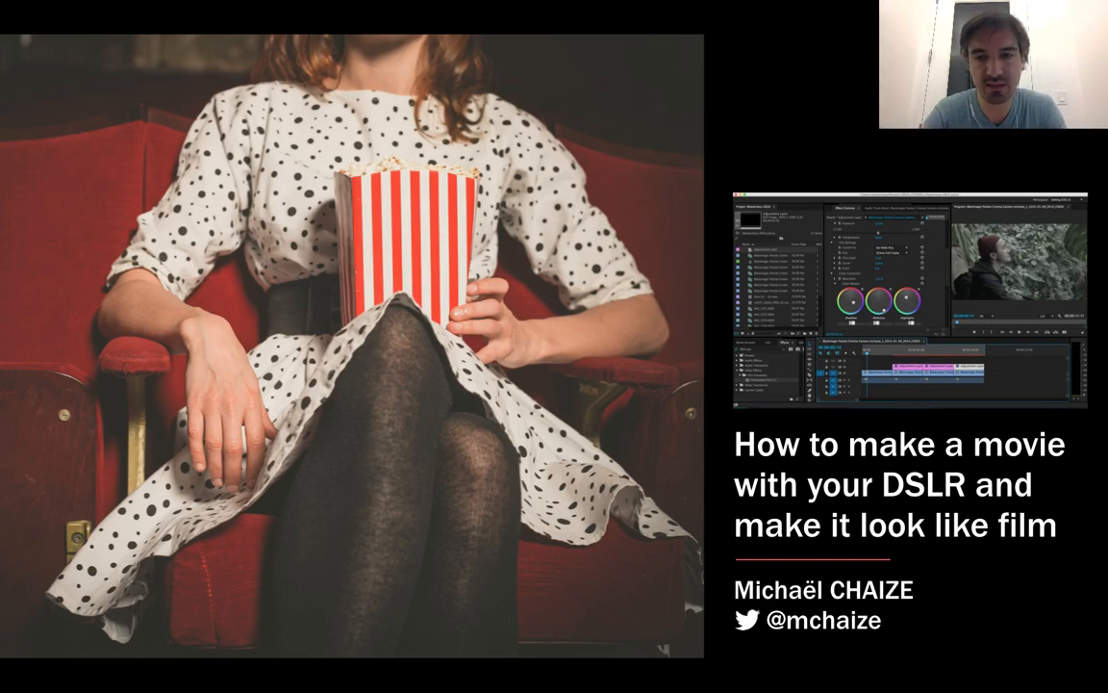
Step: Leave the slideshow for OBS, select the Pure scene, and switch to the Masterclass-DSLR project in Premiere Pro
{"action": "key", "text": "Escape"}
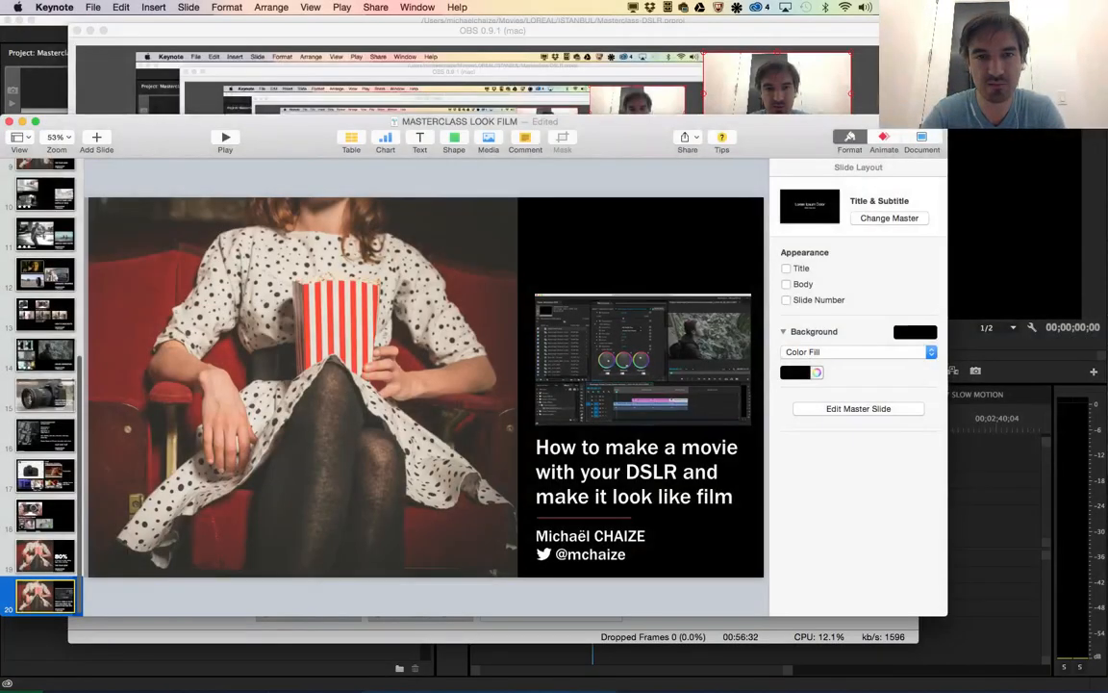
{"action": "key", "text": "super+Tab"}
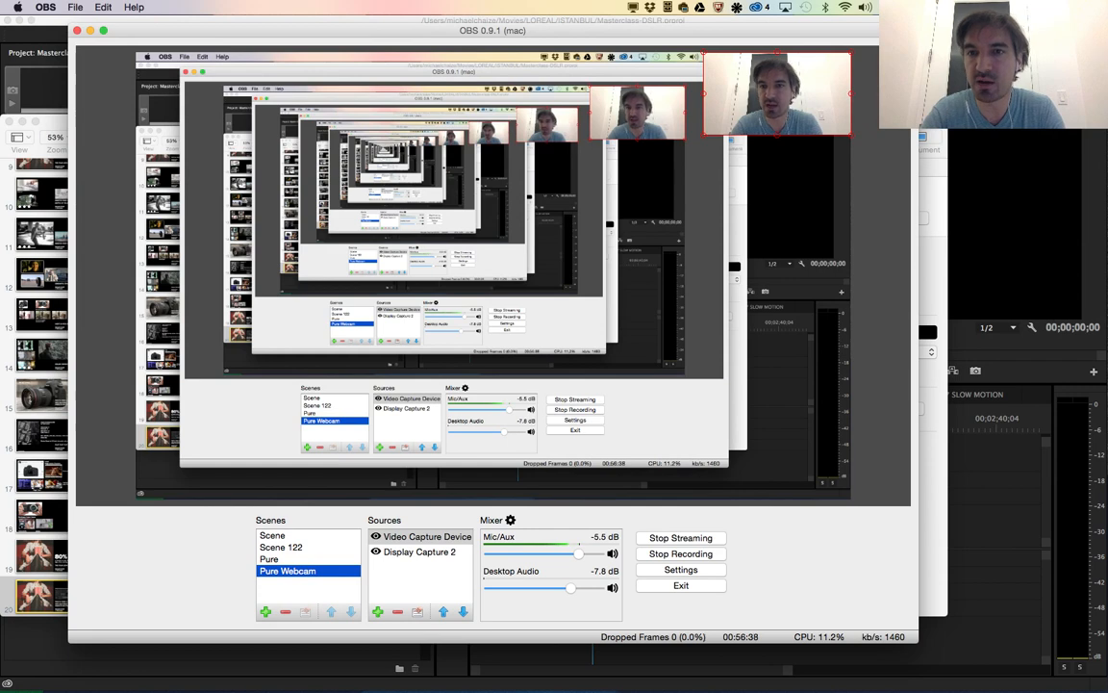
{"action": "left_click", "coordinate": [269, 559]}
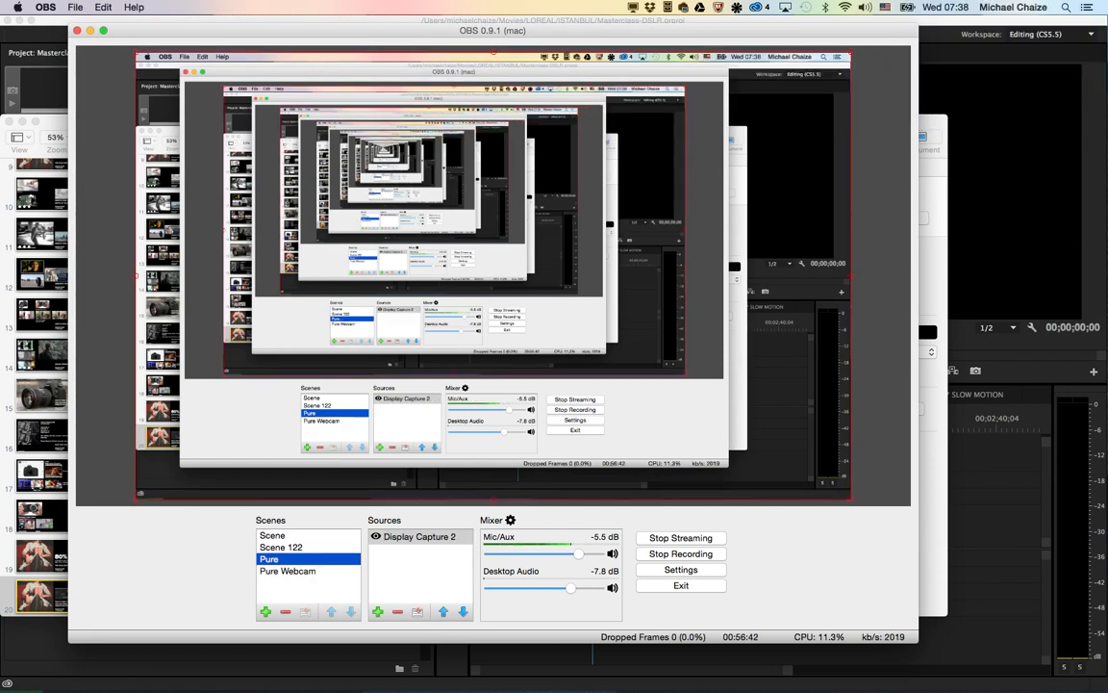
{"action": "key", "text": "super+Tab"}
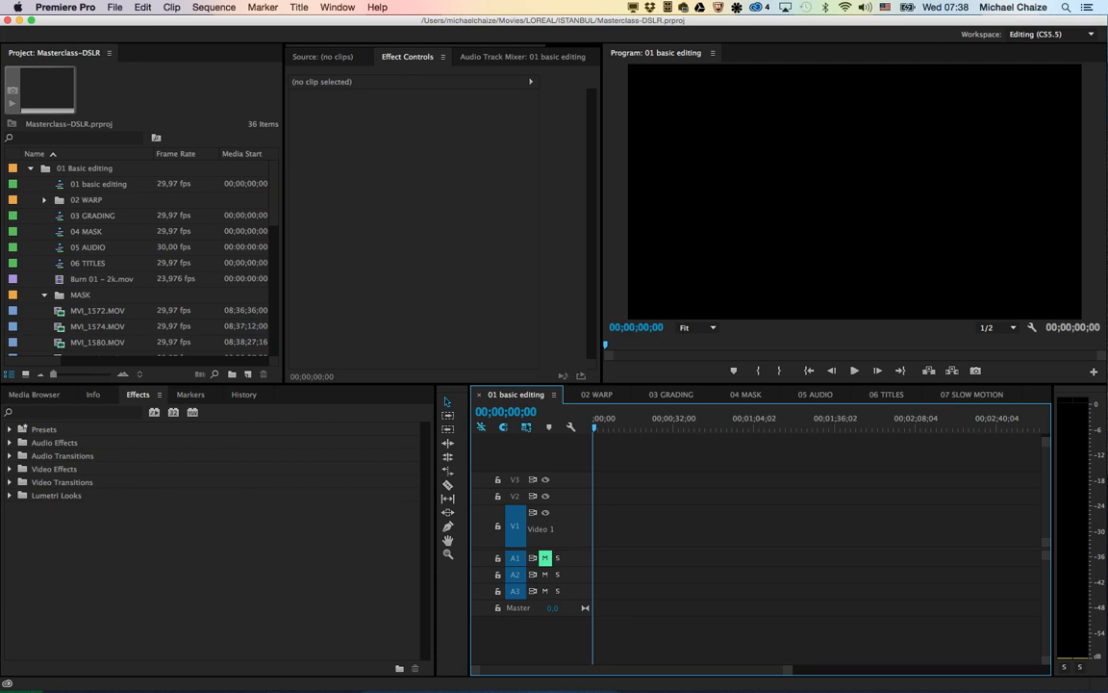
{"action": "key", "text": "shift+5"}
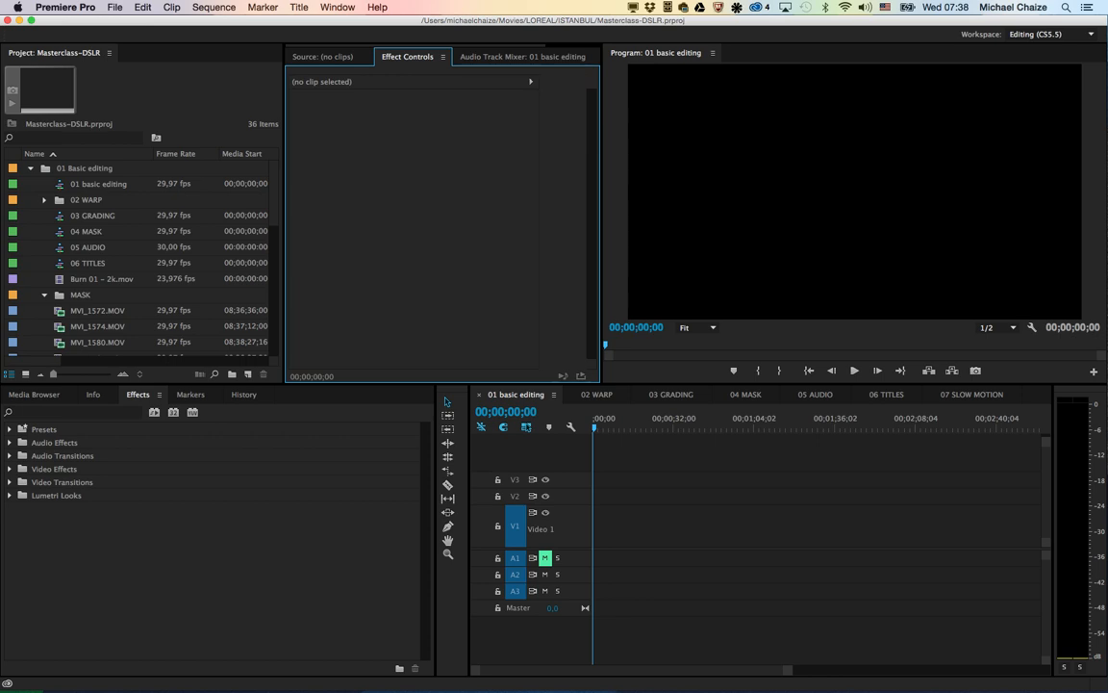
Step: Look through the installed applications listed in Creative Cloud from Photoshop down to SpeedGrade
{"action": "left_click", "coordinate": [759, 7]}
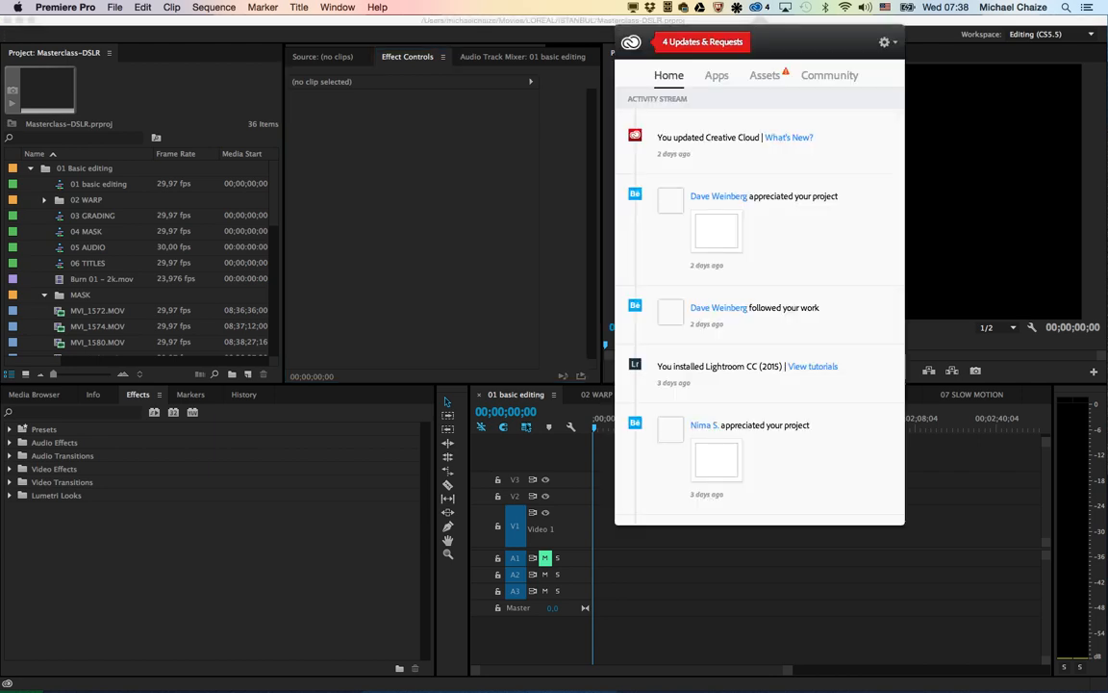
{"action": "left_click", "coordinate": [717, 75]}
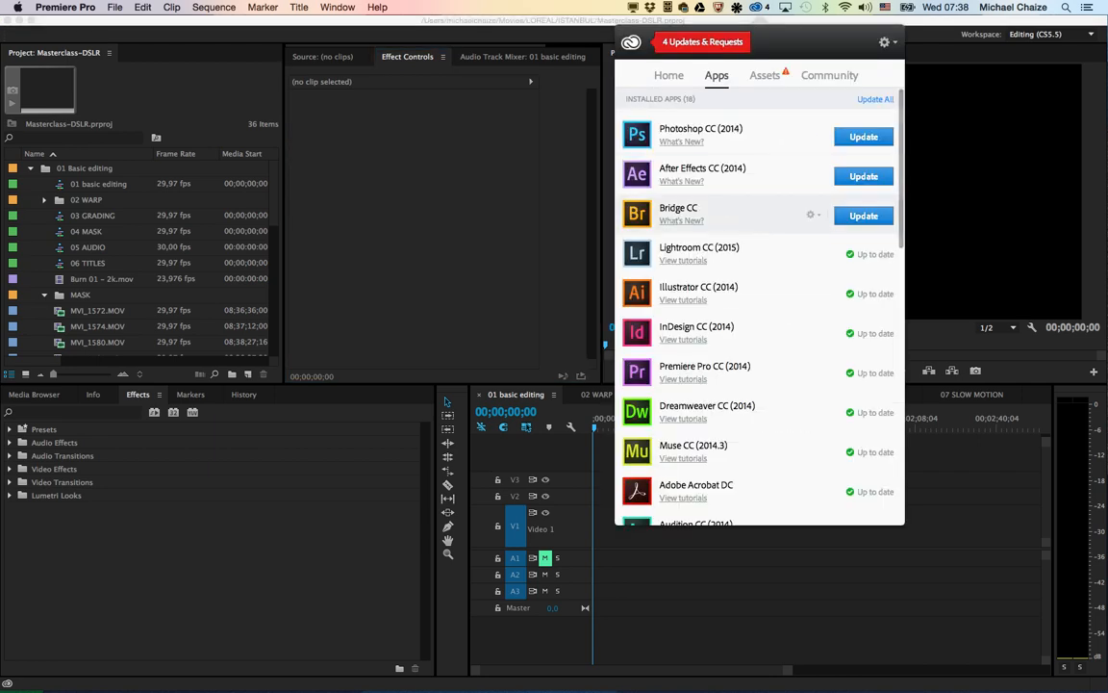
{"action": "scroll", "coordinate": [817, 154], "scroll_direction": "down", "scroll_amount": 2}
{"action": "scroll", "coordinate": [817, 174], "scroll_direction": "down", "scroll_amount": 8}
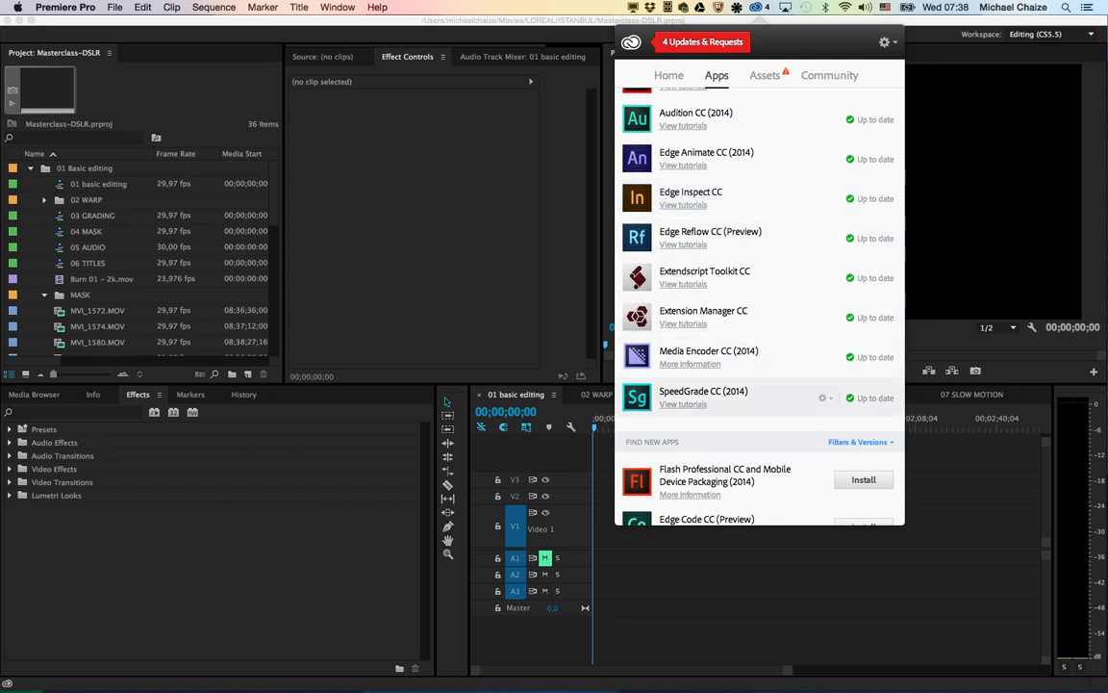
{"action": "left_click", "coordinate": [481, 288]}
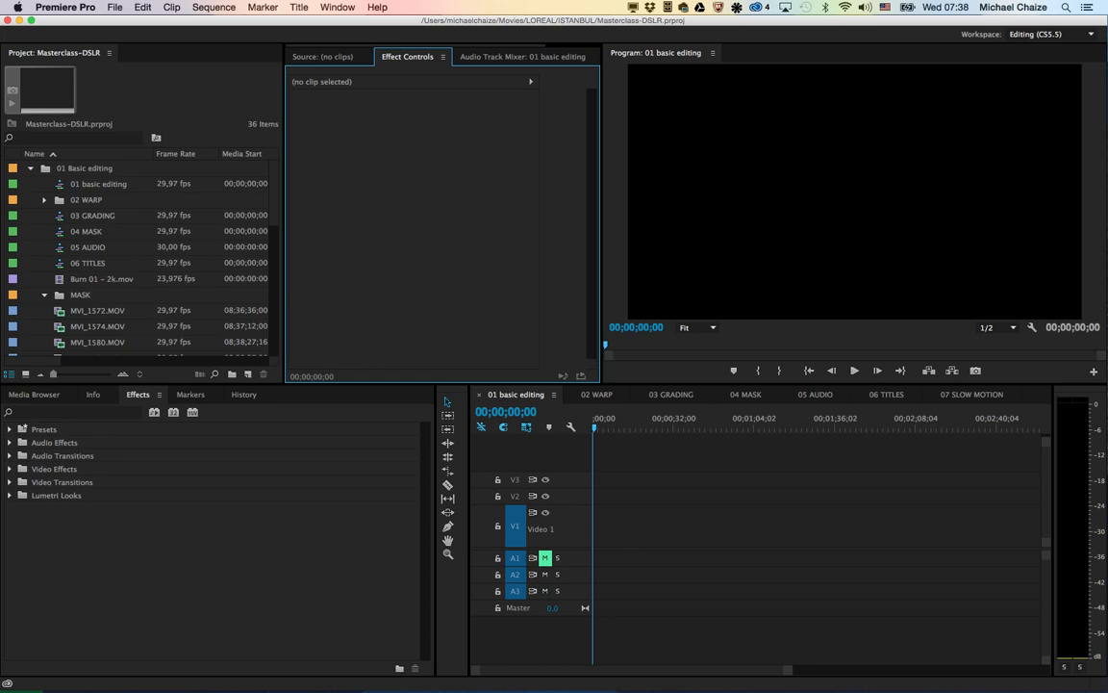
Step: Examine the project's sequences and source clips, including the MVI clips in the MASK bin and the Blackmagic Pocket Cinema footage
{"action": "left_click", "coordinate": [98, 184]}
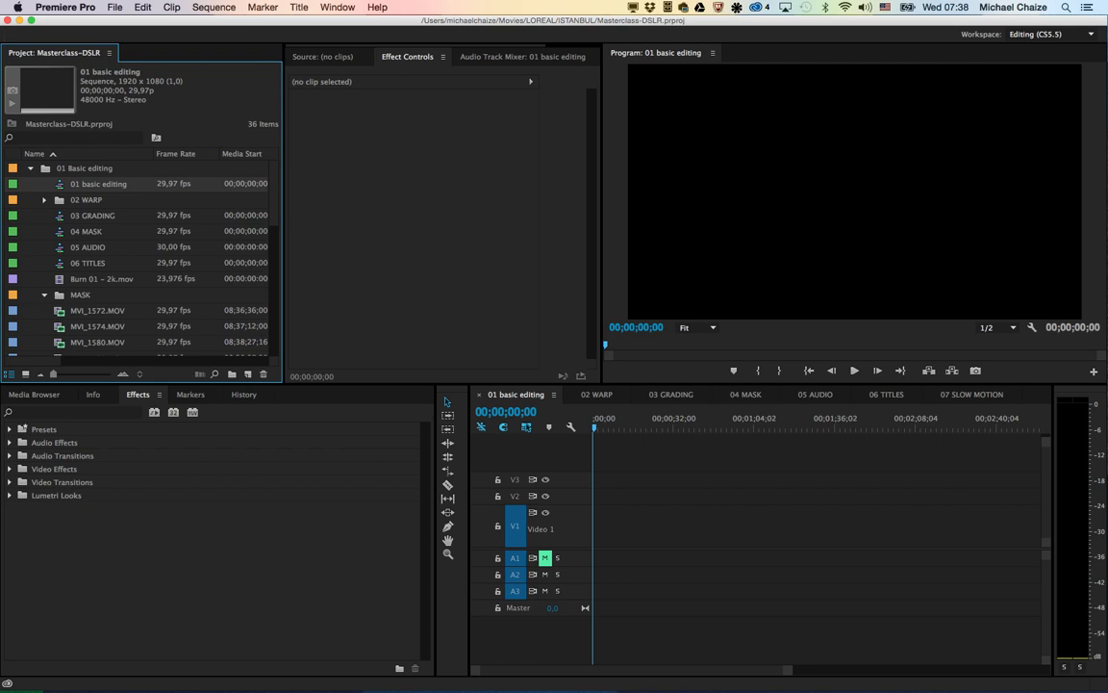
{"action": "scroll", "coordinate": [134, 255], "scroll_direction": "down", "scroll_amount": 5}
{"action": "scroll", "coordinate": [135, 255], "scroll_direction": "up", "scroll_amount": 3}
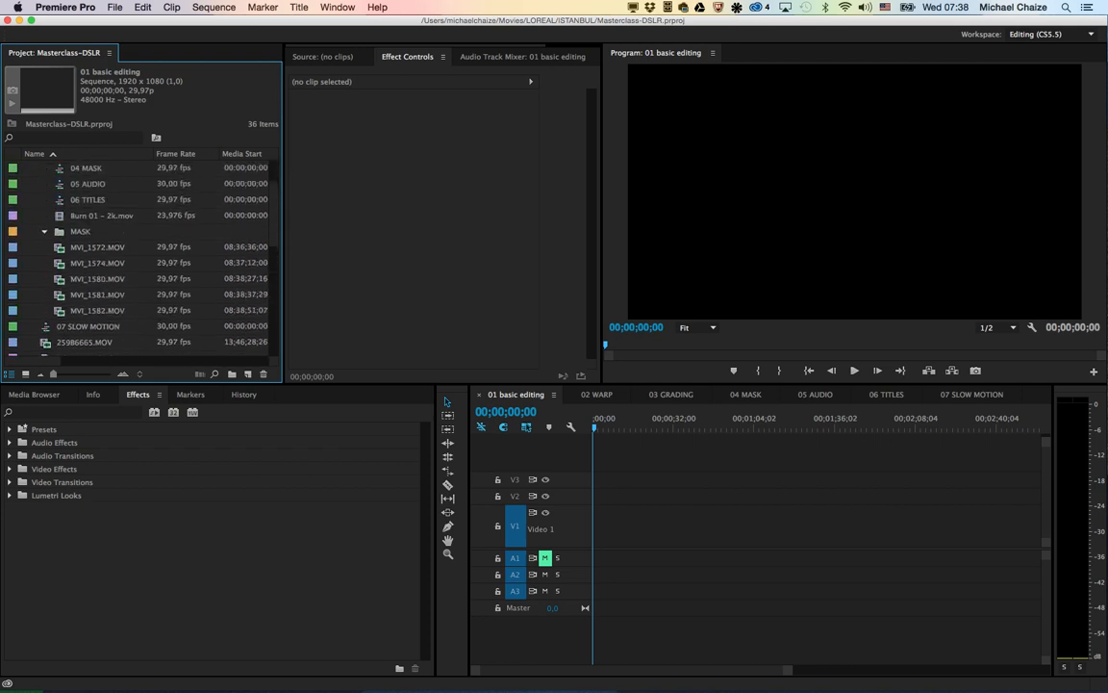
{"action": "left_click", "coordinate": [96, 247]}
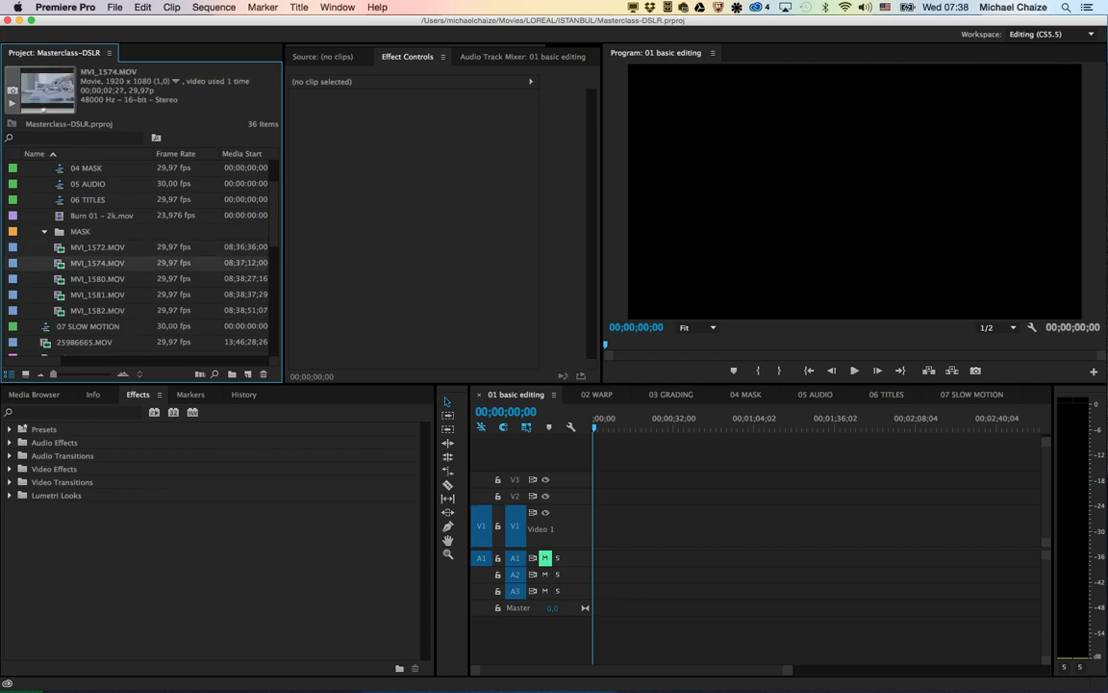
{"action": "scroll", "coordinate": [134, 255], "scroll_direction": "down", "scroll_amount": 6}
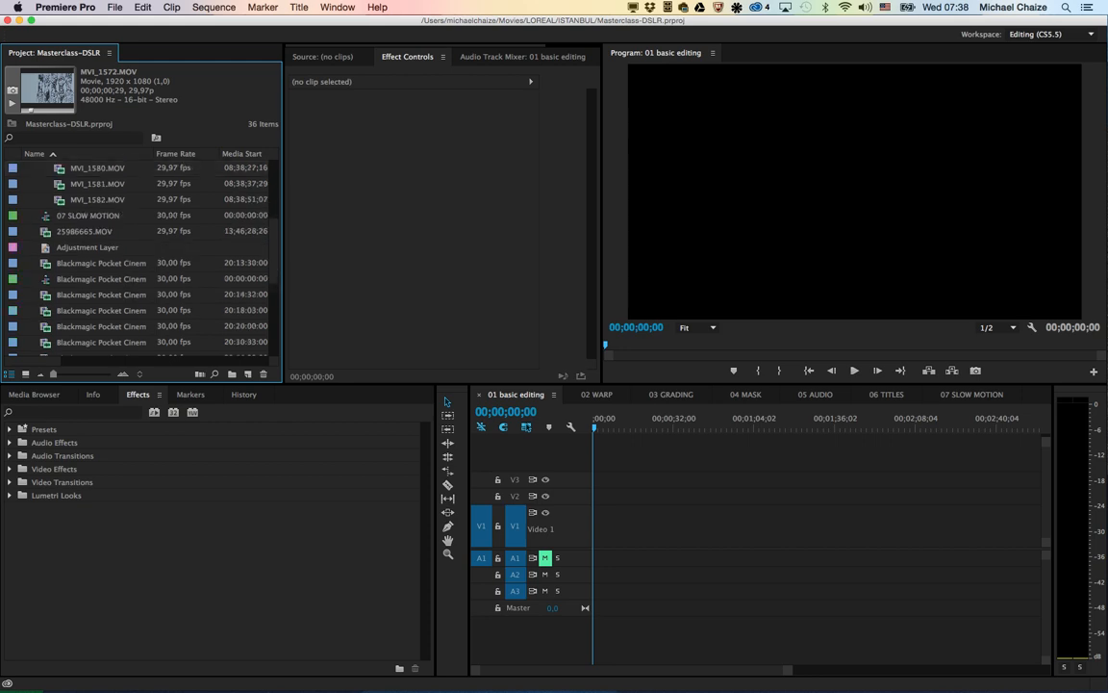
{"action": "left_click", "coordinate": [101, 247]}
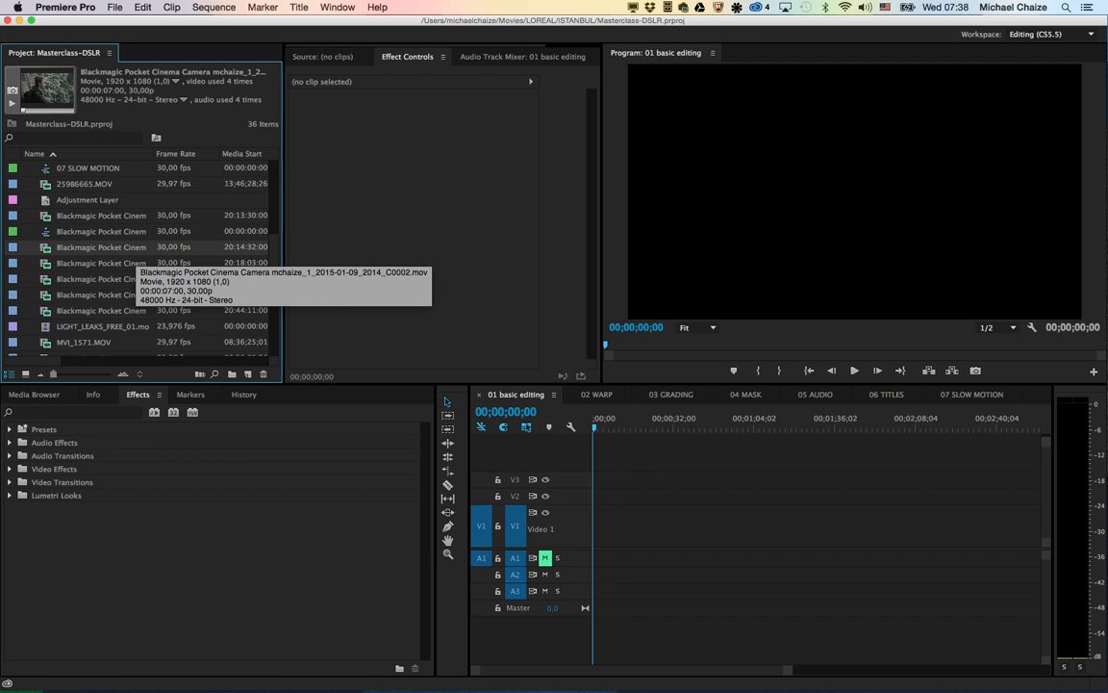
{"action": "scroll", "coordinate": [135, 255], "scroll_direction": "up", "scroll_amount": 5}
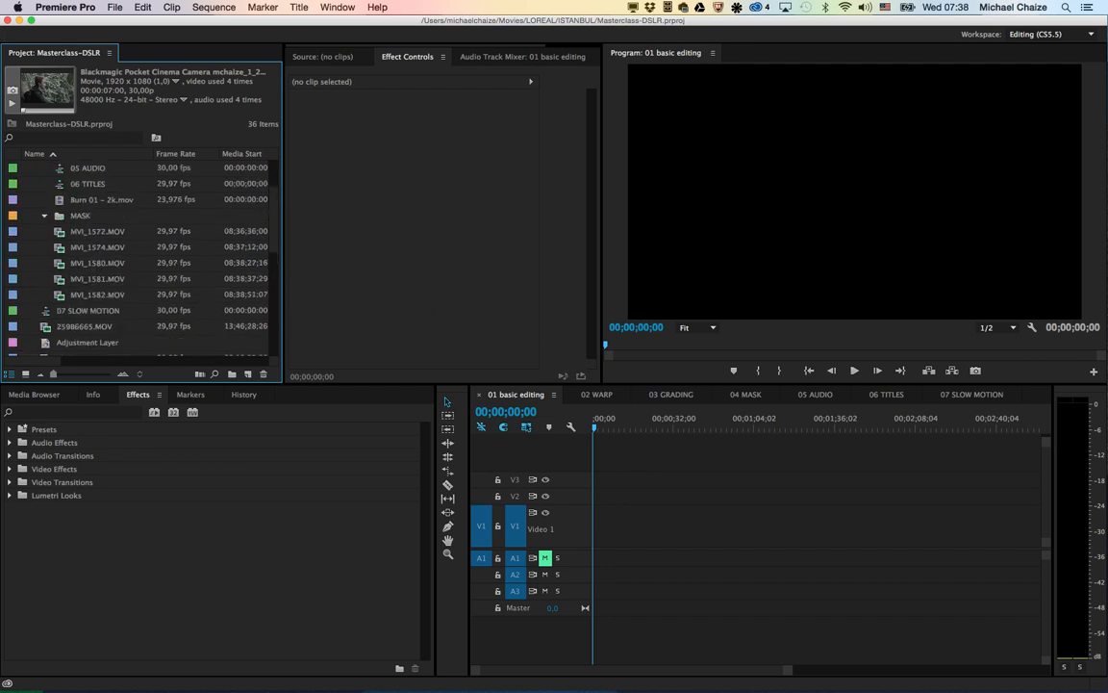
{"action": "left_click", "coordinate": [97, 232]}
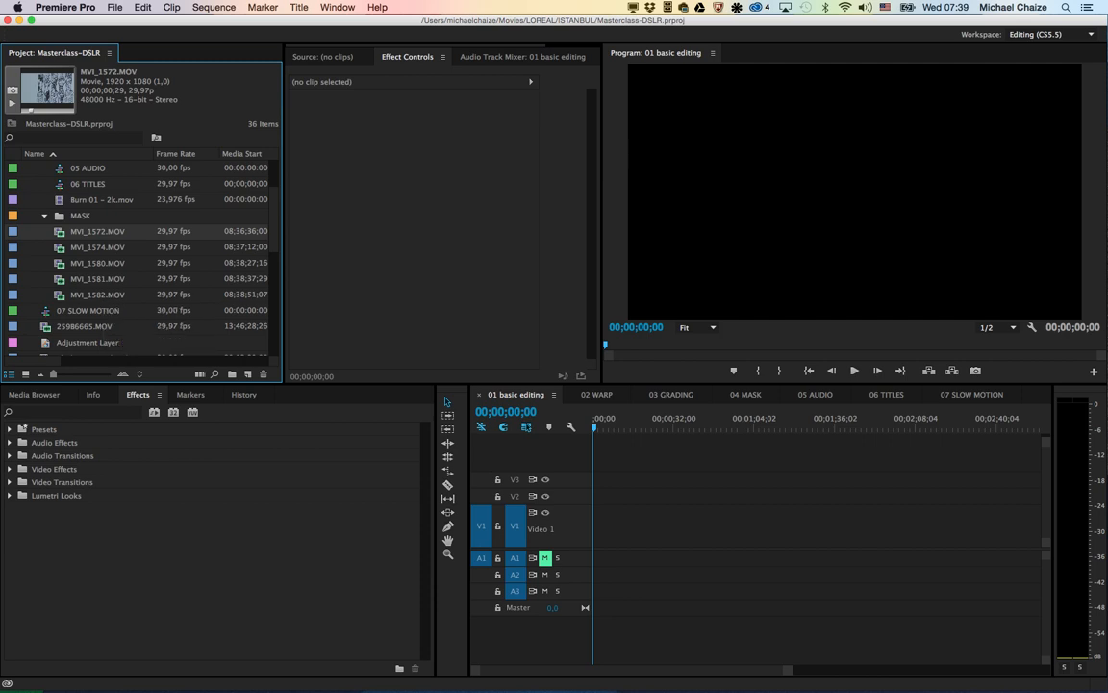
{"action": "left_click", "coordinate": [516, 395]}
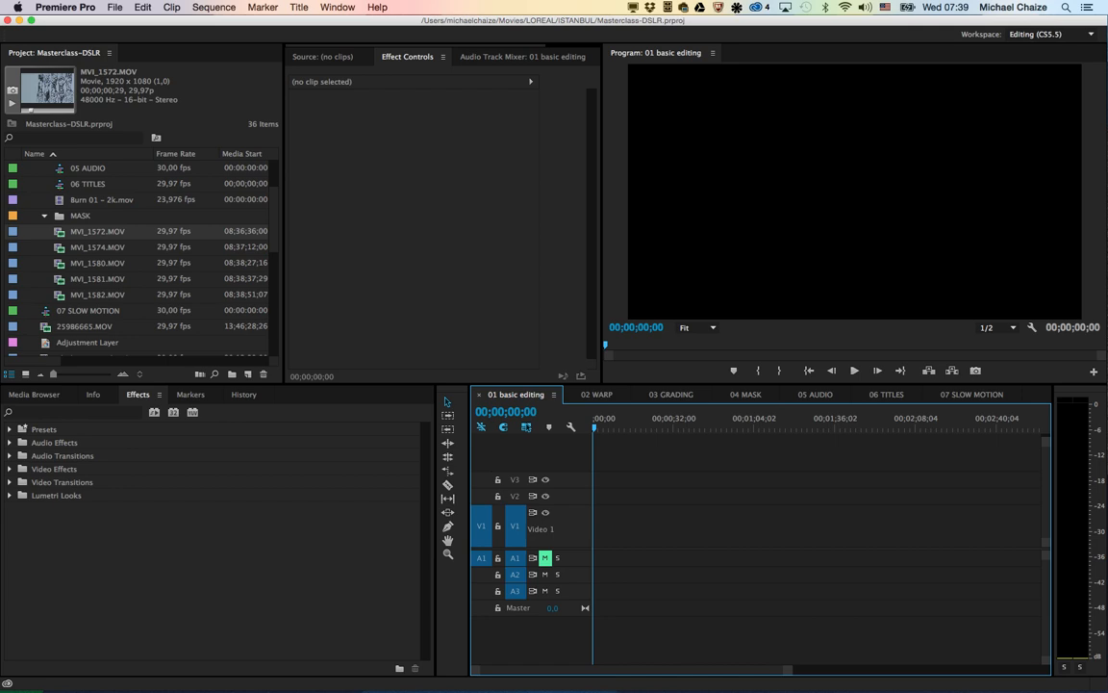
{"action": "left_click", "coordinate": [97, 232]}
Step: Review the presets offered for a new sequence without creating one
{"action": "left_click", "coordinate": [213, 7]}
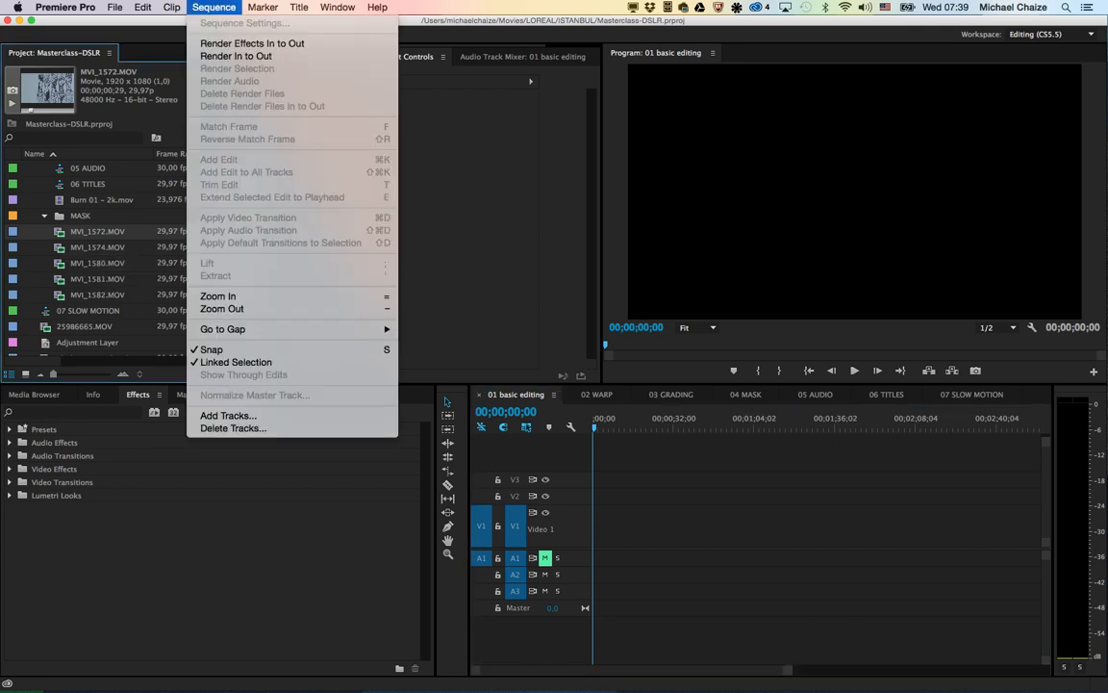
{"action": "mouse_move", "coordinate": [125, 22]}
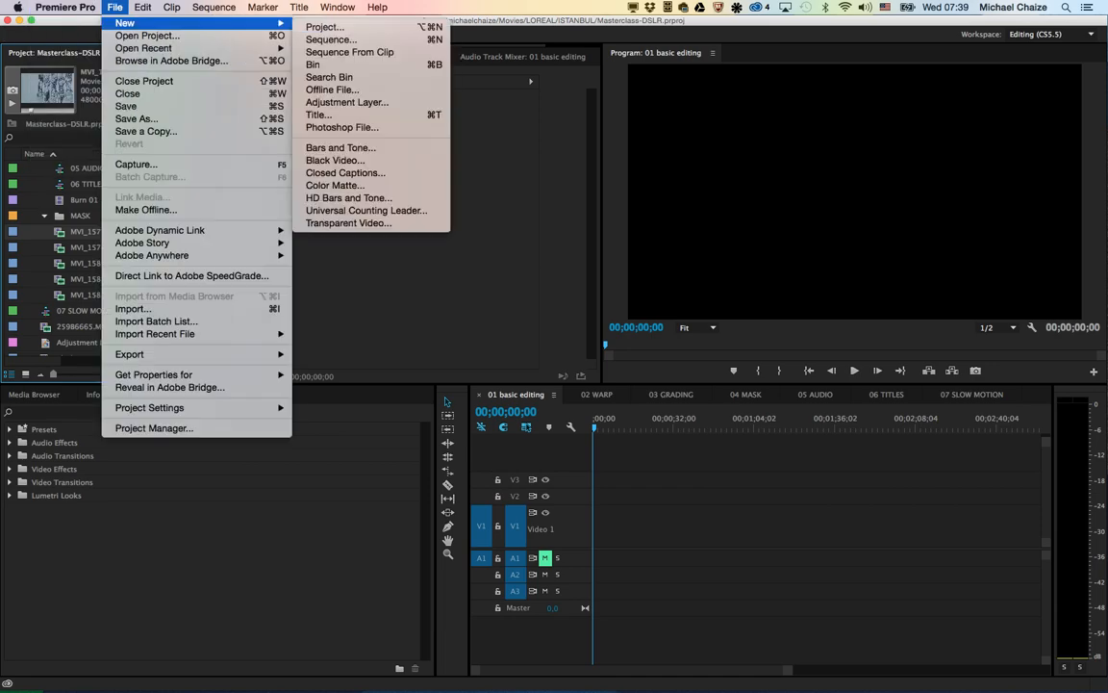
{"action": "left_click", "coordinate": [331, 39]}
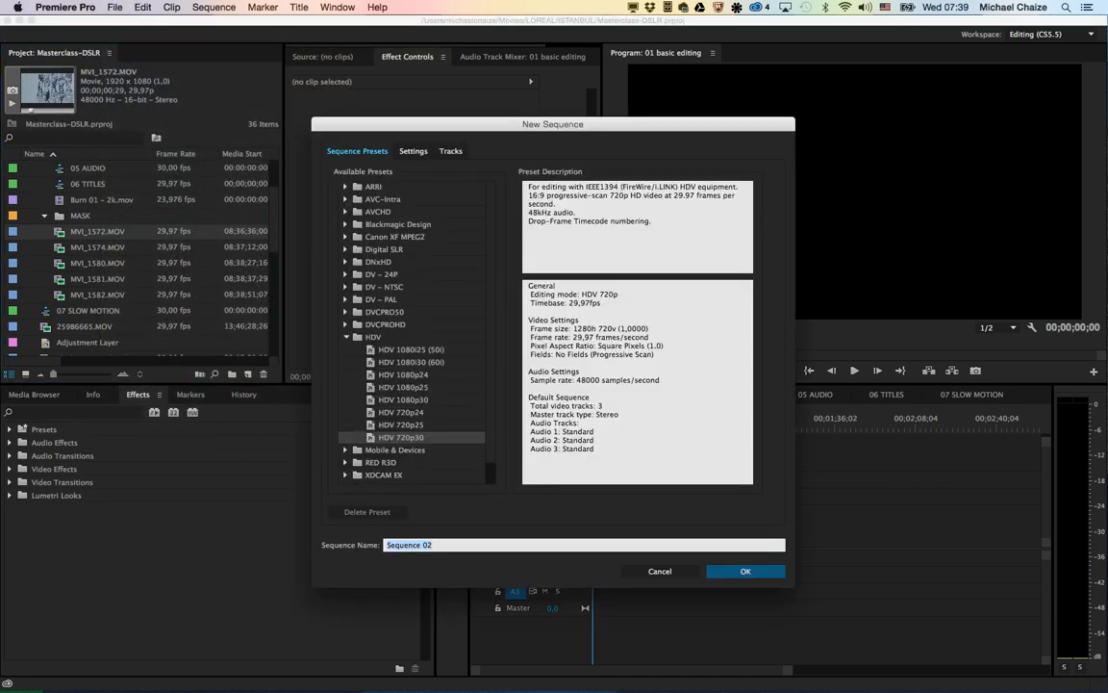
{"action": "key", "text": "Escape"}
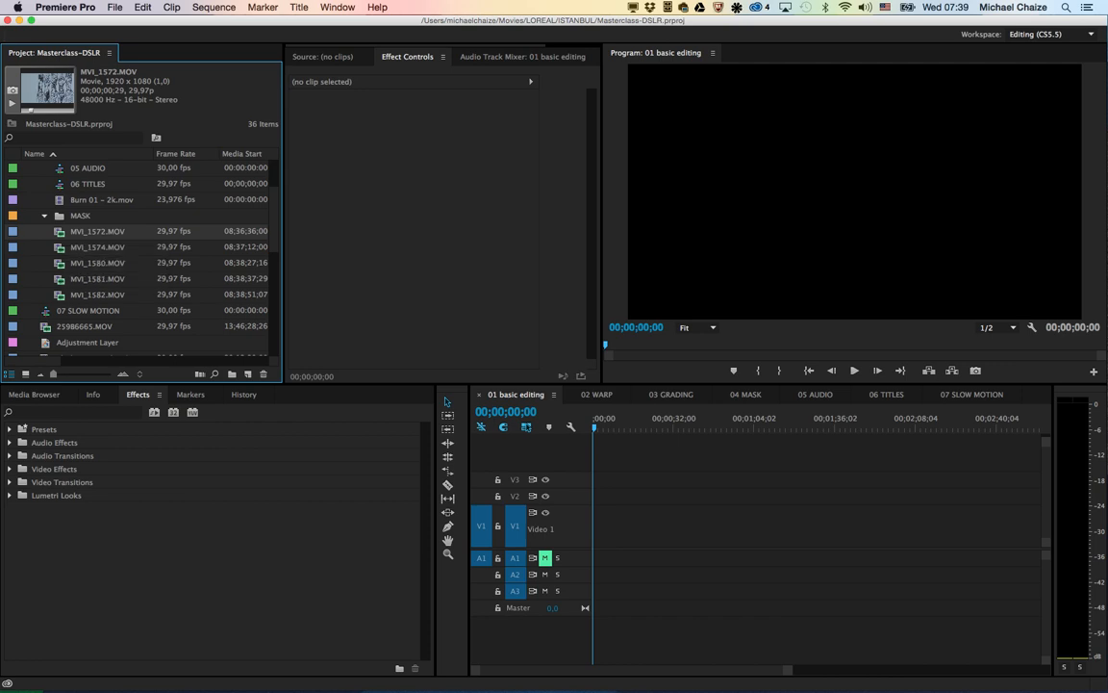
Step: Create a new sequence from the MVI_1572.MOV clip and play it back
{"action": "scroll", "coordinate": [139, 255], "scroll_direction": "down", "scroll_amount": 5}
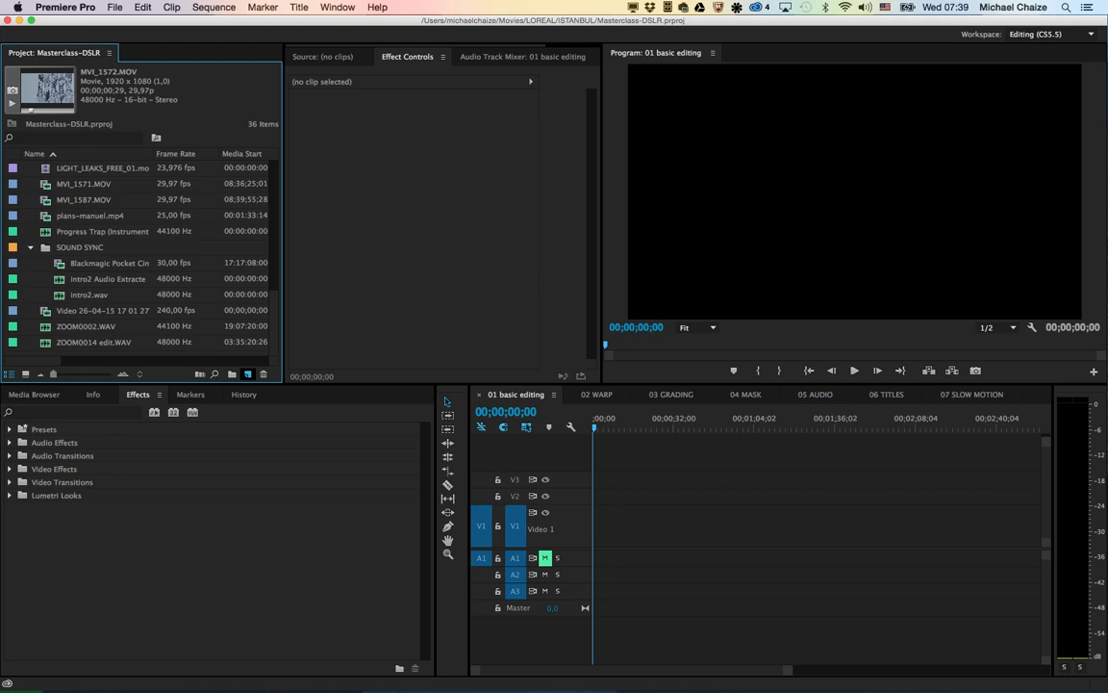
{"action": "left_click_drag", "start_coordinate": [247, 374], "coordinate": [248, 374]}
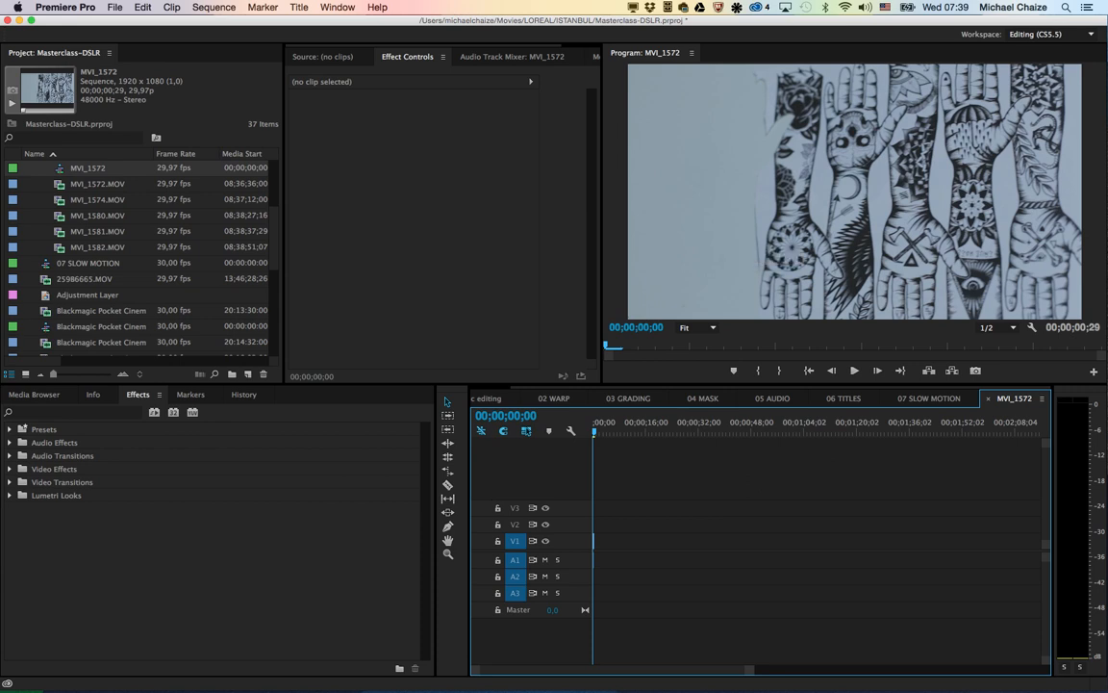
{"action": "key", "text": "equal"}
{"action": "key", "text": "equal"}
{"action": "key", "text": "equal"}
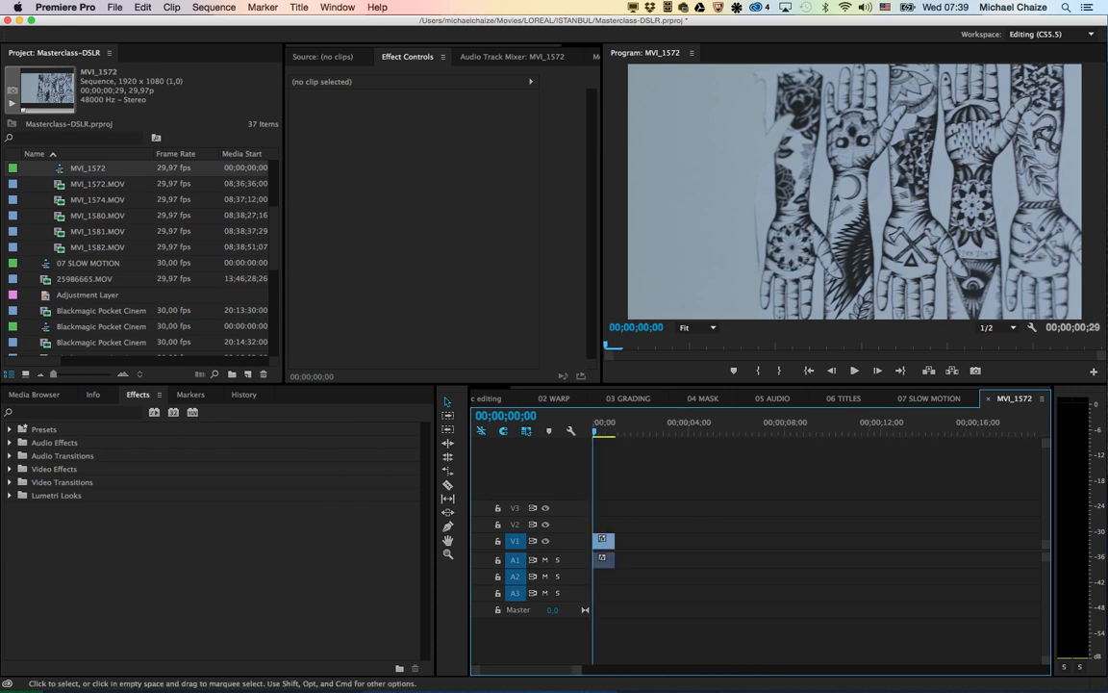
{"action": "key", "text": "space"}
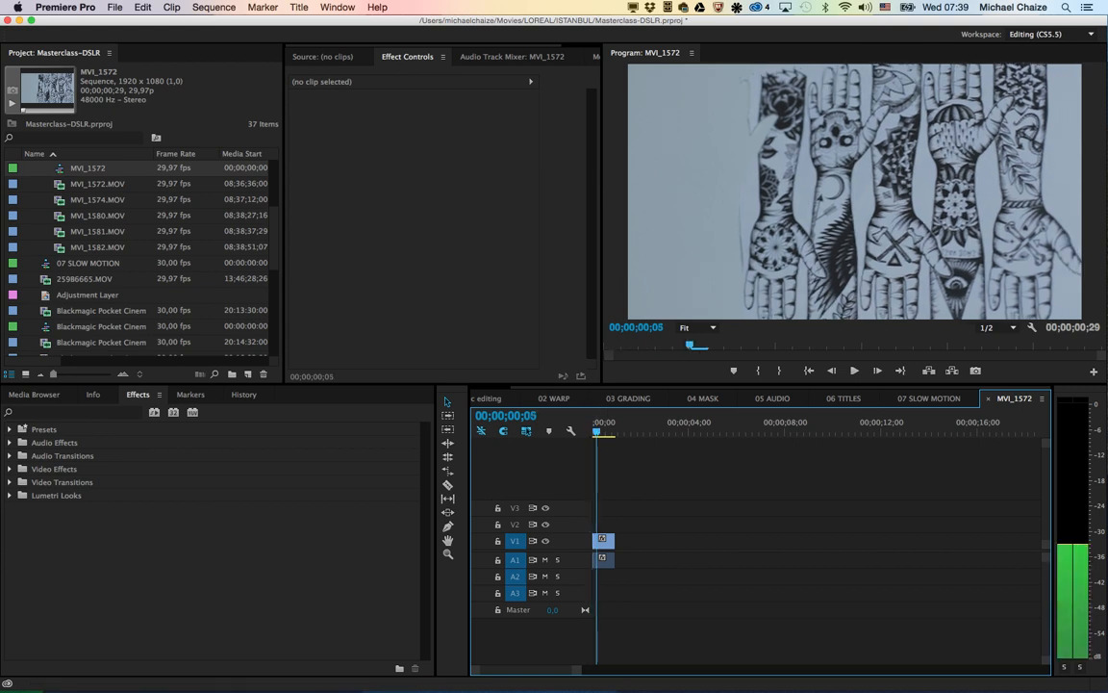
{"action": "key", "text": "space"}
Step: Mute audio track A1 of the MVI_1572 sequence and replay the sequence from its start
{"action": "left_click", "coordinate": [557, 559]}
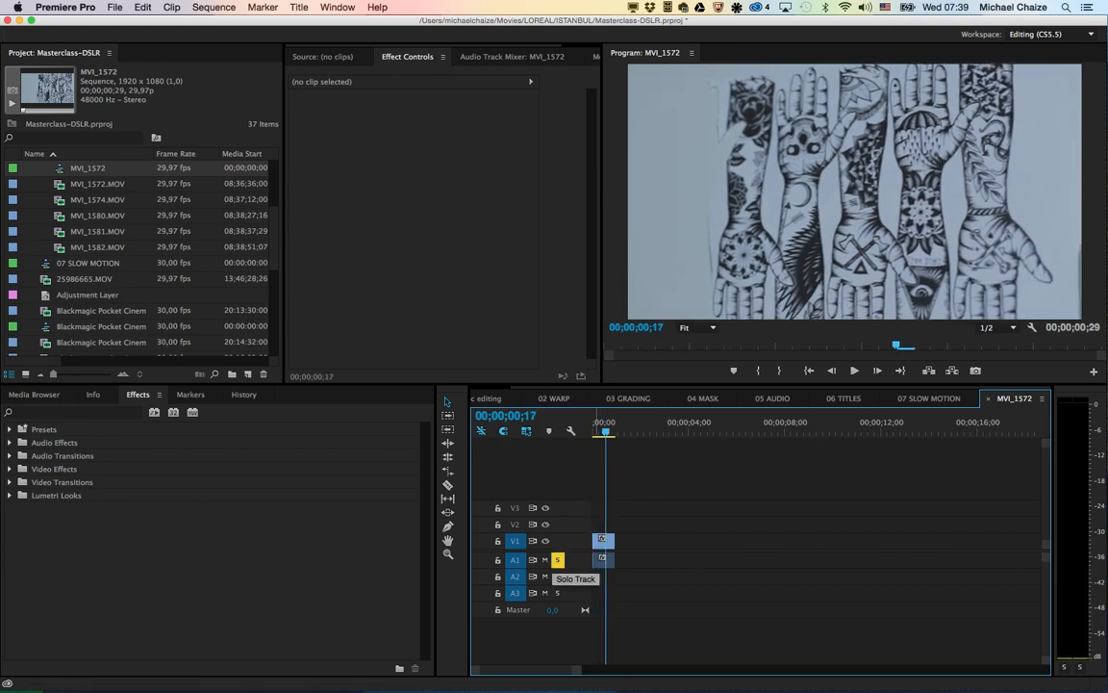
{"action": "left_click", "coordinate": [557, 559]}
{"action": "left_click", "coordinate": [545, 559]}
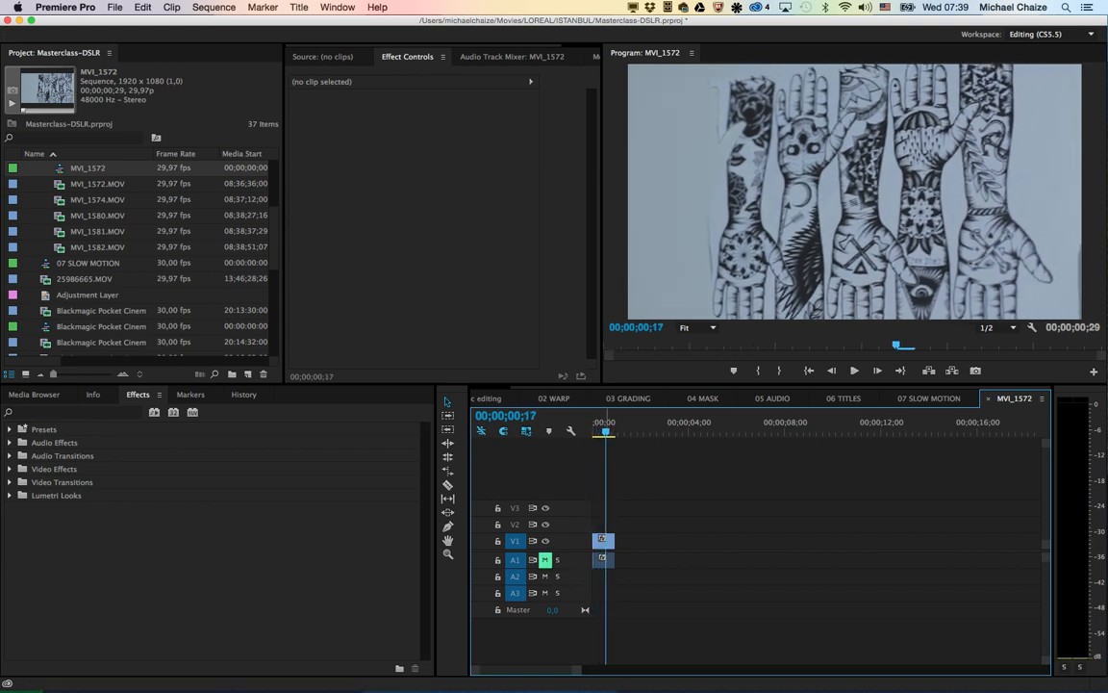
{"action": "key", "text": "Home"}
{"action": "key", "text": "space"}
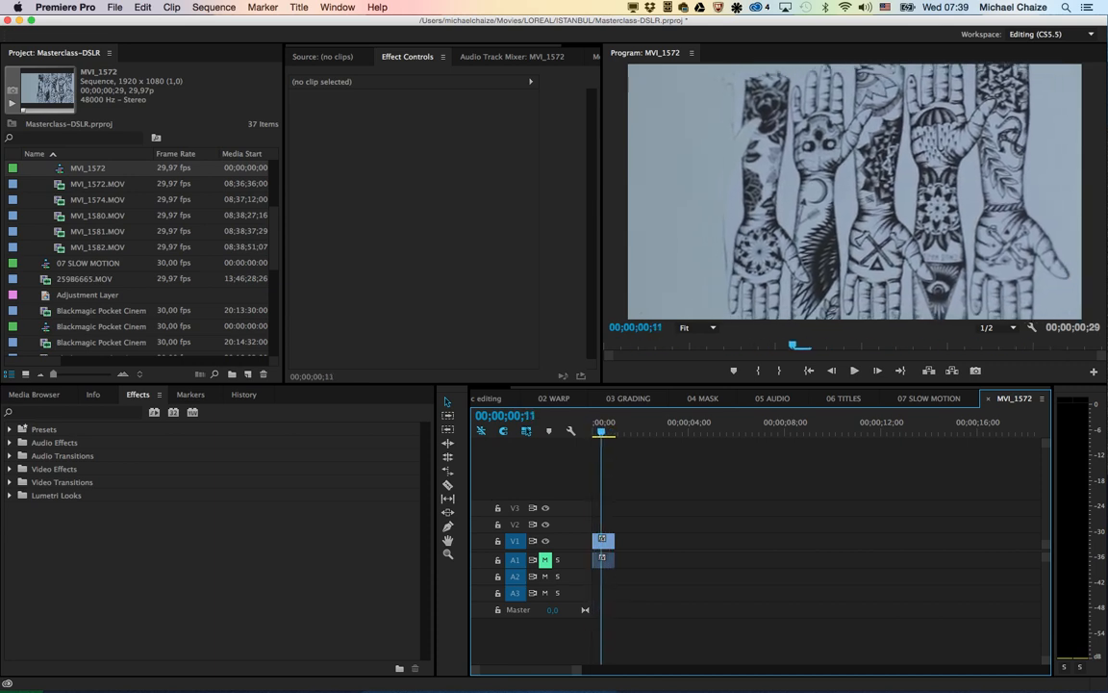
{"action": "key", "text": "Home"}
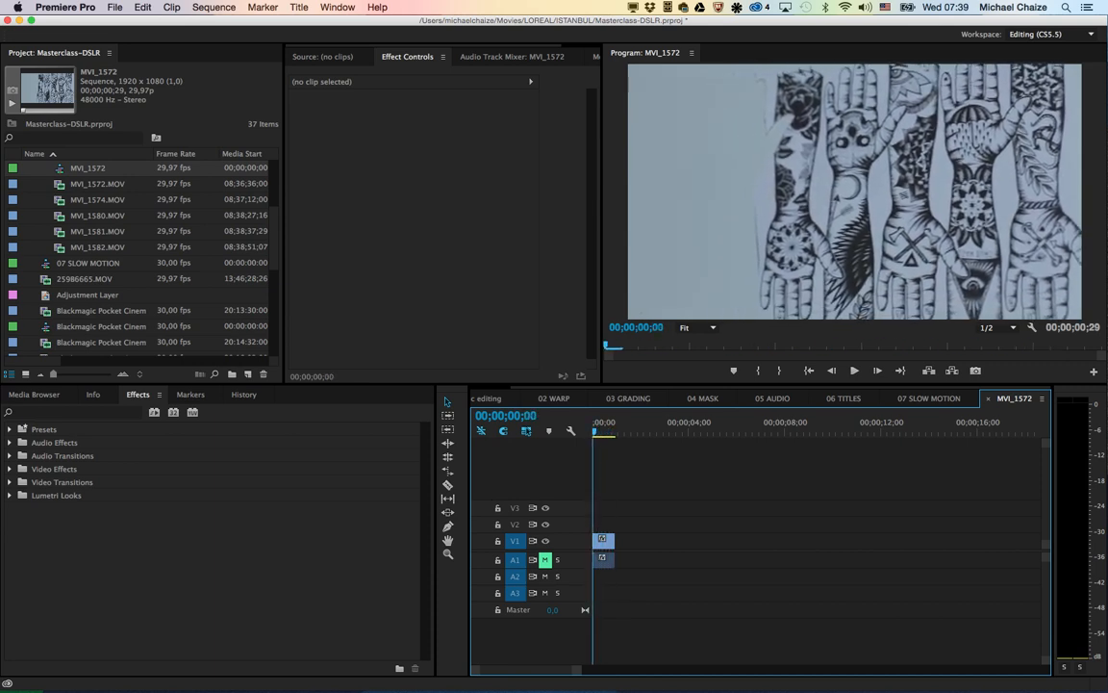
Step: Preview MVI_1574.MOV in the Source monitor and mark its in point at 08;37;18;29 and its out point at 08;37;22;00
{"action": "left_click", "coordinate": [94, 200]}
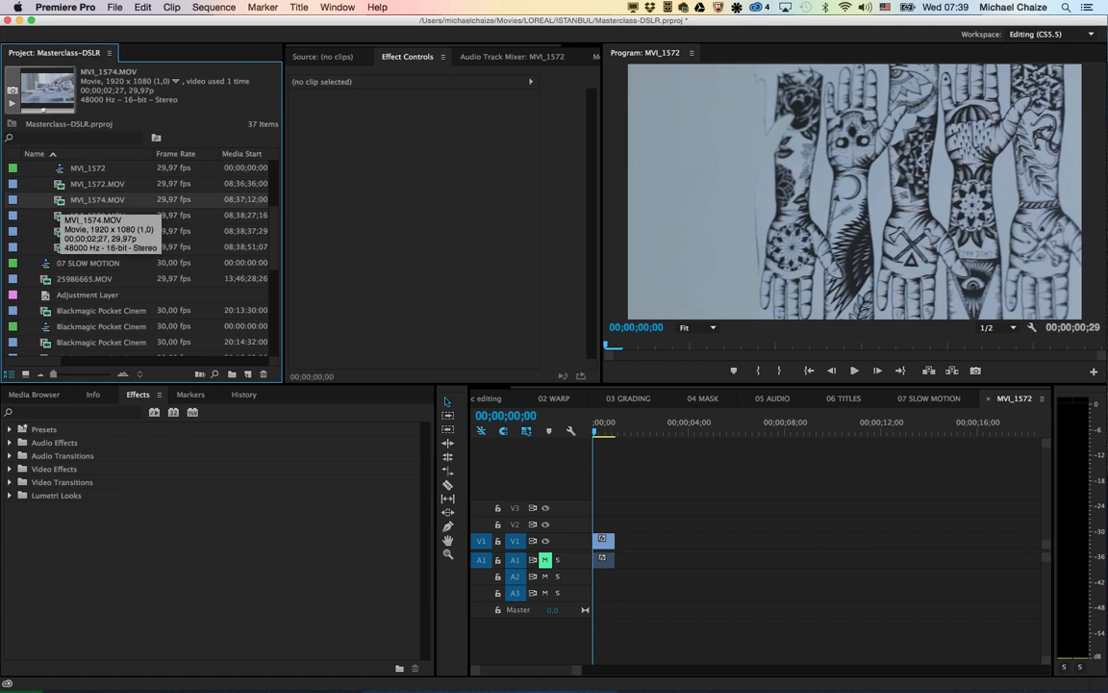
{"action": "double_click", "coordinate": [97, 200]}
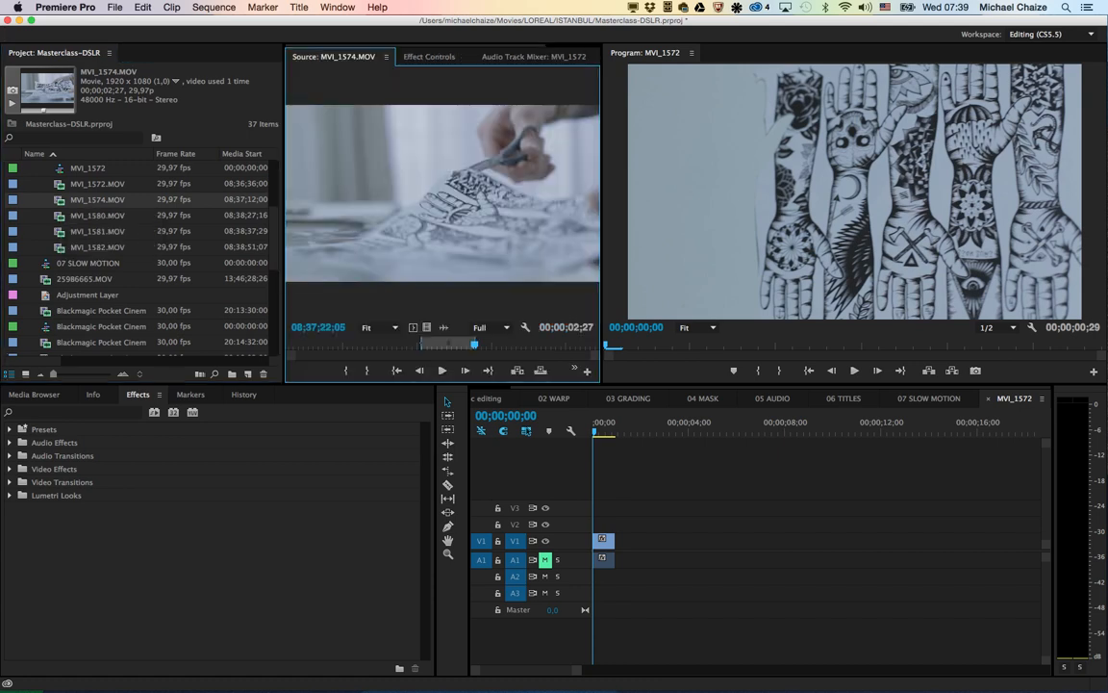
{"action": "left_click_drag", "start_coordinate": [473, 343], "coordinate": [406, 343]}
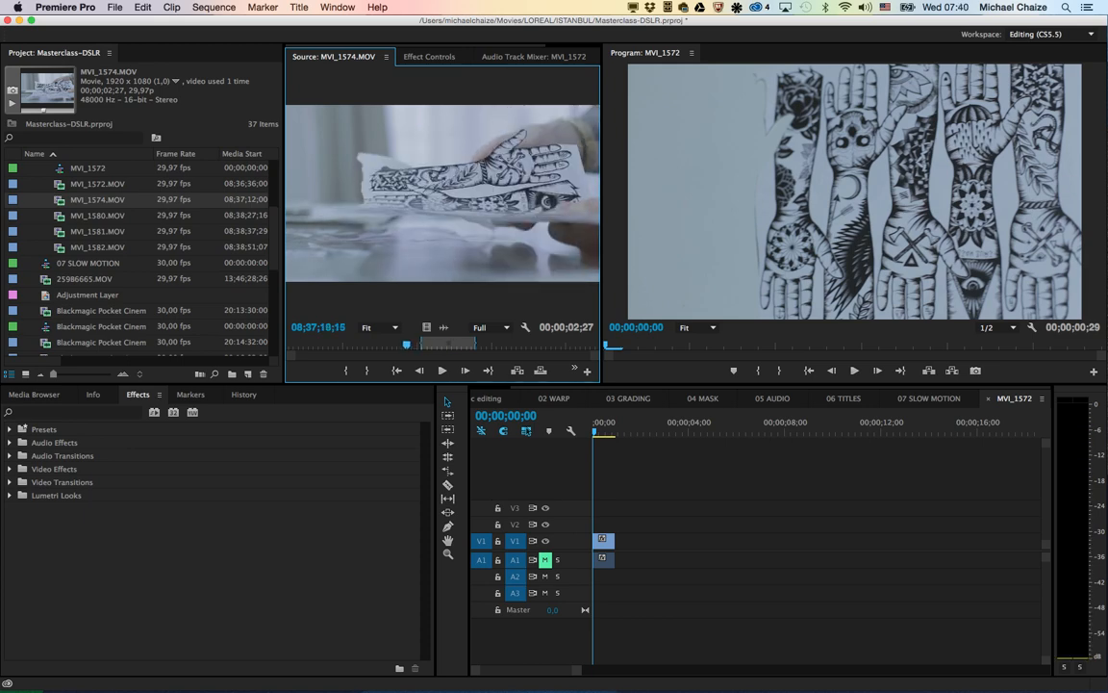
{"action": "key", "text": "space"}
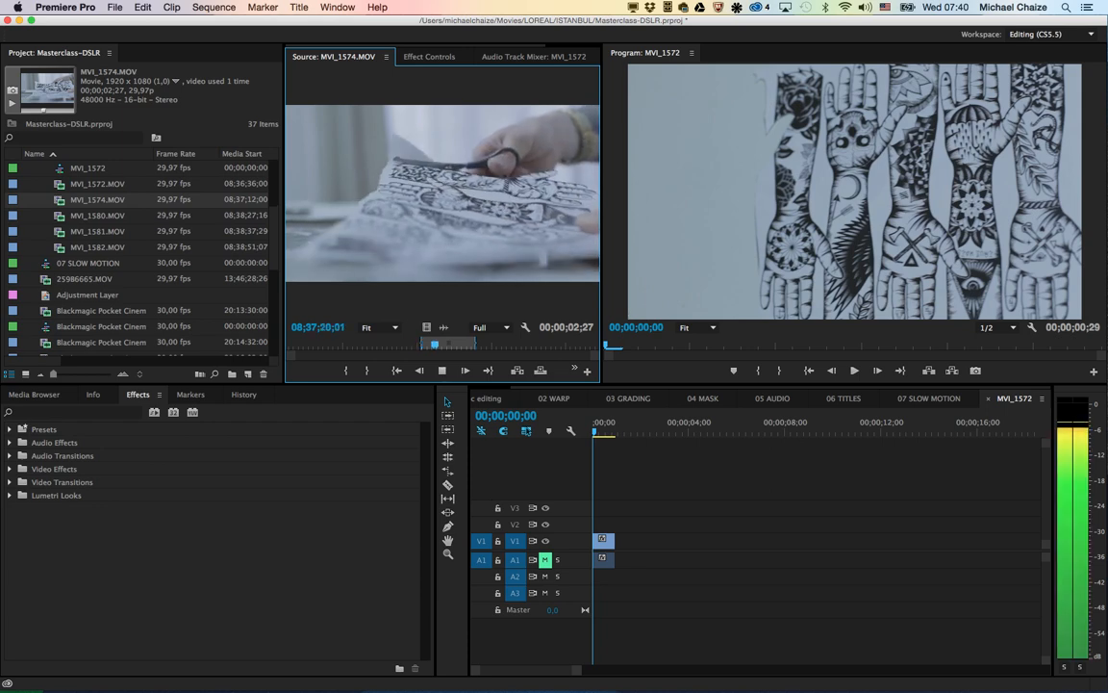
{"action": "key", "text": "space"}
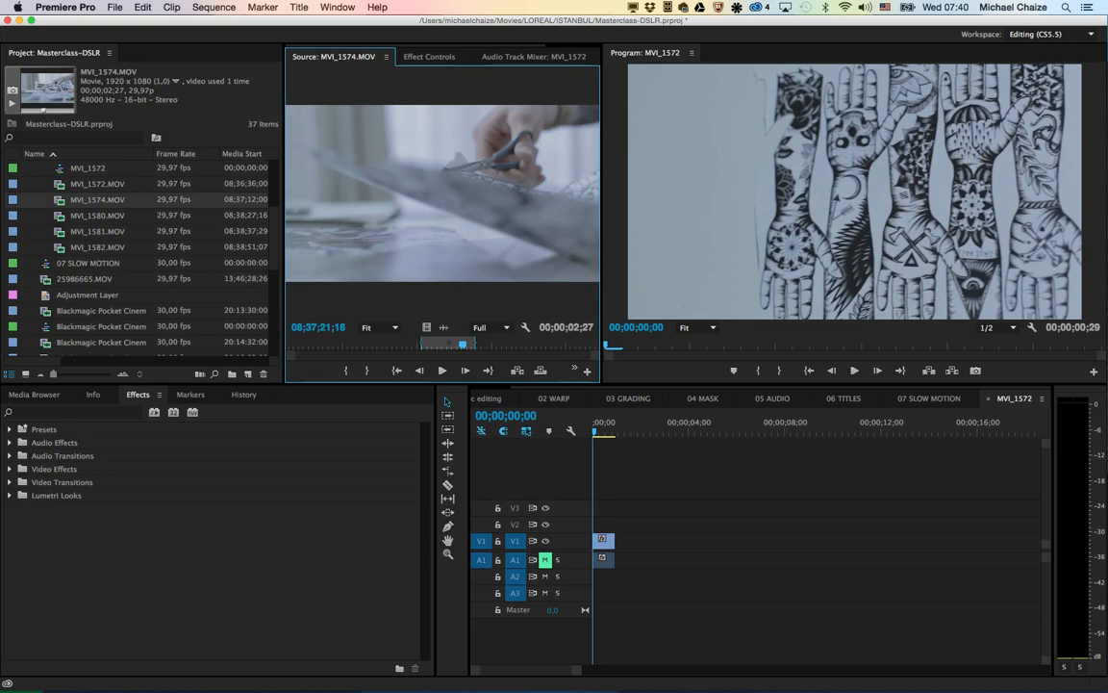
{"action": "key", "text": "shift+i"}
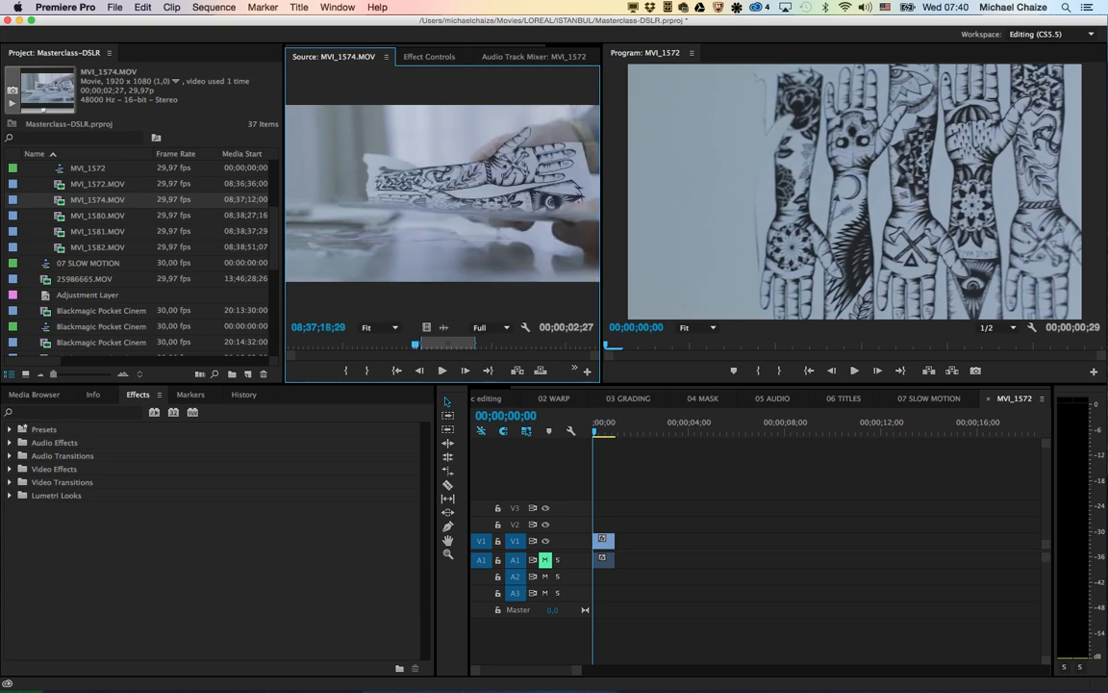
{"action": "key", "text": "i"}
{"action": "key", "text": "space"}
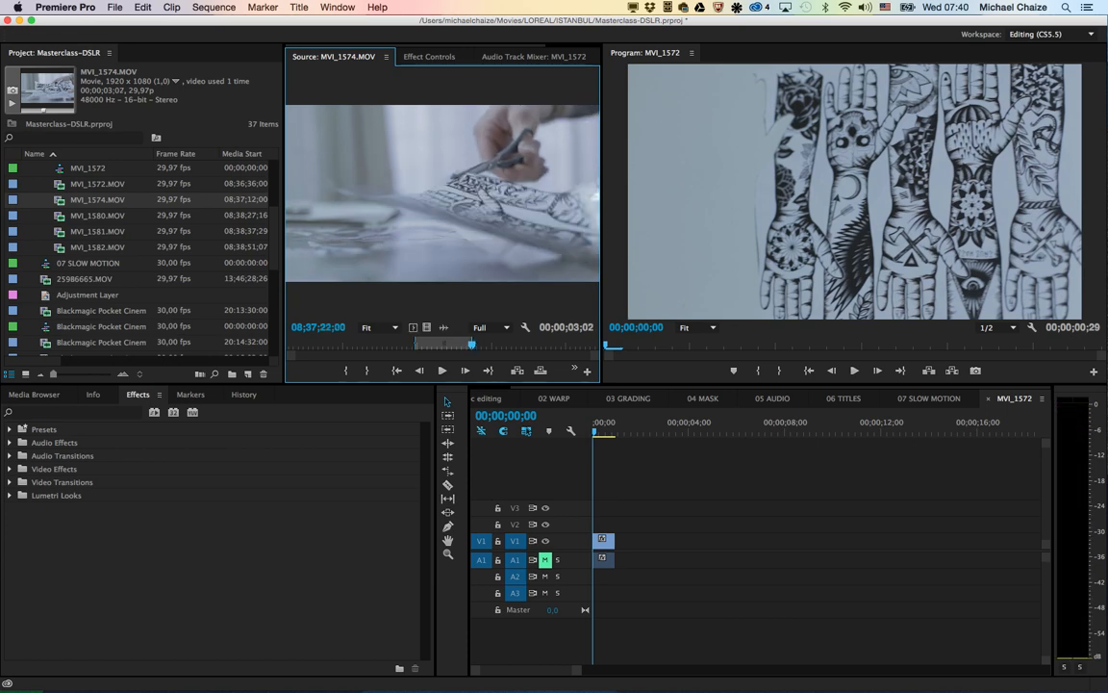
{"action": "key", "text": "o"}
Step: Add only the video of the marked MVI_1574.MOV range to track V2, starting where the MVI_1572 clip ends
{"action": "left_click_drag", "start_coordinate": [426, 328], "coordinate": [462, 355]}
{"action": "left_click_drag", "start_coordinate": [426, 328], "coordinate": [616, 555]}
{"action": "left_click_drag", "start_coordinate": [614, 556], "coordinate": [615, 536]}
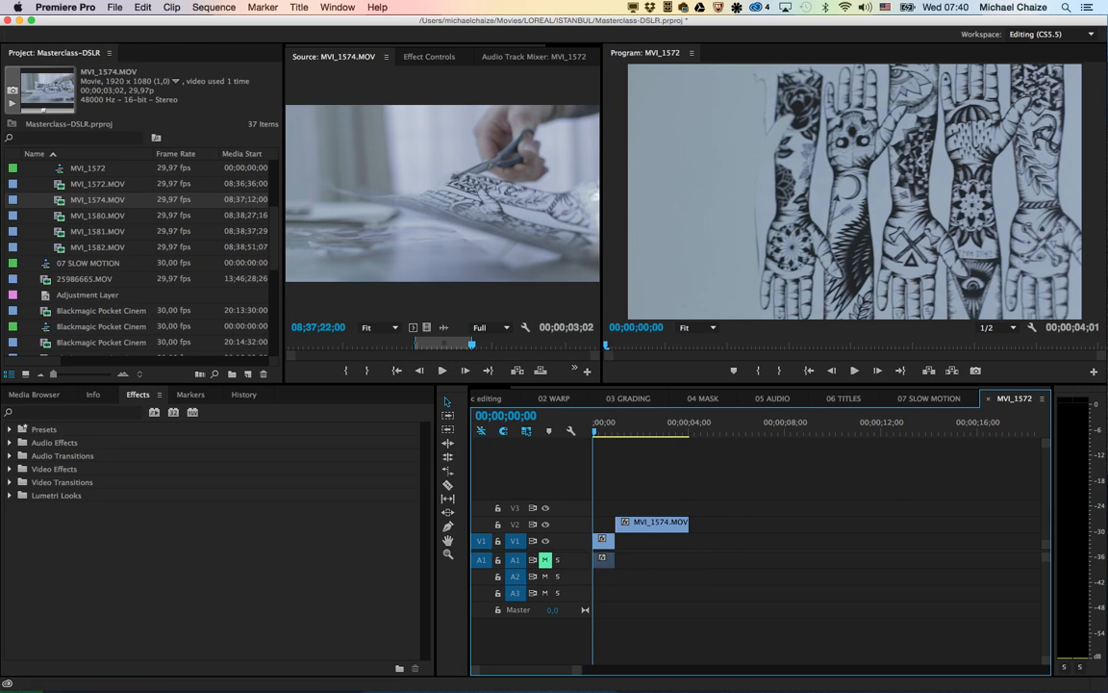
Step: Add the video only of MVI_1580.MOV, MVI_1581.MOV and MVI_1582.MOV end to end on V1, following the MVI_1574.MOV clip
{"action": "left_click", "coordinate": [95, 215]}
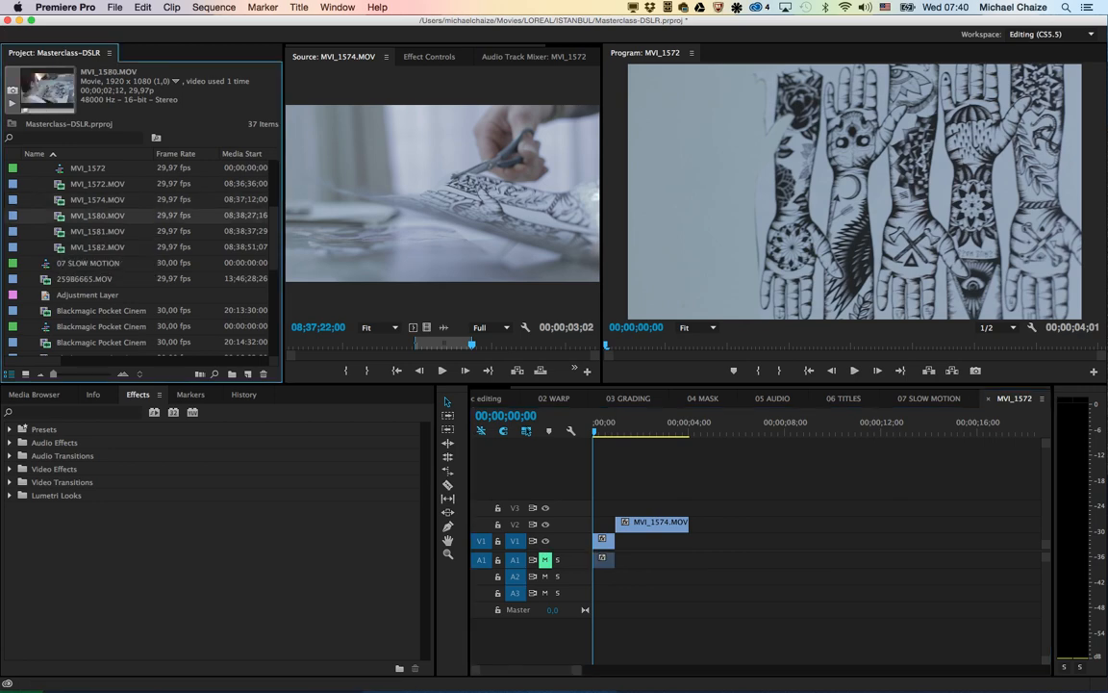
{"action": "double_click", "coordinate": [94, 216]}
{"action": "left_click_drag", "start_coordinate": [426, 327], "coordinate": [692, 540]}
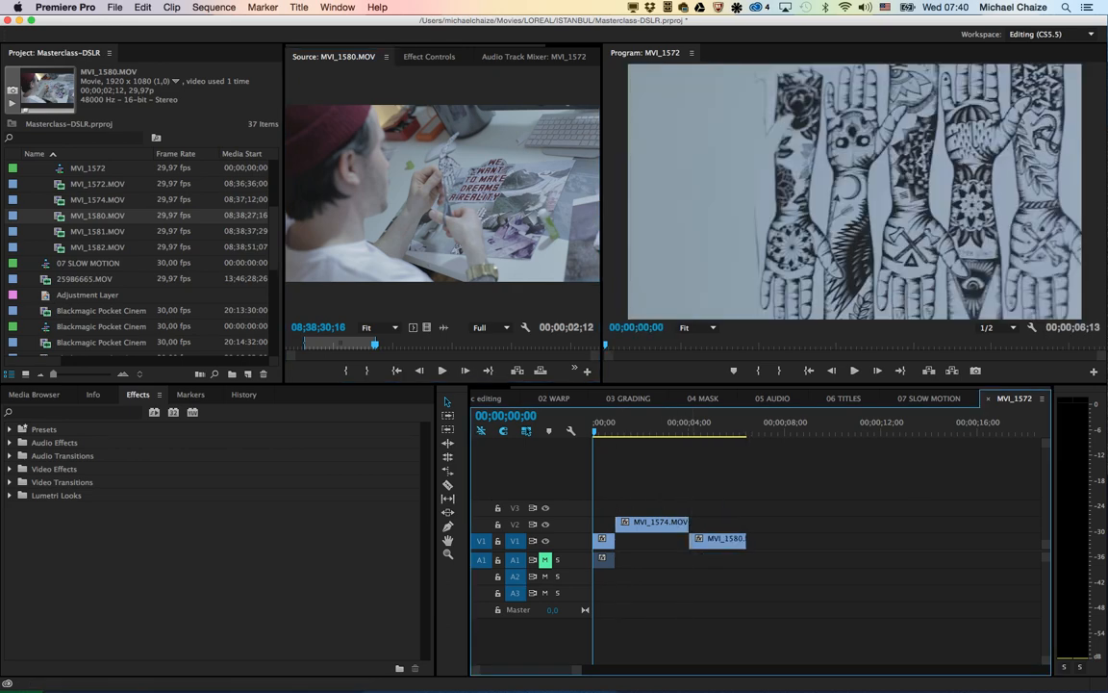
{"action": "double_click", "coordinate": [94, 232]}
{"action": "left_click_drag", "start_coordinate": [426, 327], "coordinate": [764, 538]}
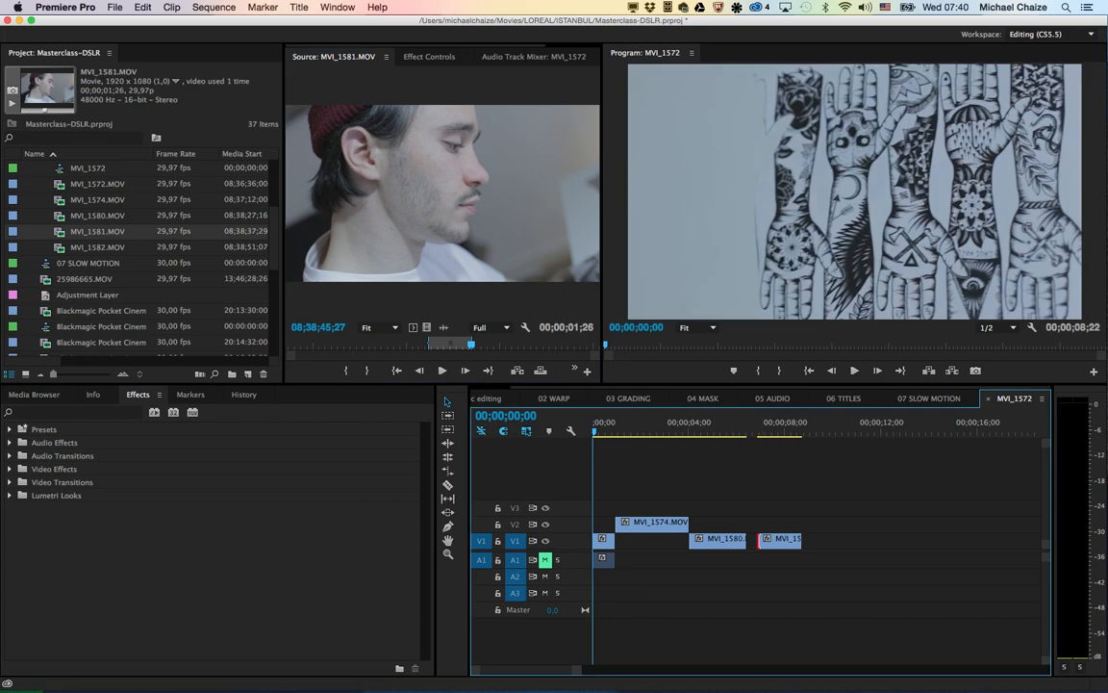
{"action": "double_click", "coordinate": [94, 247]}
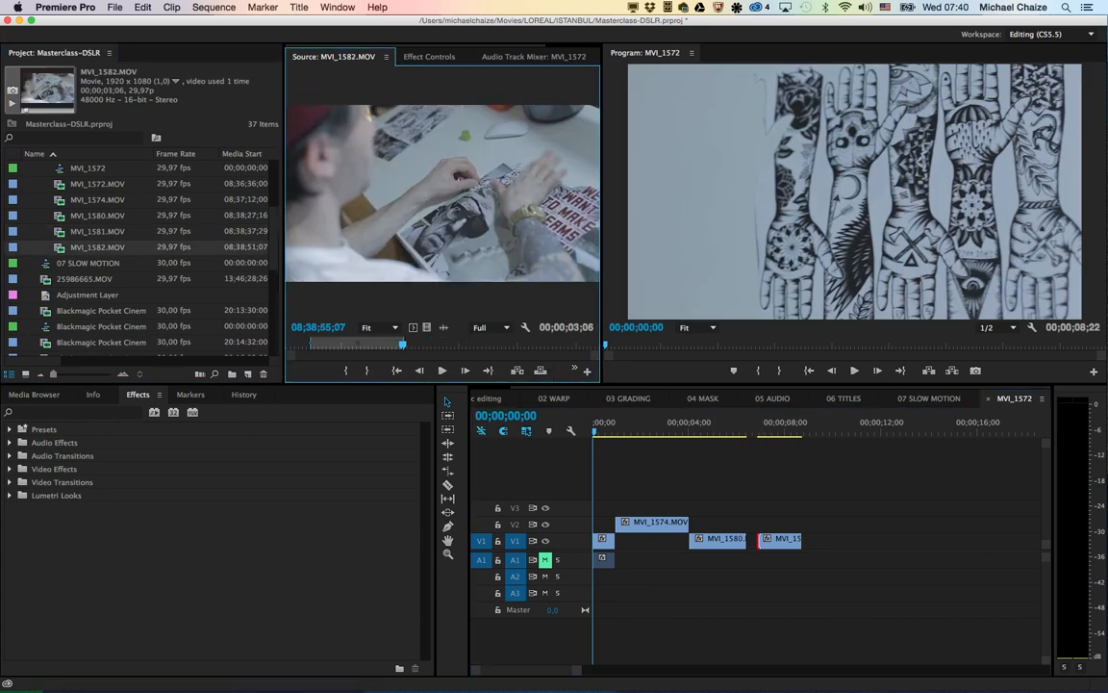
{"action": "left_click_drag", "start_coordinate": [426, 327], "coordinate": [798, 539]}
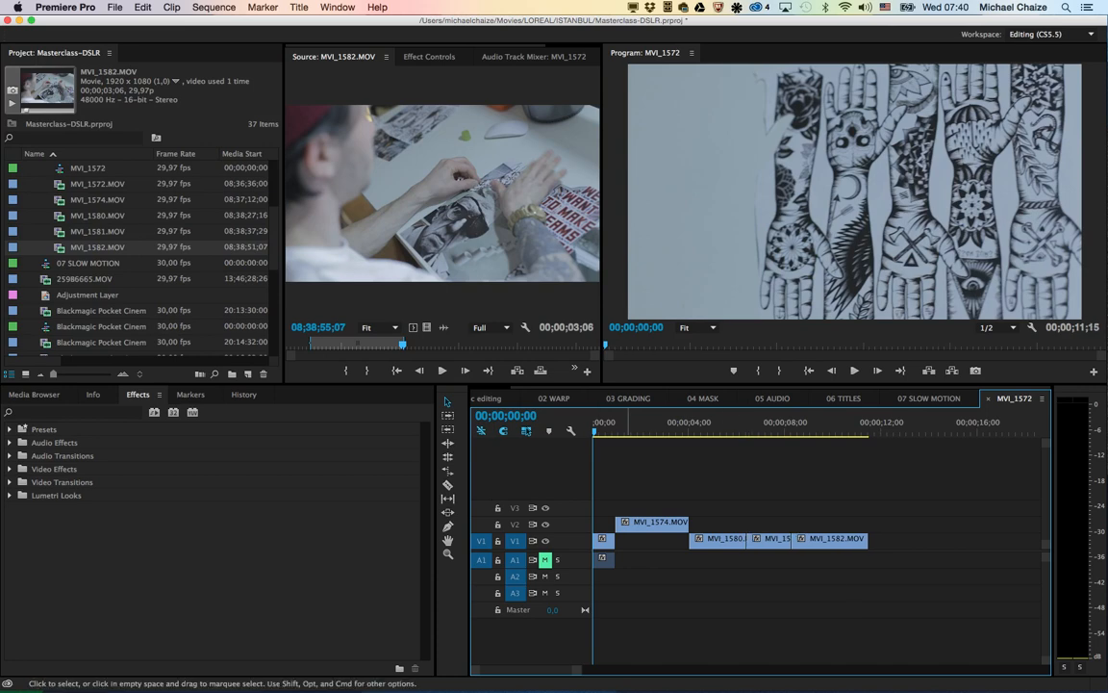
Step: Review the assembled MVI_1572 sequence by playing it forward and in reverse, stopping around the cuts
{"action": "key", "text": "space"}
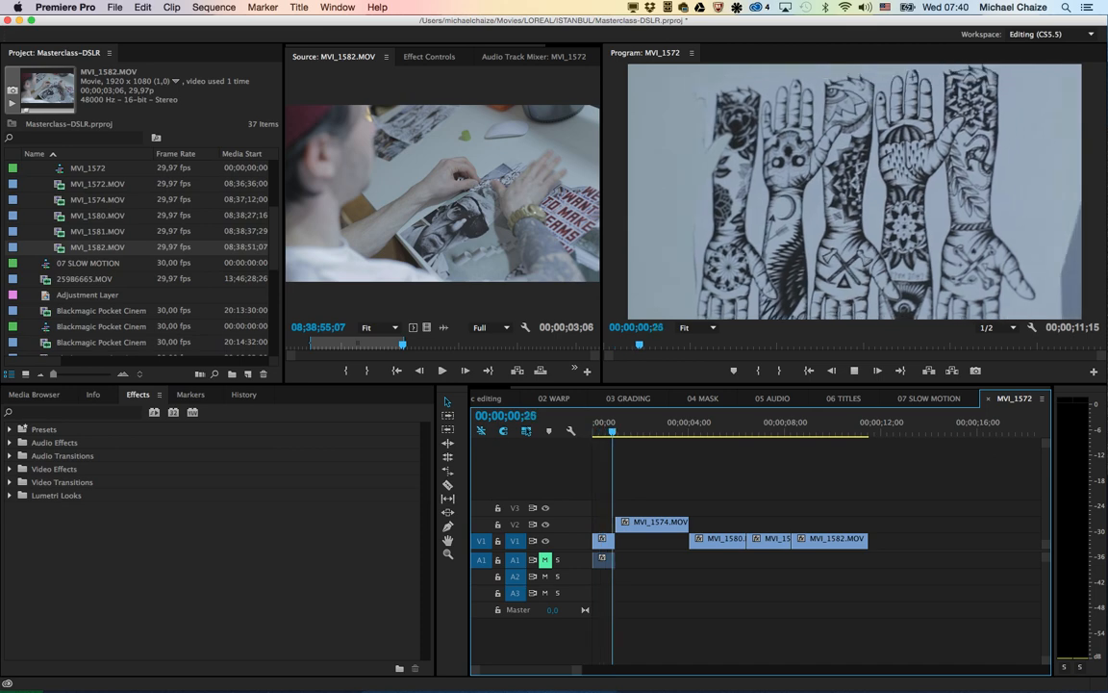
{"action": "key", "text": "space"}
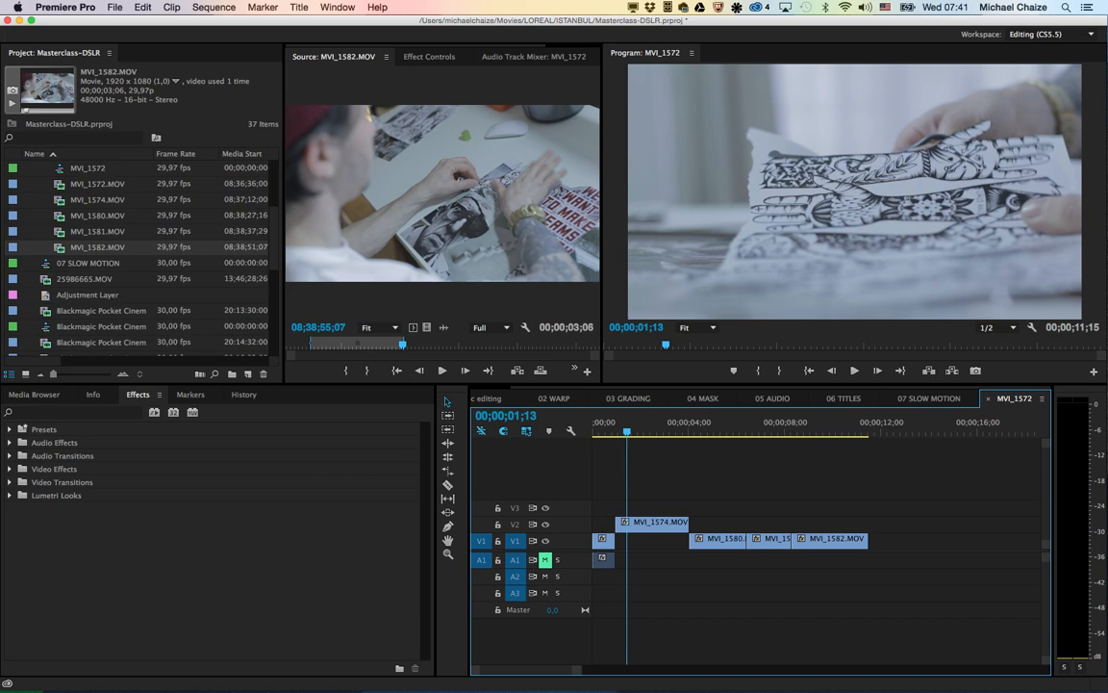
{"action": "key", "text": "space"}
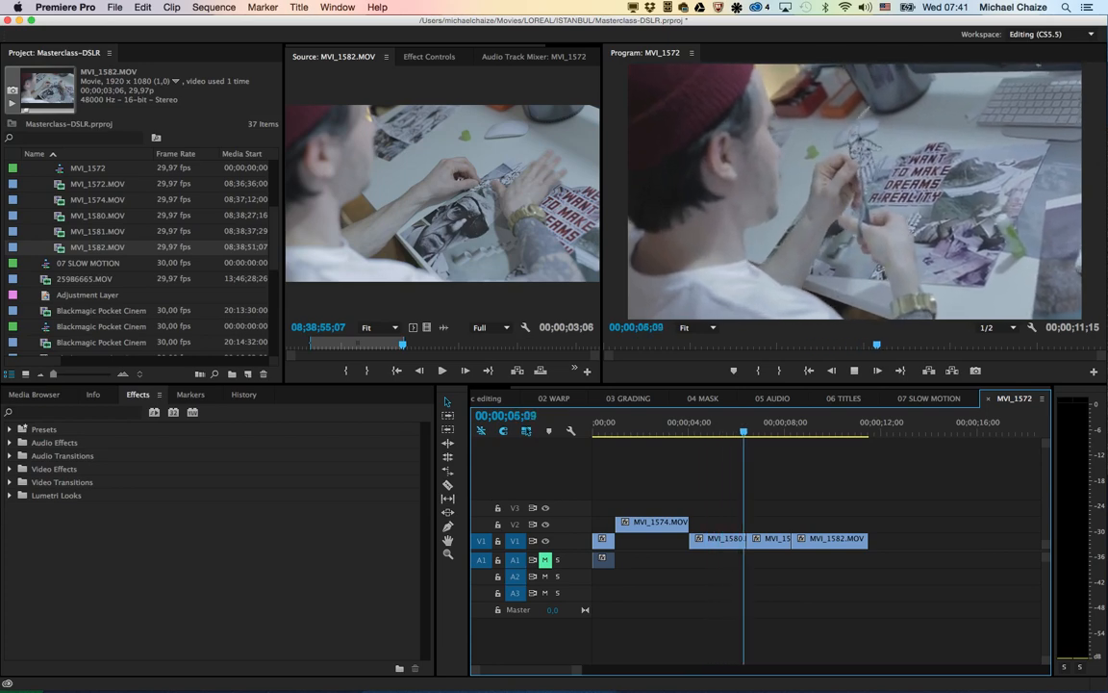
{"action": "key", "text": "j"}
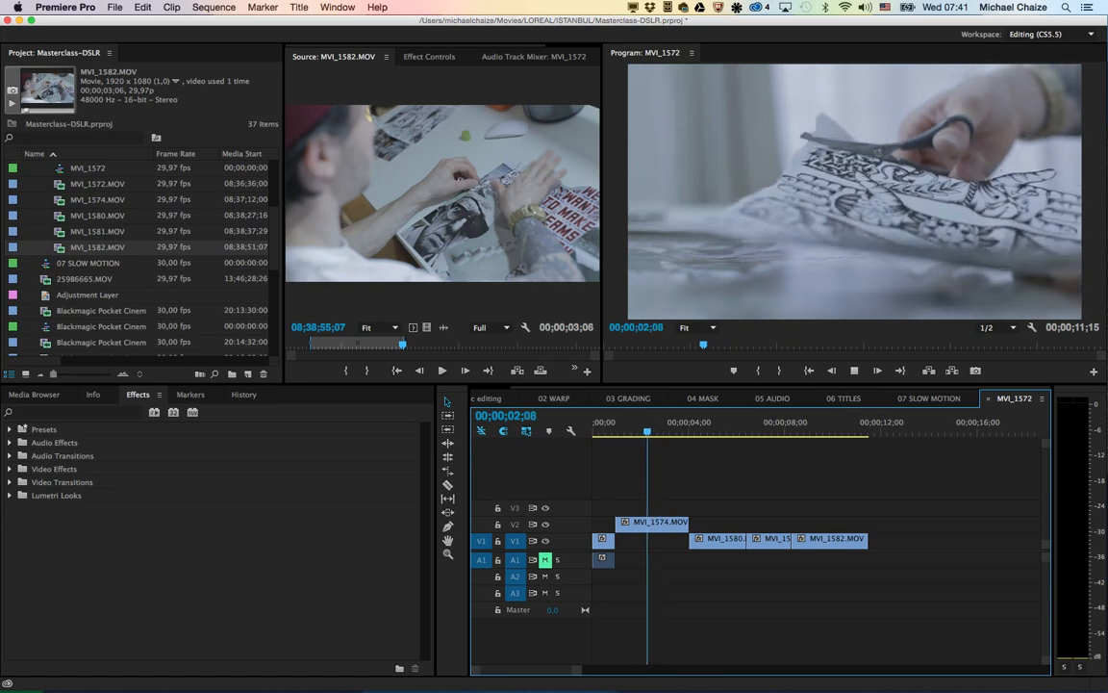
{"action": "key", "text": "k"}
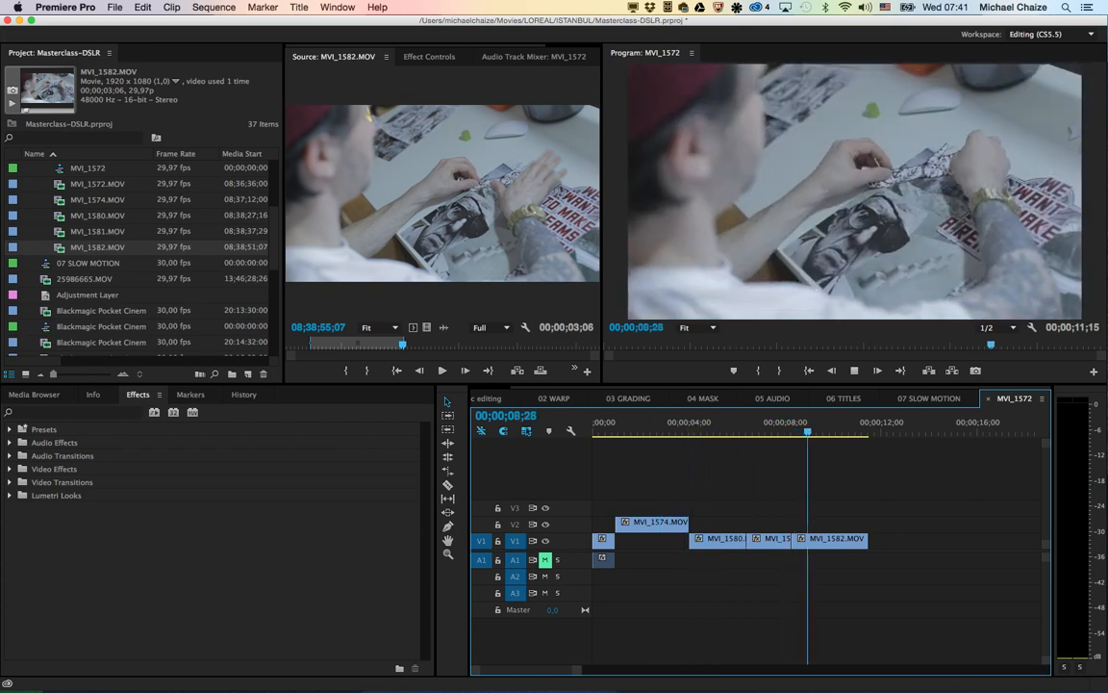
{"action": "key", "text": "j"}
{"action": "key", "text": "j"}
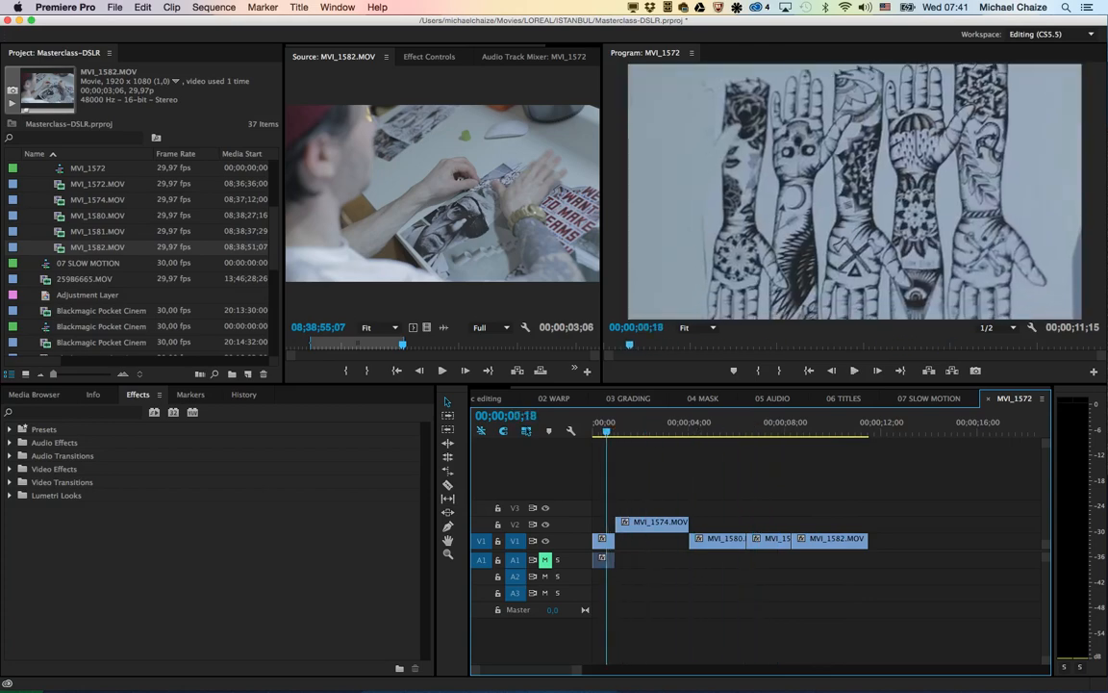
{"action": "key", "text": "k"}
{"action": "key", "text": "j"}
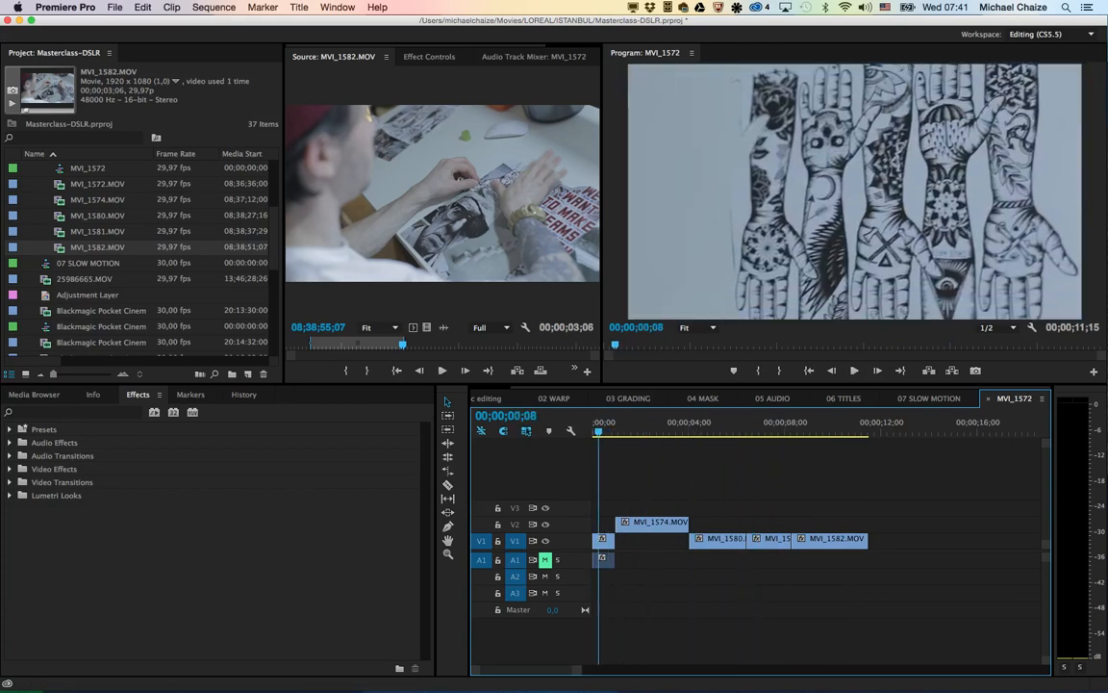
{"action": "key", "text": "l"}
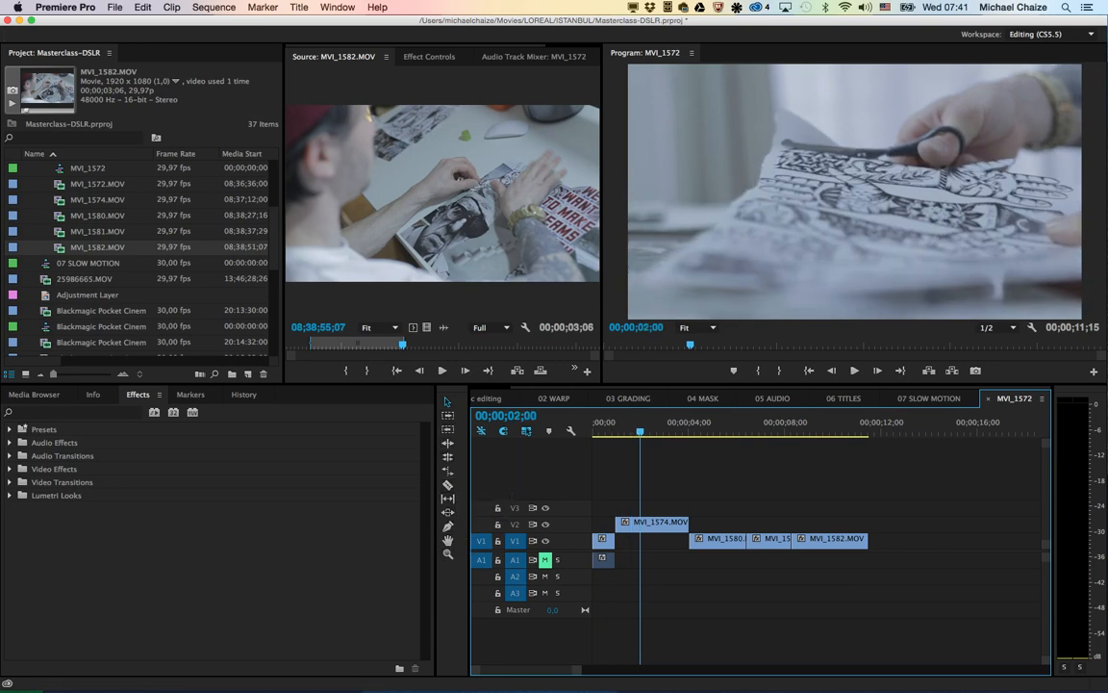
{"action": "key", "text": "l"}
Step: Split the MVI_1574.MOV clip on V2 at 00;00;01;19 and delete the part before the cut
{"action": "left_click_drag", "start_coordinate": [684, 430], "coordinate": [631, 431]}
{"action": "key", "text": "c"}
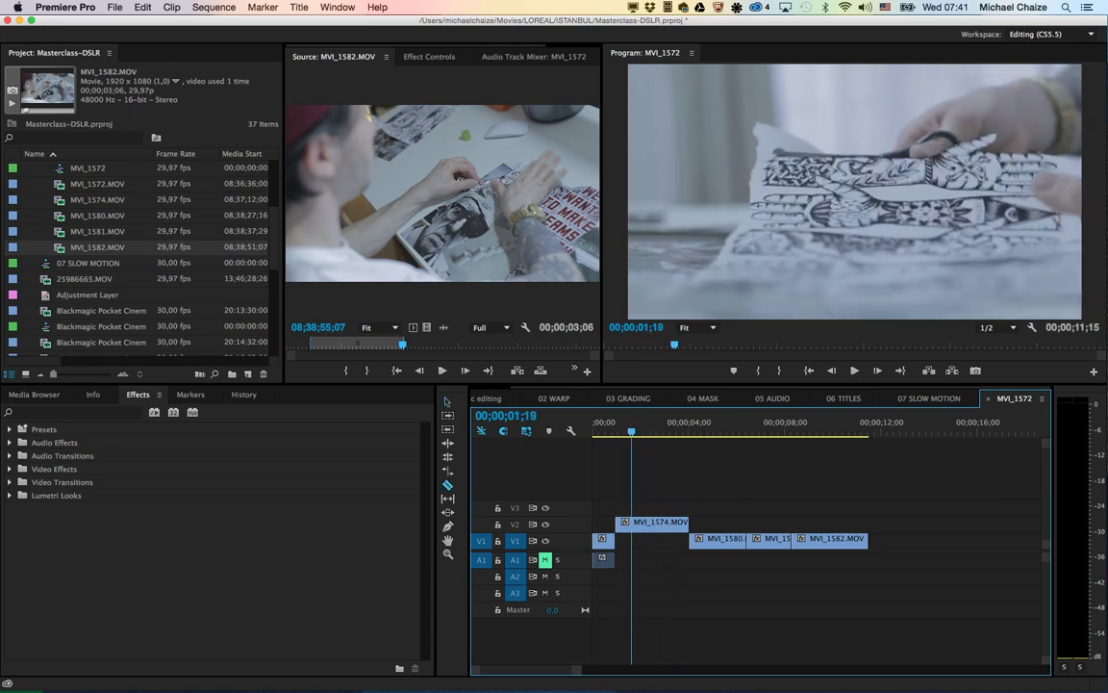
{"action": "left_click", "coordinate": [631, 521]}
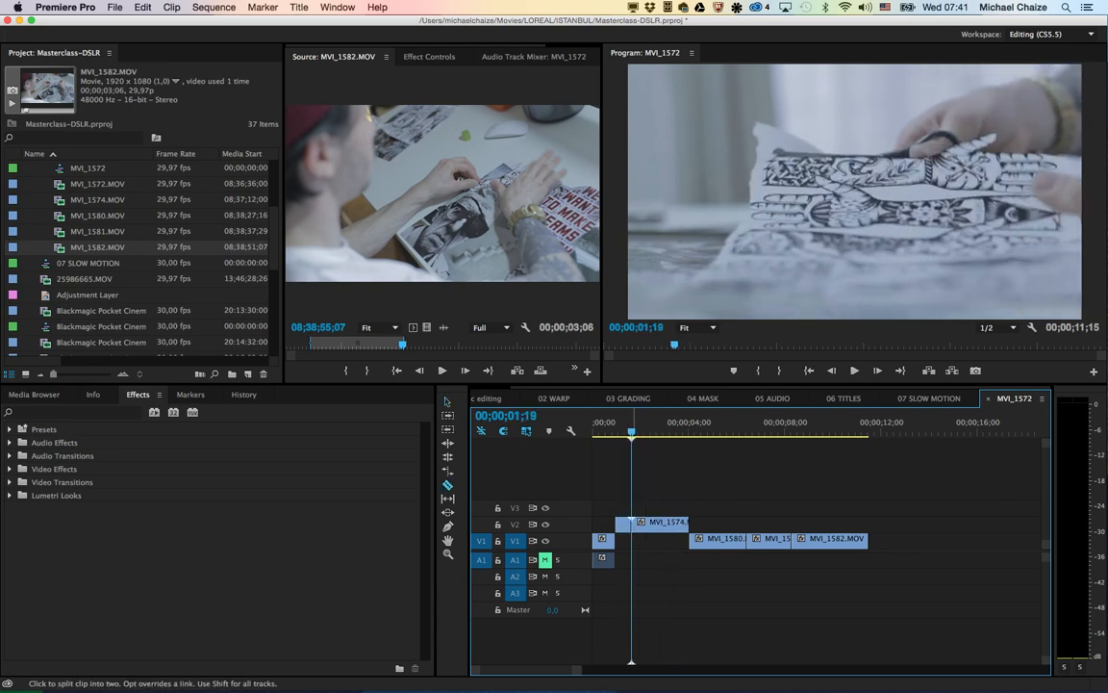
{"action": "key", "text": "v"}
{"action": "key", "text": "Delete"}
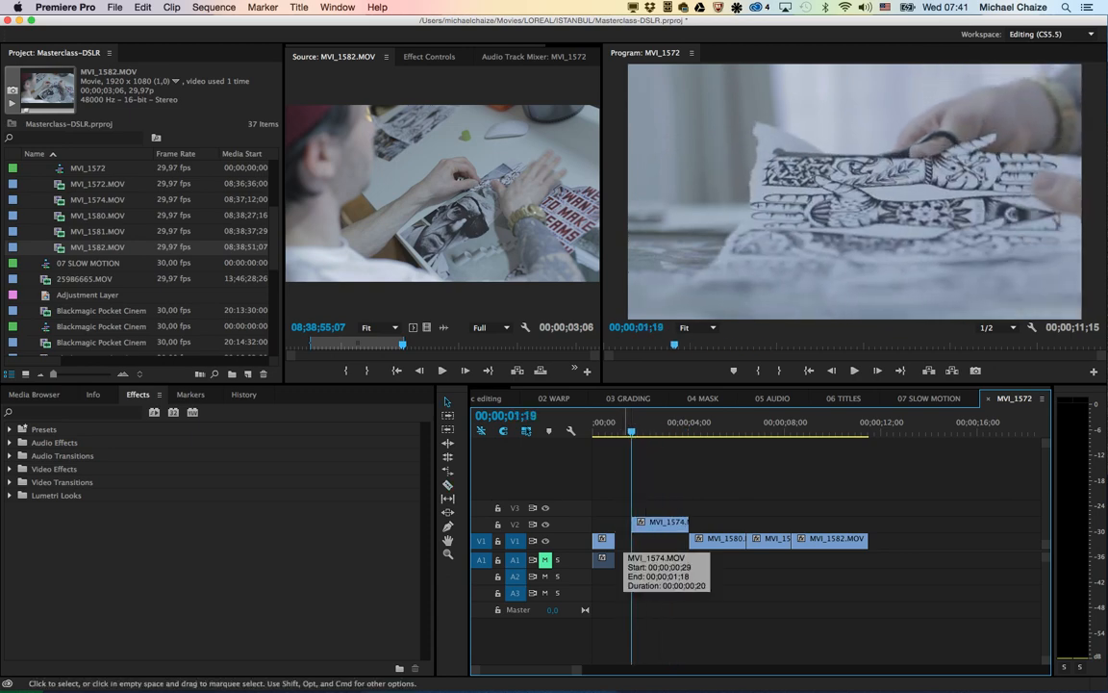
Step: Move the shortened MVI_1574.MOV back to the end of the first clip, and shift MVI_1580.MOV so it starts slightly under its end
{"action": "left_click_drag", "start_coordinate": [651, 525], "coordinate": [635, 526]}
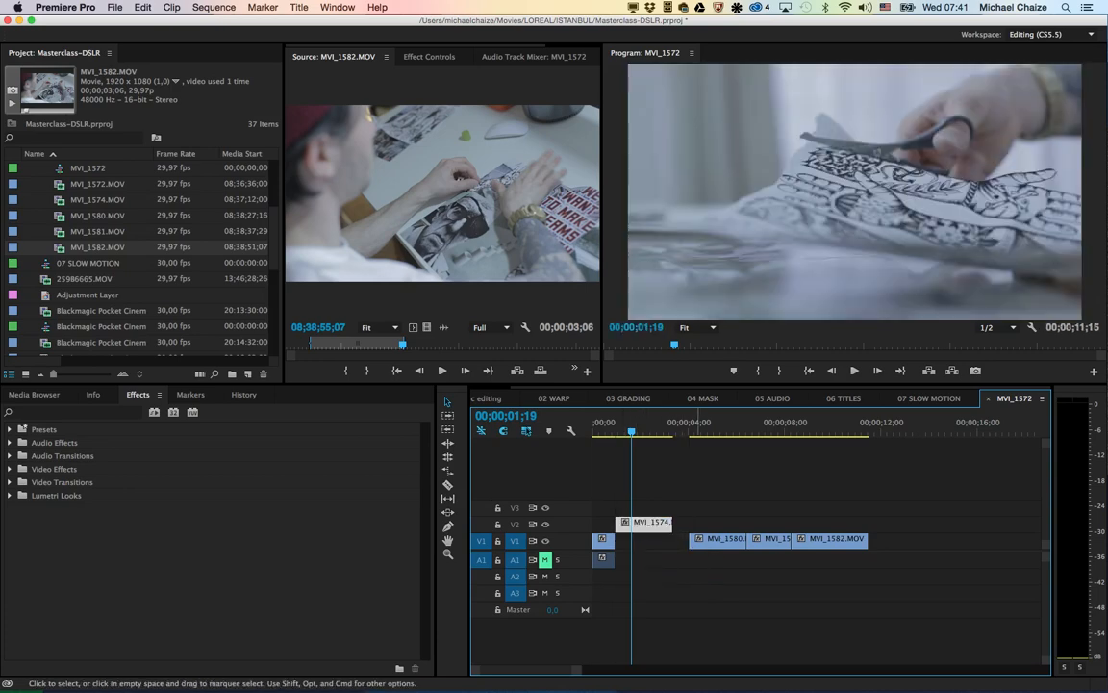
{"action": "left_click_drag", "start_coordinate": [736, 541], "coordinate": [710, 541]}
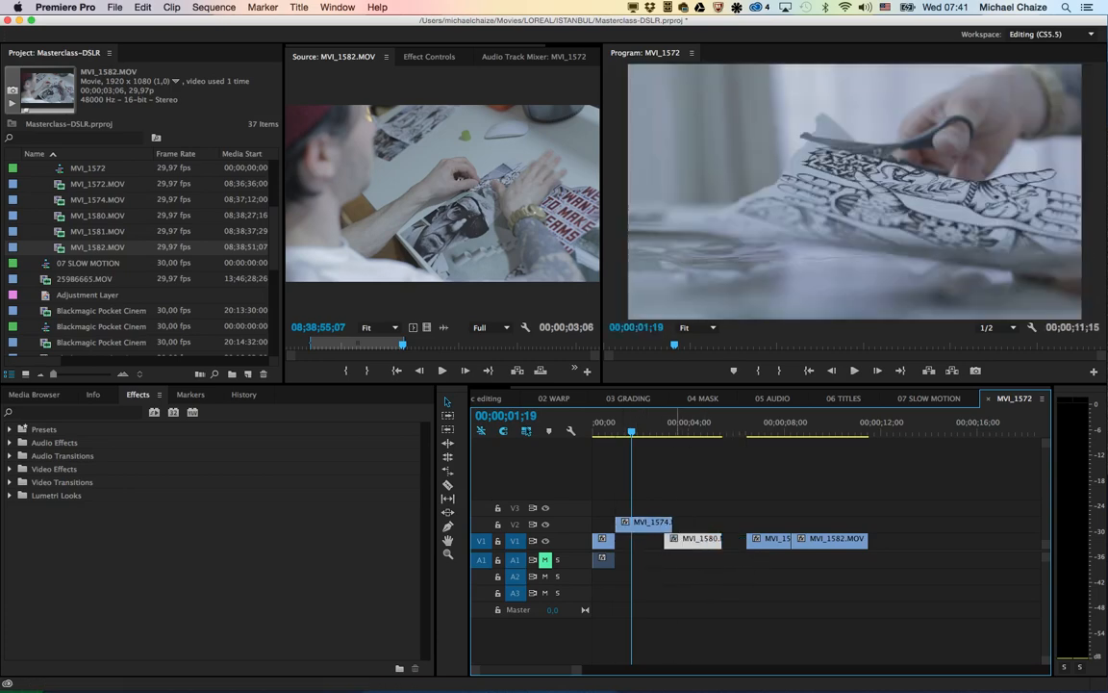
{"action": "key", "text": "space"}
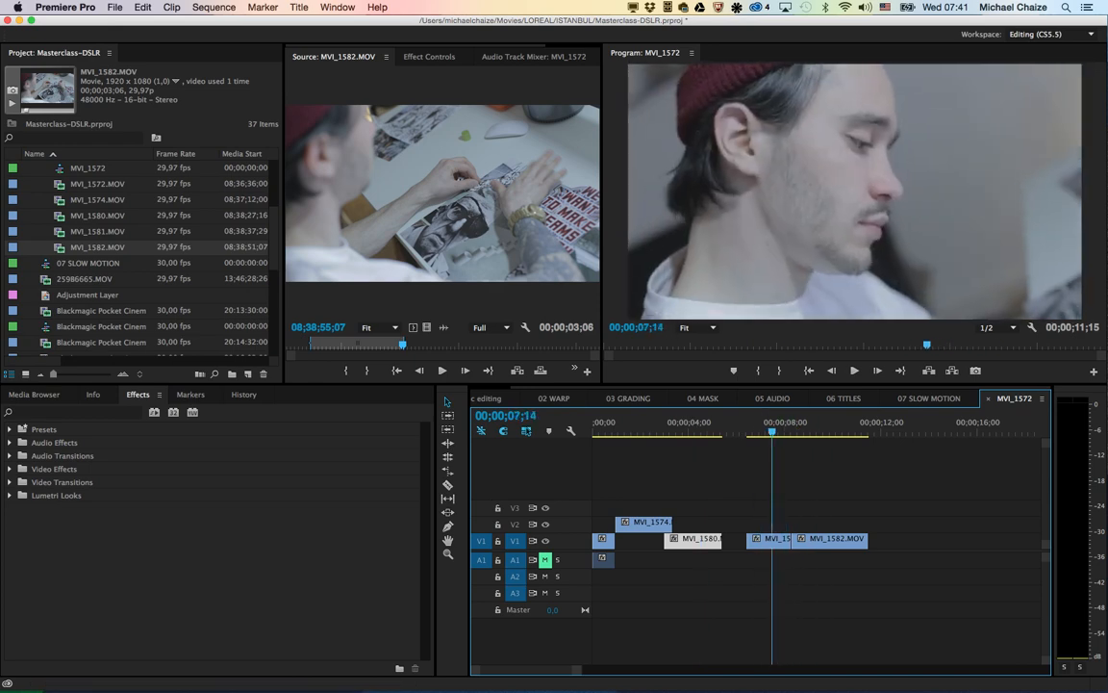
Step: Delete the MVI_1572 clip with its audio and move MVI_1574.MOV on V2 to the start of the sequence
{"action": "left_click_drag", "start_coordinate": [772, 431], "coordinate": [605, 431]}
{"action": "left_click", "coordinate": [604, 542]}
{"action": "key", "text": "Delete"}
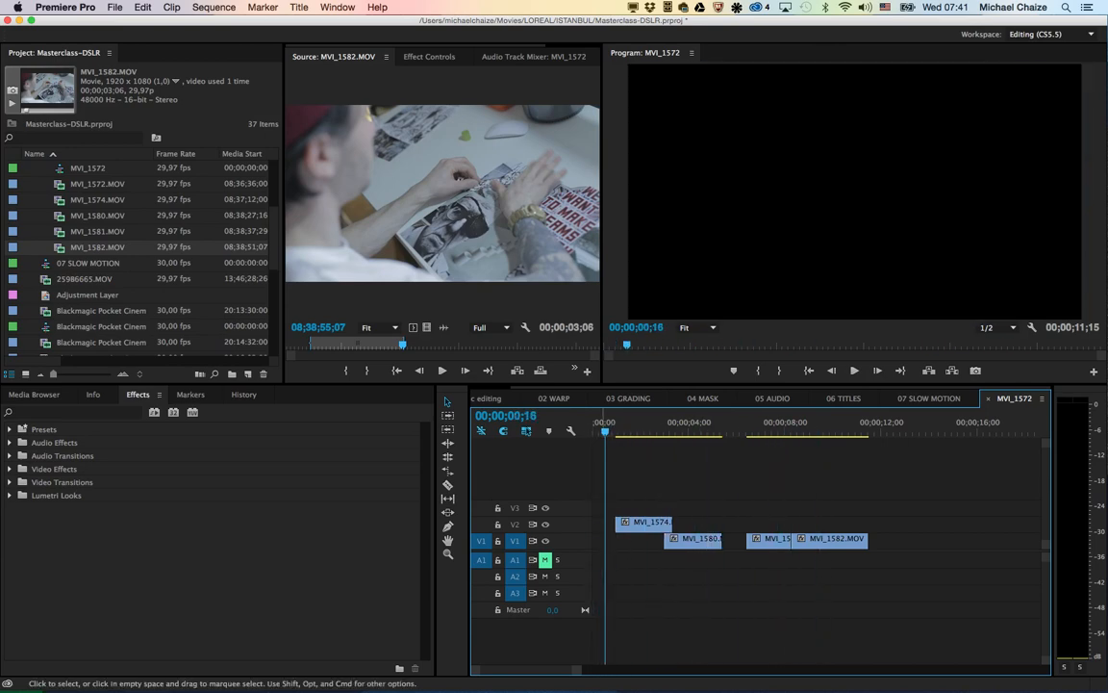
{"action": "left_click_drag", "start_coordinate": [649, 524], "coordinate": [626, 524]}
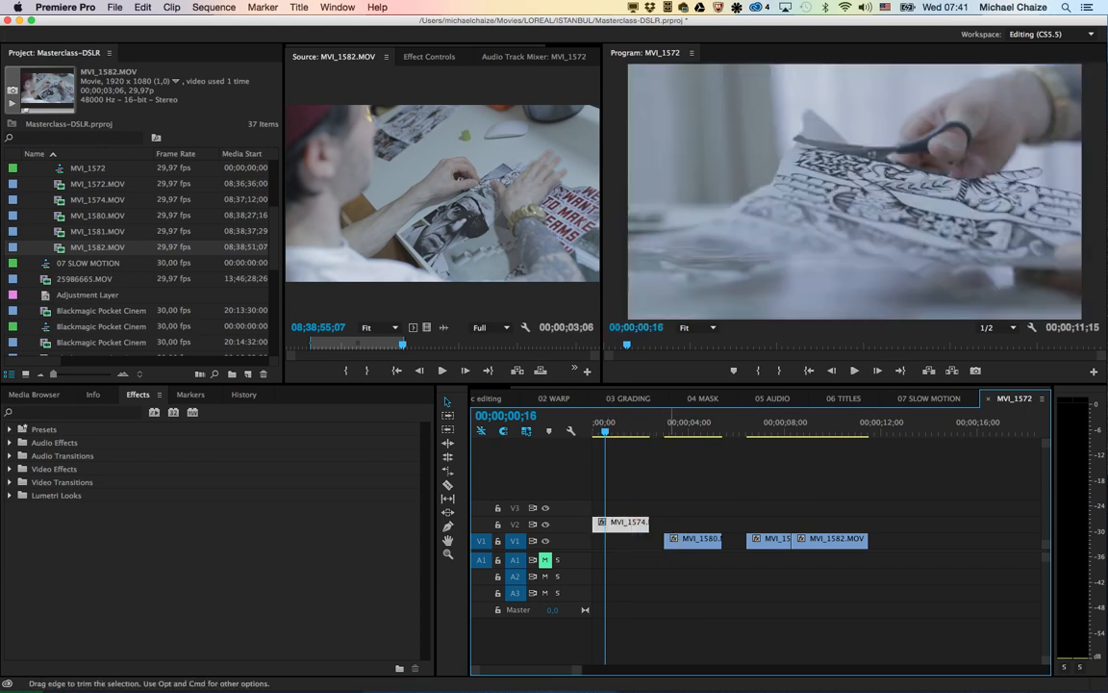
Step: Move MVI_1580.MOV on V1 to start under the end of MVI_1574.MOV, and close the gap before MVI_1581.MOV
{"action": "left_click_drag", "start_coordinate": [700, 541], "coordinate": [672, 540]}
{"action": "left_click", "coordinate": [724, 541]}
{"action": "key", "text": "Delete"}
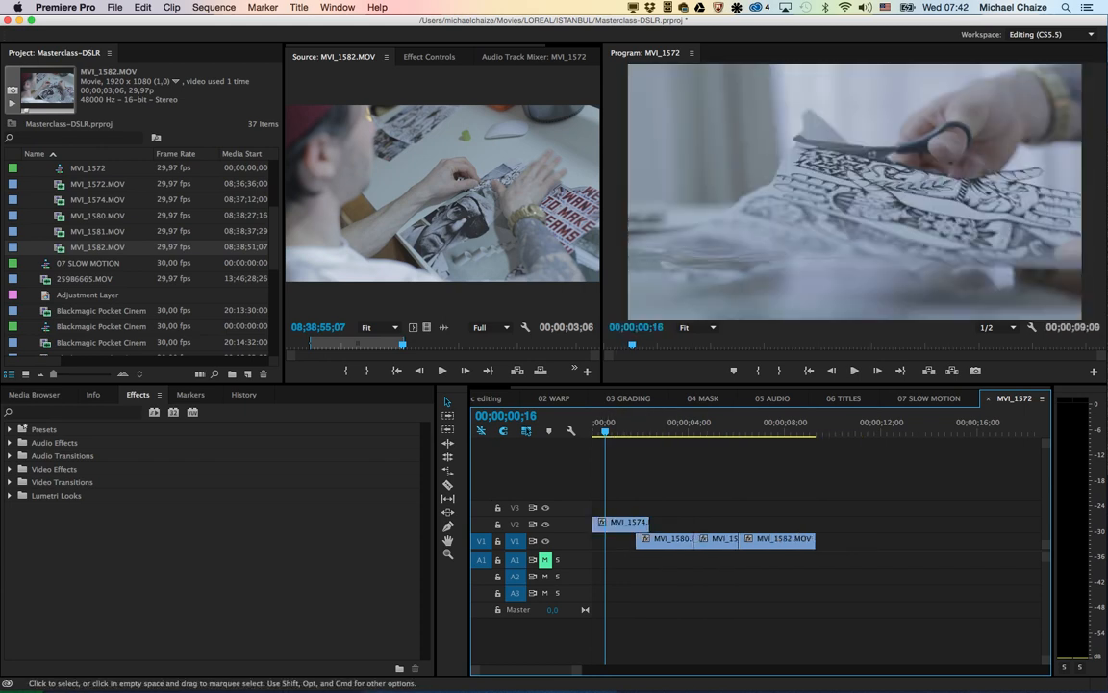
{"action": "key", "text": "space"}
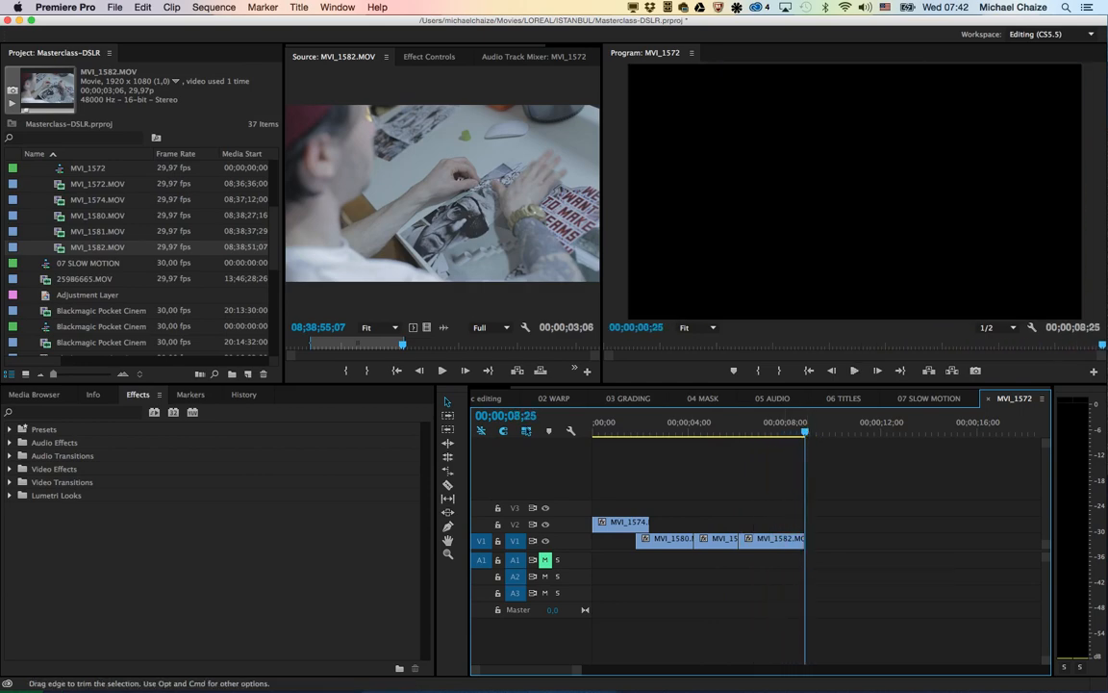
Step: Apply the Brightness & Contrast effect to MVI_1574.MOV on V2, with brightness 16 and contrast 39
{"action": "left_click", "coordinate": [595, 423]}
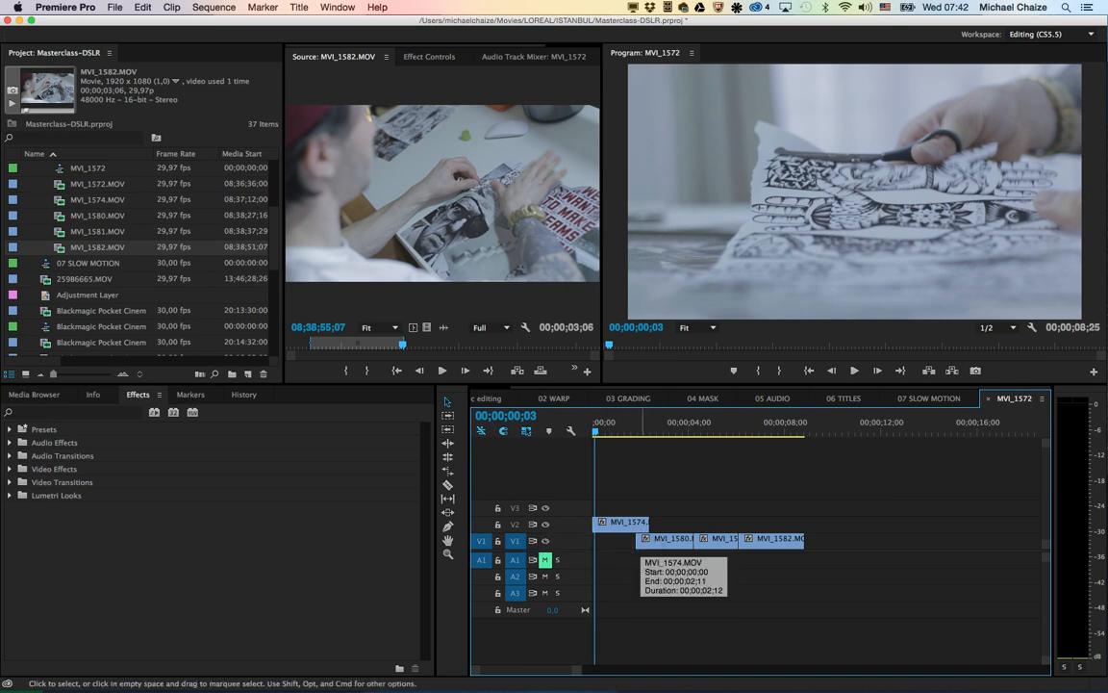
{"action": "scroll", "coordinate": [643, 525], "scroll_direction": "up", "scroll_amount": 3}
{"action": "scroll", "coordinate": [642, 525], "scroll_direction": "left", "scroll_amount": 2}
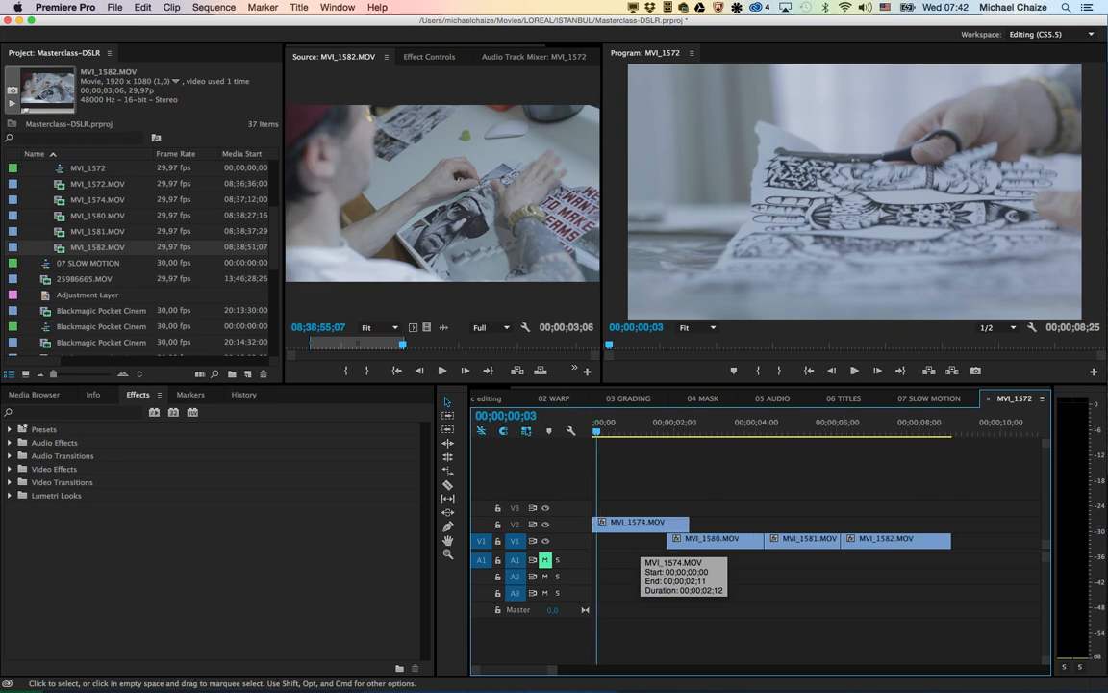
{"action": "left_click", "coordinate": [642, 525]}
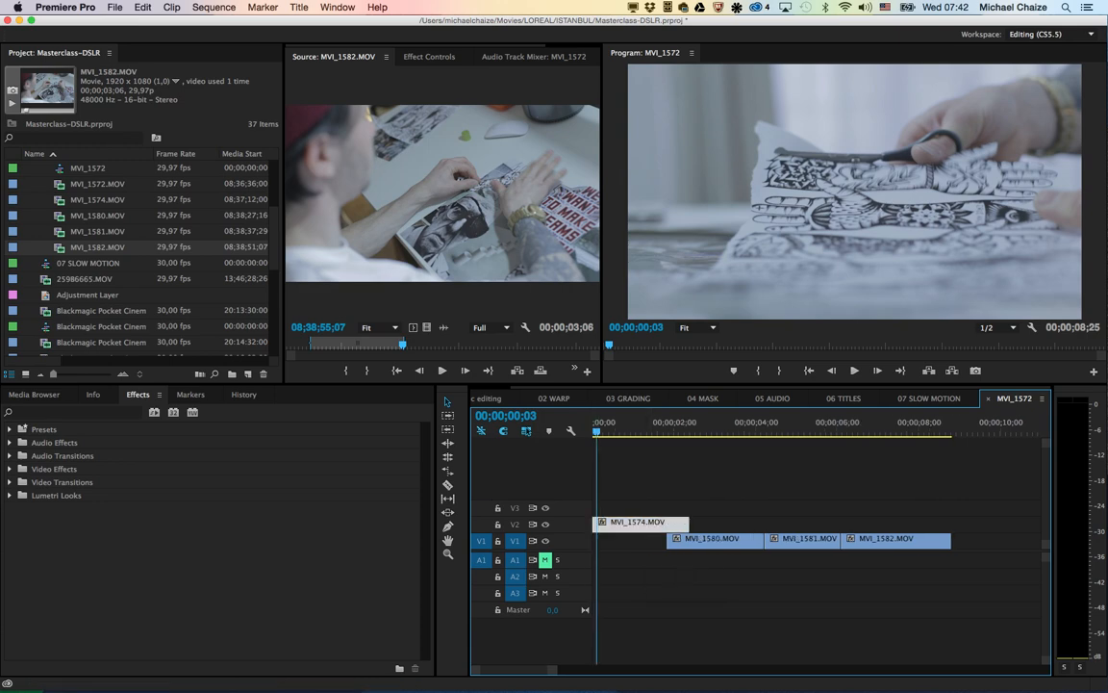
{"action": "left_click", "coordinate": [77, 412]}
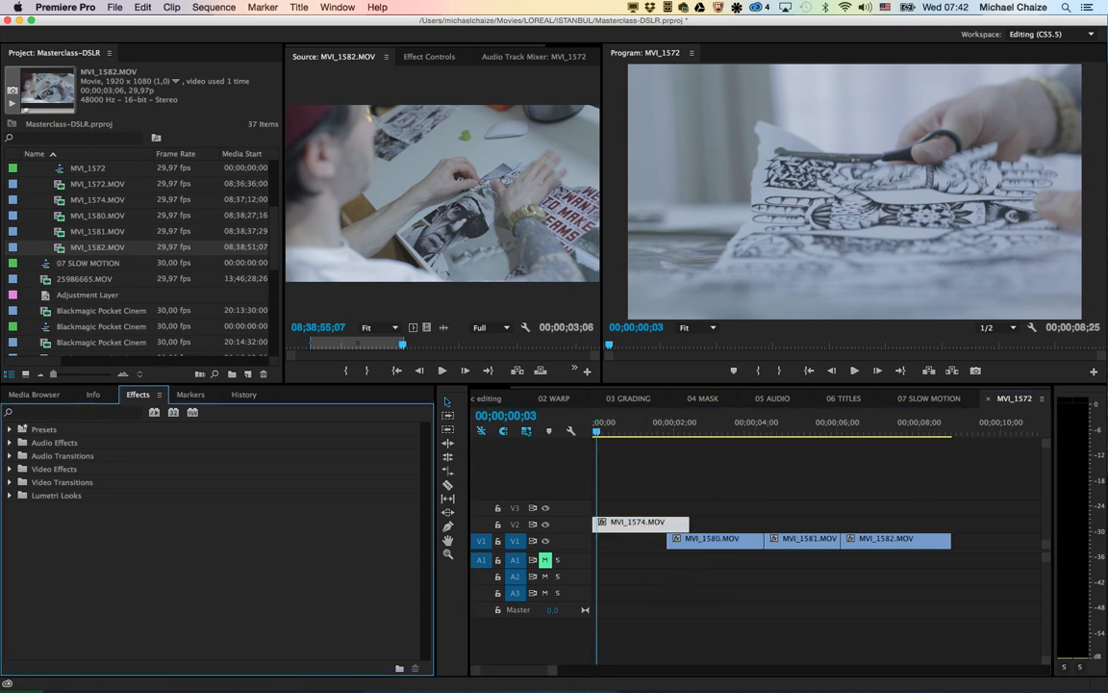
{"action": "left_click", "coordinate": [10, 470]}
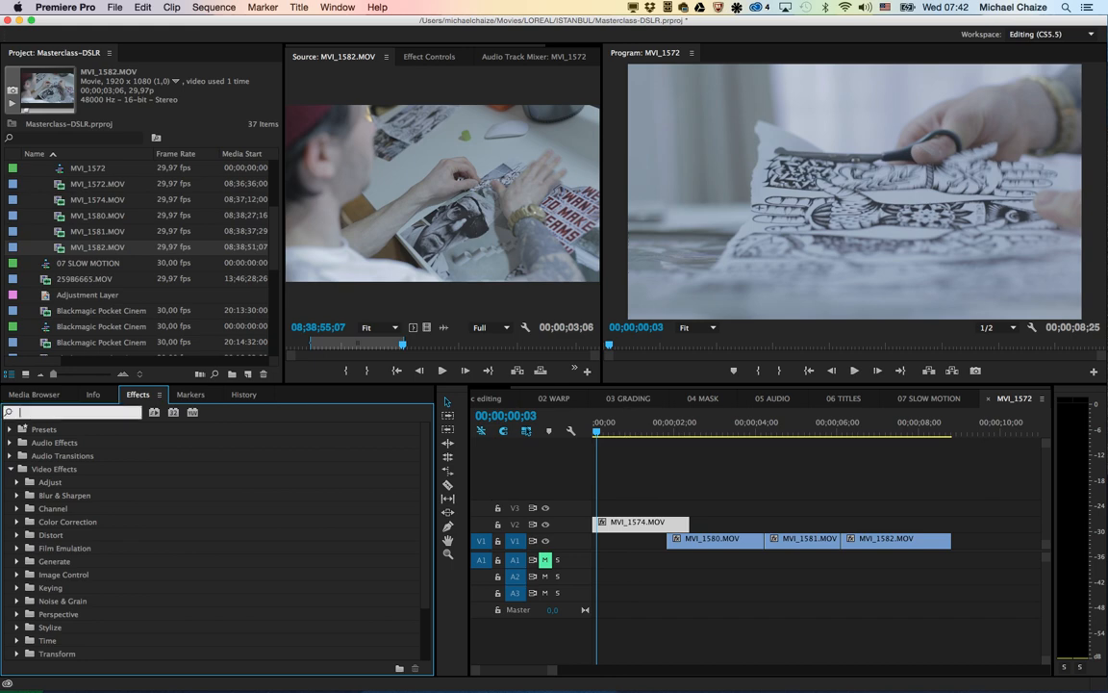
{"action": "type", "text": "bright"}
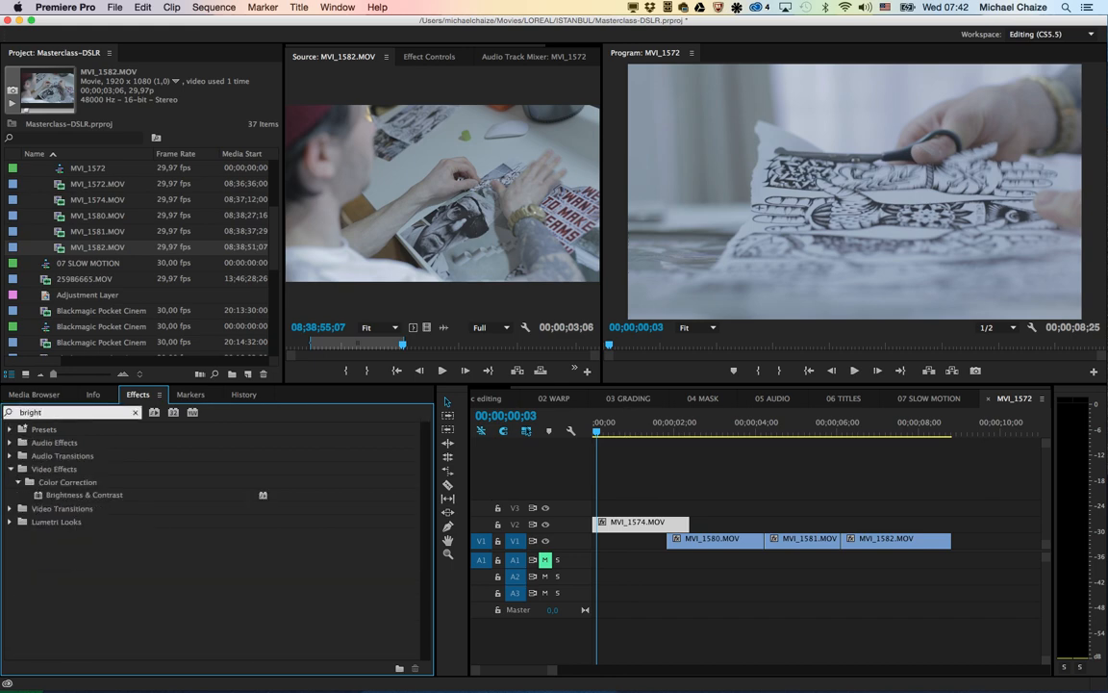
{"action": "left_click", "coordinate": [84, 494]}
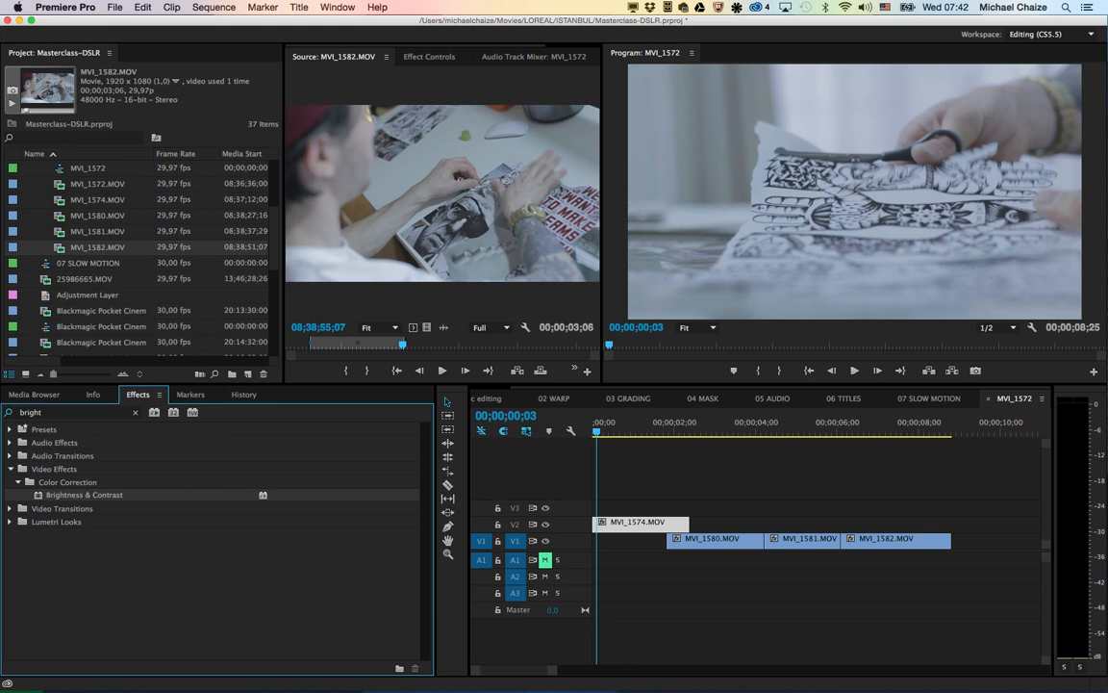
{"action": "left_click", "coordinate": [641, 523]}
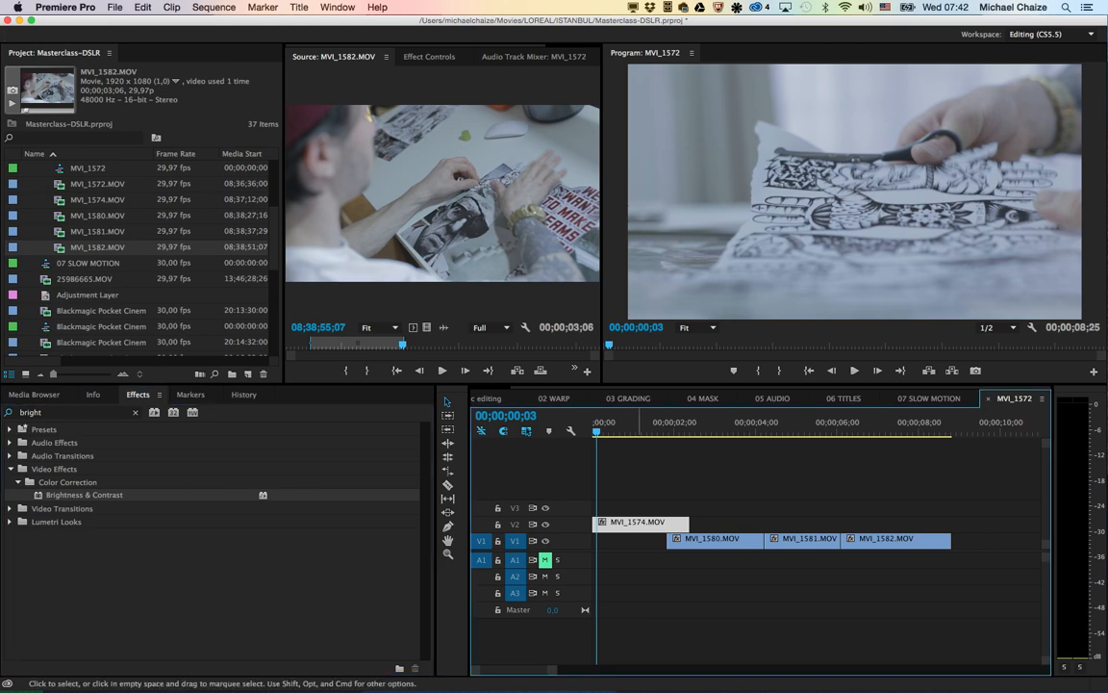
{"action": "double_click", "coordinate": [84, 494]}
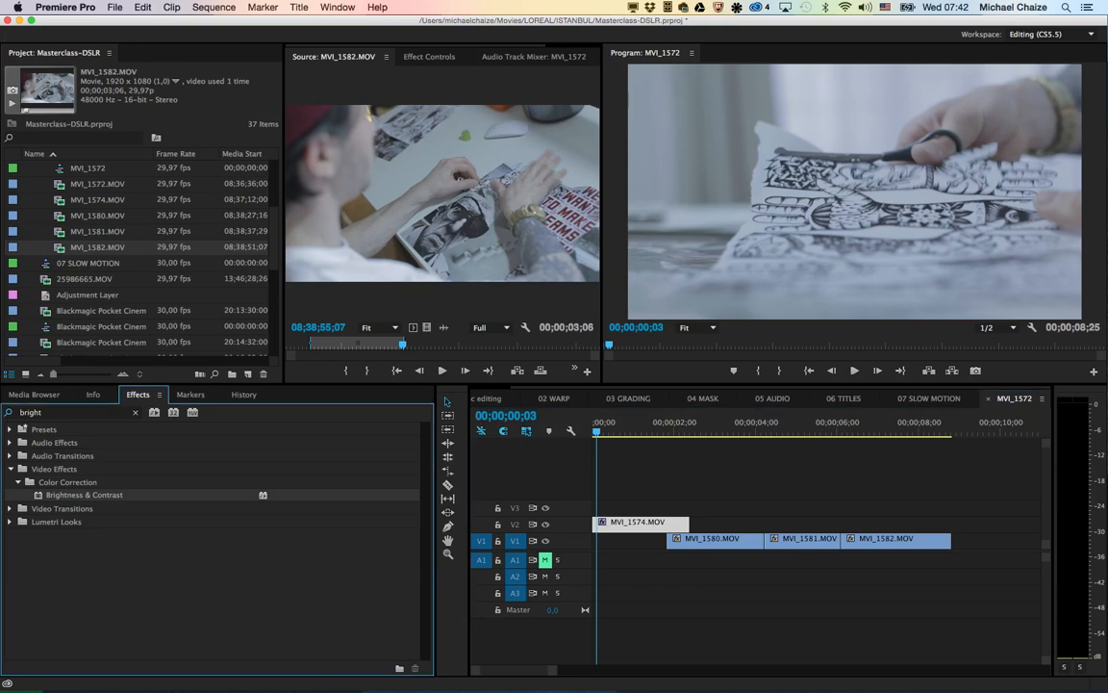
{"action": "left_click", "coordinate": [429, 57]}
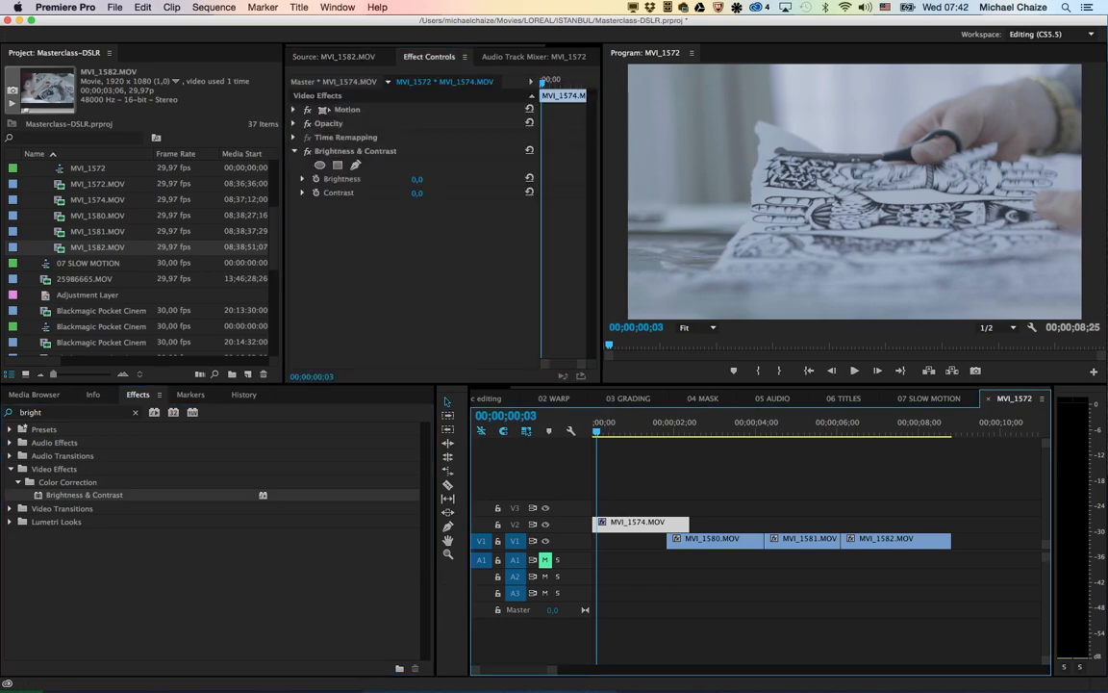
{"action": "left_click_drag", "start_coordinate": [417, 179], "coordinate": [454, 192]}
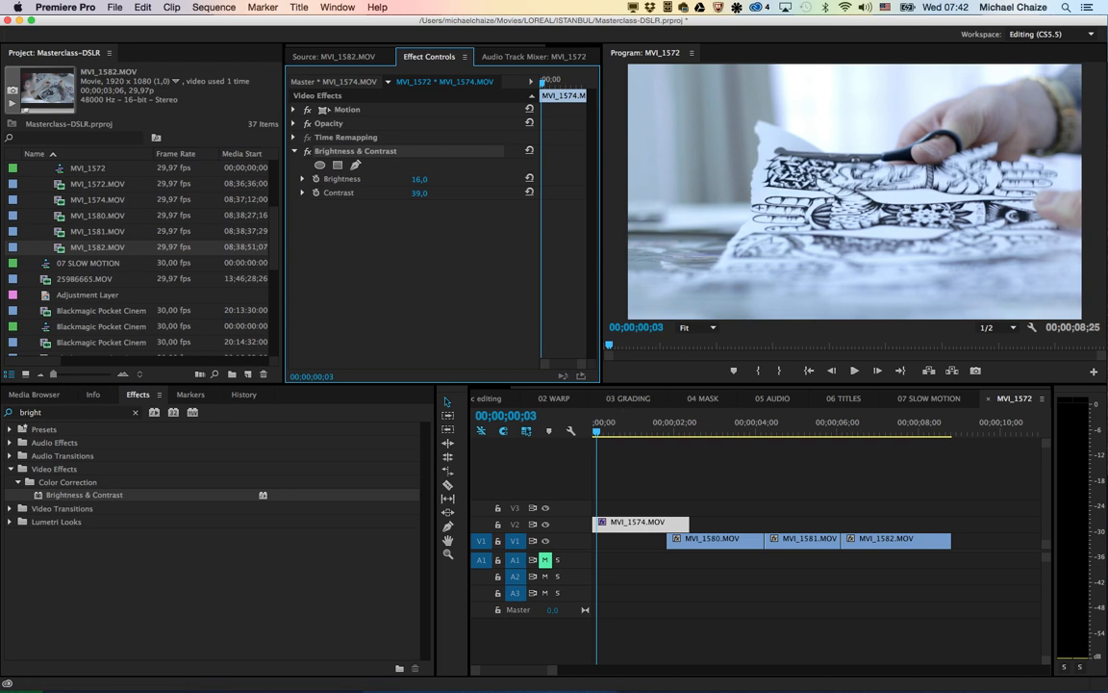
Step: Add a Cross Dissolve to the end of MVI_1574.MOV on V2 and shorten it to begin where MVI_1580.MOV starts
{"action": "left_click", "coordinate": [134, 412]}
{"action": "left_click", "coordinate": [10, 481]}
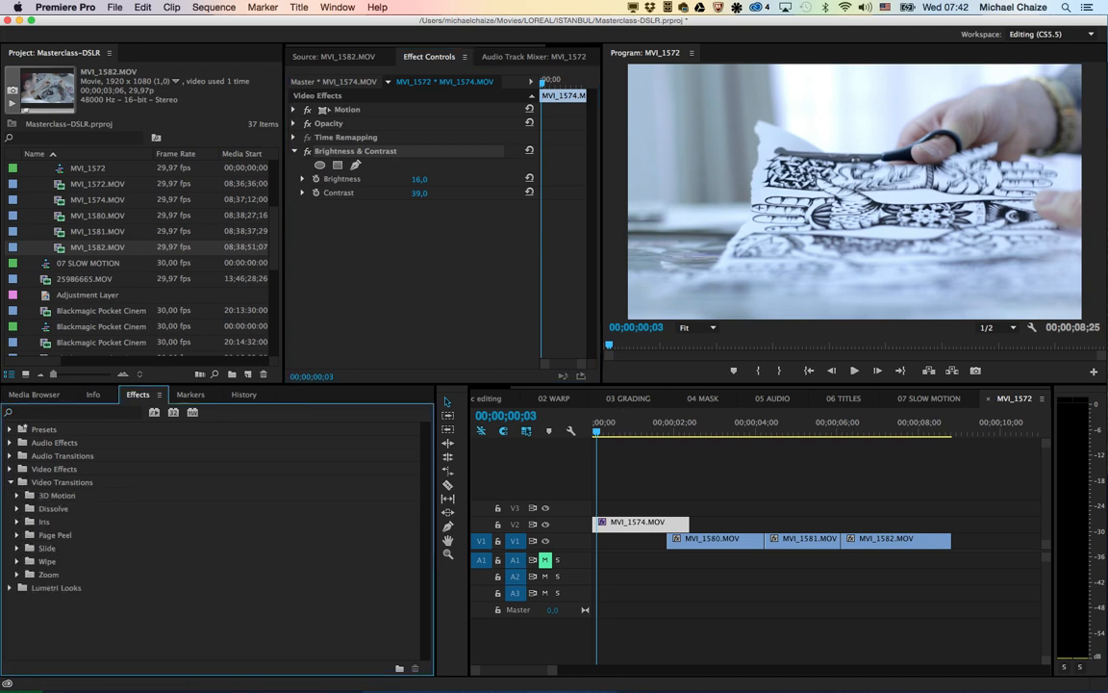
{"action": "left_click", "coordinate": [17, 509]}
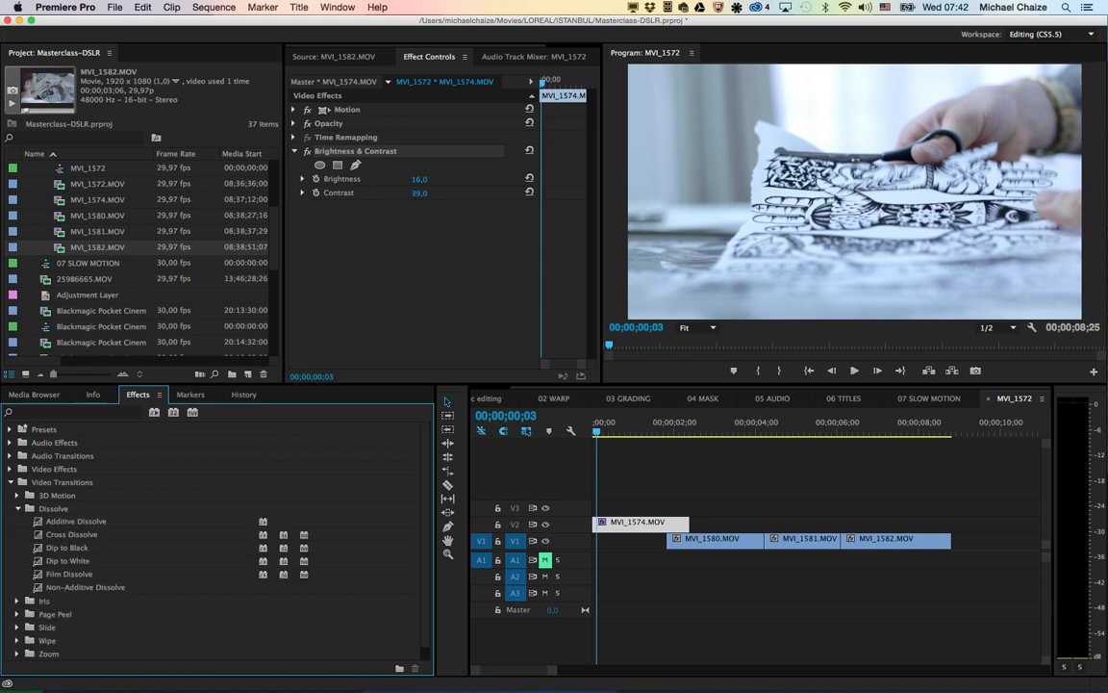
{"action": "left_click", "coordinate": [71, 534]}
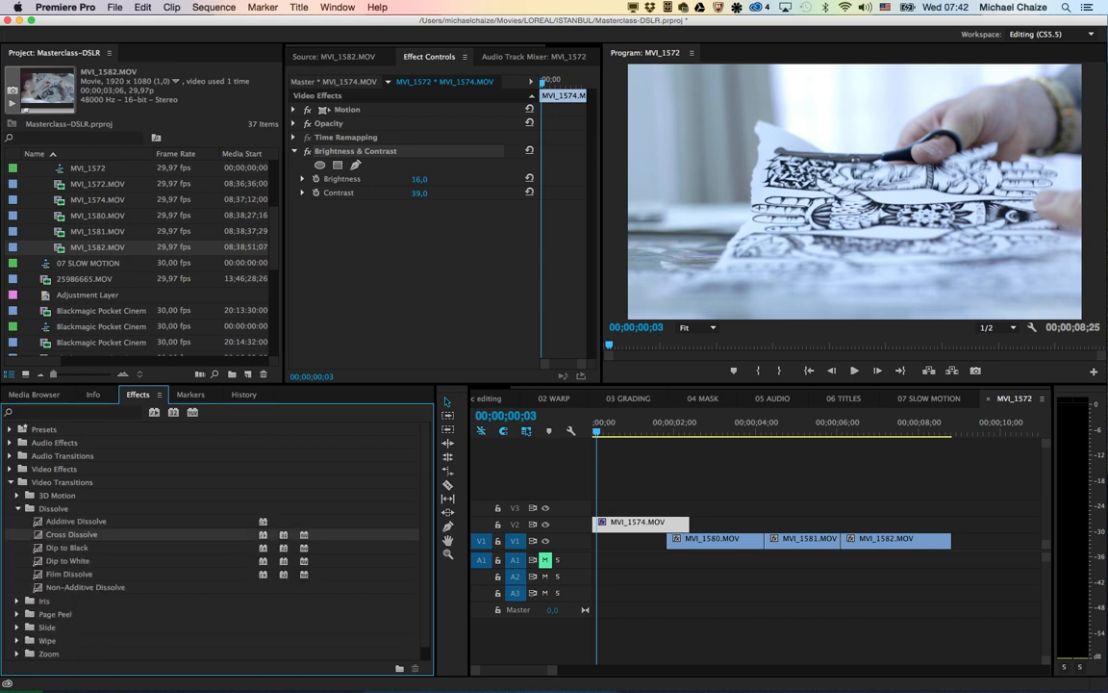
{"action": "left_click_drag", "start_coordinate": [71, 535], "coordinate": [597, 523]}
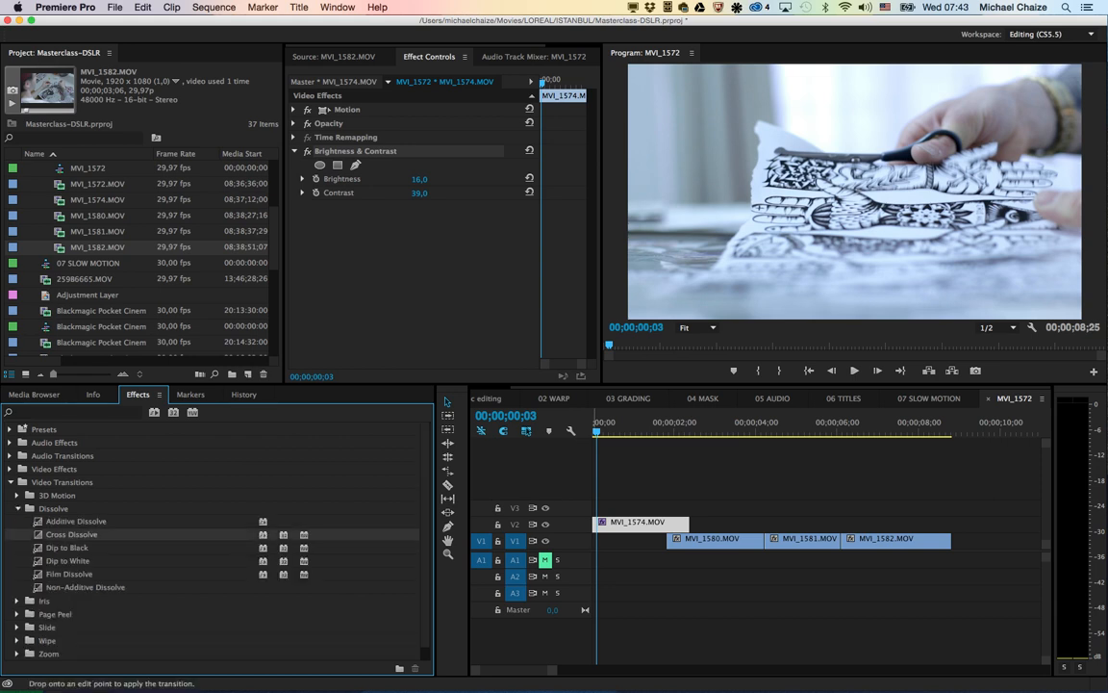
{"action": "left_click_drag", "start_coordinate": [669, 523], "coordinate": [687, 524]}
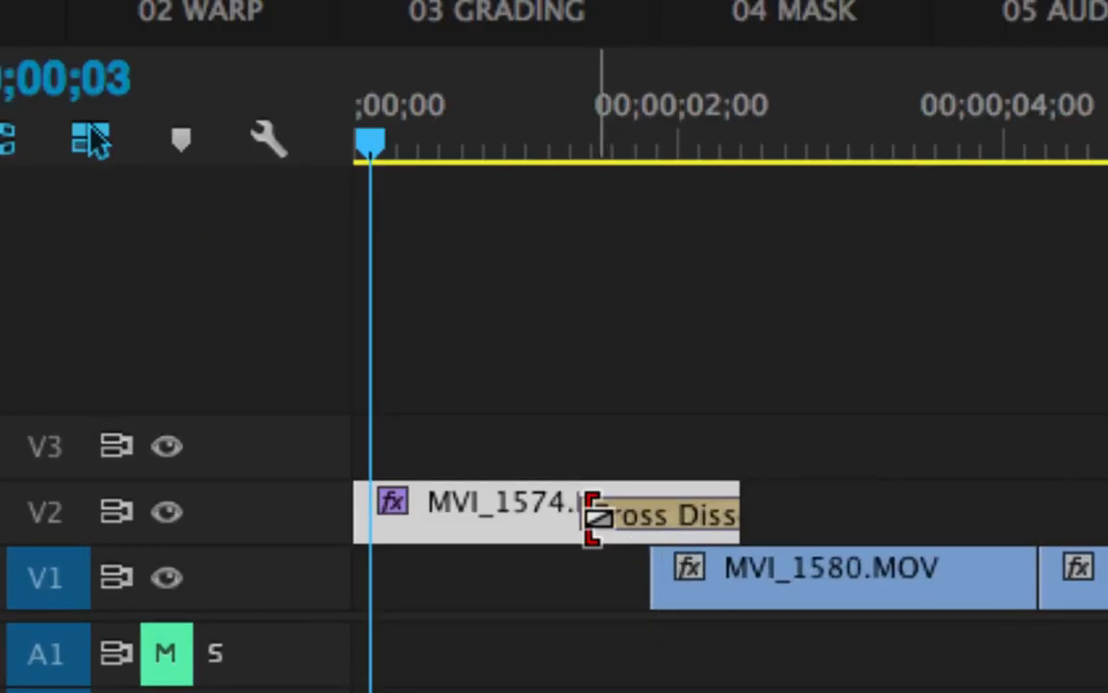
{"action": "left_click", "coordinate": [595, 516]}
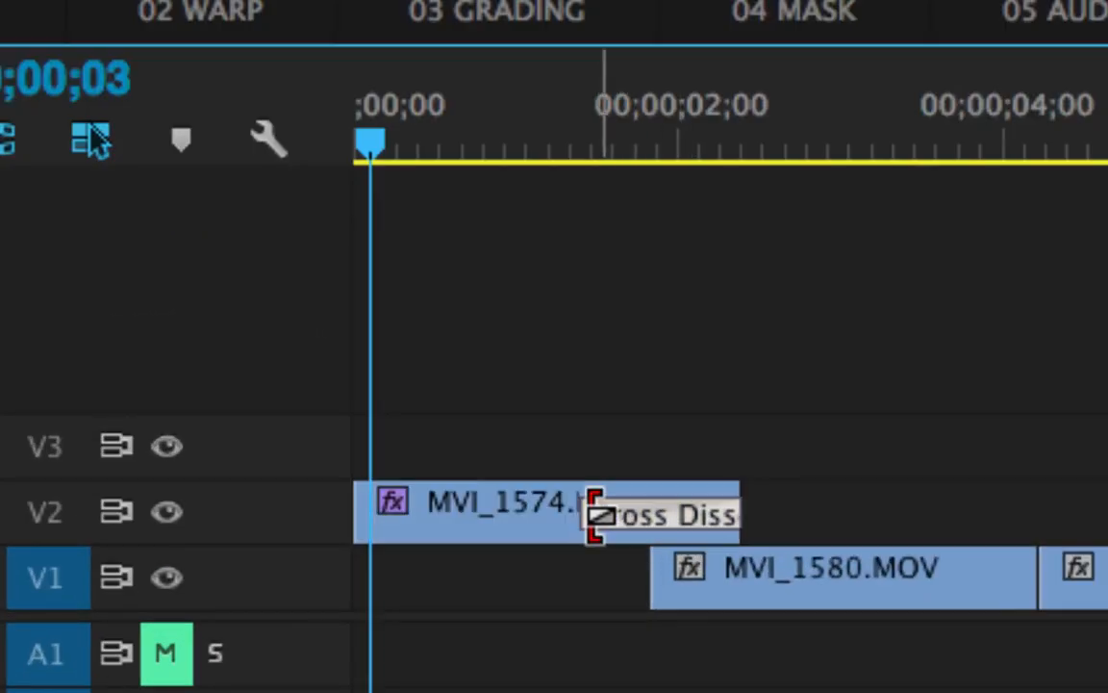
{"action": "left_click_drag", "start_coordinate": [595, 516], "coordinate": [662, 517]}
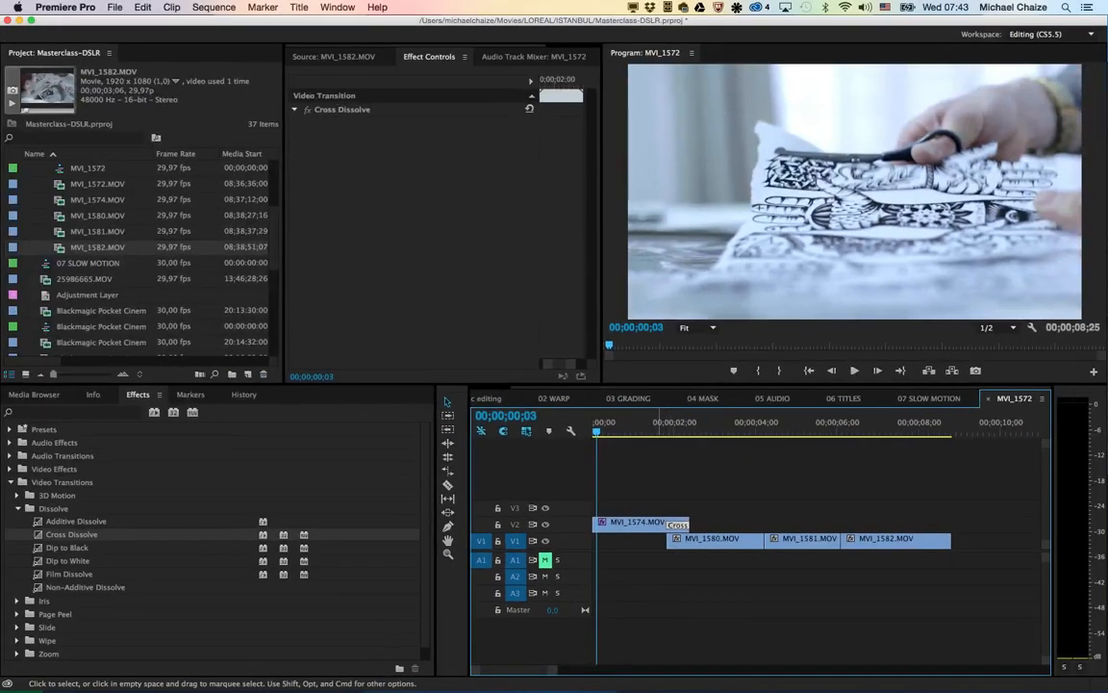
Step: Play the sequence repeatedly through the Cross Dissolve from MVI_1574.MOV into MVI_1580.MOV to review the transition
{"action": "left_click", "coordinate": [635, 352]}
{"action": "key", "text": "space"}
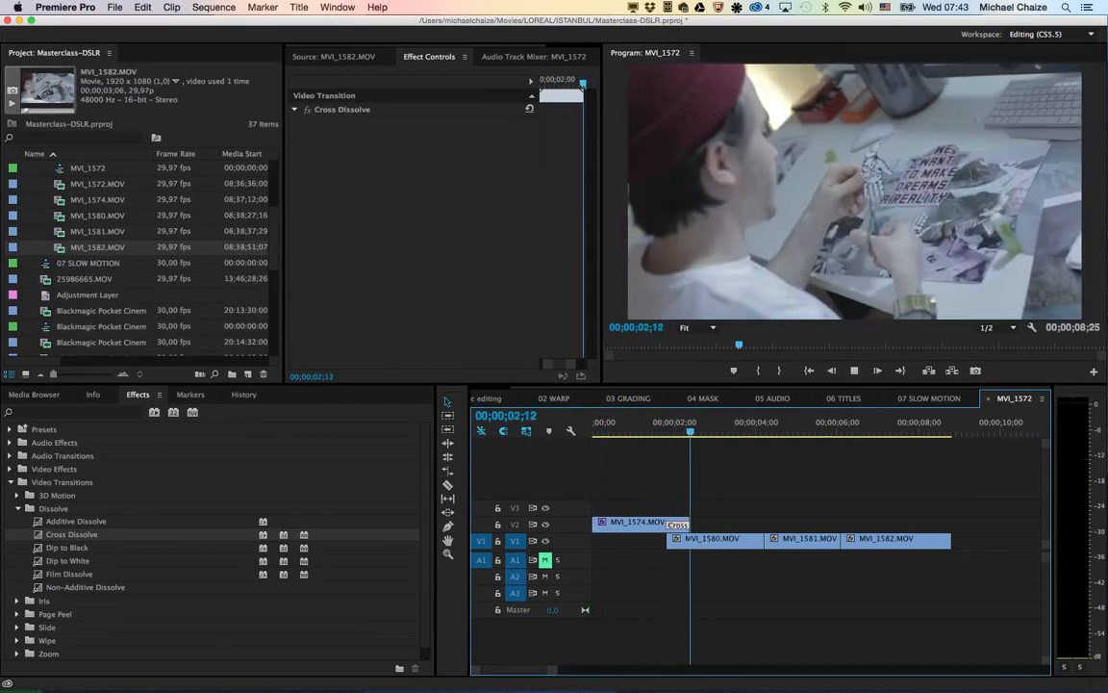
{"action": "key", "text": "space"}
{"action": "left_click", "coordinate": [657, 426]}
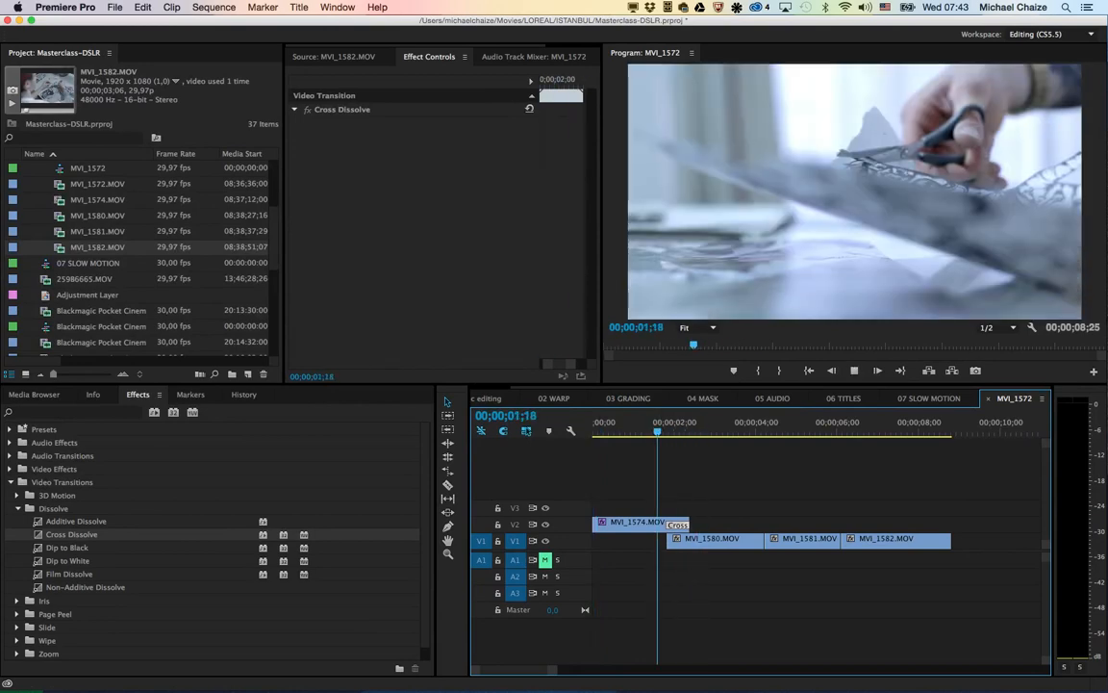
{"action": "key", "text": "space"}
{"action": "left_click", "coordinate": [657, 426]}
{"action": "key", "text": "space"}
{"action": "key", "text": "space"}
{"action": "left_click", "coordinate": [650, 524]}
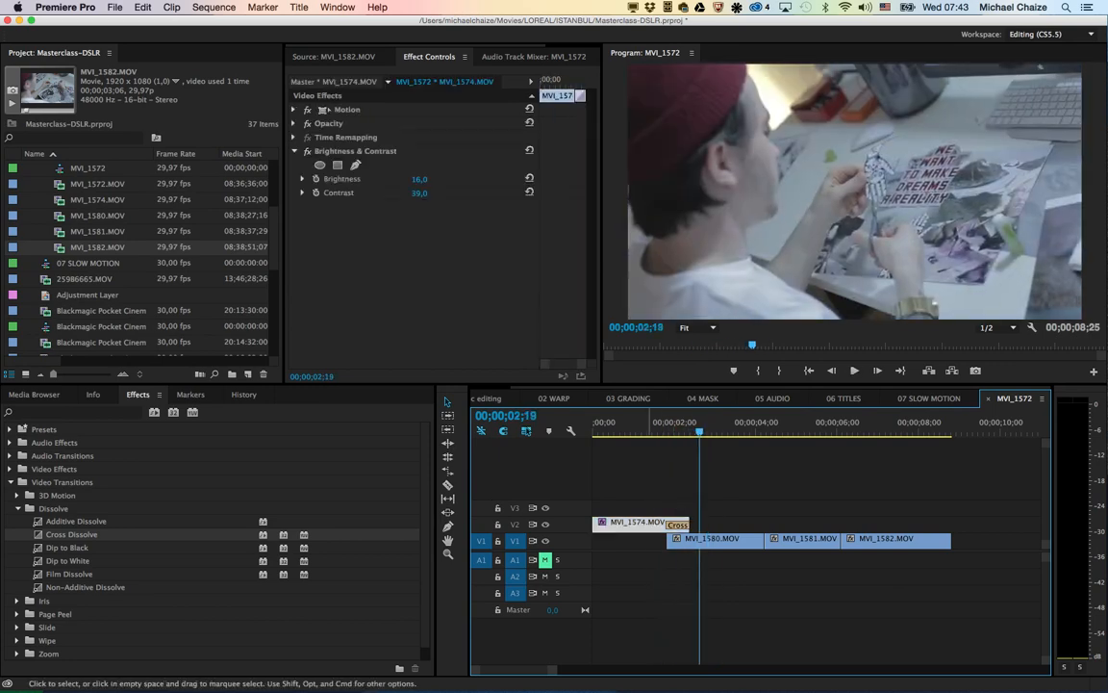
{"action": "left_click", "coordinate": [654, 542]}
{"action": "left_click", "coordinate": [654, 524]}
{"action": "left_click", "coordinate": [655, 541]}
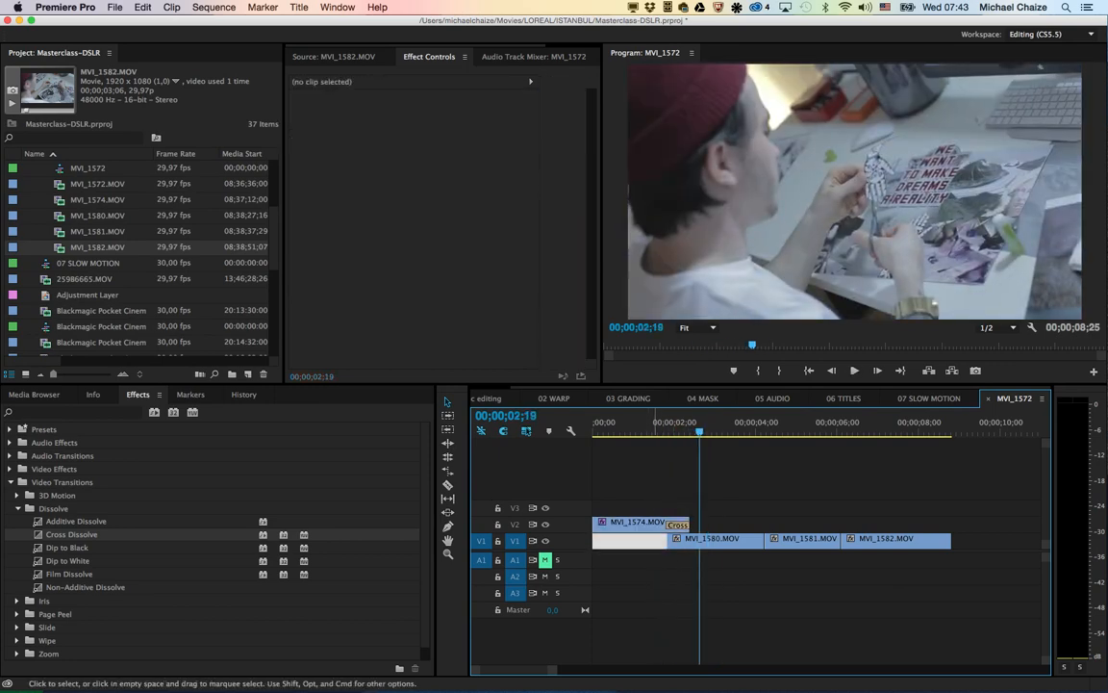
{"action": "left_click", "coordinate": [658, 425]}
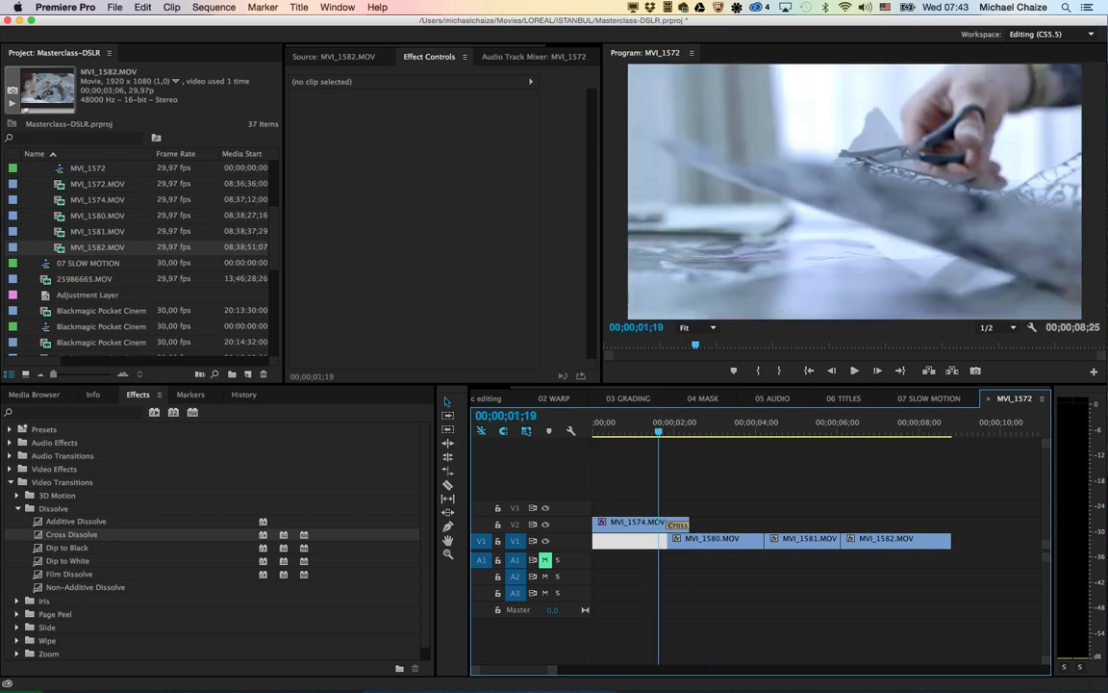
{"action": "key", "text": "space"}
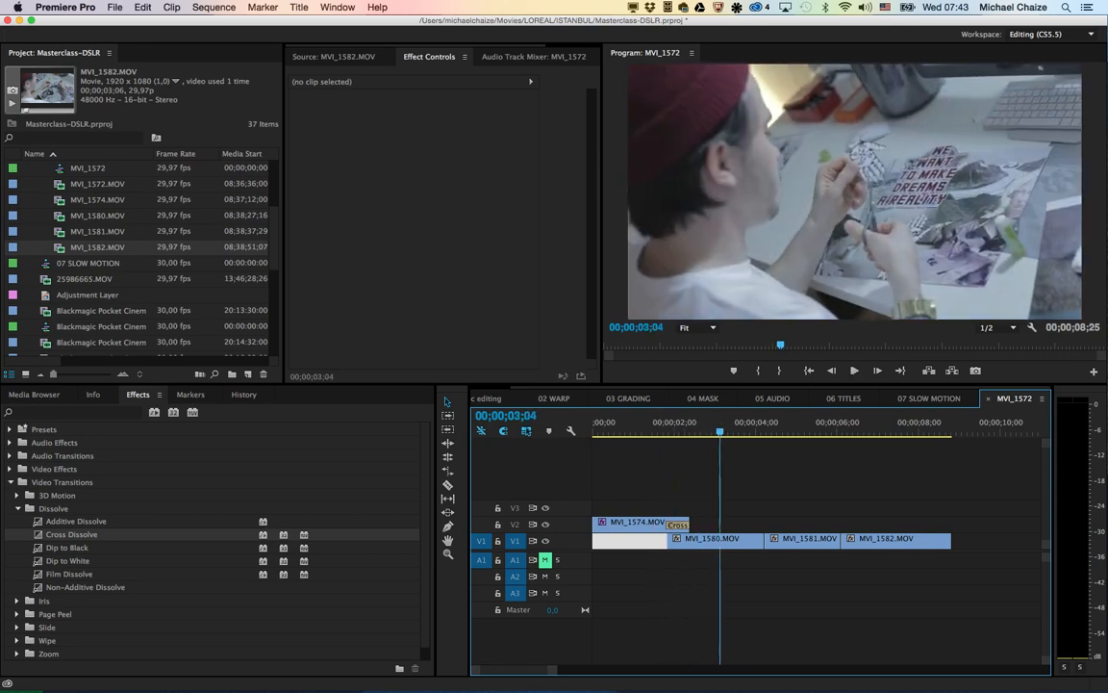
{"action": "left_click", "coordinate": [658, 425]}
{"action": "key", "text": "space"}
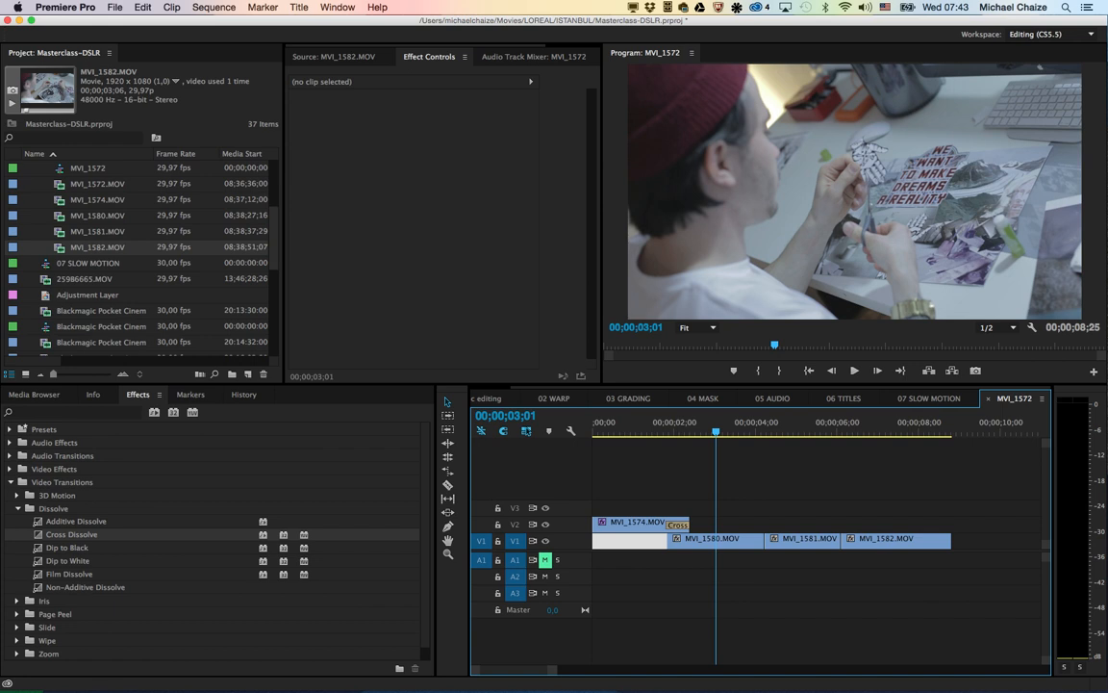
Step: Find the Burn 01 - 2k.mov clip in the project, open it as the source clip and play it through
{"action": "mouse_move", "coordinate": [274, 238]}
{"action": "left_mouse_down"}
{"action": "mouse_move", "coordinate": [274, 191]}
{"action": "mouse_move", "coordinate": [274, 243]}
{"action": "left_mouse_up"}
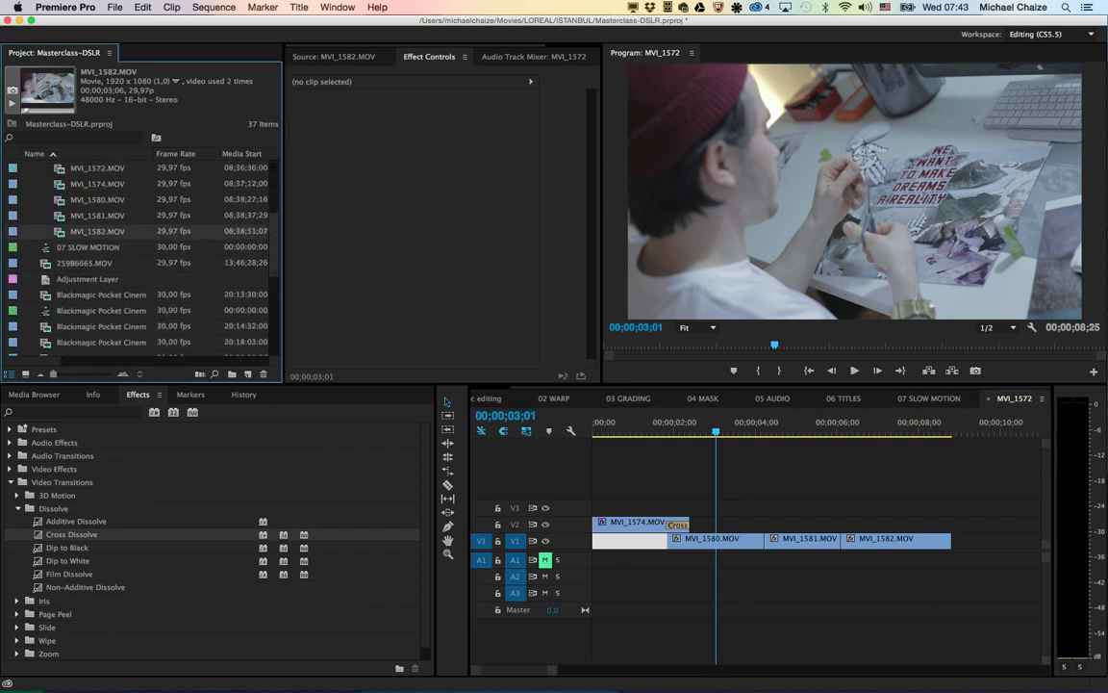
{"action": "scroll", "coordinate": [139, 260], "scroll_direction": "down", "scroll_amount": 6}
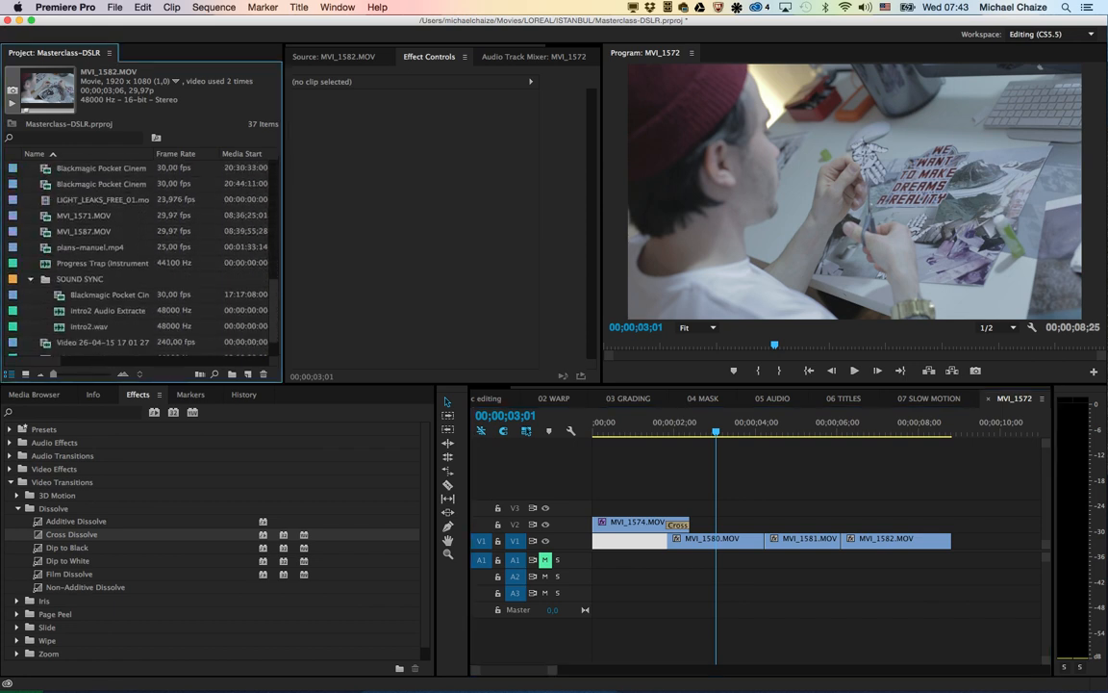
{"action": "scroll", "coordinate": [139, 260], "scroll_direction": "down", "scroll_amount": 2}
{"action": "scroll", "coordinate": [139, 260], "scroll_direction": "up", "scroll_amount": 7}
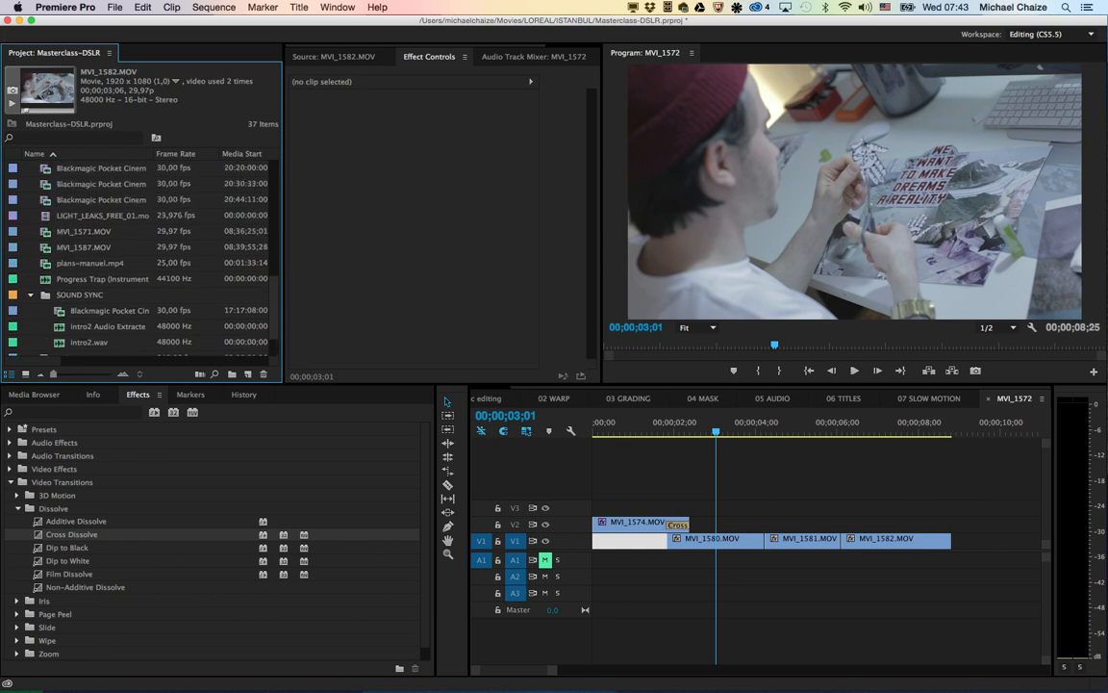
{"action": "scroll", "coordinate": [140, 259], "scroll_direction": "up", "scroll_amount": 4}
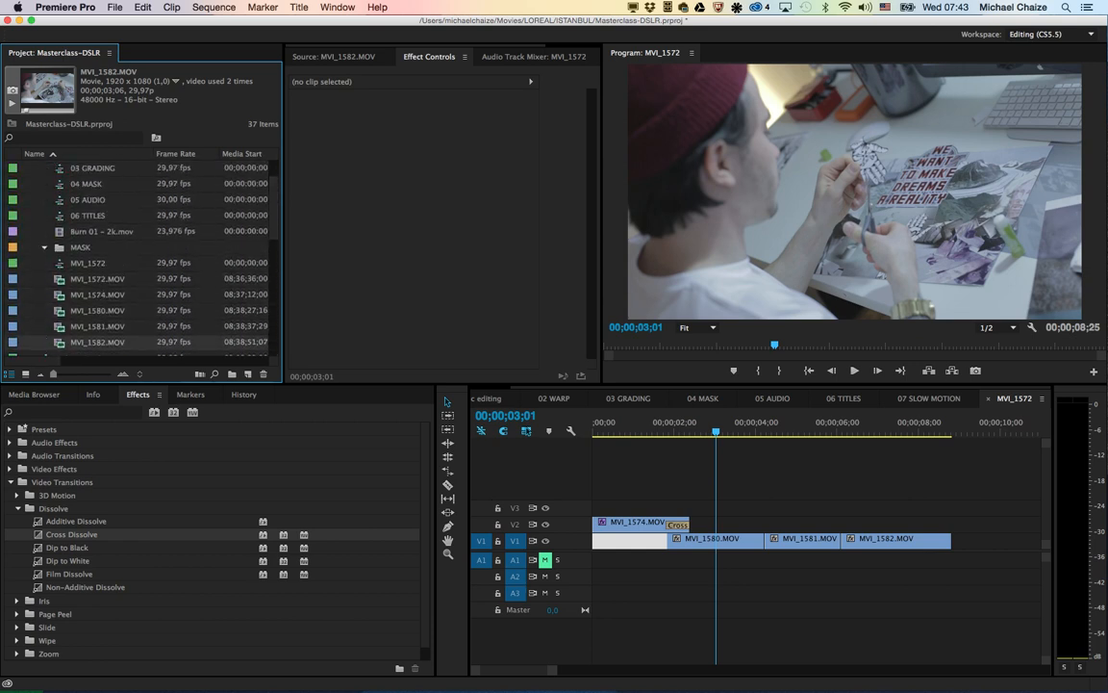
{"action": "left_click", "coordinate": [101, 232]}
{"action": "double_click", "coordinate": [101, 232]}
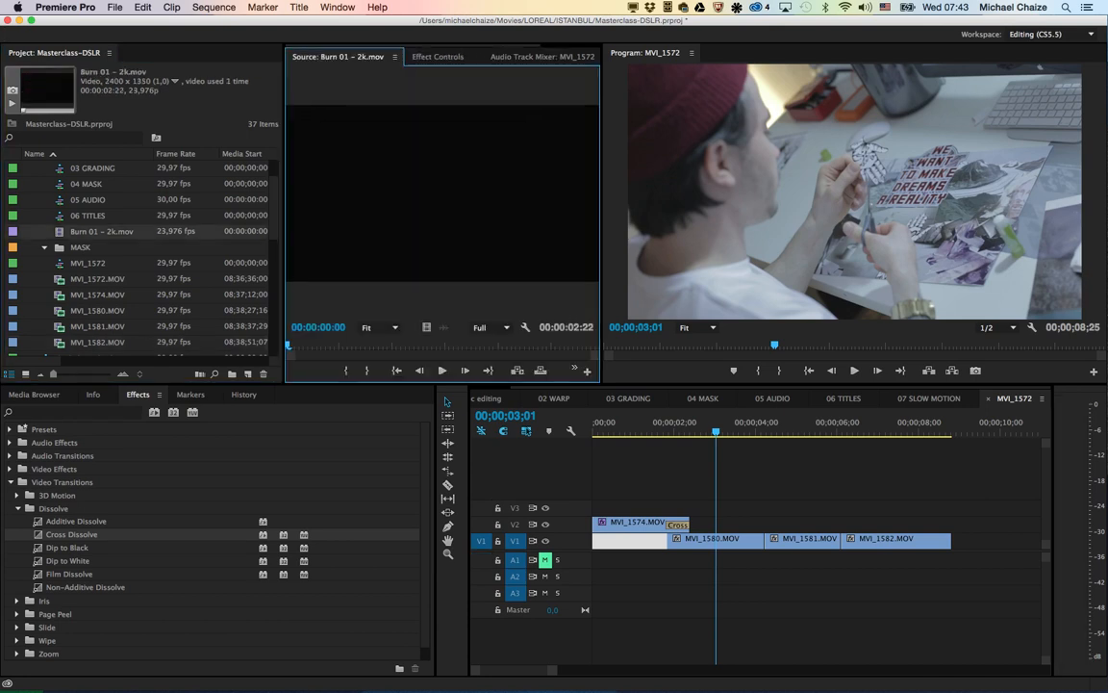
{"action": "left_click", "coordinate": [442, 371]}
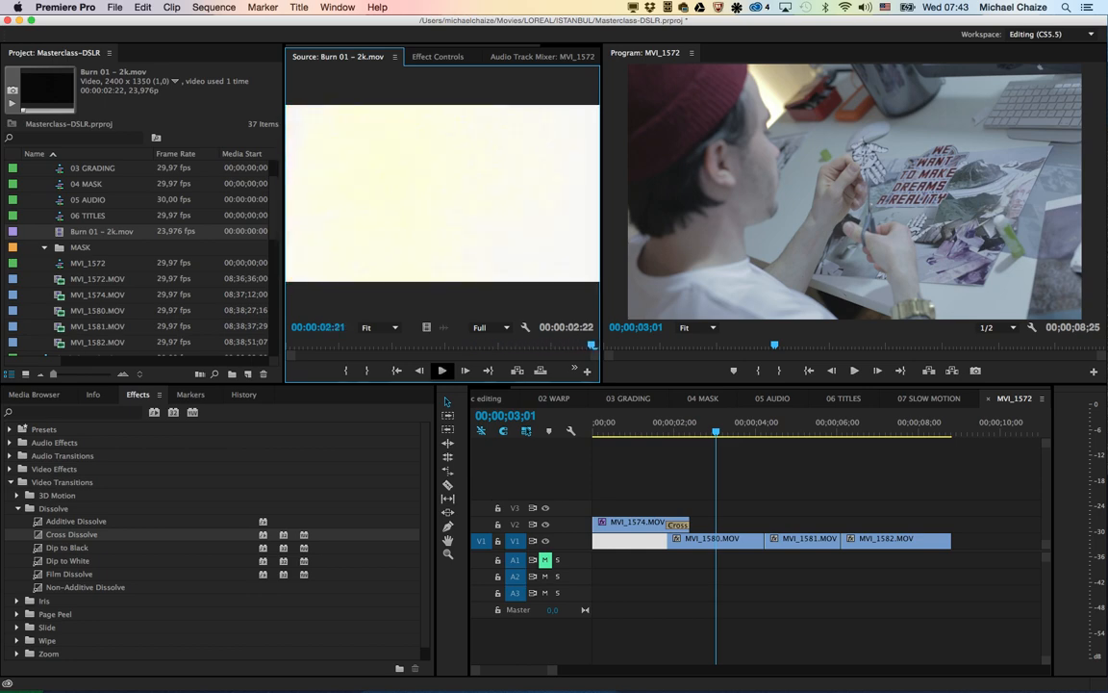
{"action": "key", "text": "space"}
Step: Place only the video of Burn 01 - 2k.mov on V3, spanning the cut between MVI_1581.MOV and MVI_1582.MOV
{"action": "left_click_drag", "start_coordinate": [745, 424], "coordinate": [822, 423]}
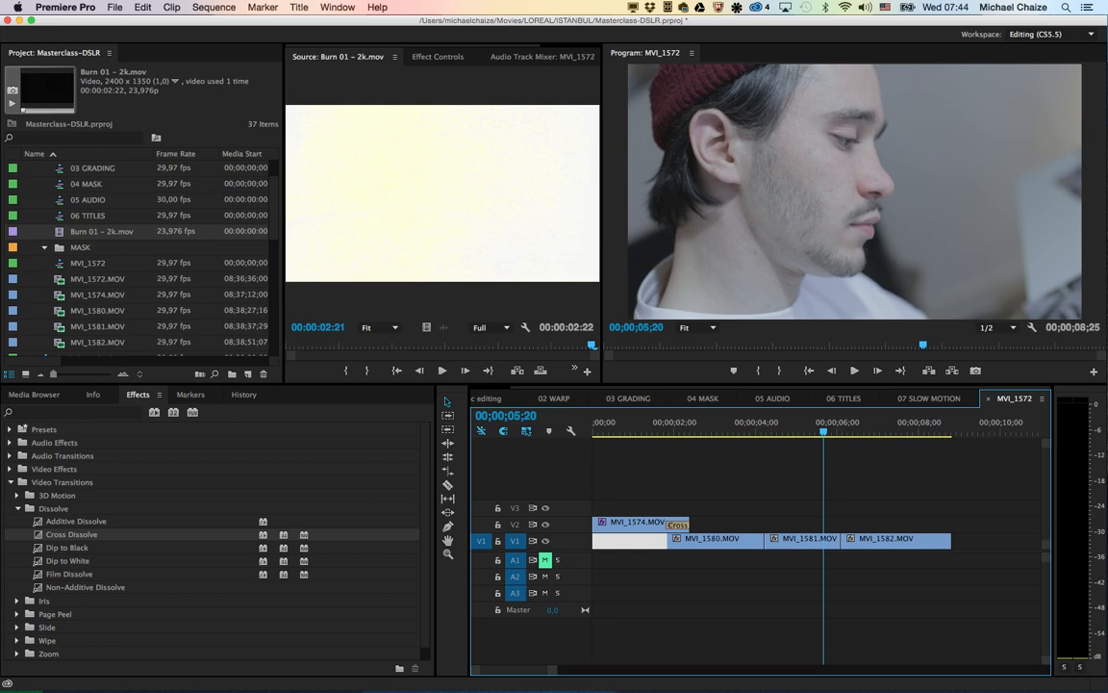
{"action": "mouse_move", "coordinate": [426, 327]}
{"action": "left_mouse_down"}
{"action": "mouse_move", "coordinate": [825, 525]}
{"action": "mouse_move", "coordinate": [790, 506]}
{"action": "left_mouse_up"}
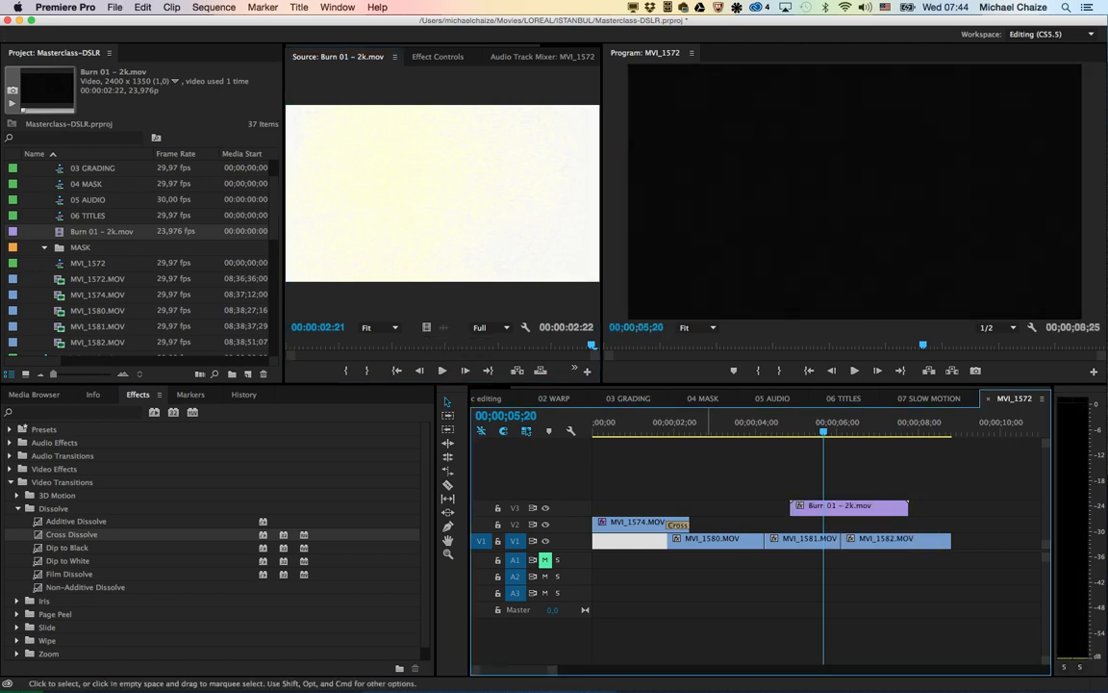
{"action": "scroll", "coordinate": [859, 543], "scroll_direction": "up", "scroll_amount": 5}
{"action": "scroll", "coordinate": [859, 543], "scroll_direction": "down", "scroll_amount": 3}
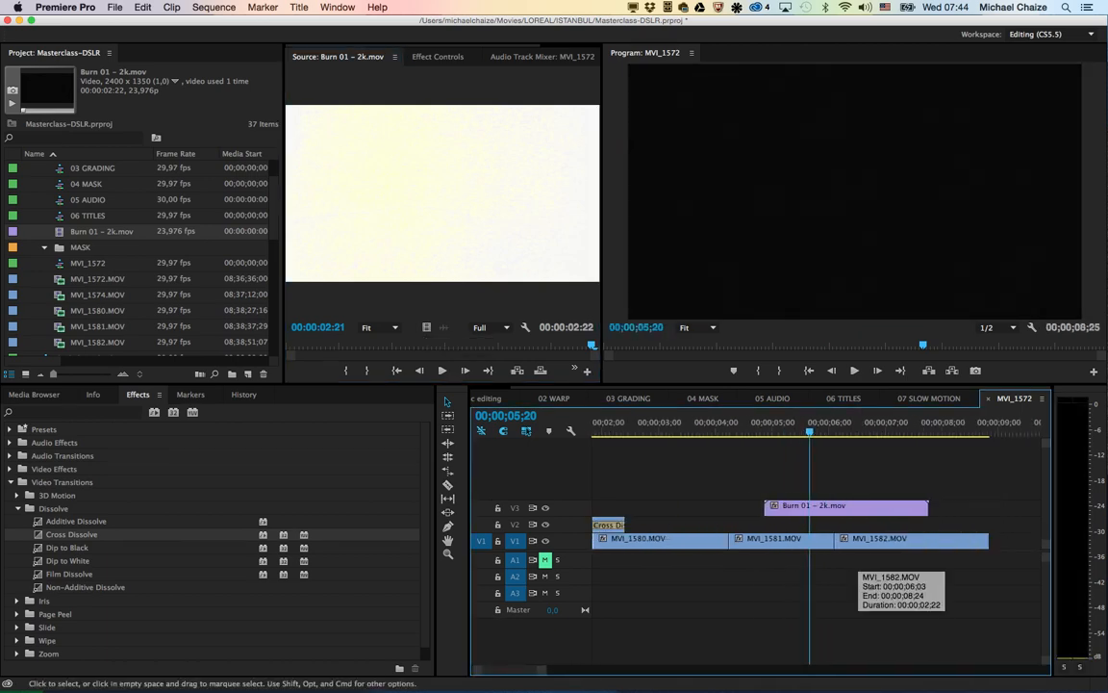
Step: Play the sequence from the start of the Burn 01 - 2k.mov clip and park the playhead on the cut before MVI_1582.MOV
{"action": "left_click_drag", "start_coordinate": [809, 424], "coordinate": [765, 423]}
{"action": "key", "text": "space"}
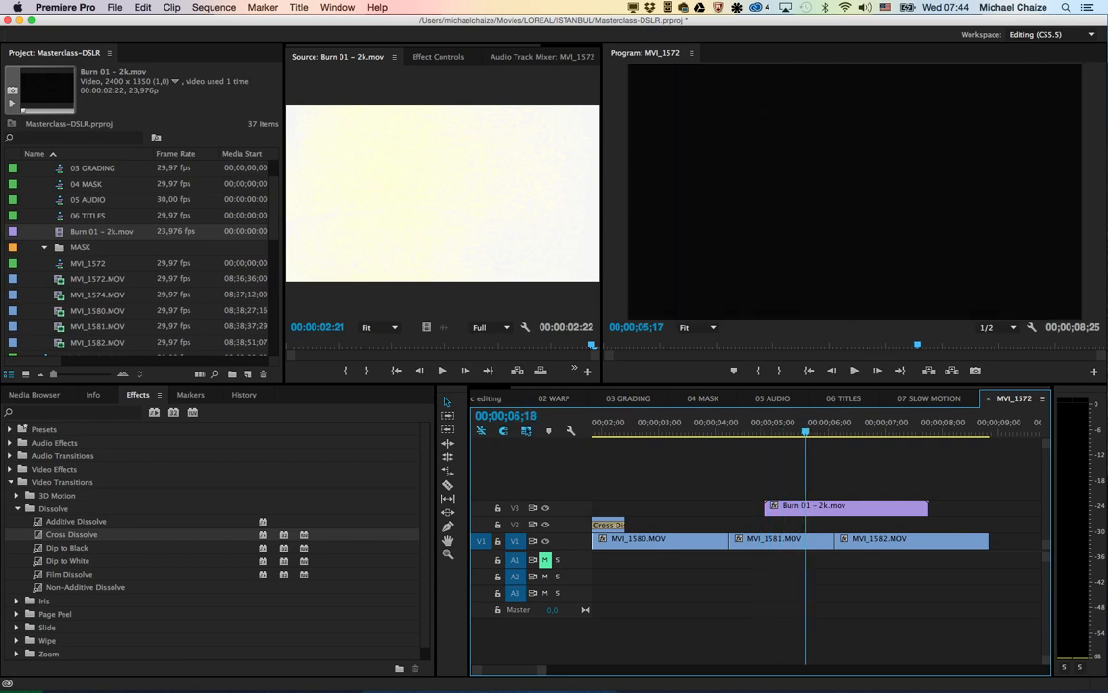
{"action": "left_click_drag", "start_coordinate": [850, 424], "coordinate": [834, 424]}
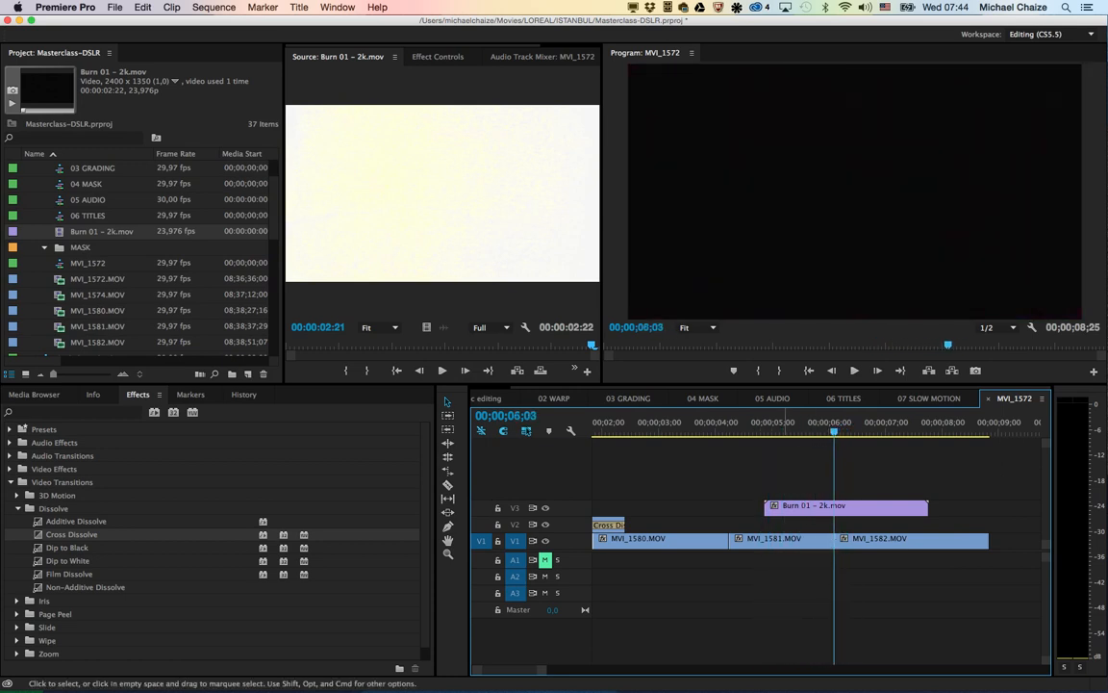
Step: Trim both ends of Burn 01 - 2k.mov on V3 to 00;00;01;20 around the cut before MVI_1582.MOV and play through it
{"action": "left_click", "coordinate": [773, 507]}
{"action": "left_click_drag", "start_coordinate": [770, 507], "coordinate": [865, 507]}
{"action": "left_click", "coordinate": [792, 424]}
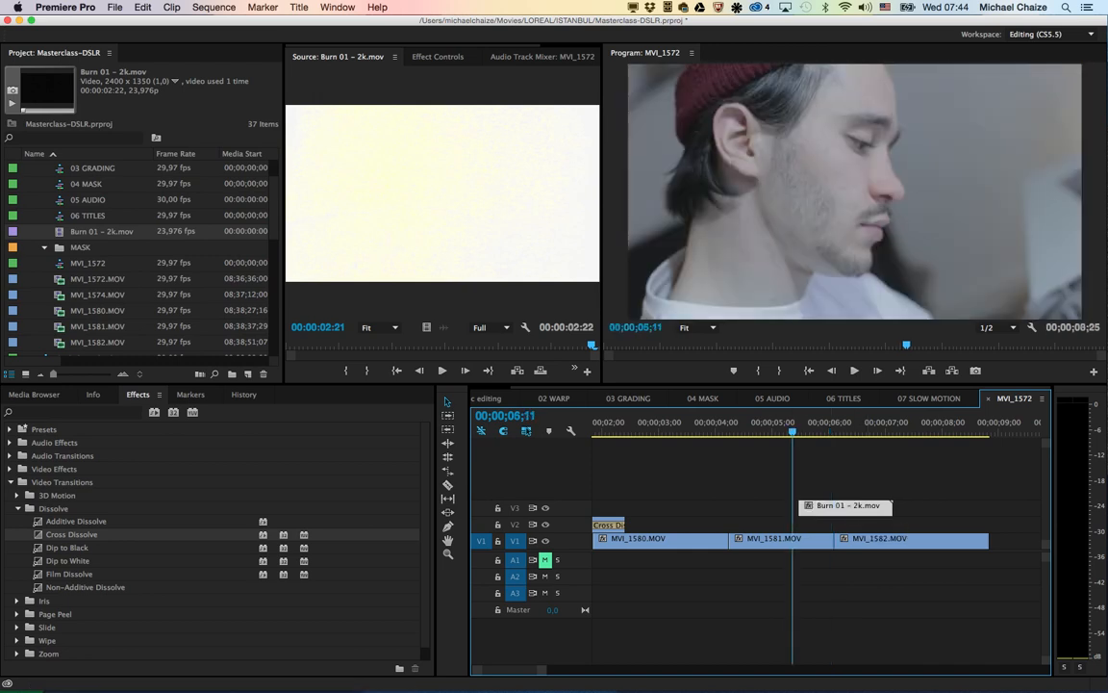
{"action": "left_click_drag", "start_coordinate": [793, 424], "coordinate": [773, 424]}
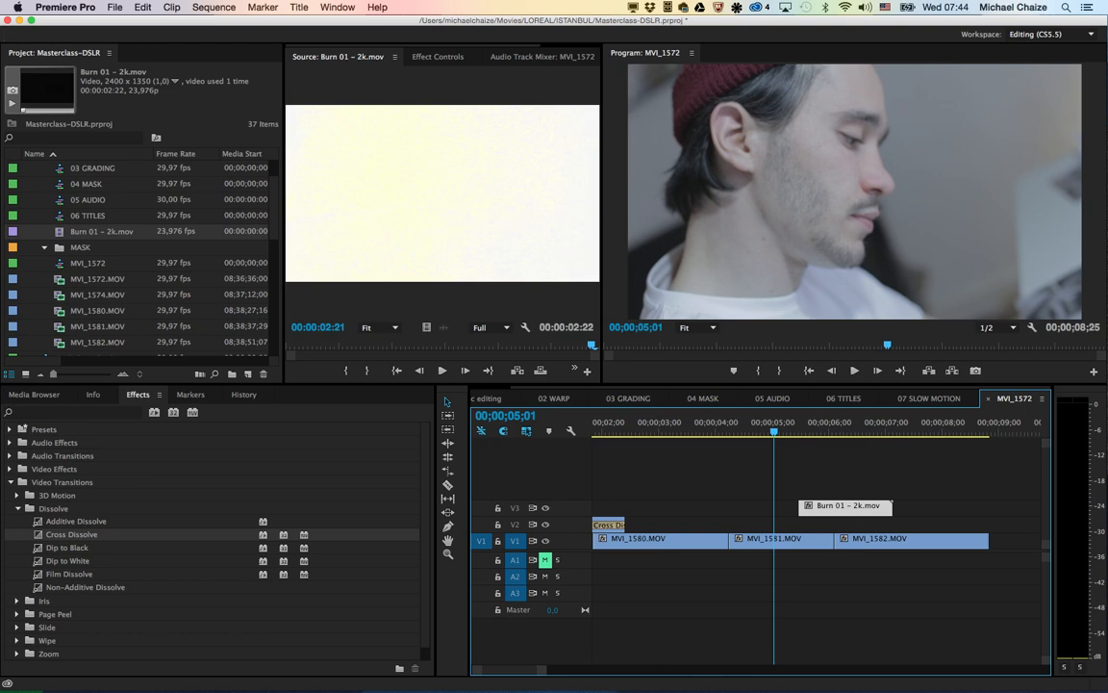
{"action": "key", "text": "space"}
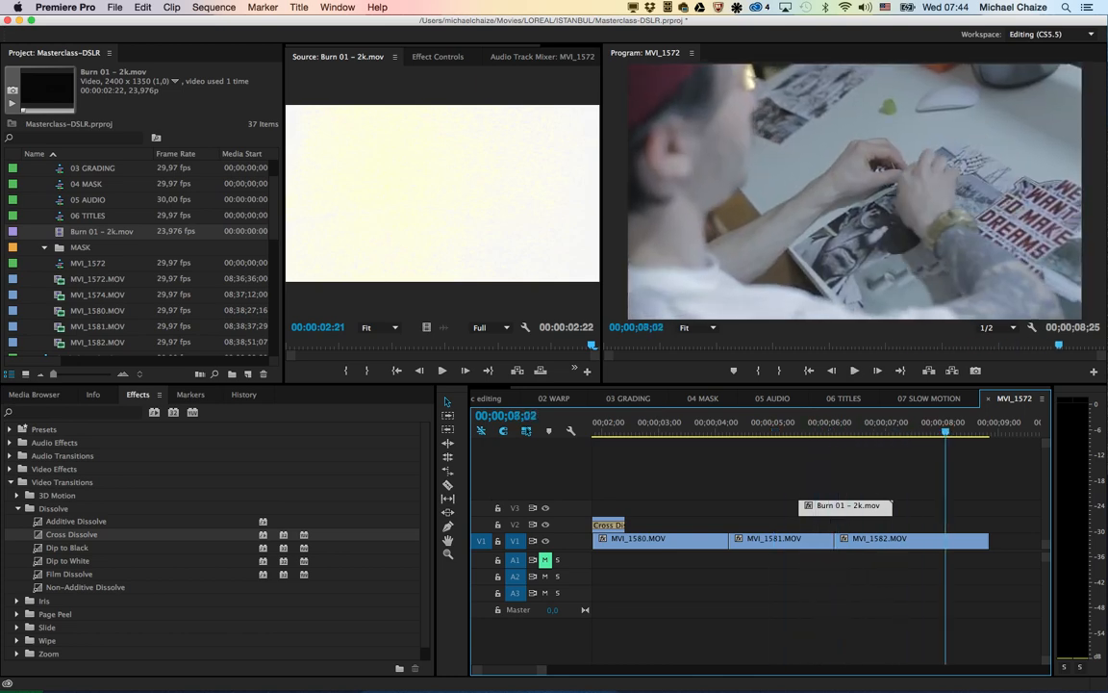
Step: Set the blend mode of Burn 01 - 2k.mov on V3 to Screen and its opacity to 71%
{"action": "key", "text": "Up"}
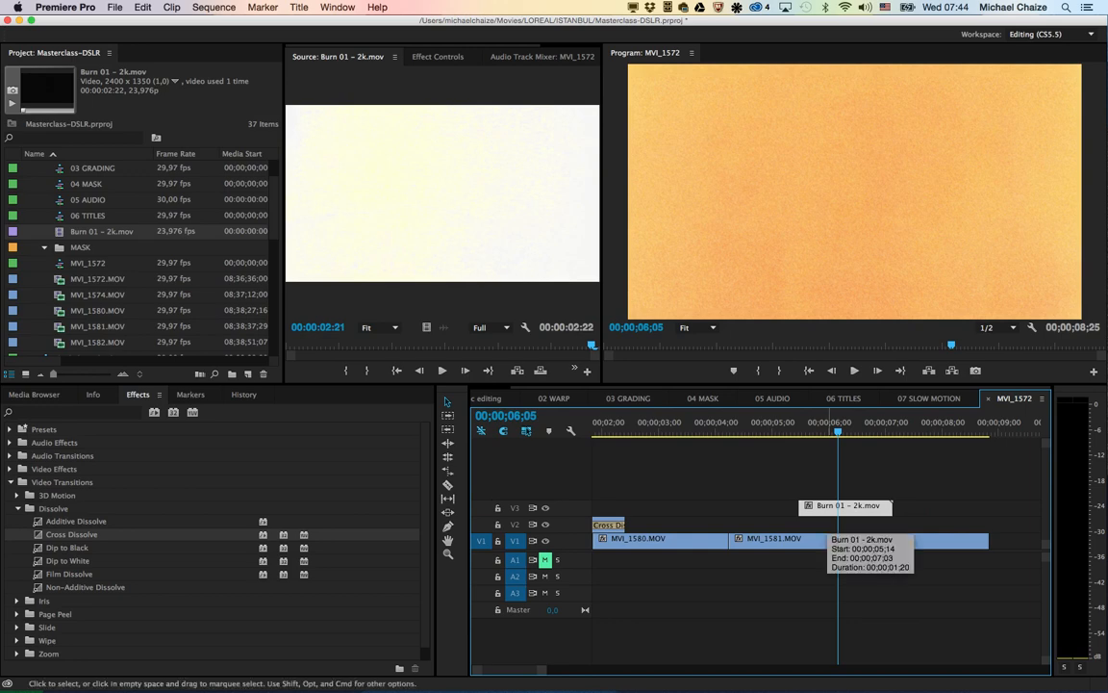
{"action": "left_click", "coordinate": [437, 57]}
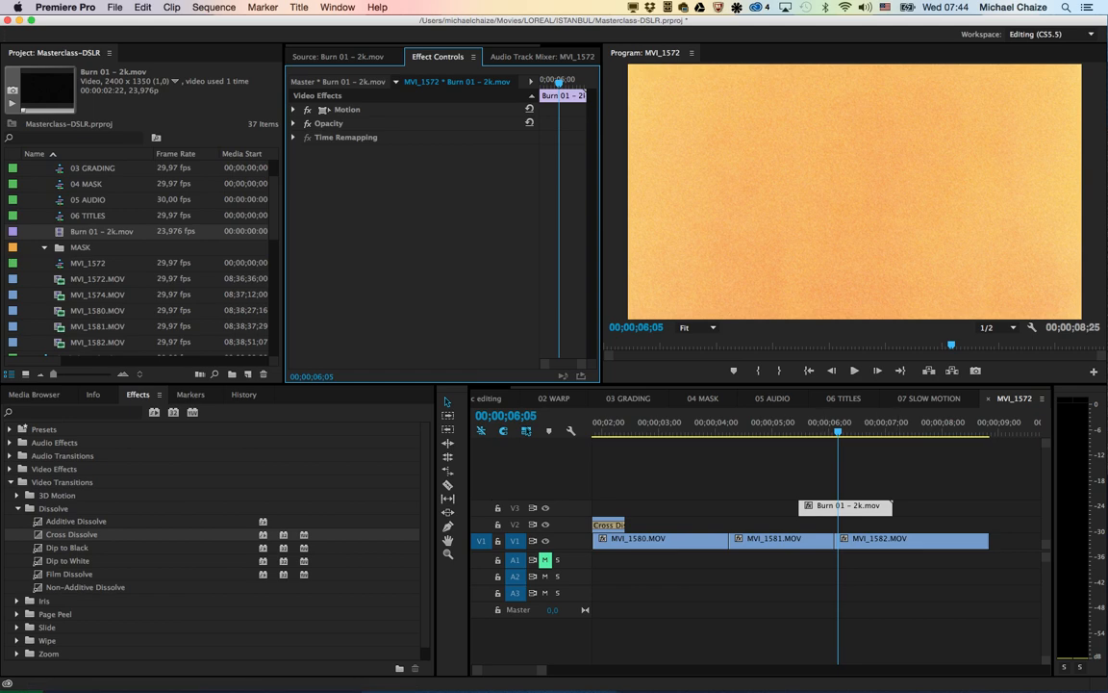
{"action": "left_click", "coordinate": [293, 123]}
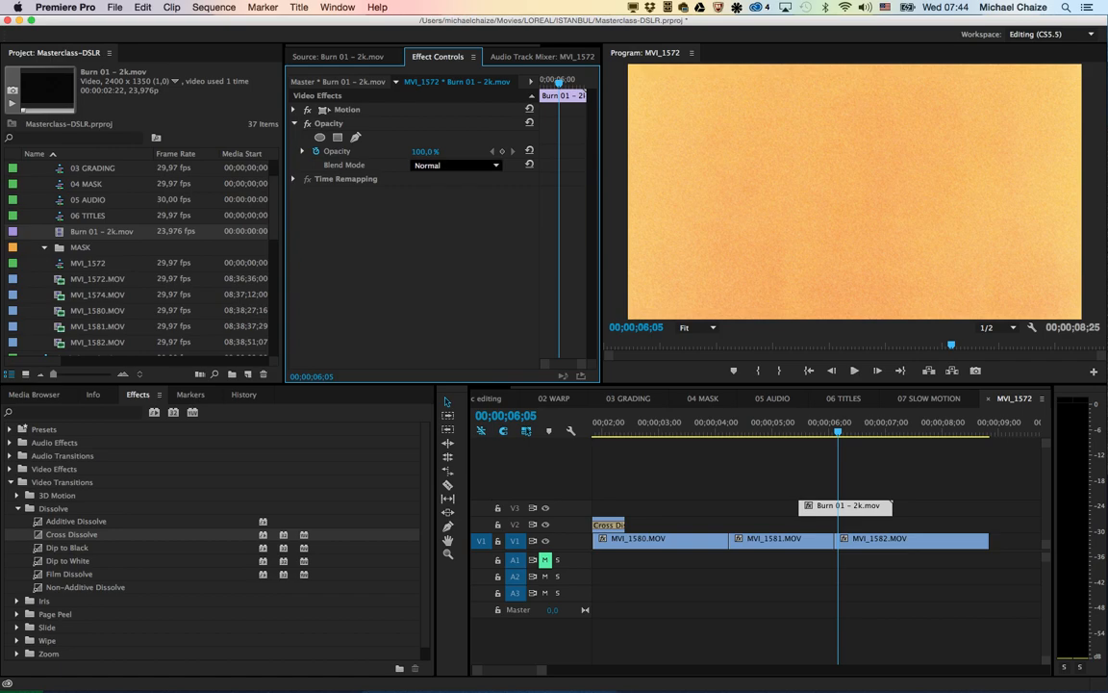
{"action": "left_click", "coordinate": [452, 164]}
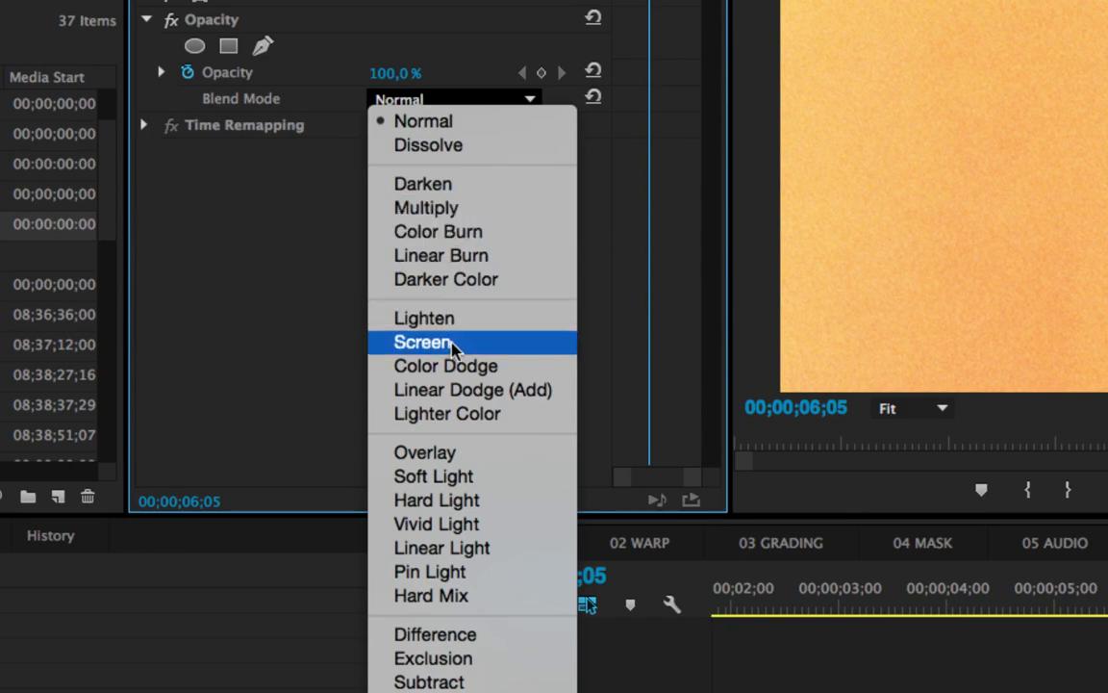
{"action": "left_click", "coordinate": [423, 343]}
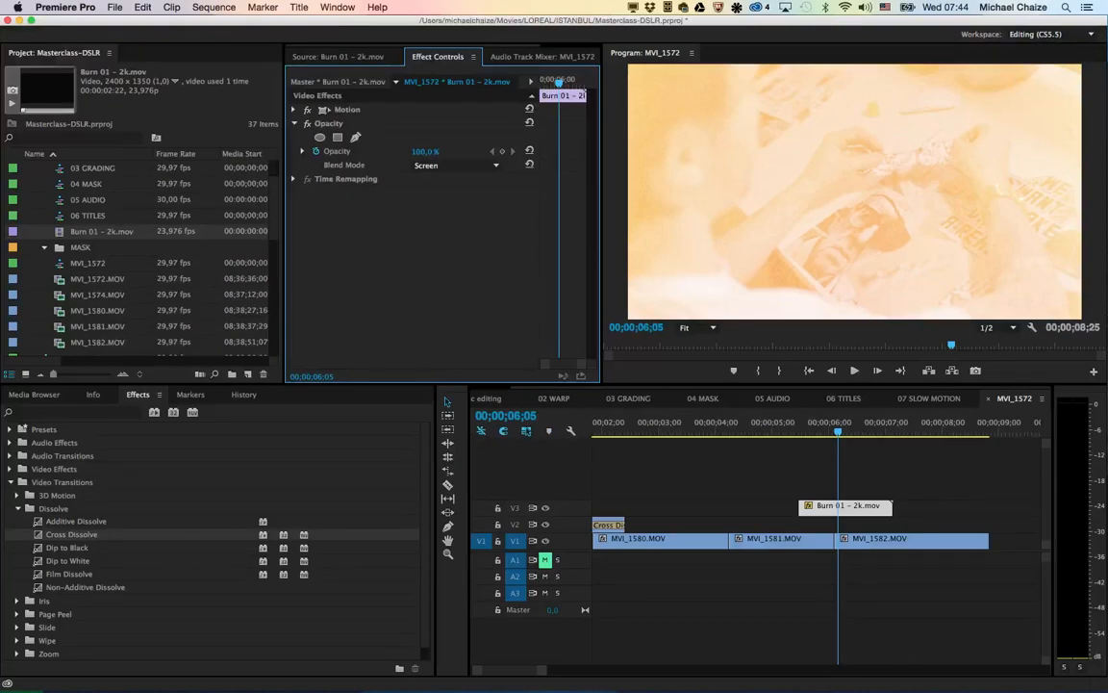
{"action": "left_click_drag", "start_coordinate": [425, 151], "coordinate": [406, 151]}
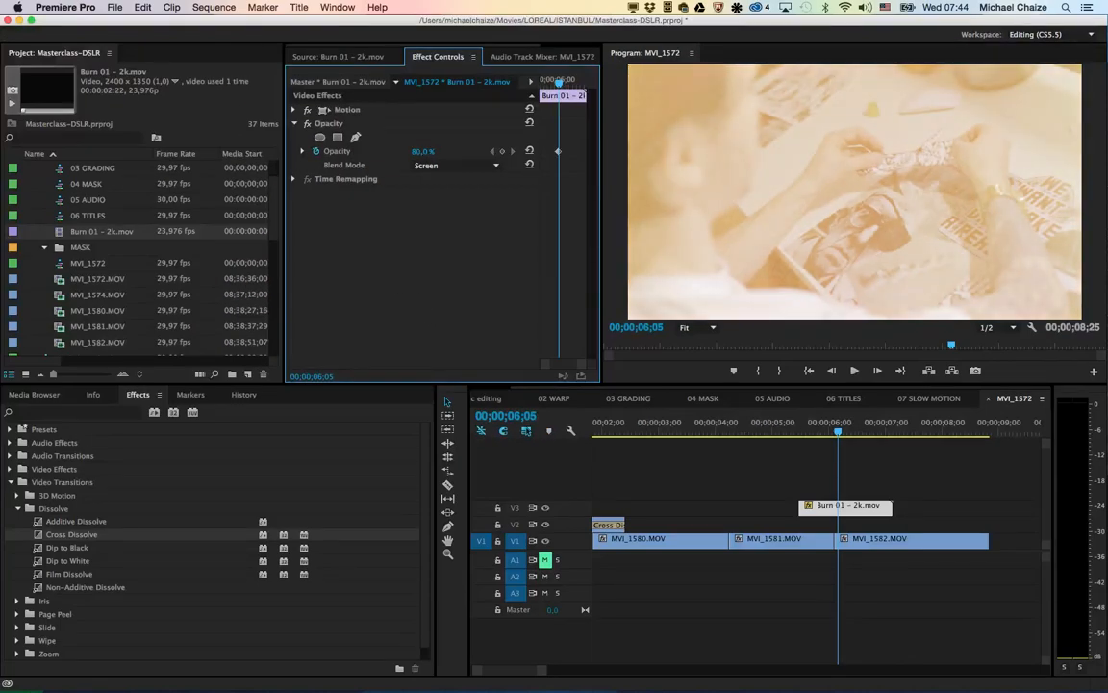
Step: Play the sequence twice from before Burn 01 - 2k.mov into MVI_1582.MOV to review the film-burn transition
{"action": "left_click", "coordinate": [777, 427]}
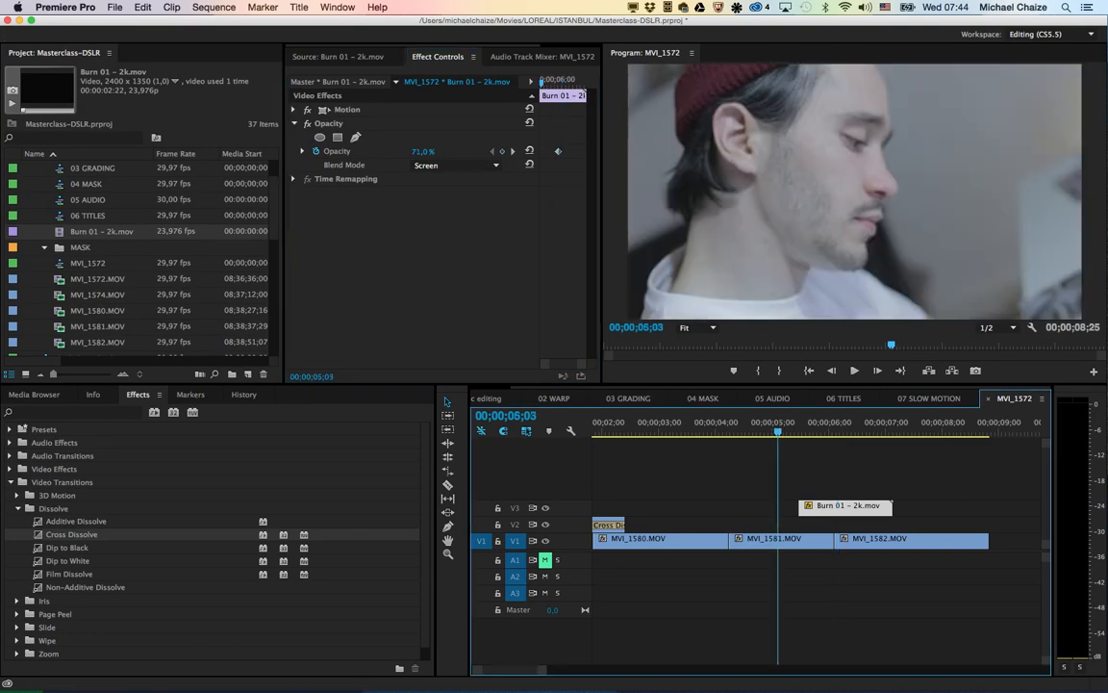
{"action": "key", "text": "space"}
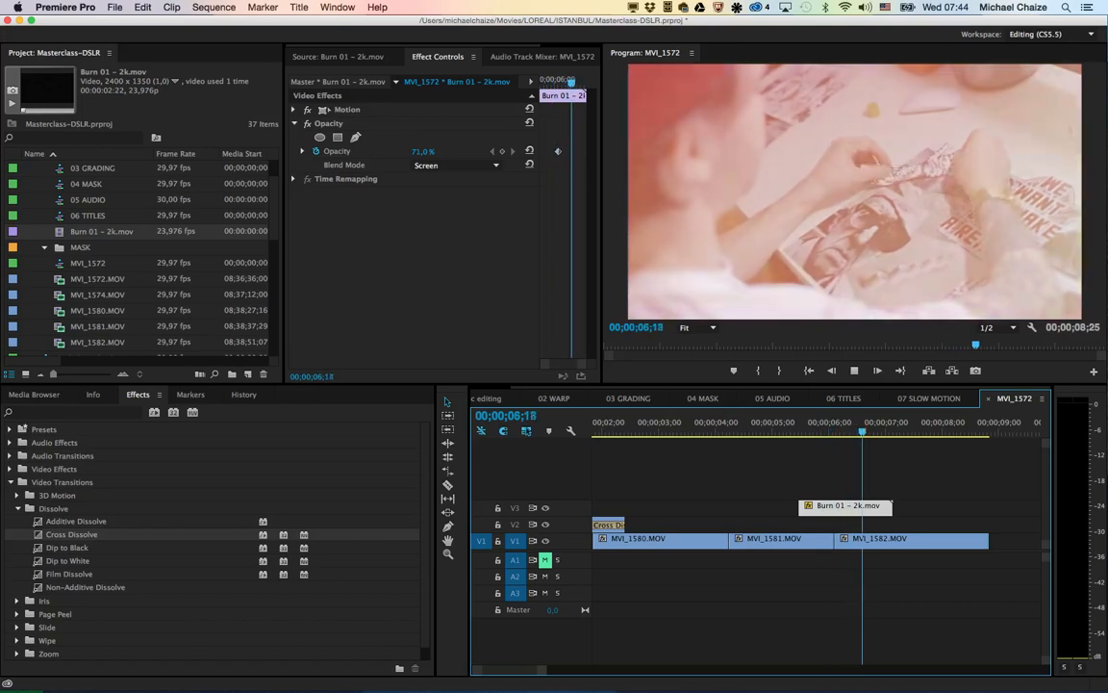
{"action": "key", "text": "space"}
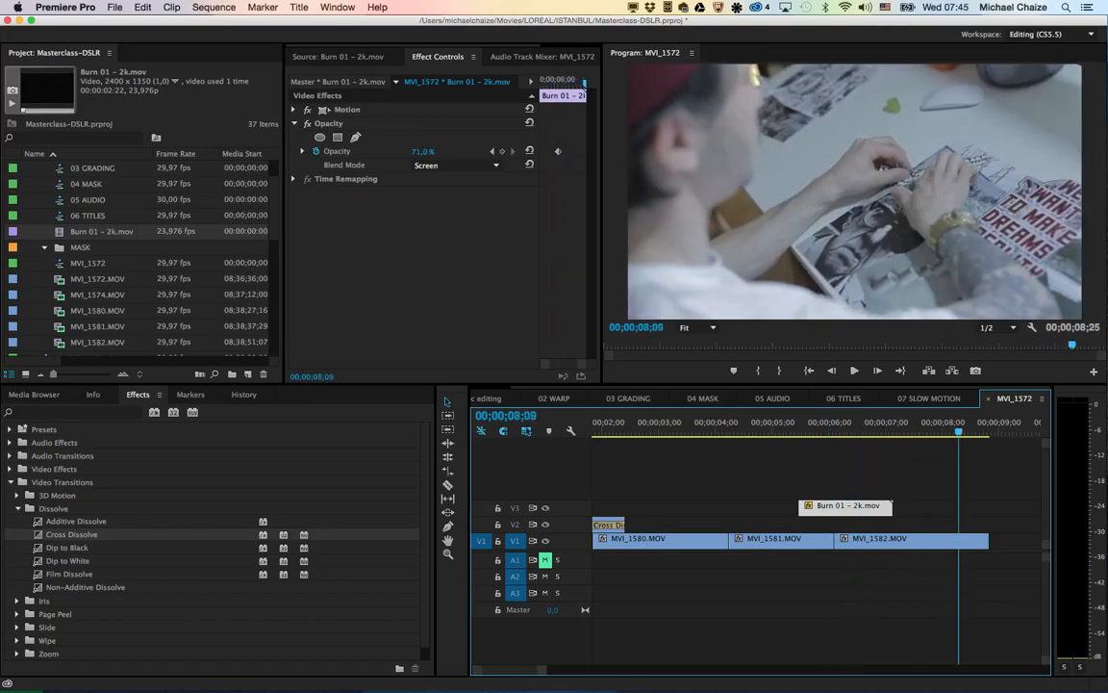
{"action": "left_click", "coordinate": [786, 426]}
{"action": "key", "text": "space"}
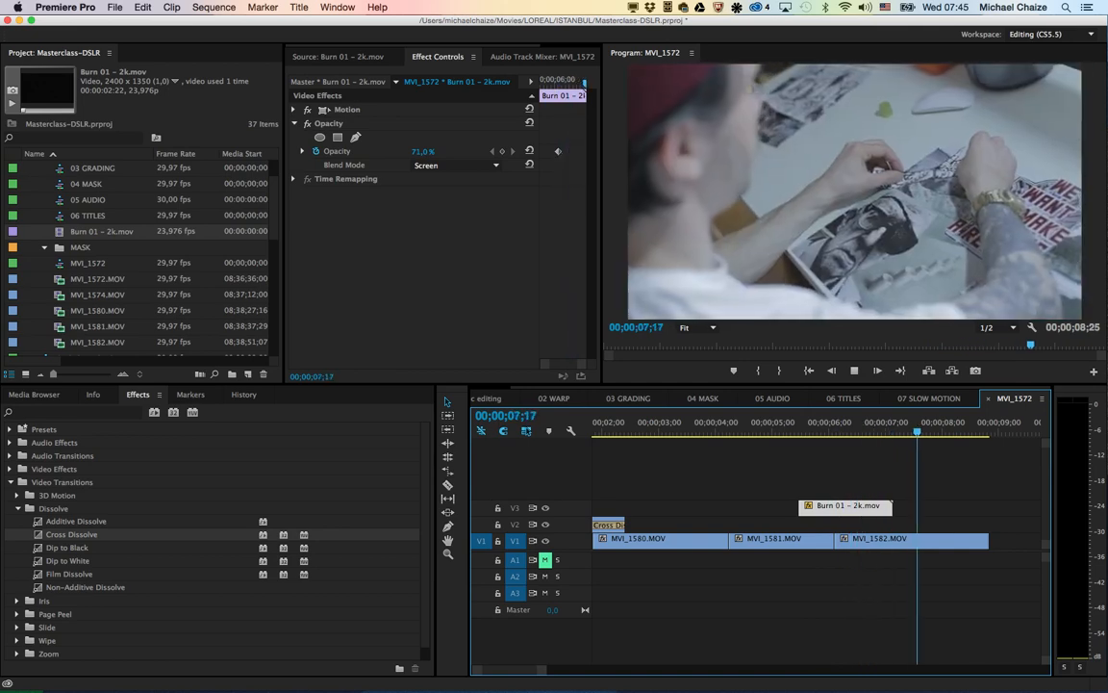
{"action": "key", "text": "space"}
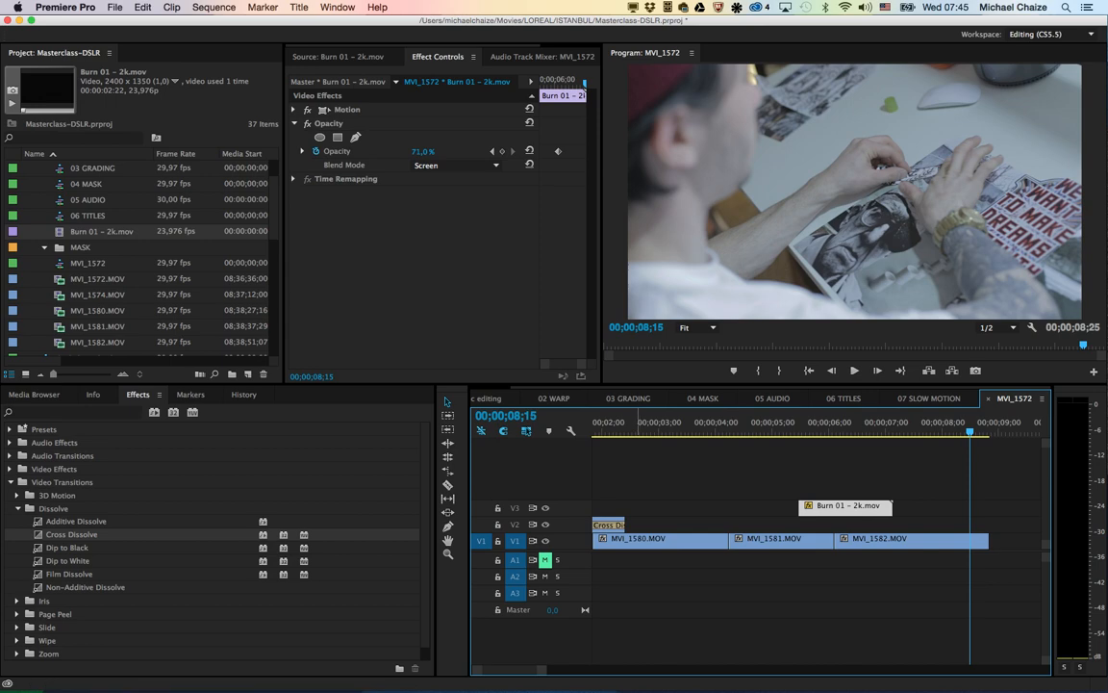
{"action": "scroll", "coordinate": [134, 250], "scroll_direction": "up", "scroll_amount": 3}
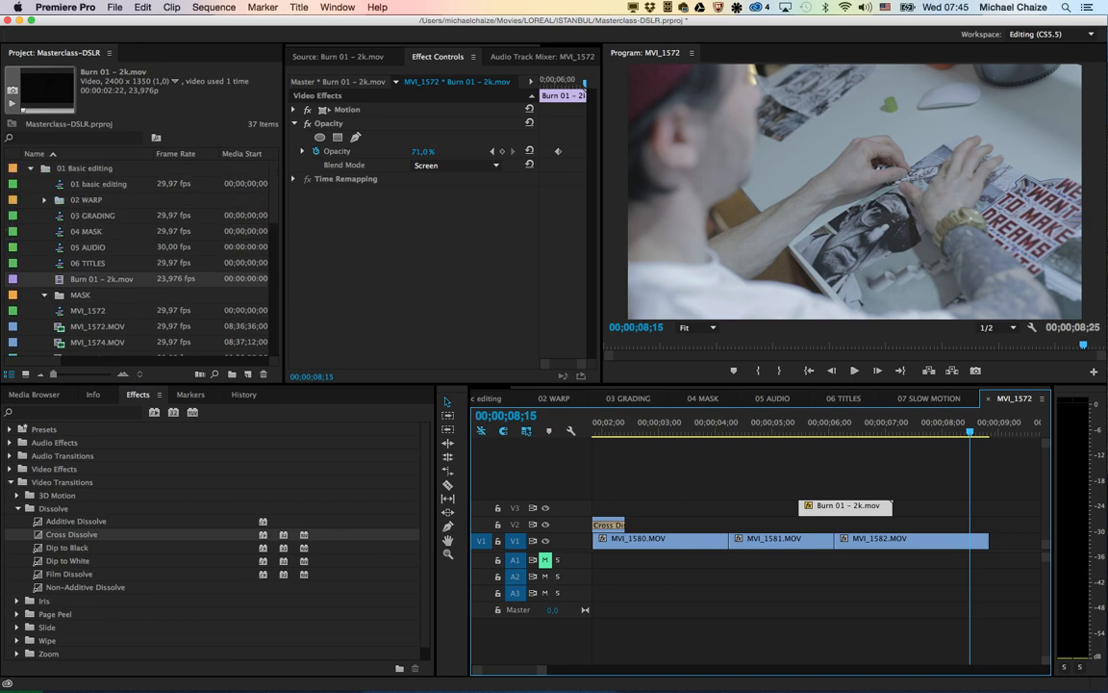
{"action": "scroll", "coordinate": [135, 250], "scroll_direction": "down", "scroll_amount": 8}
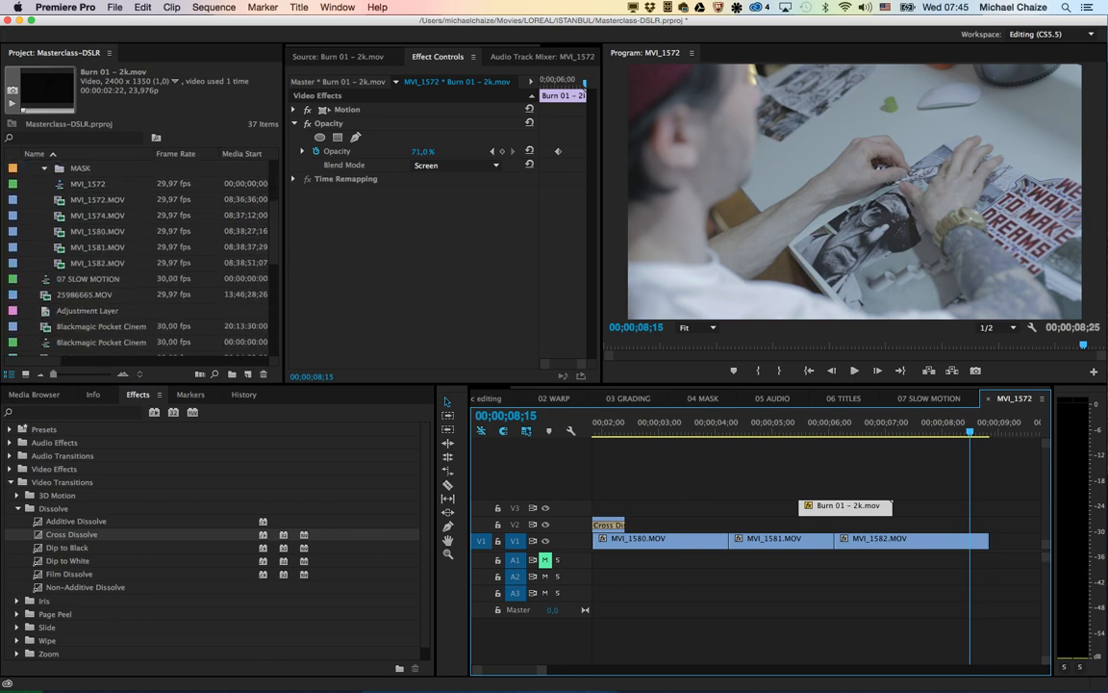
{"action": "scroll", "coordinate": [135, 251], "scroll_direction": "down", "scroll_amount": 10}
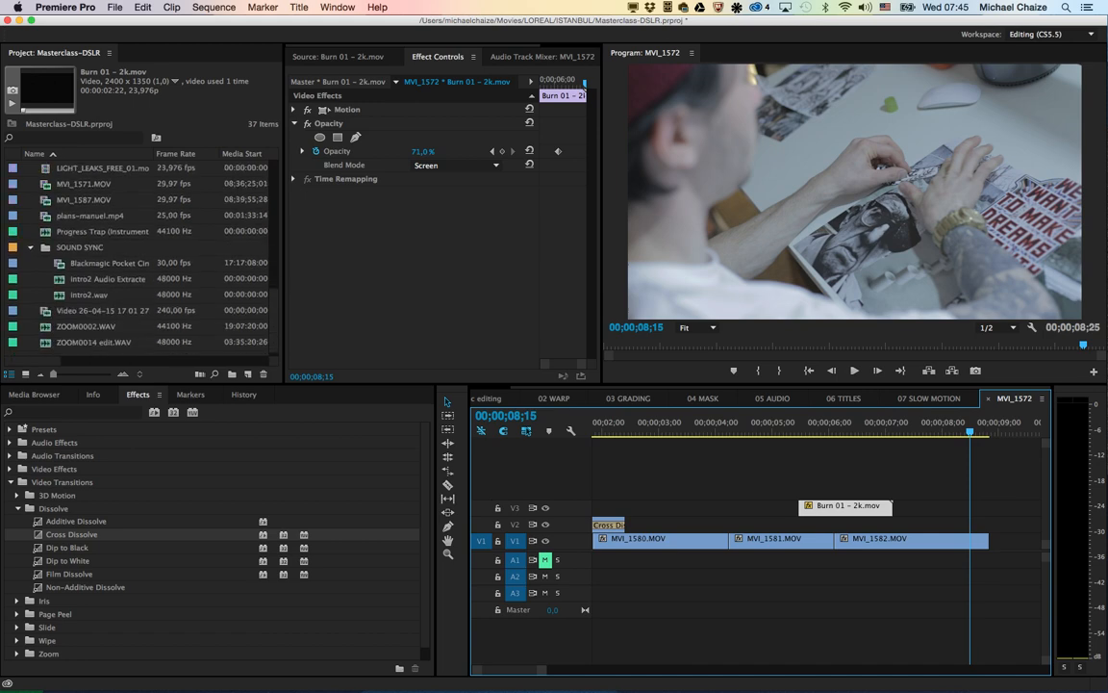
{"action": "scroll", "coordinate": [135, 251], "scroll_direction": "up", "scroll_amount": 1}
{"action": "left_click", "coordinate": [102, 327]}
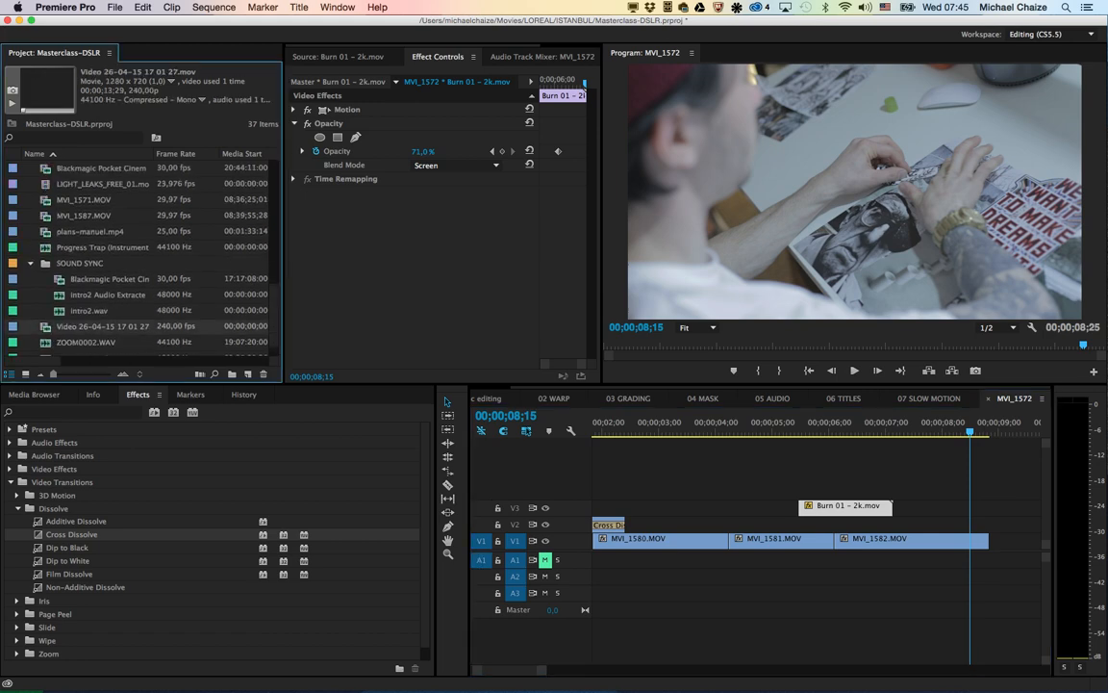
{"action": "left_click_drag", "start_coordinate": [102, 327], "coordinate": [86, 279]}
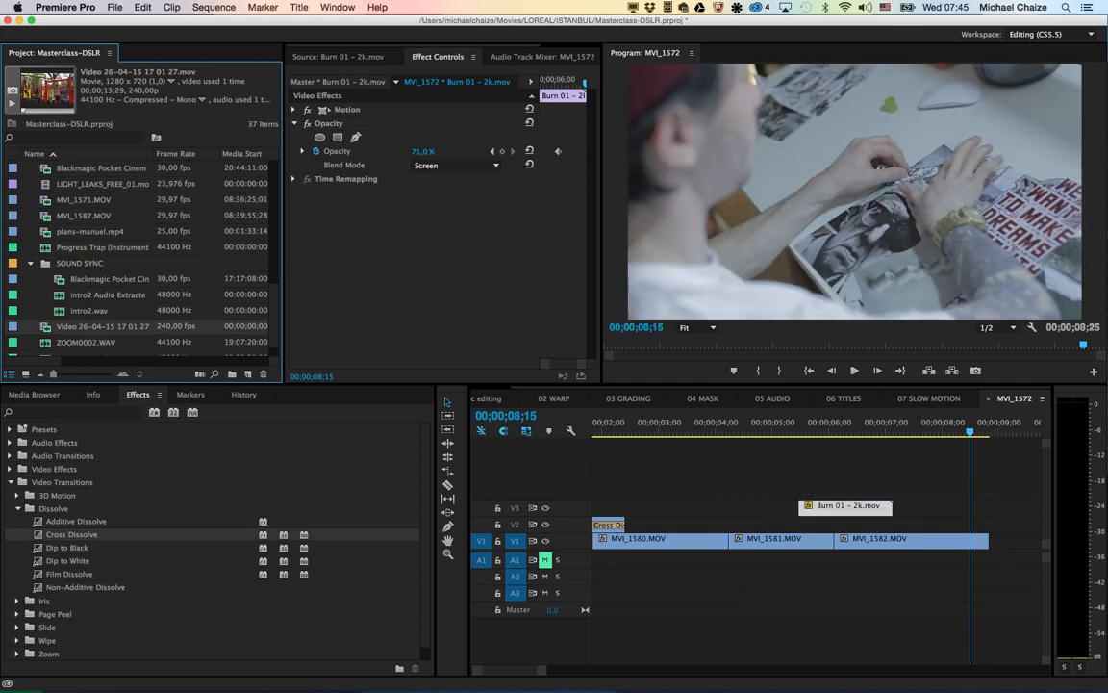
{"action": "double_click", "coordinate": [77, 328]}
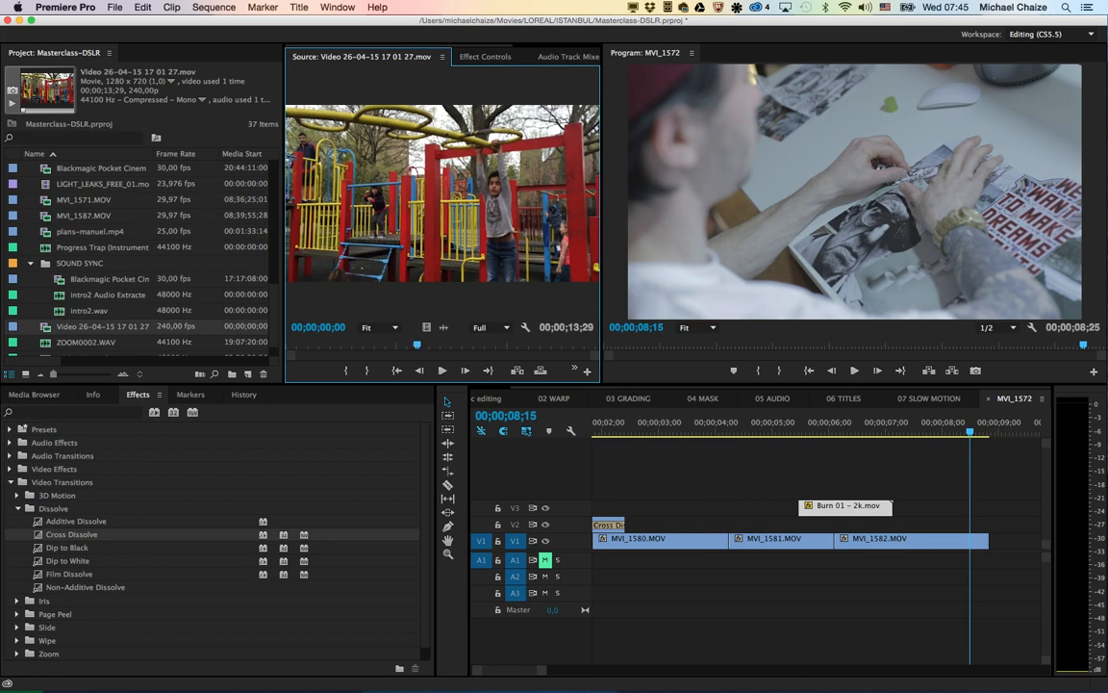
{"action": "left_click_drag", "start_coordinate": [293, 345], "coordinate": [661, 507]}
{"action": "key", "text": "i"}
{"action": "key", "text": "o"}
Step: Apply Scale to Frame Size to the playground video clip on V3 above MVI_1580.MOV
{"action": "left_click_drag", "start_coordinate": [657, 423], "coordinate": [677, 423]}
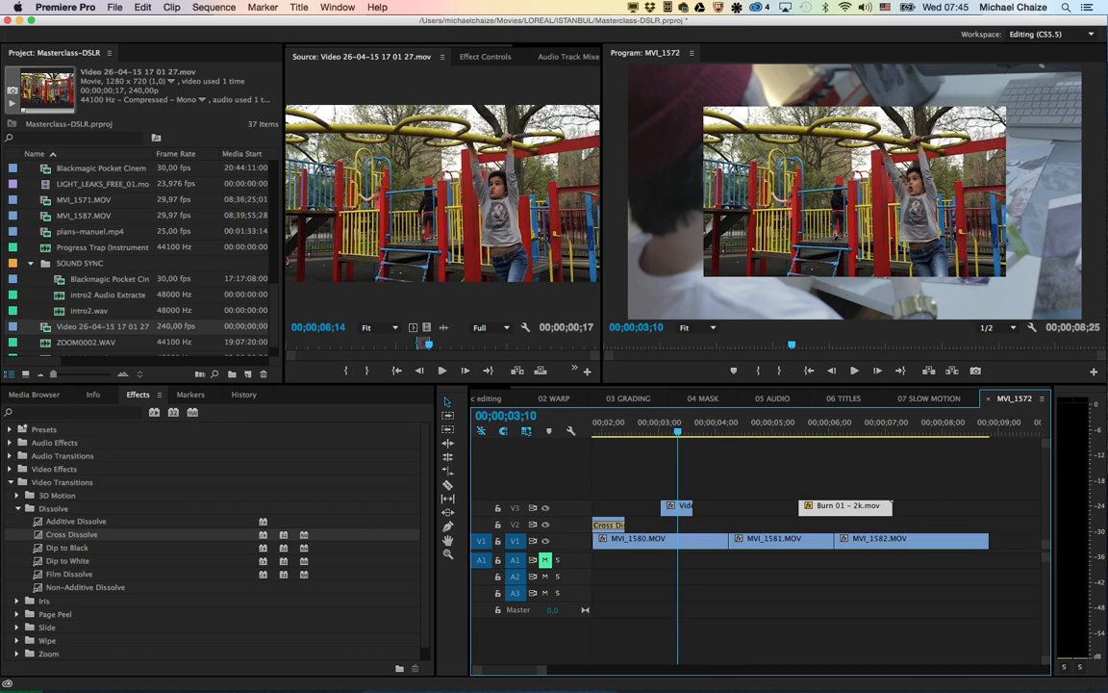
{"action": "key", "text": "shift+4"}
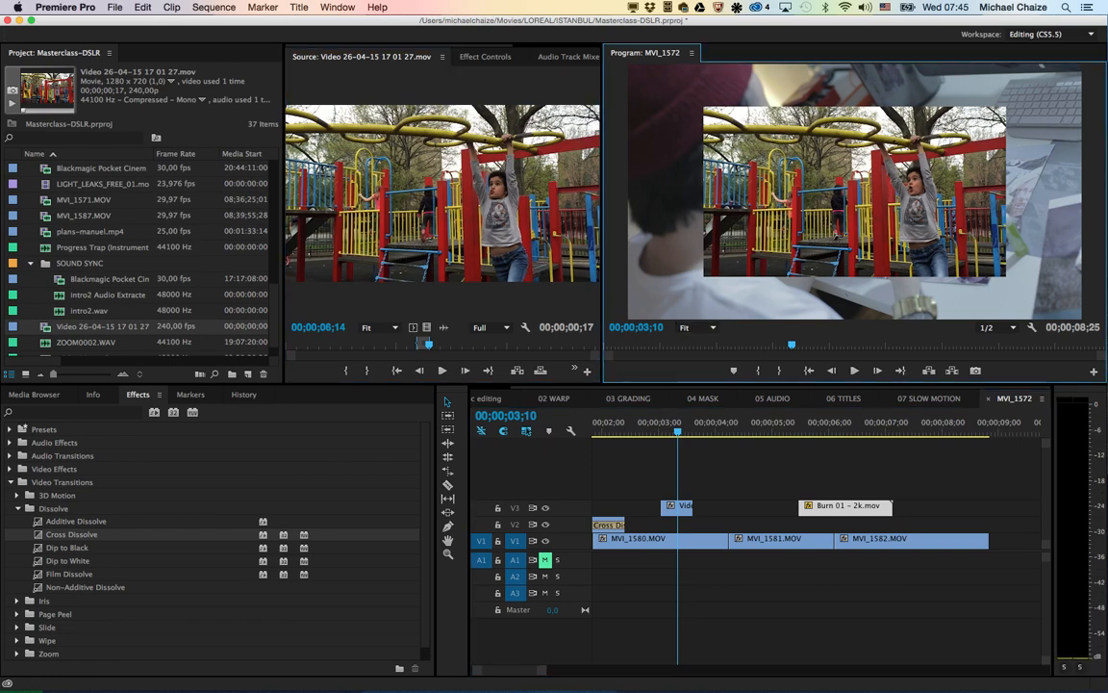
{"action": "left_click", "coordinate": [683, 508]}
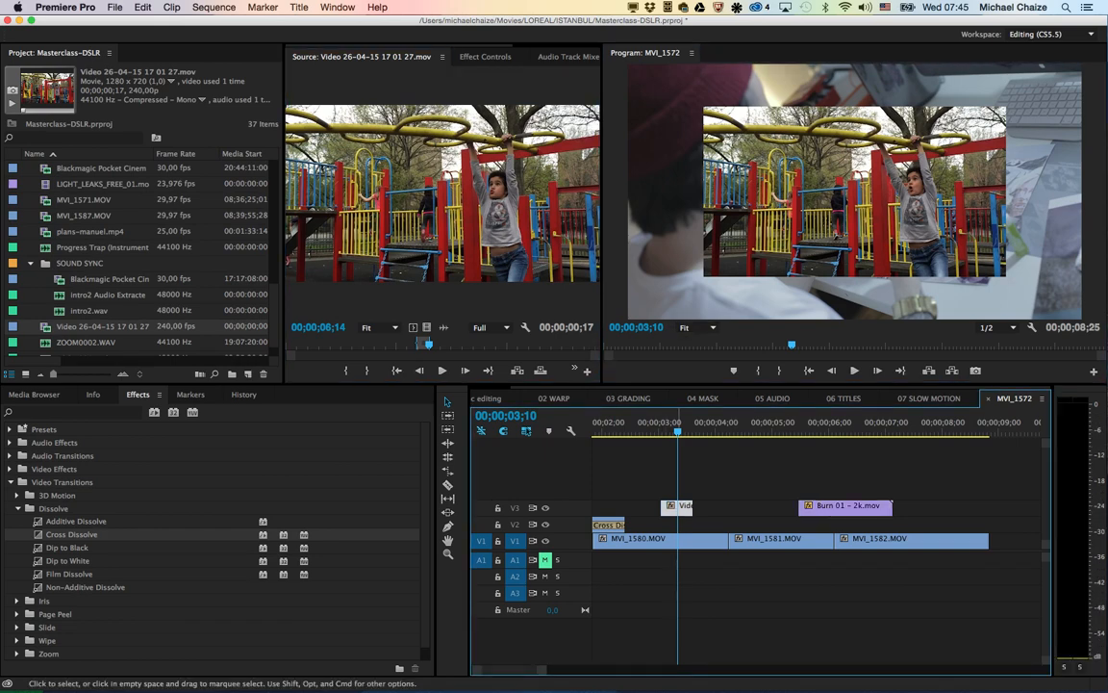
{"action": "right_click", "coordinate": [683, 508]}
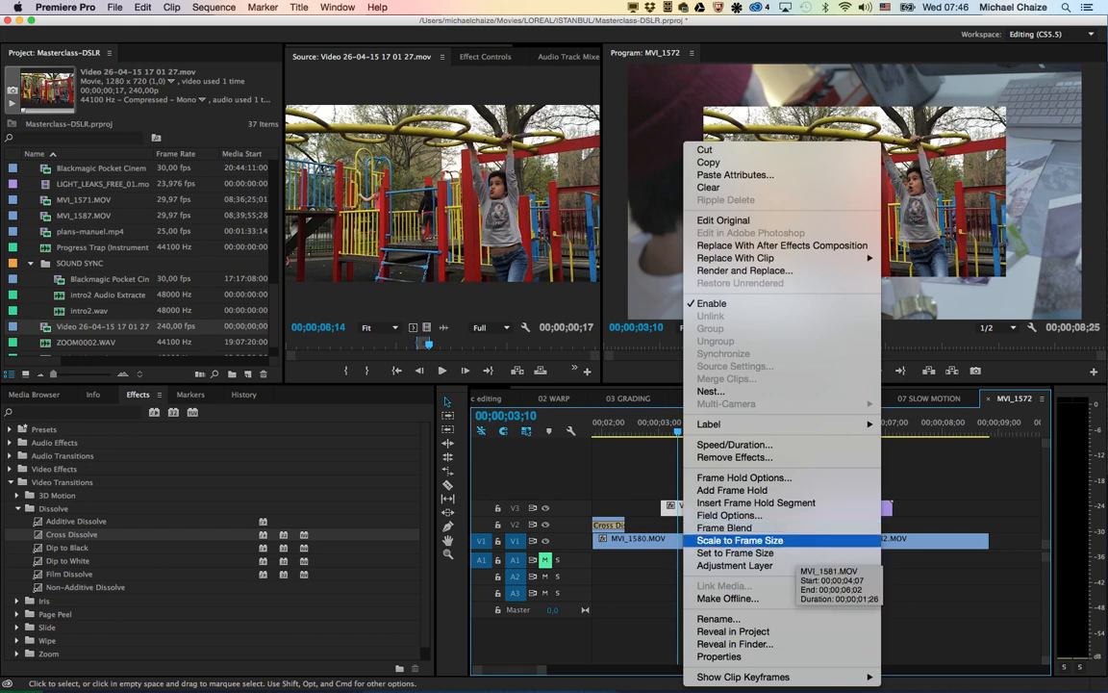
{"action": "left_click", "coordinate": [739, 540]}
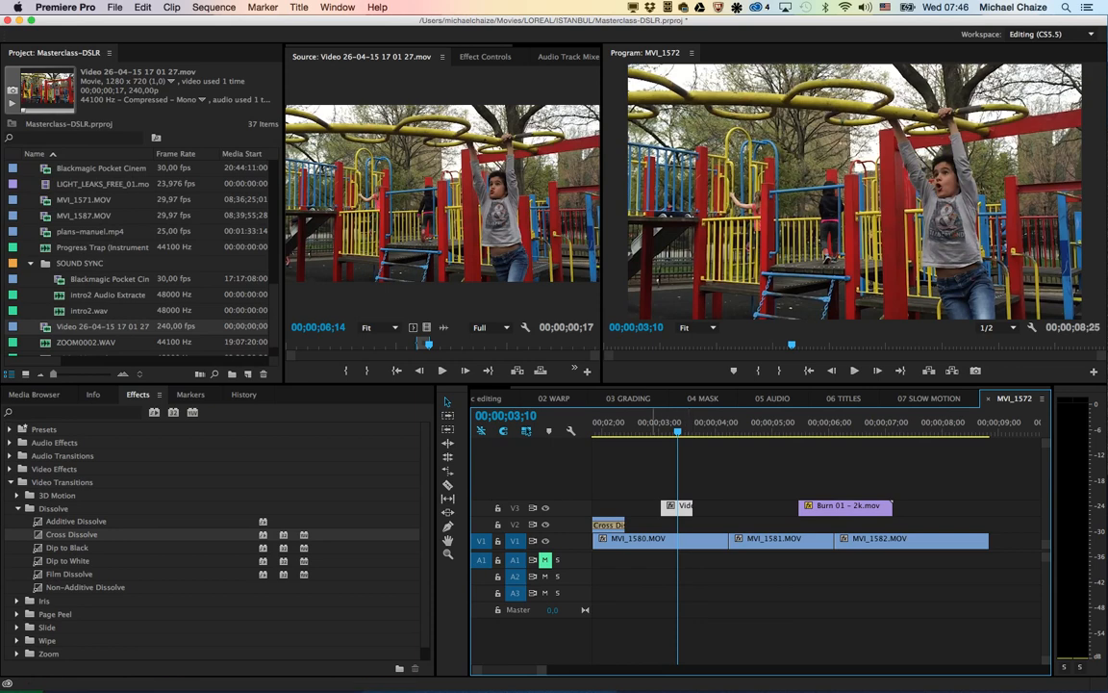
Step: Play the sequence repeatedly through the playground clip on V3 above MVI_1580.MOV to check its scaling
{"action": "left_click", "coordinate": [651, 424]}
{"action": "key", "text": "space"}
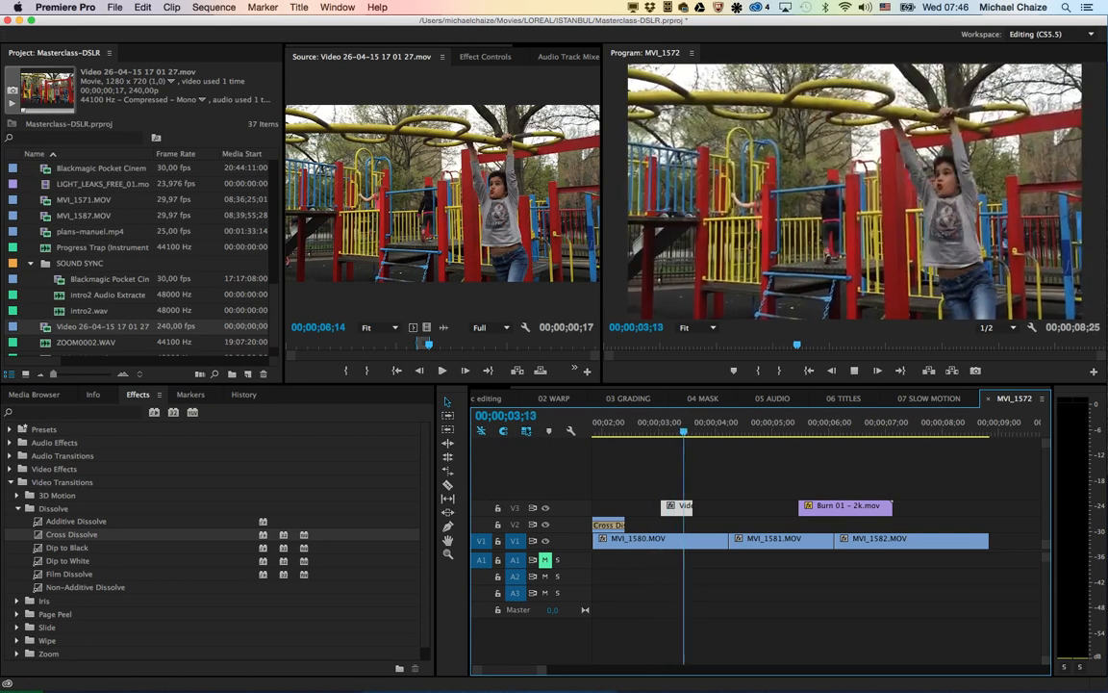
{"action": "key", "text": "space"}
{"action": "left_click", "coordinate": [628, 424]}
{"action": "key", "text": "space"}
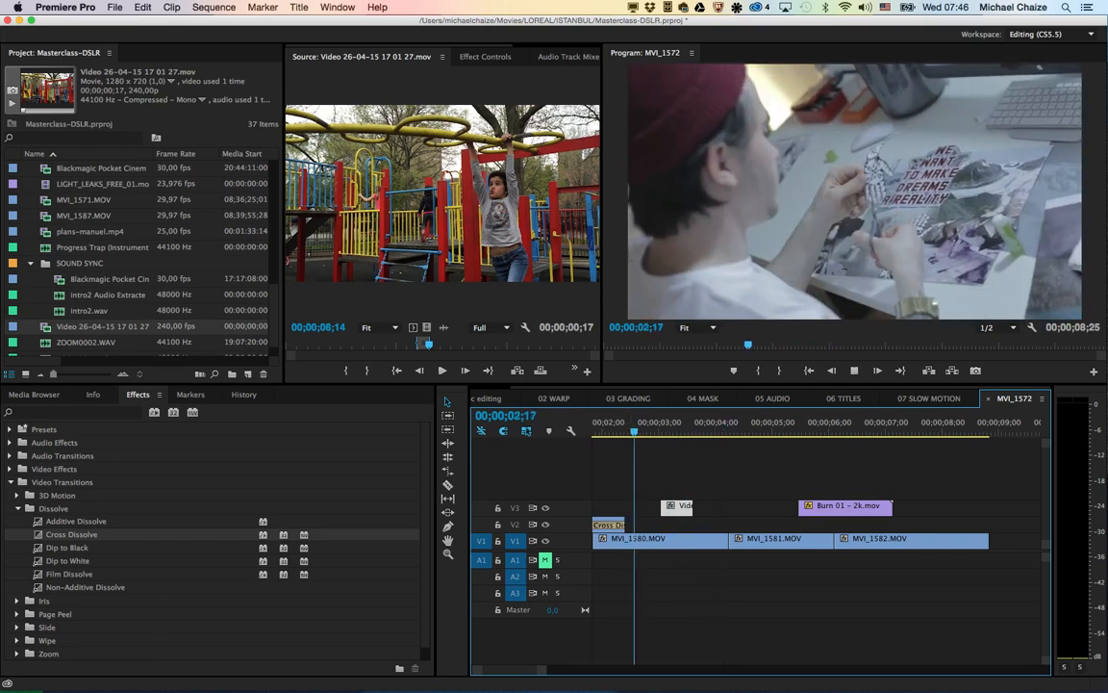
{"action": "key", "text": "space"}
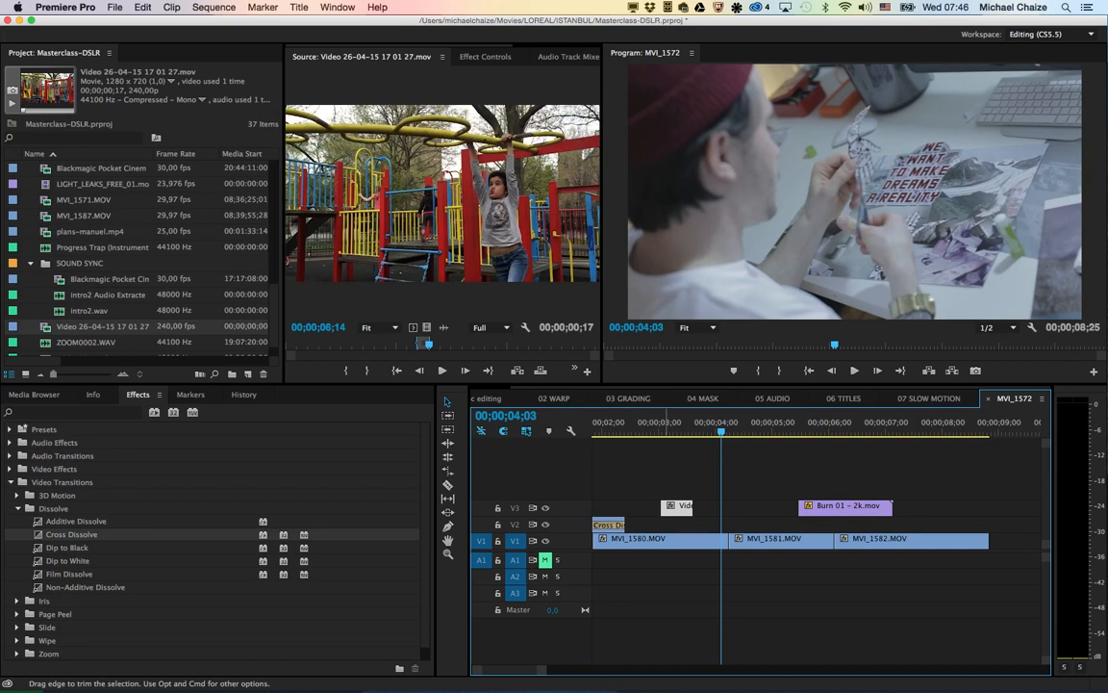
Step: Play the sequence from the end of the Cross Dissolve through the film burn into MVI_1582.MOV
{"action": "left_click", "coordinate": [621, 424]}
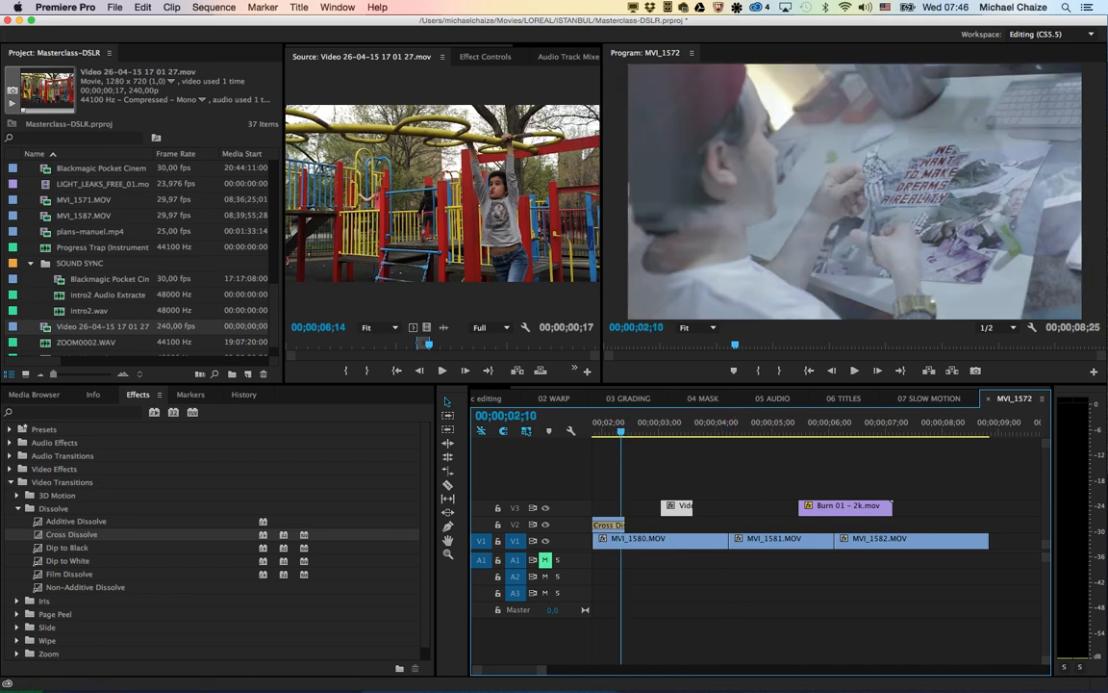
{"action": "key", "text": "space"}
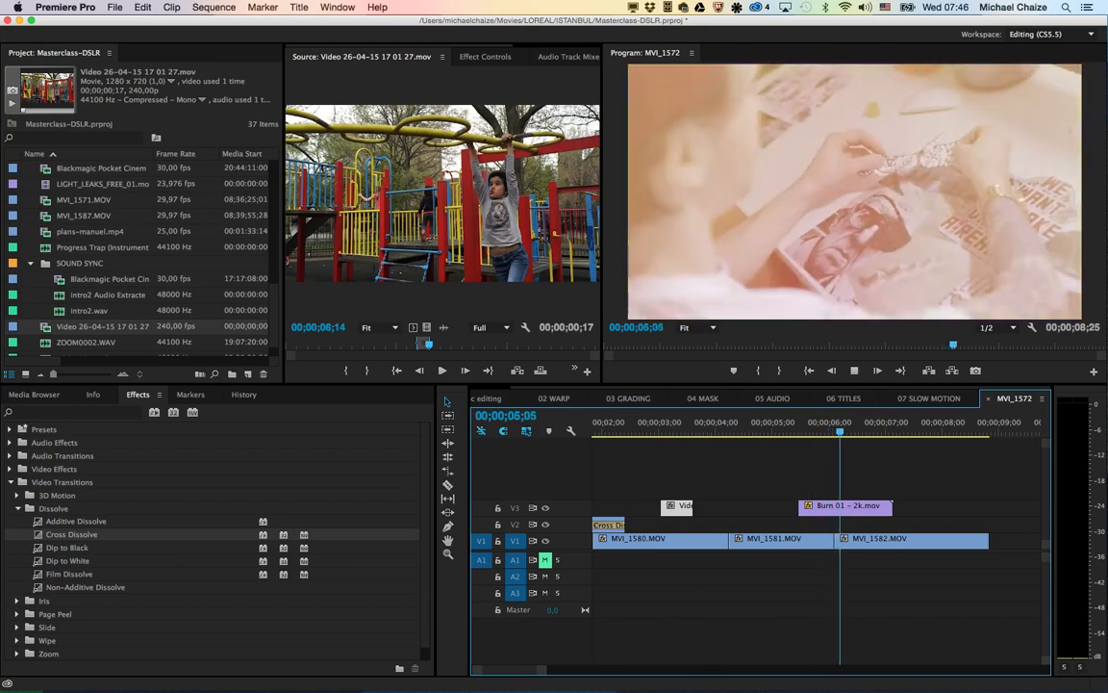
{"action": "key", "text": "space"}
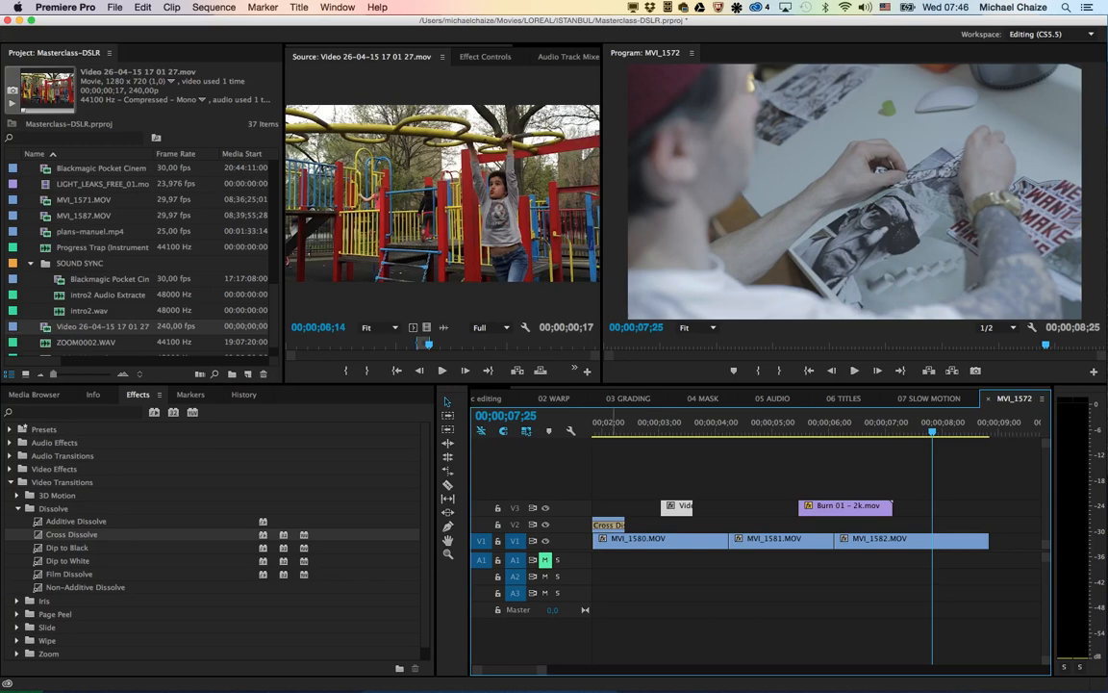
Step: Open the 02 WARP sequence, playing it briefly from the start, and mute its audio track A1
{"action": "left_click", "coordinate": [554, 398]}
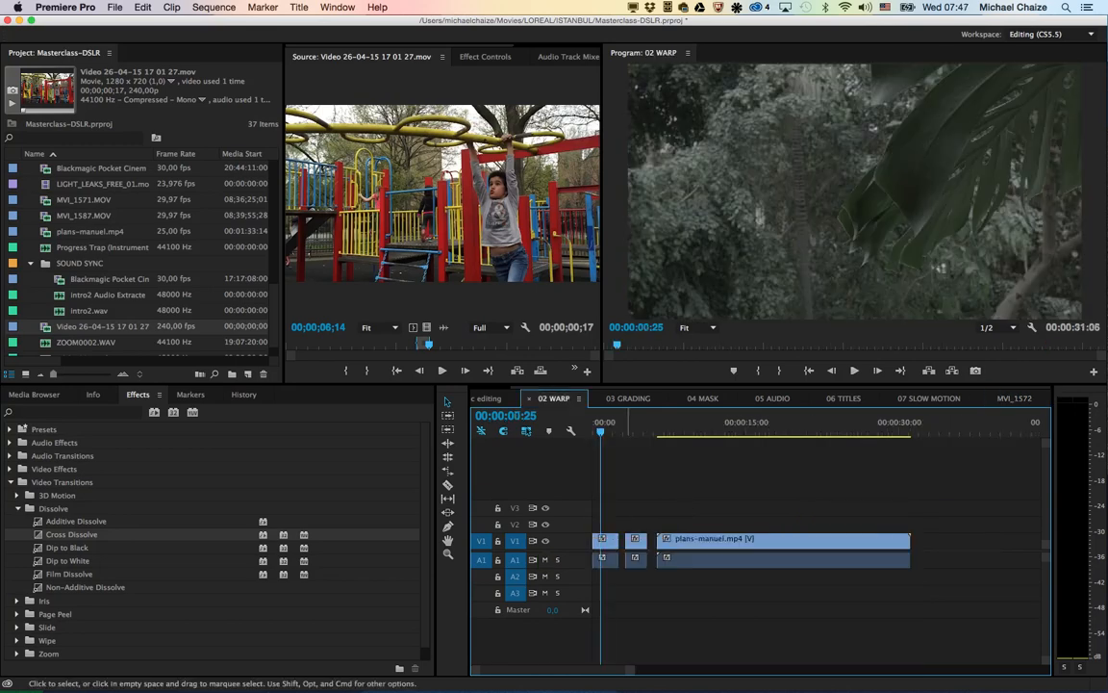
{"action": "key", "text": "Home"}
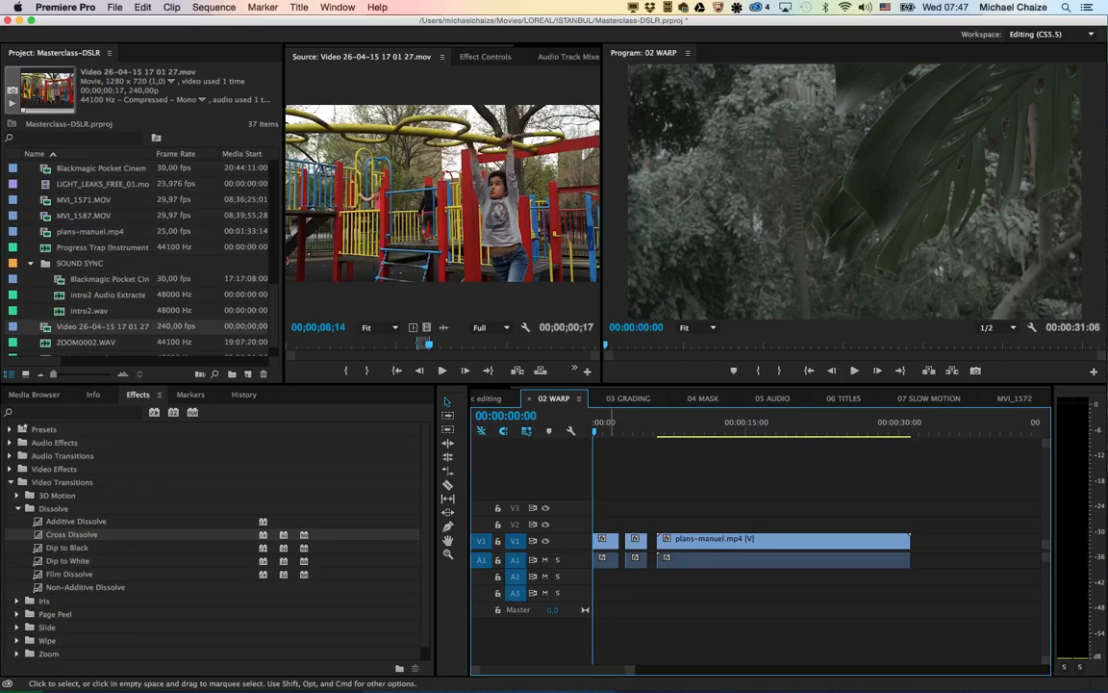
{"action": "key", "text": "space"}
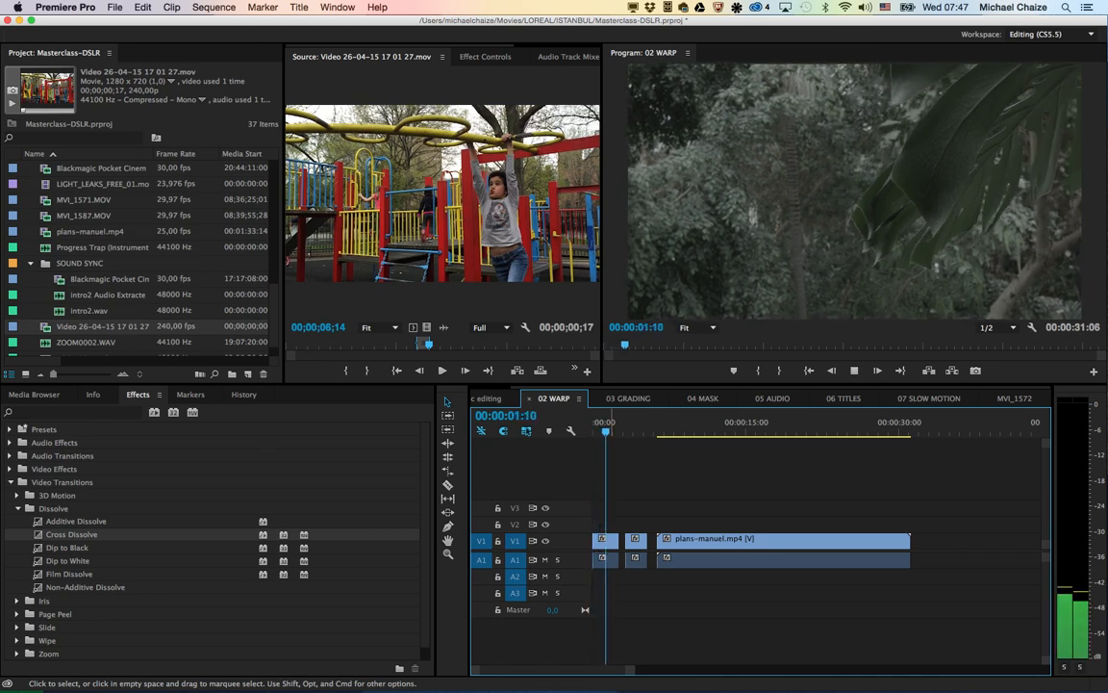
{"action": "key", "text": "space"}
{"action": "left_click", "coordinate": [544, 559]}
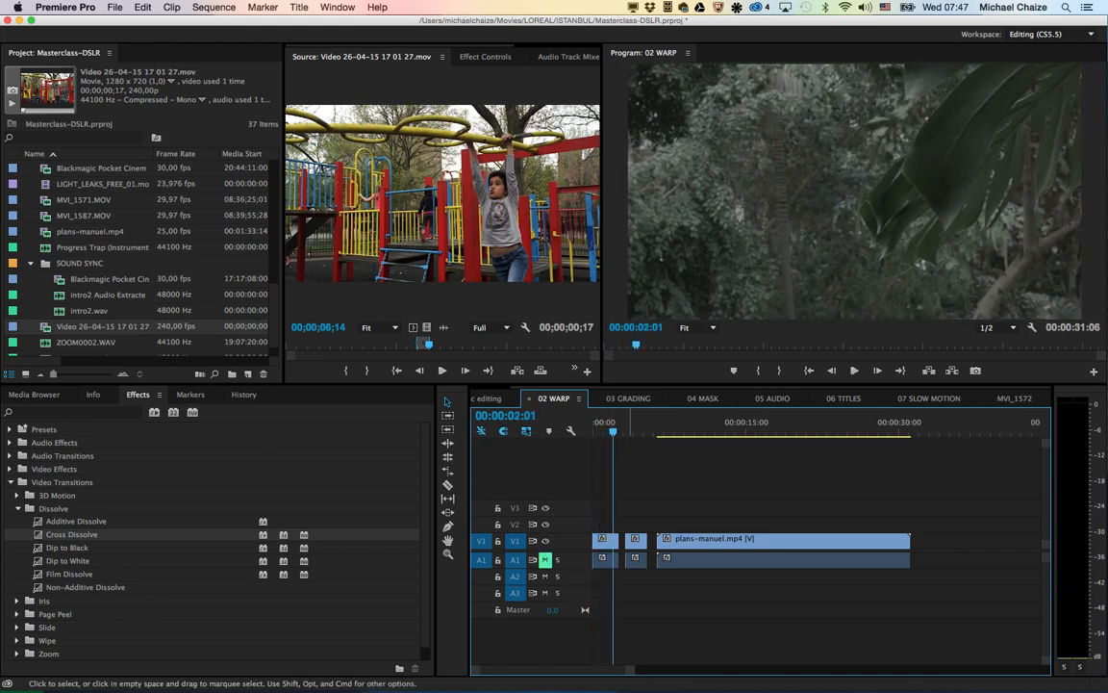
Step: Play the first clip of the 02 WARP sequence repeatedly from the start to check its camera shake
{"action": "key", "text": "space"}
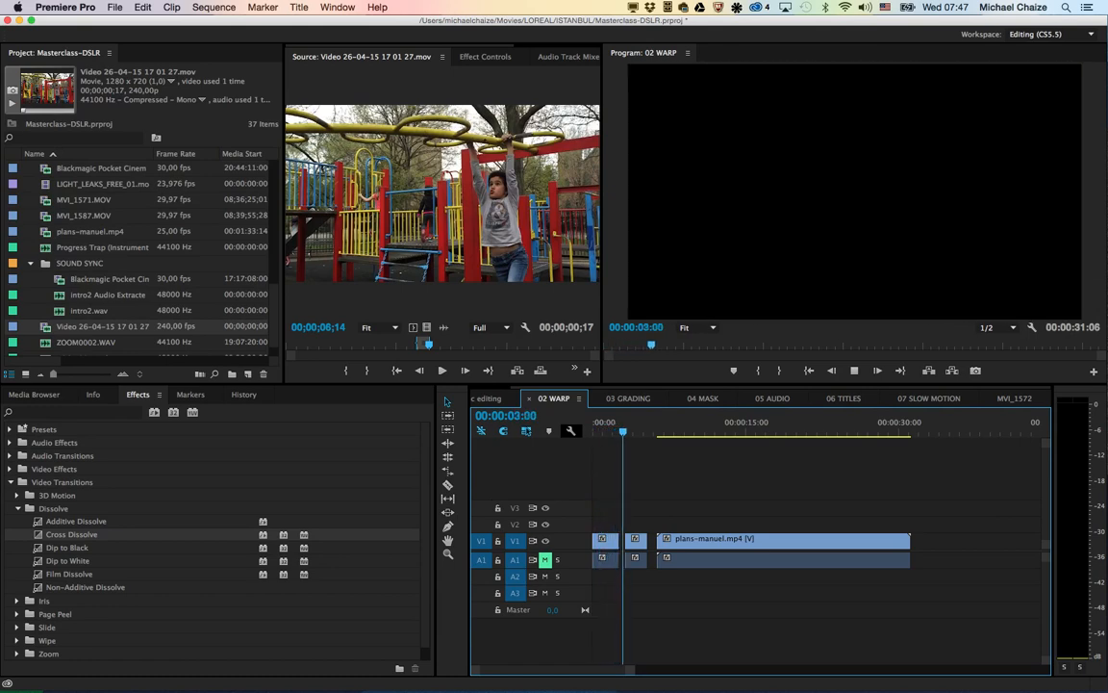
{"action": "key", "text": "space"}
{"action": "key", "text": "Home"}
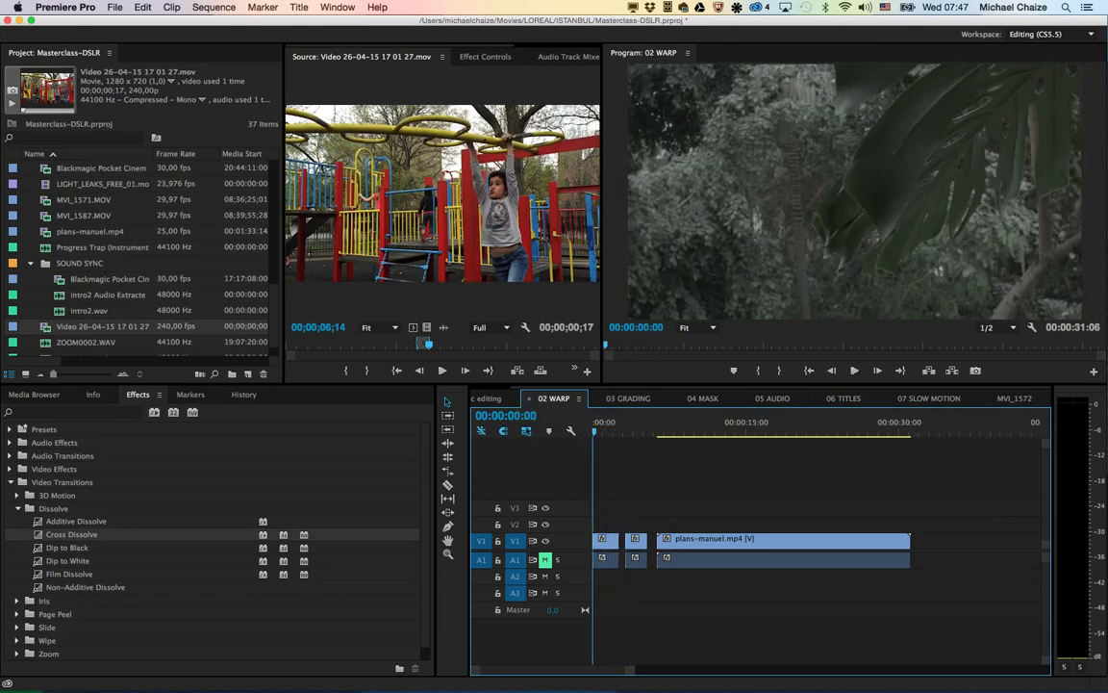
{"action": "key", "text": "space"}
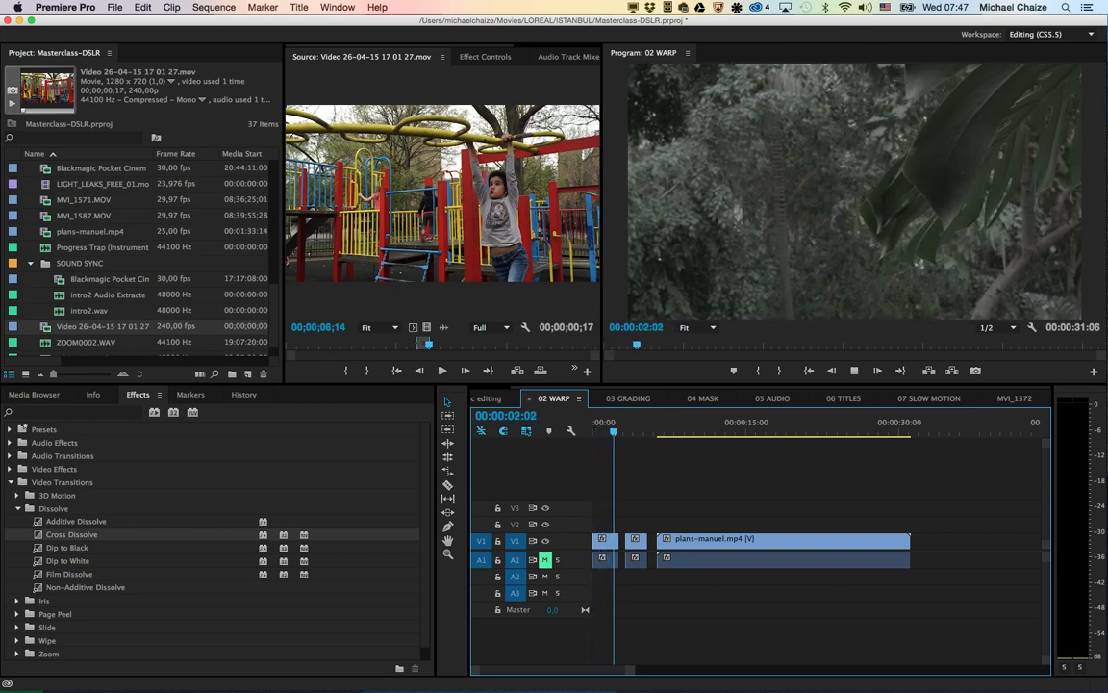
{"action": "key", "text": "space"}
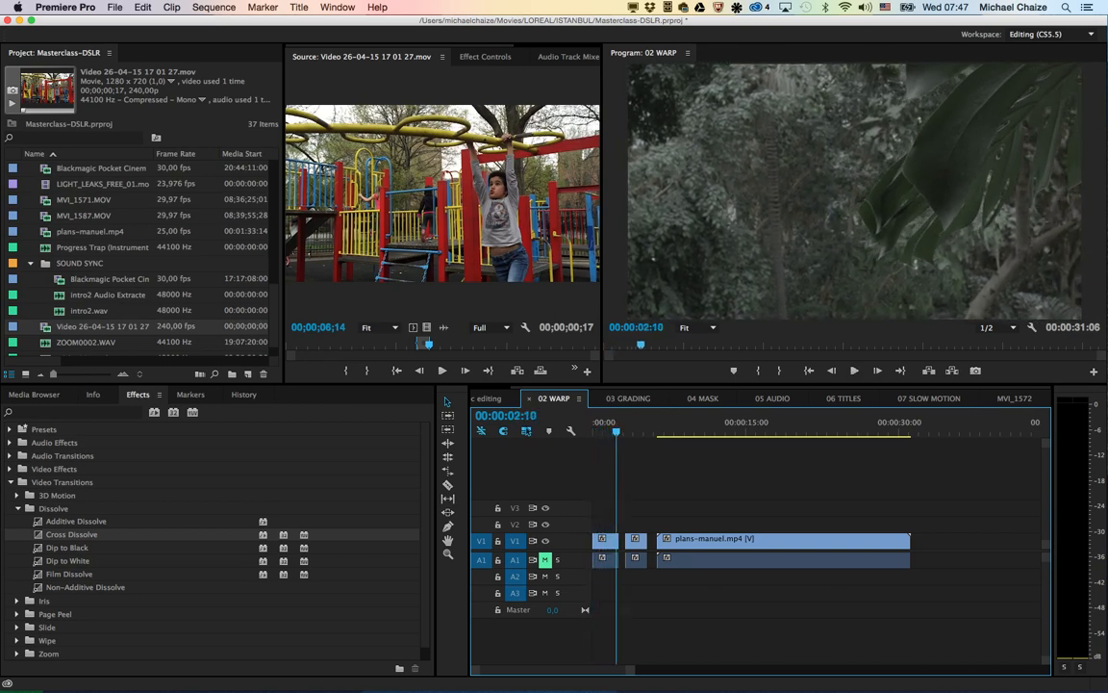
{"action": "key", "text": "Up"}
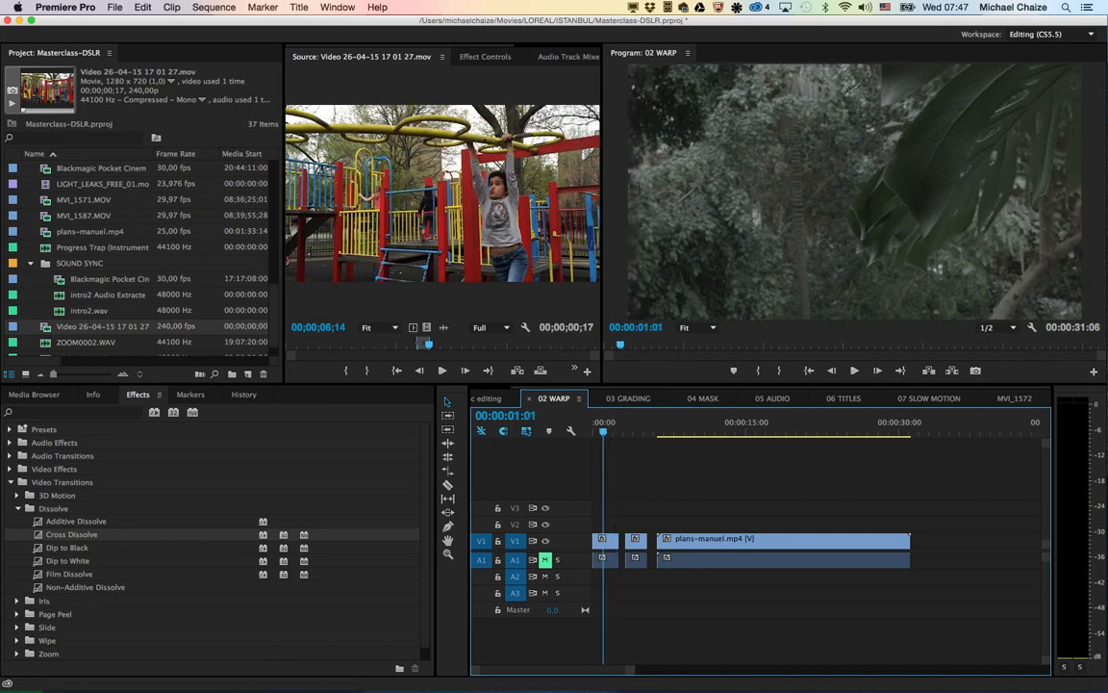
{"action": "key", "text": "Up"}
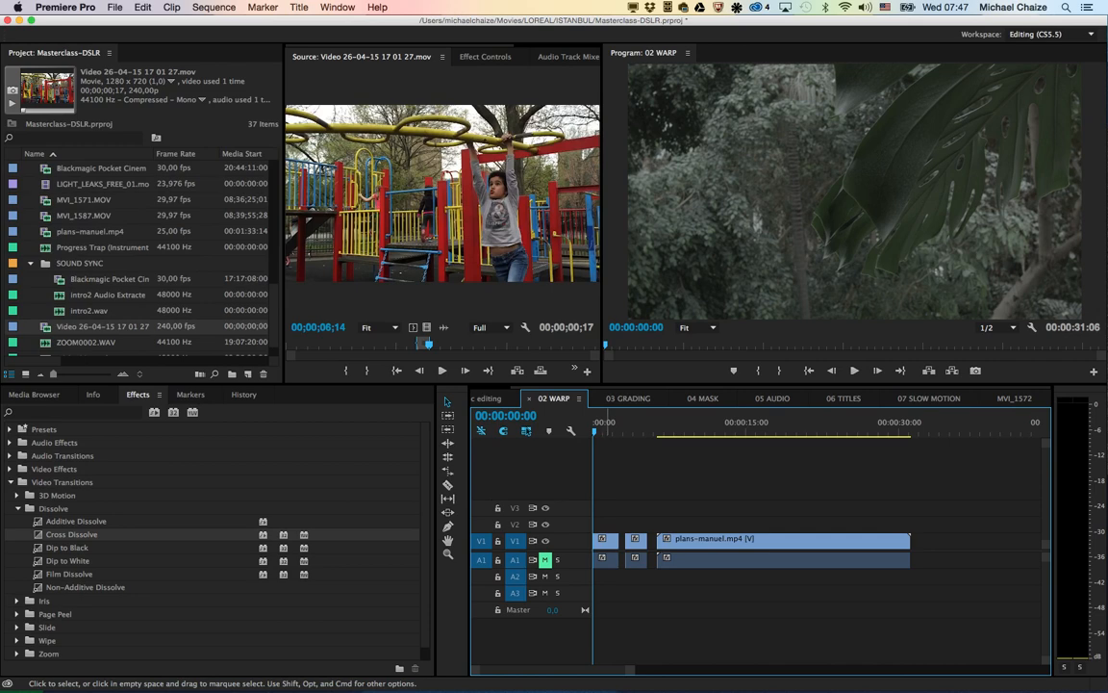
Step: Search the effects for "warp" and apply Warp Stabilizer to the first clip on V1
{"action": "left_click", "coordinate": [607, 541]}
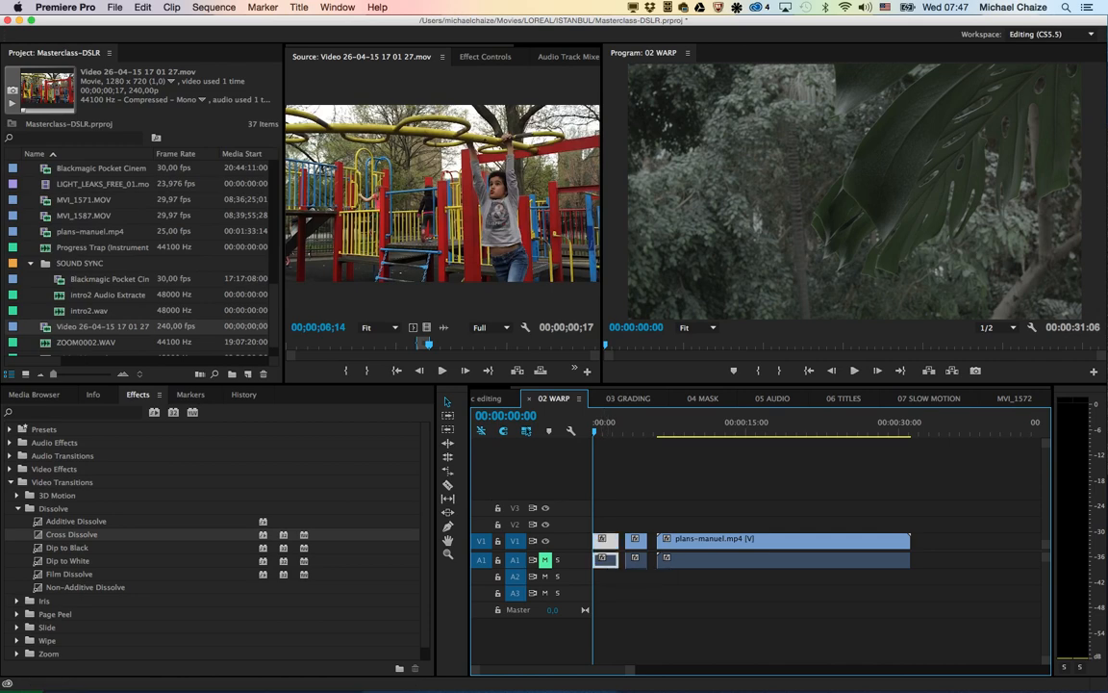
{"action": "left_click", "coordinate": [60, 413]}
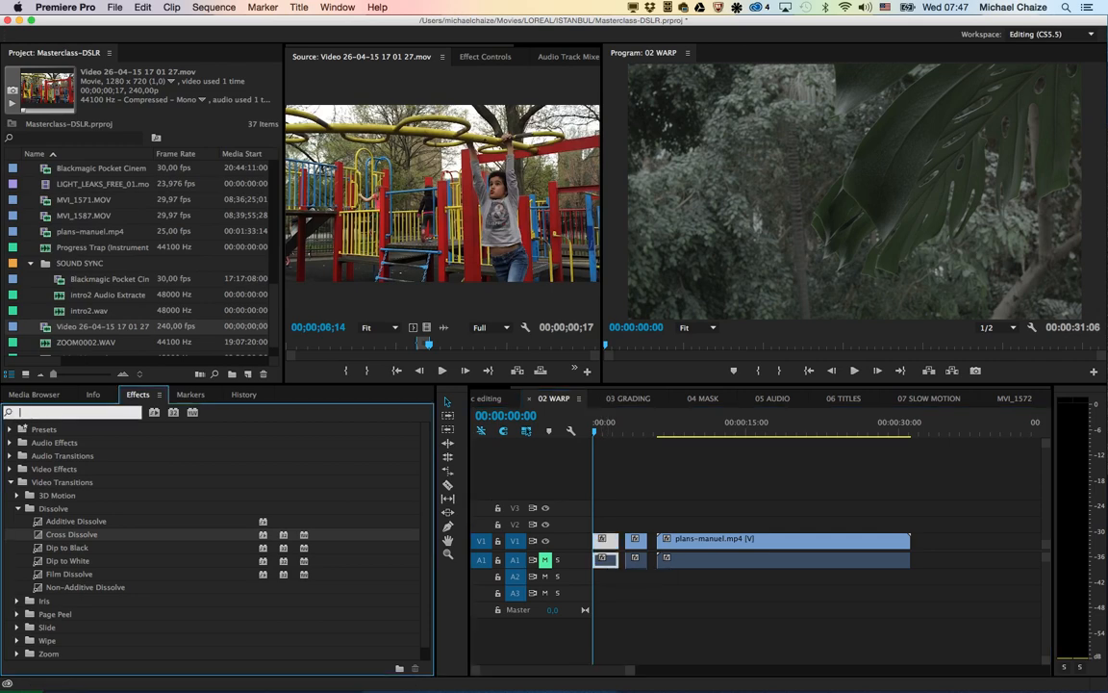
{"action": "type", "text": "warp"}
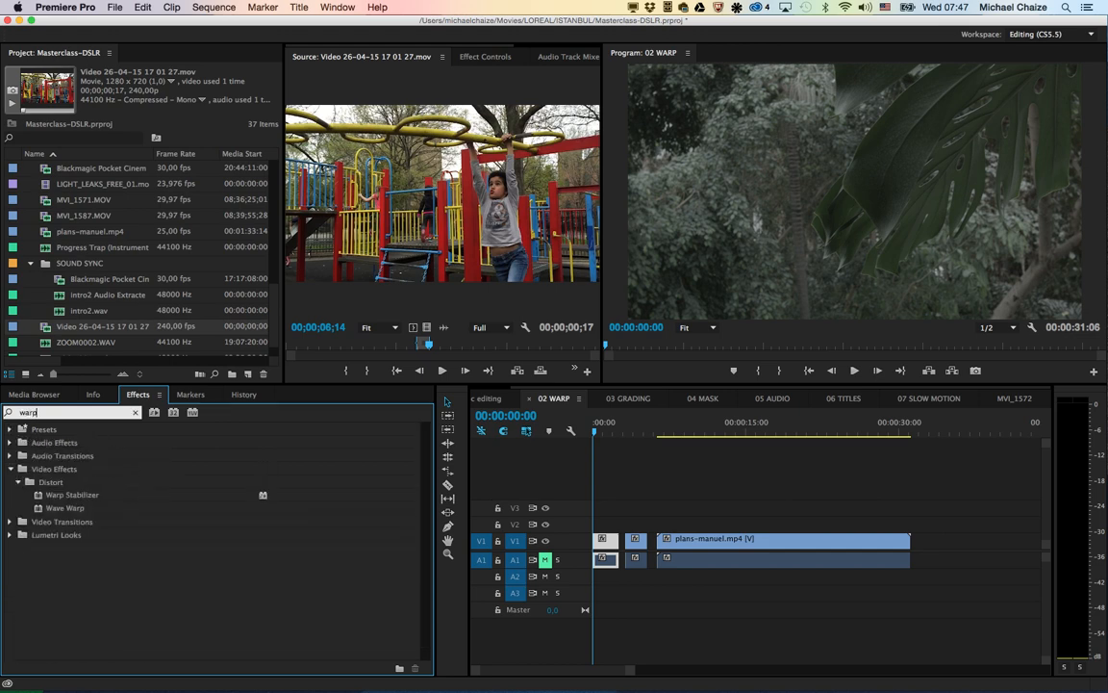
{"action": "double_click", "coordinate": [72, 495]}
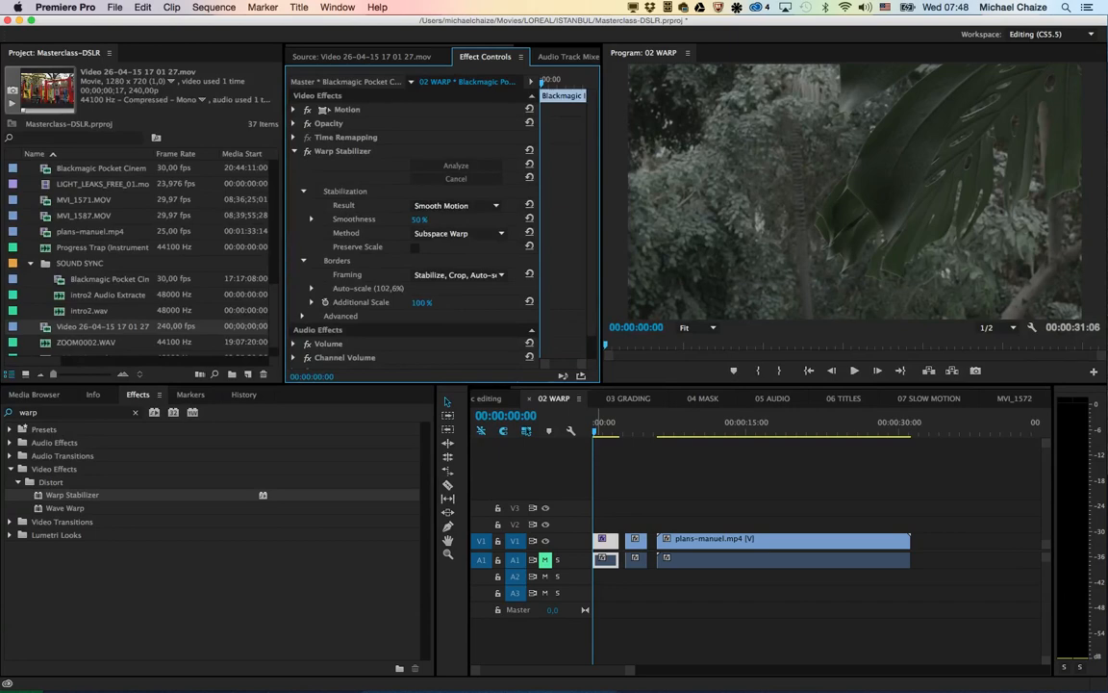
Step: Play the first clip on V1 twice from the sequence start to check its Warp Stabilizer result
{"action": "key", "text": "space"}
{"action": "key", "text": "Home"}
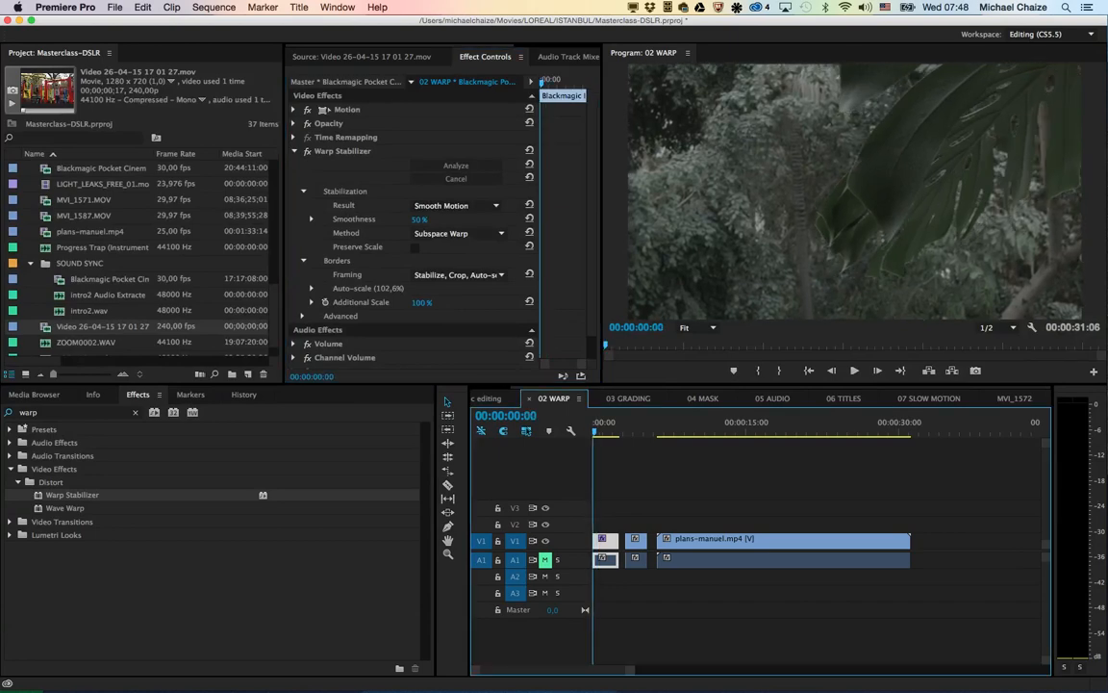
{"action": "key", "text": "space"}
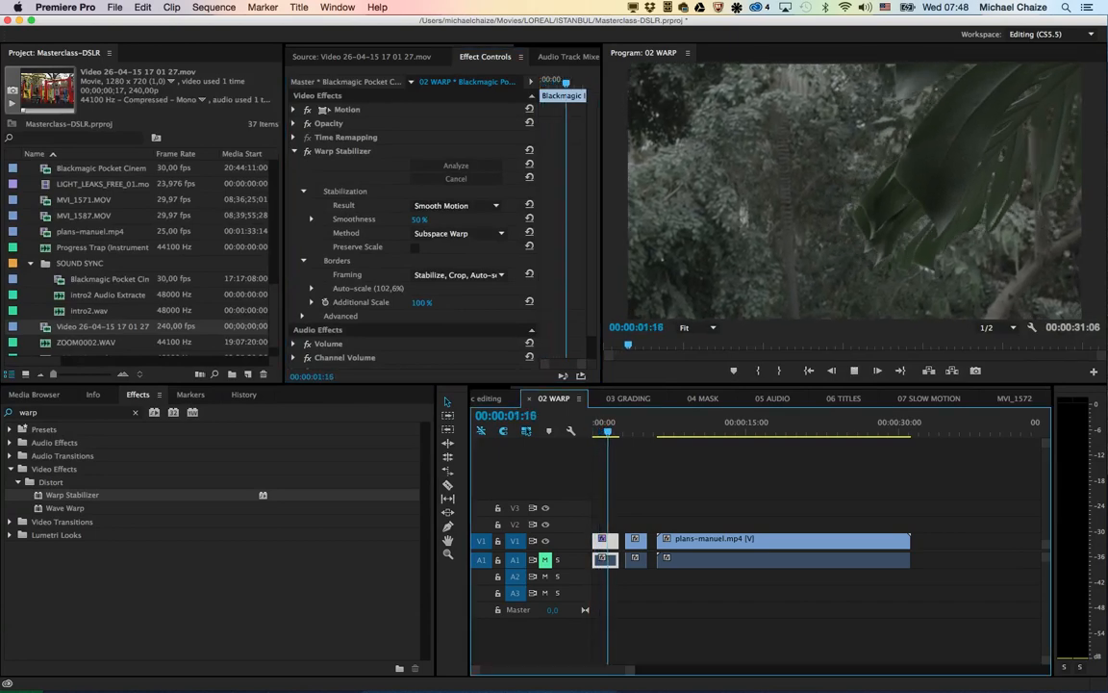
{"action": "key", "text": "space"}
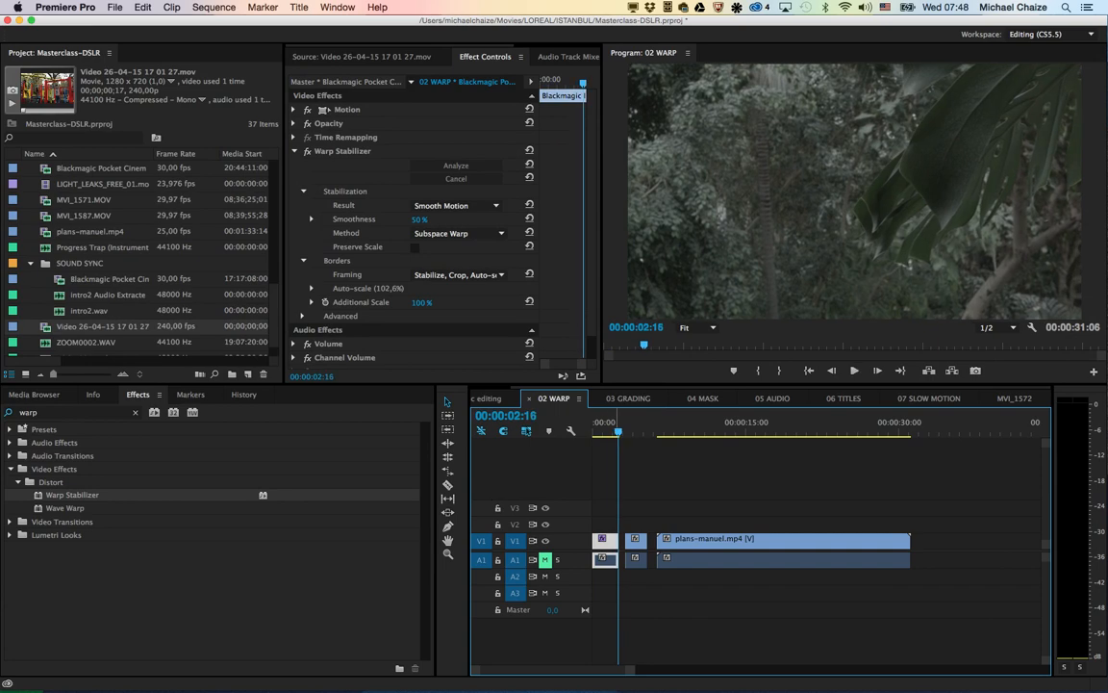
{"action": "key", "text": "Home"}
{"action": "key", "text": "space"}
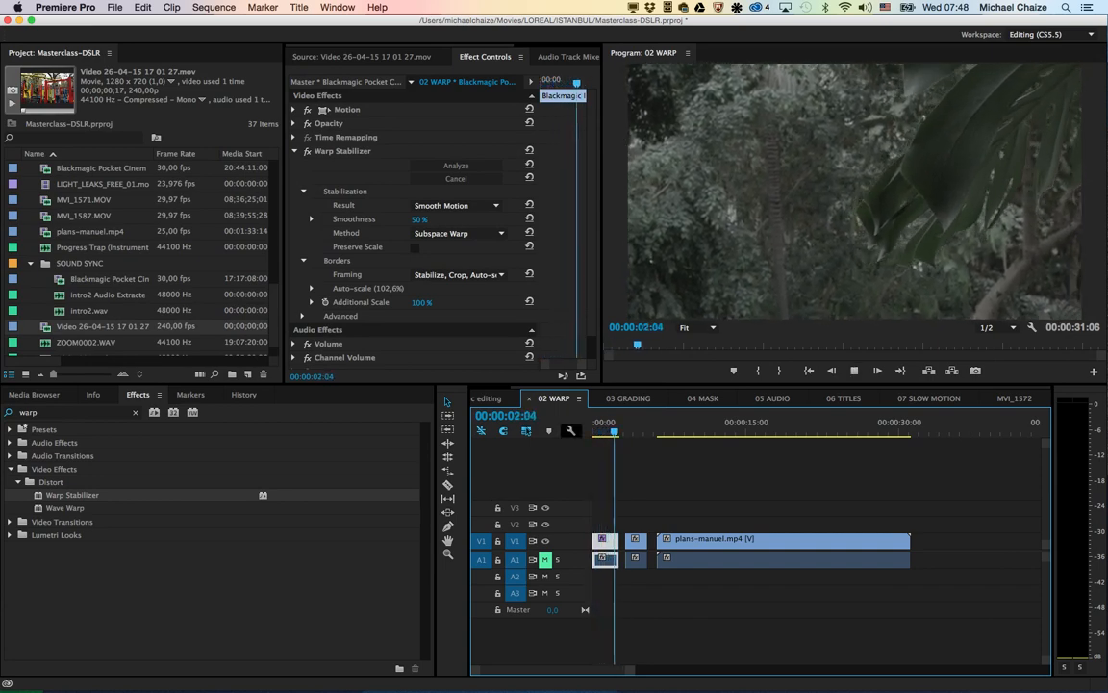
{"action": "key", "text": "space"}
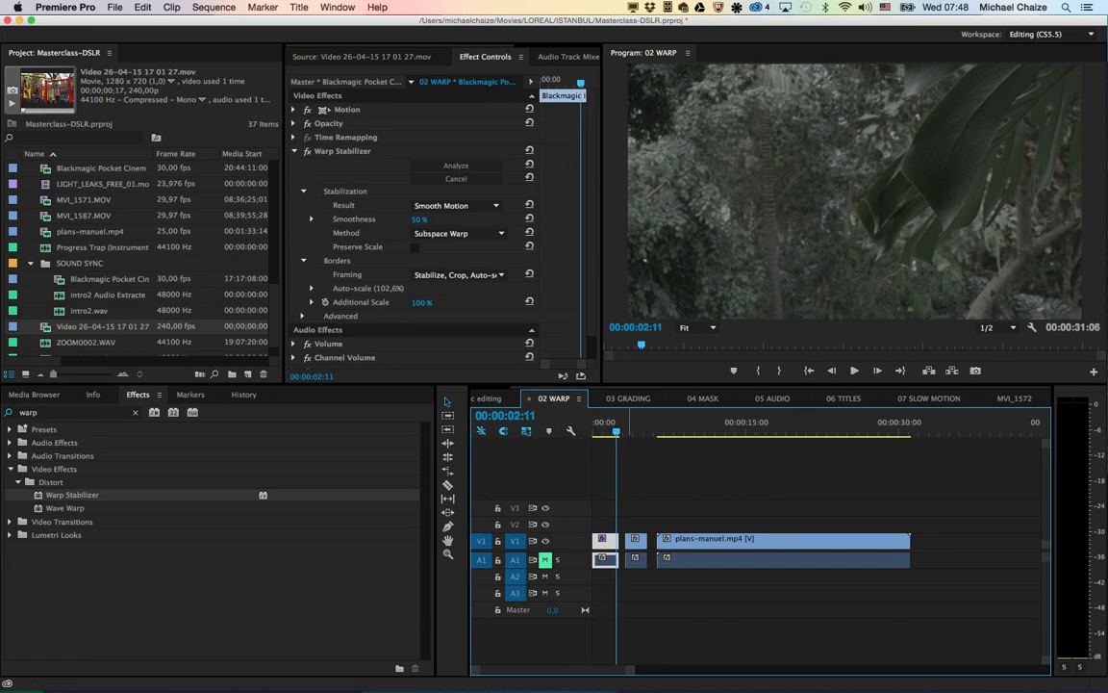
Step: Play the second clip on V1, the man in the red beanie, repeatedly to check its camera movement
{"action": "key", "text": "Down"}
{"action": "key", "text": "Left"}
{"action": "key", "text": "Left"}
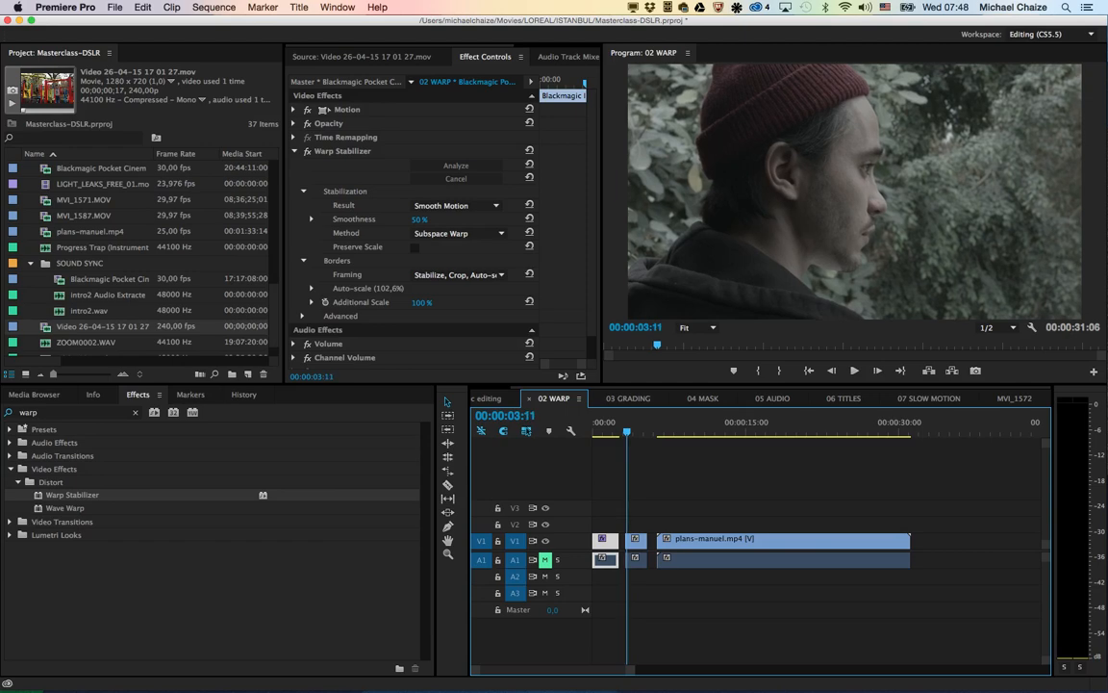
{"action": "key", "text": "space"}
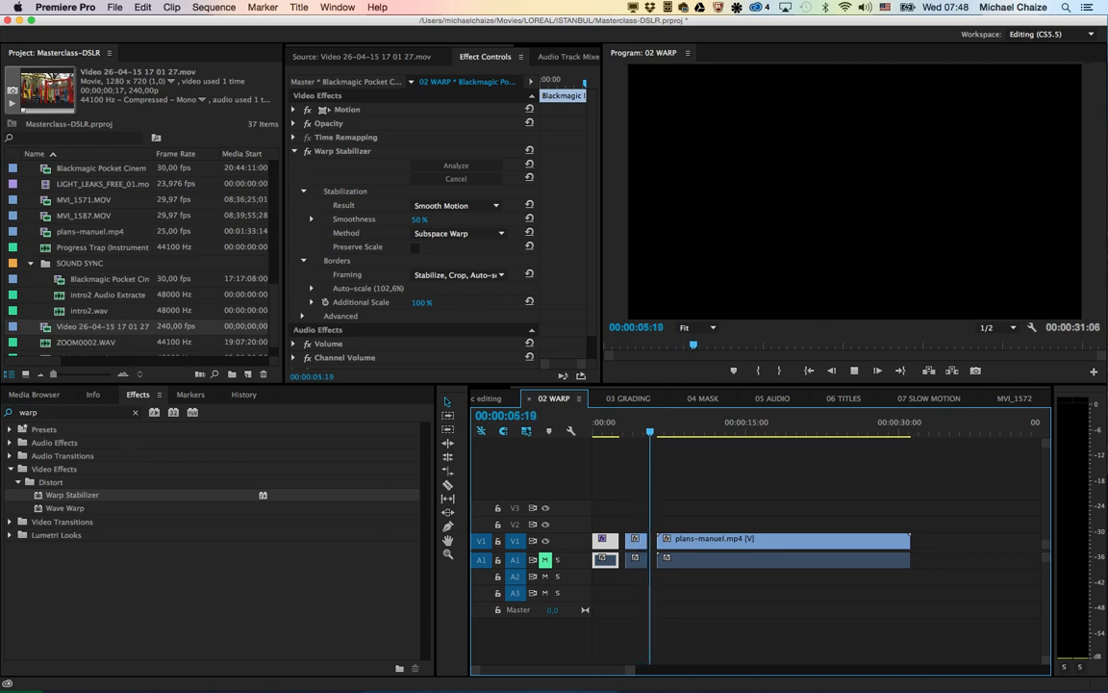
{"action": "key", "text": "space"}
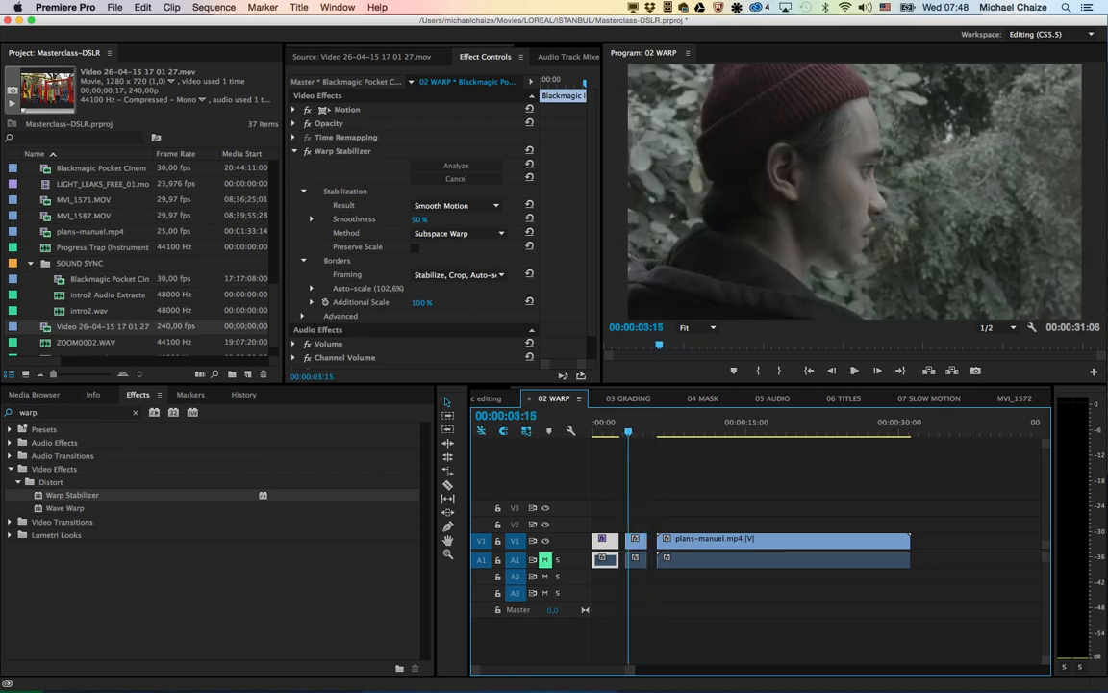
{"action": "key", "text": "space"}
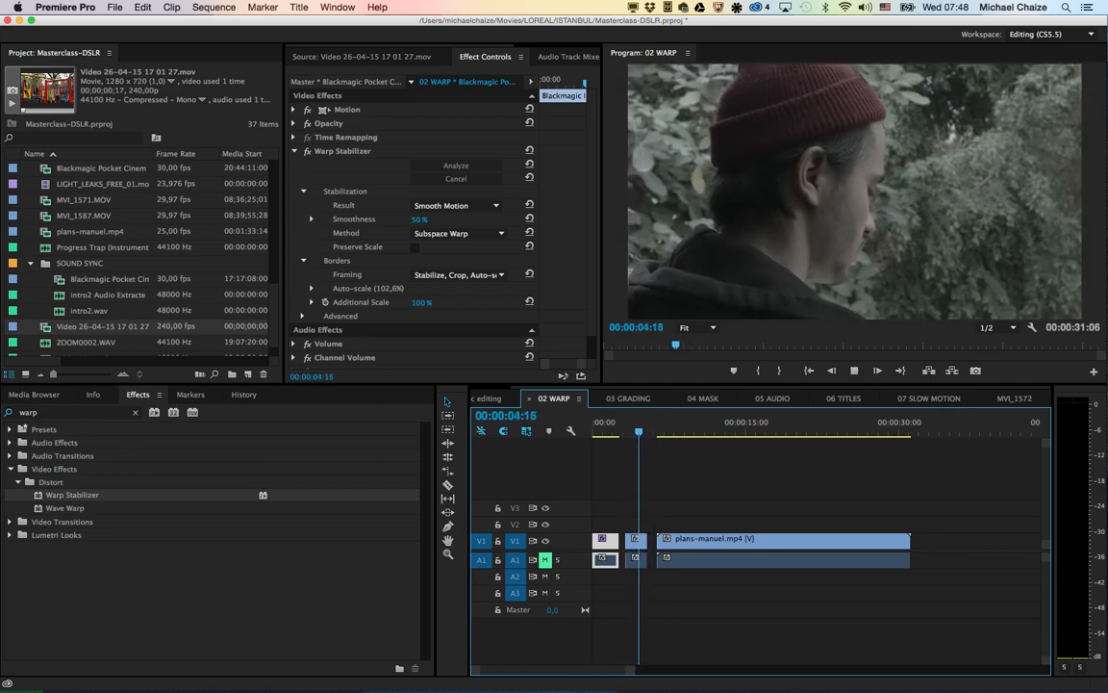
{"action": "key", "text": "space"}
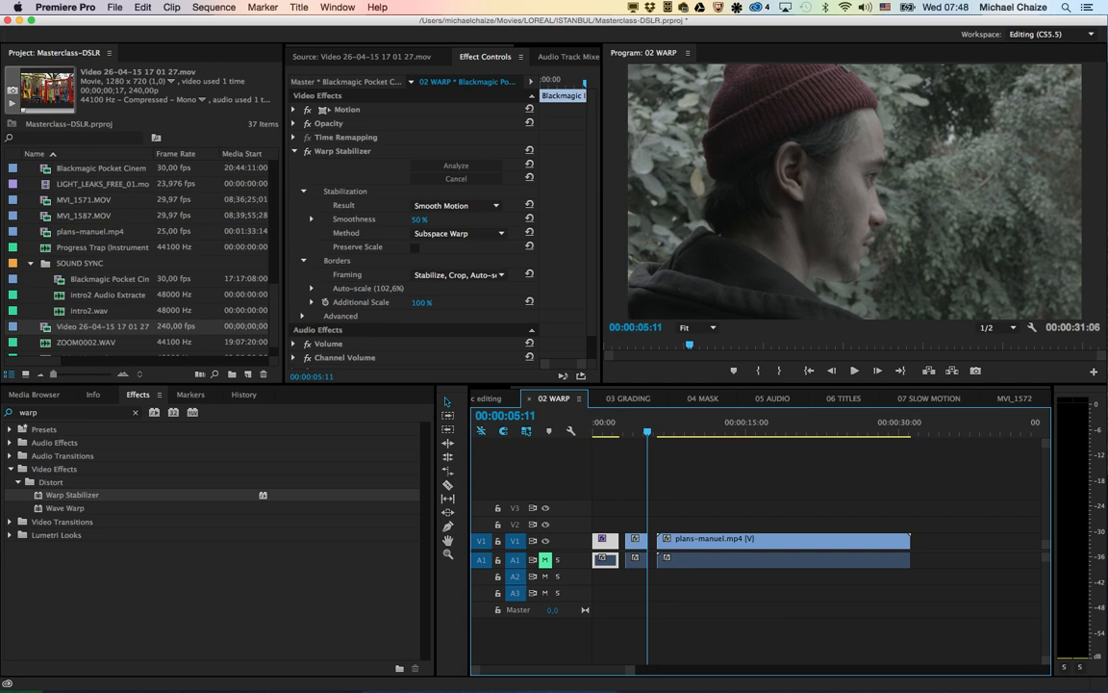
Step: Apply Warp Stabilizer to the second clip on V1 and set its stabilization Result to No Motion
{"action": "left_click", "coordinate": [628, 429]}
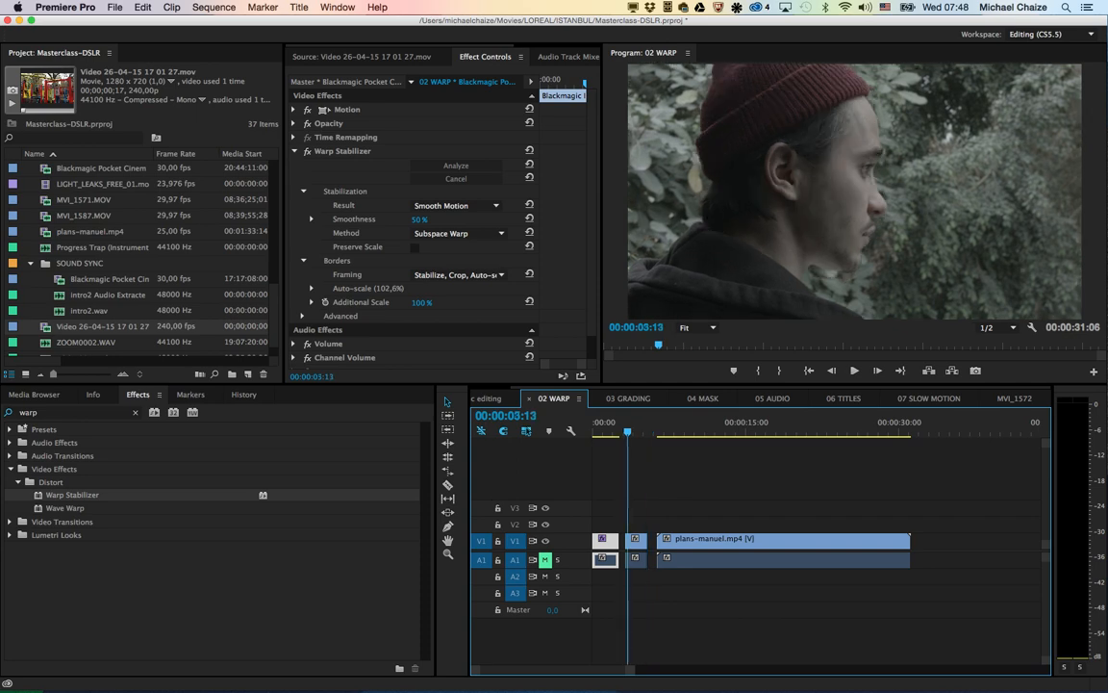
{"action": "left_click", "coordinate": [635, 559]}
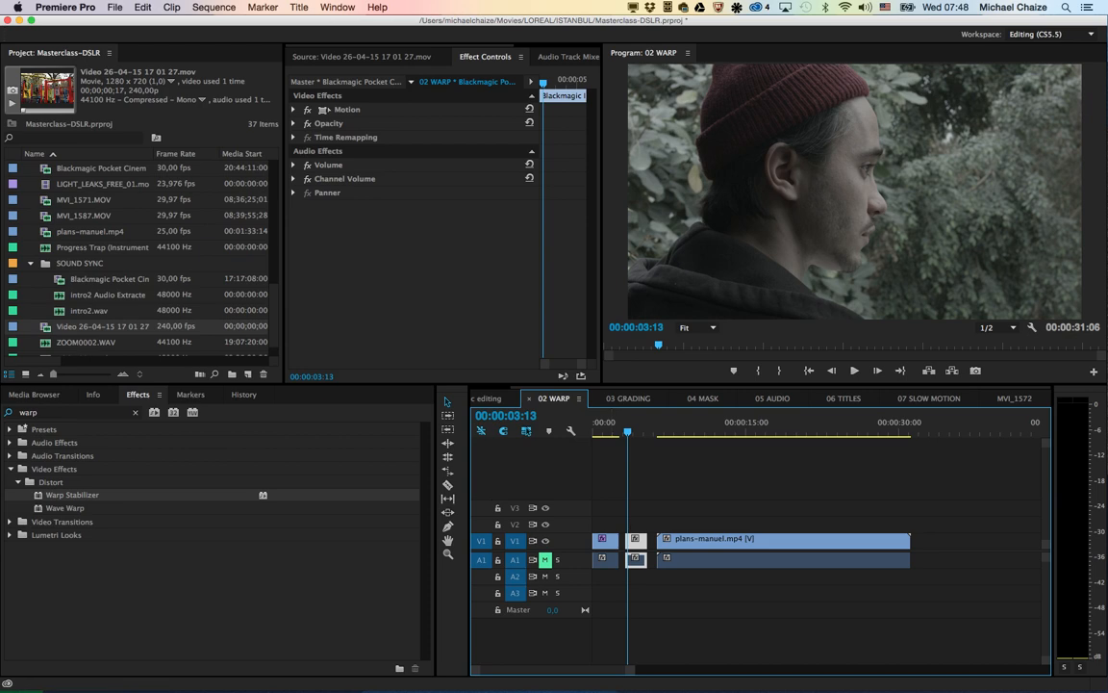
{"action": "double_click", "coordinate": [72, 494]}
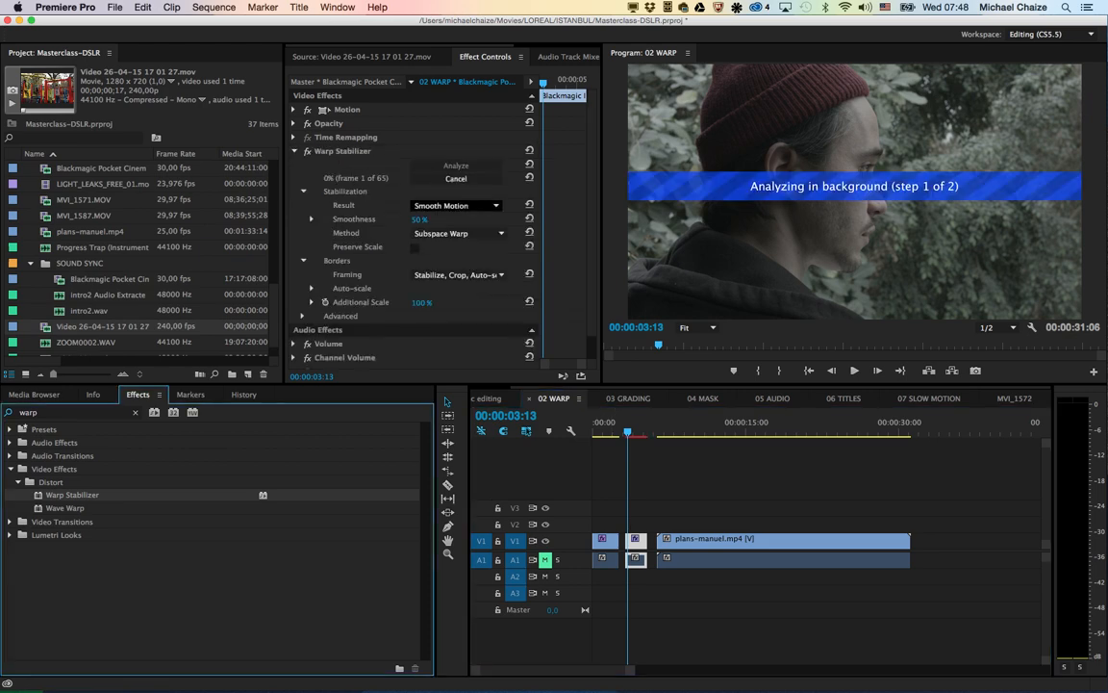
{"action": "left_click", "coordinate": [457, 205]}
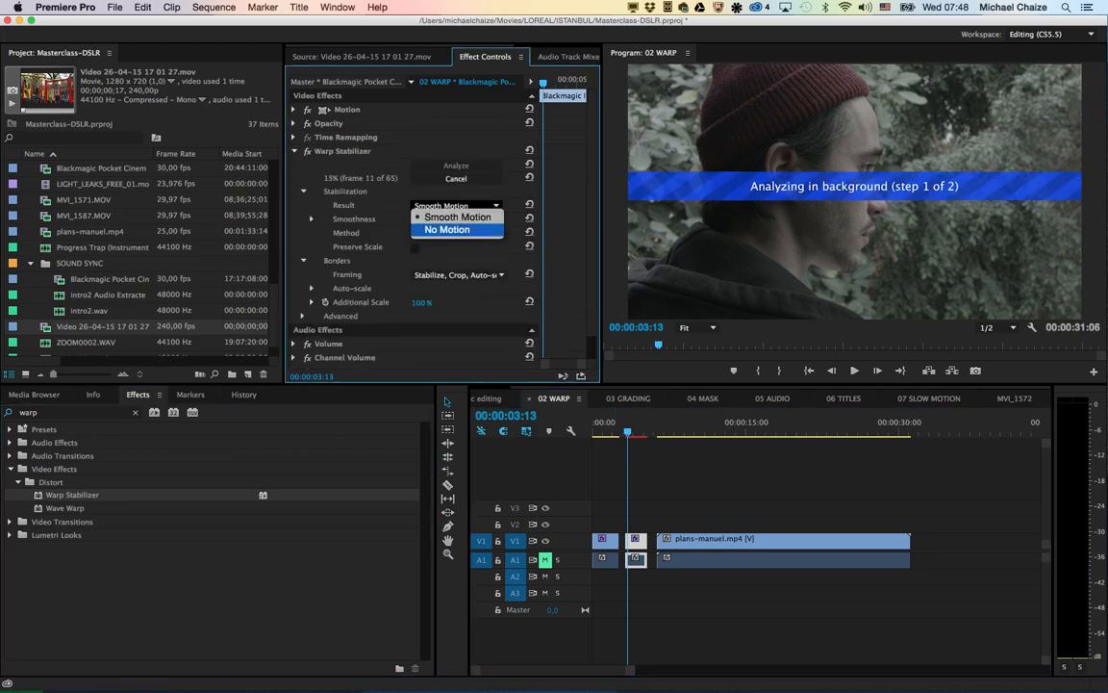
{"action": "left_click", "coordinate": [446, 229]}
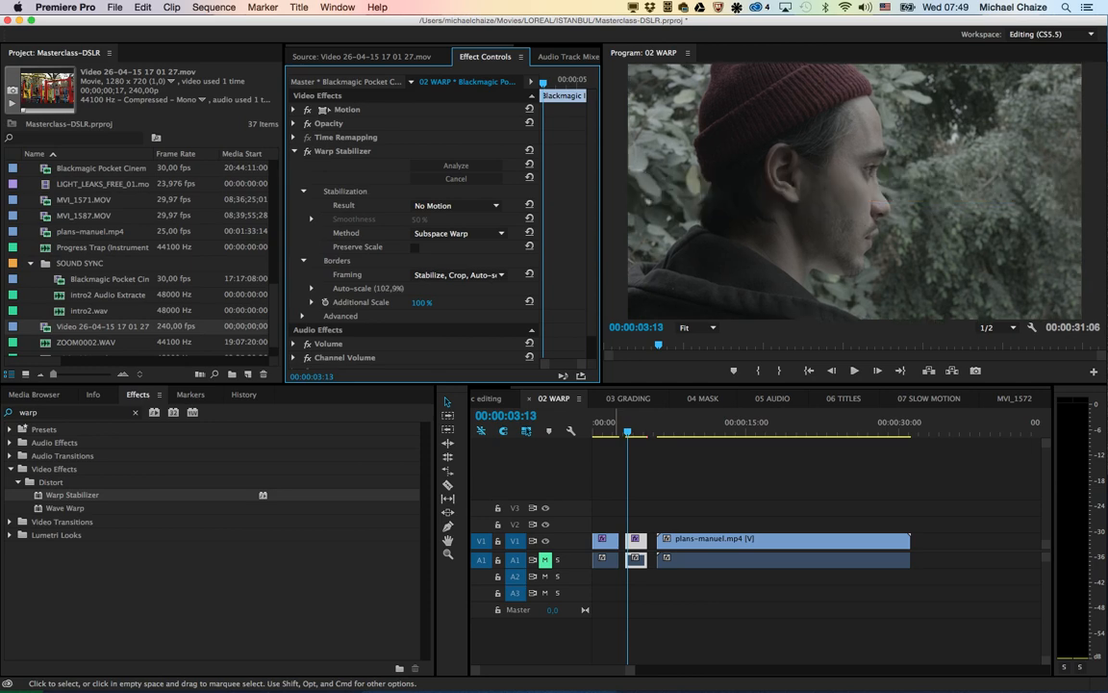
Step: Play the second clip on V1 repeatedly from near its start to check the No Motion stabilization
{"action": "key", "text": "space"}
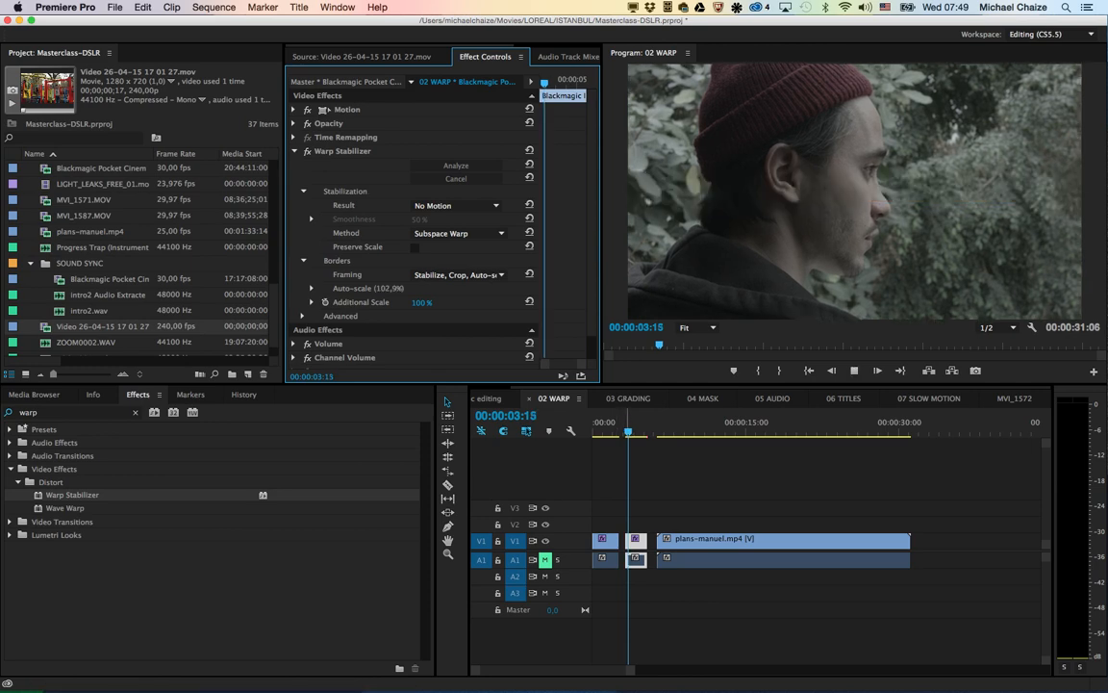
{"action": "key", "text": "space"}
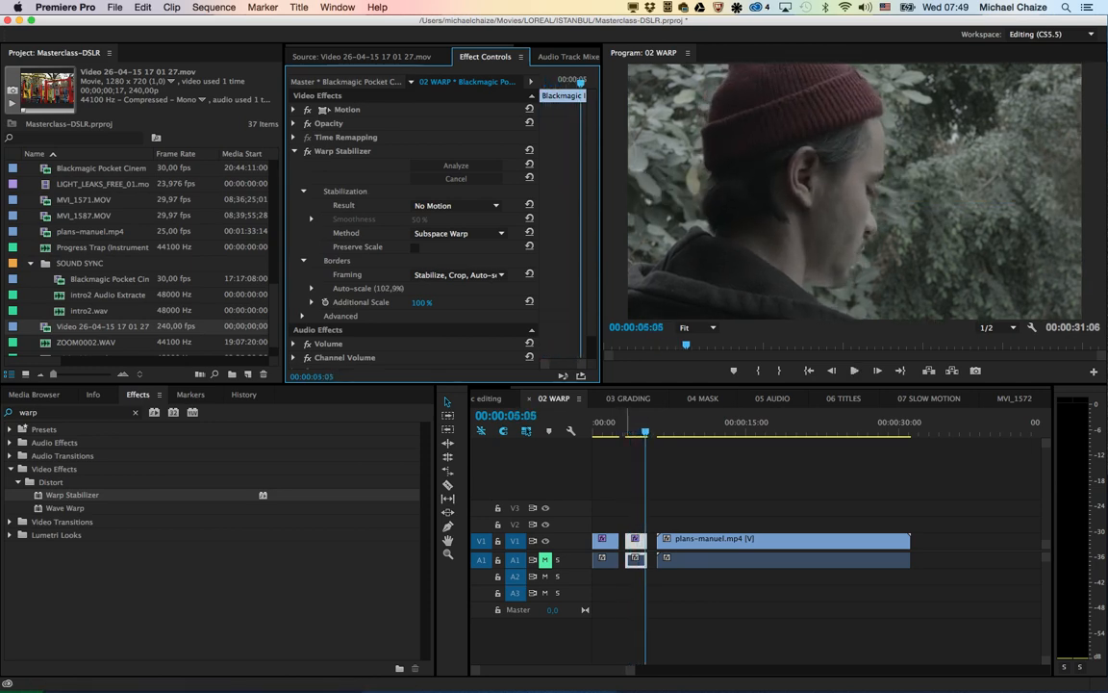
{"action": "left_click", "coordinate": [625, 424]}
{"action": "key", "text": "space"}
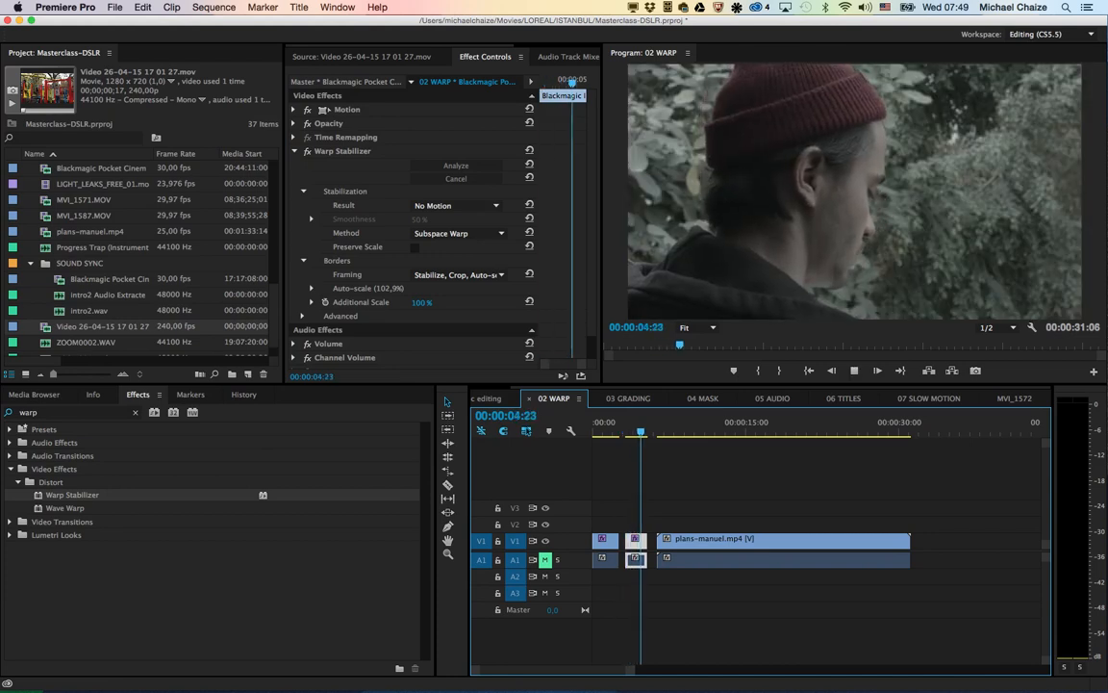
{"action": "key", "text": "space"}
{"action": "left_click", "coordinate": [625, 423]}
{"action": "key", "text": "space"}
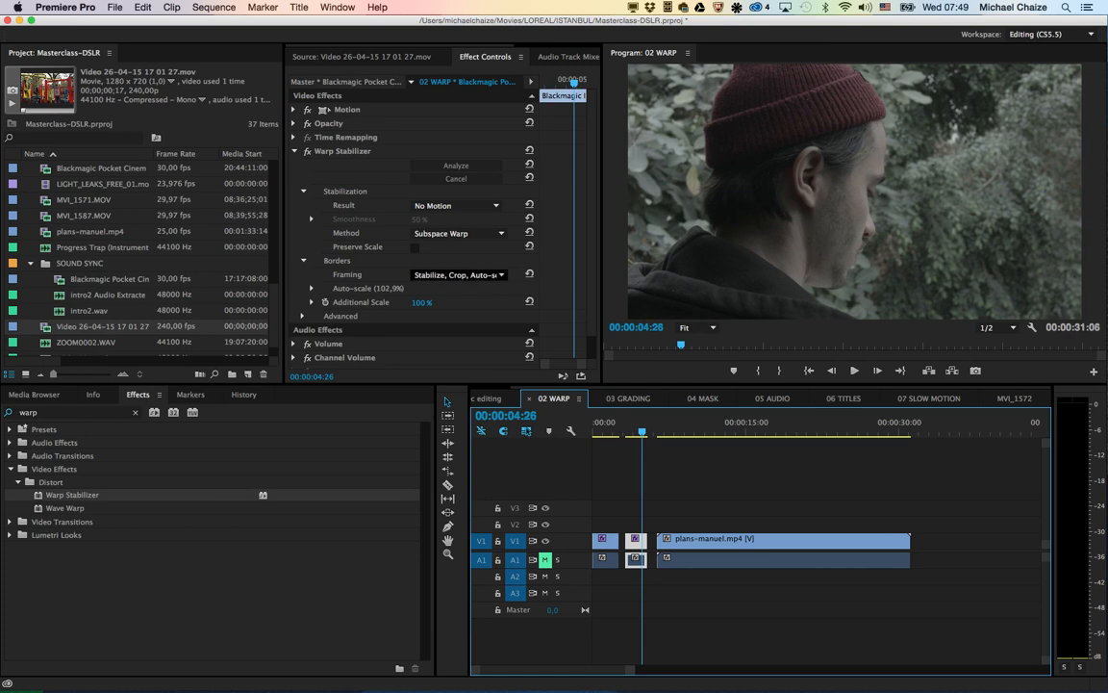
Step: Play the plans-manuel.mp4 clip from its start, and again from about 00:00:19:25 to the sequence end
{"action": "left_click", "coordinate": [659, 424]}
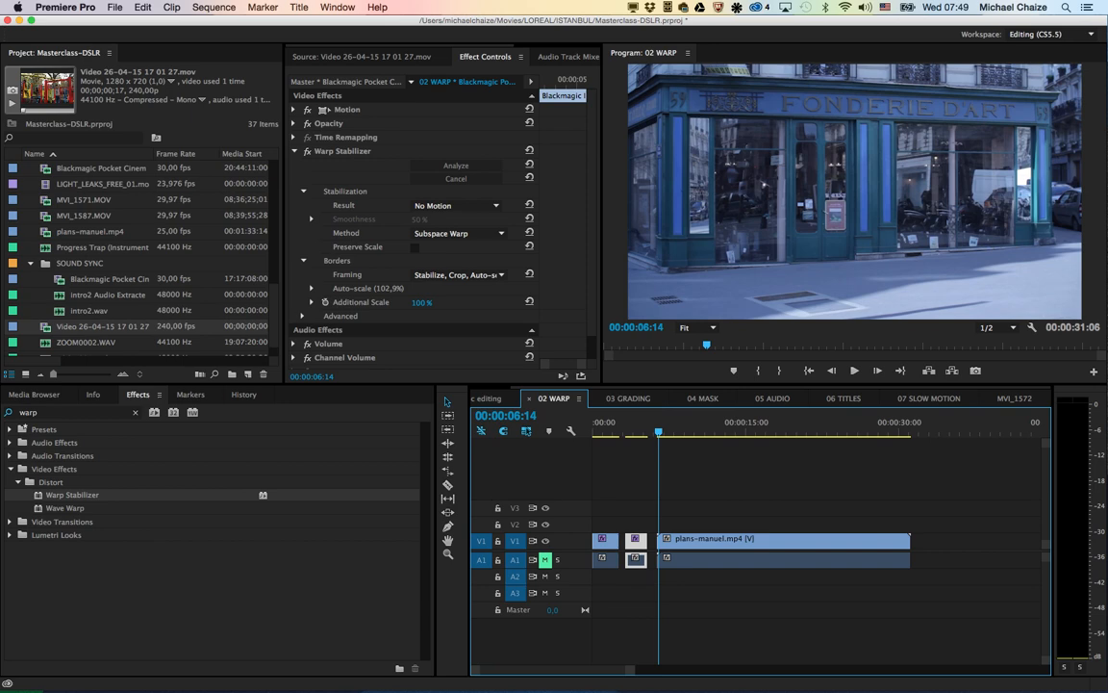
{"action": "key", "text": "space"}
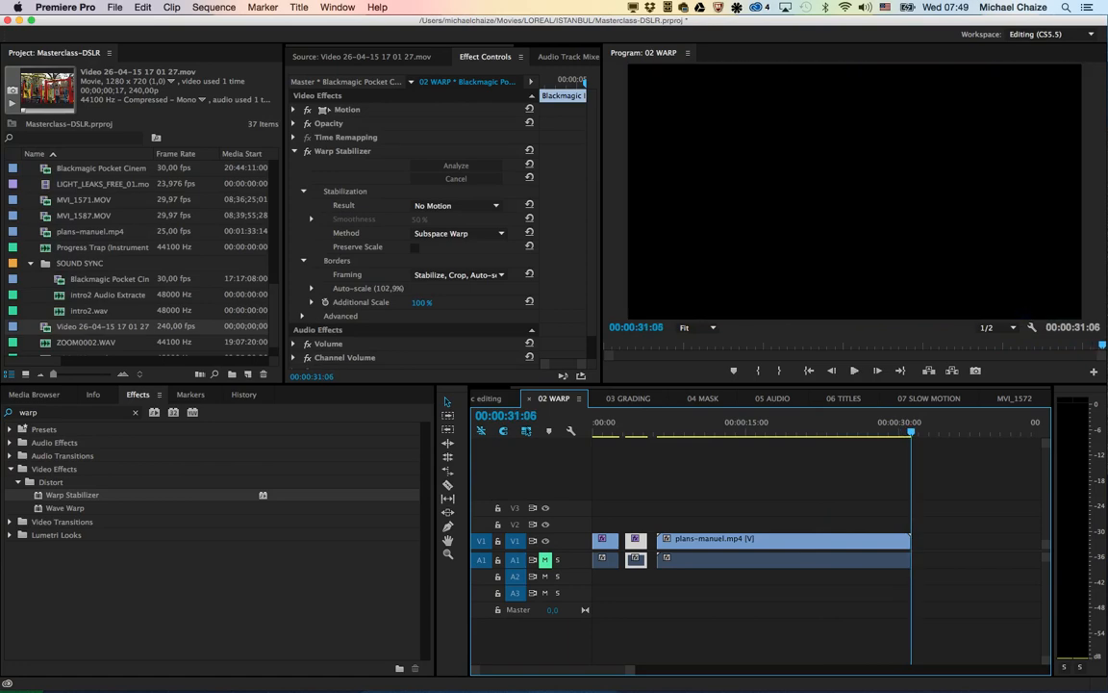
{"action": "left_click", "coordinate": [795, 424]}
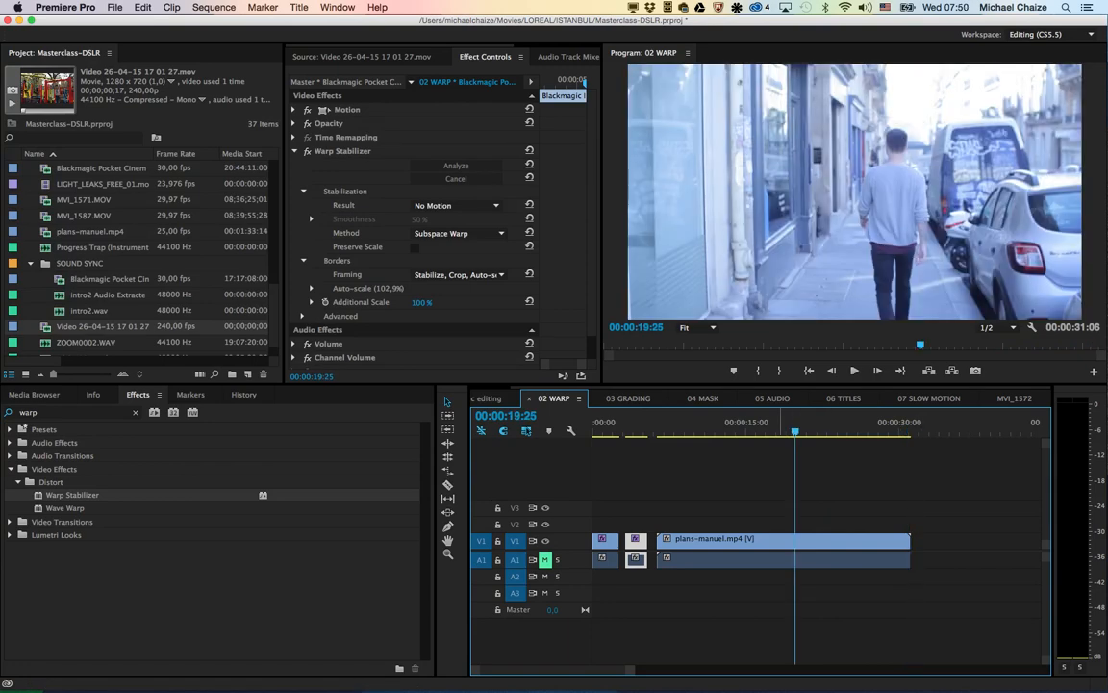
{"action": "key", "text": "space"}
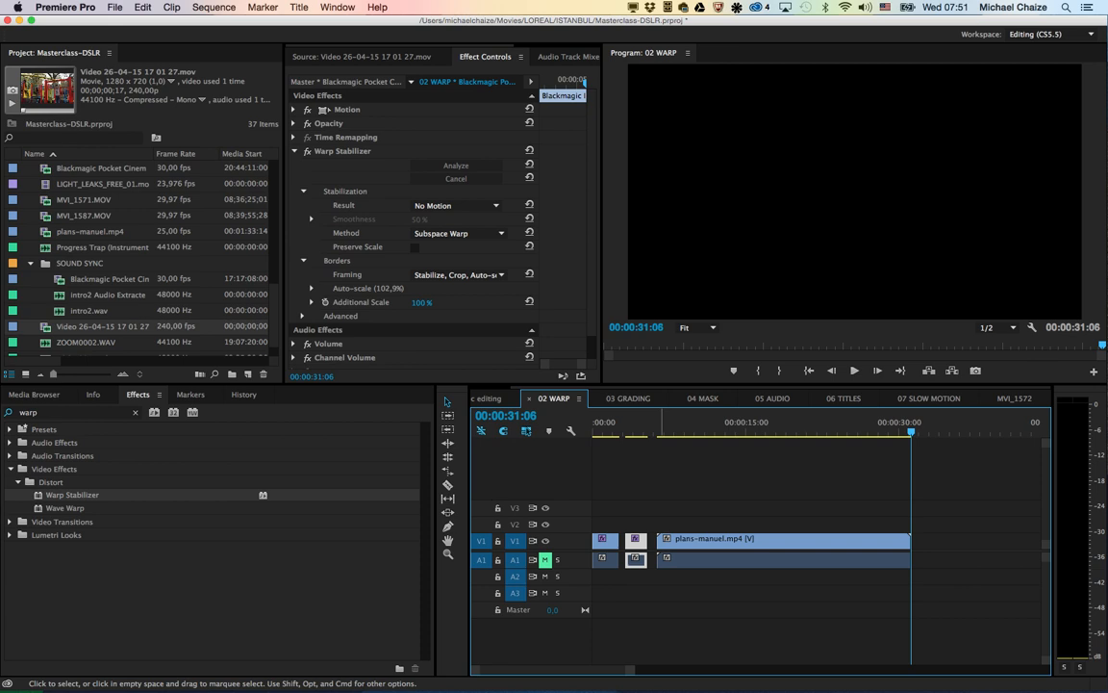
Step: Open the 03 GRADING sequence and move the playhead to its start
{"action": "left_click", "coordinate": [628, 398]}
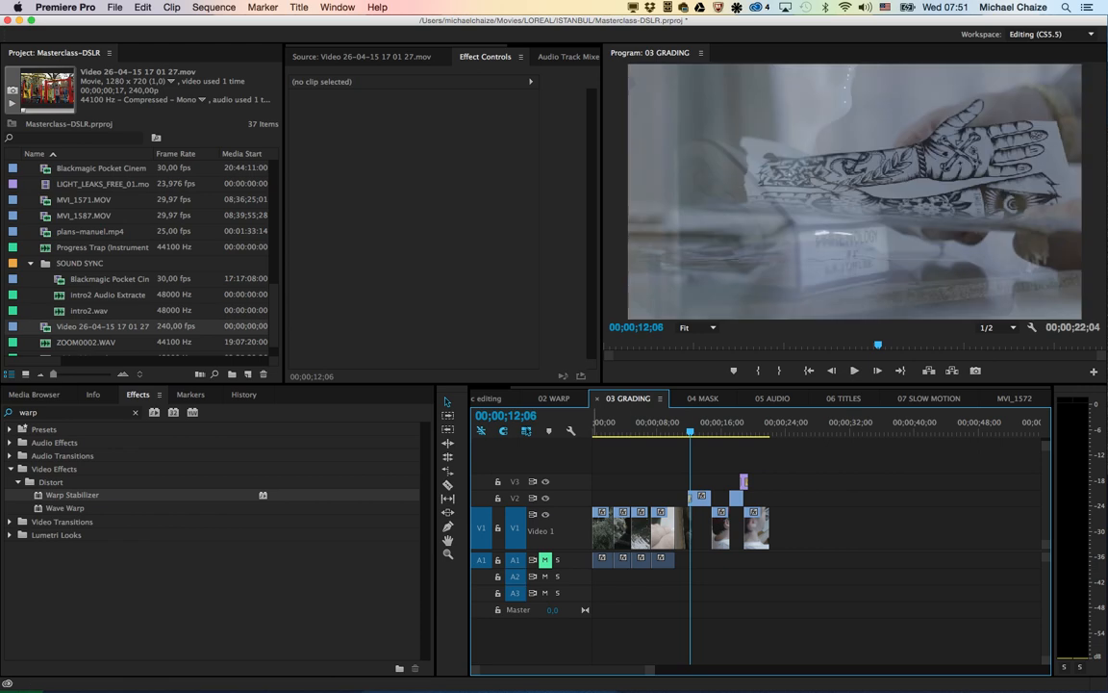
{"action": "key", "text": "Home"}
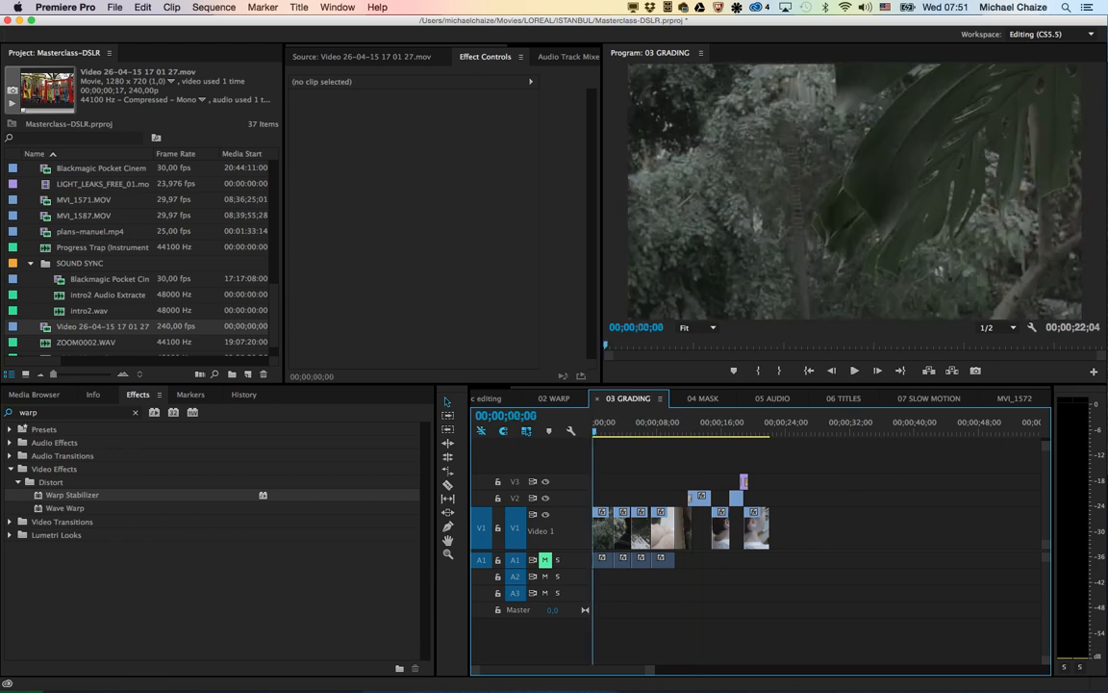
Step: Play the opening of the 03 GRADING sequence and park the playhead at 00;00;03;03 on the second clip
{"action": "key", "text": "space"}
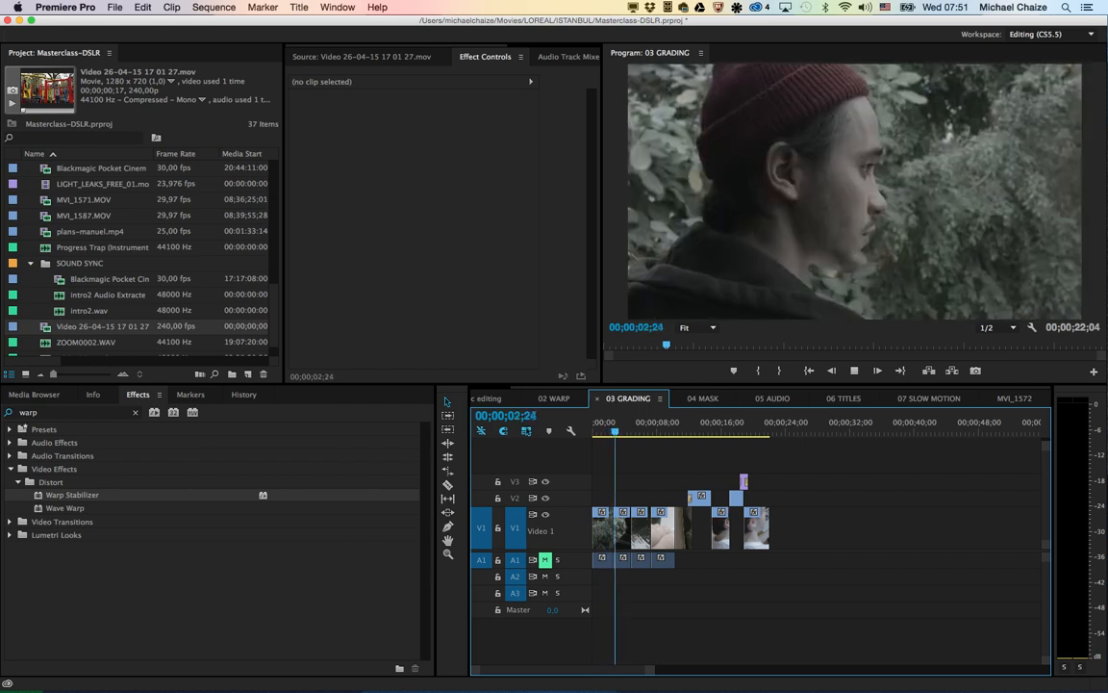
{"action": "key", "text": "space"}
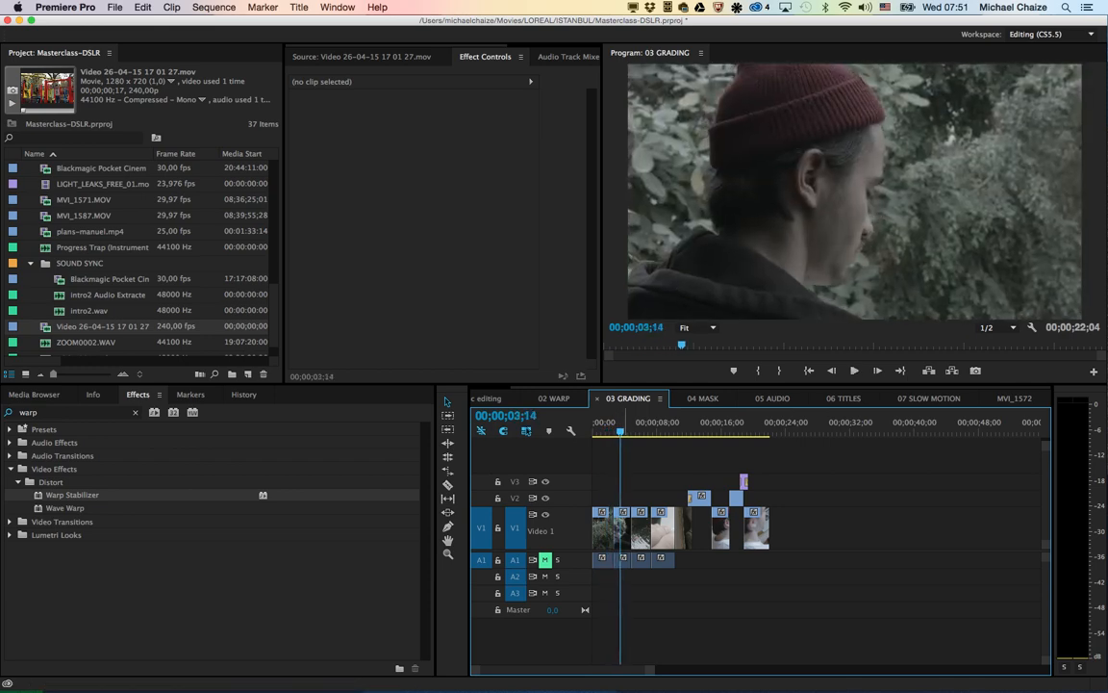
{"action": "left_click_drag", "start_coordinate": [620, 432], "coordinate": [617, 432]}
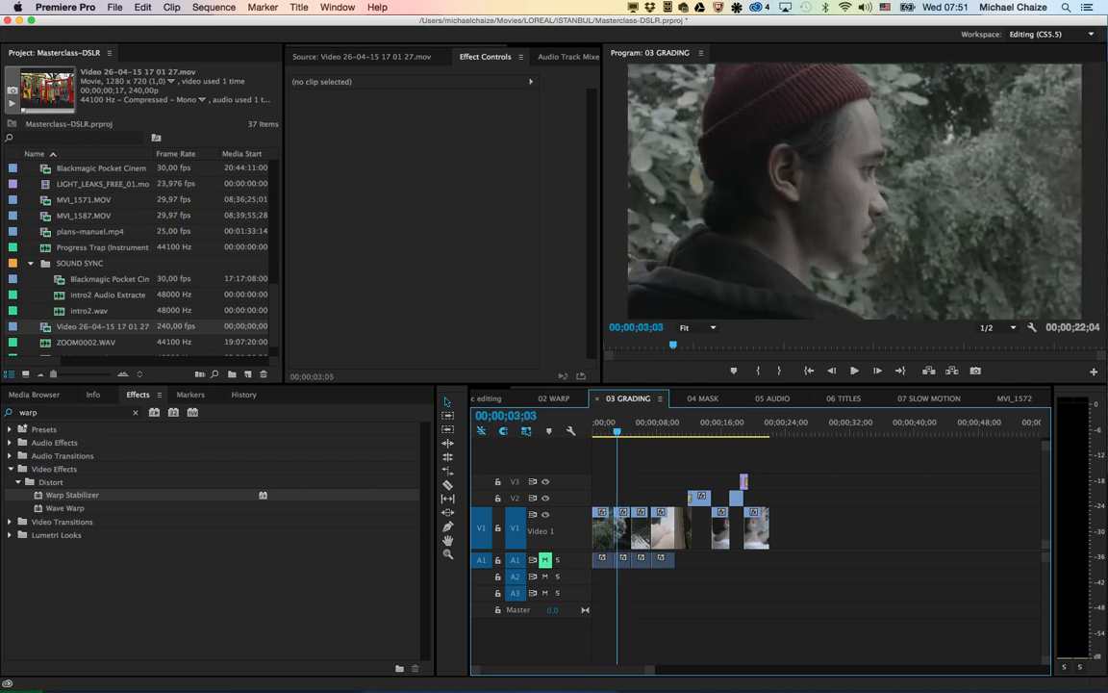
Step: Save the project, open it in Adobe SpeedGrade through Direct Link, and dismiss the AirPlay password request
{"action": "key", "text": "super+s"}
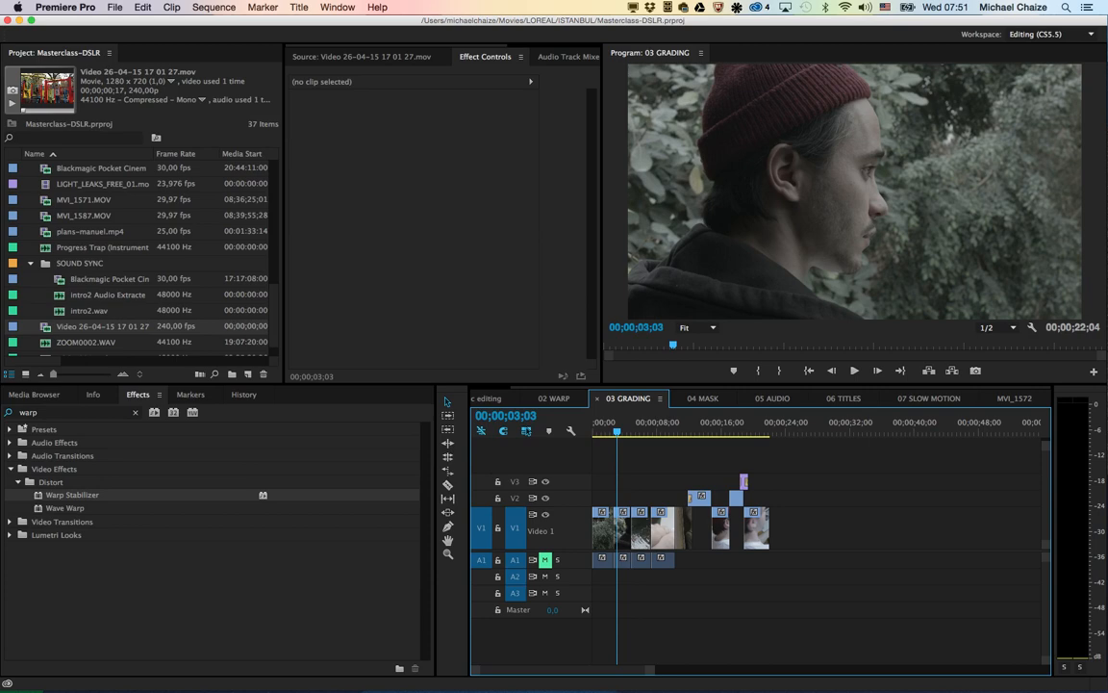
{"action": "left_click", "coordinate": [114, 7]}
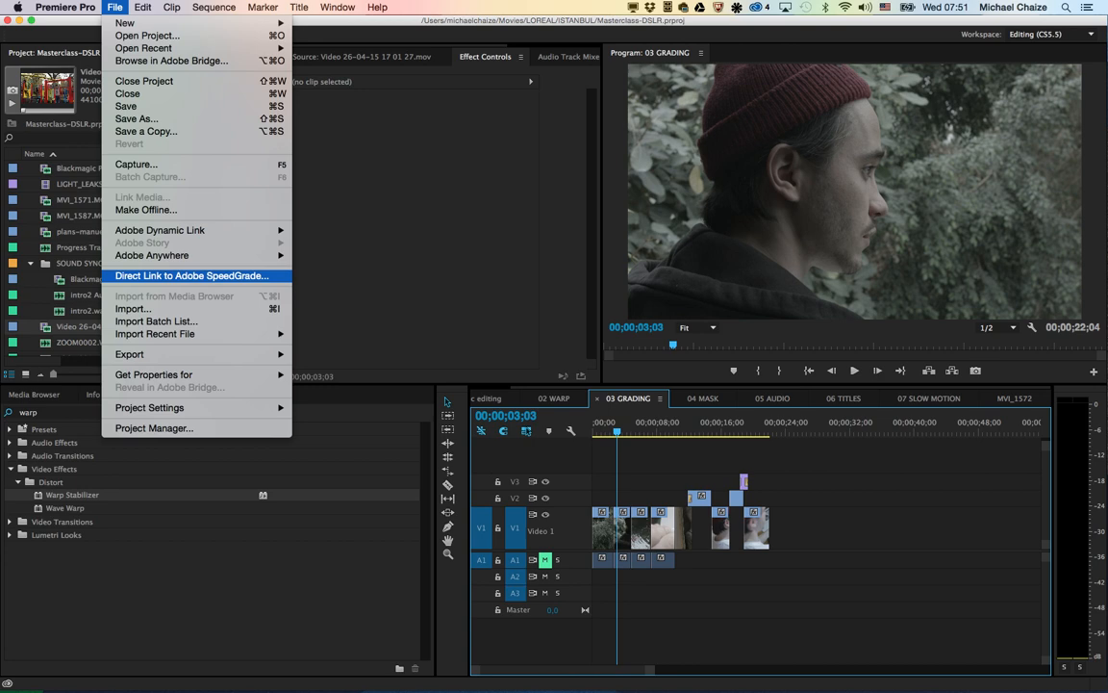
{"action": "left_click", "coordinate": [192, 275]}
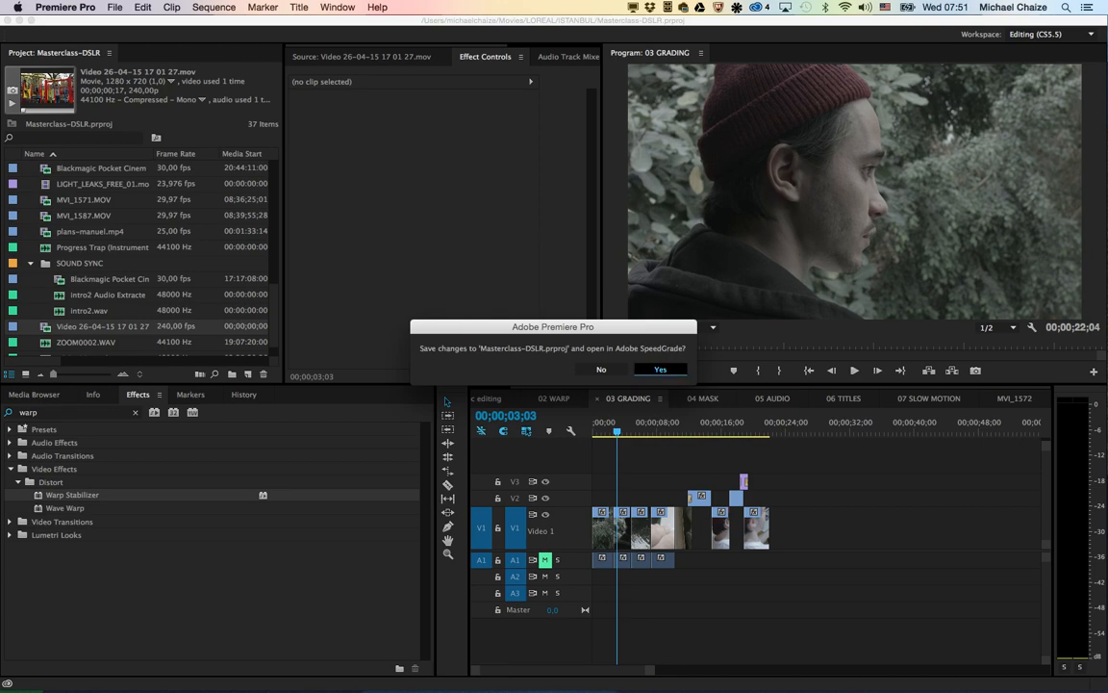
{"action": "key", "text": "Return"}
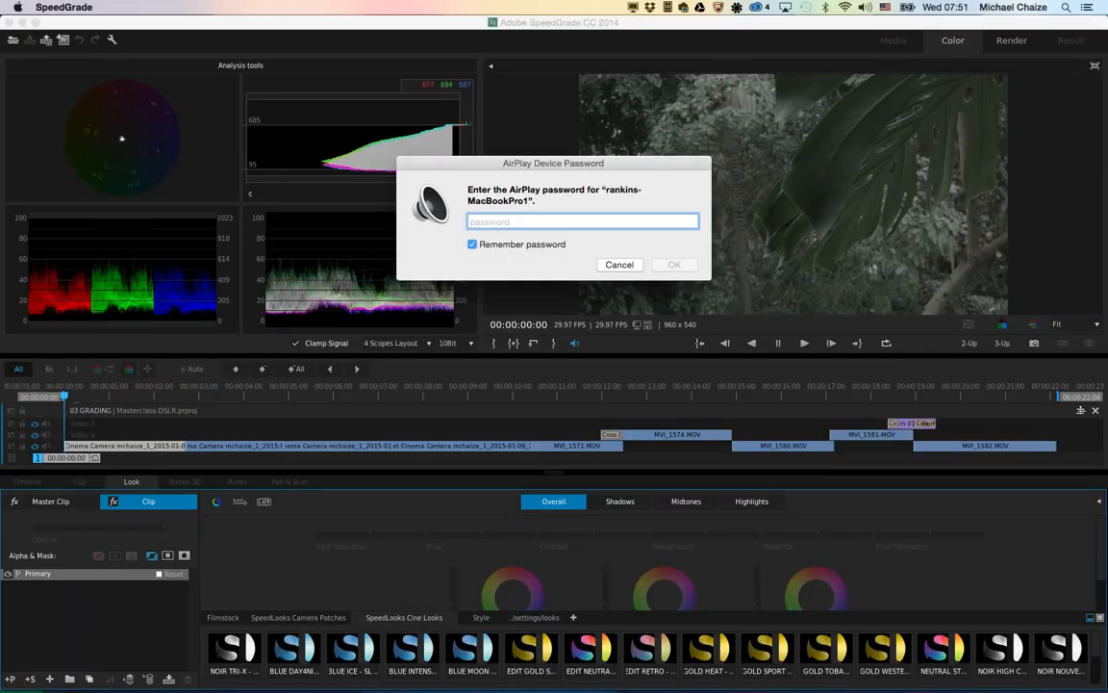
{"action": "key", "text": "Escape"}
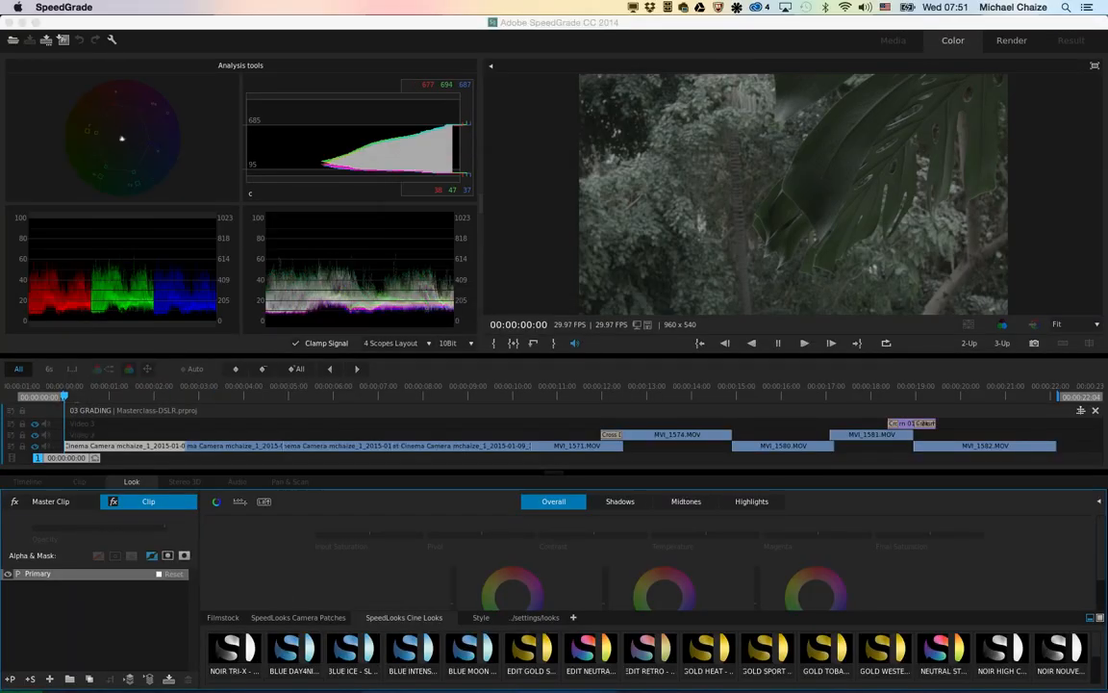
Step: At 00:00:04:25 on the second clip, preview the BMC RAW camera patches and apply the BMC RAW - SL - PROFILE patch
{"action": "mouse_move", "coordinate": [582, 395]}
{"action": "left_mouse_down"}
{"action": "mouse_move", "coordinate": [638, 396]}
{"action": "mouse_move", "coordinate": [600, 395]}
{"action": "left_mouse_up"}
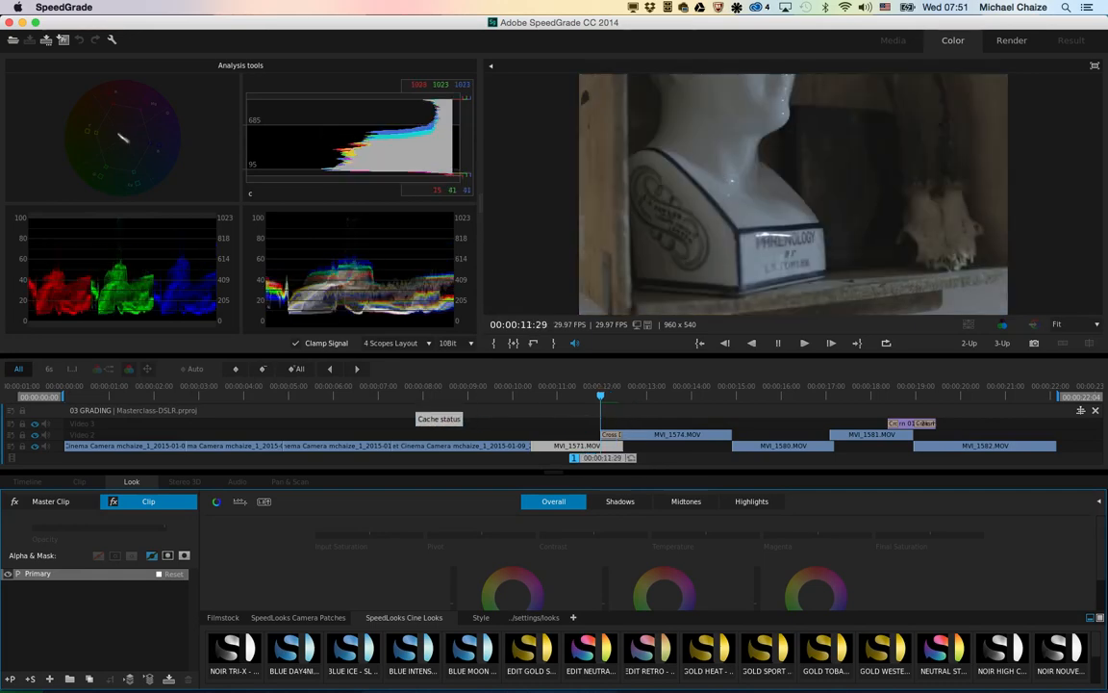
{"action": "left_click", "coordinate": [415, 395]}
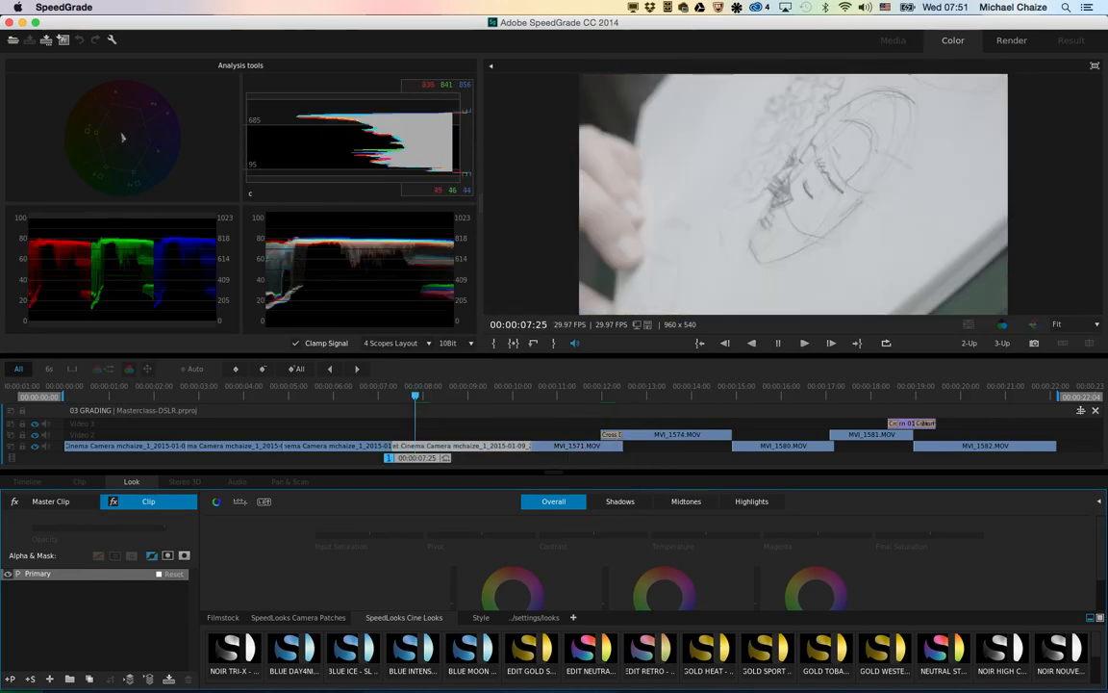
{"action": "left_click_drag", "start_coordinate": [415, 395], "coordinate": [280, 395]}
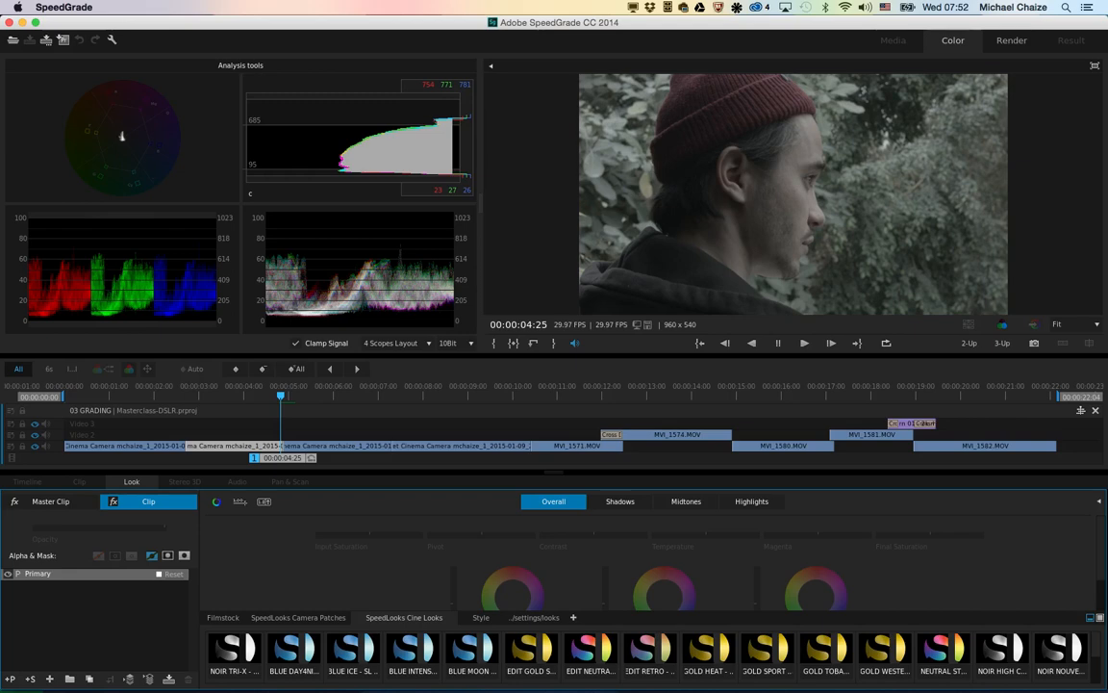
{"action": "left_click", "coordinate": [299, 617]}
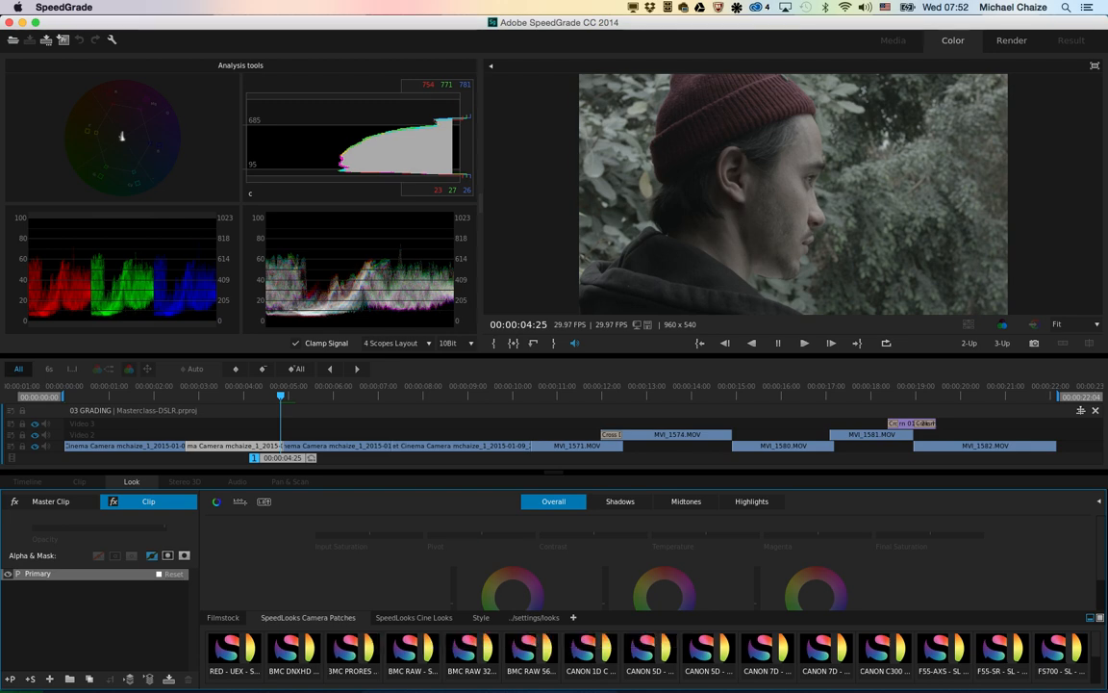
{"action": "left_click", "coordinate": [532, 650]}
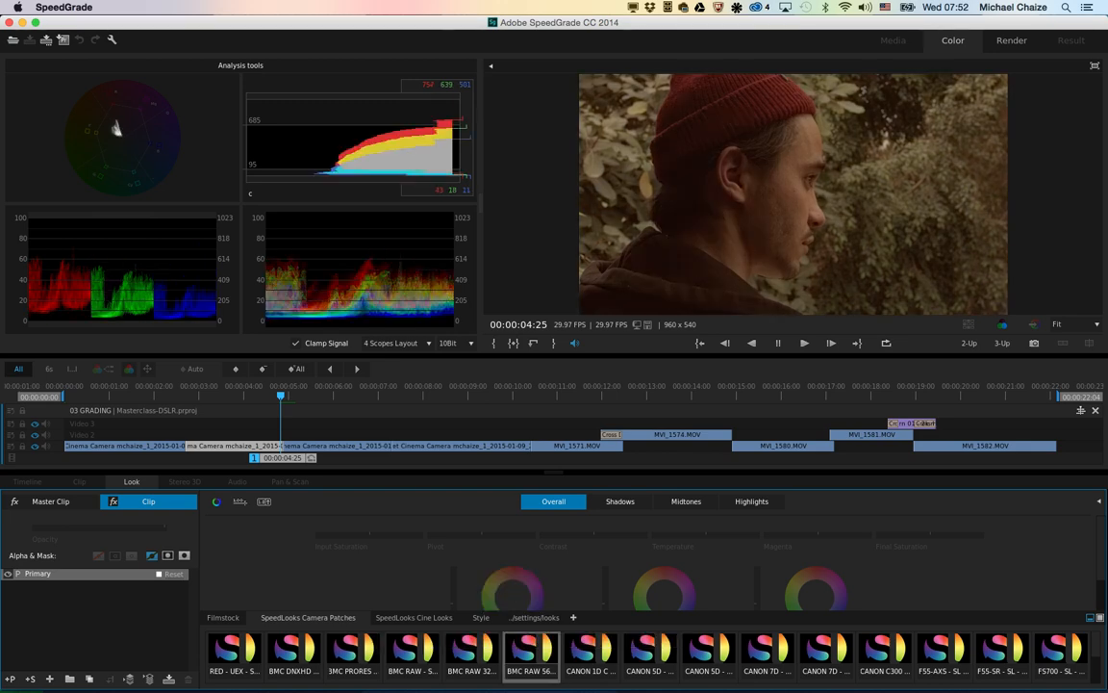
{"action": "left_click", "coordinate": [472, 649]}
{"action": "left_click", "coordinate": [412, 649]}
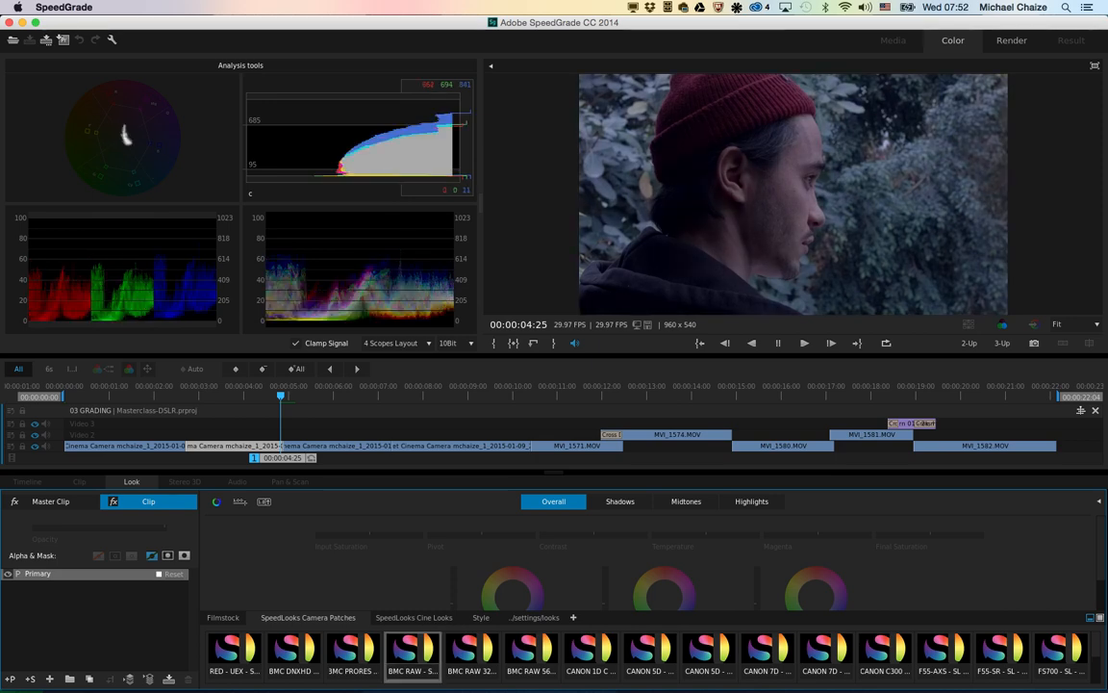
{"action": "double_click", "coordinate": [413, 650]}
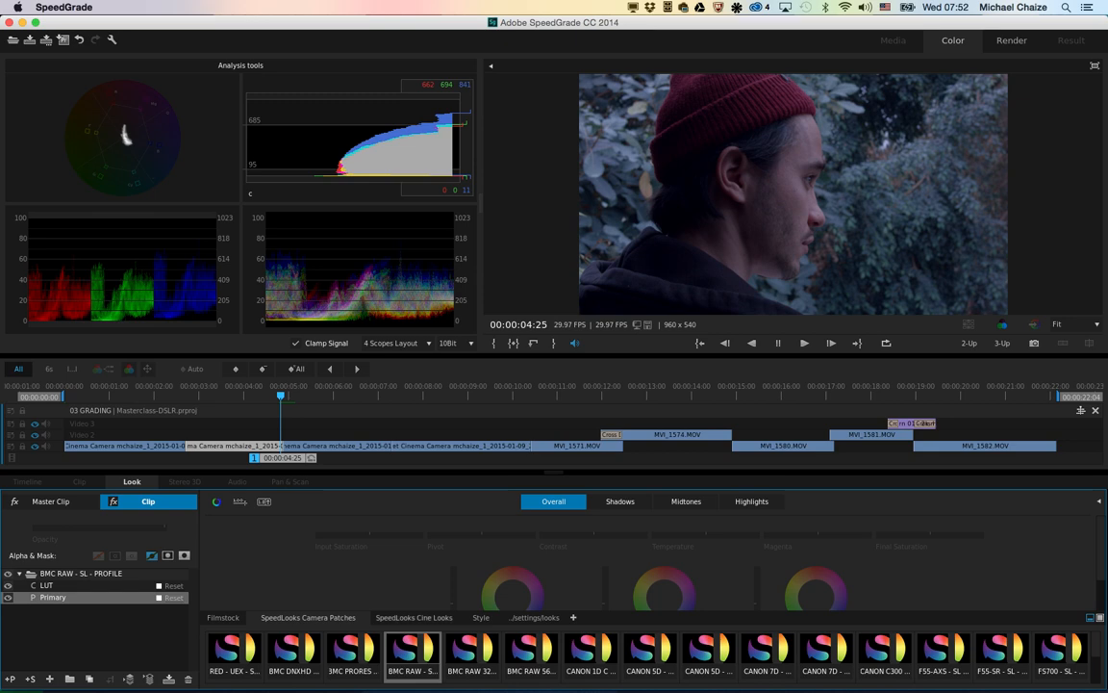
Step: Try the BLUE INTENSE and GOLD HEAT SpeedLooks Cine Looks on the second clip and undo each one
{"action": "left_click", "coordinate": [409, 617]}
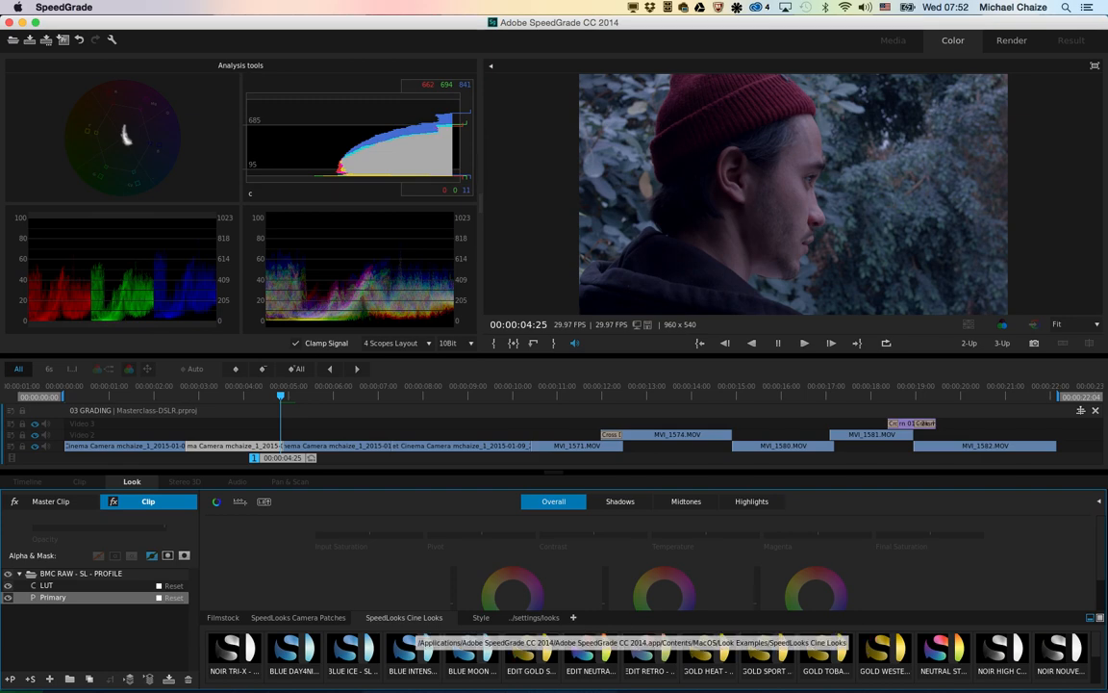
{"action": "left_click", "coordinate": [414, 647]}
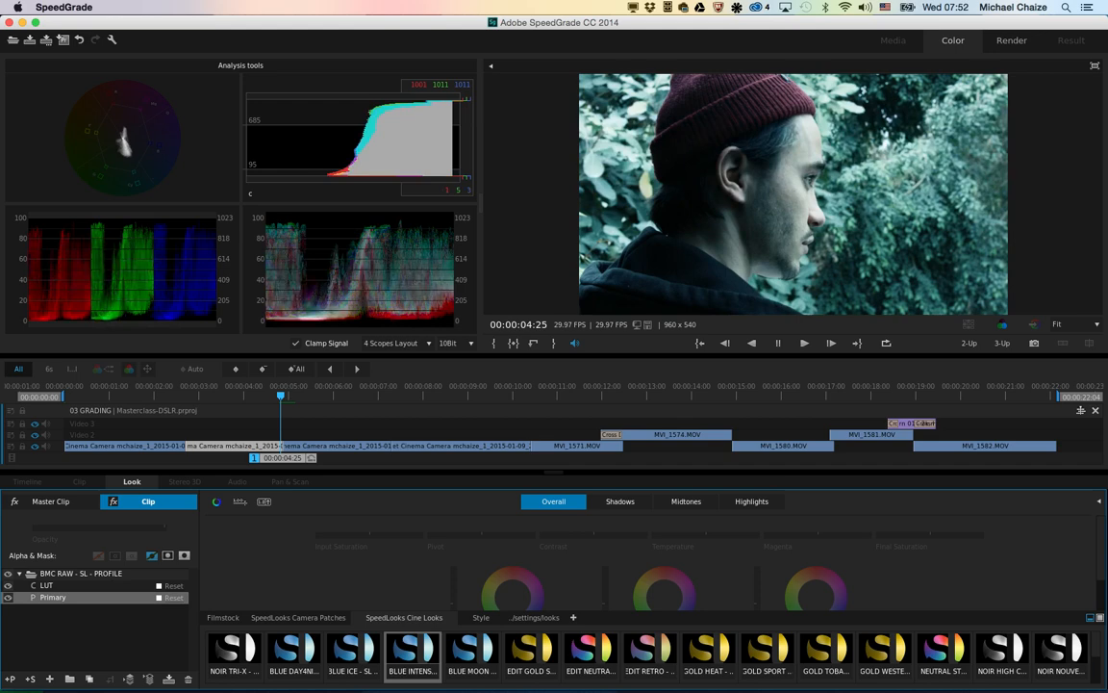
{"action": "double_click", "coordinate": [413, 648]}
{"action": "key", "text": "super+z"}
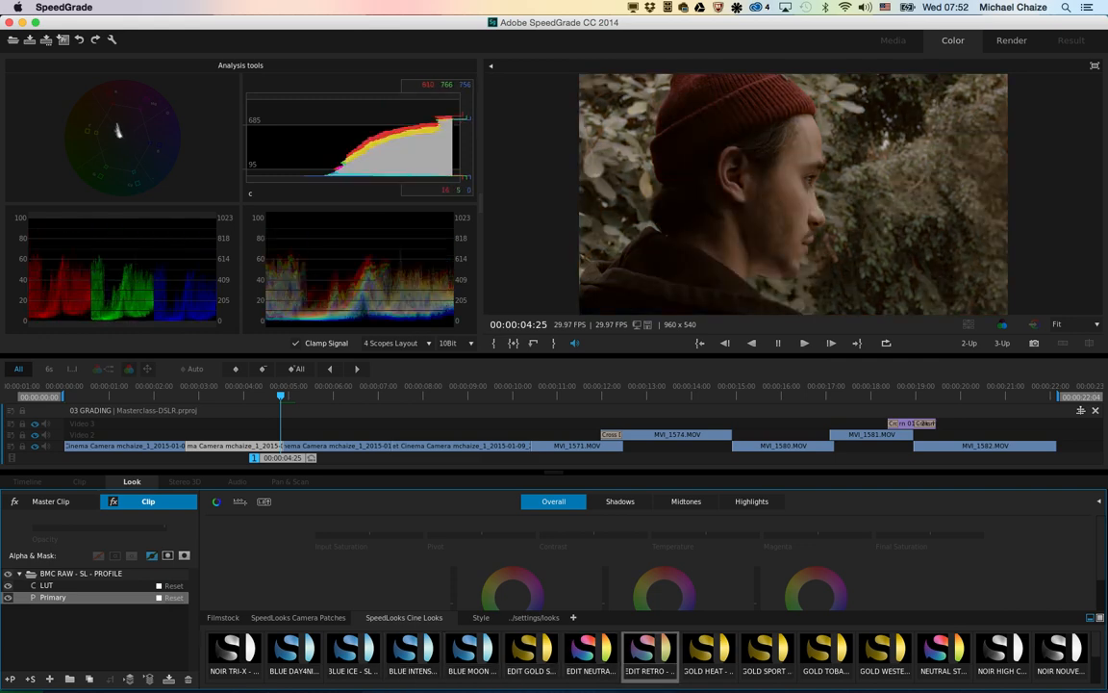
{"action": "left_click", "coordinate": [708, 652]}
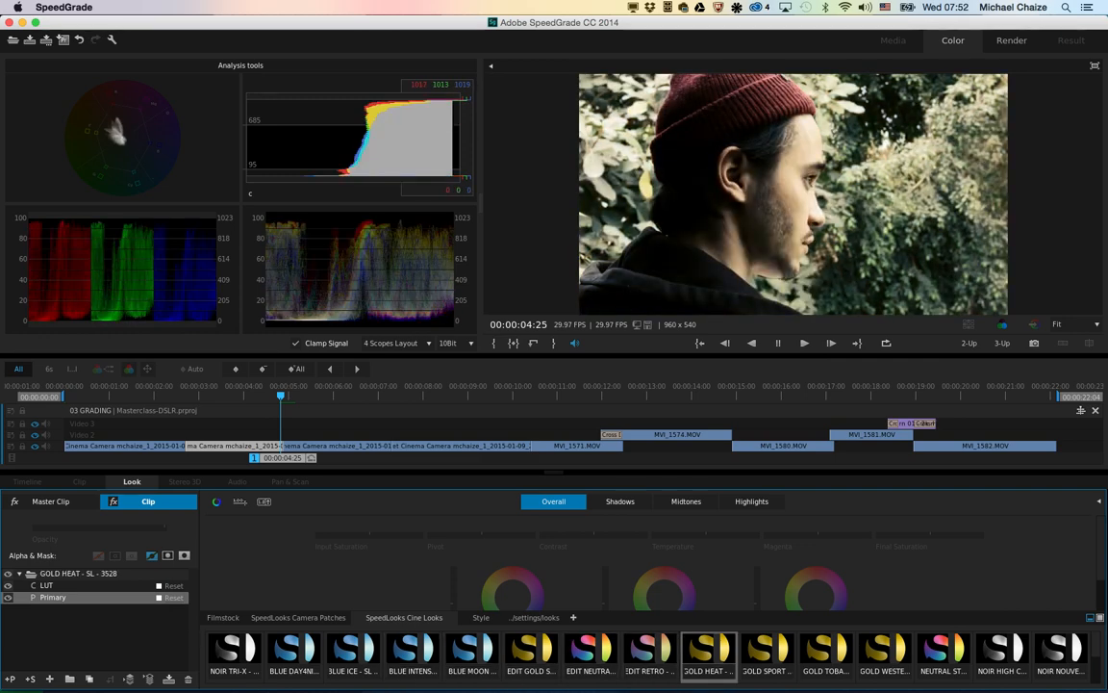
{"action": "key", "text": "super+z"}
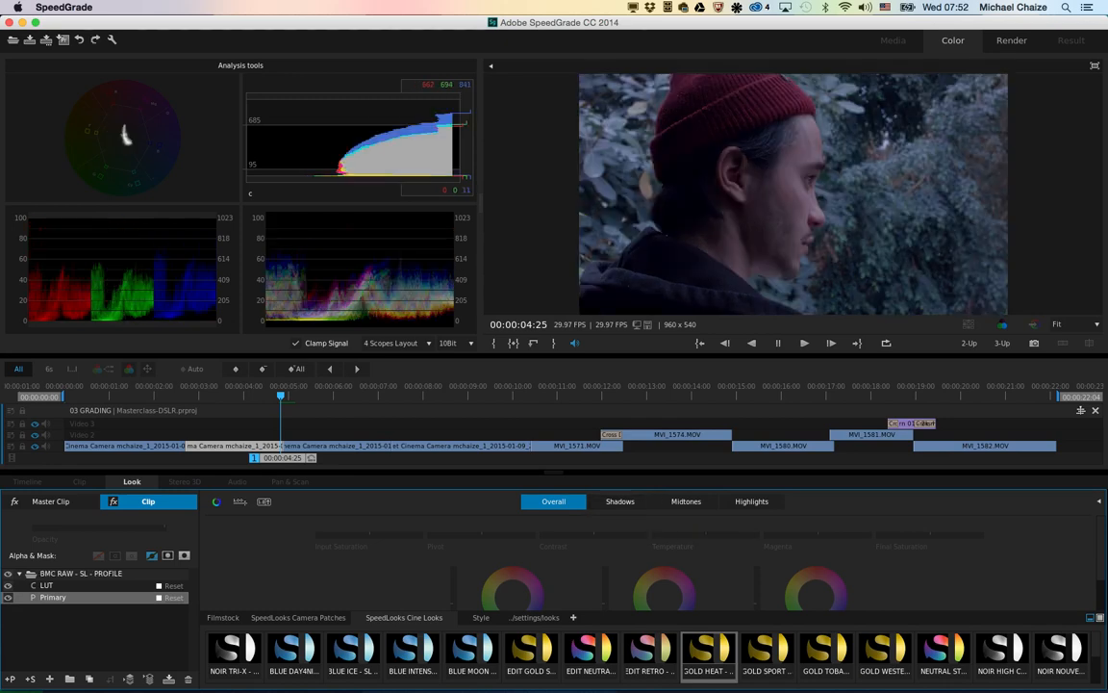
Step: On the clip's Primary layer, slightly raise the overall contrast and offset, and shift the shadows' offset colour toward blue
{"action": "left_click_drag", "start_coordinate": [553, 472], "coordinate": [553, 421]}
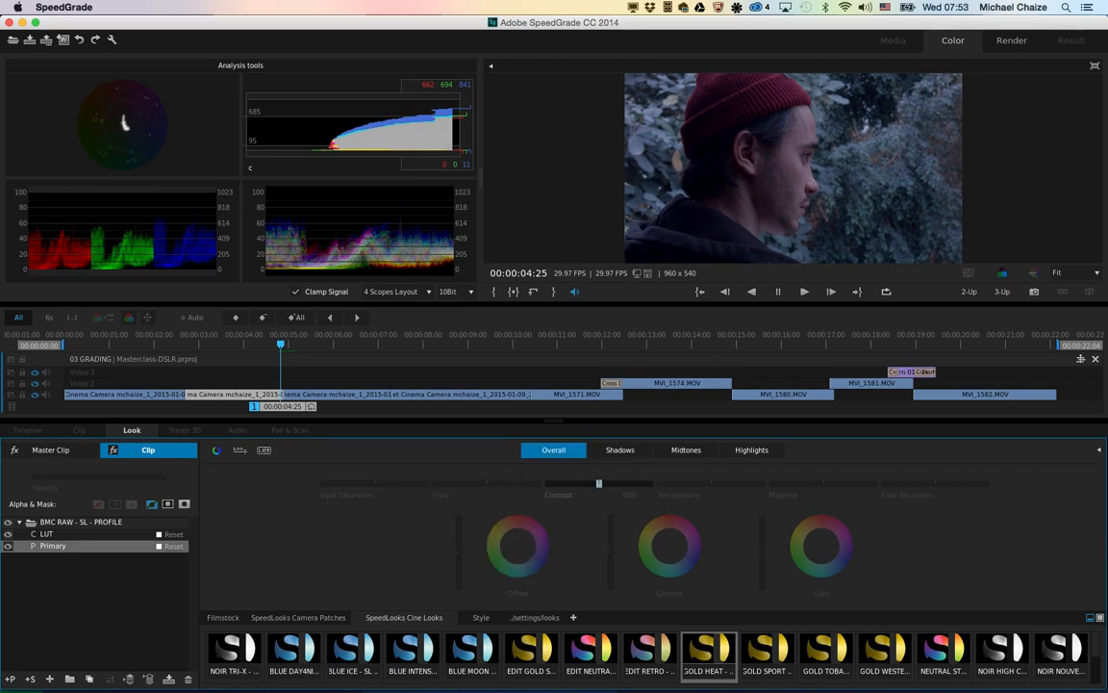
{"action": "left_click_drag", "start_coordinate": [599, 483], "coordinate": [602, 483]}
{"action": "mouse_move", "coordinate": [458, 551]}
{"action": "left_mouse_down"}
{"action": "mouse_move", "coordinate": [459, 519]}
{"action": "mouse_move", "coordinate": [458, 560]}
{"action": "mouse_move", "coordinate": [459, 549]}
{"action": "left_mouse_up"}
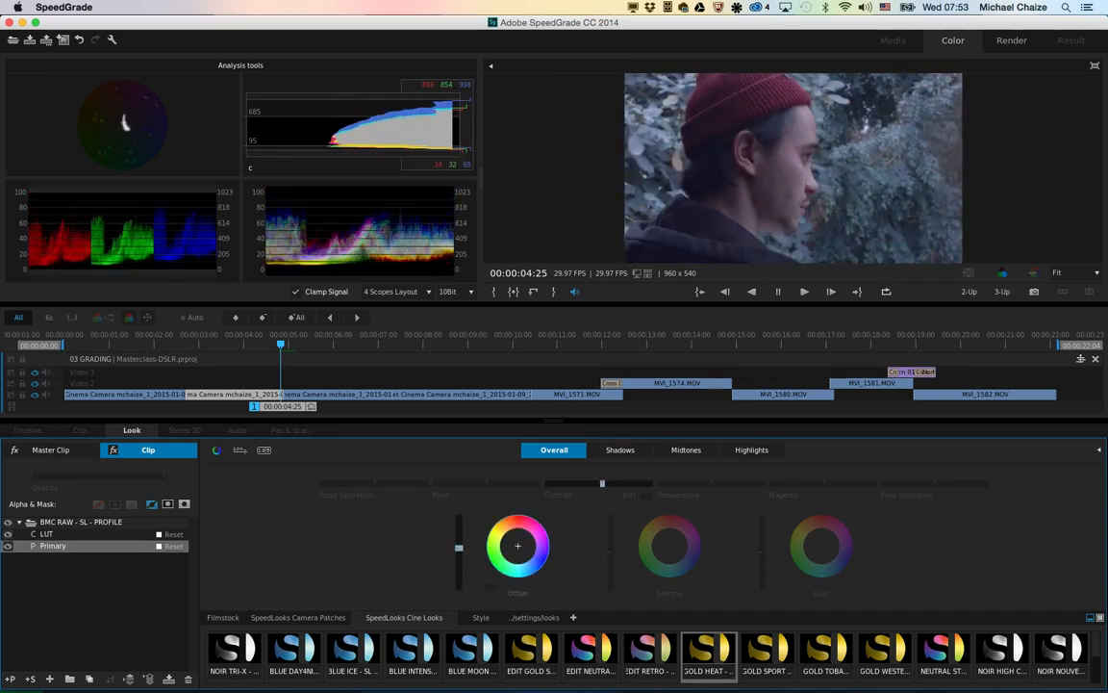
{"action": "left_click", "coordinate": [620, 450]}
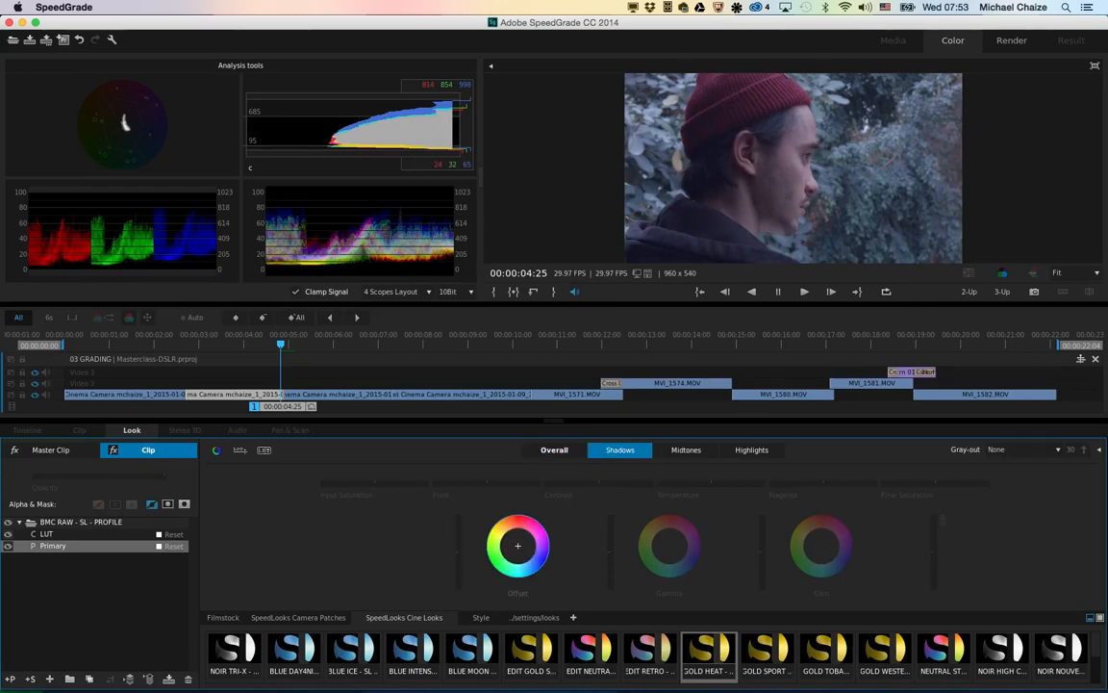
{"action": "left_click_drag", "start_coordinate": [518, 545], "coordinate": [519, 546]}
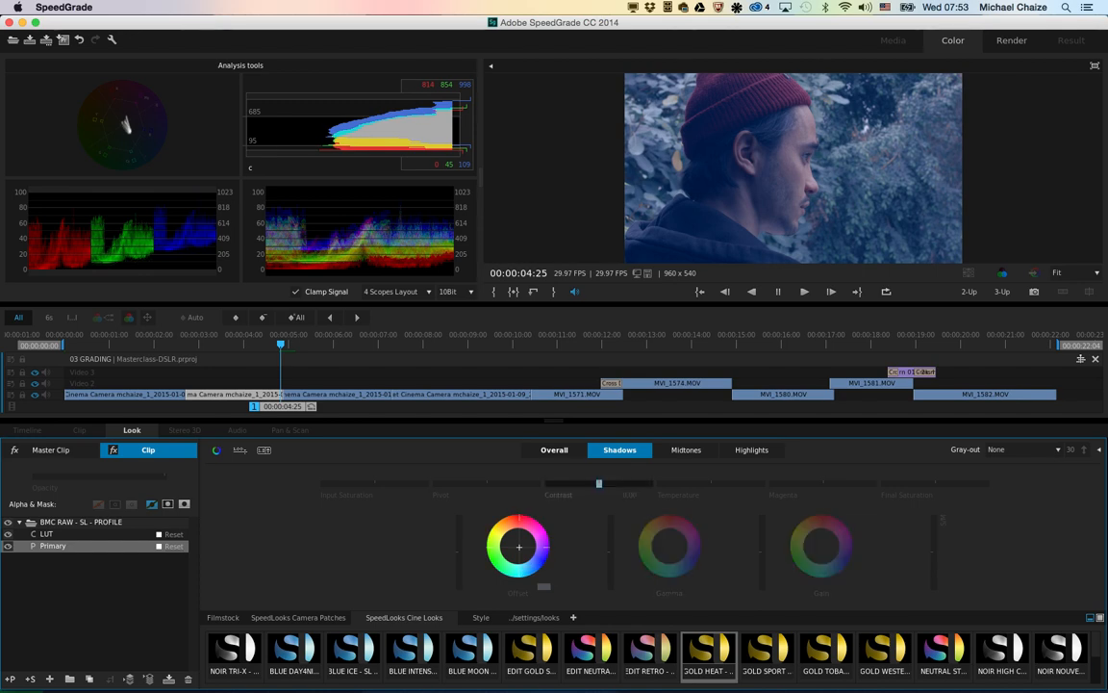
Step: Look through the grading controls for the Midtones, Highlights and Overall ranges, and return to Shadows
{"action": "left_click", "coordinate": [686, 450]}
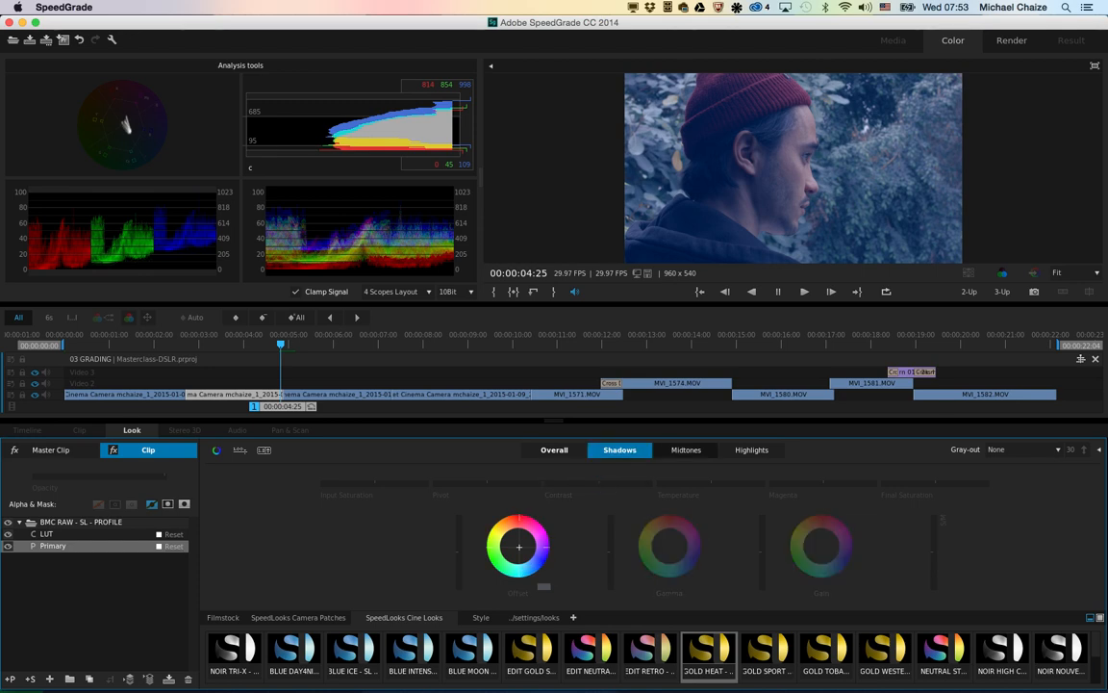
{"action": "left_click", "coordinate": [751, 450]}
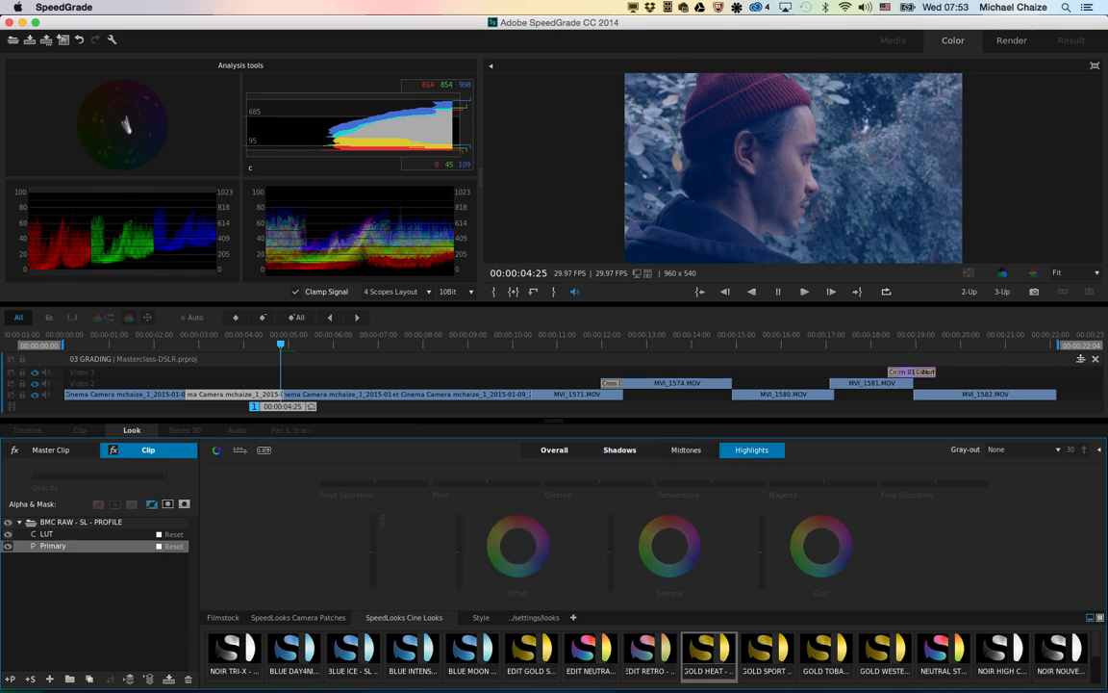
{"action": "left_click", "coordinate": [619, 451]}
{"action": "left_click", "coordinate": [554, 450]}
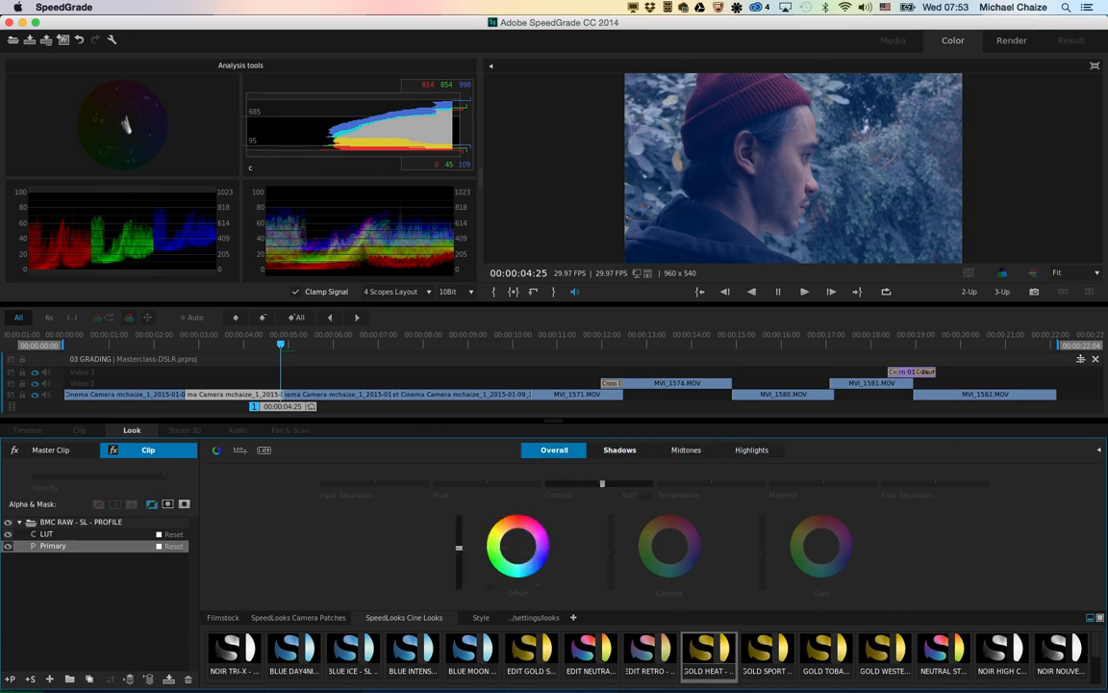
{"action": "left_click", "coordinate": [619, 450]}
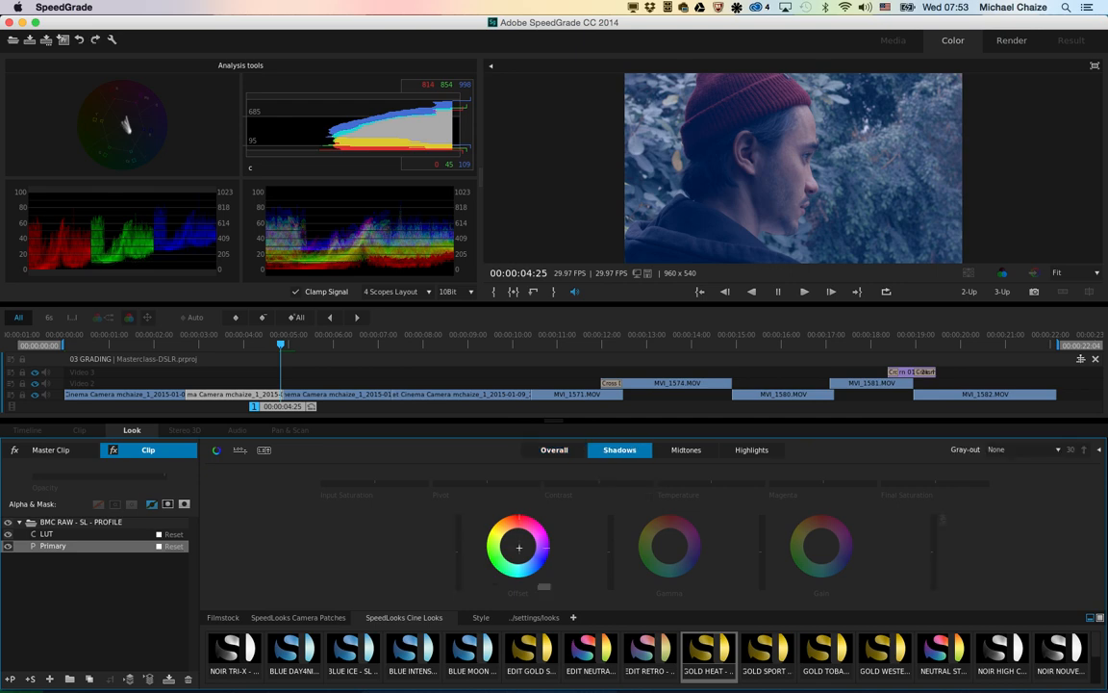
{"action": "left_click", "coordinate": [685, 450]}
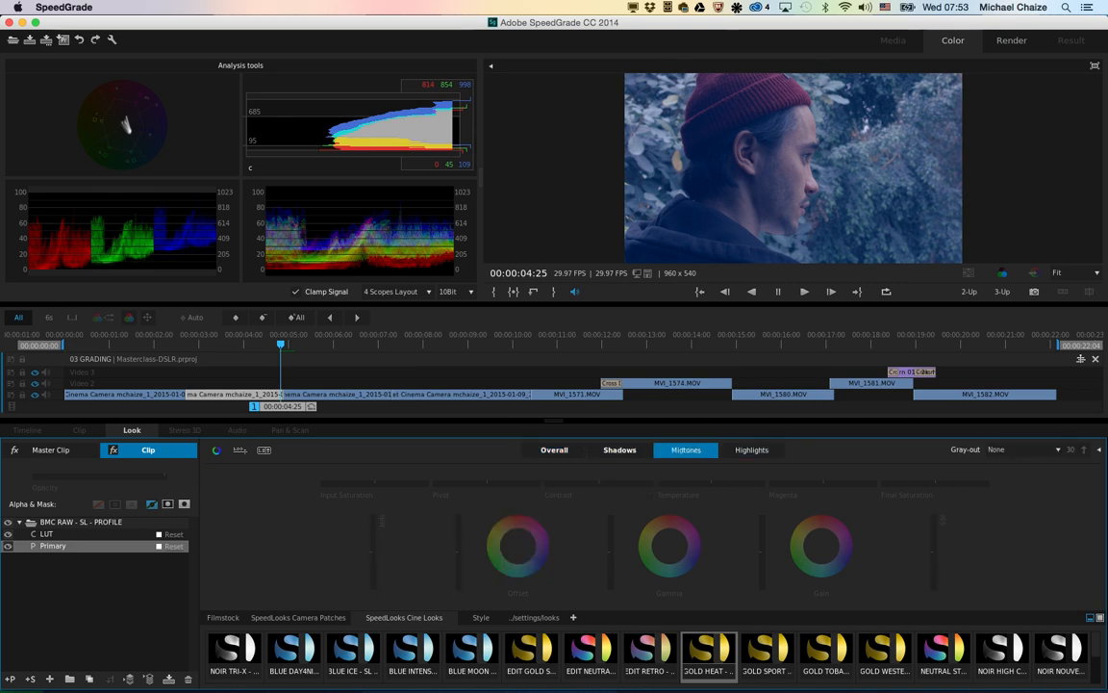
{"action": "left_click", "coordinate": [620, 451]}
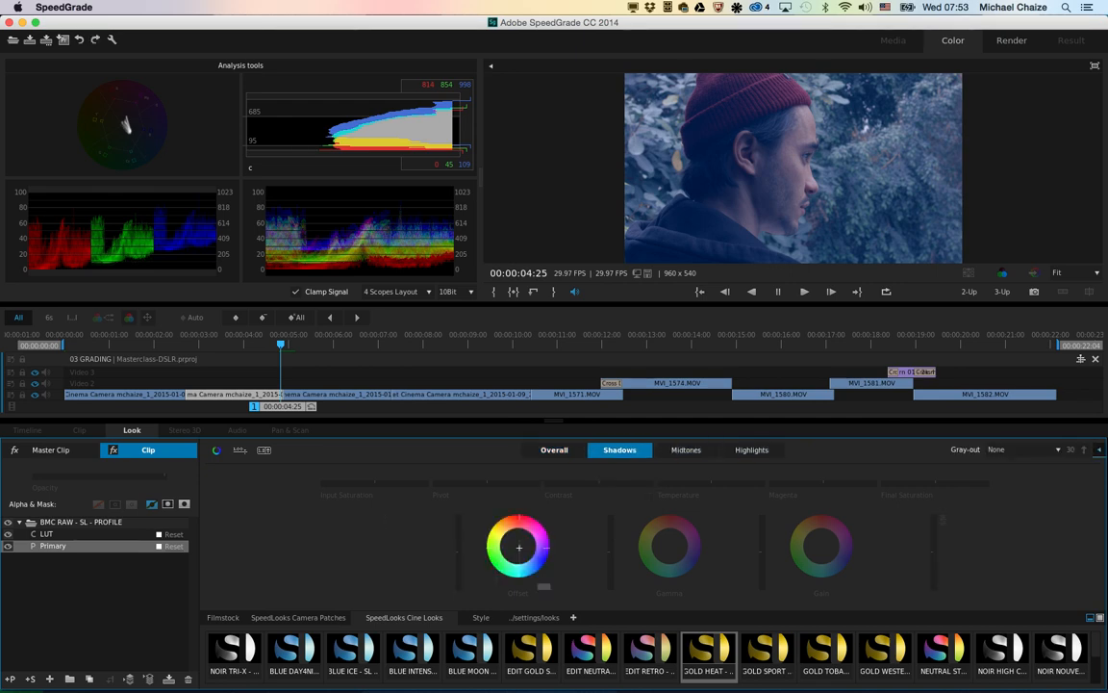
Step: Load the indy snapshot as a side-by-side reference and match the second clip's look to it
{"action": "left_click", "coordinate": [1098, 451]}
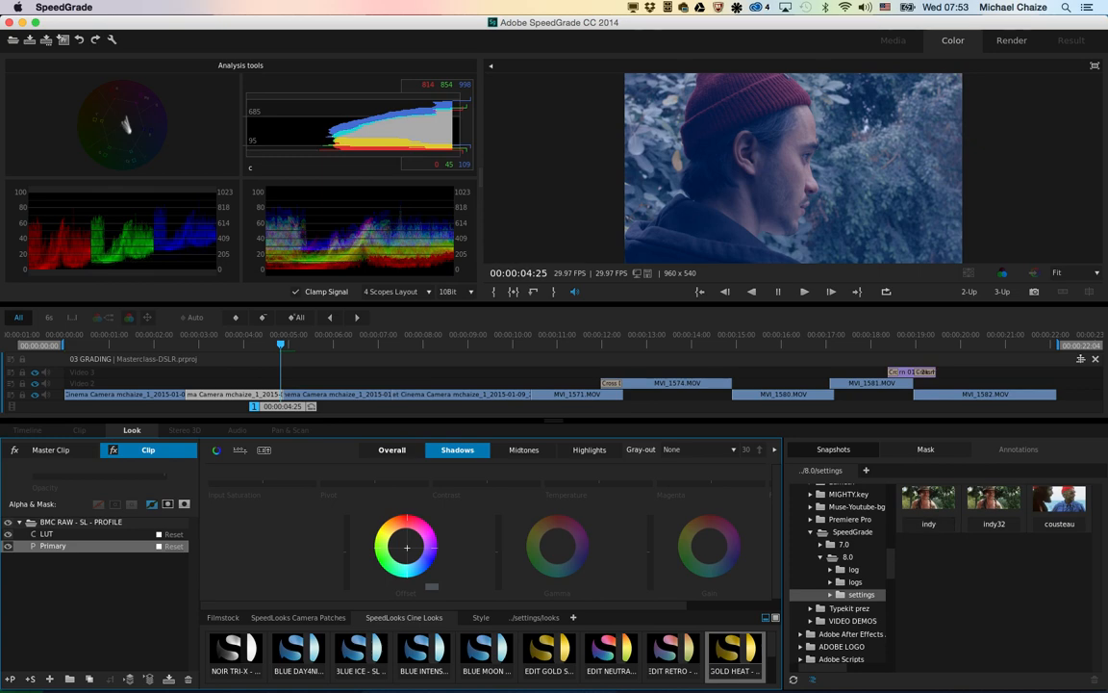
{"action": "double_click", "coordinate": [928, 500]}
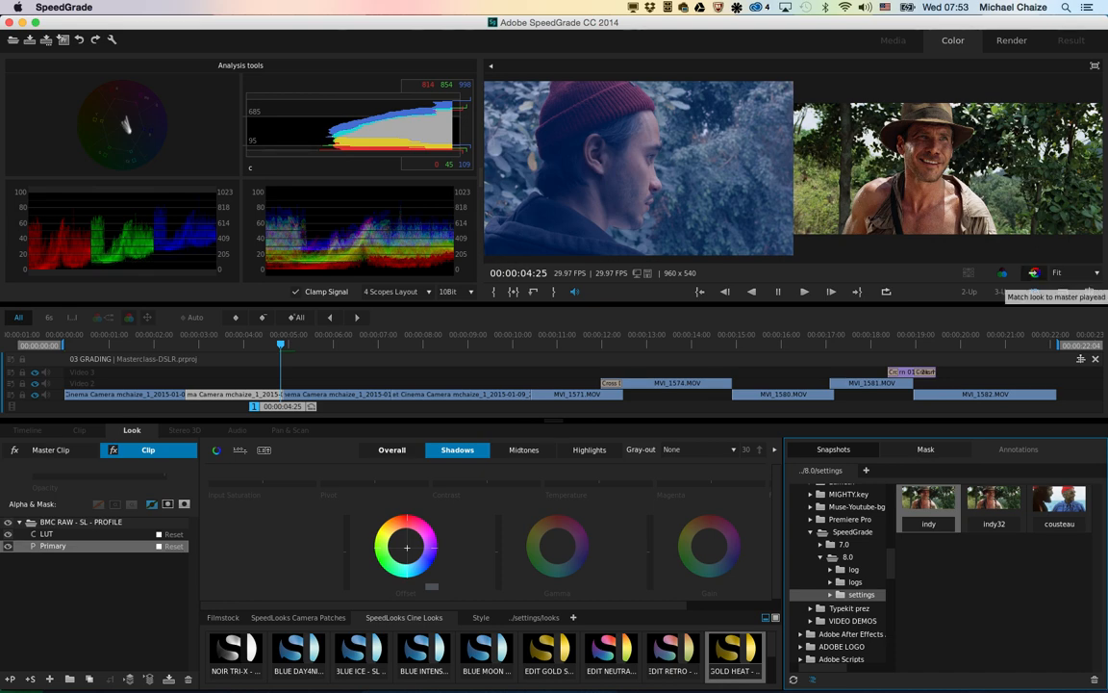
{"action": "left_click", "coordinate": [1034, 273]}
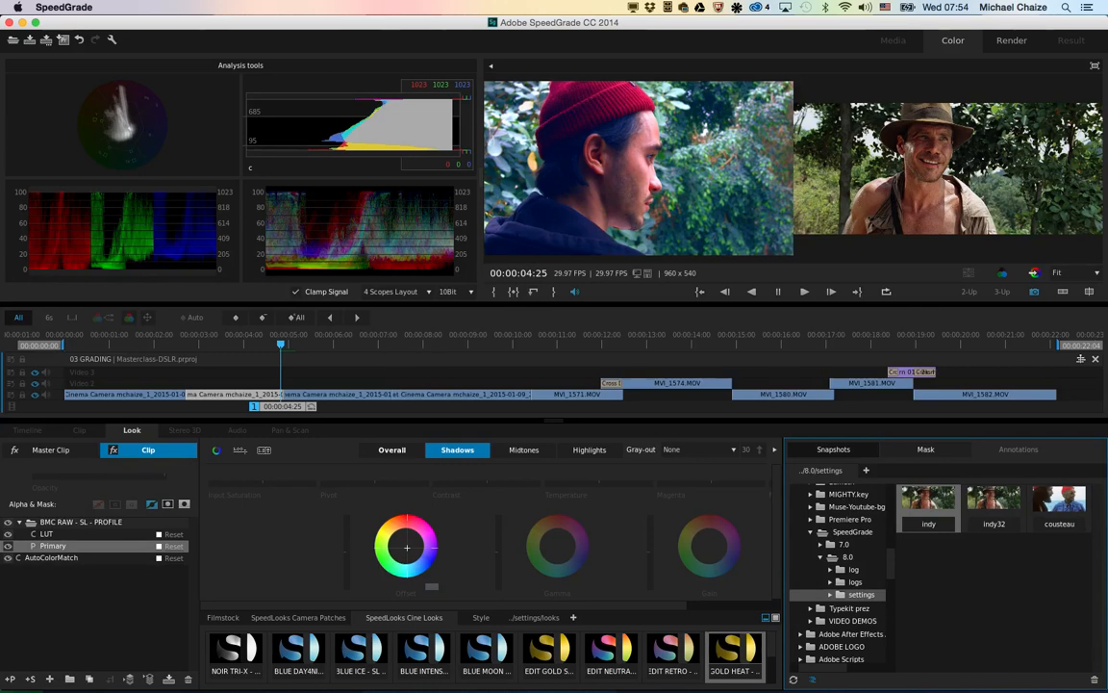
Step: Turn off the snapshot comparison and show the graded second clip beside the first clip in a 2-Up view
{"action": "left_click", "coordinate": [1034, 292]}
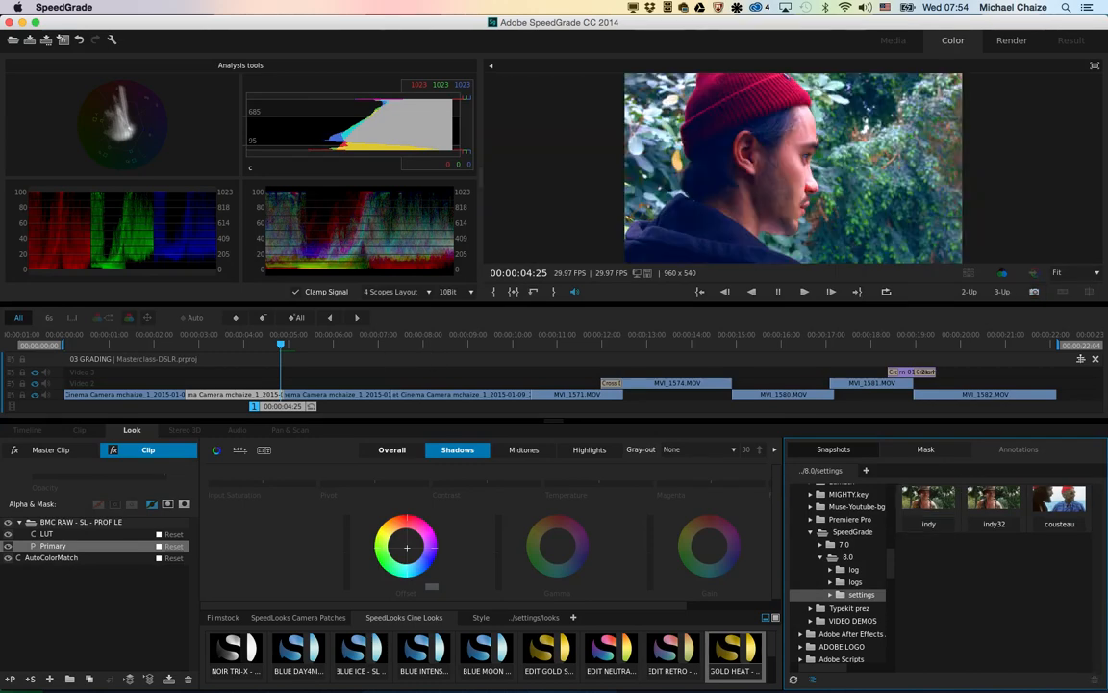
{"action": "left_click", "coordinate": [968, 292]}
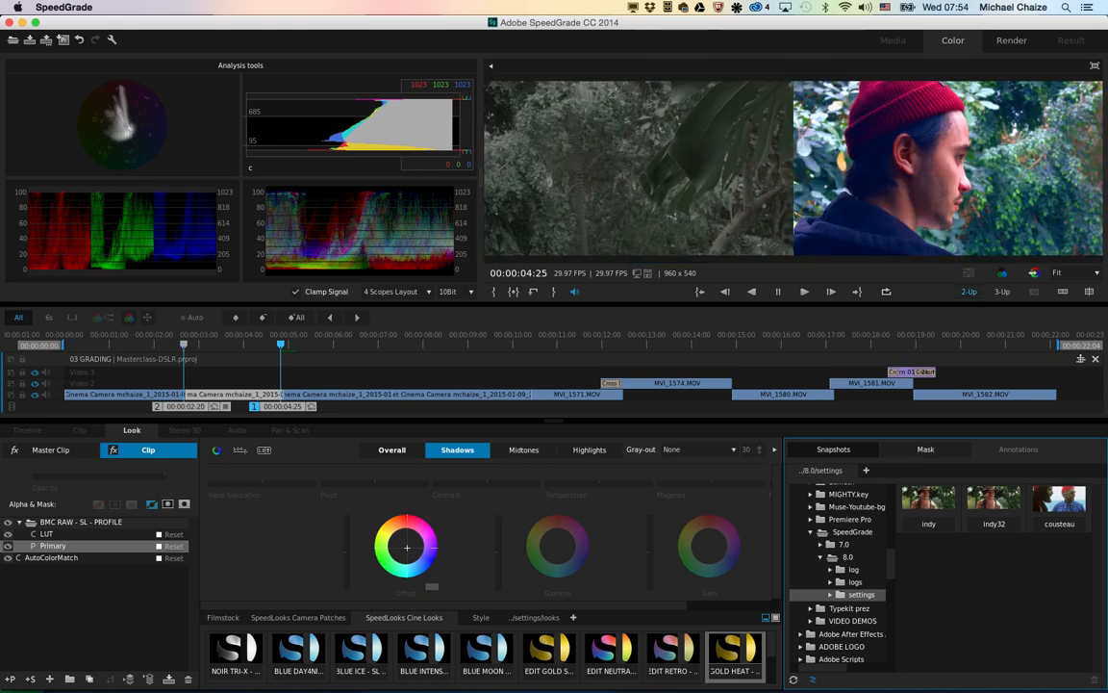
Step: Set the first clip's overall contrast to 0.10, save the project changes and send the sequence back to Premiere Pro through Direct Link
{"action": "left_click_drag", "start_coordinate": [184, 344], "coordinate": [134, 344]}
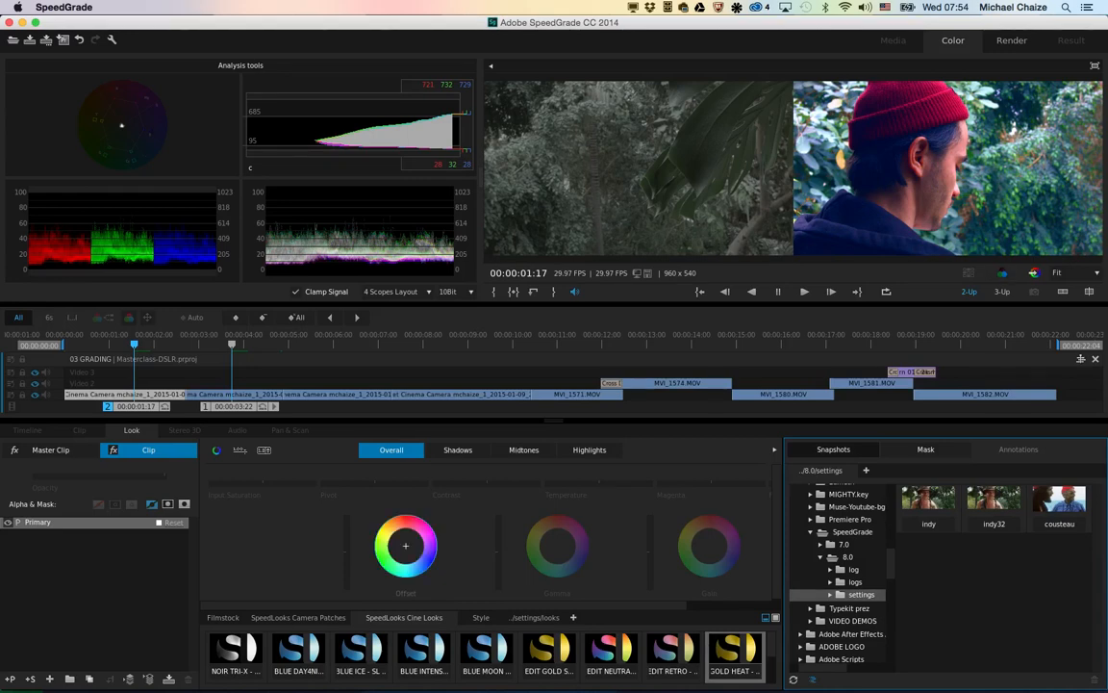
{"action": "left_click_drag", "start_coordinate": [487, 484], "coordinate": [492, 482]}
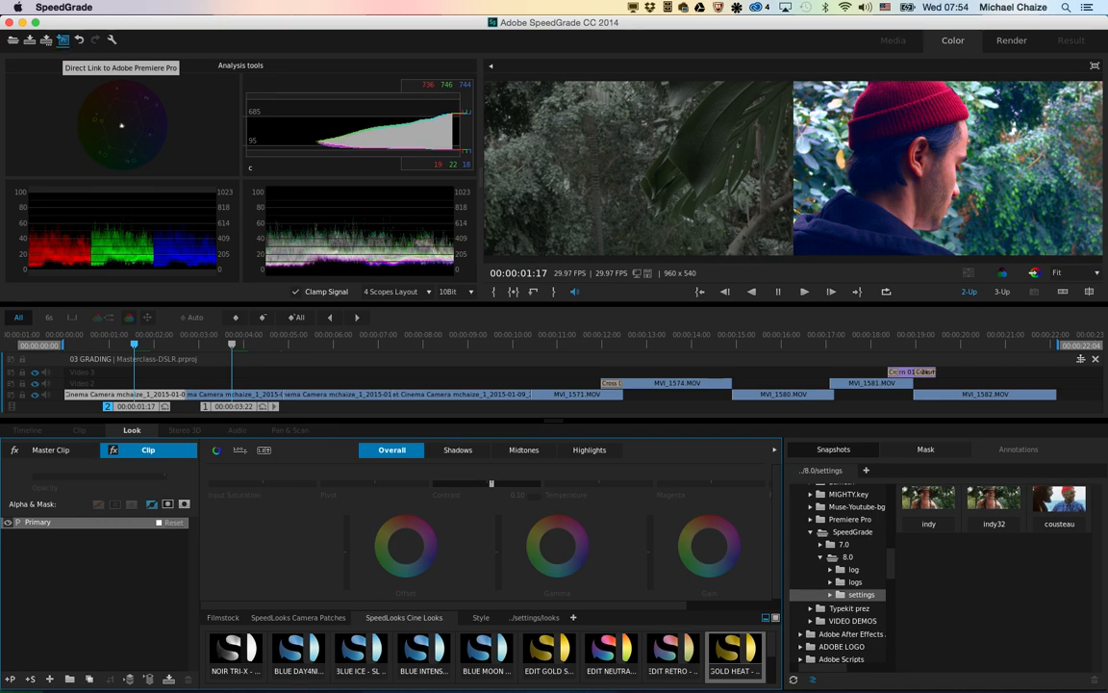
{"action": "left_click", "coordinate": [62, 39]}
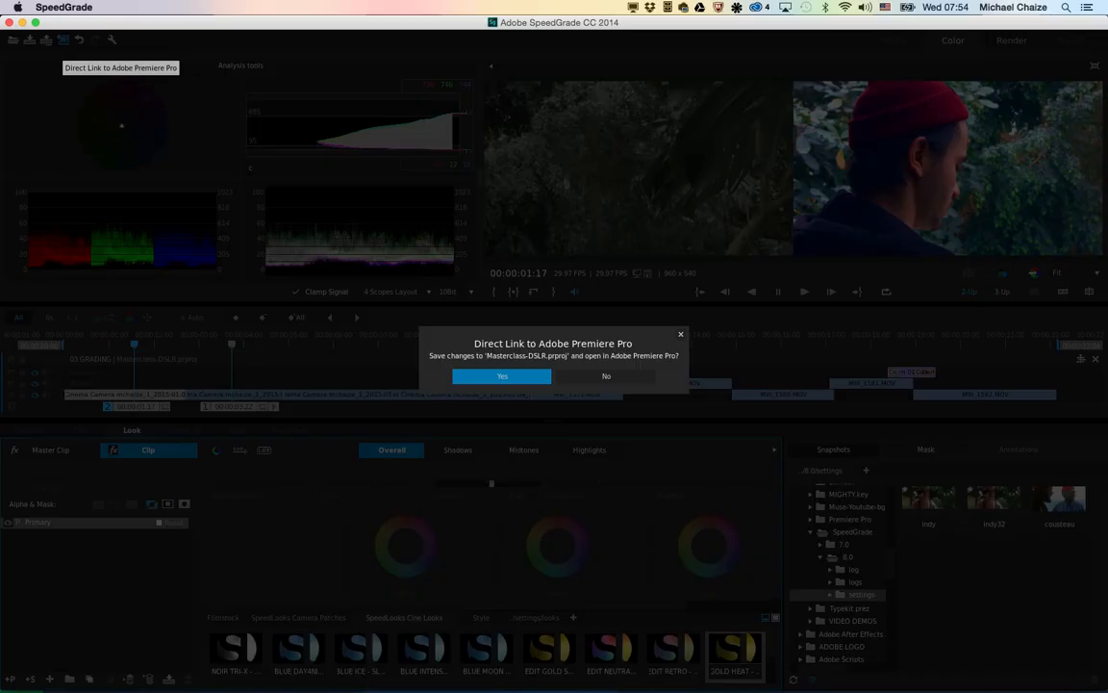
{"action": "key", "text": "Return"}
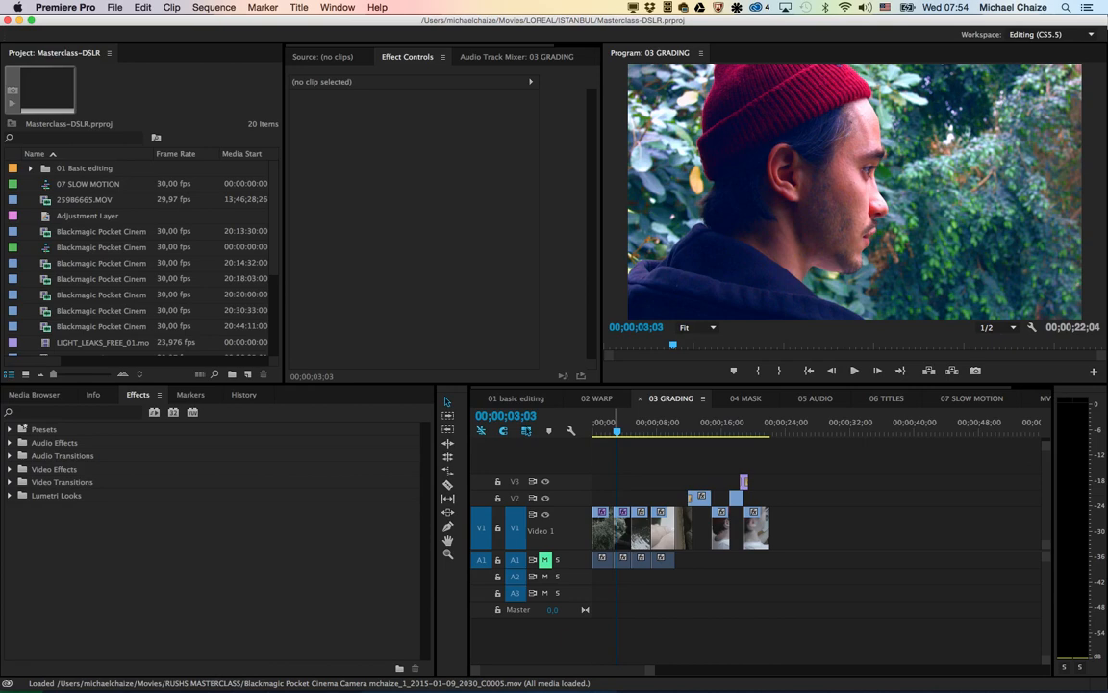
Step: Remove the Lumetri effect from the second clip and from the first clip in the 03 GRADING sequence
{"action": "scroll", "coordinate": [639, 528], "scroll_direction": "up", "scroll_amount": 5}
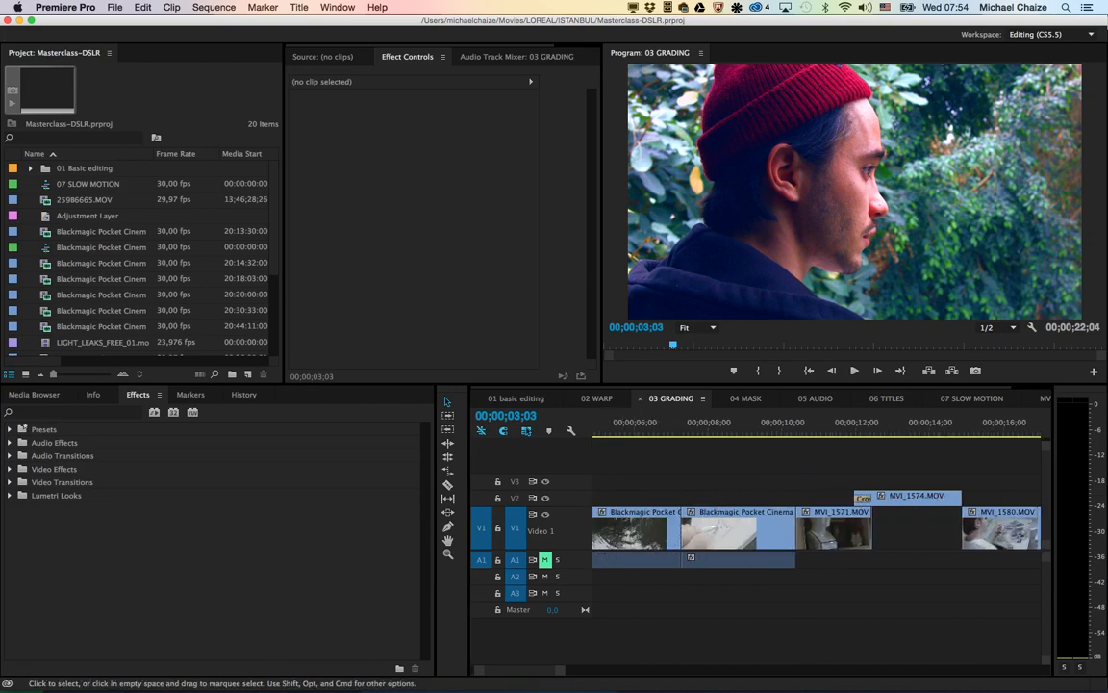
{"action": "scroll", "coordinate": [639, 528], "scroll_direction": "down", "scroll_amount": 1}
{"action": "scroll", "coordinate": [638, 528], "scroll_direction": "down", "scroll_amount": 3}
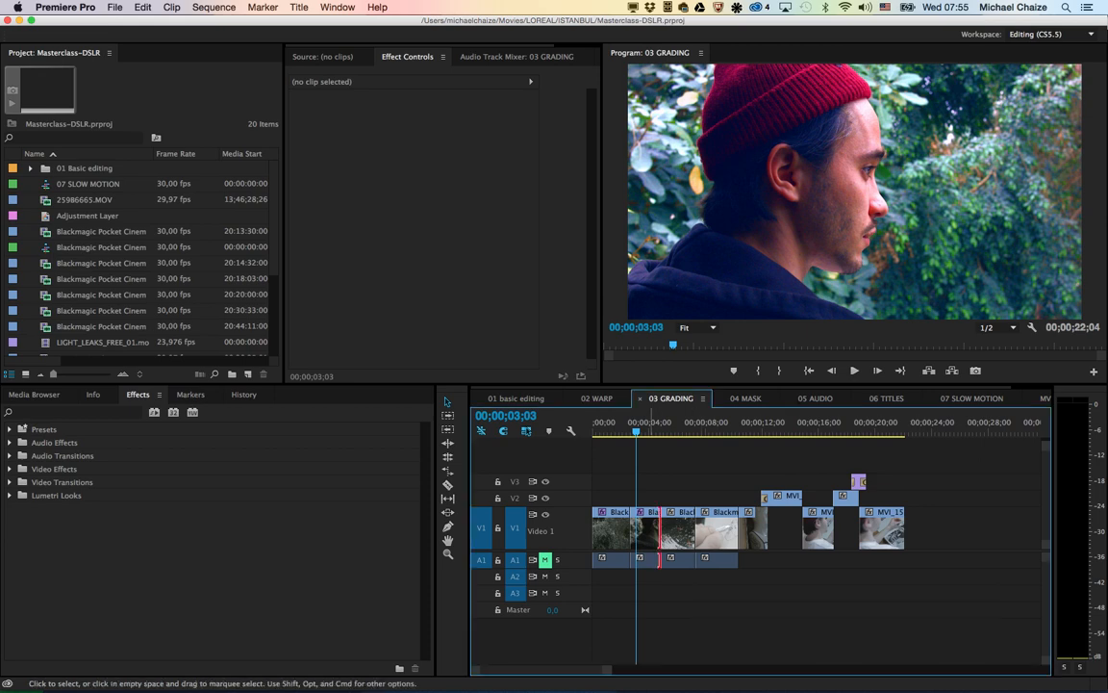
{"action": "left_click", "coordinate": [645, 559]}
{"action": "left_click", "coordinate": [329, 151]}
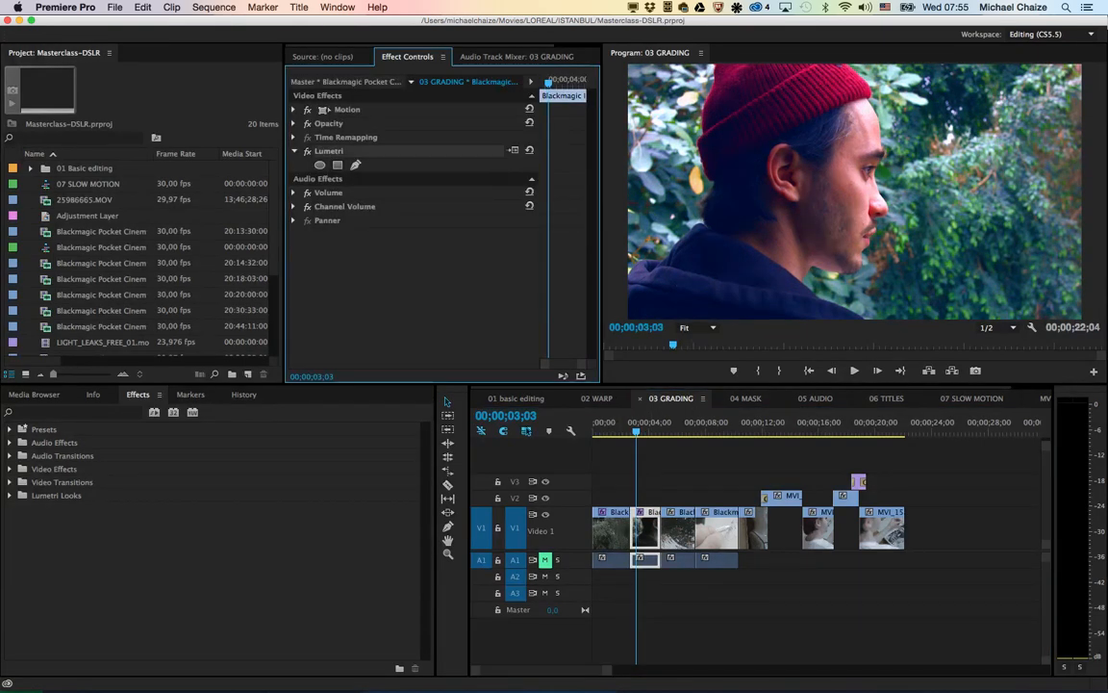
{"action": "key", "text": "Delete"}
{"action": "left_click", "coordinate": [606, 424]}
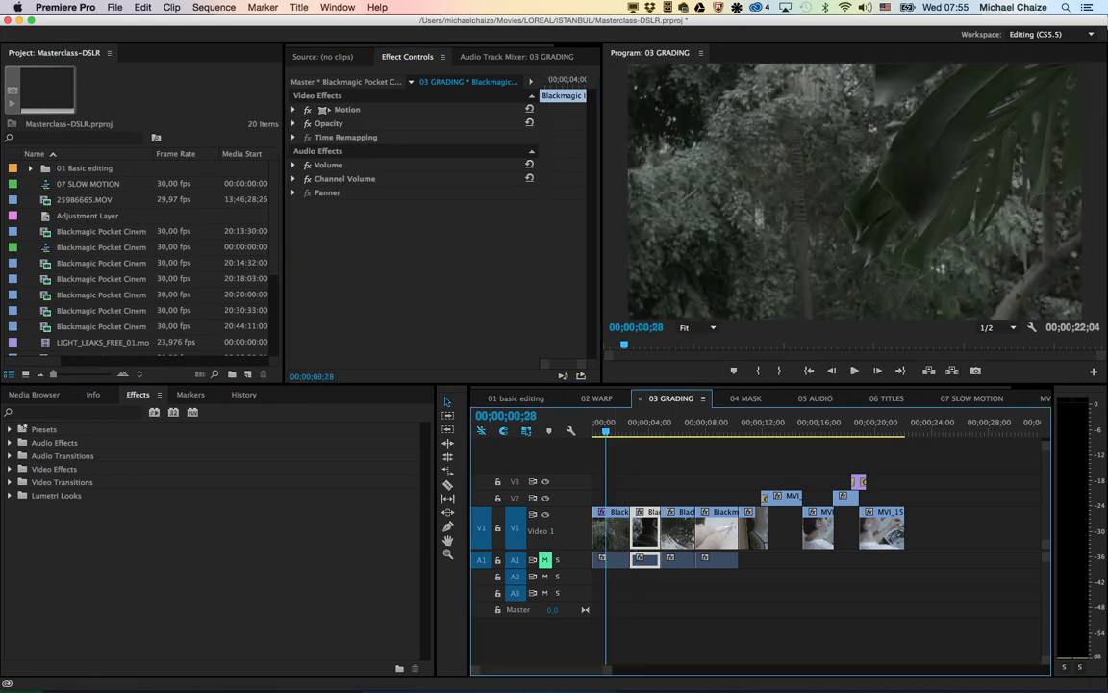
{"action": "left_click", "coordinate": [615, 531]}
{"action": "left_click", "coordinate": [329, 151]}
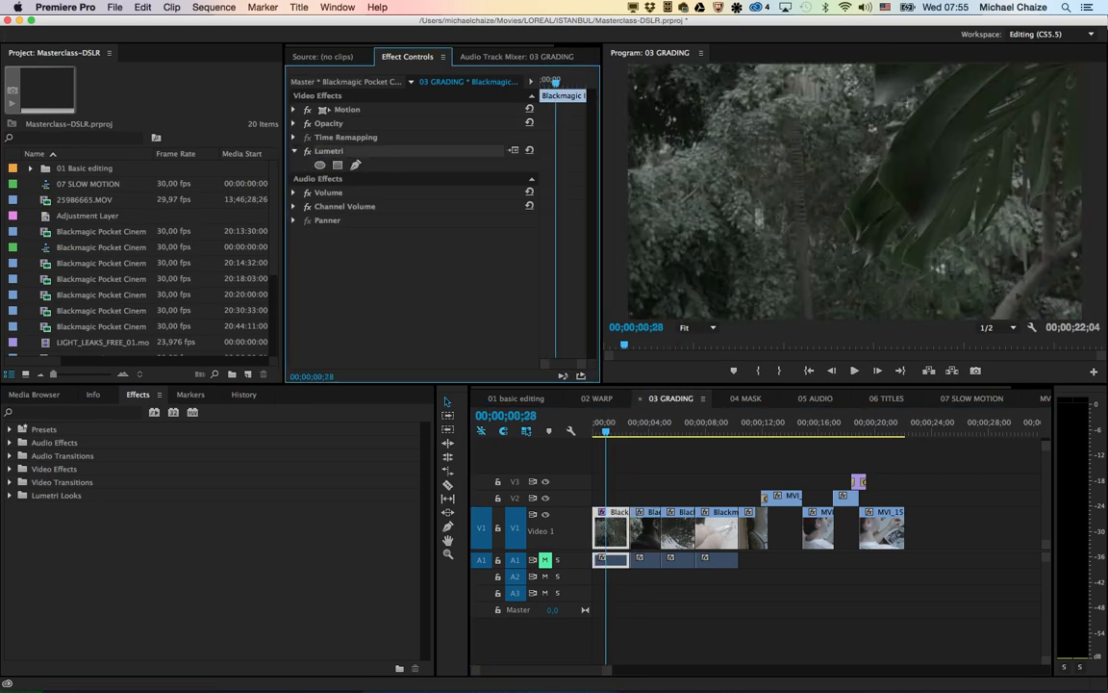
{"action": "key", "text": "Delete"}
Step: Play across the cut between the first two clips to review the ungraded footage, and select the second clip
{"action": "key", "text": "Down"}
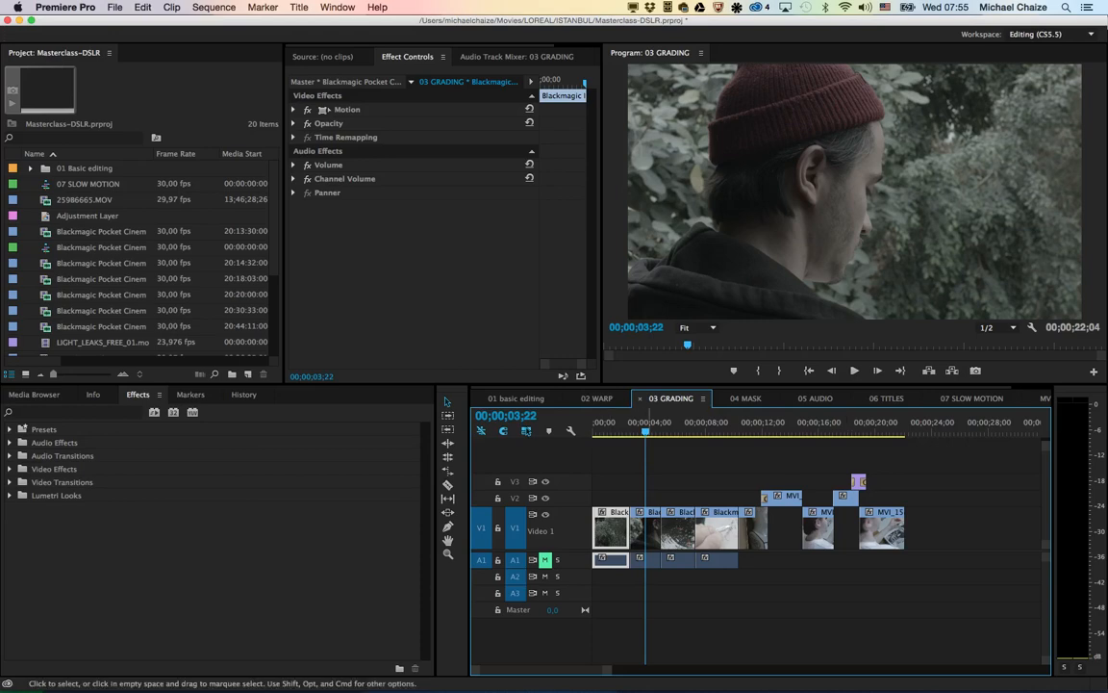
{"action": "key", "text": "Up"}
{"action": "key", "text": "space"}
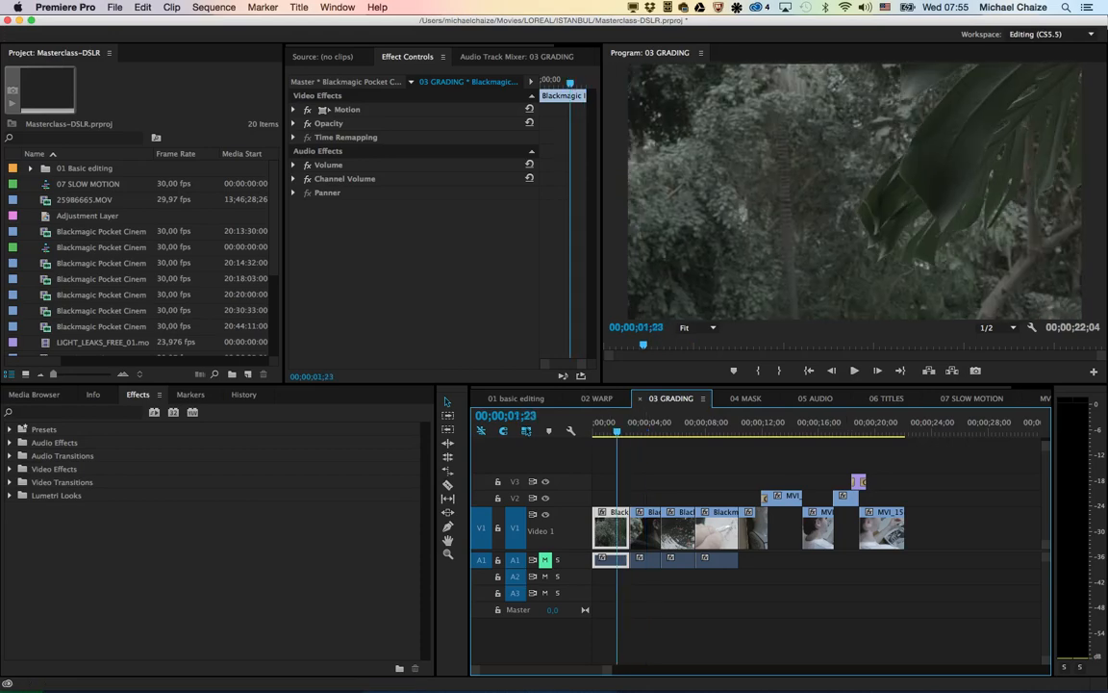
{"action": "key", "text": "space"}
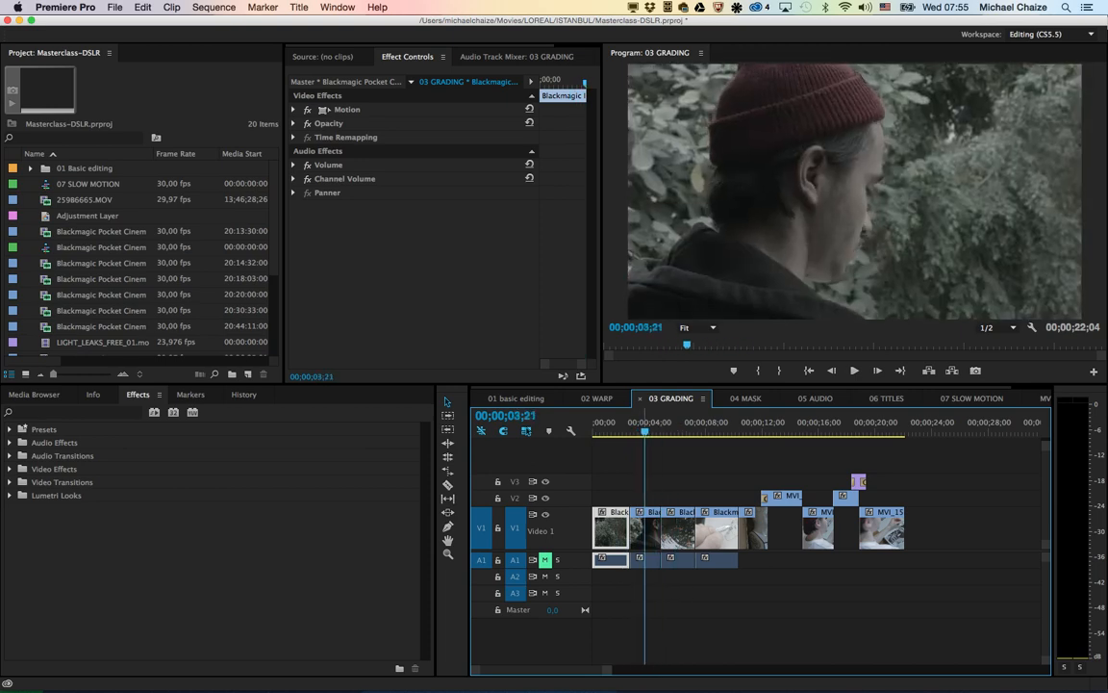
{"action": "left_click", "coordinate": [653, 531]}
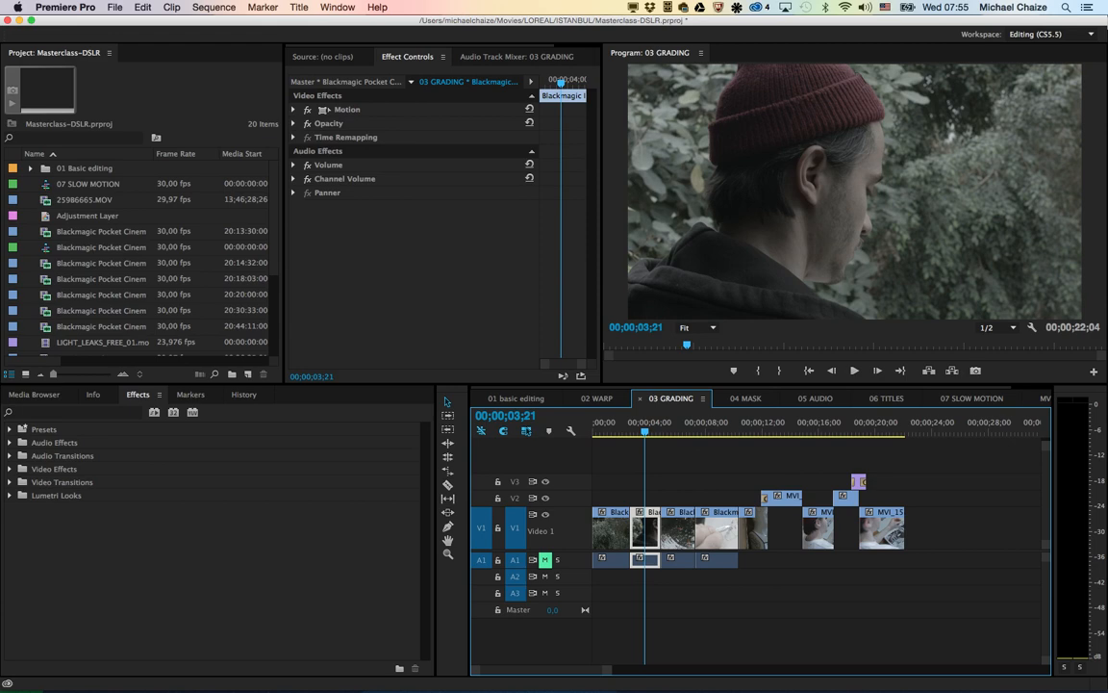
Step: Create a 1920 x 1080, 29.97 fps adjustment layer and place it on V3, spanning the first four clips
{"action": "left_click", "coordinate": [247, 374]}
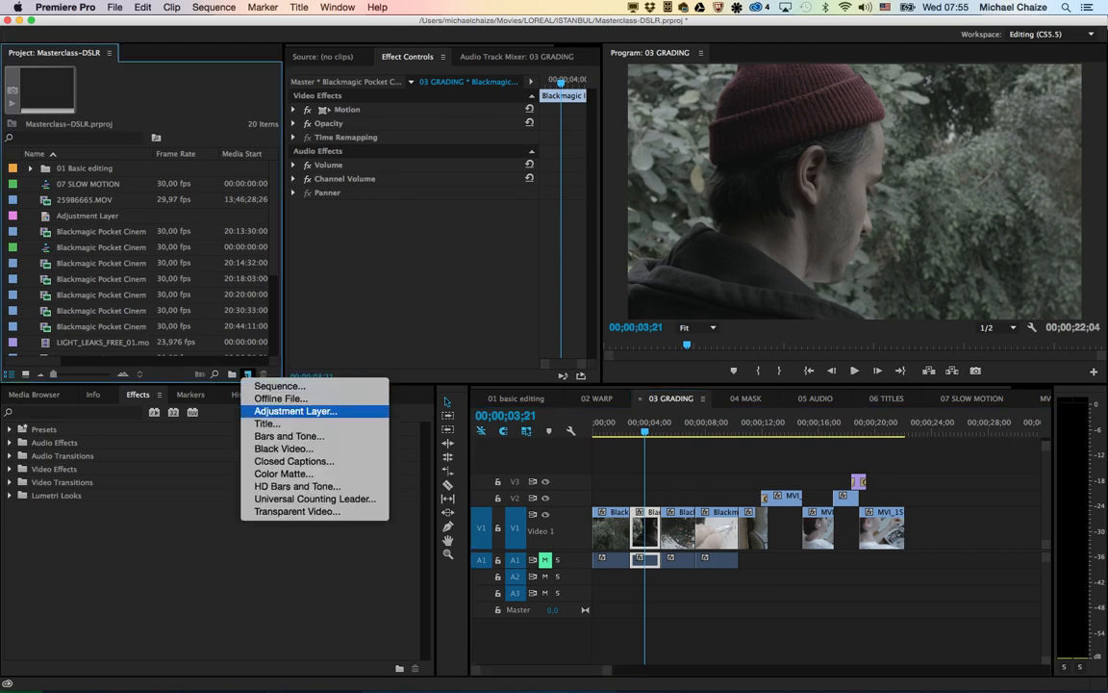
{"action": "left_click", "coordinate": [293, 411]}
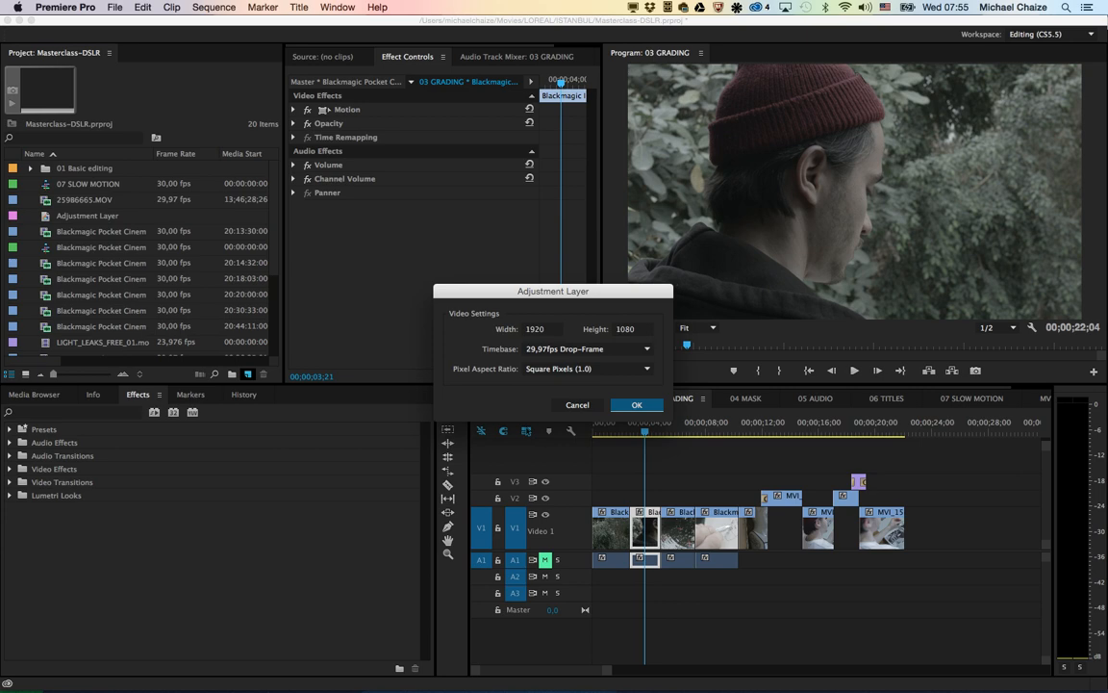
{"action": "key", "text": "Return"}
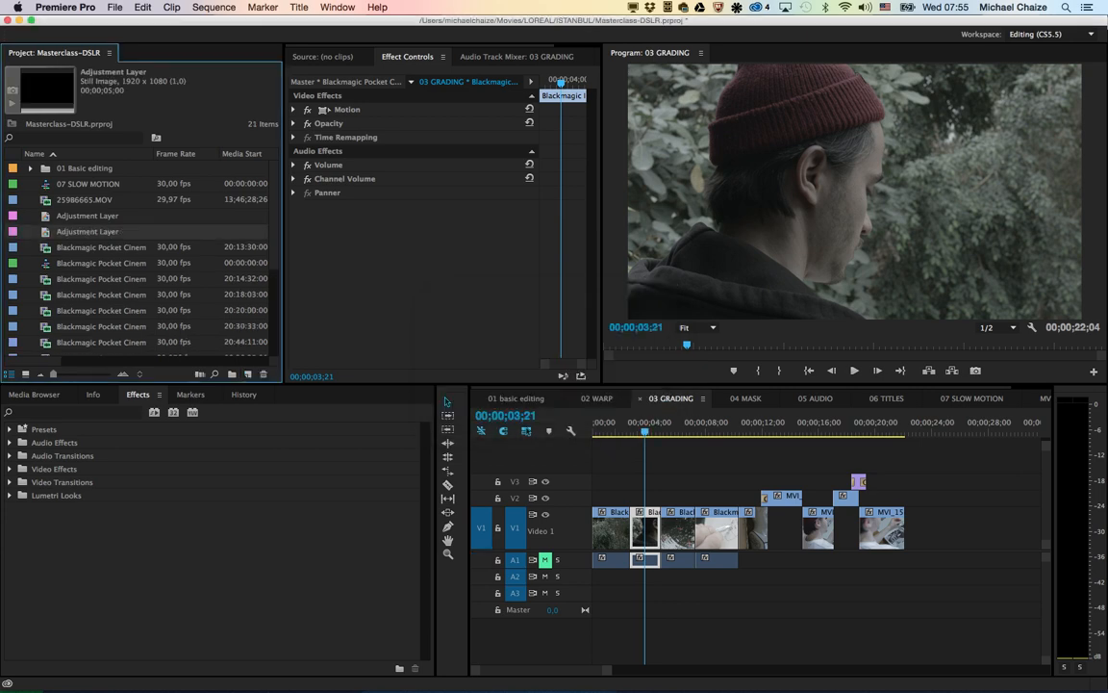
{"action": "left_click_drag", "start_coordinate": [87, 232], "coordinate": [738, 482]}
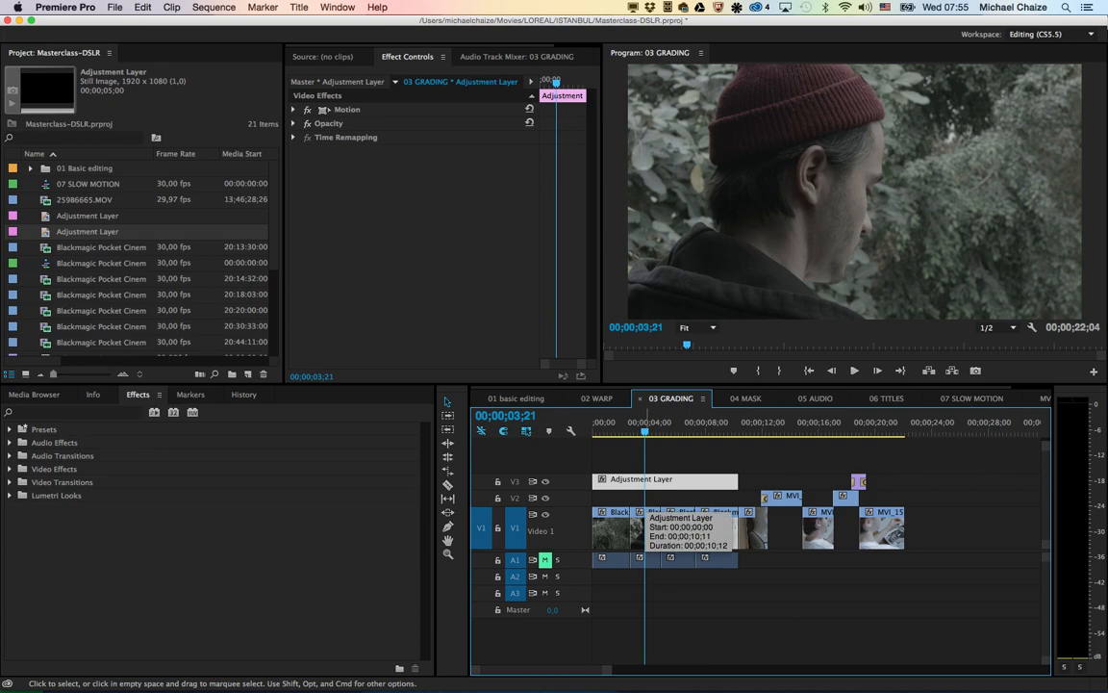
{"action": "key", "text": "space"}
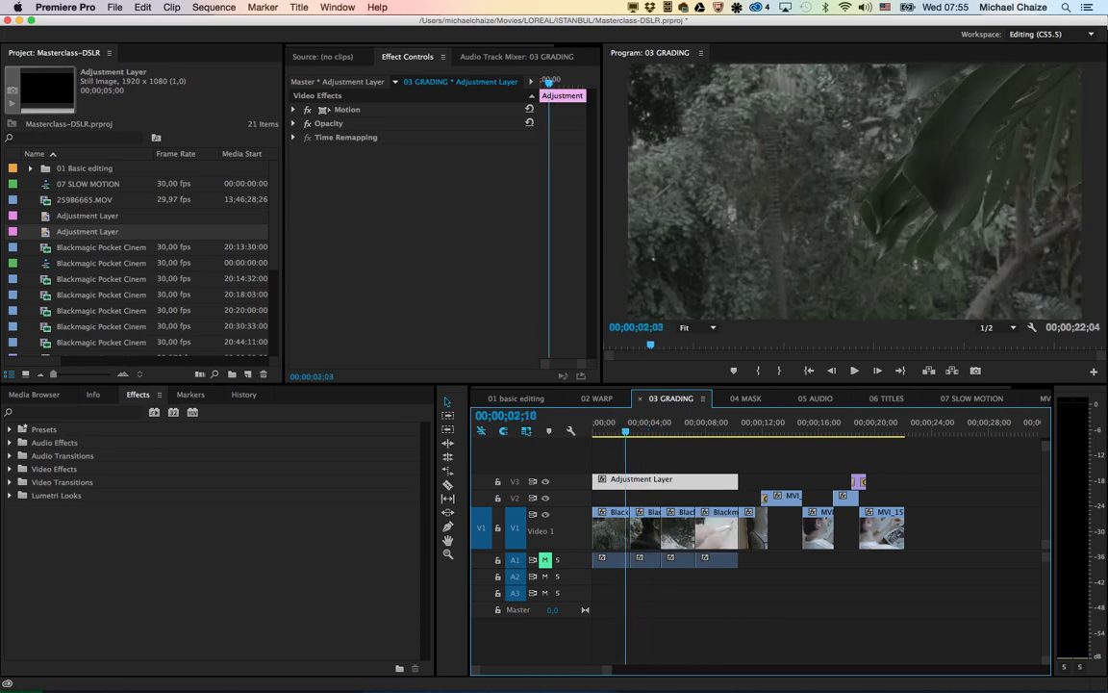
{"action": "left_click_drag", "start_coordinate": [668, 428], "coordinate": [642, 428]}
Step: Try a Levels effect on the adjustment layer with RGB black input 13 and red black input 30, and delete it
{"action": "left_click", "coordinate": [659, 497]}
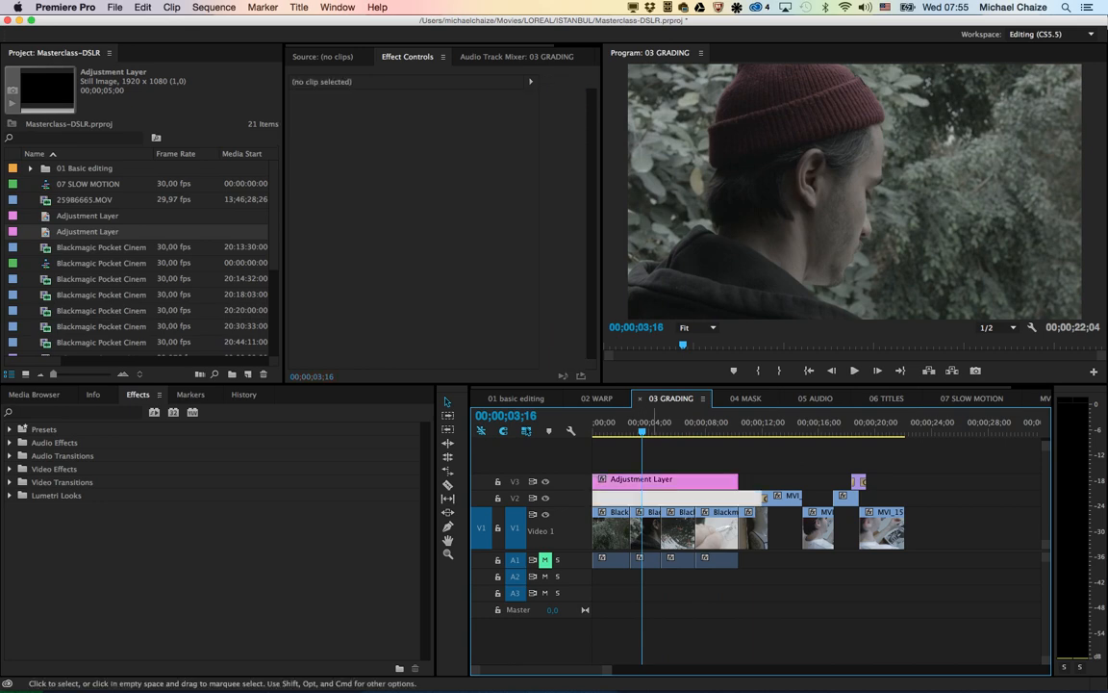
{"action": "left_click", "coordinate": [659, 481]}
{"action": "left_click", "coordinate": [92, 413]}
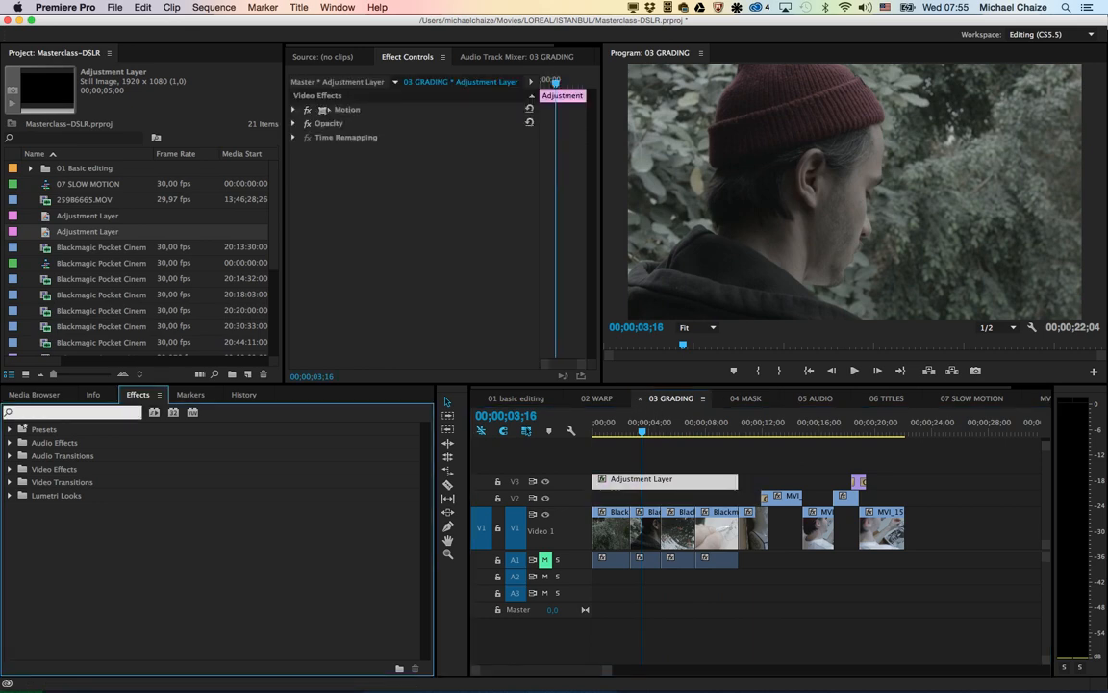
{"action": "type", "text": "levels"}
{"action": "double_click", "coordinate": [56, 508]}
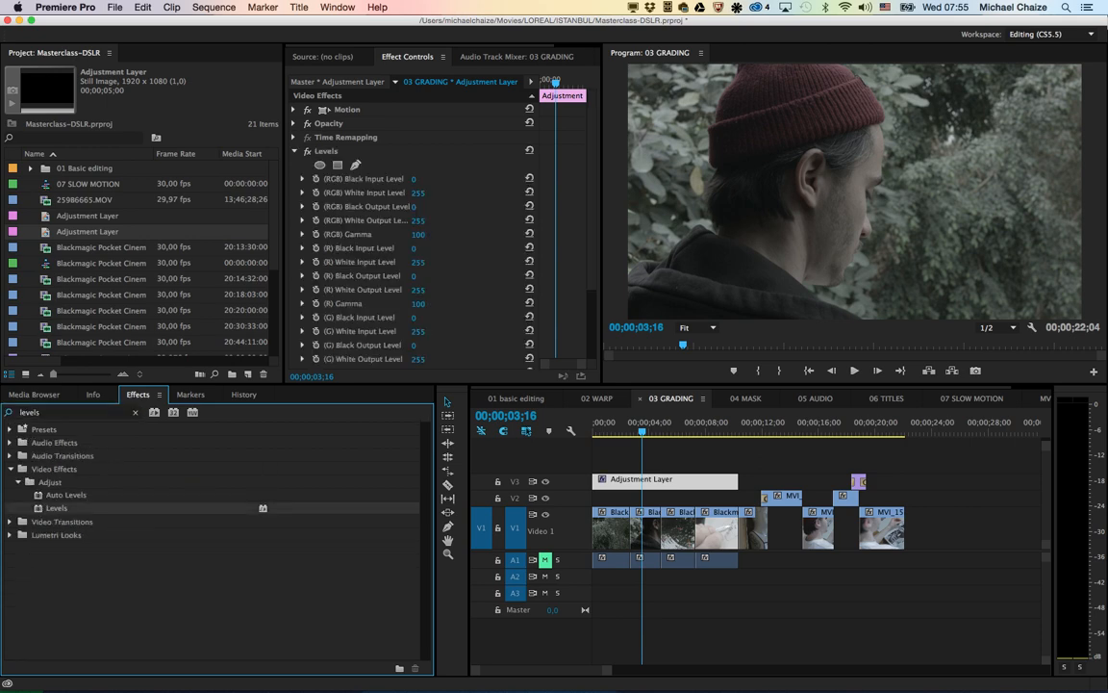
{"action": "left_click_drag", "start_coordinate": [414, 179], "coordinate": [427, 178]}
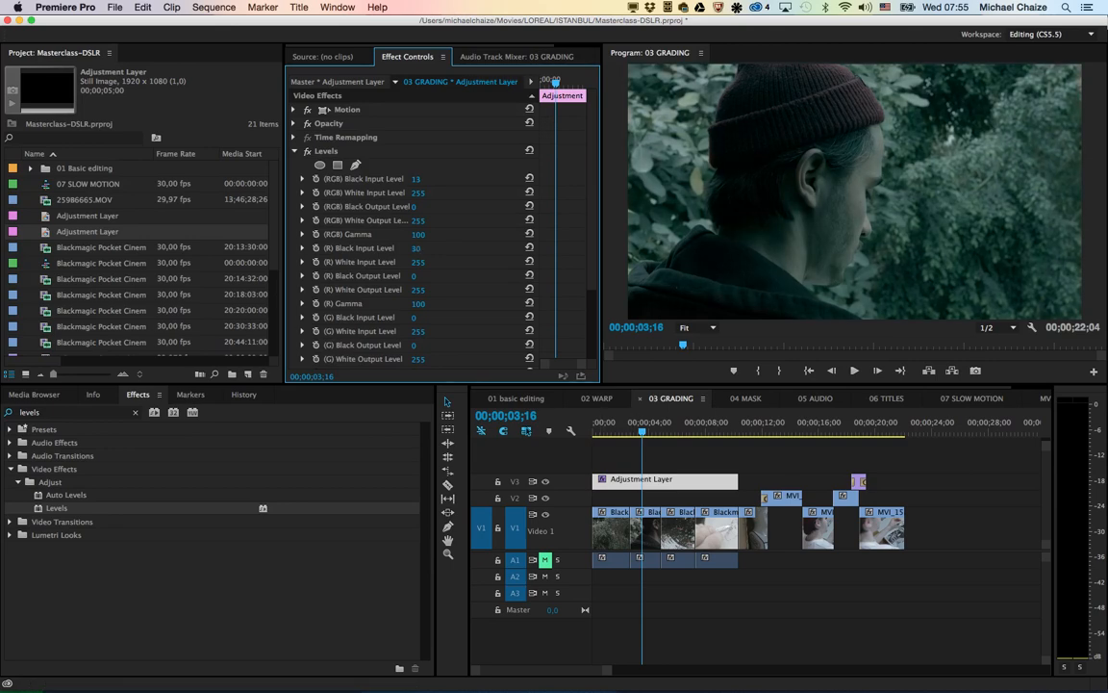
{"action": "key", "text": "Delete"}
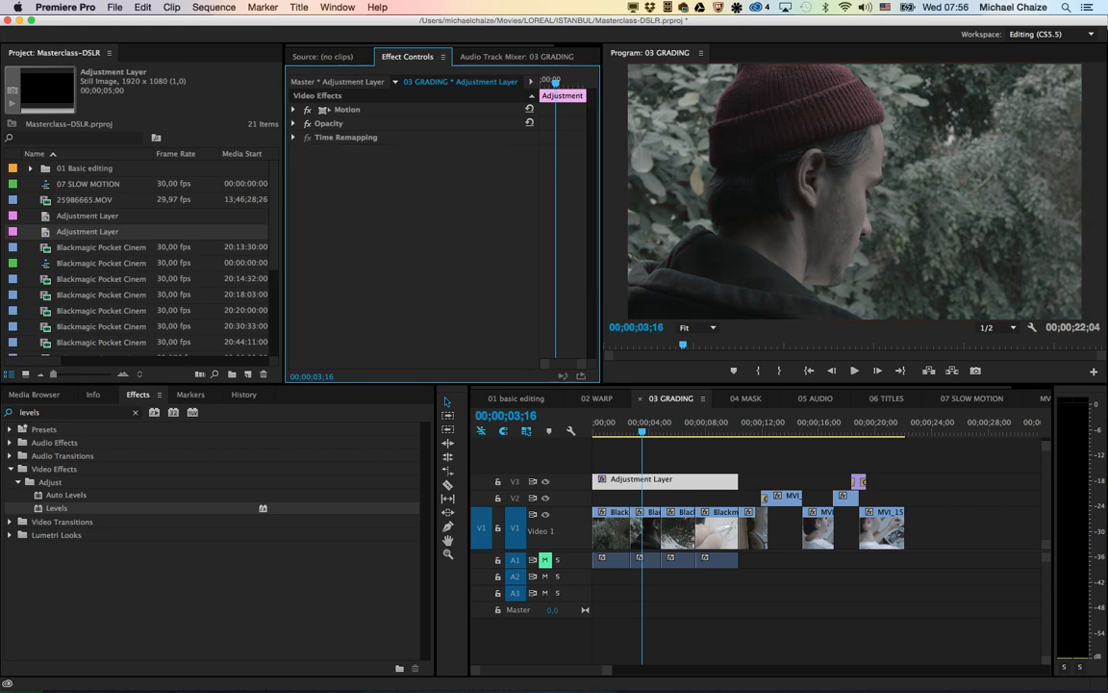
Step: Apply the Lumetri effect to the adjustment layer with the Hook_BMDFilm2Vid_3DLC_VIBE_V1.cube LUT
{"action": "left_click", "coordinate": [136, 413]}
{"action": "left_click", "coordinate": [10, 495]}
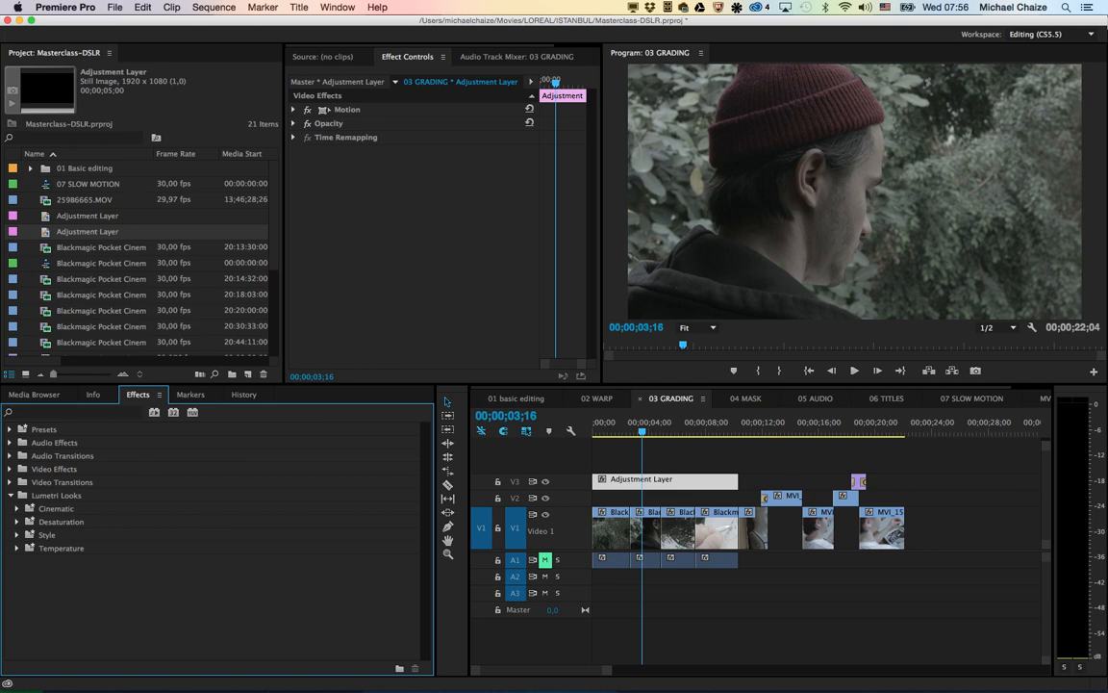
{"action": "type", "text": "lumetri"}
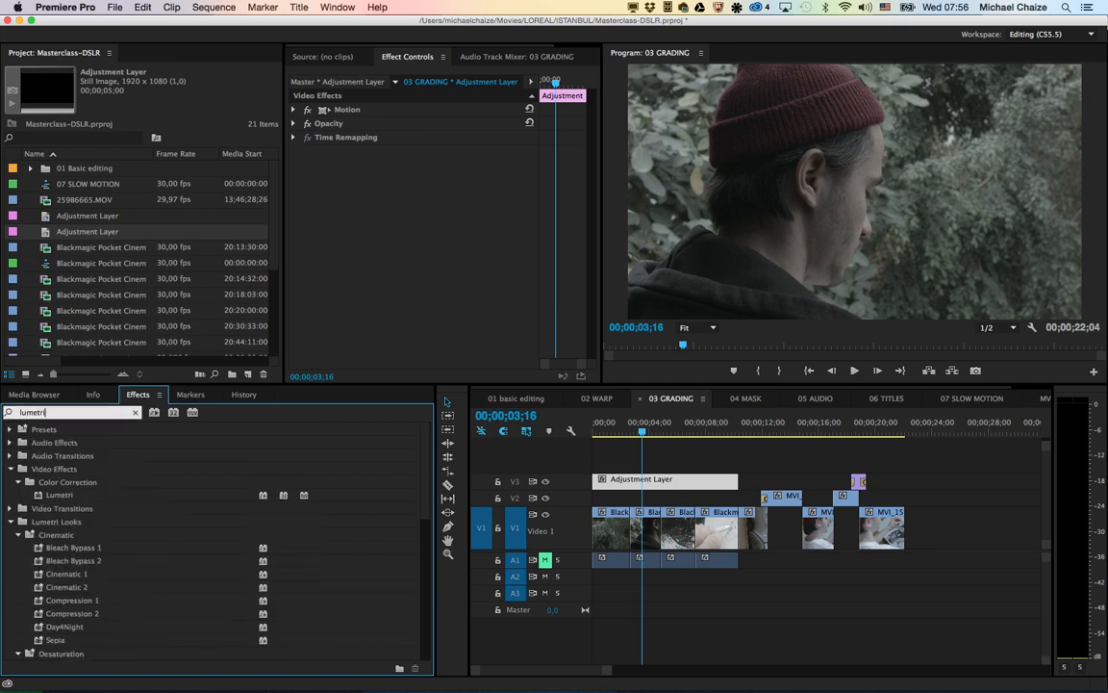
{"action": "left_click", "coordinate": [38, 495]}
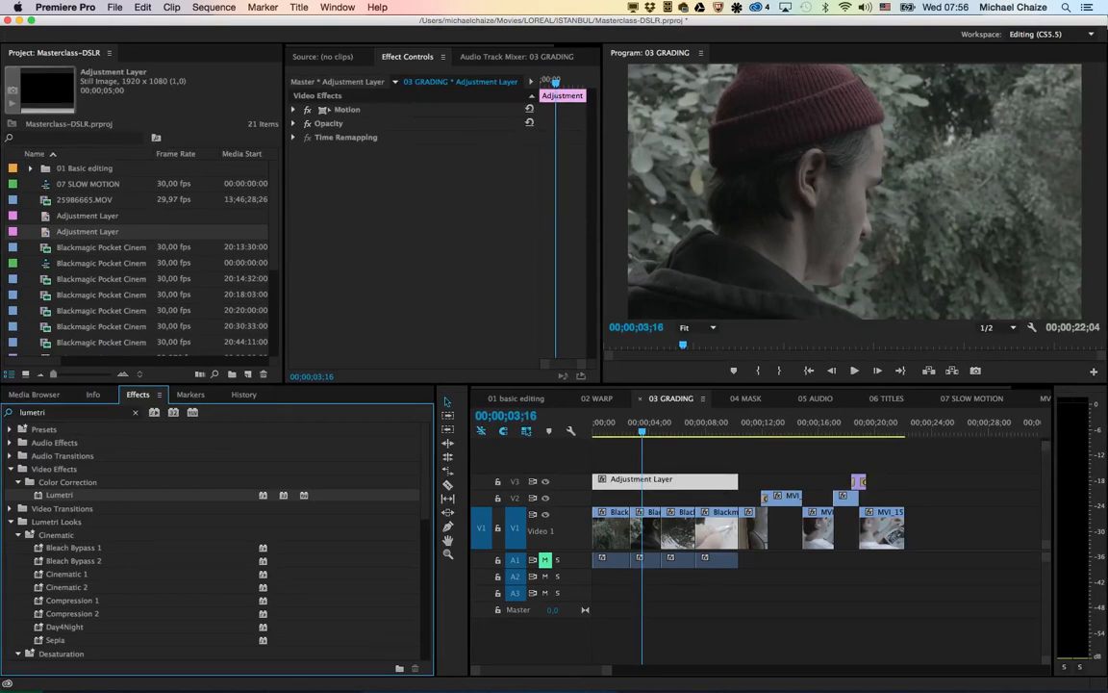
{"action": "double_click", "coordinate": [60, 495]}
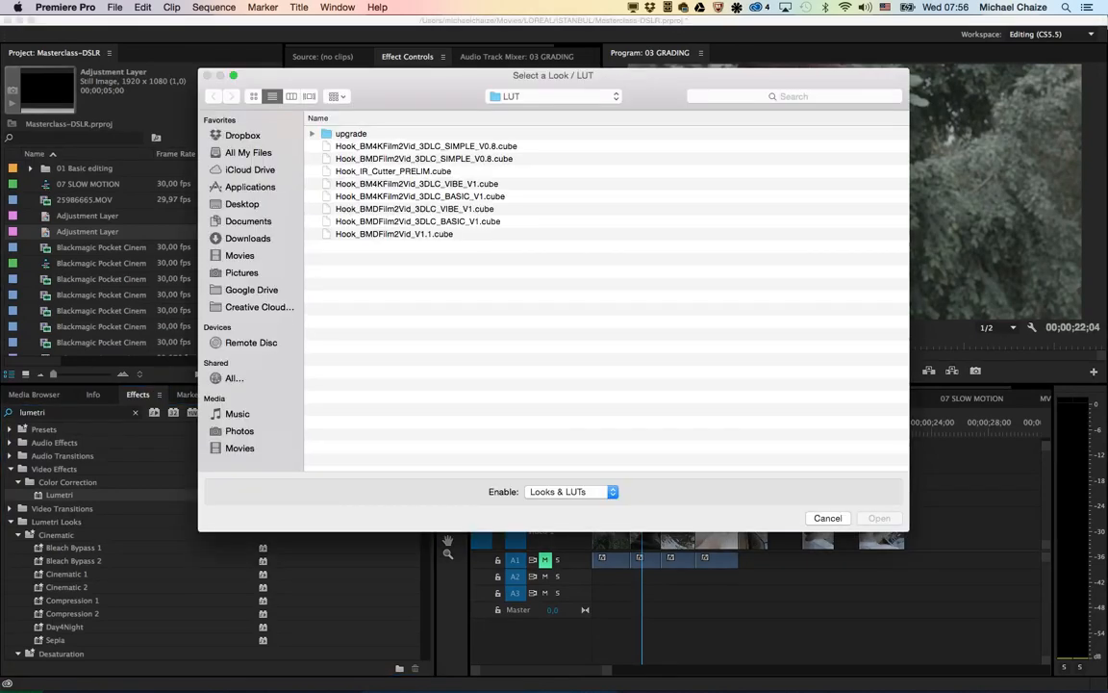
{"action": "double_click", "coordinate": [415, 208]}
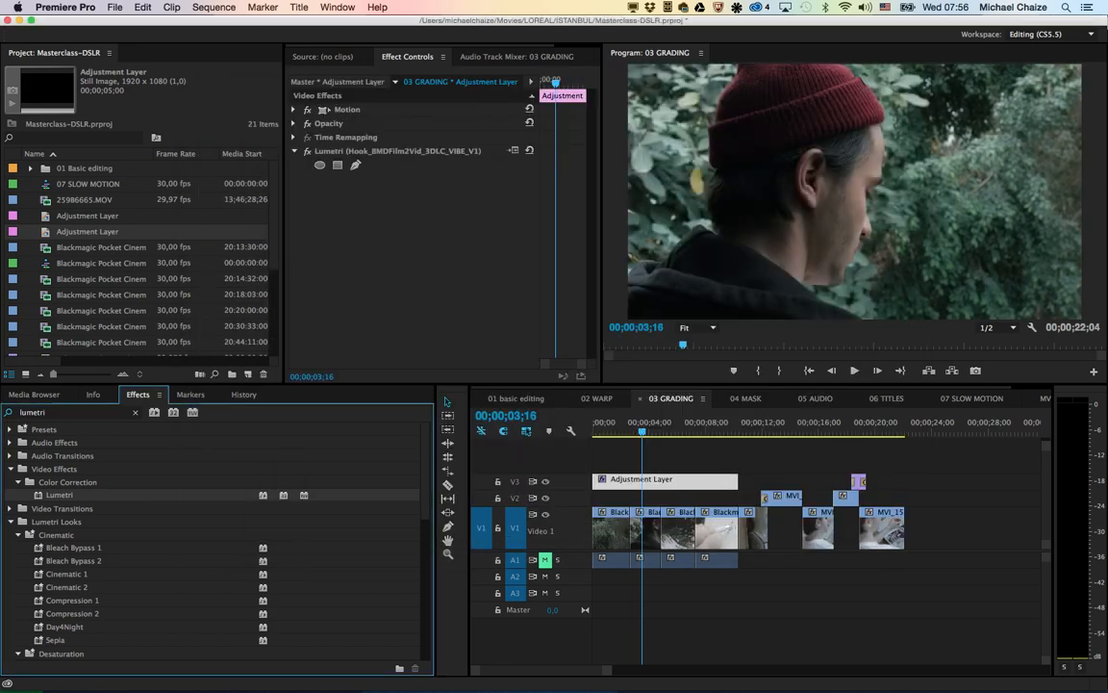
Step: Play the graded footage and compare the picture with the adjustment layer's Lumetri effect switched off and on again
{"action": "key", "text": "space"}
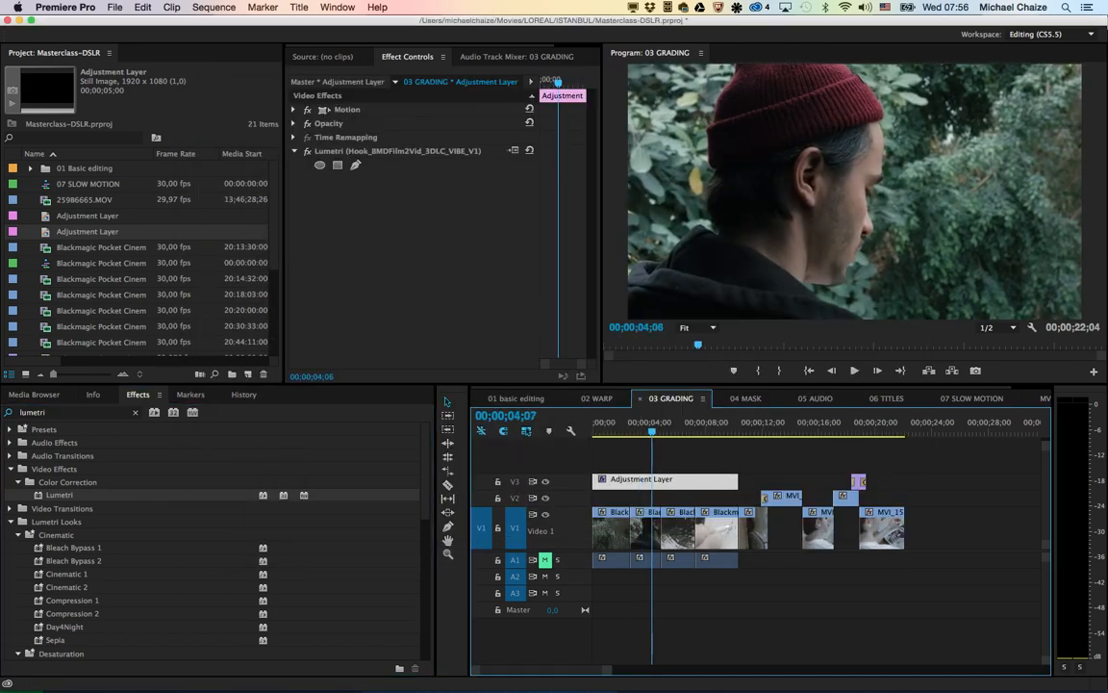
{"action": "left_click_drag", "start_coordinate": [664, 431], "coordinate": [660, 431]}
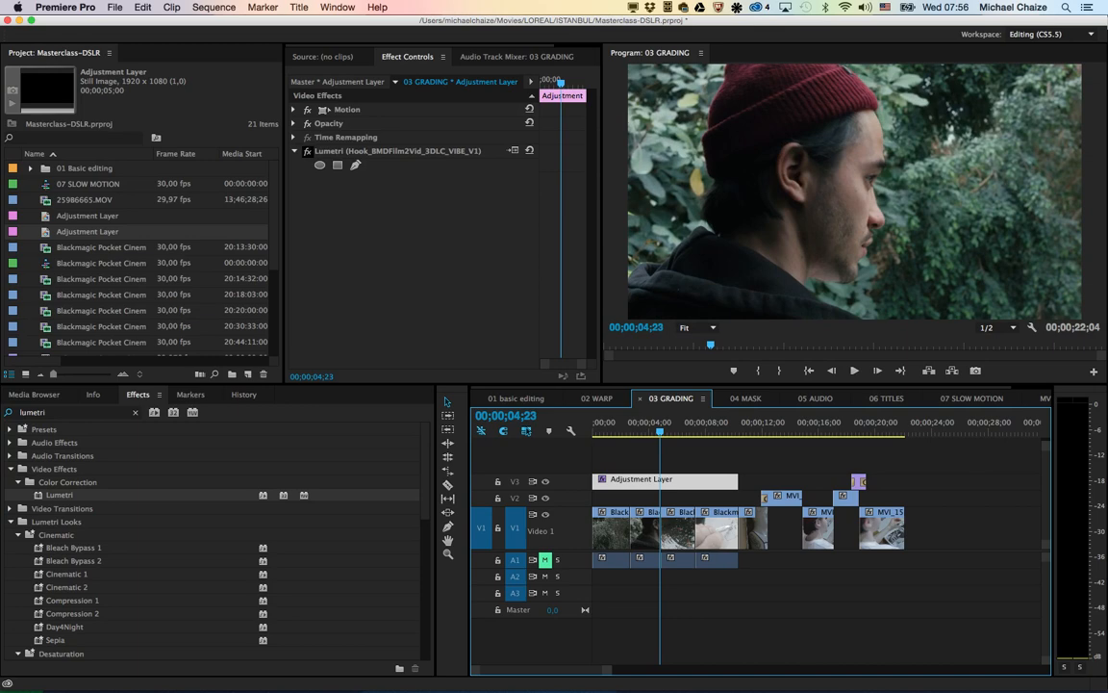
{"action": "left_click", "coordinate": [307, 151]}
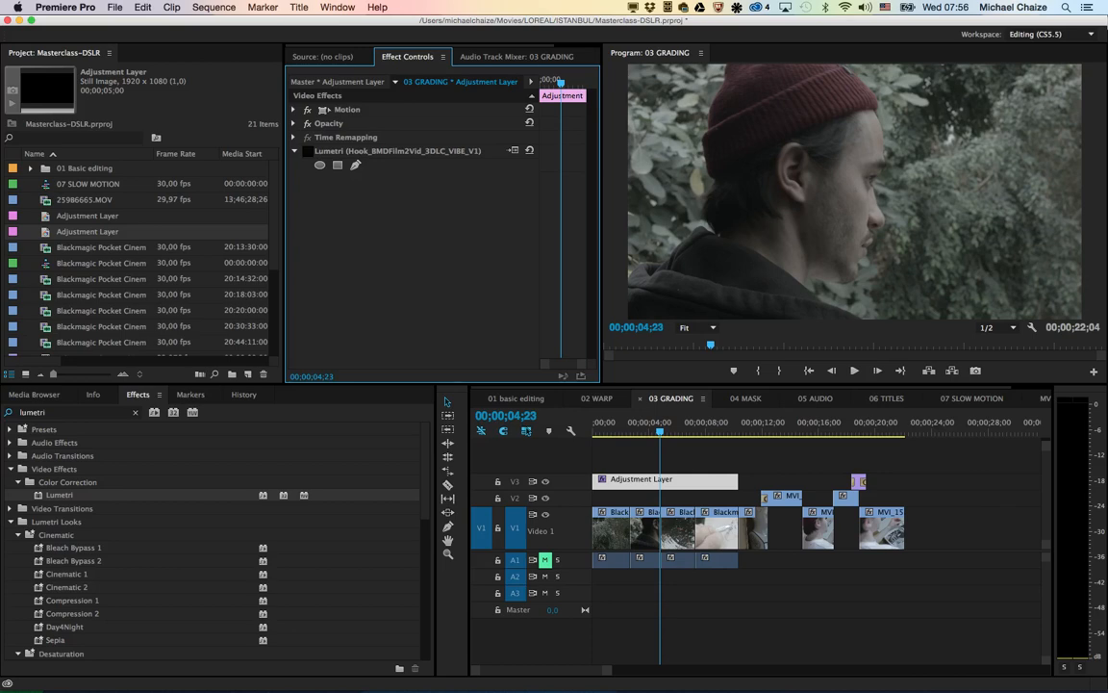
{"action": "left_click", "coordinate": [307, 151]}
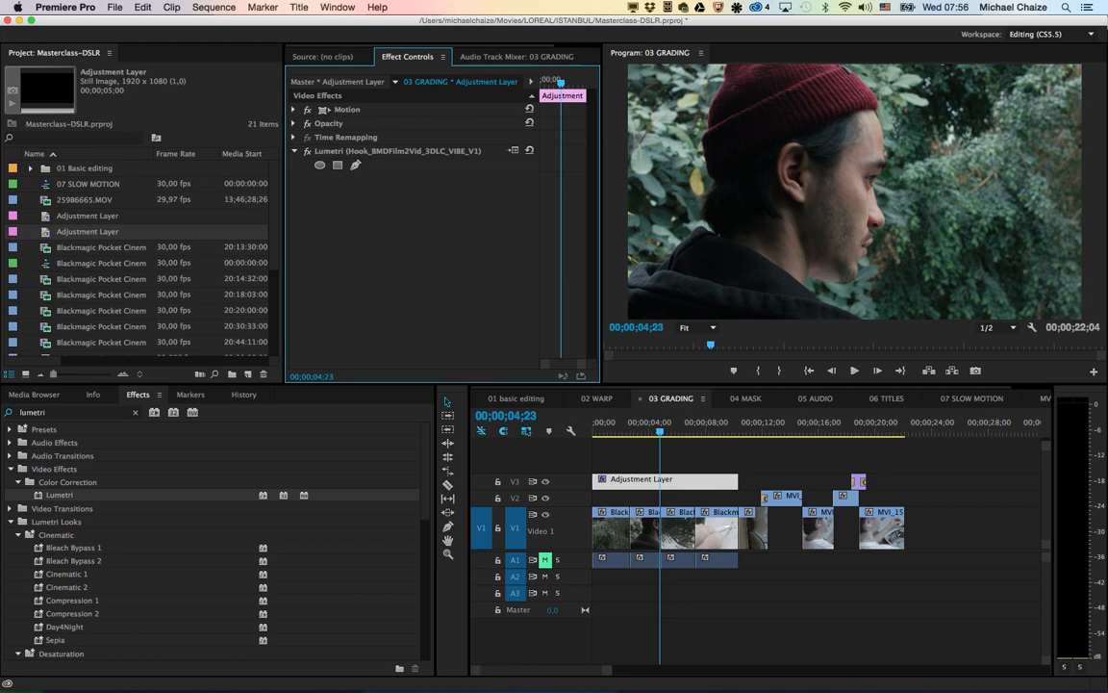
Step: Browse the Lumetri looks and show the preview thumbnails of the Temperature category
{"action": "scroll", "coordinate": [211, 539], "scroll_direction": "down", "scroll_amount": 10}
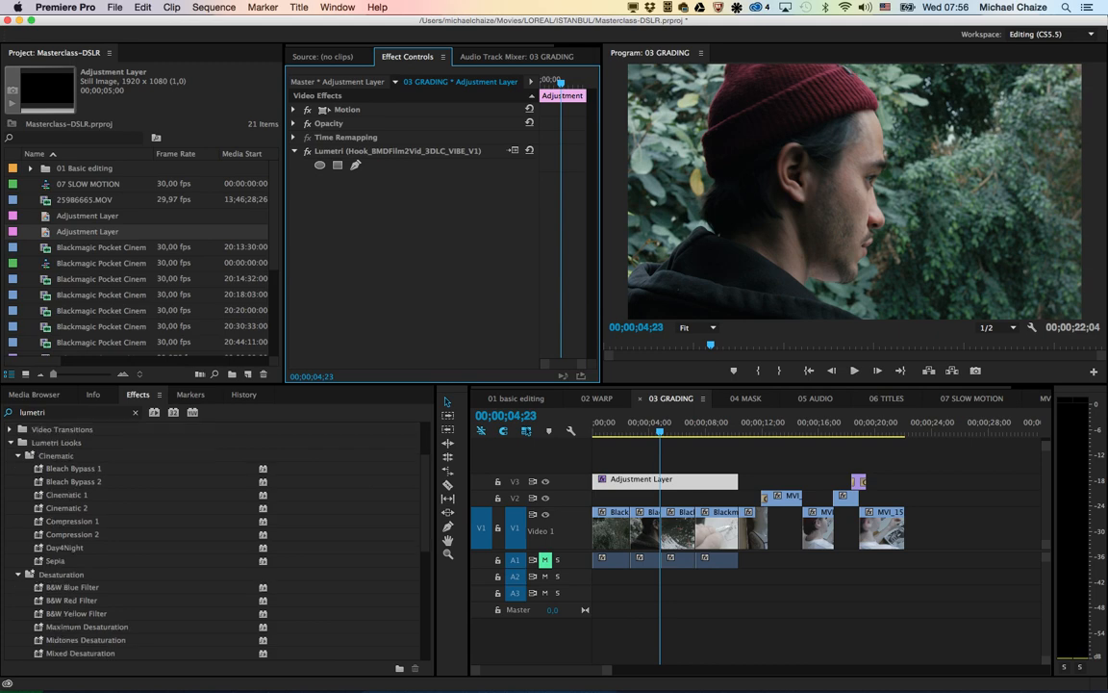
{"action": "left_click", "coordinate": [71, 561]}
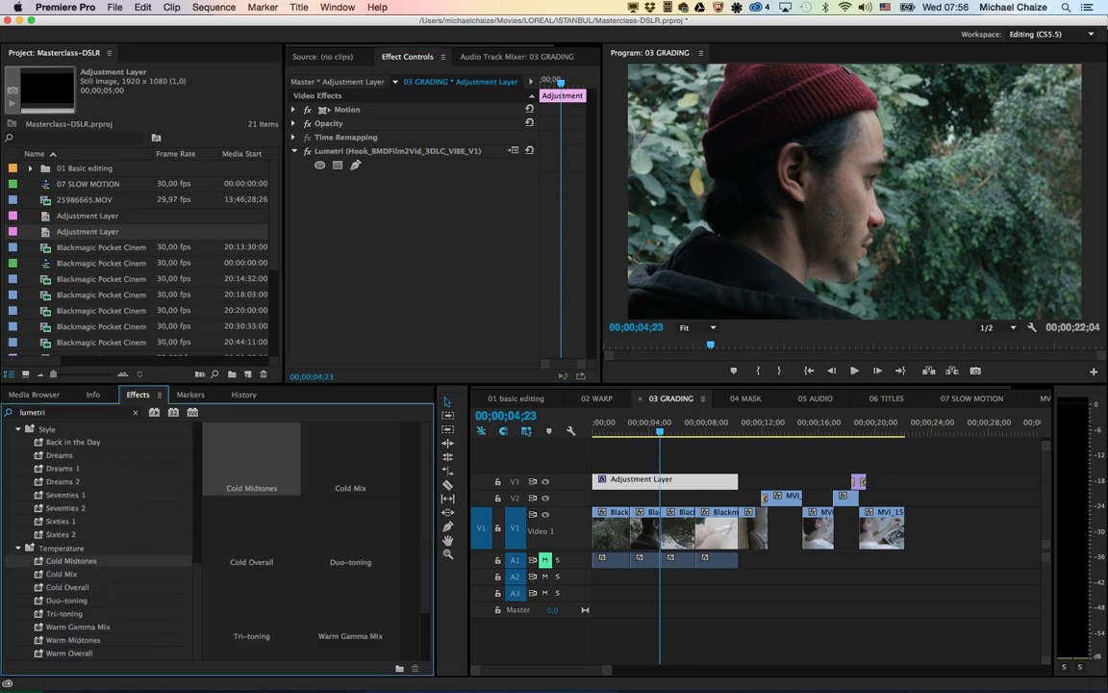
{"action": "left_click", "coordinate": [61, 549]}
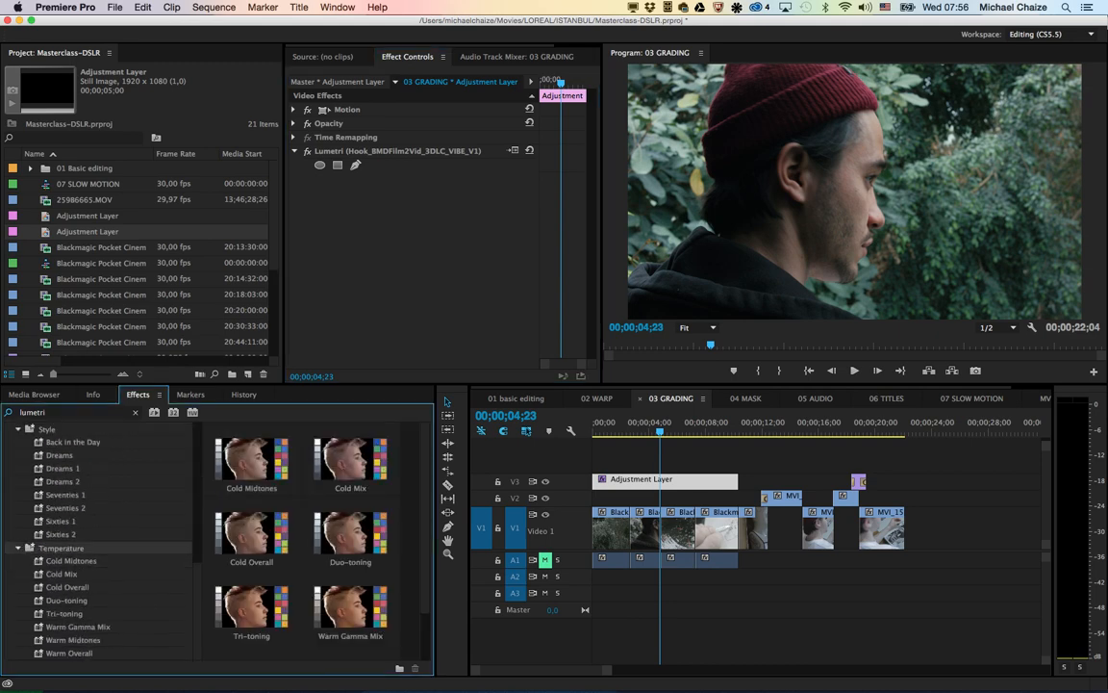
Step: Try the Warm Overall Lumetri look on the adjustment layer, applying it twice, and delete both copies
{"action": "scroll", "coordinate": [301, 538], "scroll_direction": "down", "scroll_amount": 1}
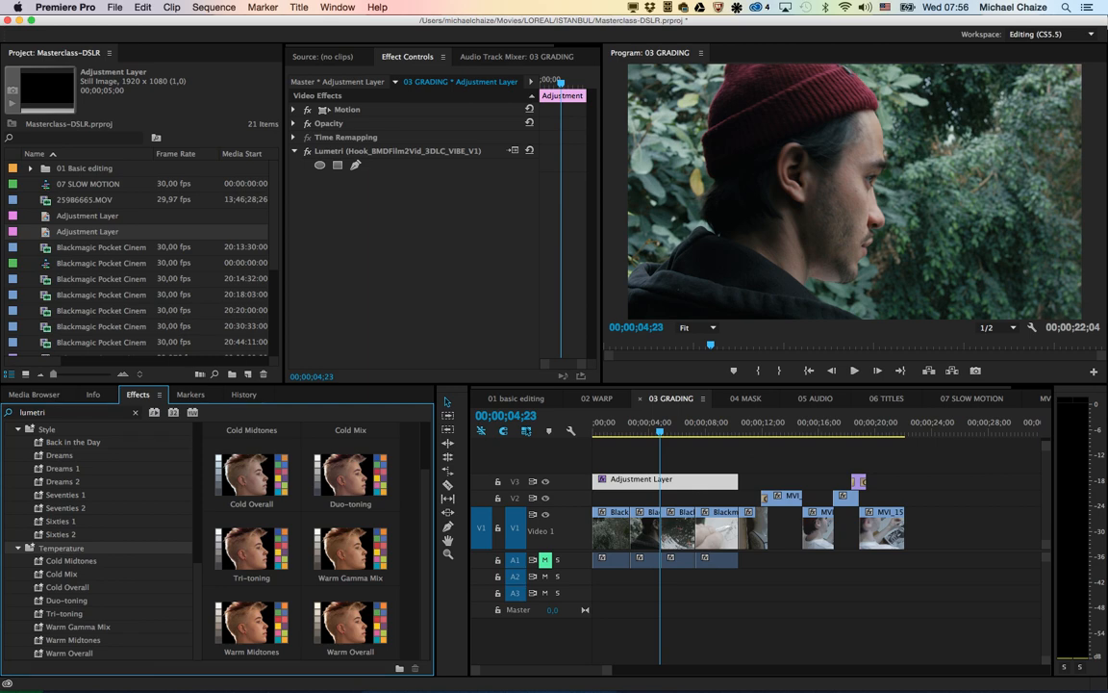
{"action": "left_click", "coordinate": [350, 624]}
{"action": "double_click", "coordinate": [350, 623]}
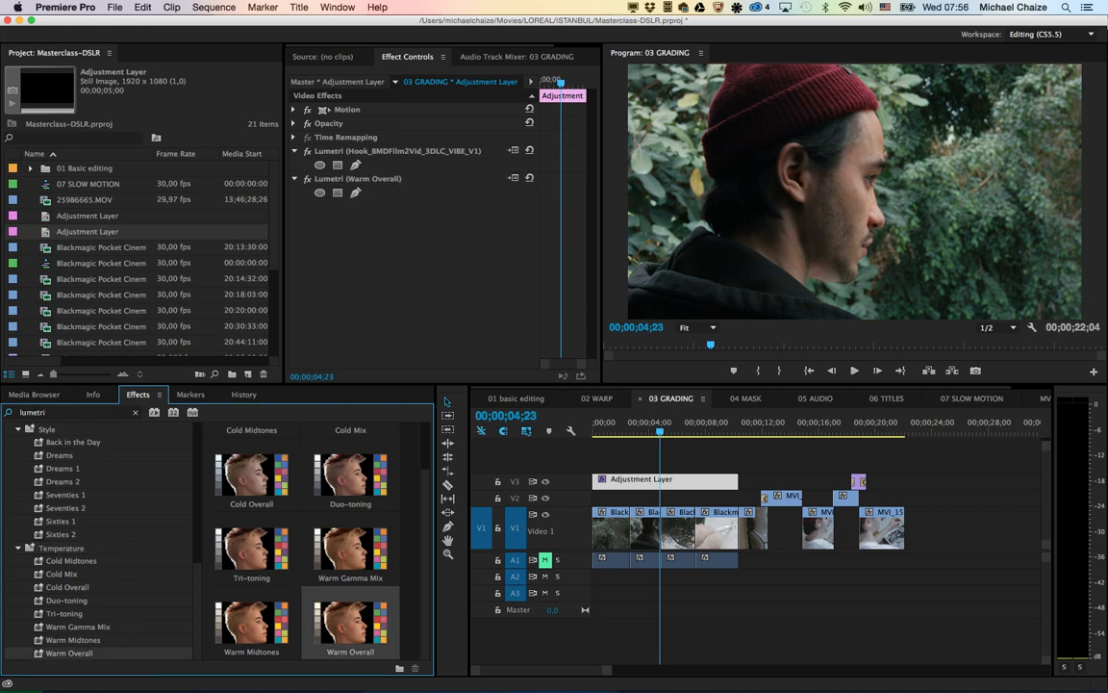
{"action": "double_click", "coordinate": [350, 623]}
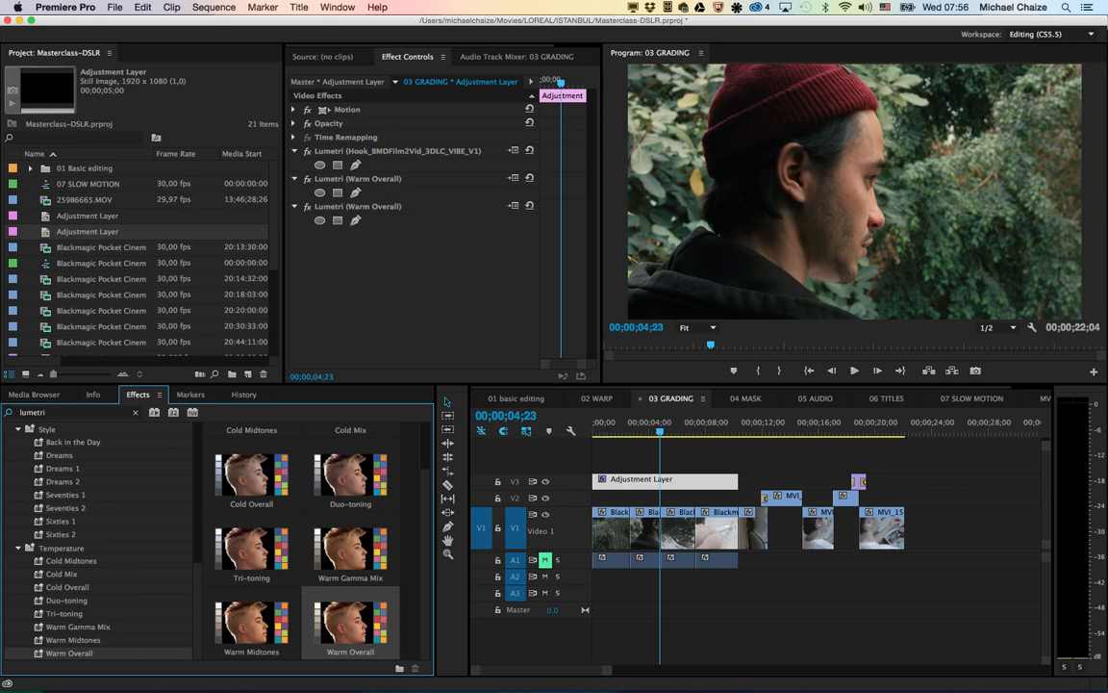
{"action": "left_click", "coordinate": [358, 207]}
{"action": "key", "text": "Delete"}
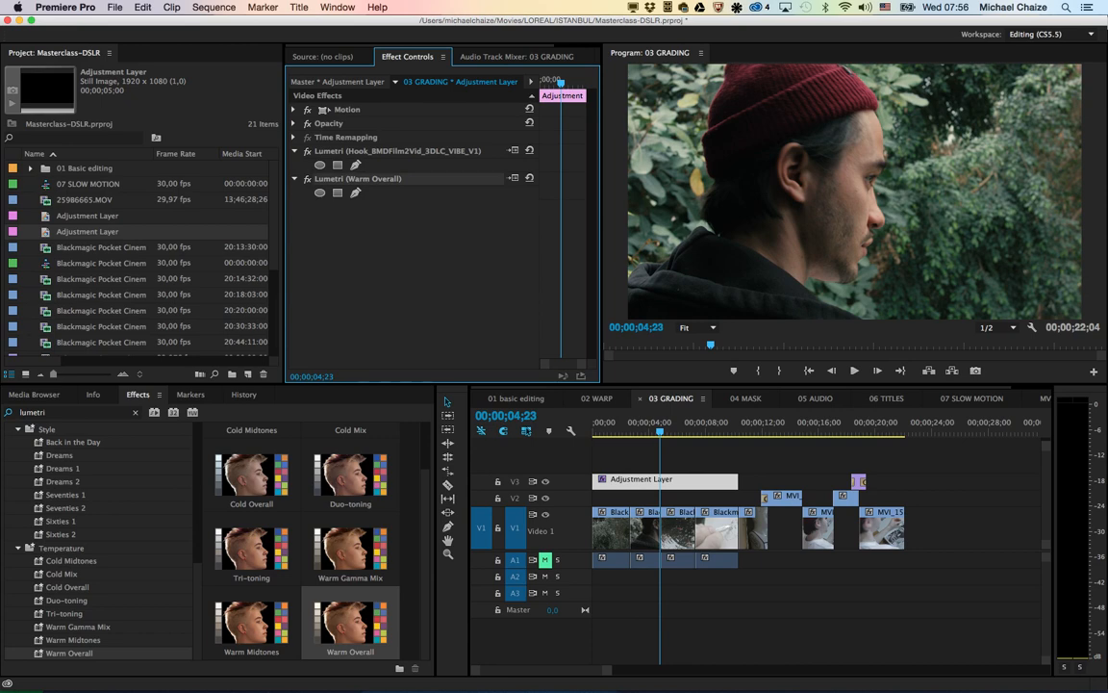
{"action": "key", "text": "Delete"}
Step: Expand the adjustment layer's Opacity settings and vary its opacity, finishing at 100%
{"action": "left_click", "coordinate": [635, 480]}
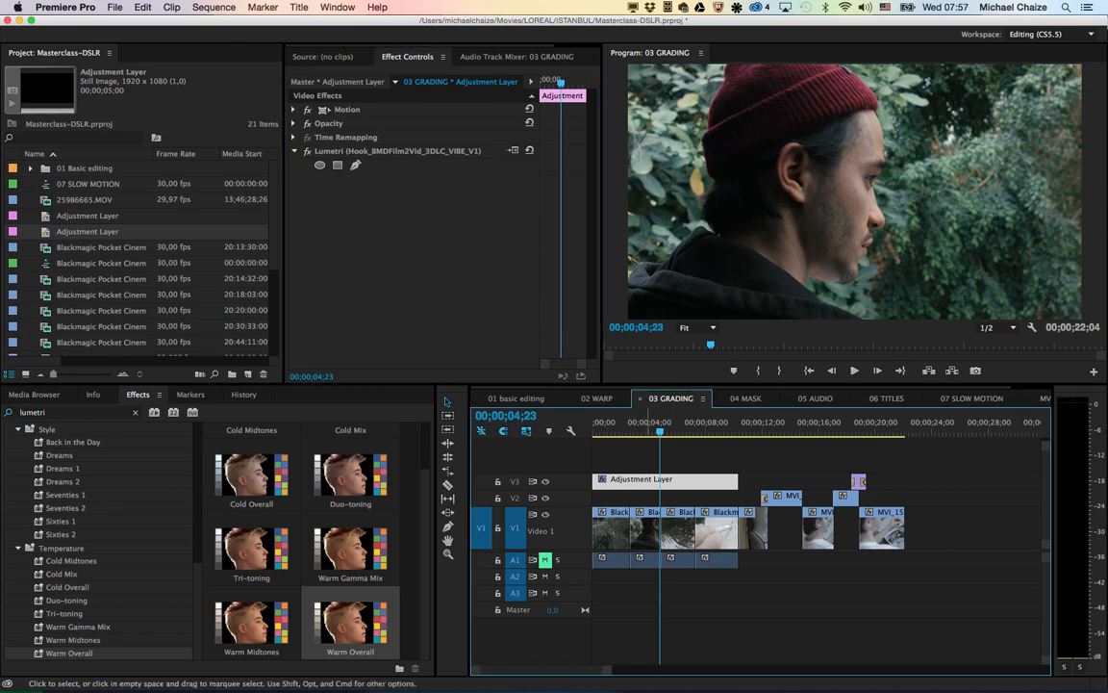
{"action": "left_click", "coordinate": [293, 124]}
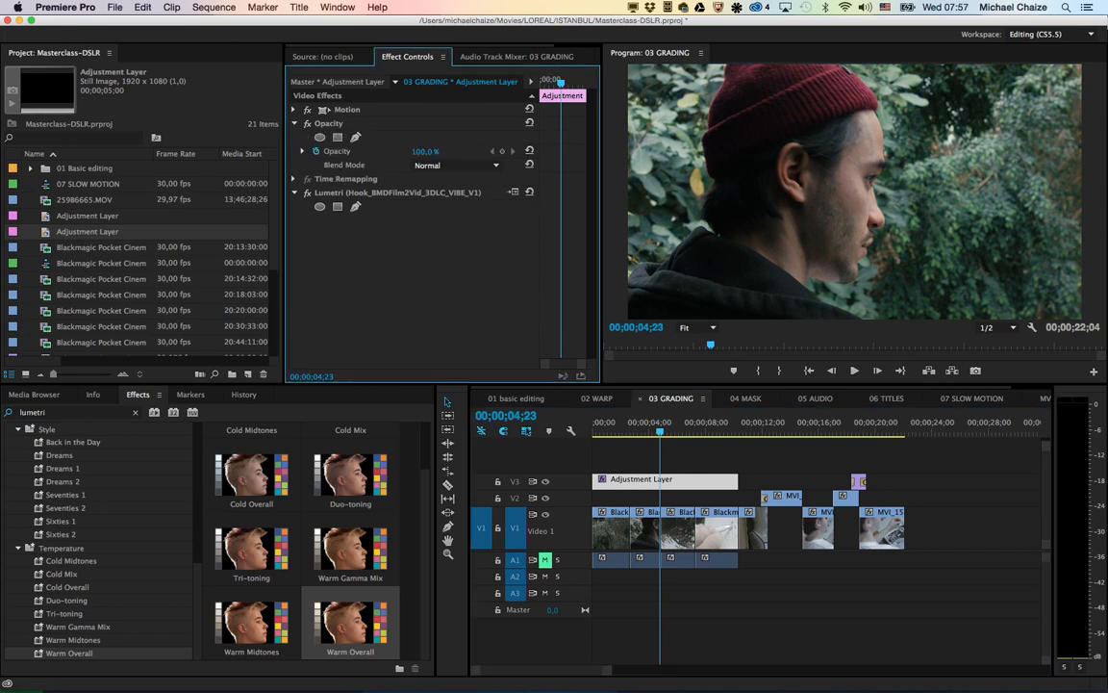
{"action": "mouse_move", "coordinate": [425, 151]}
{"action": "left_mouse_down"}
{"action": "mouse_move", "coordinate": [409, 151]}
{"action": "mouse_move", "coordinate": [426, 151]}
{"action": "left_mouse_up"}
Step: Switch to Premiere Pro CC and open the recent project Masterclass2015.prproj
{"action": "key", "text": "super+Tab"}
{"action": "key", "text": "super+Tab"}
{"action": "key", "text": "super+Tab"}
{"action": "key", "text": "super+Tab"}
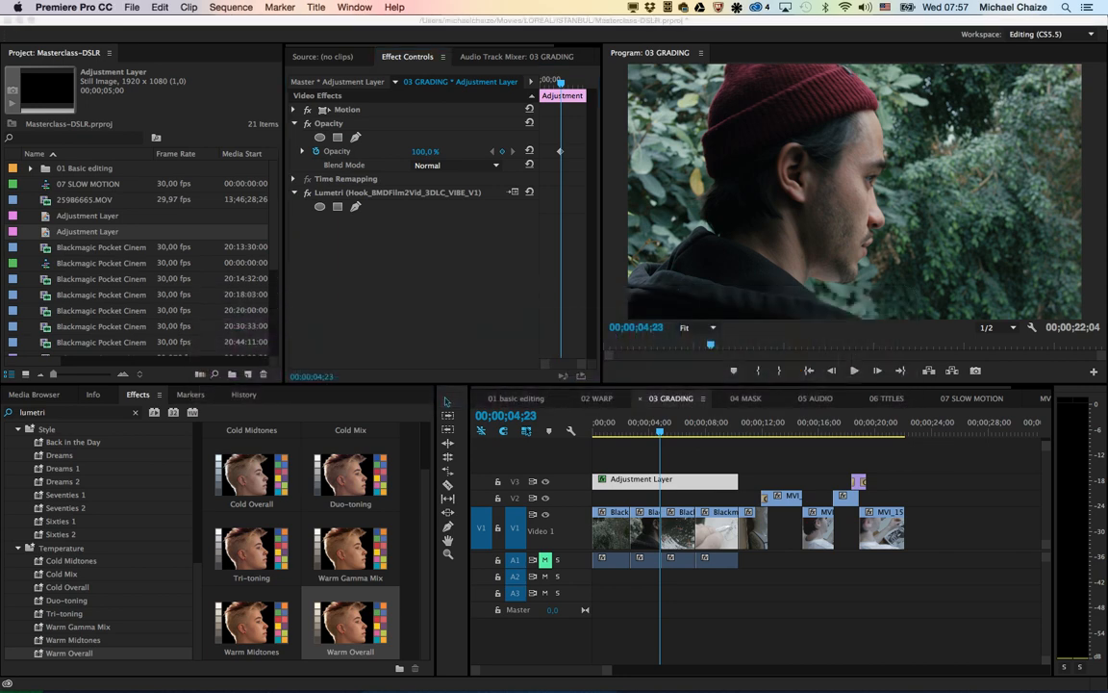
{"action": "left_click", "coordinate": [131, 8]}
{"action": "mouse_move", "coordinate": [160, 48]}
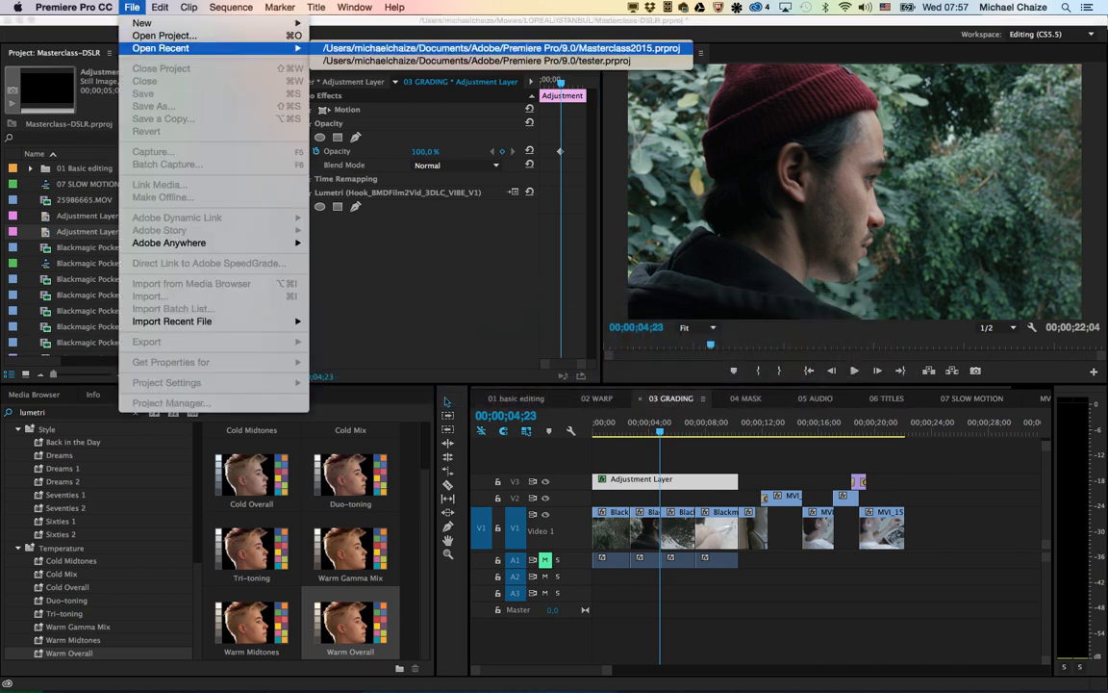
{"action": "left_click", "coordinate": [501, 48]}
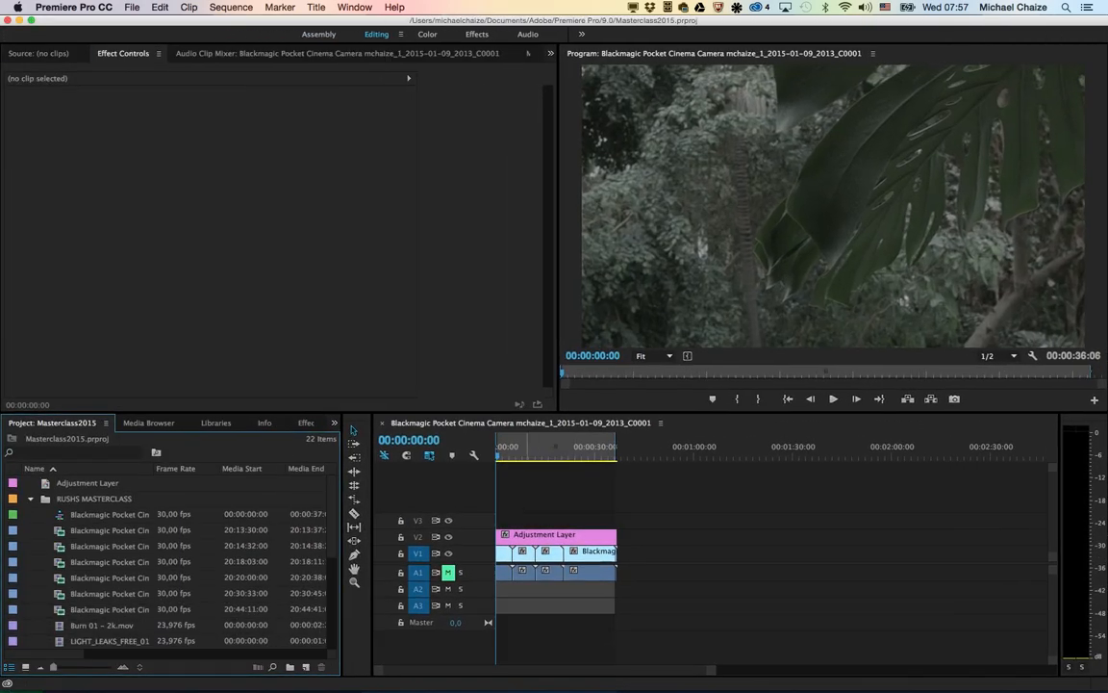
Step: Select the adjustment layer, set the playhead to 00:00:03:18 and switch to the Color workspace
{"action": "left_click", "coordinate": [525, 449]}
{"action": "left_click", "coordinate": [511, 449]}
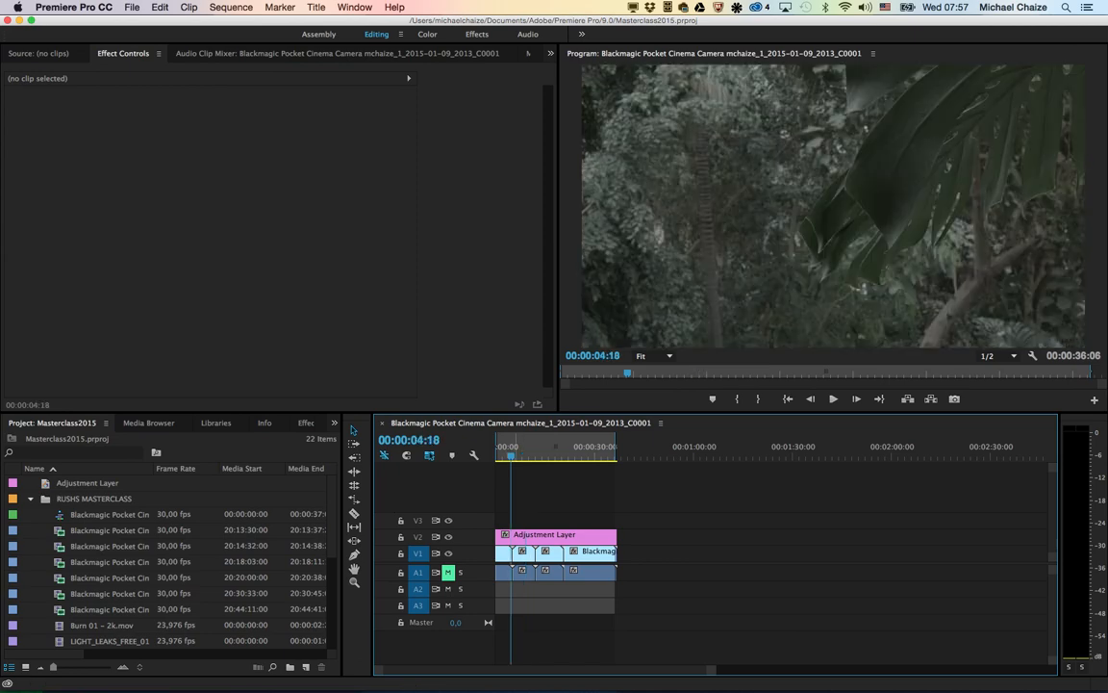
{"action": "left_click", "coordinate": [553, 536]}
{"action": "left_click_drag", "start_coordinate": [510, 449], "coordinate": [508, 449]}
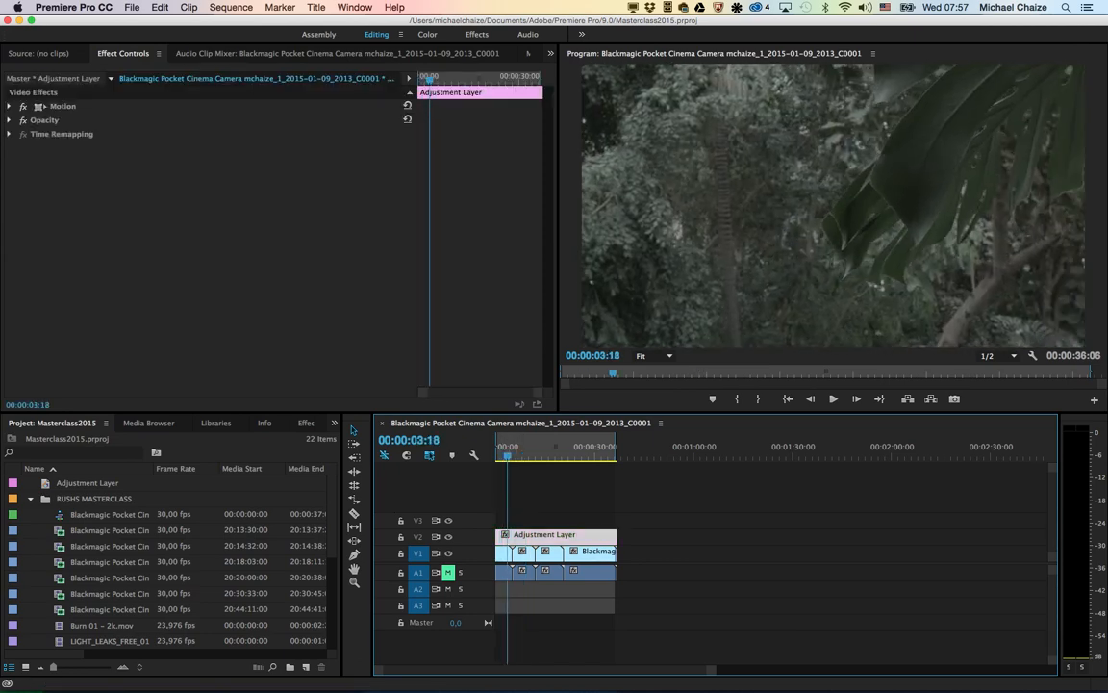
{"action": "left_click", "coordinate": [427, 35]}
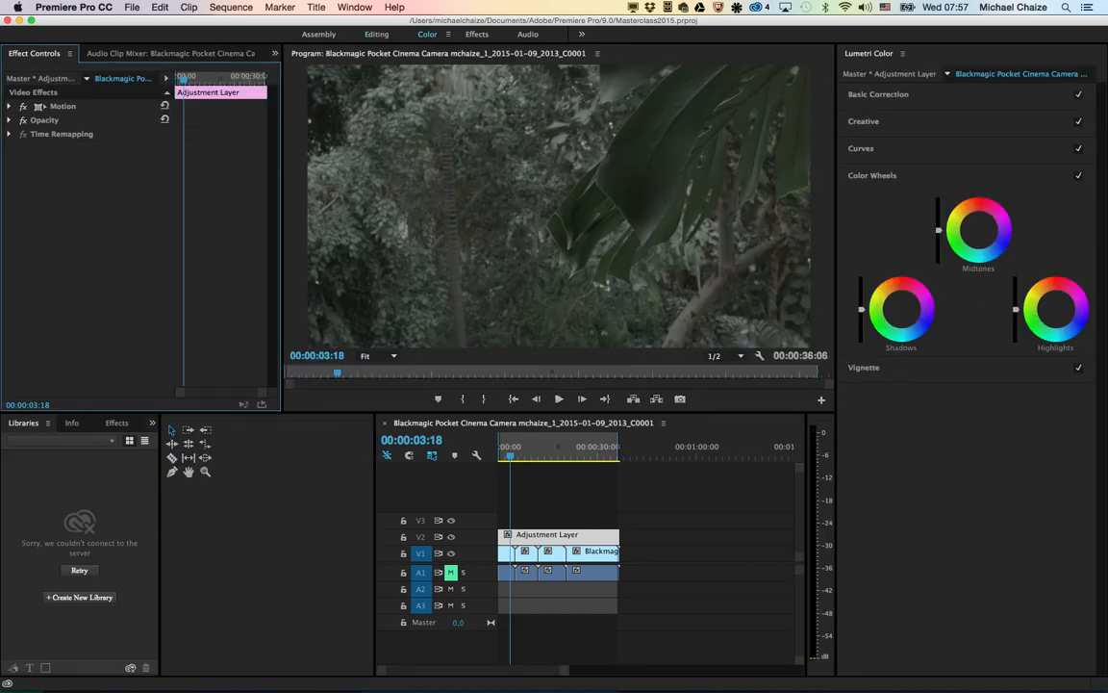
Step: Apply the BMC PRORES - SL - PROFILE input LUT with Temperature -14.1, Exposure 1.2, Contrast 25.3, Shadows 24.2, Whites 17.2 and Blacks -41.4
{"action": "left_click", "coordinate": [878, 94]}
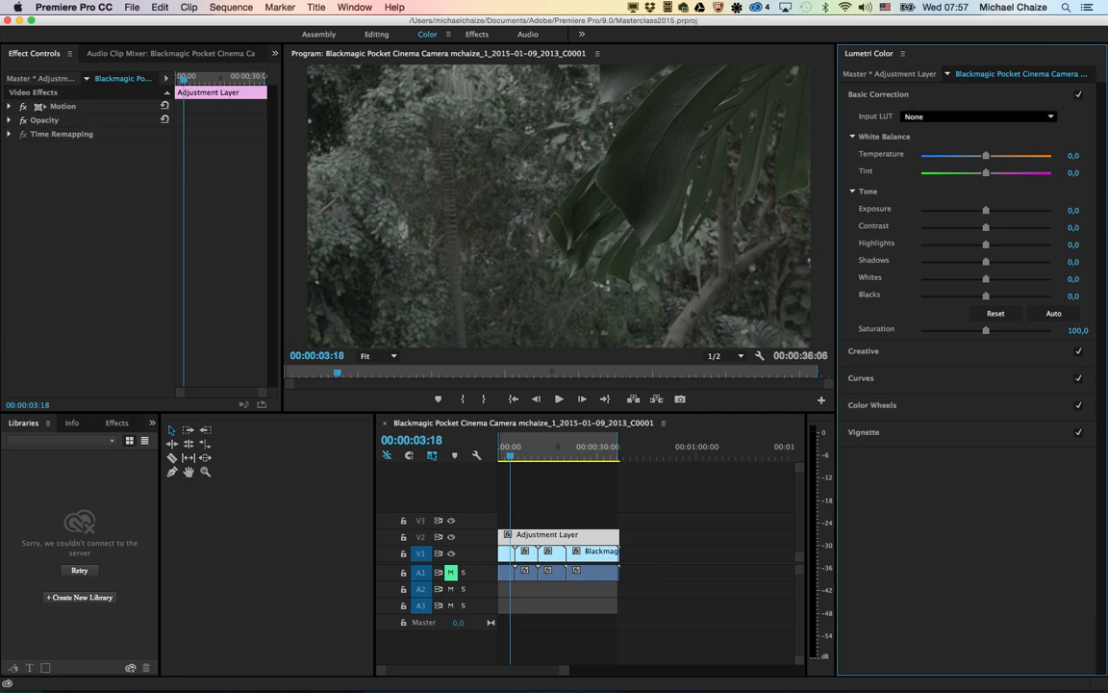
{"action": "left_click", "coordinate": [977, 117]}
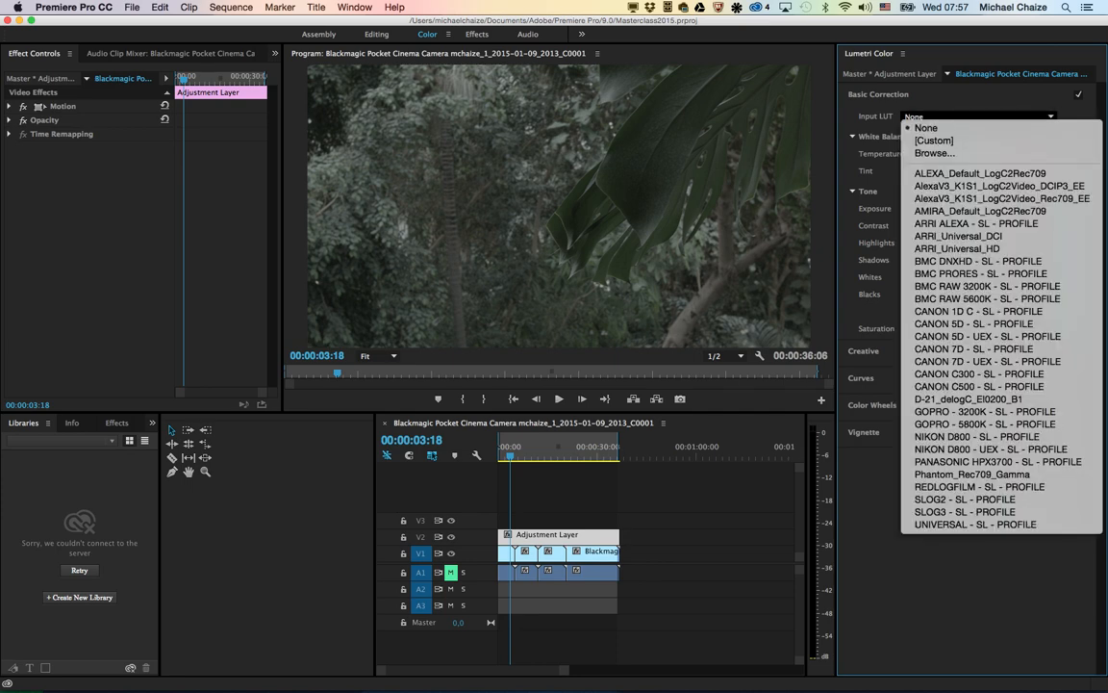
{"action": "left_click", "coordinate": [980, 274]}
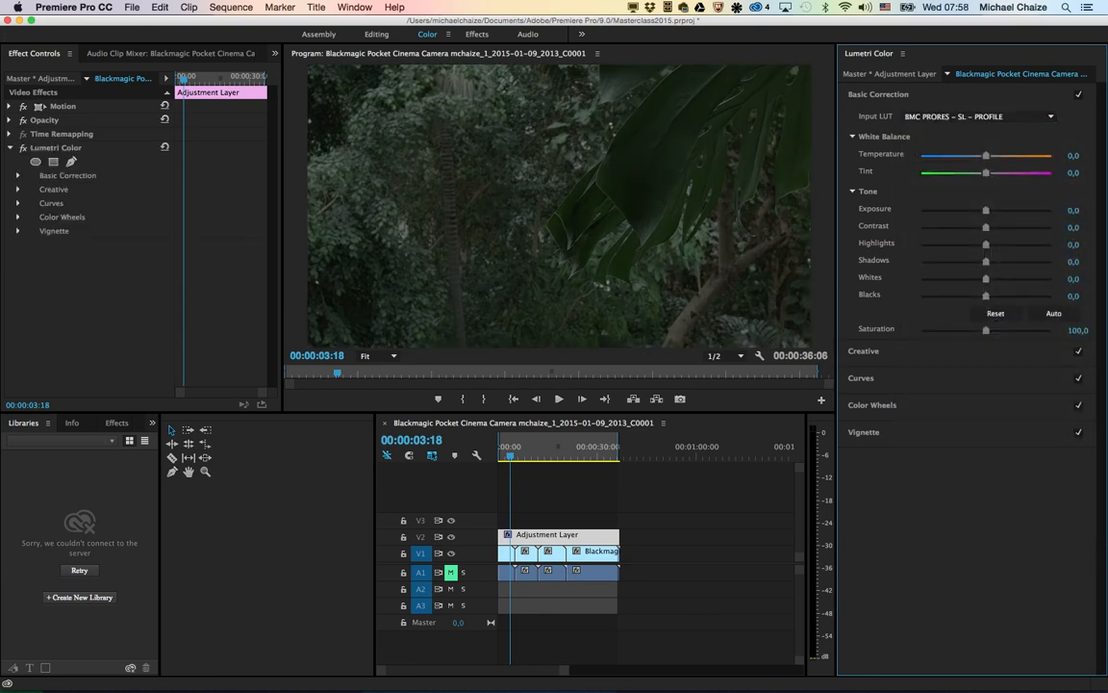
{"action": "left_click_drag", "start_coordinate": [986, 156], "coordinate": [976, 156]}
{"action": "left_click_drag", "start_coordinate": [986, 209], "coordinate": [958, 295]}
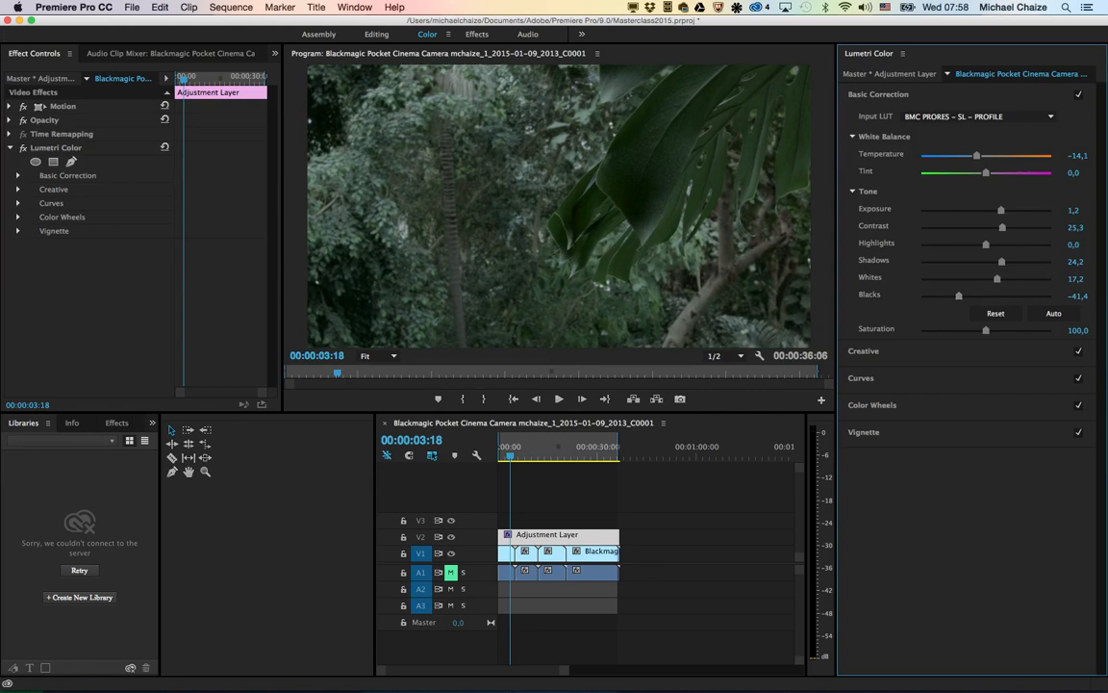
Step: Apply the Fuji ETERNA 250D Fuji 3510 (by Adobe) creative look with Intensity 58.6 and Faded Film 20.7
{"action": "left_click", "coordinate": [863, 351]}
{"action": "left_click", "coordinate": [981, 144]}
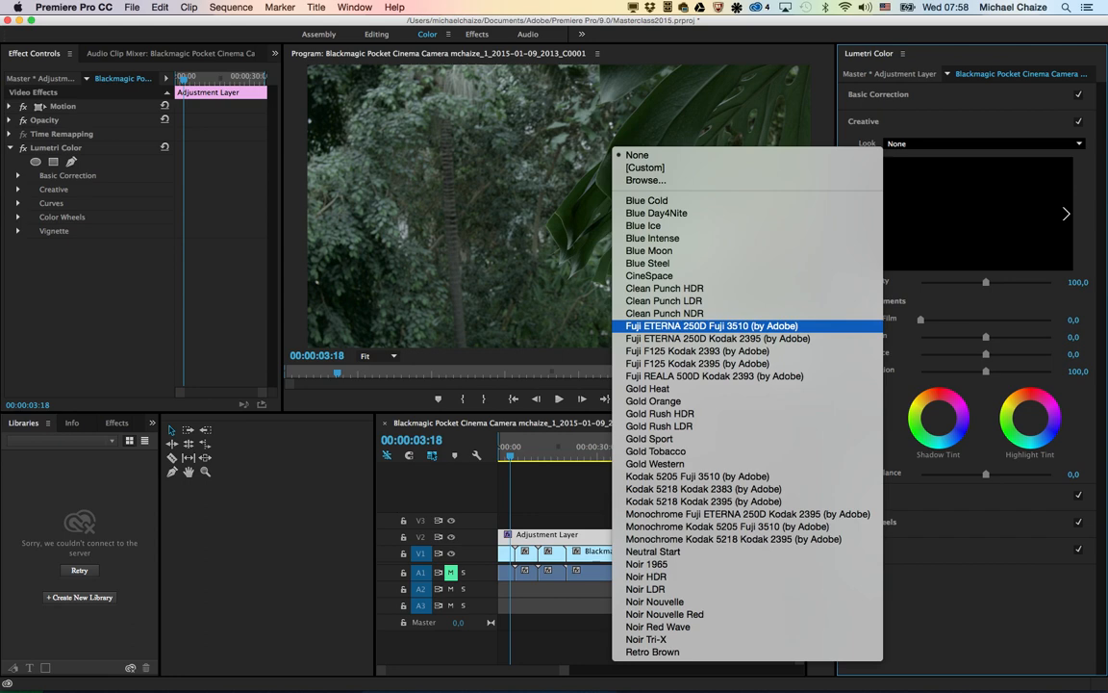
{"action": "key", "text": "Return"}
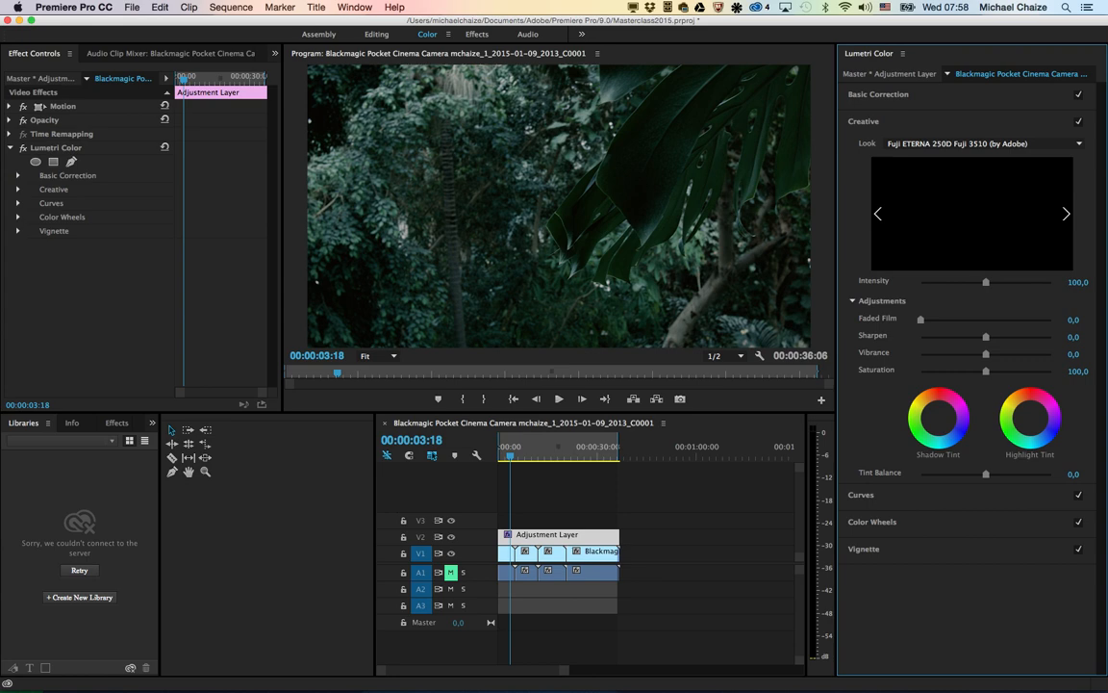
{"action": "left_click_drag", "start_coordinate": [985, 282], "coordinate": [958, 282]}
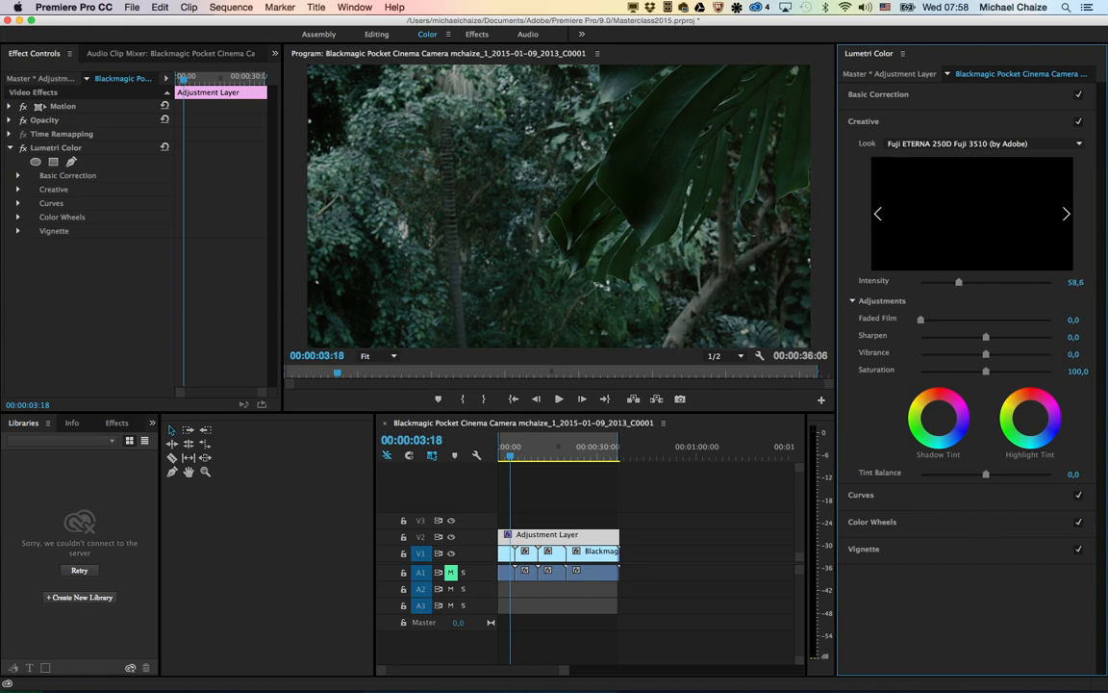
{"action": "left_click_drag", "start_coordinate": [921, 320], "coordinate": [947, 319]}
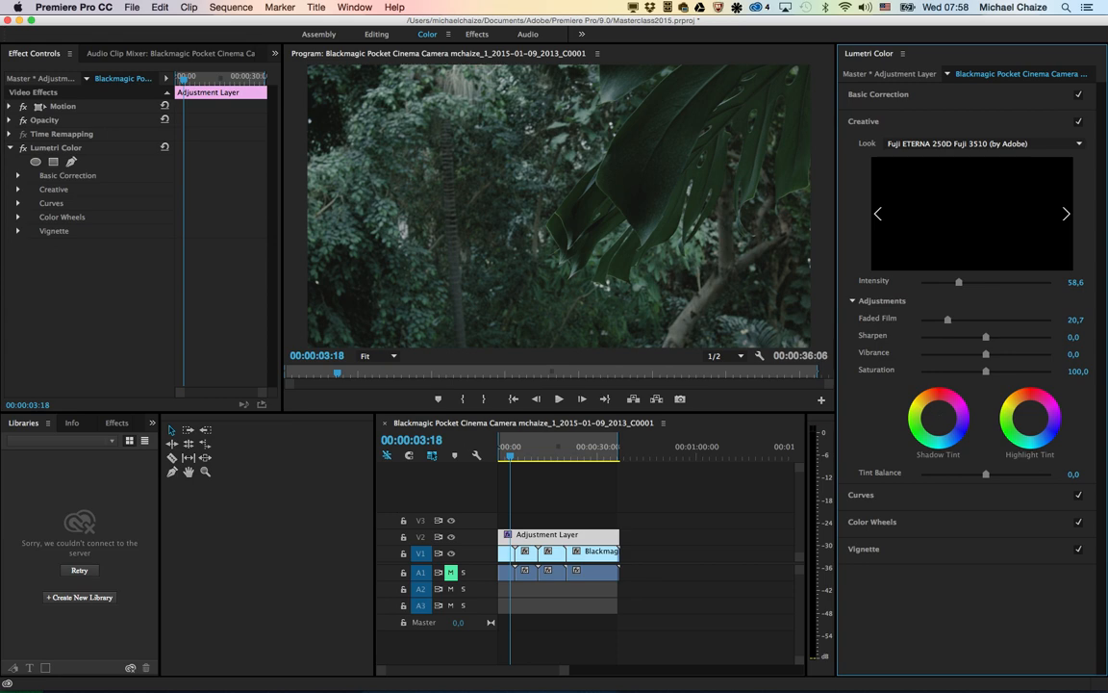
Step: Try bending the blue RGB curve in its upper and lower parts, and undo both changes
{"action": "left_click", "coordinate": [862, 496]}
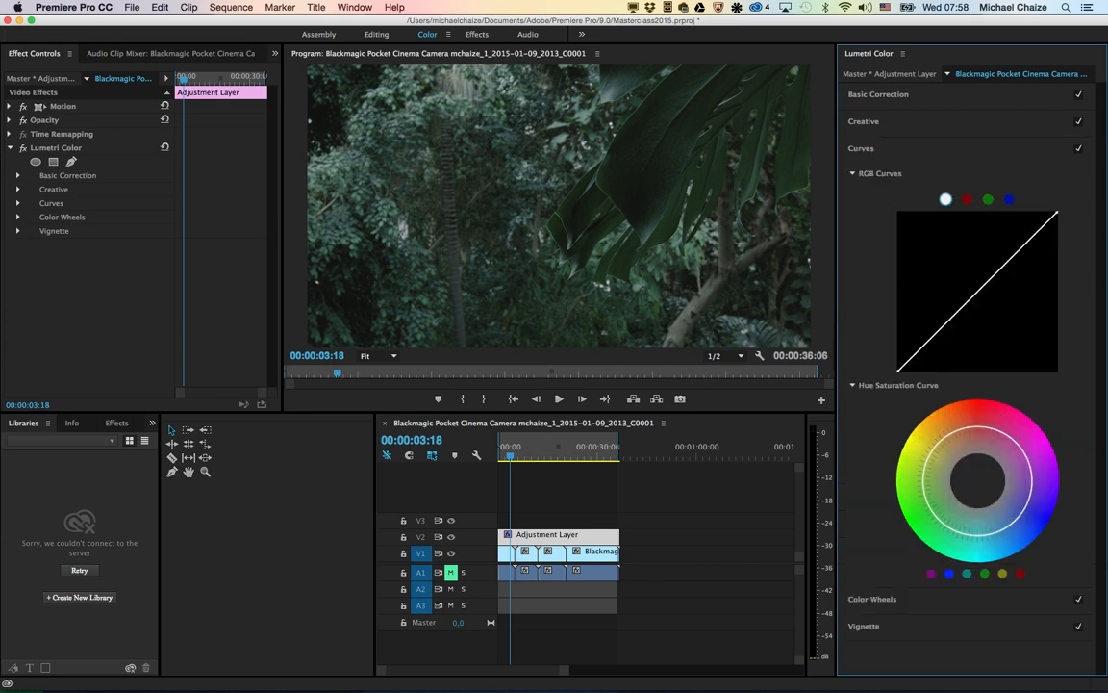
{"action": "left_click", "coordinate": [1009, 200]}
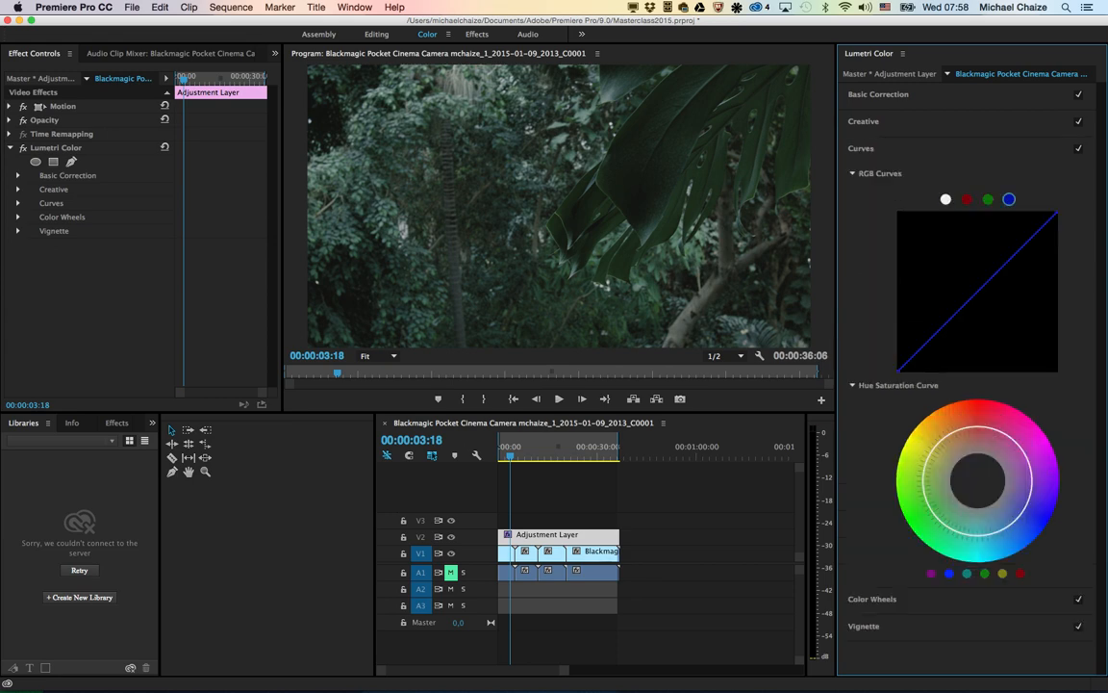
{"action": "left_click_drag", "start_coordinate": [995, 274], "coordinate": [989, 255]}
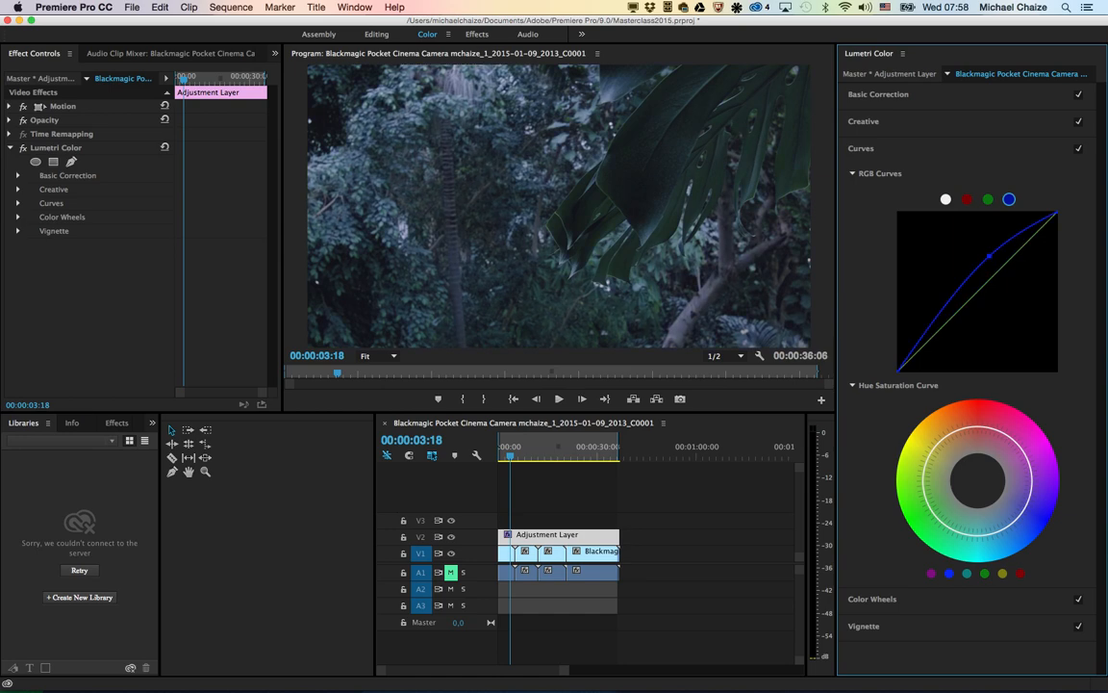
{"action": "left_click_drag", "start_coordinate": [949, 299], "coordinate": [952, 322]}
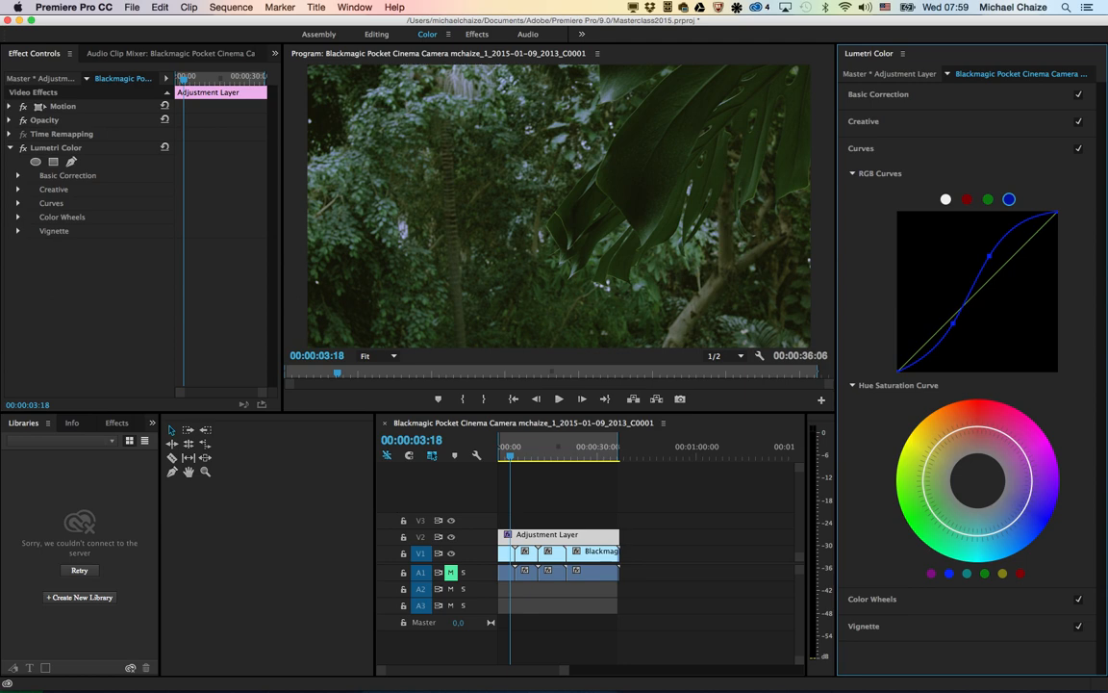
{"action": "key", "text": "super+z"}
{"action": "key", "text": "super+z"}
Step: At 00:00:10:00, boost the green saturation on the adjustment layer's Hue Saturation Curve using three points around the greens
{"action": "left_click_drag", "start_coordinate": [533, 448], "coordinate": [531, 448]}
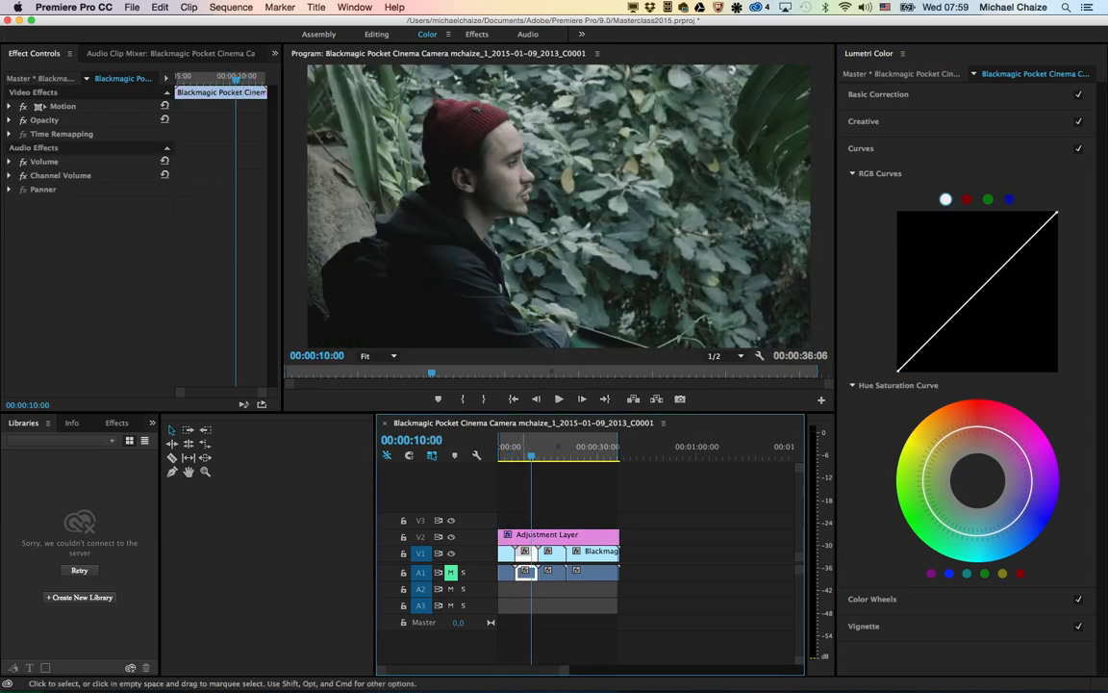
{"action": "left_click", "coordinate": [561, 536]}
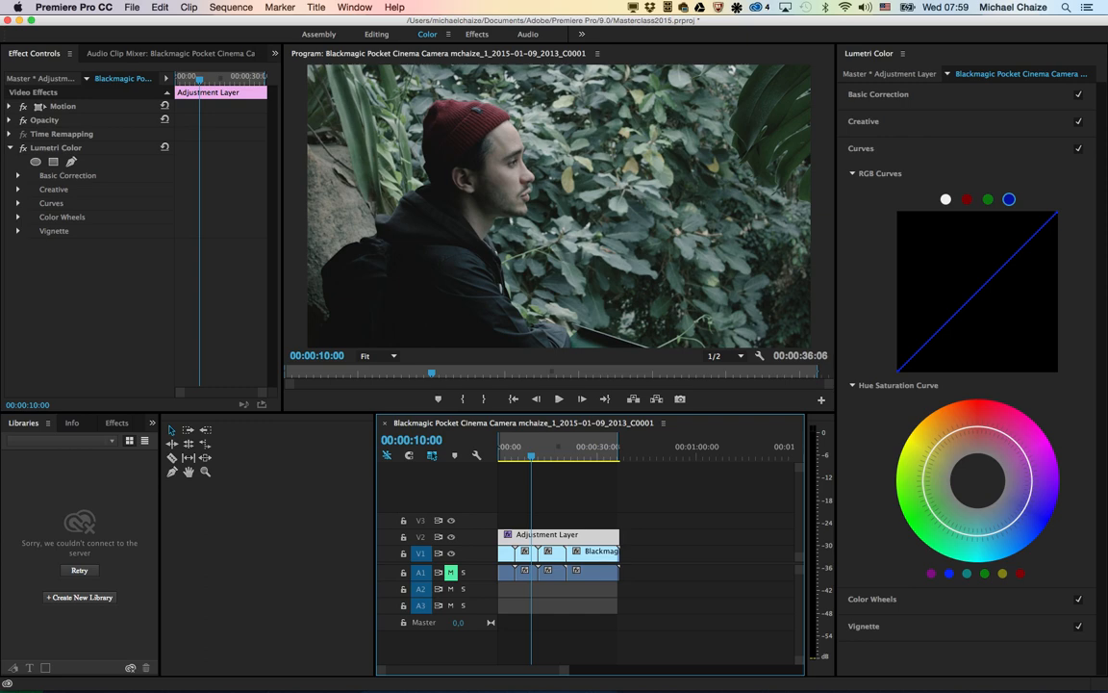
{"action": "left_click", "coordinate": [921, 487]}
{"action": "left_click", "coordinate": [929, 508]}
{"action": "left_click", "coordinate": [943, 524]}
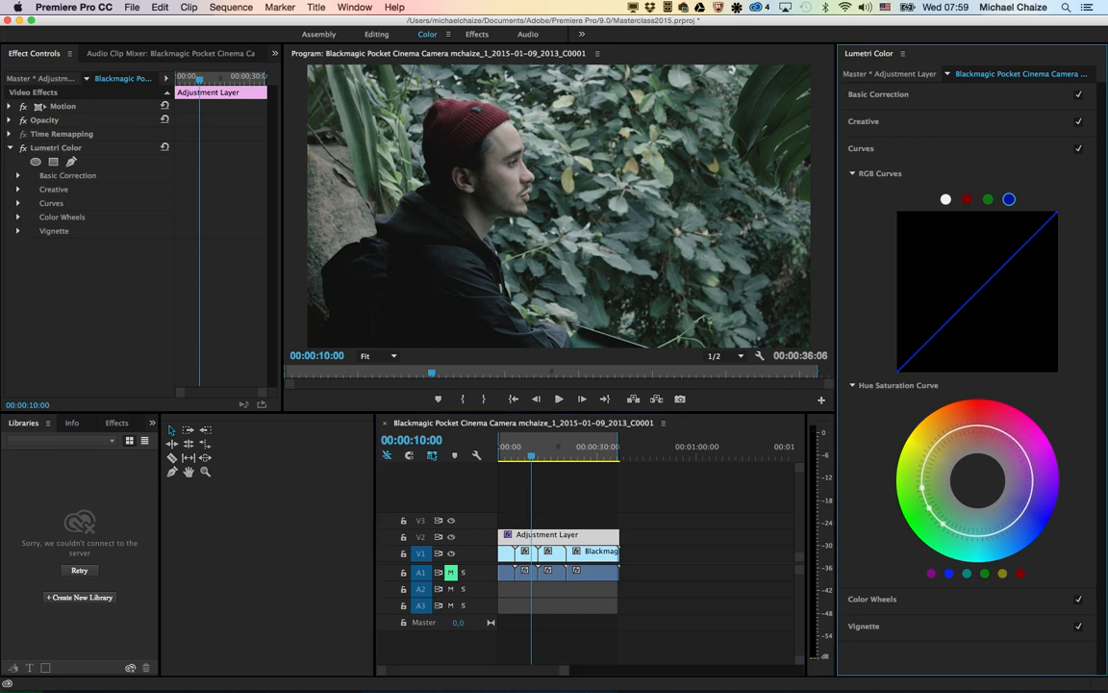
{"action": "left_click_drag", "start_coordinate": [929, 508], "coordinate": [966, 534]}
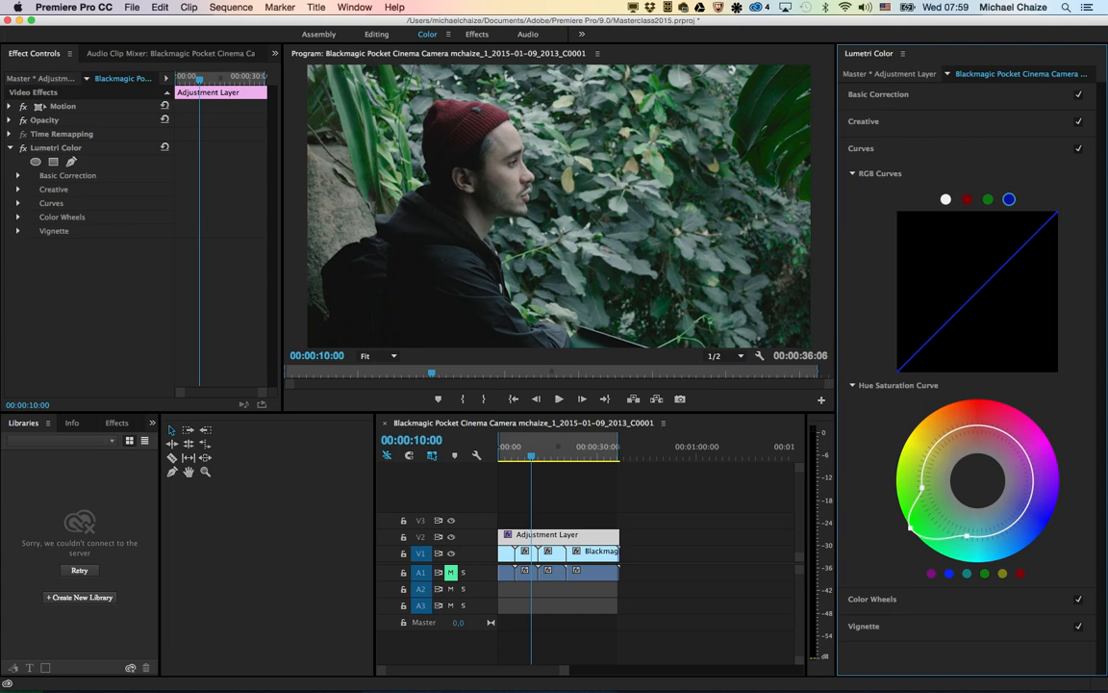
Step: Add points around the reds on the Hue Saturation Curve, try desaturating them, and finish with the red saturation boosted
{"action": "left_click", "coordinate": [974, 424]}
{"action": "left_click", "coordinate": [988, 424]}
{"action": "left_click", "coordinate": [1006, 431]}
{"action": "left_click_drag", "start_coordinate": [989, 424], "coordinate": [966, 456]}
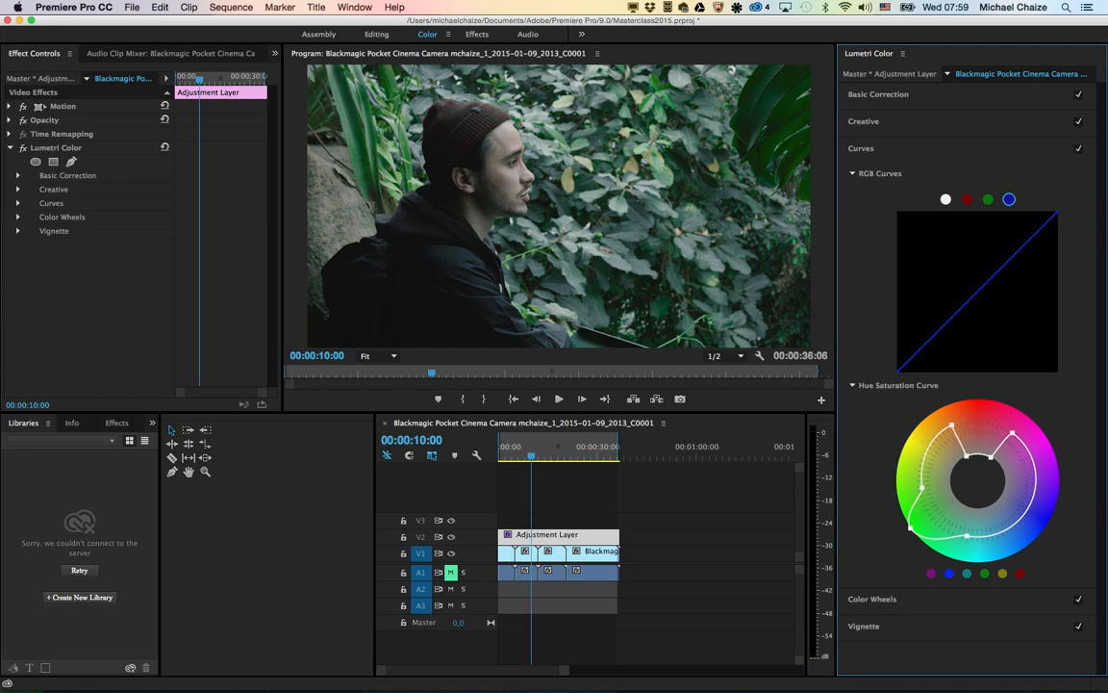
{"action": "left_click_drag", "start_coordinate": [967, 455], "coordinate": [982, 411]}
{"action": "left_click", "coordinate": [970, 427], "text": "super"}
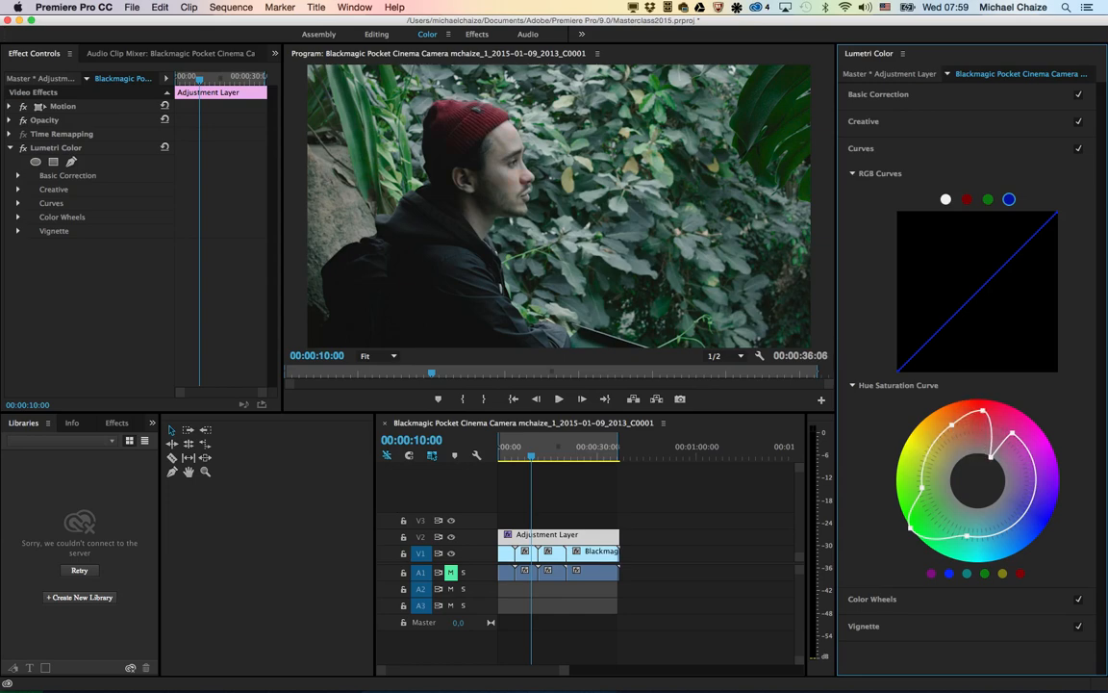
{"action": "left_click_drag", "start_coordinate": [990, 456], "coordinate": [995, 405]}
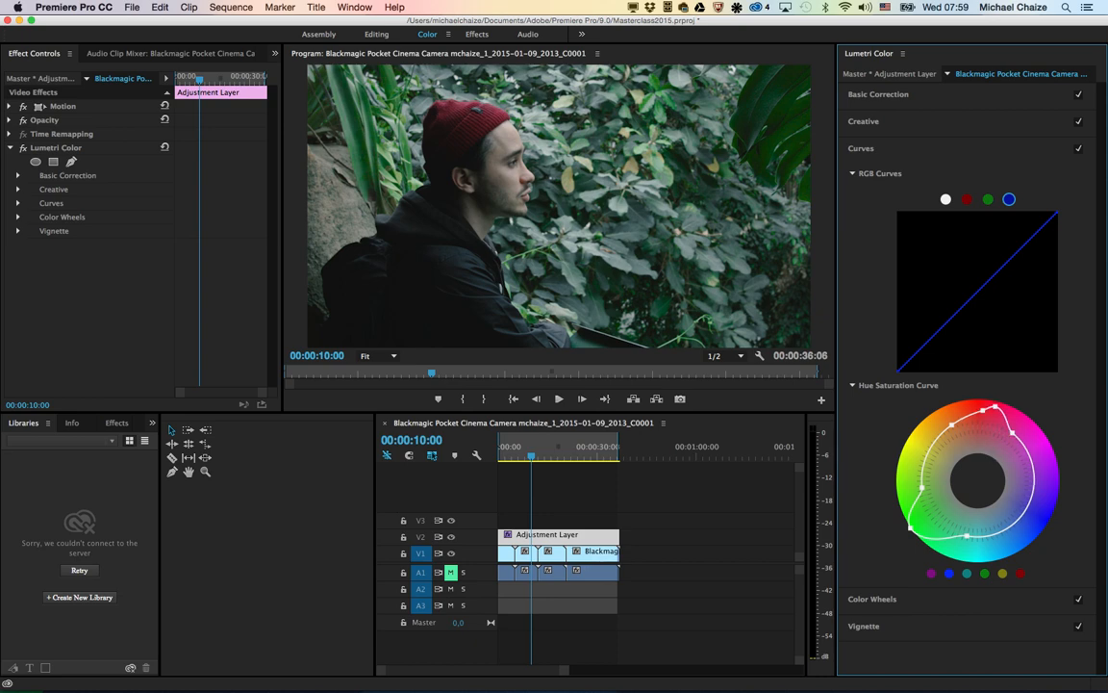
Step: Warm the picture with the Midtones color wheel and set the Vignette Amount to -3.0
{"action": "left_click", "coordinate": [873, 599]}
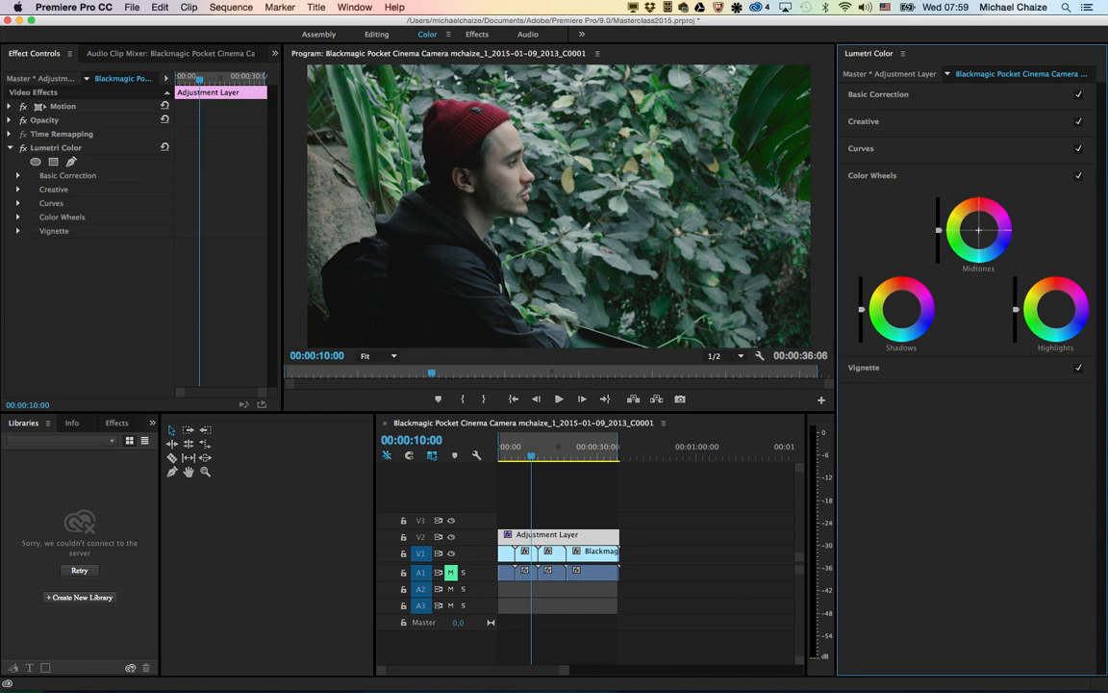
{"action": "left_click_drag", "start_coordinate": [978, 230], "coordinate": [920, 225]}
{"action": "left_click", "coordinate": [864, 368]}
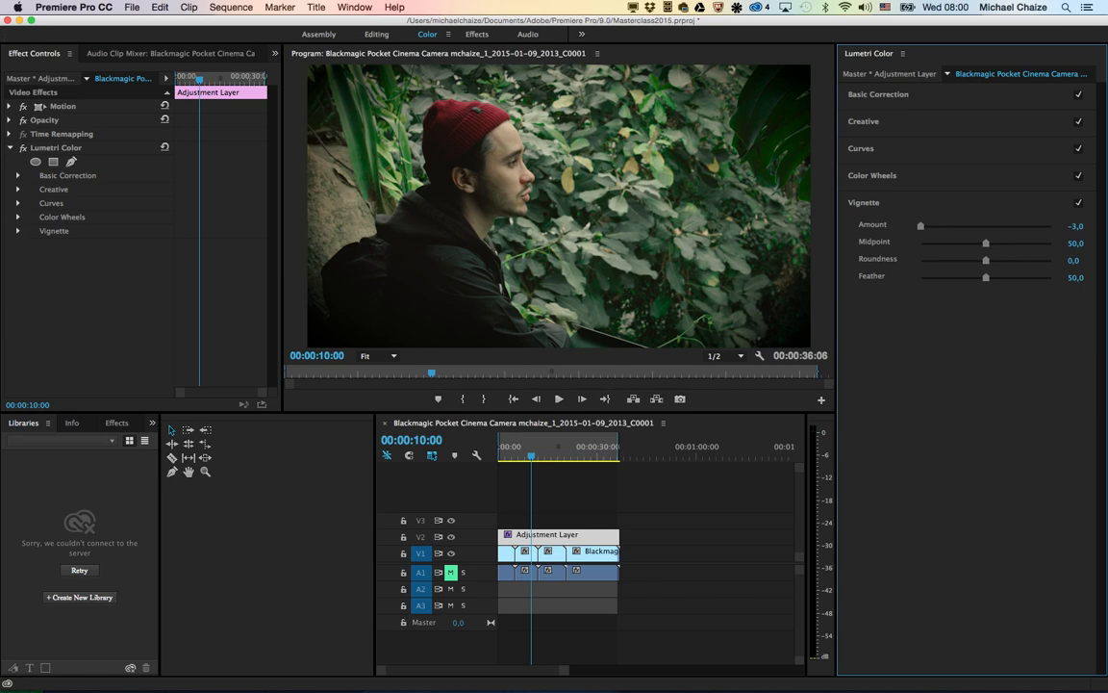
Step: Quit Premiere Pro CC
{"action": "key", "text": "super+q"}
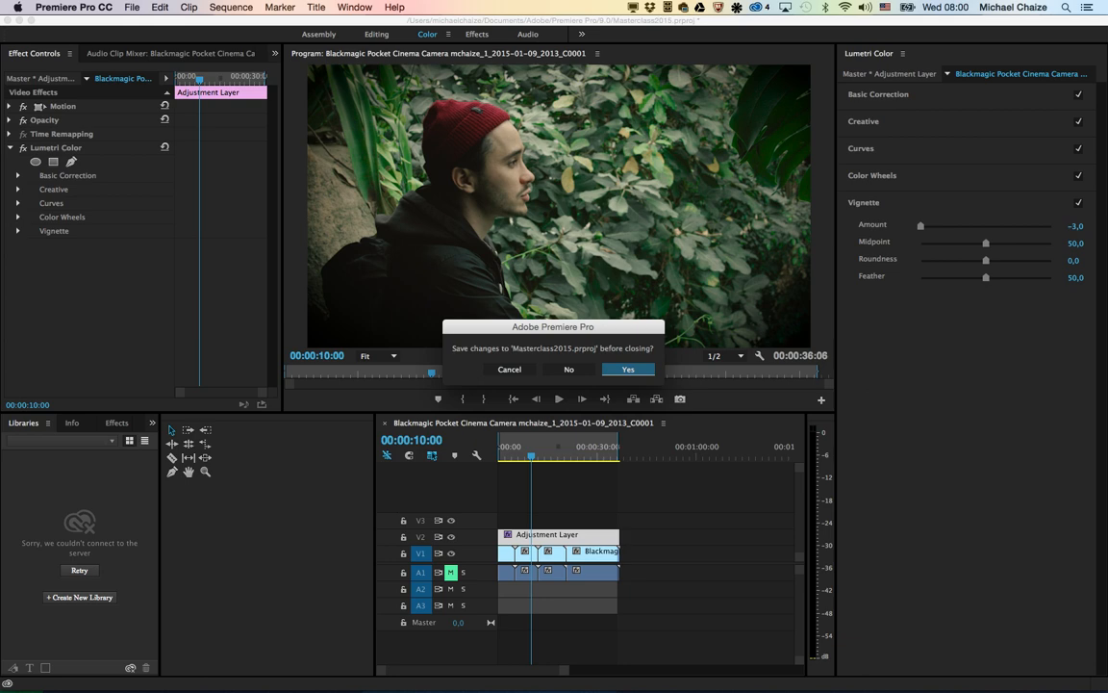
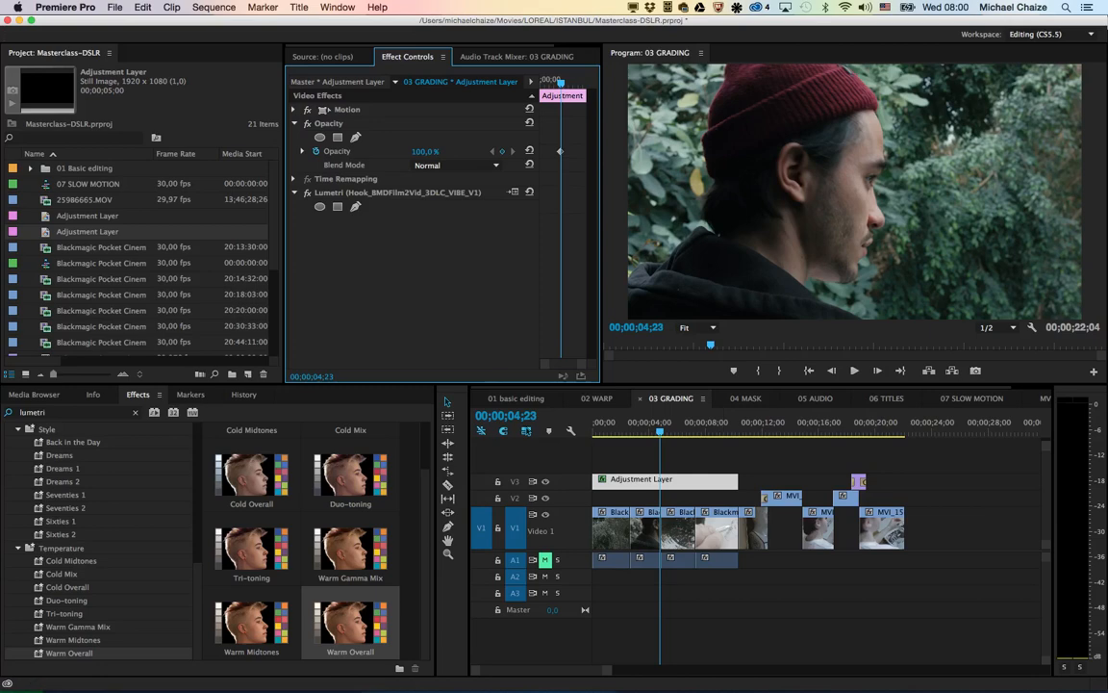
Step: Open the 04 MASK sequence, select its adjustment layer and park on the presenter's shot at 00:00:01:09
{"action": "left_click", "coordinate": [746, 398]}
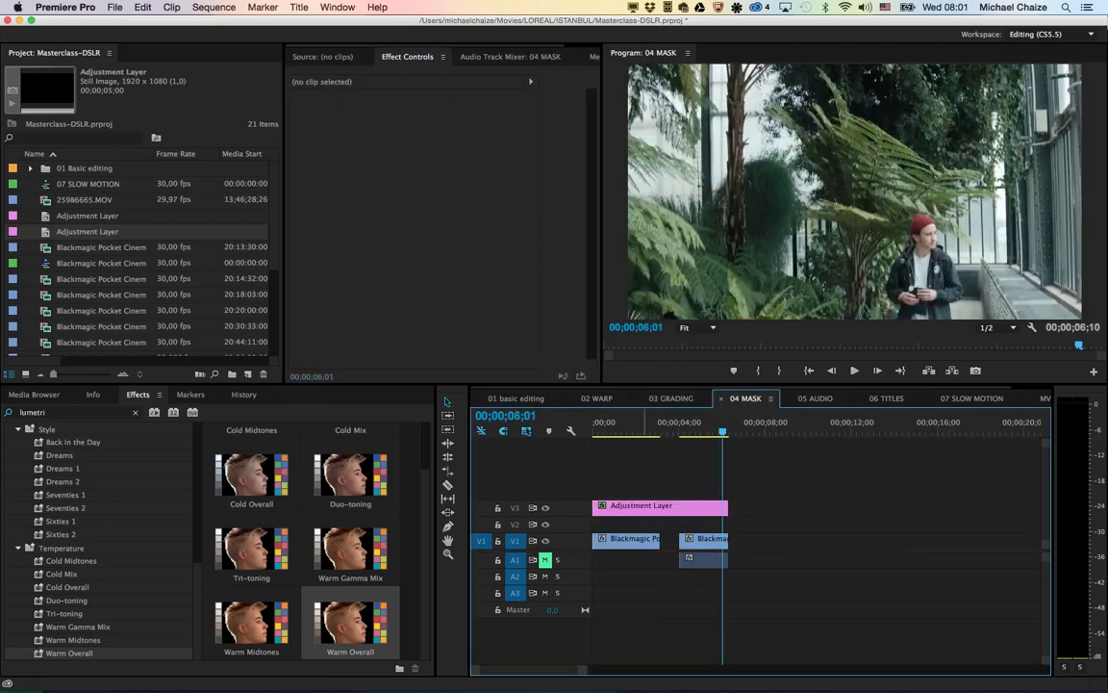
{"action": "mouse_move", "coordinate": [610, 423]}
{"action": "left_mouse_down"}
{"action": "mouse_move", "coordinate": [646, 423]}
{"action": "mouse_move", "coordinate": [598, 424]}
{"action": "mouse_move", "coordinate": [632, 423]}
{"action": "mouse_move", "coordinate": [618, 423]}
{"action": "left_mouse_up"}
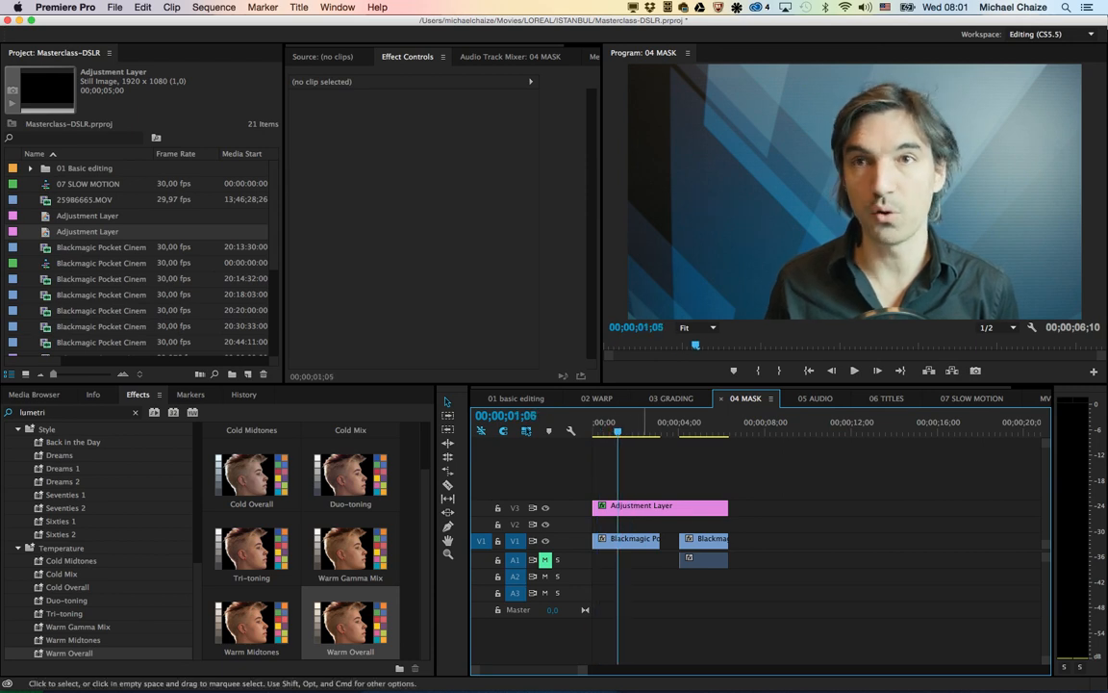
{"action": "left_click", "coordinate": [640, 507]}
{"action": "mouse_move", "coordinate": [618, 424]}
{"action": "left_mouse_down"}
{"action": "mouse_move", "coordinate": [602, 423]}
{"action": "mouse_move", "coordinate": [621, 423]}
{"action": "left_mouse_up"}
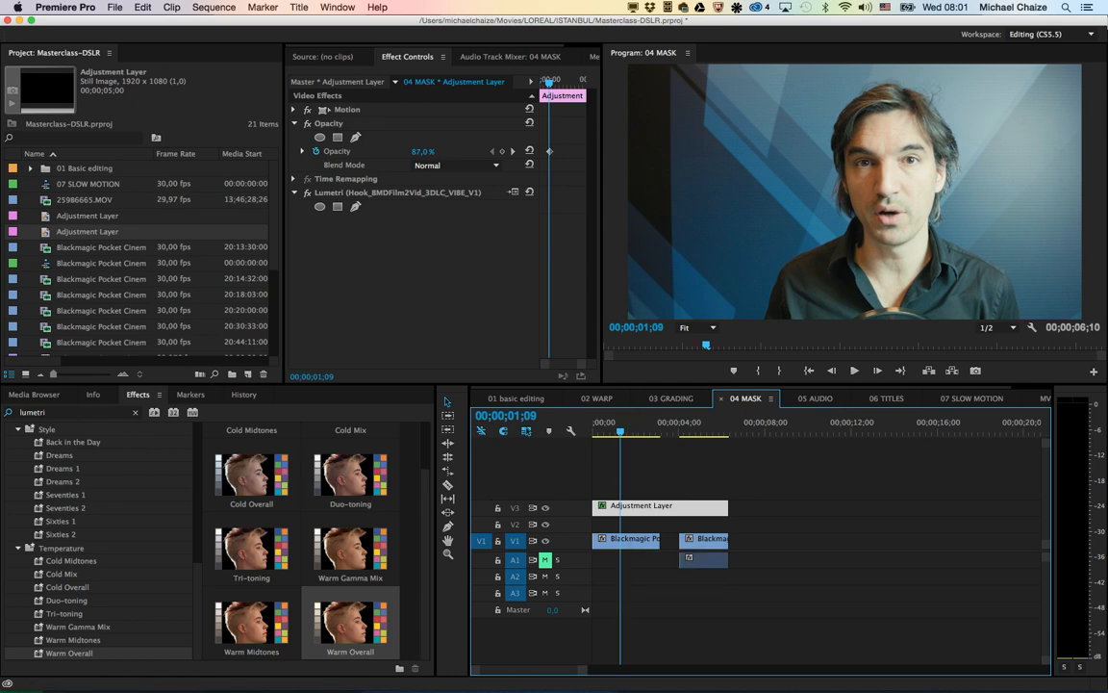
Step: Apply Fast Blur to the adjustment layer with Blurriness 41.0 and Repeat Edge Pixels enabled
{"action": "left_click", "coordinate": [66, 413]}
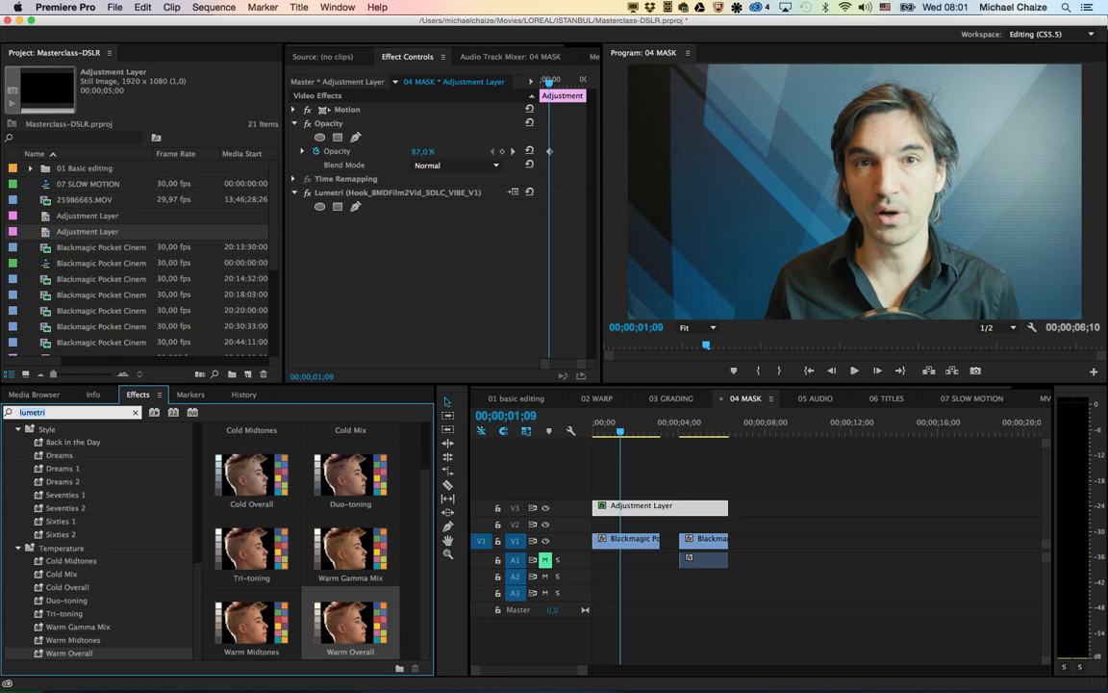
{"action": "type", "text": "fast"}
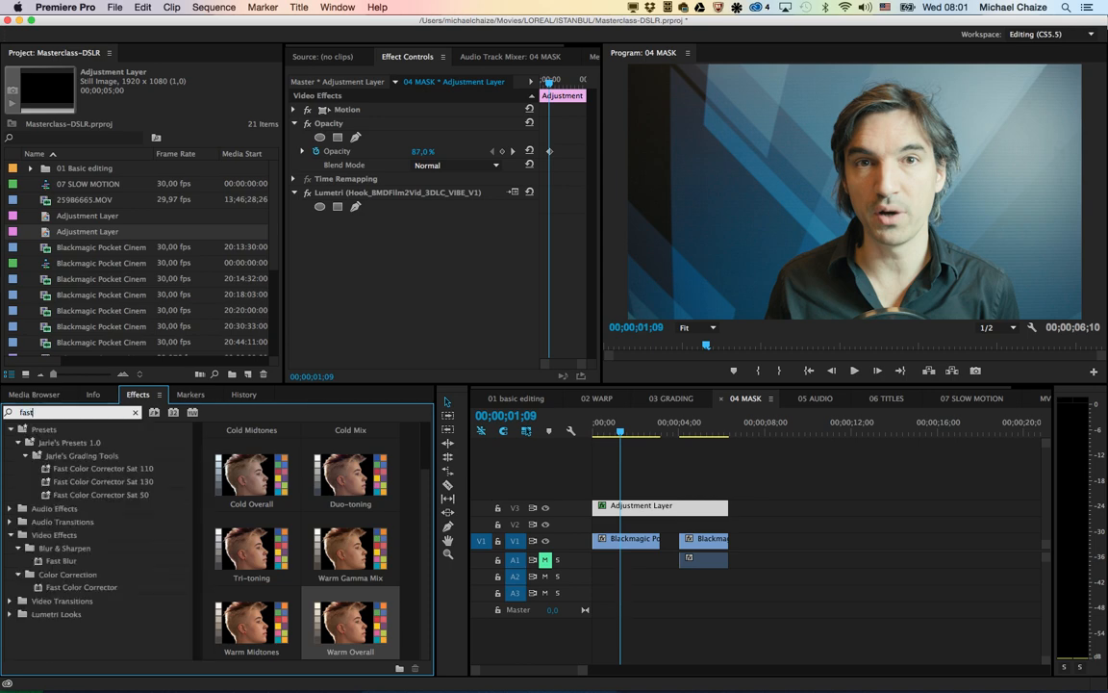
{"action": "double_click", "coordinate": [62, 561]}
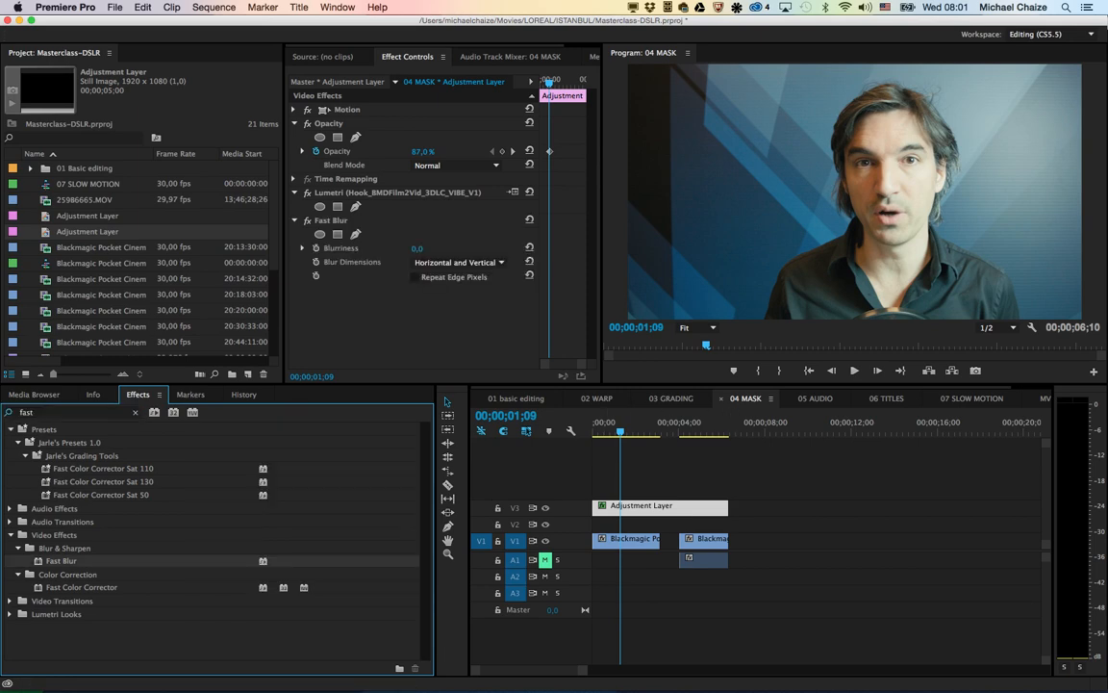
{"action": "left_click_drag", "start_coordinate": [418, 248], "coordinate": [457, 248]}
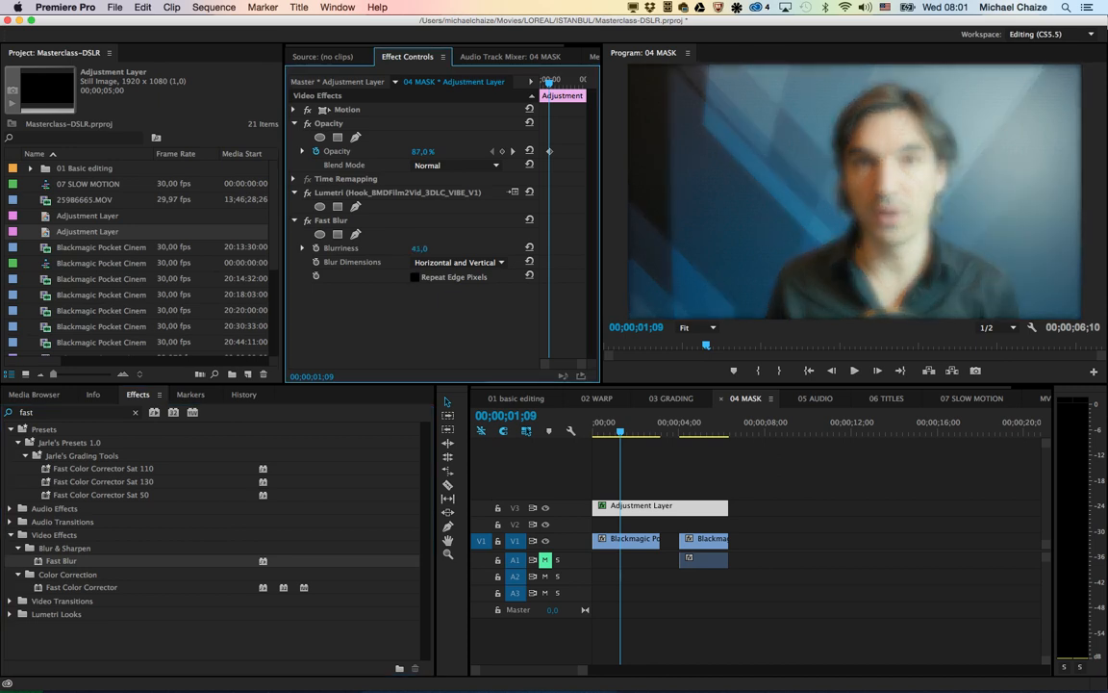
{"action": "left_click", "coordinate": [415, 277]}
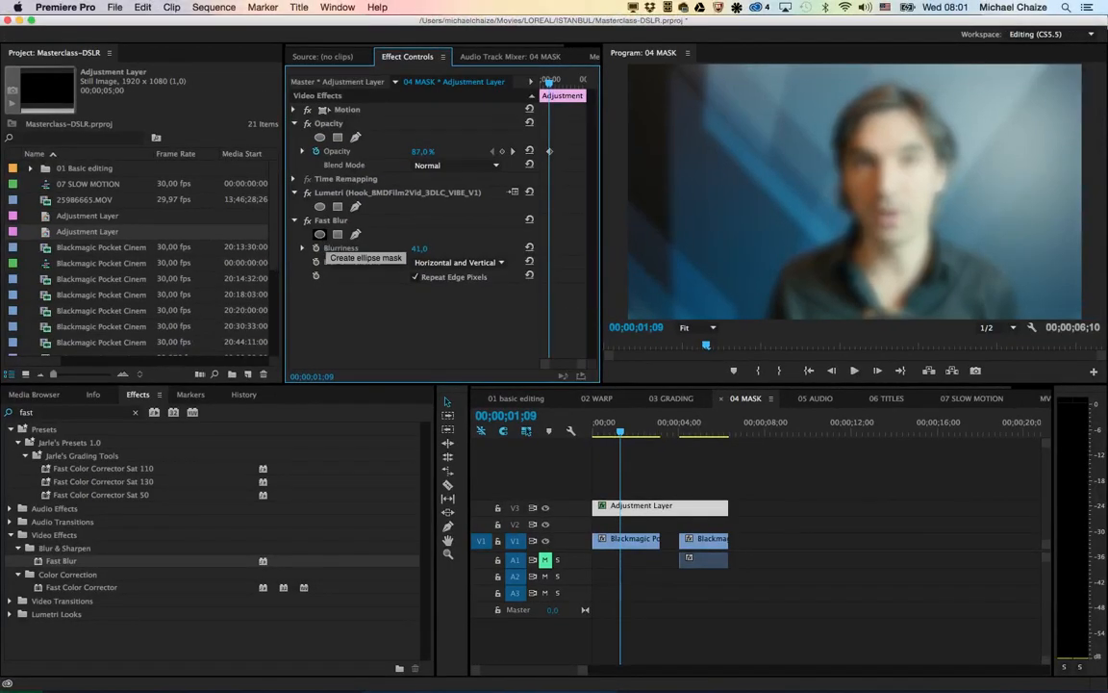
Step: Add an elliptical mask to Fast Blur, enlarge it around the presenter's head and shoulders, and invert it
{"action": "left_click", "coordinate": [319, 234]}
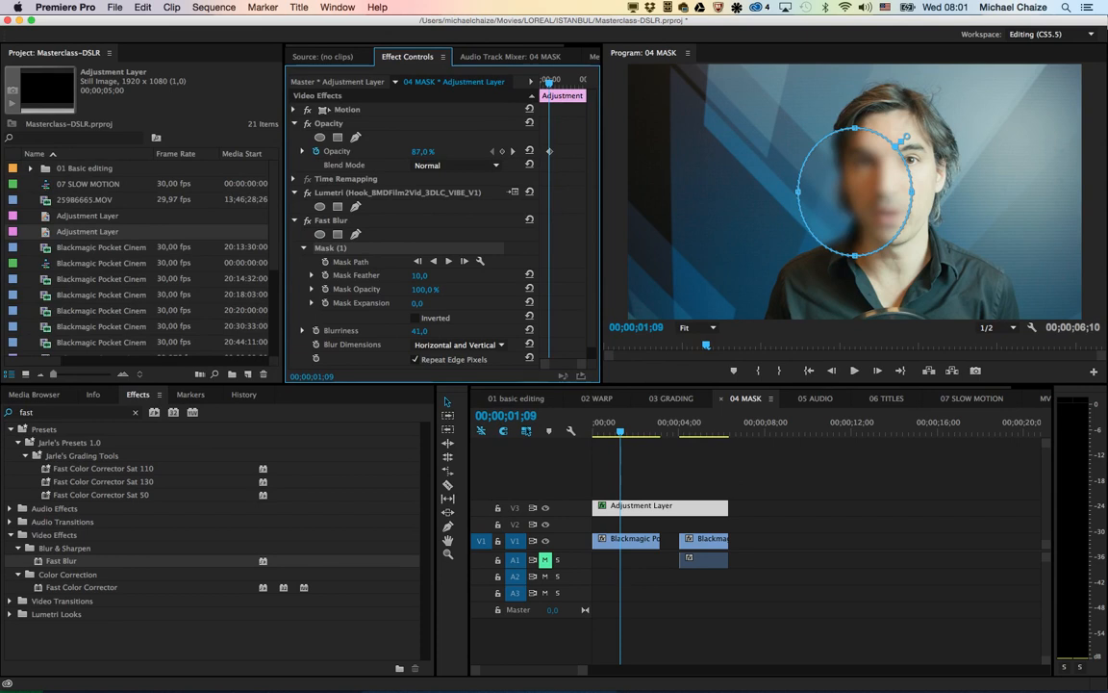
{"action": "left_click_drag", "start_coordinate": [912, 192], "coordinate": [996, 191]}
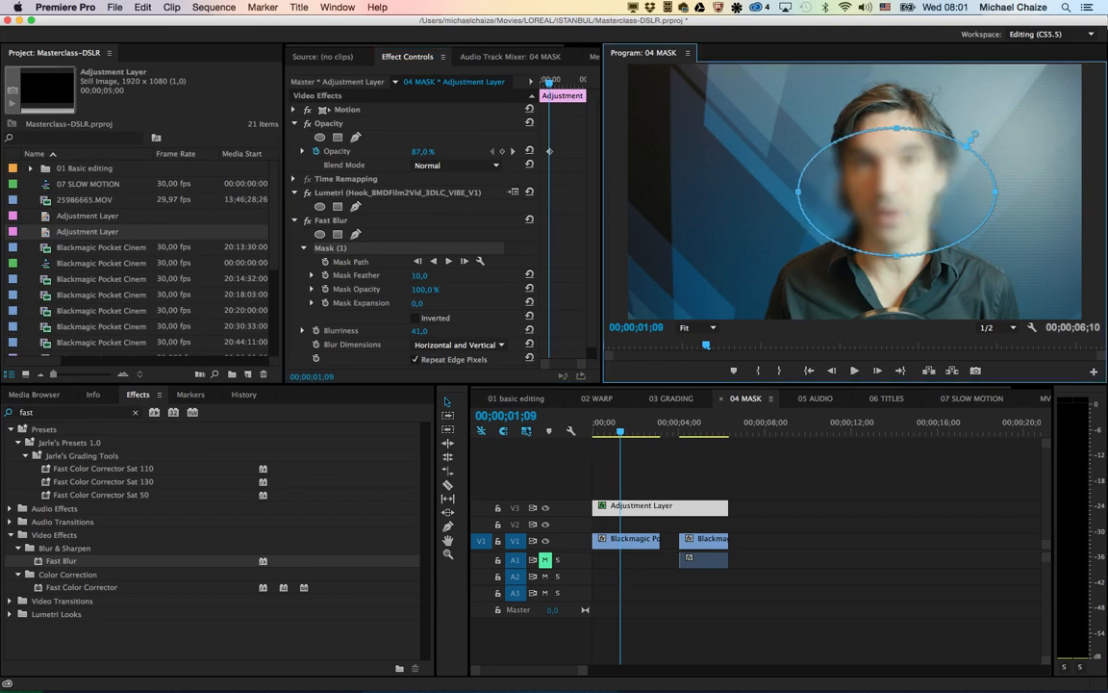
{"action": "left_click_drag", "start_coordinate": [896, 254], "coordinate": [896, 315]}
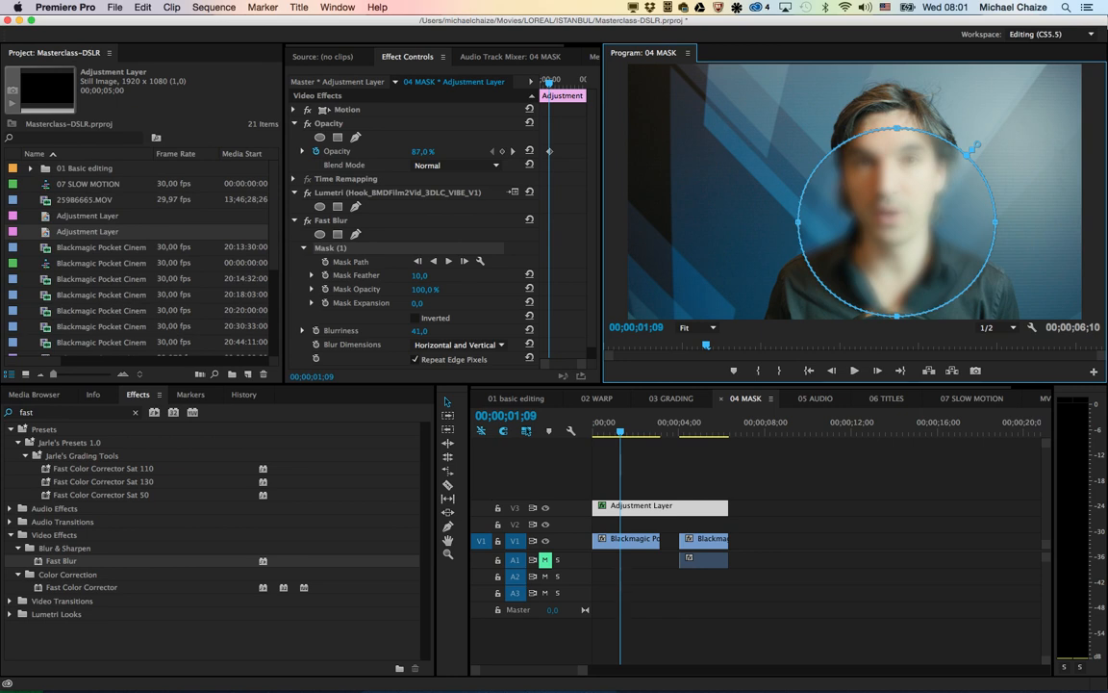
{"action": "left_click_drag", "start_coordinate": [896, 128], "coordinate": [897, 71]}
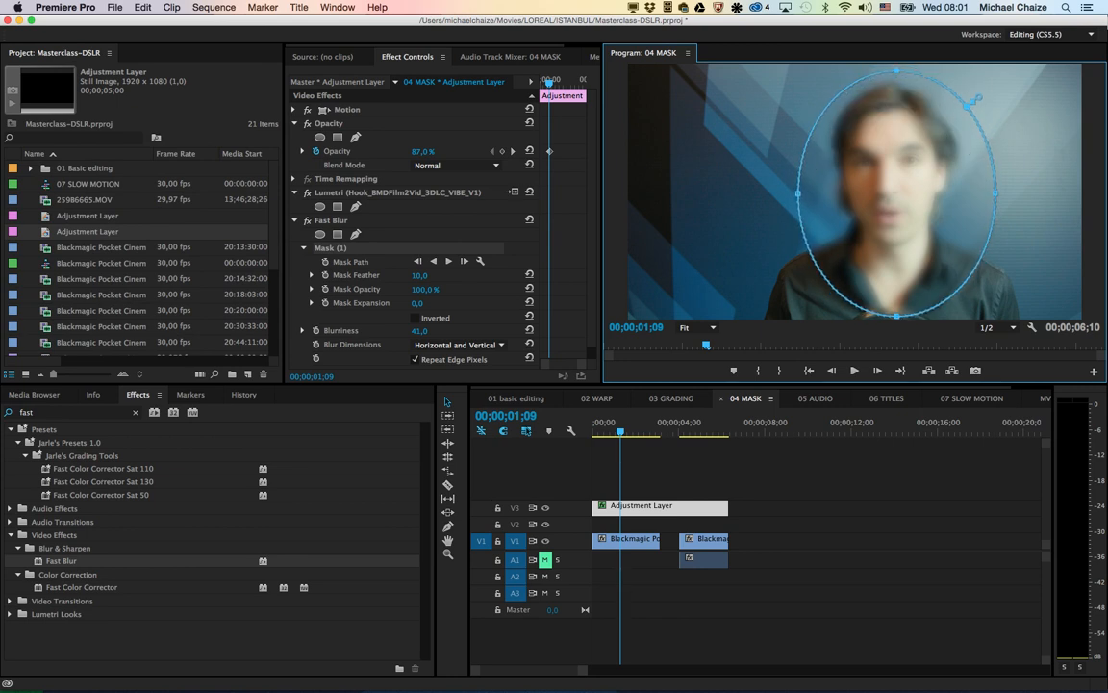
{"action": "left_click", "coordinate": [415, 317]}
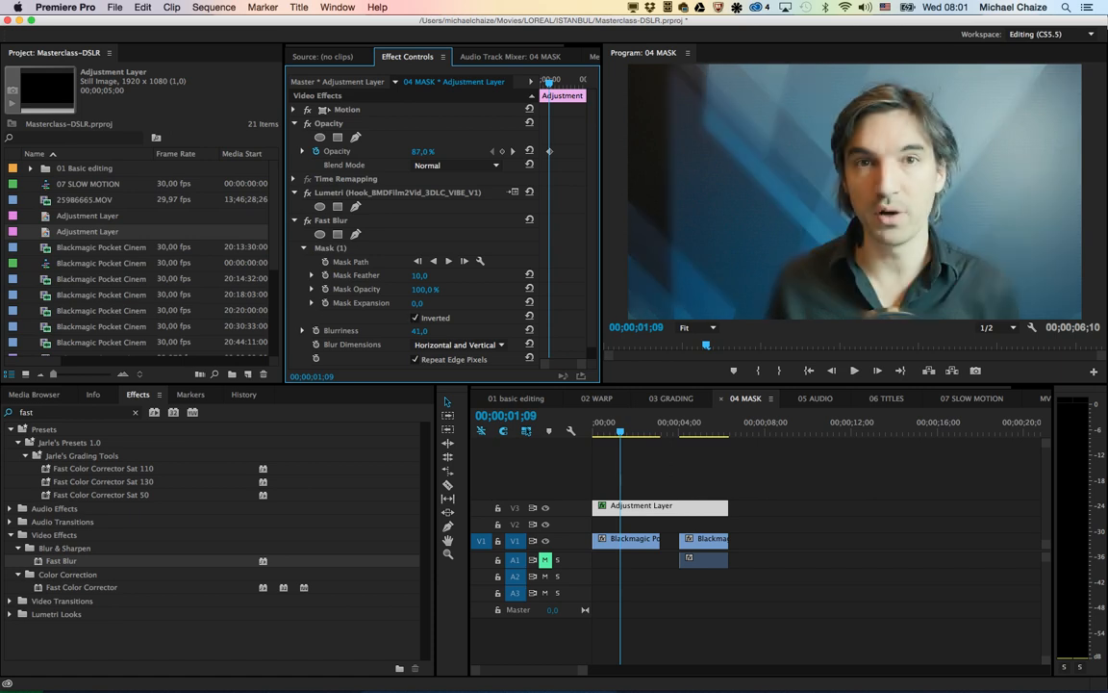
Step: Set the blur mask's Feather to 150.0 and Expansion to 27.0, and play the shot from the start
{"action": "left_click_drag", "start_coordinate": [418, 303], "coordinate": [554, 276]}
{"action": "left_click_drag", "start_coordinate": [621, 431], "coordinate": [593, 431]}
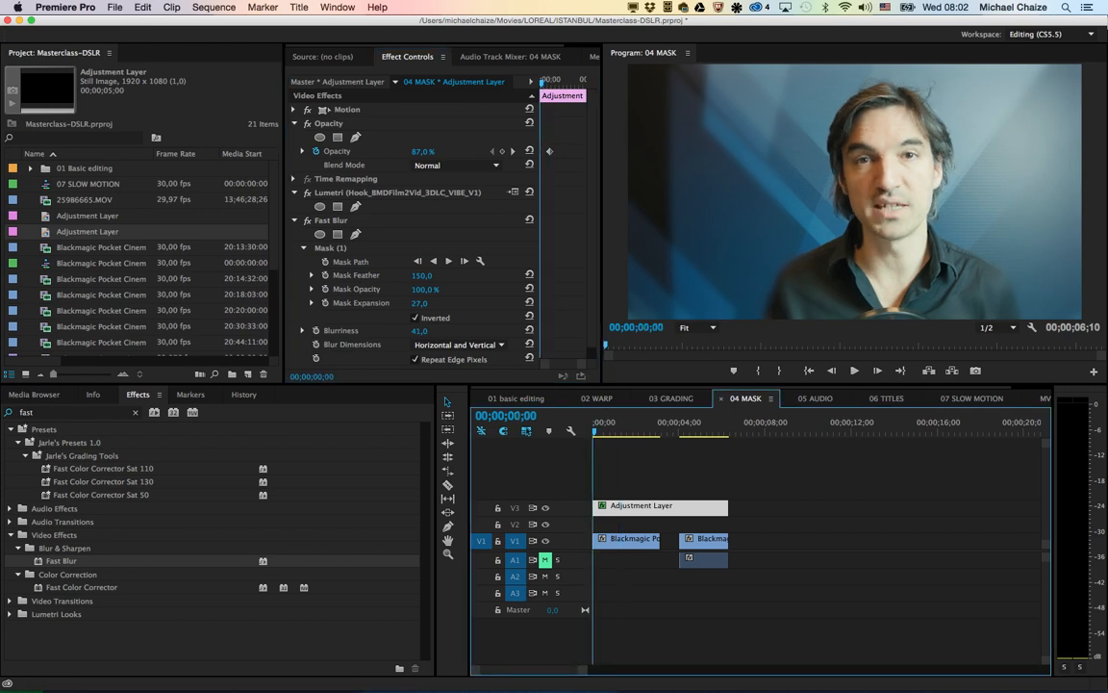
{"action": "key", "text": "space"}
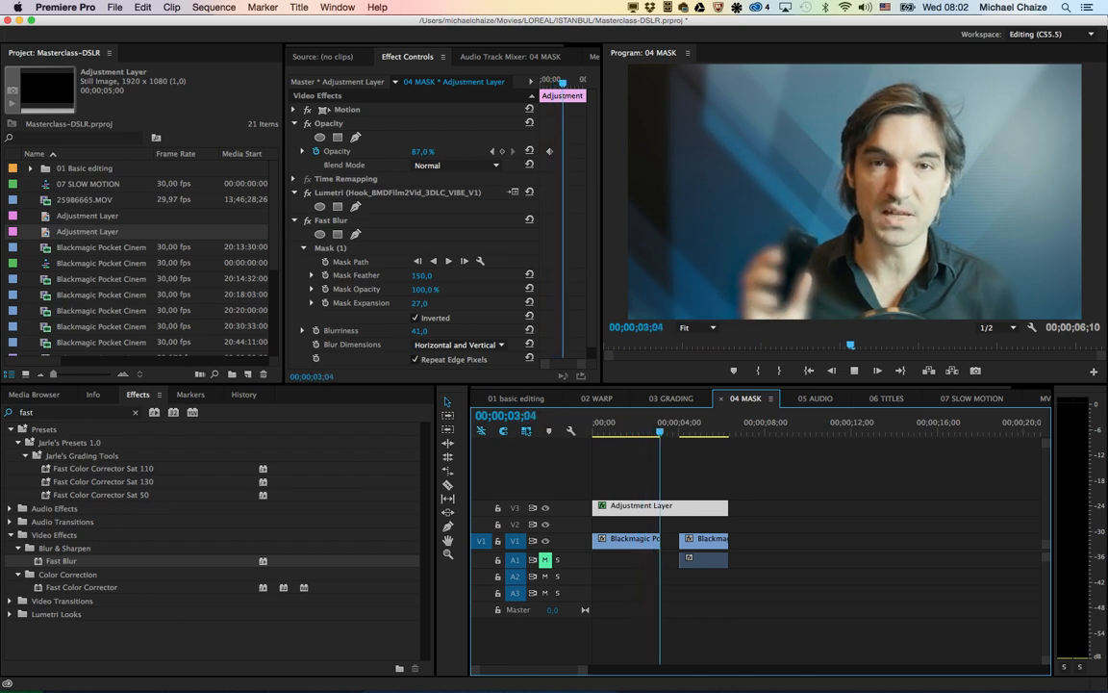
{"action": "key", "text": "space"}
Step: Remove the Fast Blur effect from the adjustment layer
{"action": "left_click", "coordinate": [621, 424]}
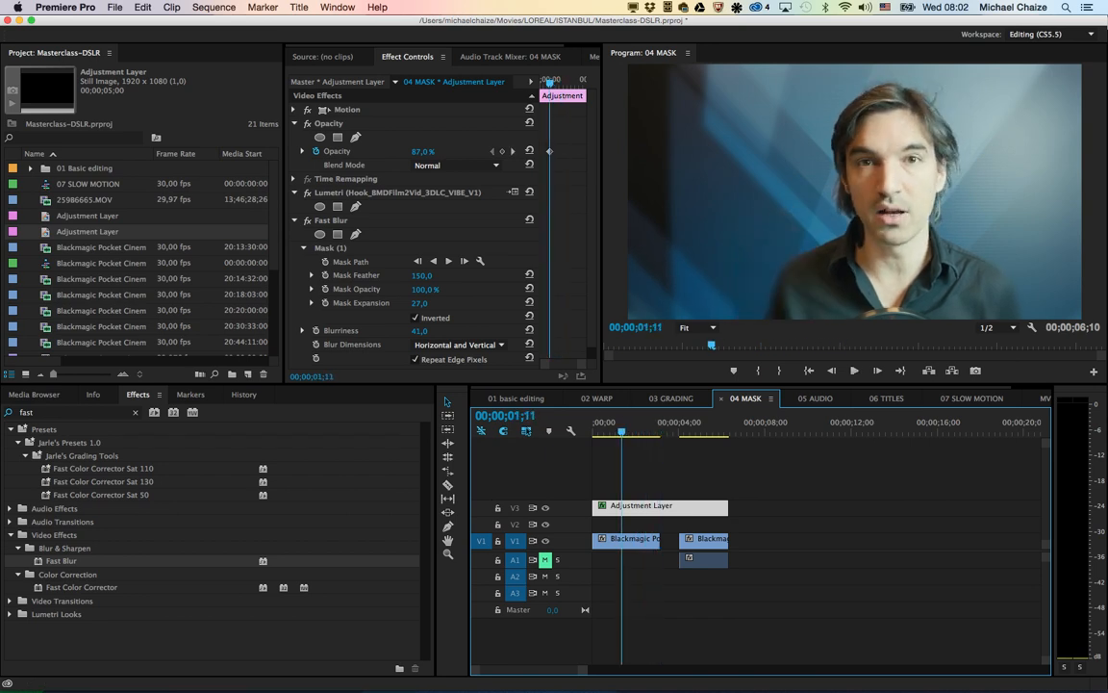
{"action": "left_click", "coordinate": [331, 221]}
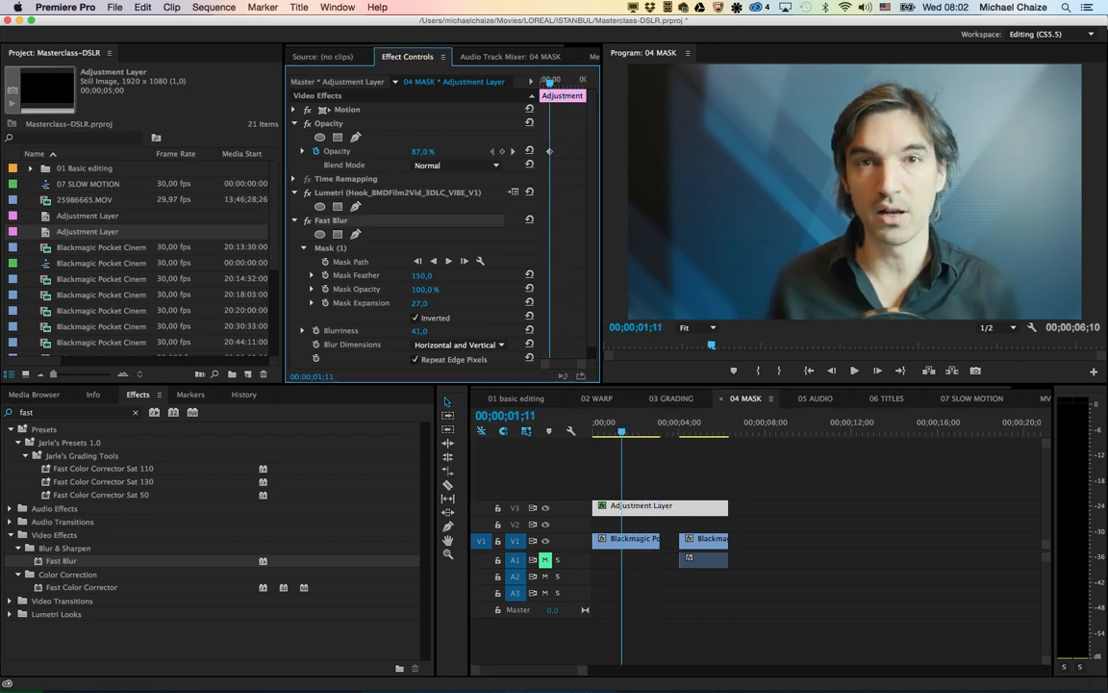
{"action": "key", "text": "Delete"}
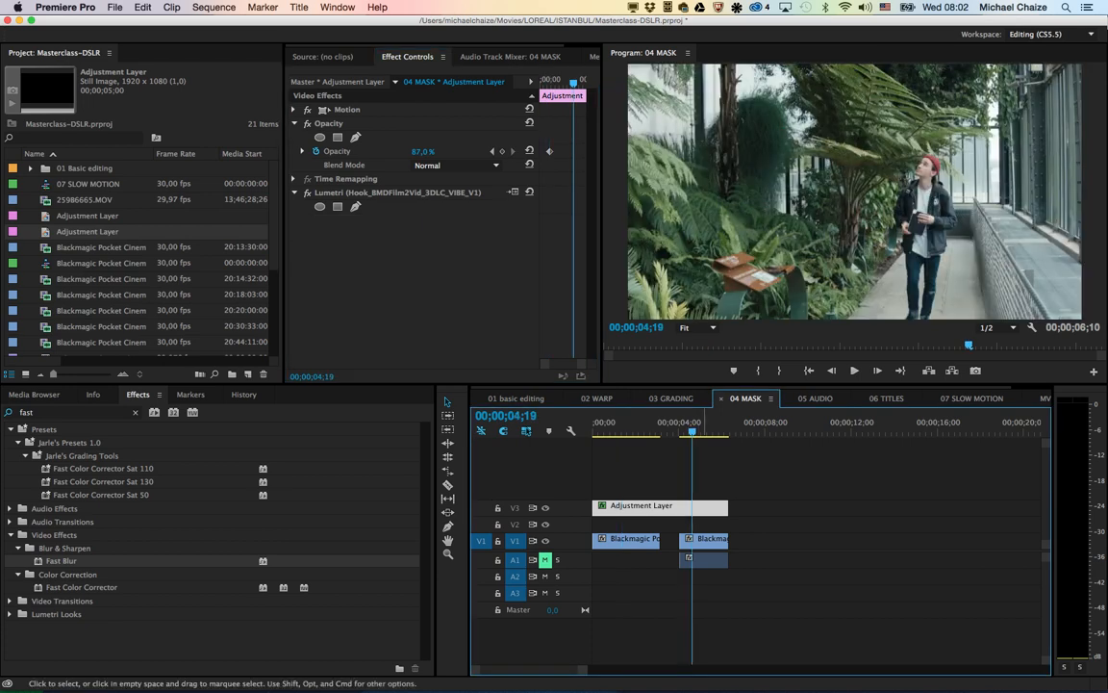
Step: At 00:00:04:07, apply Brightness & Contrast to the adjustment layer with Brightness 67.0 and Contrast 18.0
{"action": "left_click", "coordinate": [704, 541]}
{"action": "left_click_drag", "start_coordinate": [691, 431], "coordinate": [683, 431]}
{"action": "left_click", "coordinate": [673, 508]}
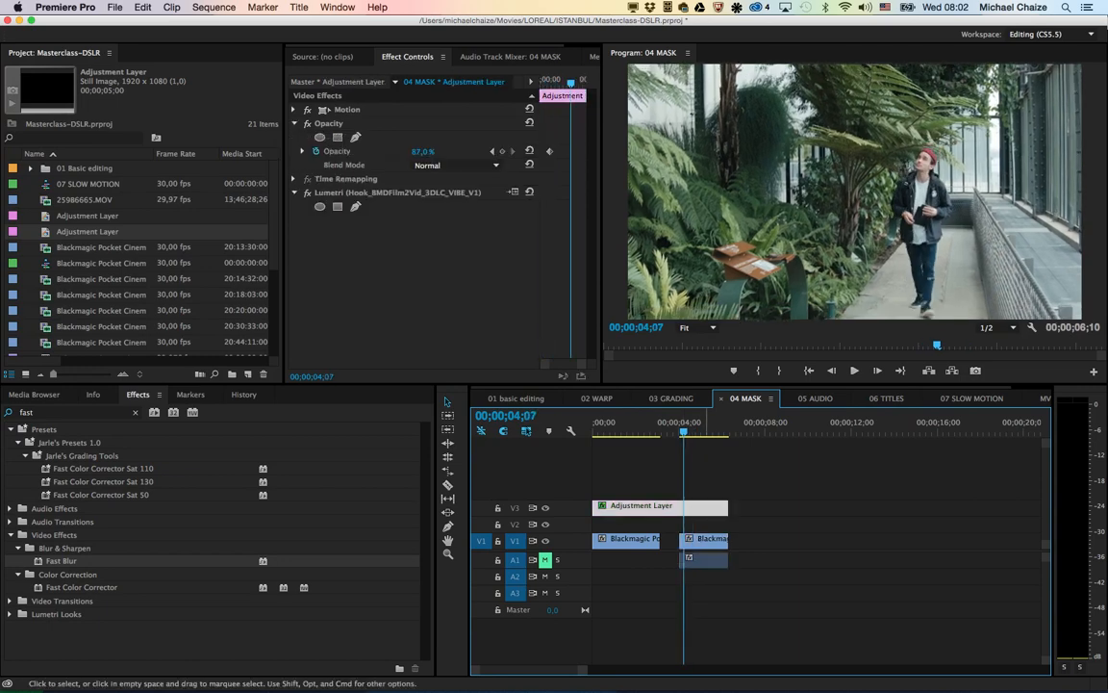
{"action": "left_click", "coordinate": [67, 412]}
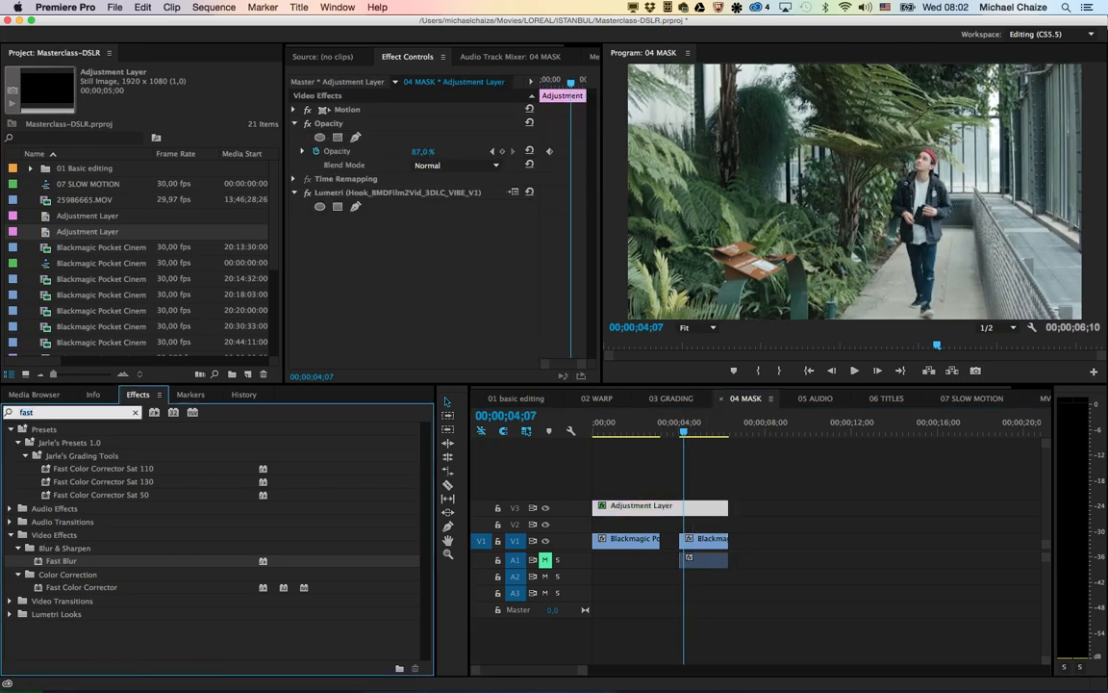
{"action": "type", "text": "brightn"}
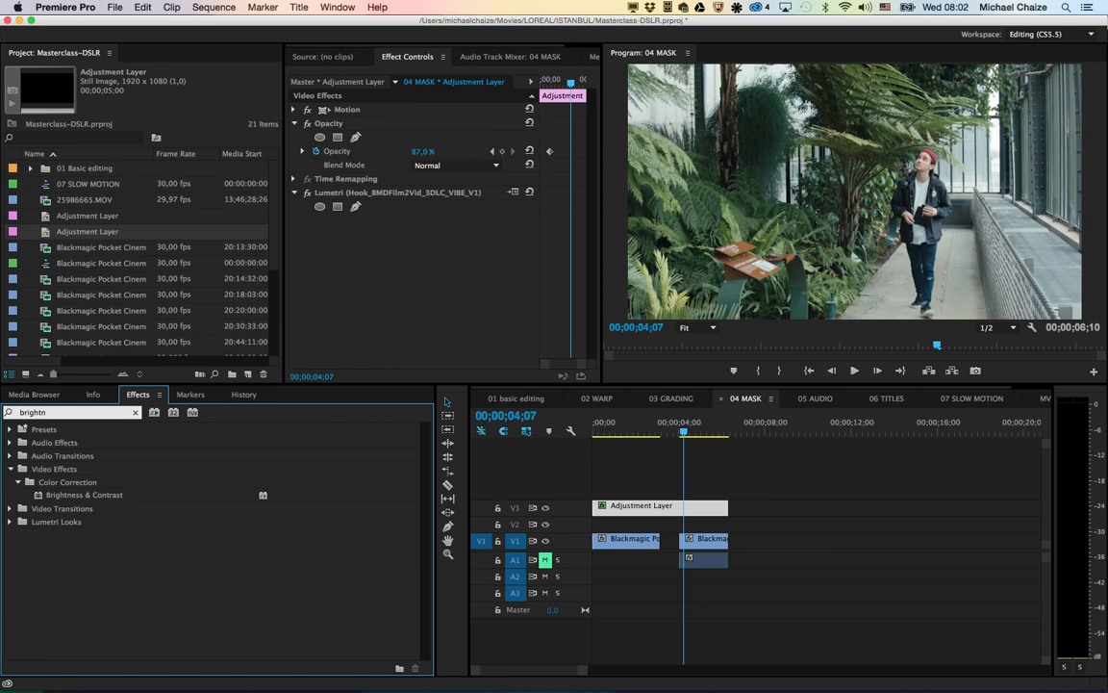
{"action": "double_click", "coordinate": [84, 495]}
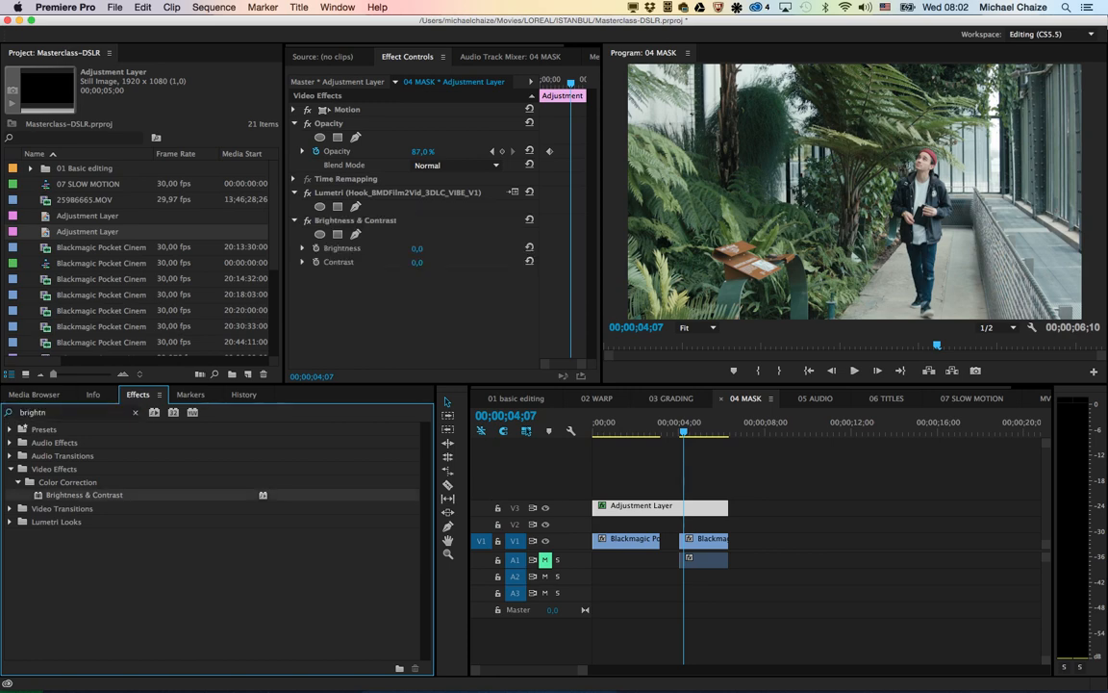
{"action": "mouse_move", "coordinate": [418, 249]}
{"action": "left_mouse_down"}
{"action": "mouse_move", "coordinate": [469, 248]}
{"action": "mouse_move", "coordinate": [434, 262]}
{"action": "left_mouse_up"}
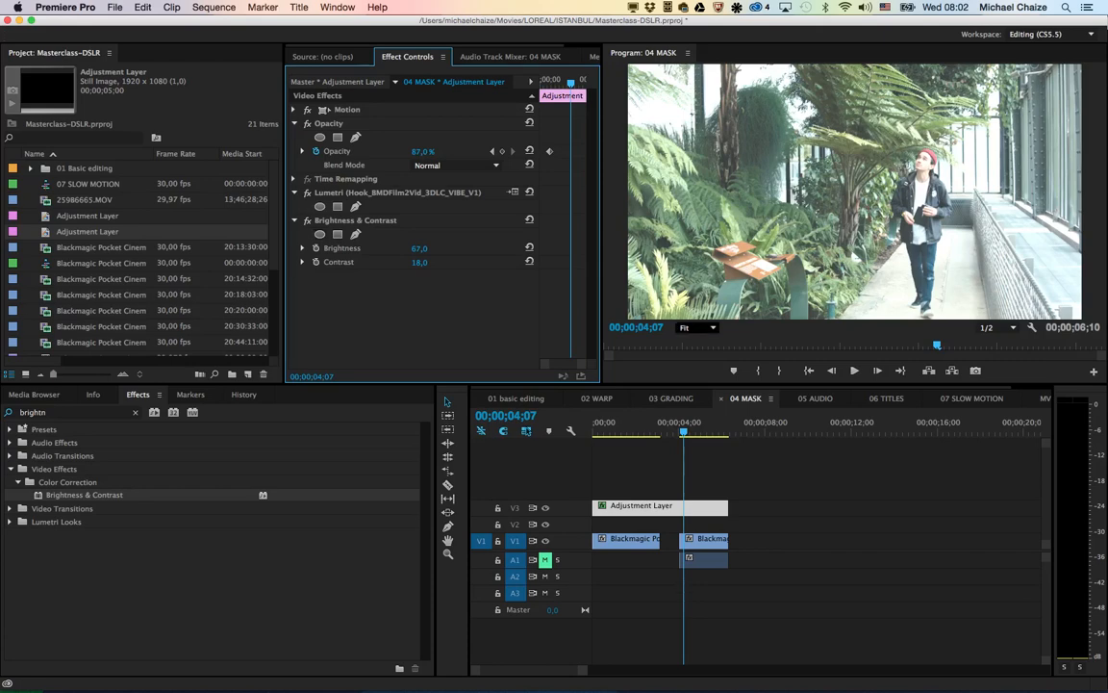
Step: At 00:00:04:04, add an elliptical mask to the Lumetri effect and shrink it tightly around the walking man's hand
{"action": "left_click", "coordinate": [696, 327]}
{"action": "left_click", "coordinate": [701, 410]}
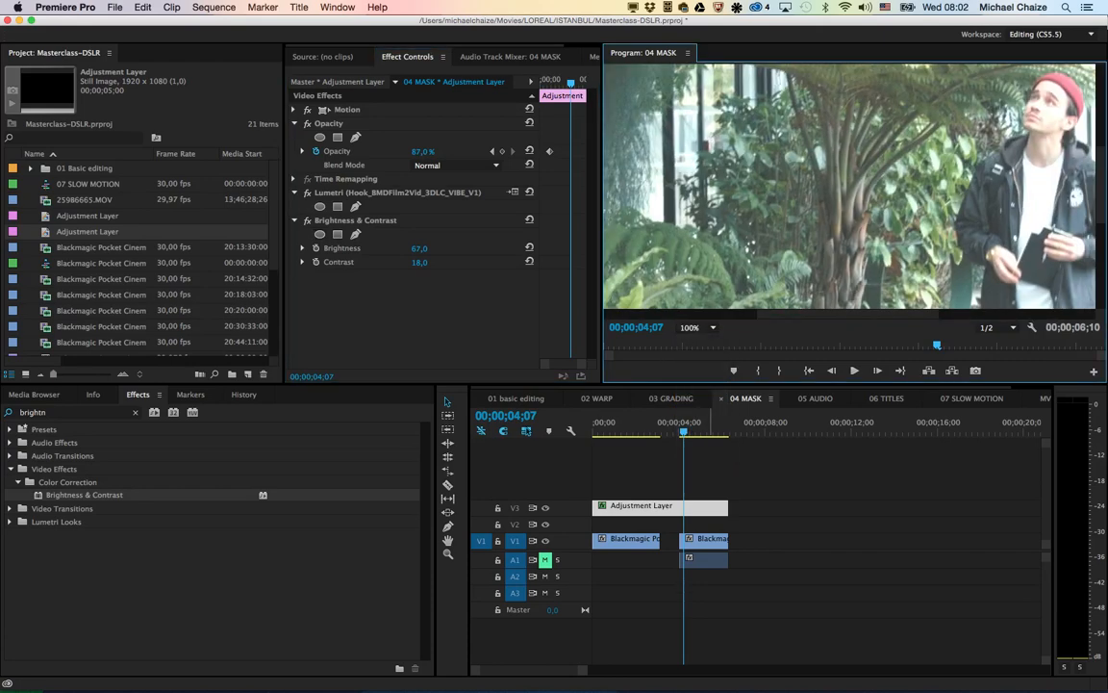
{"action": "key", "text": "Left"}
{"action": "key", "text": "Left"}
{"action": "key", "text": "Left"}
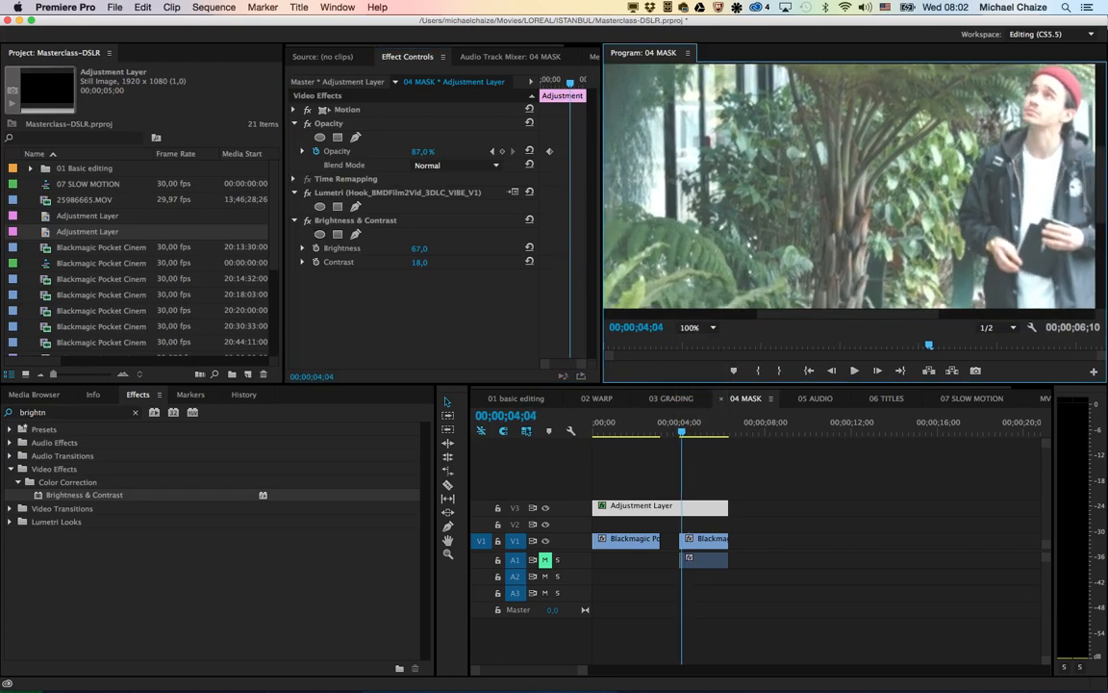
{"action": "scroll", "coordinate": [850, 186], "scroll_direction": "right", "scroll_amount": 5}
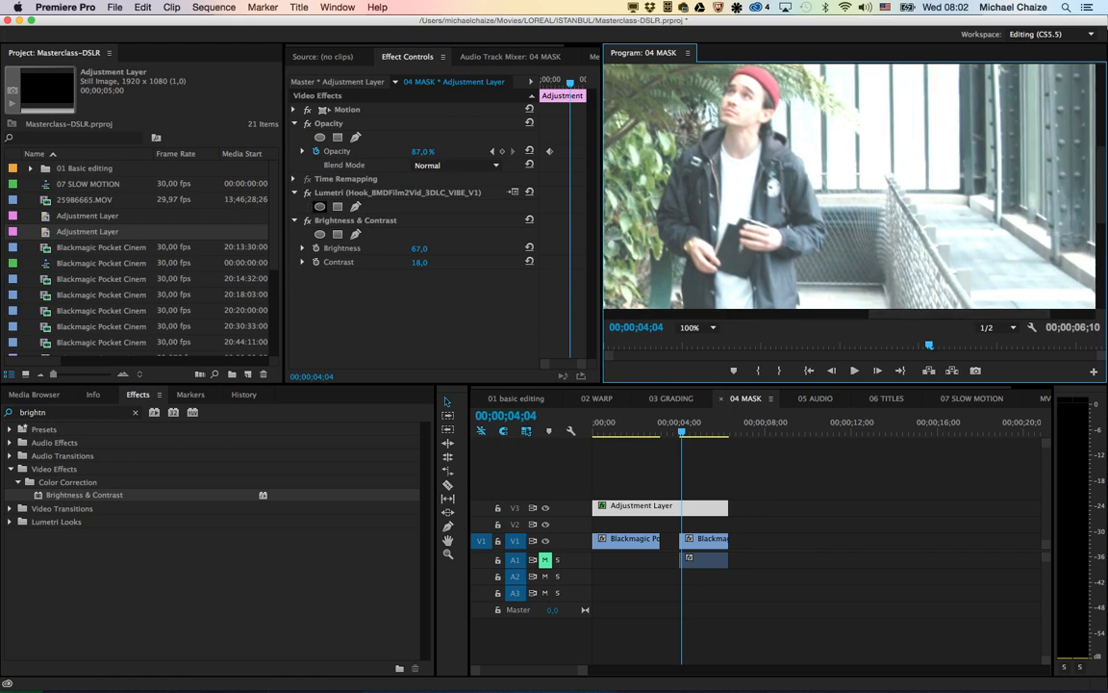
{"action": "left_click", "coordinate": [319, 206]}
{"action": "left_click_drag", "start_coordinate": [656, 192], "coordinate": [901, 264]}
{"action": "left_click_drag", "start_coordinate": [798, 87], "coordinate": [798, 222]}
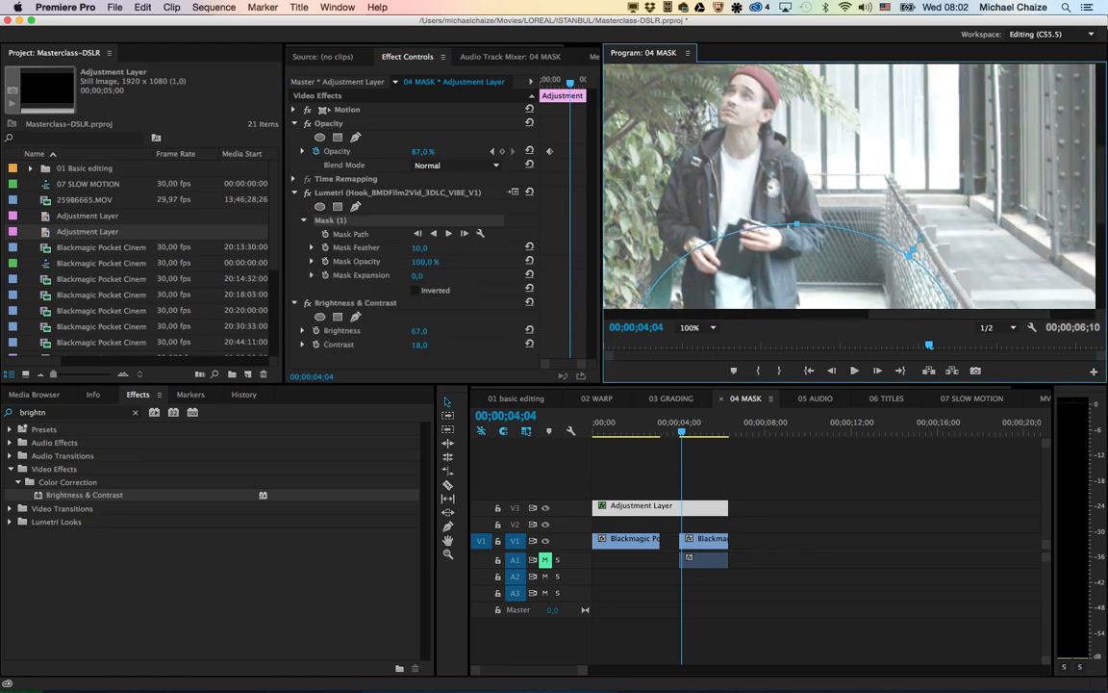
{"action": "left_click_drag", "start_coordinate": [799, 274], "coordinate": [765, 127]}
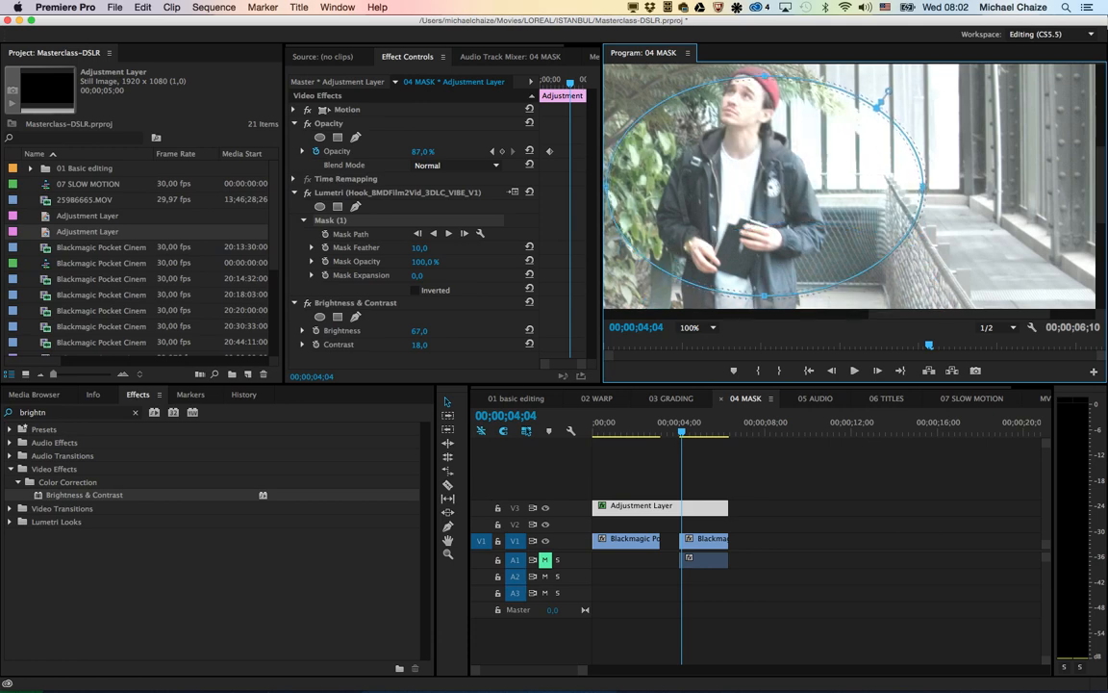
{"action": "left_click_drag", "start_coordinate": [924, 187], "coordinate": [702, 186]}
{"action": "left_click_drag", "start_coordinate": [690, 108], "coordinate": [758, 236]}
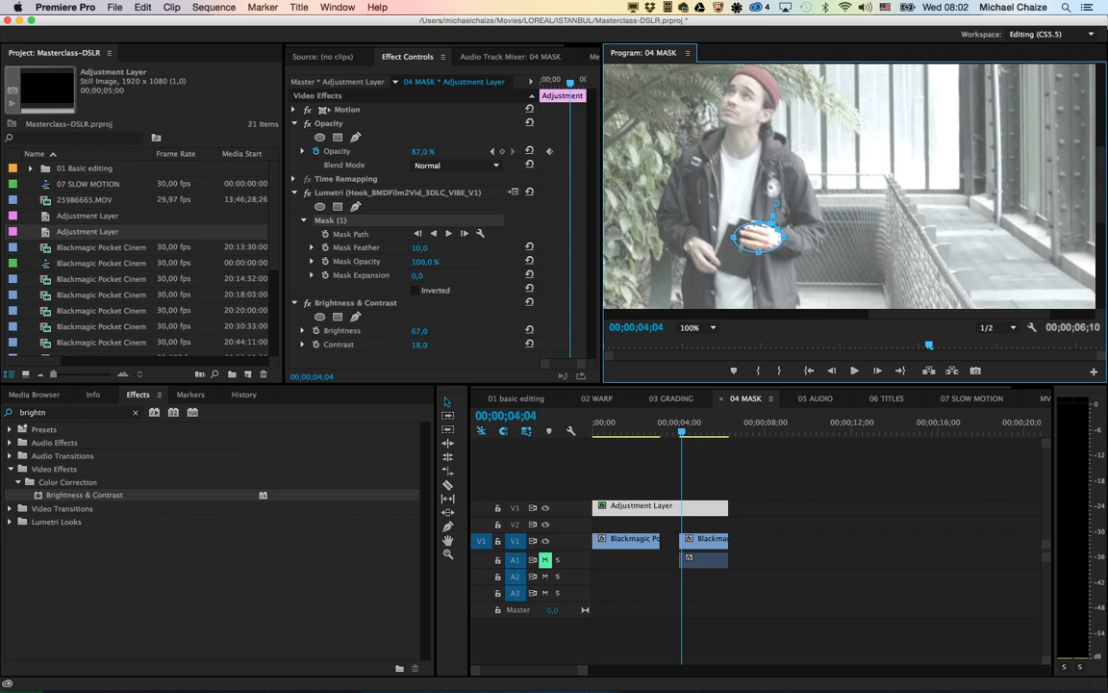
Step: Go to the walking shot's first frame at 00:00:04:02 and reposition the Lumetri mask over the man's hand
{"action": "left_click", "coordinate": [682, 431]}
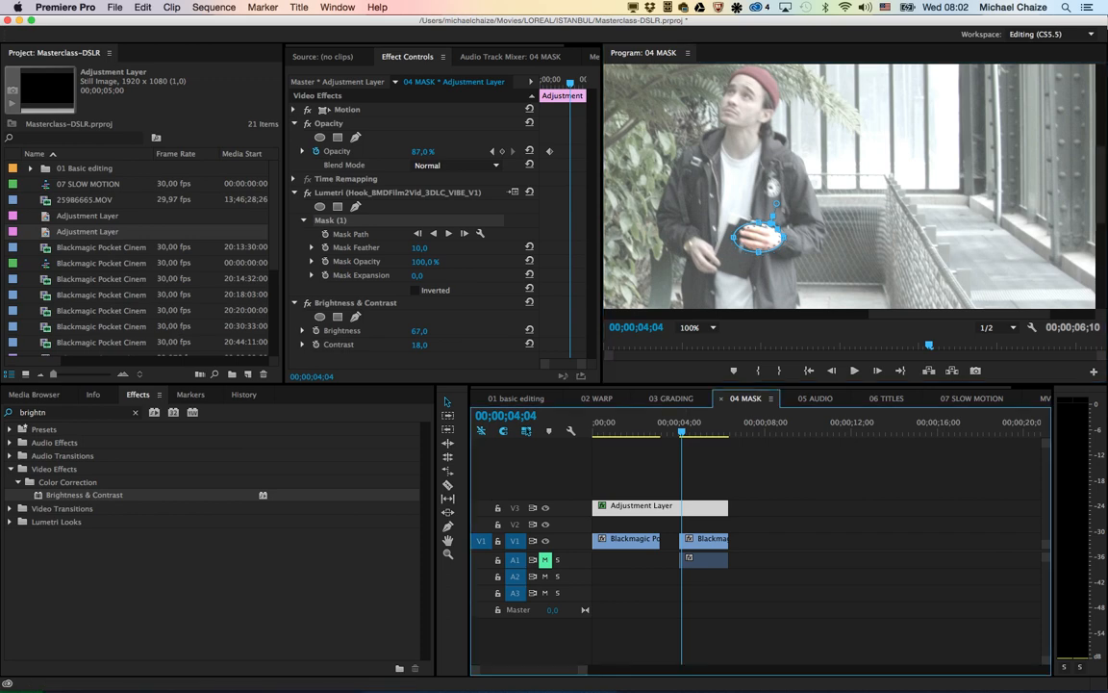
{"action": "key", "text": "space"}
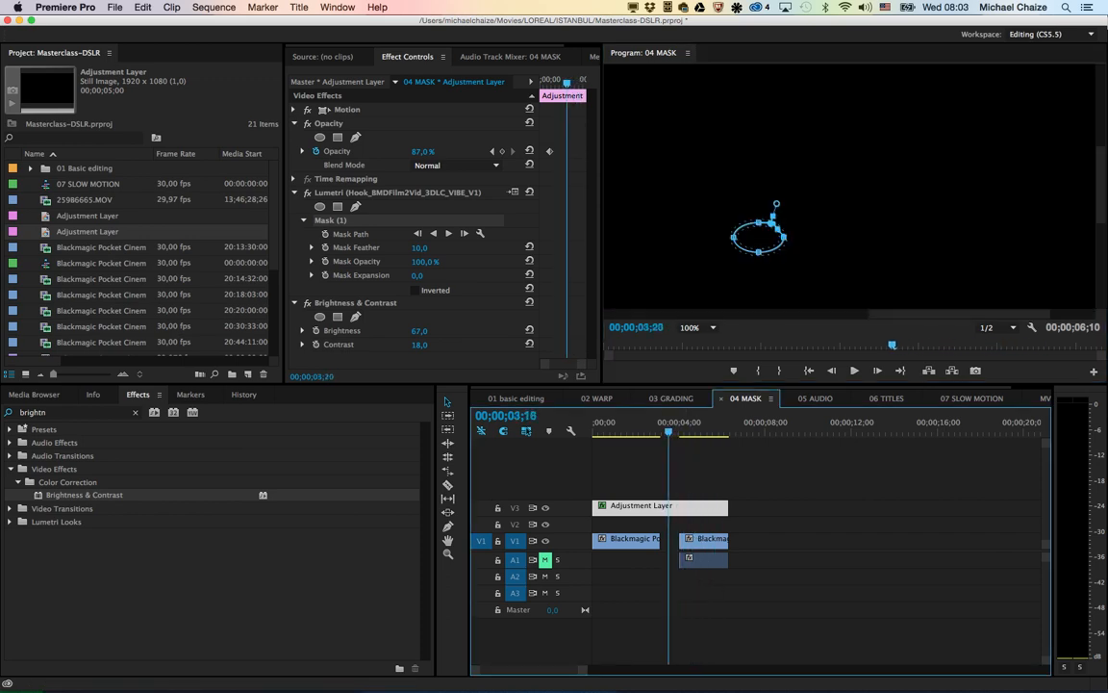
{"action": "left_click_drag", "start_coordinate": [699, 431], "coordinate": [679, 431]}
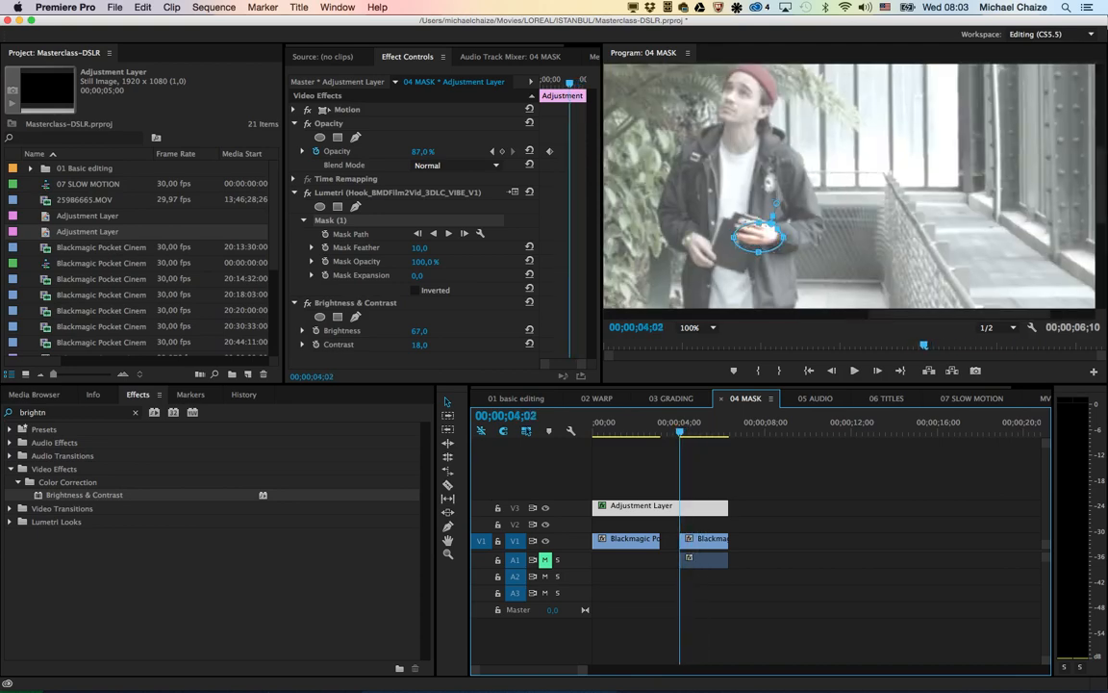
{"action": "left_click_drag", "start_coordinate": [750, 238], "coordinate": [743, 233]}
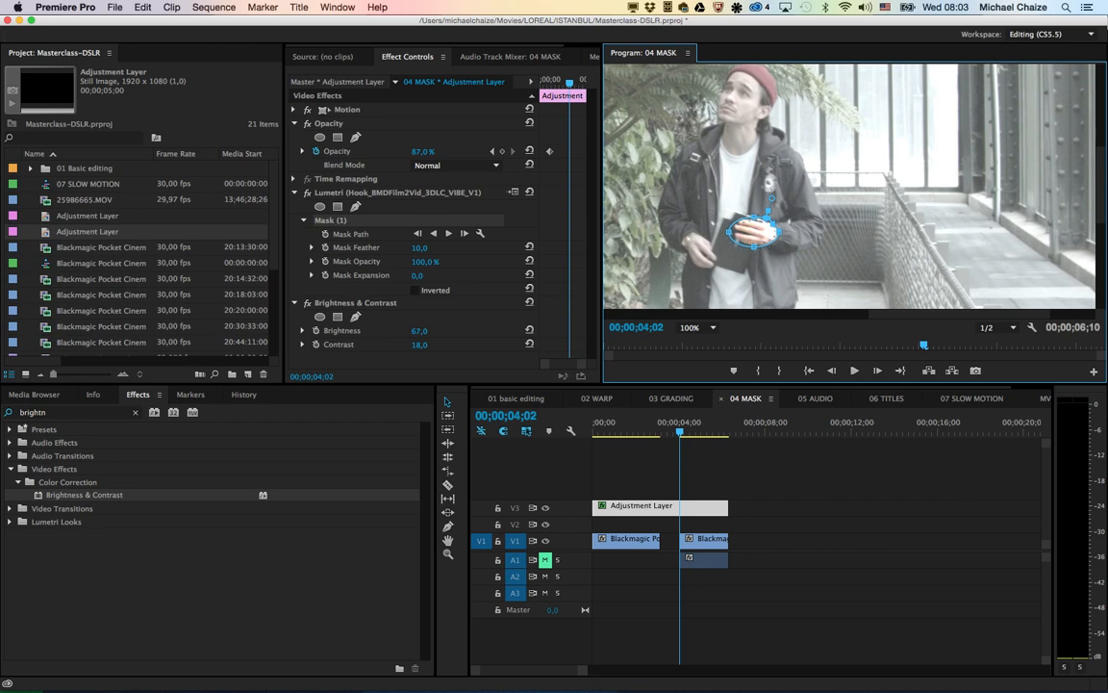
Step: Fit the whole frame in the preview and track the Lumetri mask forward to the end of the walking shot
{"action": "left_click", "coordinate": [695, 328]}
{"action": "left_click", "coordinate": [694, 339]}
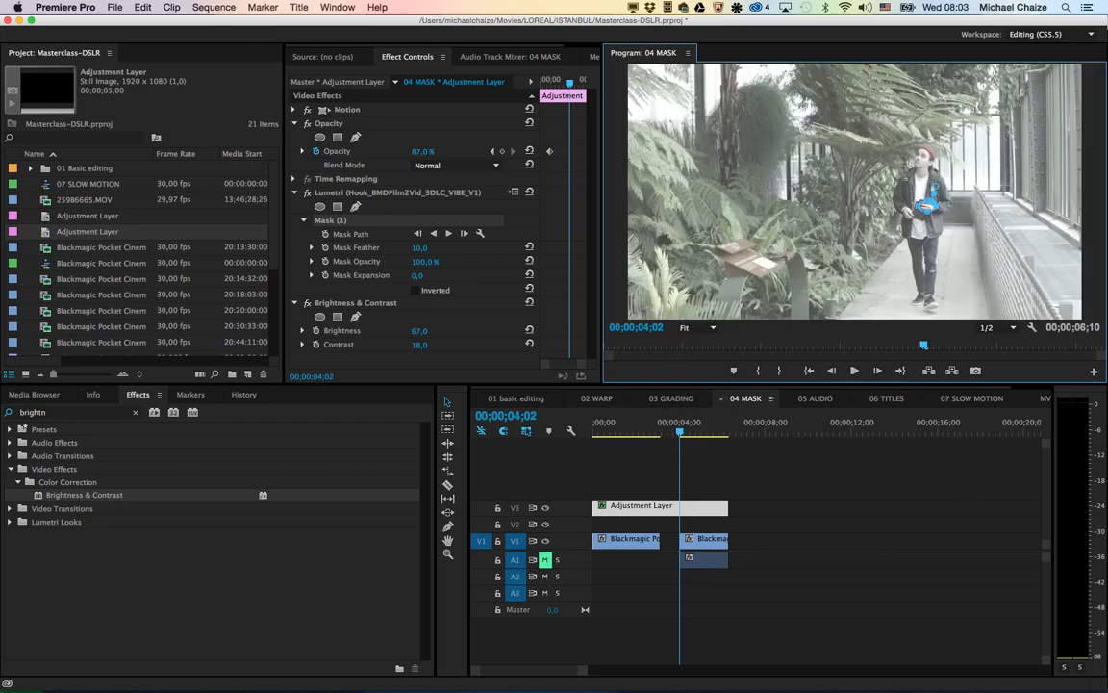
{"action": "left_click", "coordinate": [448, 233]}
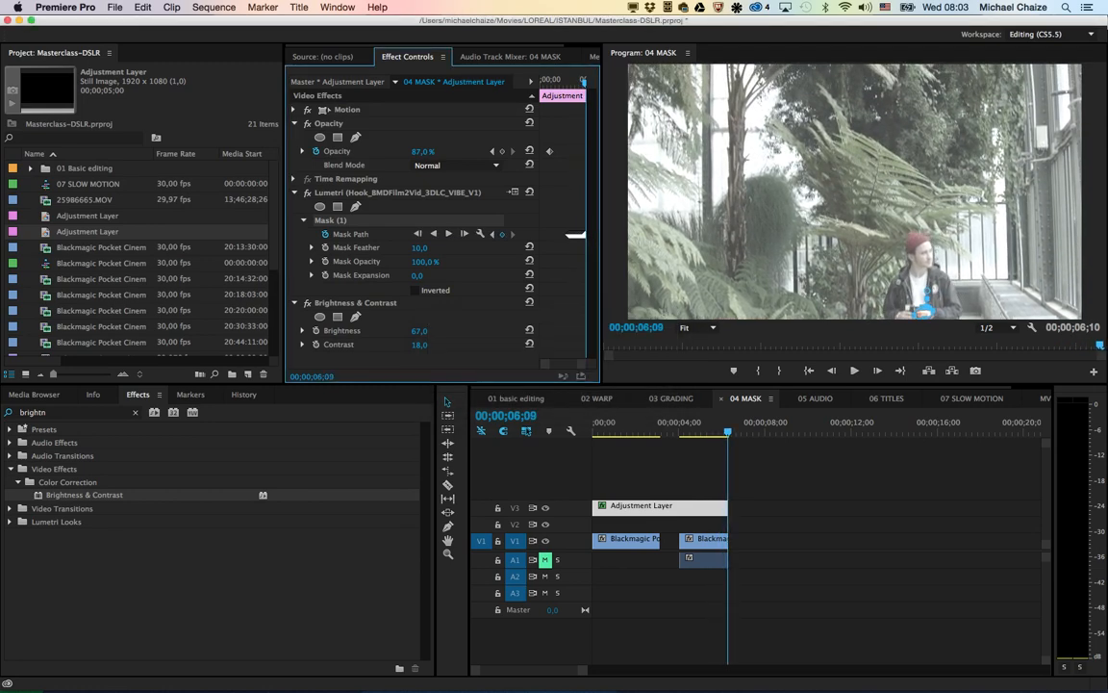
Step: Play the walking shot from its beginning with nothing selected to check the tracked mask
{"action": "left_click", "coordinate": [683, 425]}
{"action": "key", "text": "Left"}
{"action": "key", "text": "Left"}
{"action": "key", "text": "Left"}
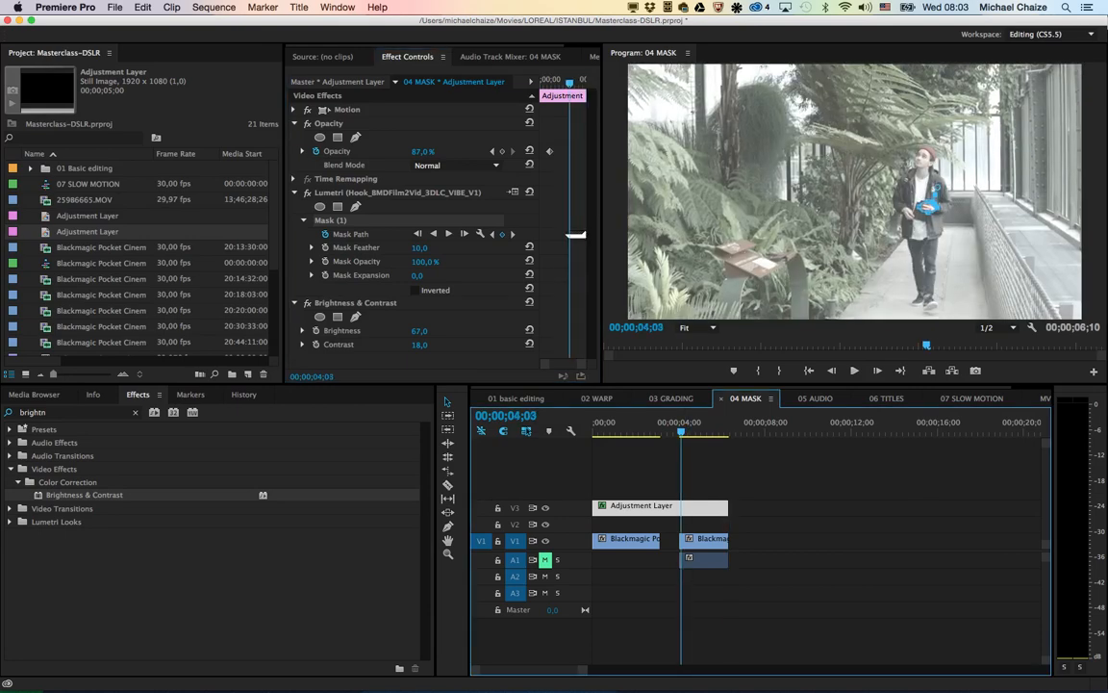
{"action": "left_click", "coordinate": [784, 481]}
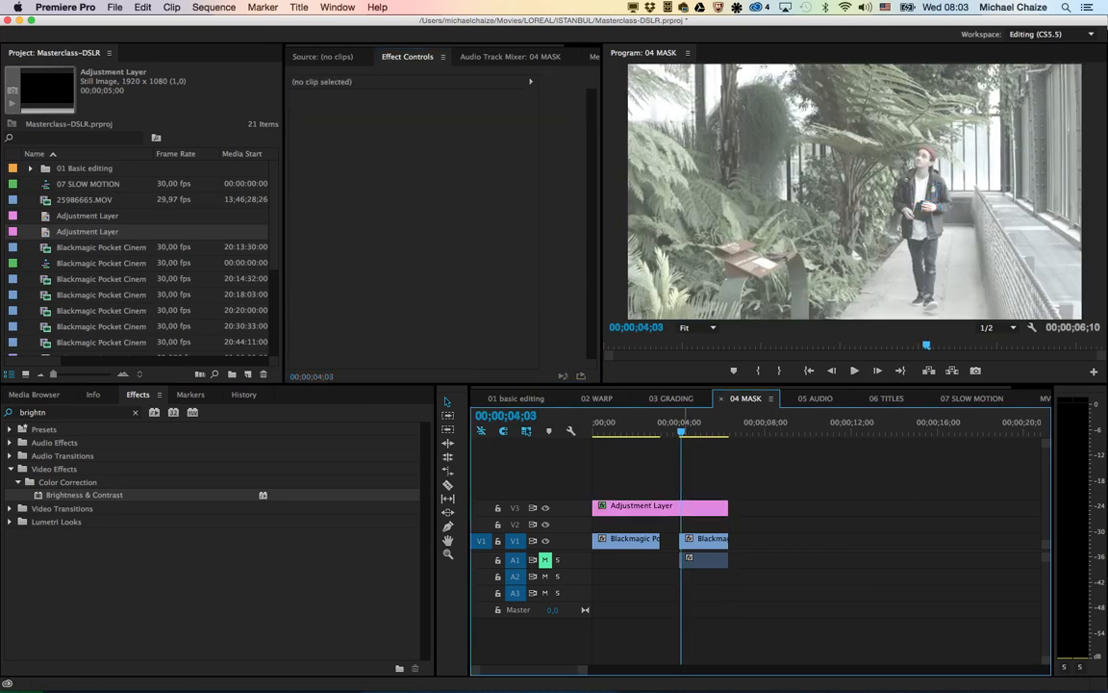
{"action": "key", "text": "space"}
{"action": "left_click_drag", "start_coordinate": [690, 425], "coordinate": [684, 425]}
Step: Invert the Lumetri mask on the adjustment layer to compare the result, and turn the inversion back off
{"action": "left_click", "coordinate": [703, 506]}
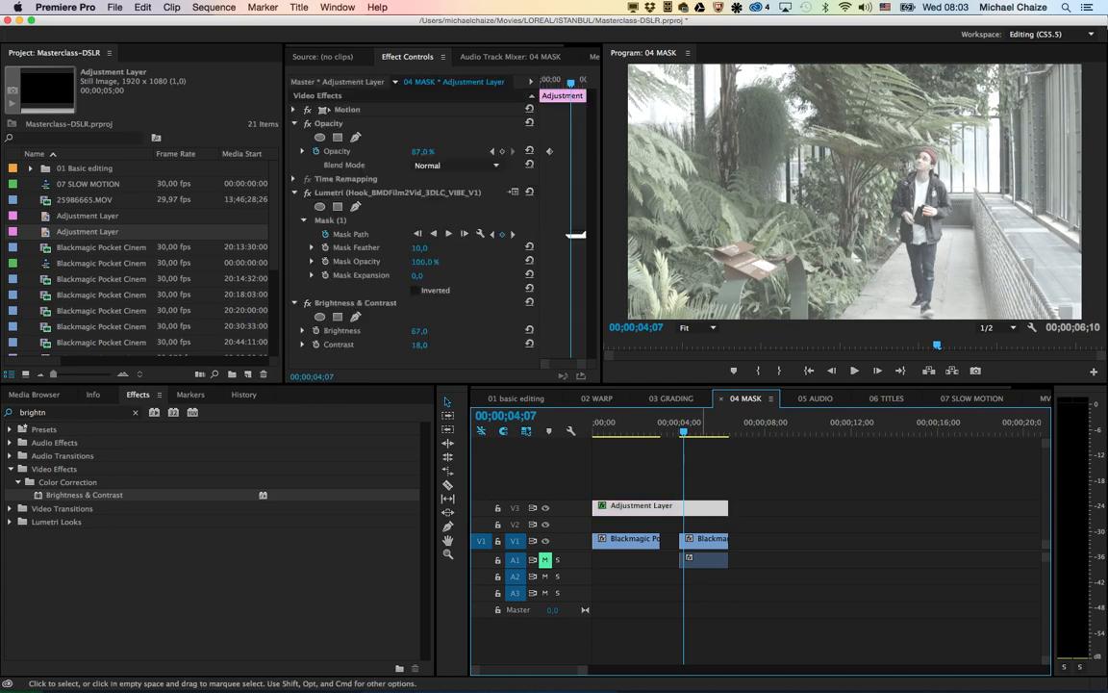
{"action": "left_click", "coordinate": [703, 541]}
{"action": "left_click", "coordinate": [706, 507]}
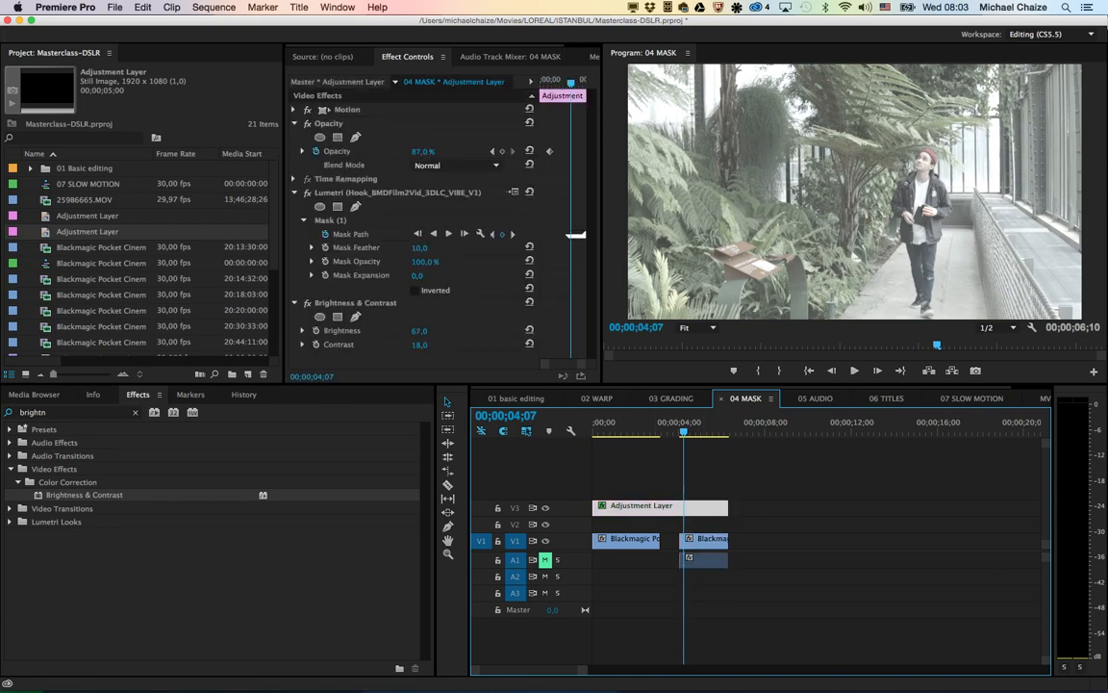
{"action": "left_click", "coordinate": [416, 291]}
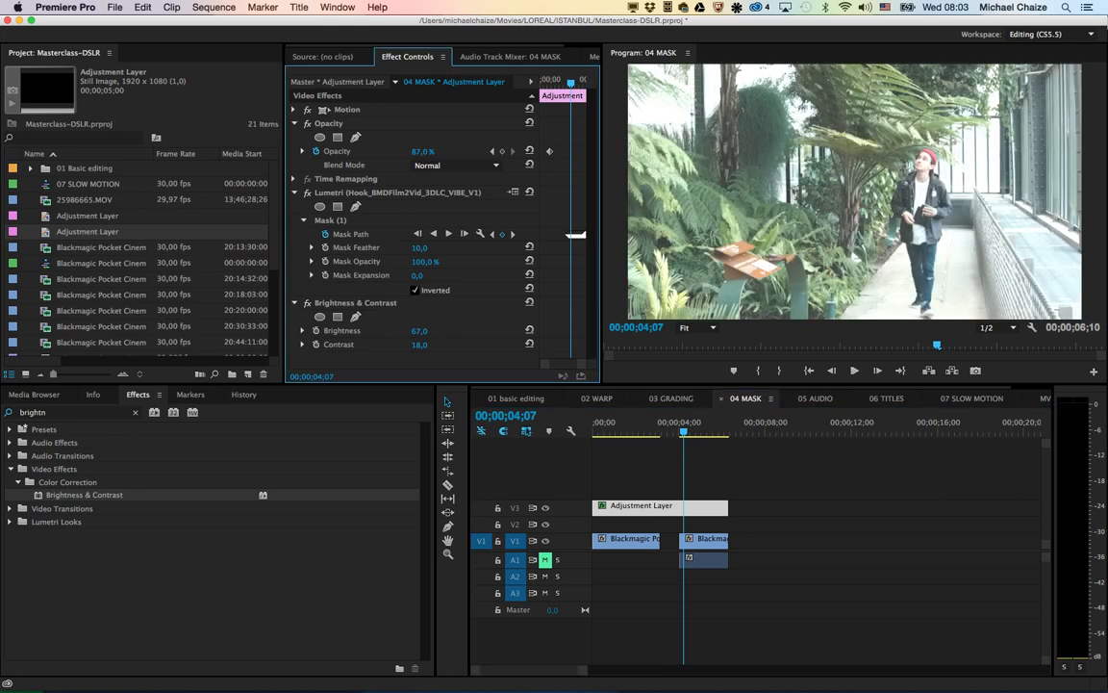
{"action": "left_click", "coordinate": [416, 289]}
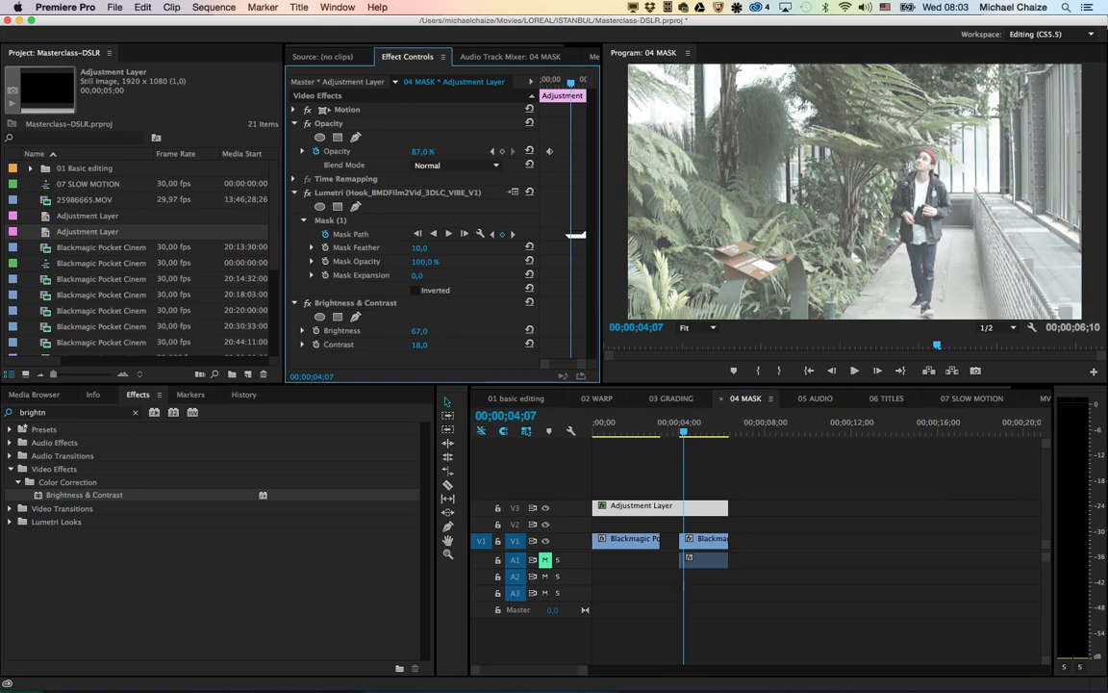
Step: Set the adjustment layer's Brightness to -64.0 and play the walking shot from near its start
{"action": "left_click_drag", "start_coordinate": [420, 331], "coordinate": [337, 331]}
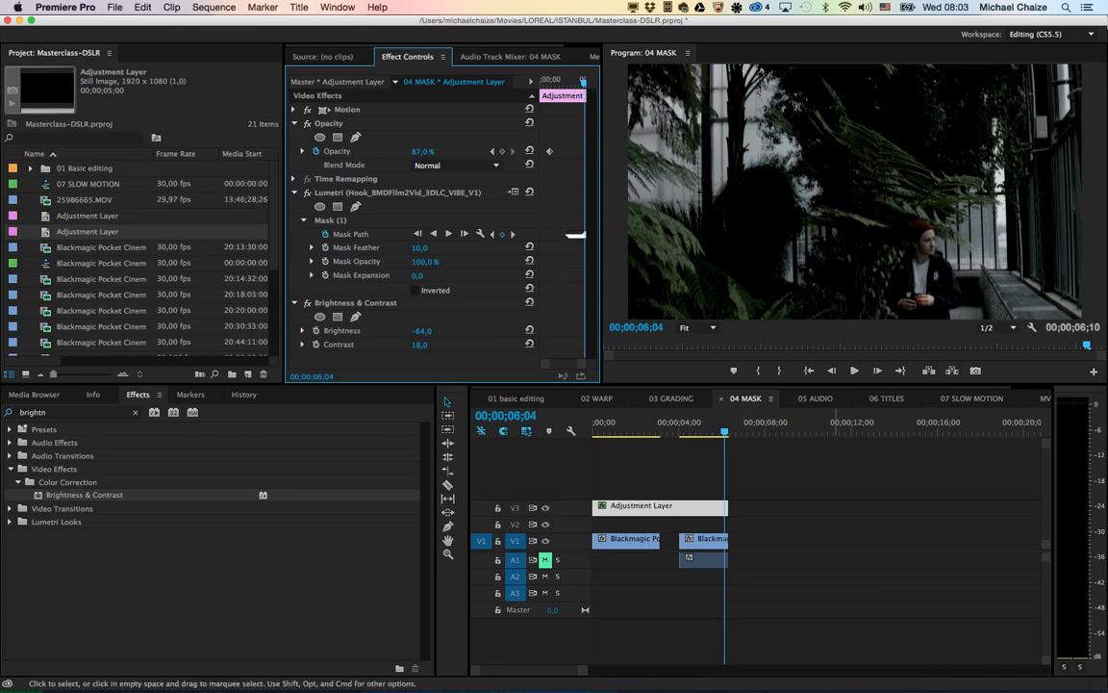
{"action": "left_click", "coordinate": [683, 424]}
{"action": "key", "text": "space"}
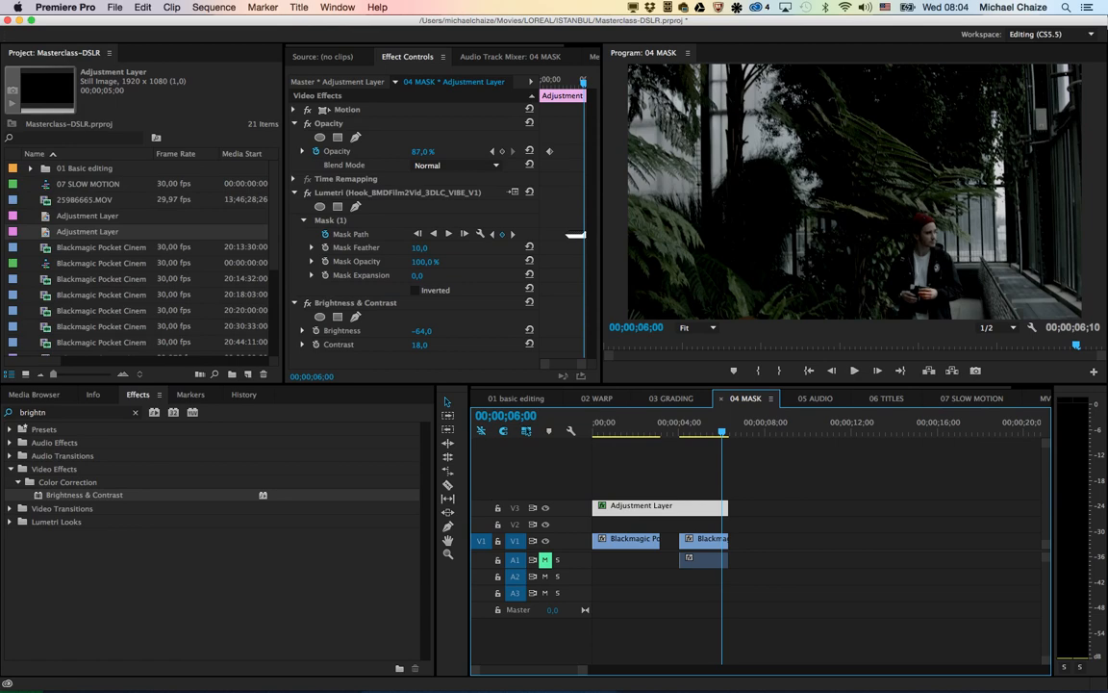
Step: Open the 05 AUDIO sequence and play its opening seconds to hear the unsynchronized sound
{"action": "left_click", "coordinate": [814, 398]}
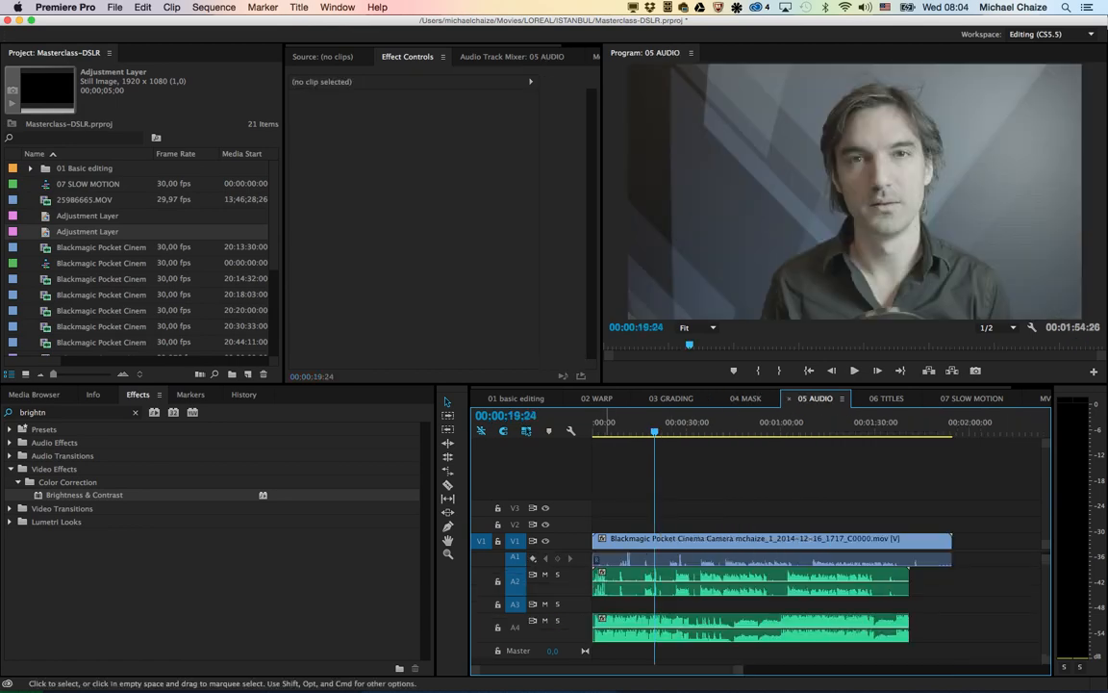
{"action": "left_click", "coordinate": [605, 423]}
{"action": "key", "text": "space"}
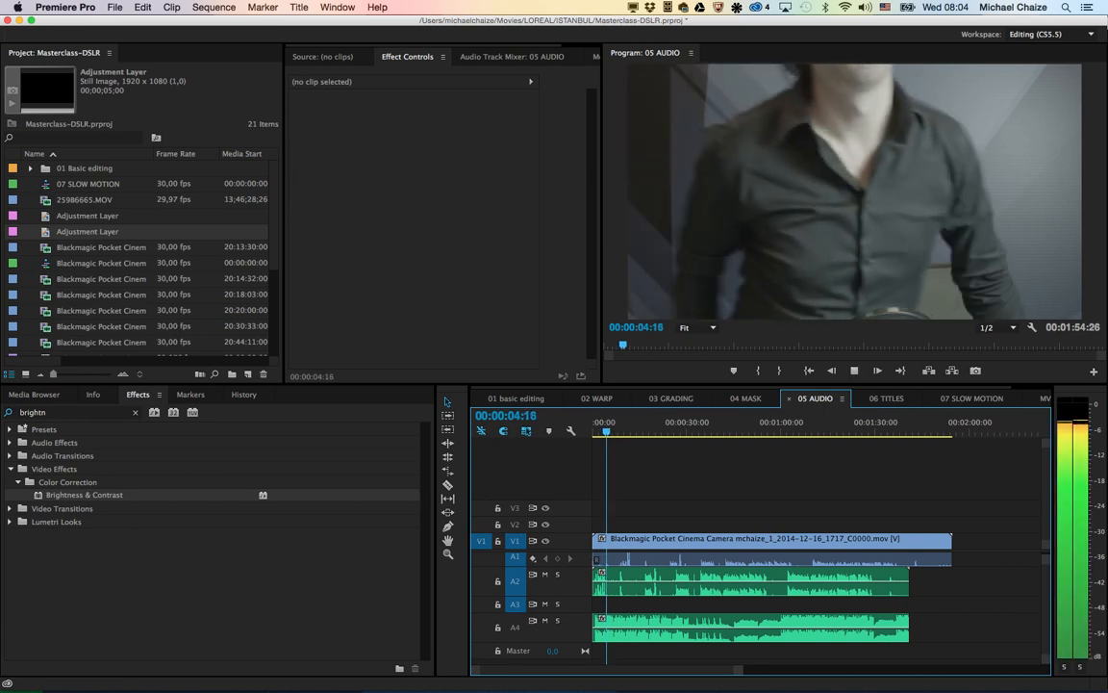
{"action": "key", "text": "space"}
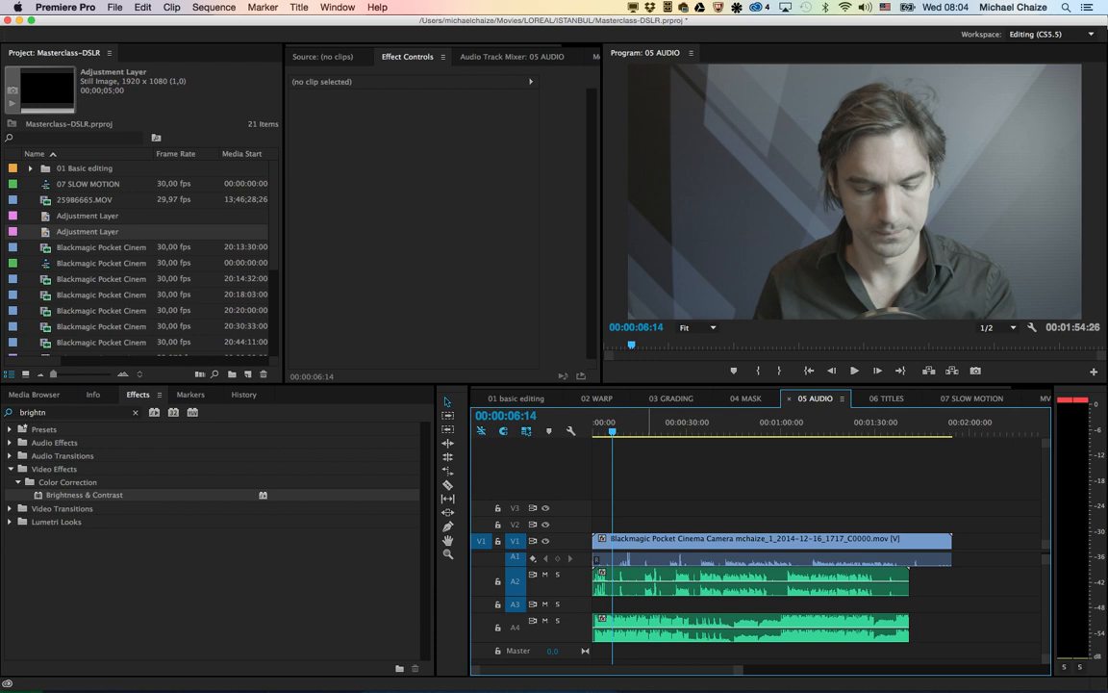
Step: Quit Adobe SpeedGrade CC 2014 and return to Premiere Pro
{"action": "key", "text": "super+Tab"}
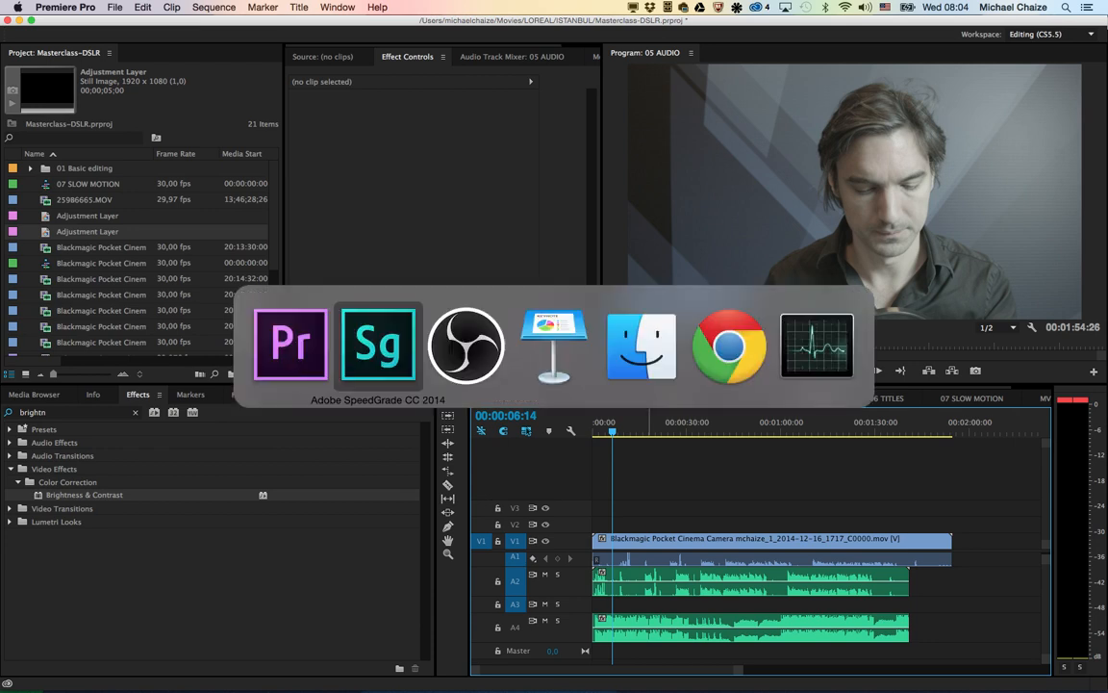
{"action": "key", "text": "super+q"}
{"action": "key", "text": "super+Tab"}
{"action": "key", "text": "super+Tab"}
{"action": "key", "text": "super+Tab"}
{"action": "key", "text": "super+Tab"}
{"action": "key", "text": "super+Tab"}
{"action": "key", "text": "super+Tab"}
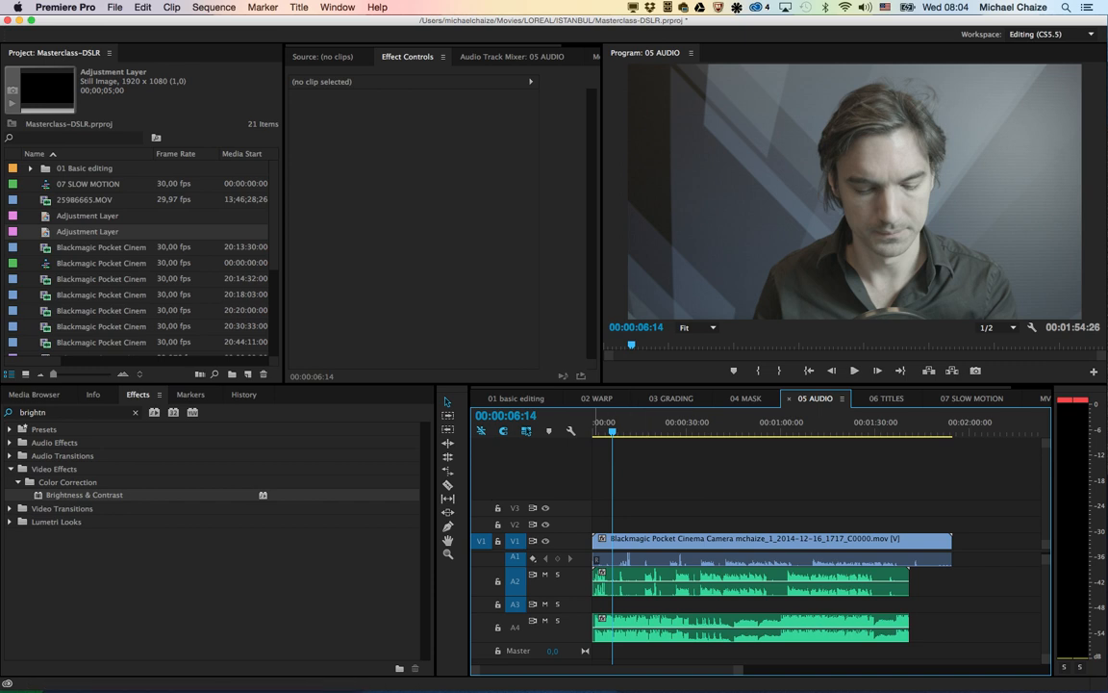
Step: Mute audio track A4 and play the interview up to 00:00:36:06 with tracks V1 and A2 enlarged
{"action": "left_click", "coordinate": [545, 621]}
{"action": "left_click", "coordinate": [611, 542]}
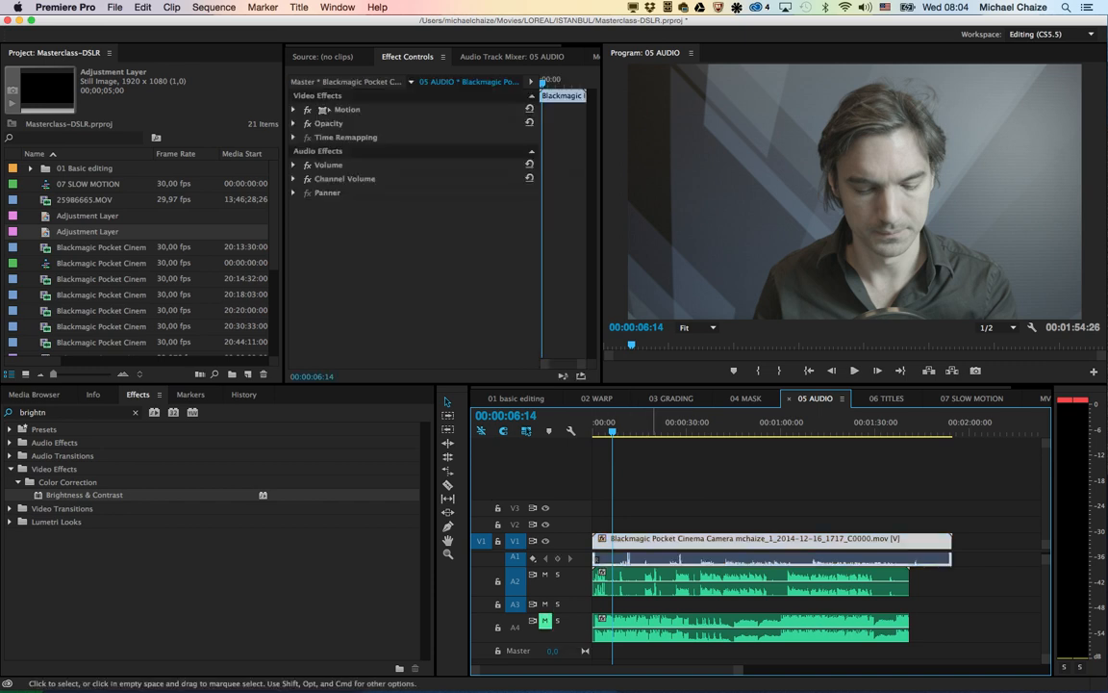
{"action": "double_click", "coordinate": [570, 540]}
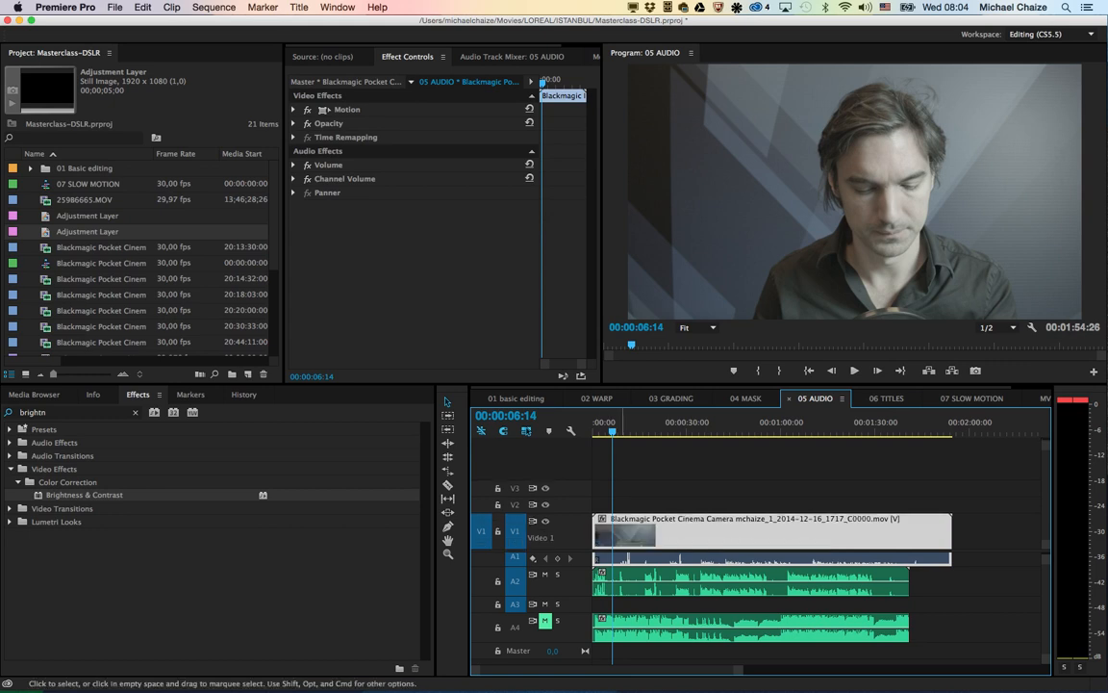
{"action": "left_click", "coordinate": [615, 583]}
{"action": "scroll", "coordinate": [569, 584], "scroll_direction": "up", "scroll_amount": 2}
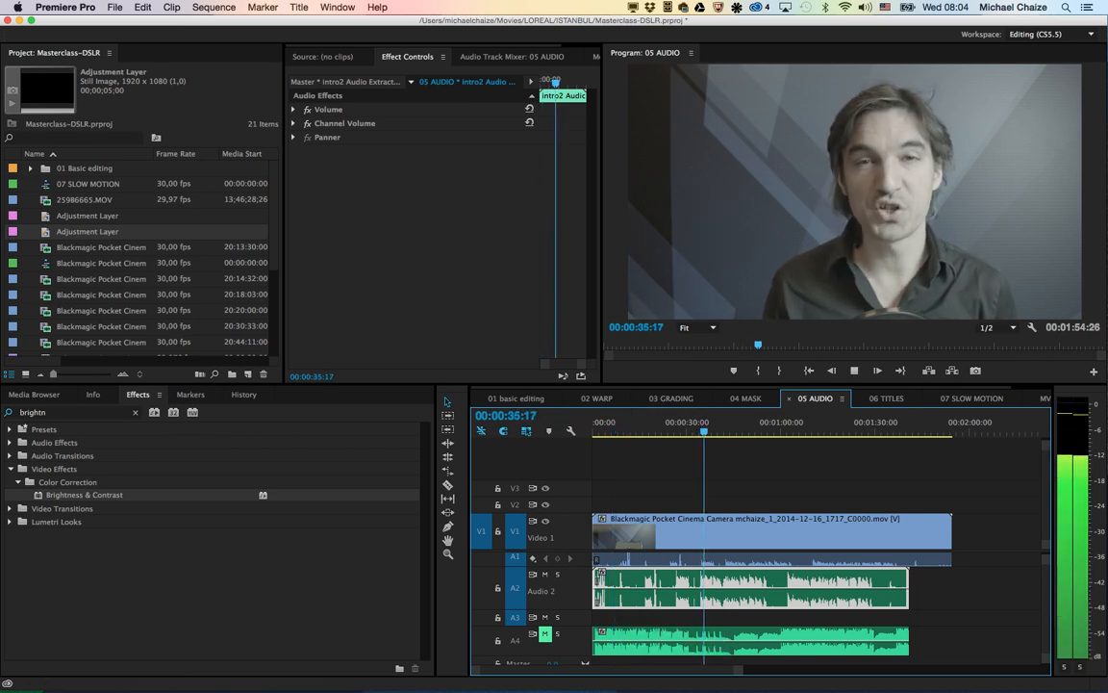
{"action": "key", "text": "space"}
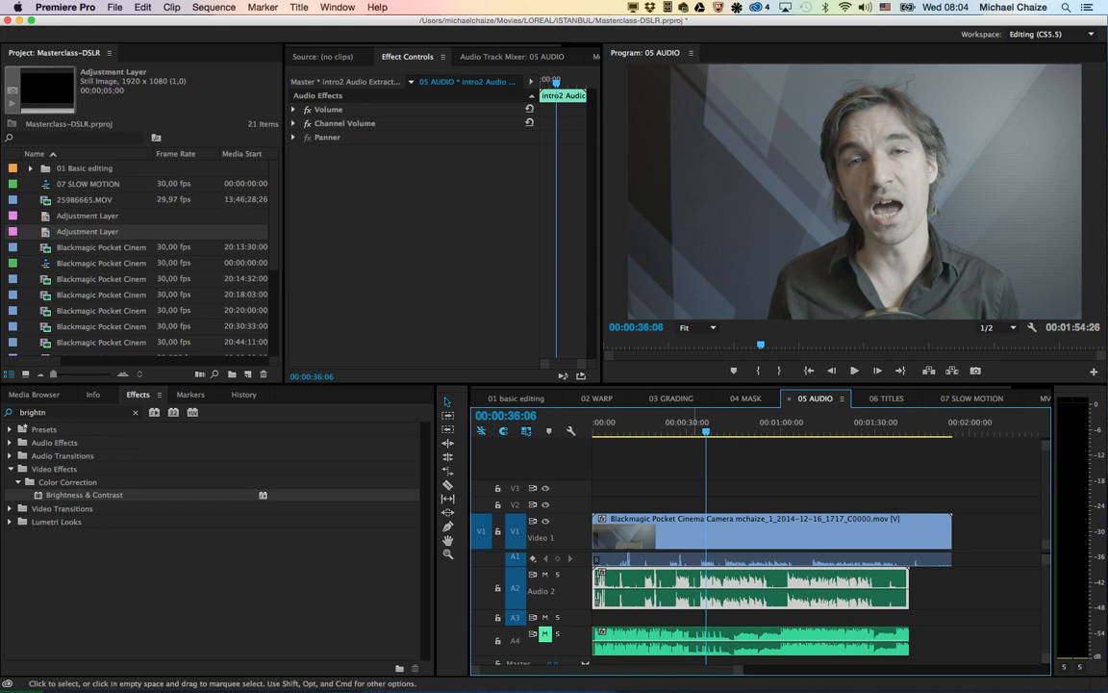
Step: Synchronize the camera clip with the A2 recording using Audio on track channel 1, and play the aligned clips briefly
{"action": "left_click", "coordinate": [707, 534]}
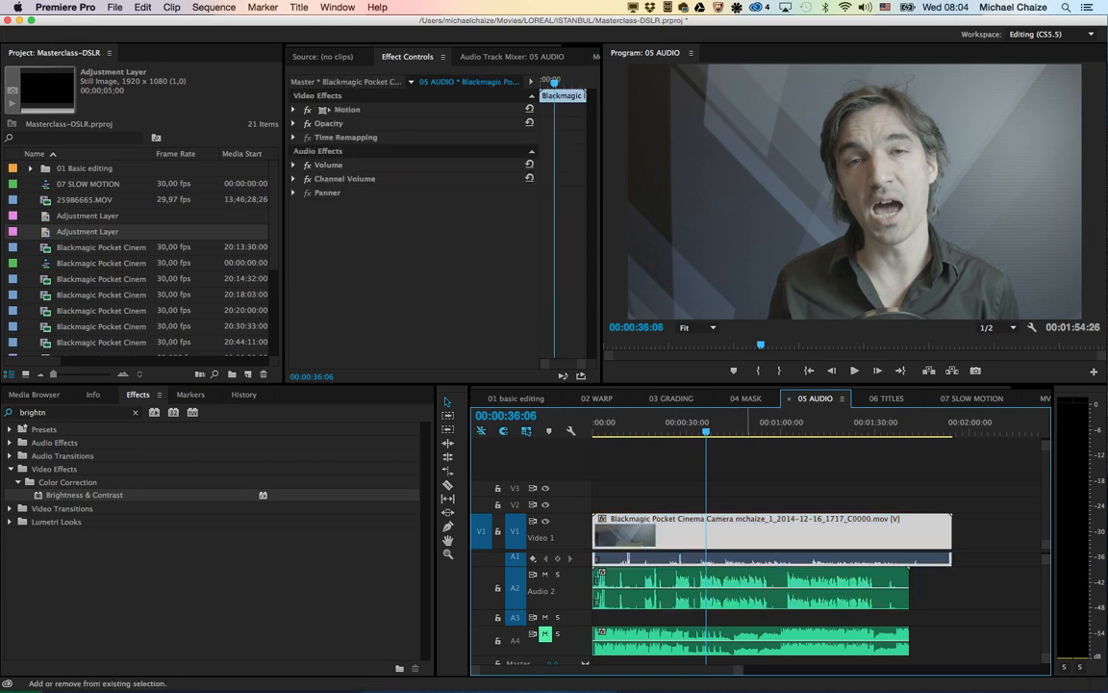
{"action": "left_click", "coordinate": [726, 589], "text": "shift"}
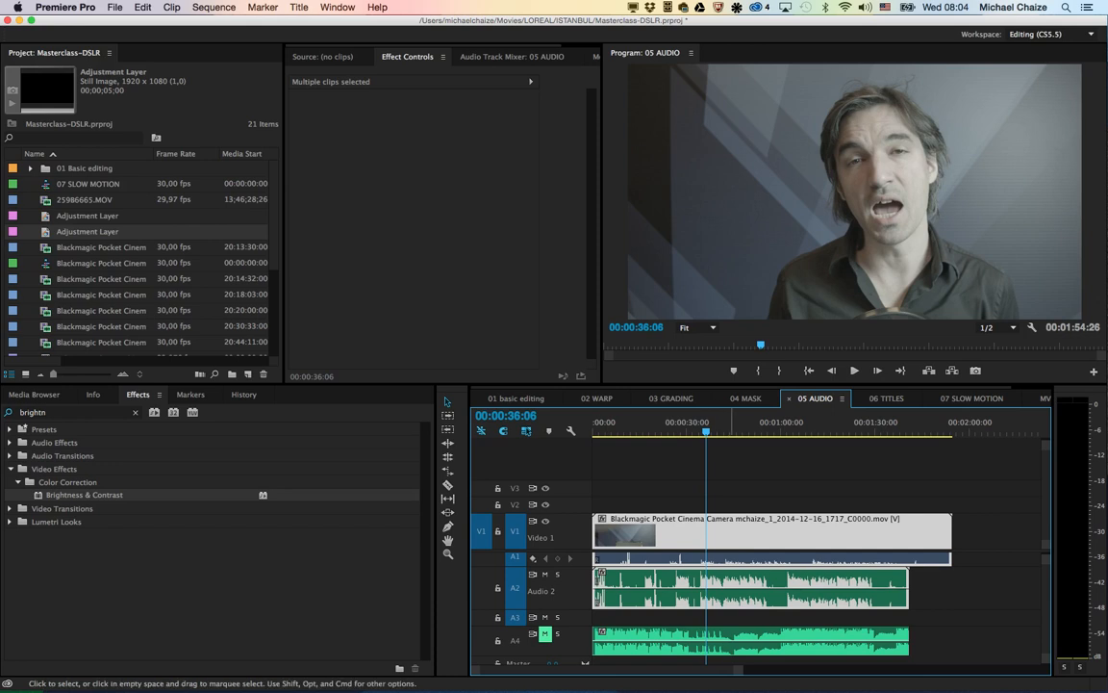
{"action": "right_click", "coordinate": [729, 590]}
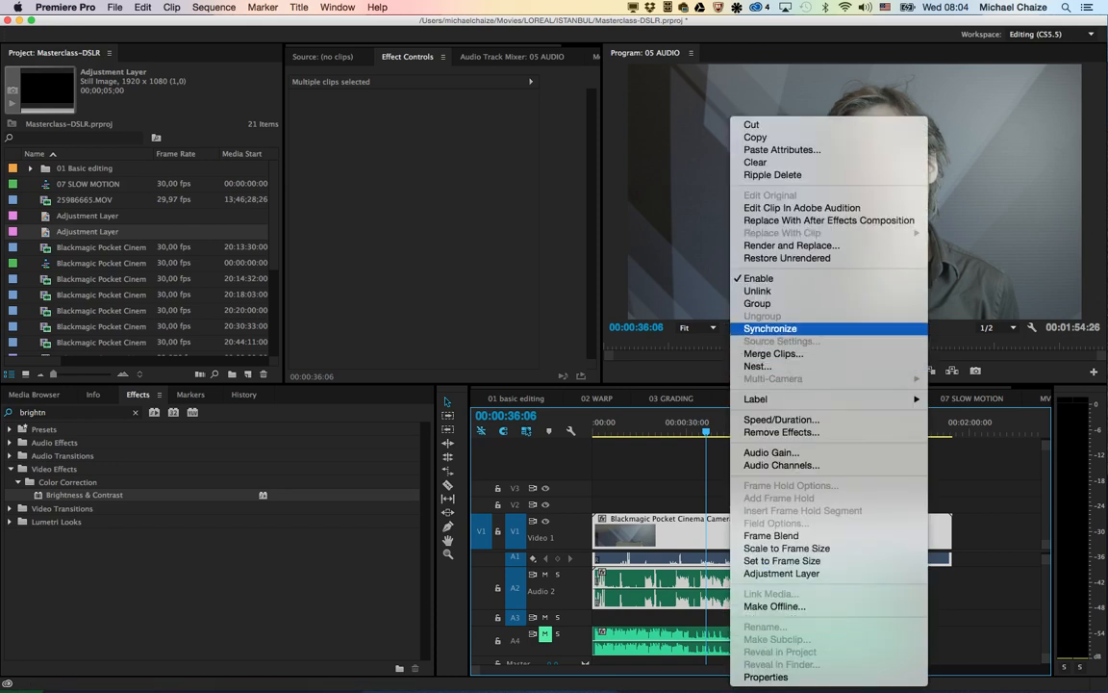
{"action": "left_click", "coordinate": [769, 328]}
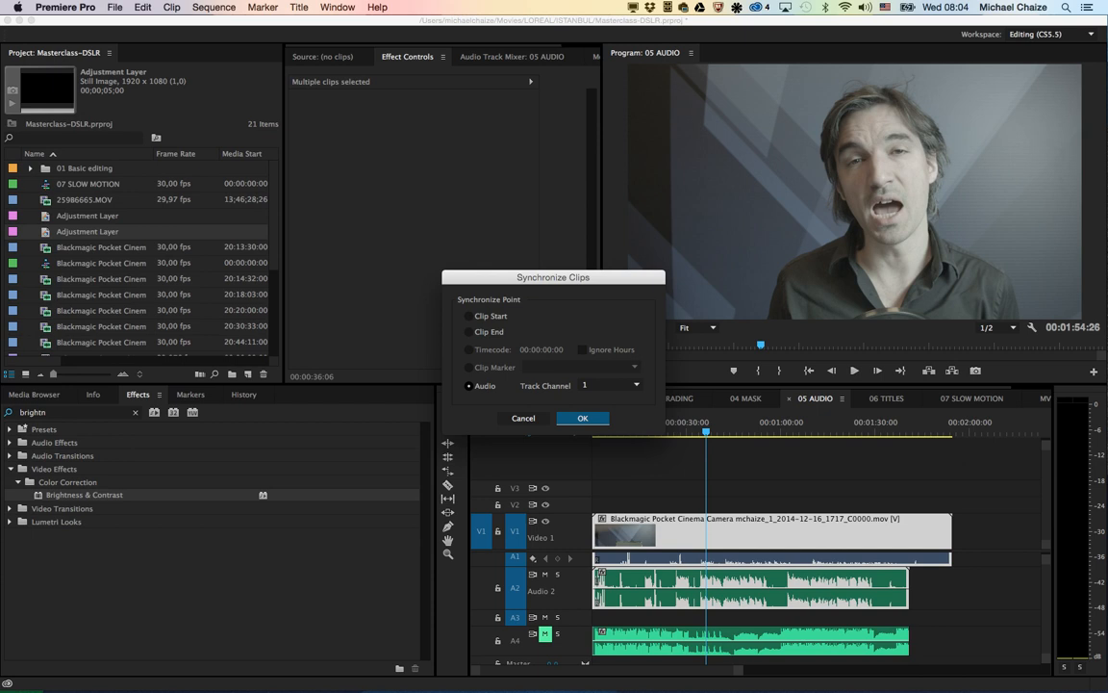
{"action": "key", "text": "Return"}
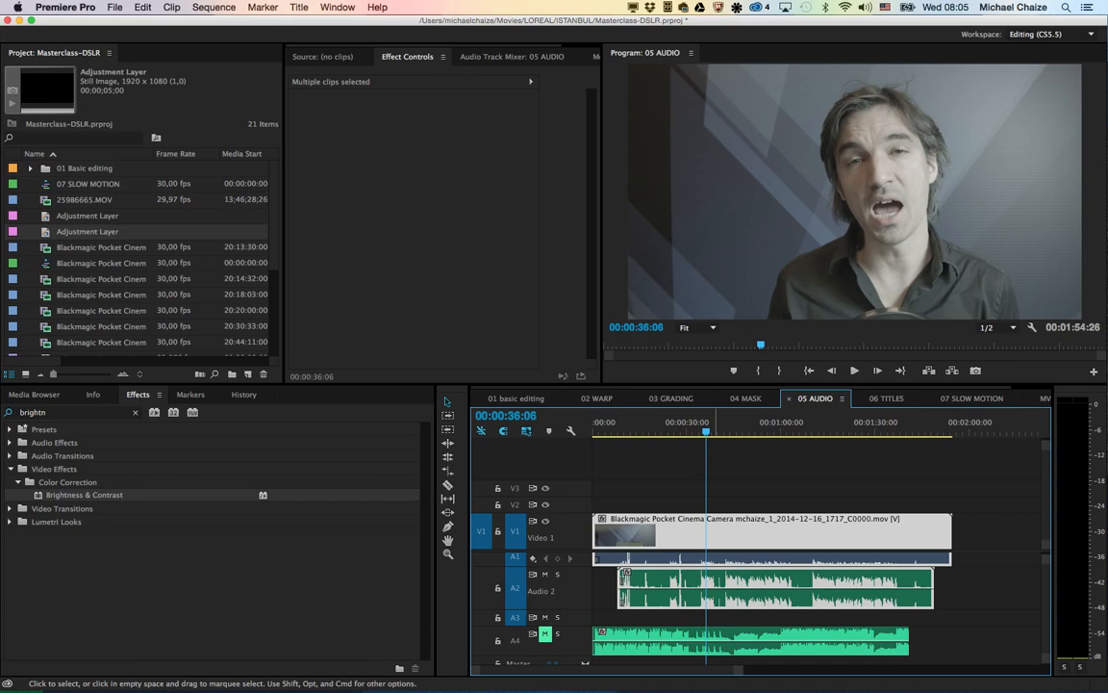
{"action": "key", "text": "space"}
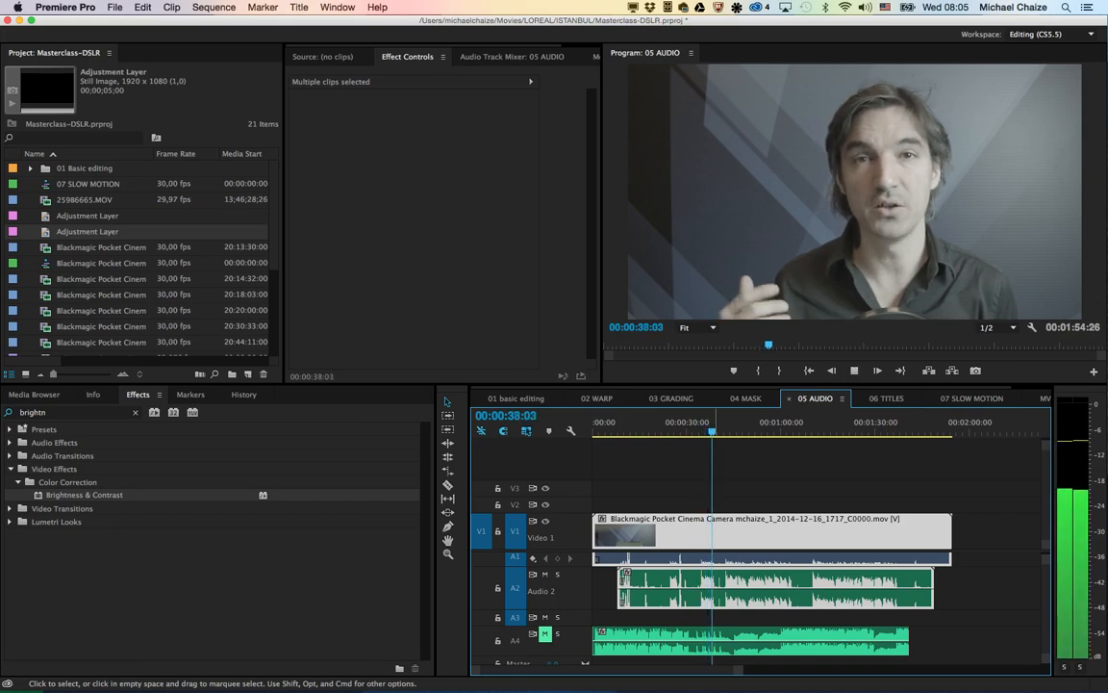
{"action": "key", "text": "space"}
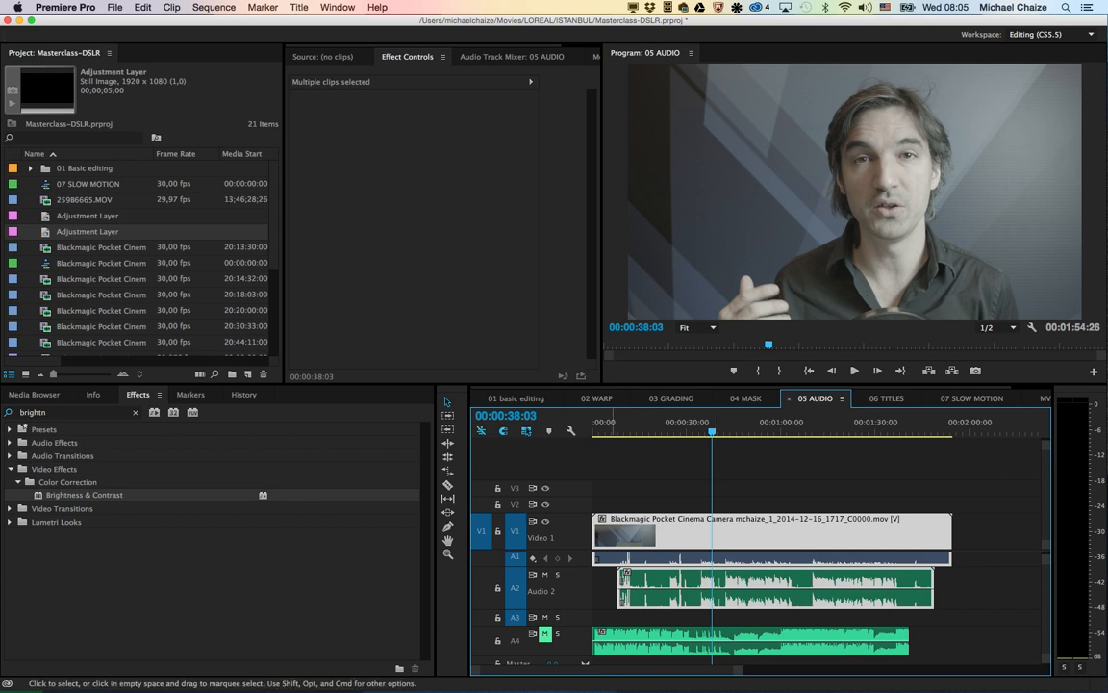
Step: Enlarge track A1 to compare the camera waveform with the A2 recording, and shrink it again
{"action": "left_click", "coordinate": [621, 481]}
{"action": "left_click", "coordinate": [653, 588]}
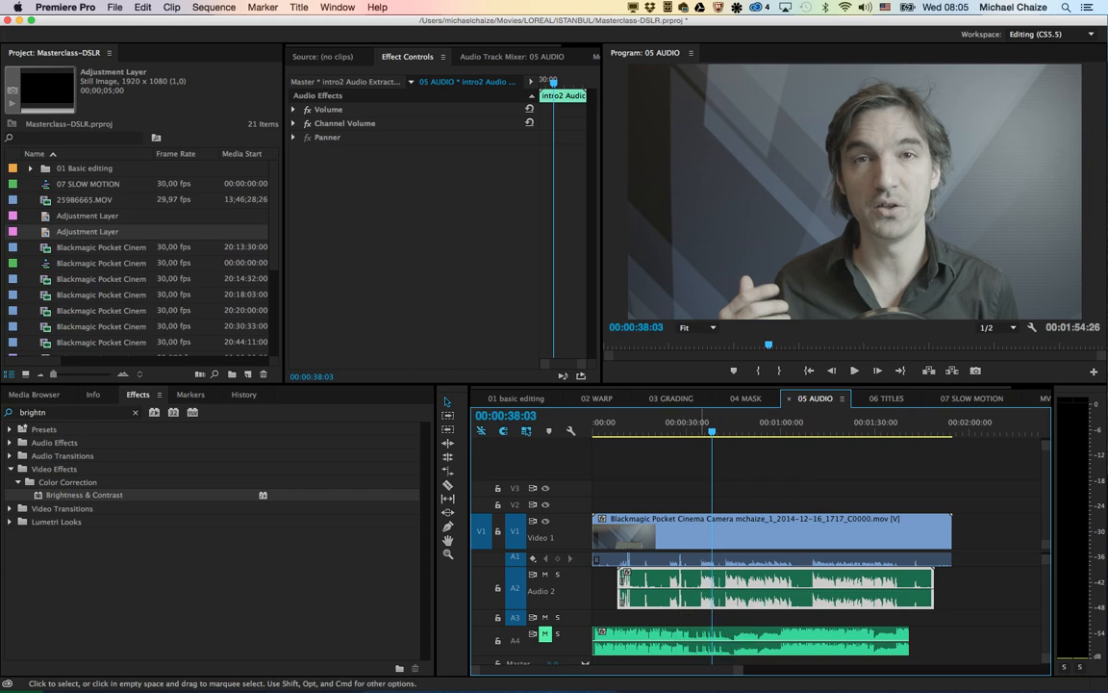
{"action": "right_click", "coordinate": [699, 588]}
{"action": "key", "text": "Escape"}
{"action": "right_click", "coordinate": [544, 551]}
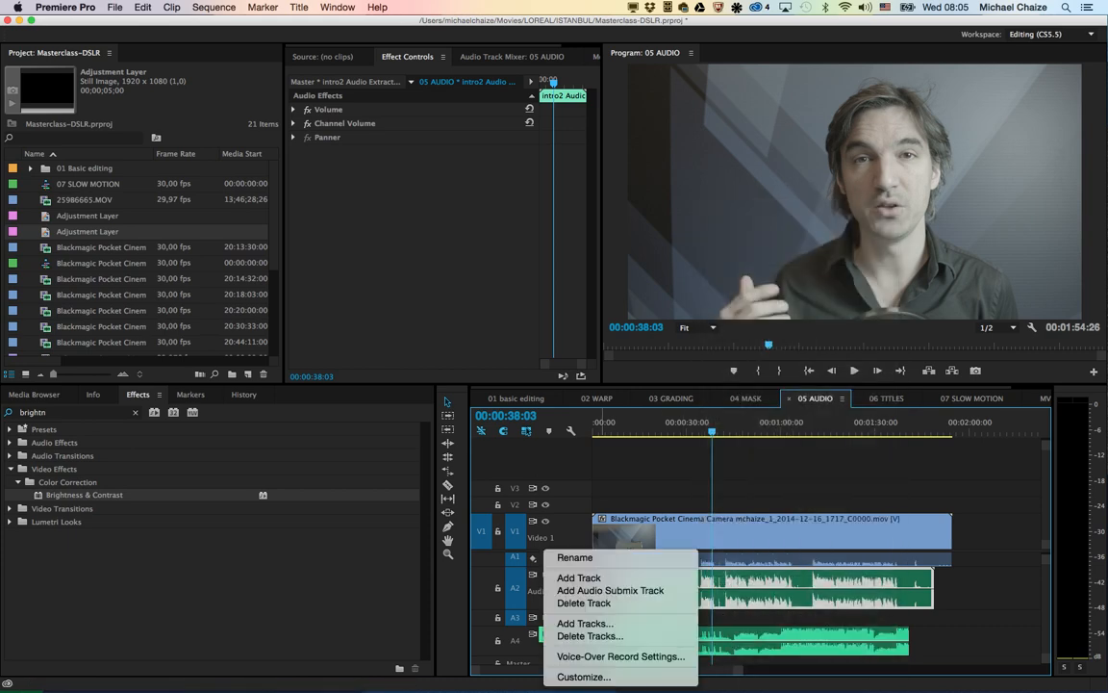
{"action": "key", "text": "Escape"}
{"action": "left_click_drag", "start_coordinate": [545, 566], "coordinate": [546, 607]}
{"action": "scroll", "coordinate": [999, 598], "scroll_direction": "up", "scroll_amount": 2}
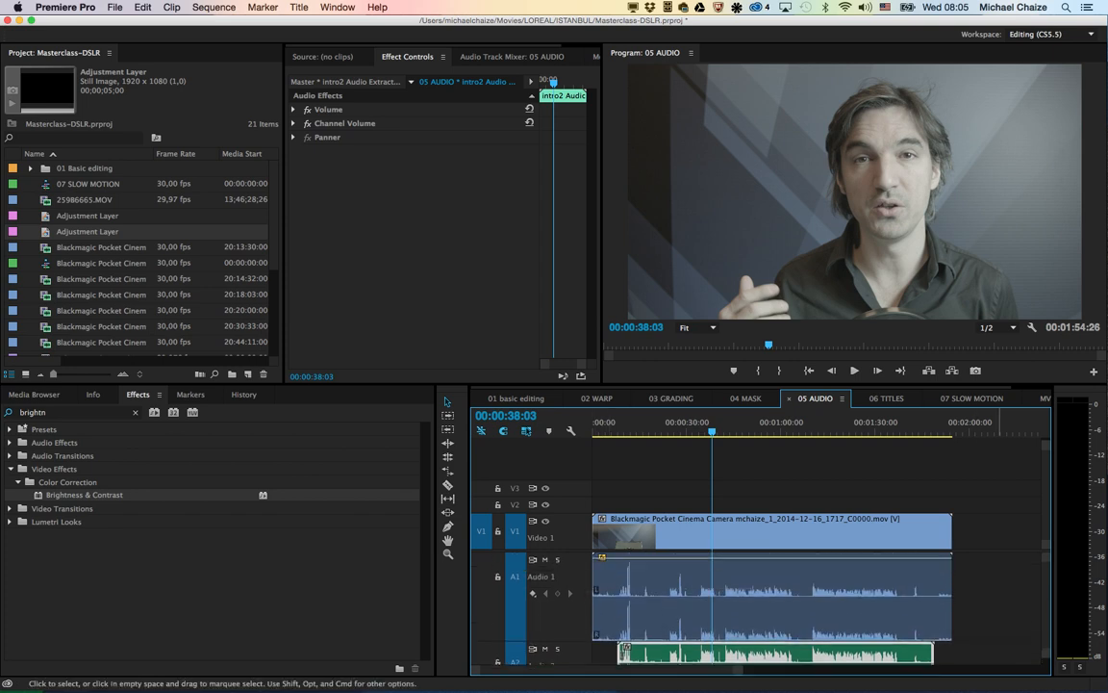
{"action": "scroll", "coordinate": [490, 505], "scroll_direction": "down", "scroll_amount": 1}
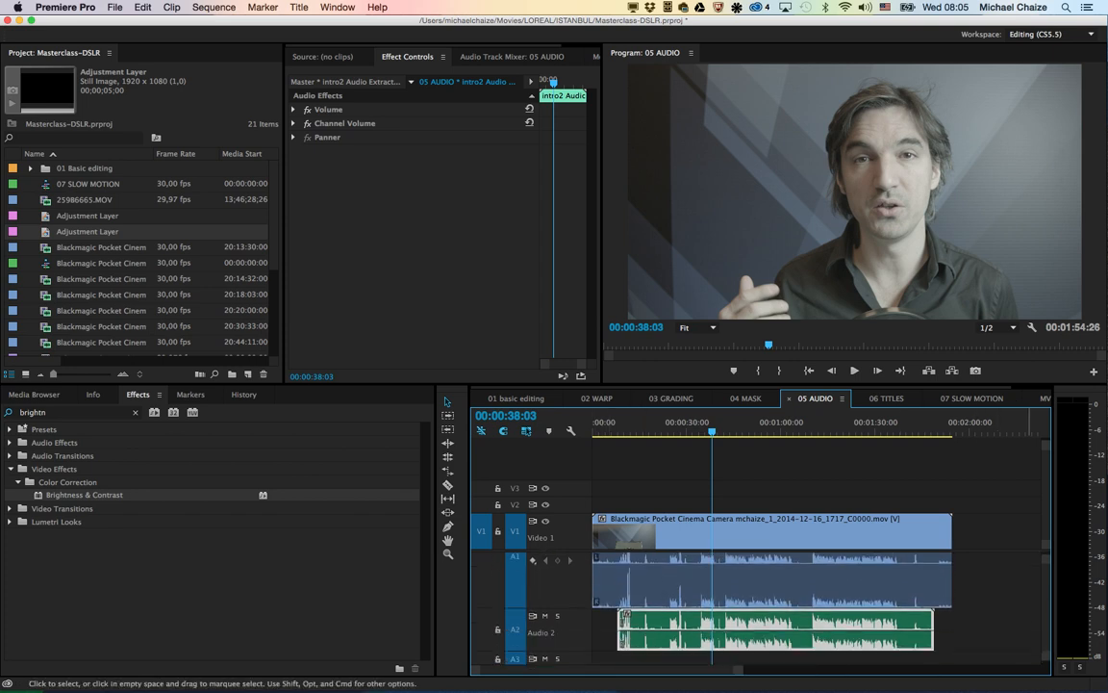
{"action": "scroll", "coordinate": [1028, 597], "scroll_direction": "down", "scroll_amount": 2}
Step: Open the A2 recording in Adobe Audition and select the noise-only stretch from 0:22.735 to 0:24.498 for listening
{"action": "right_click", "coordinate": [769, 581]}
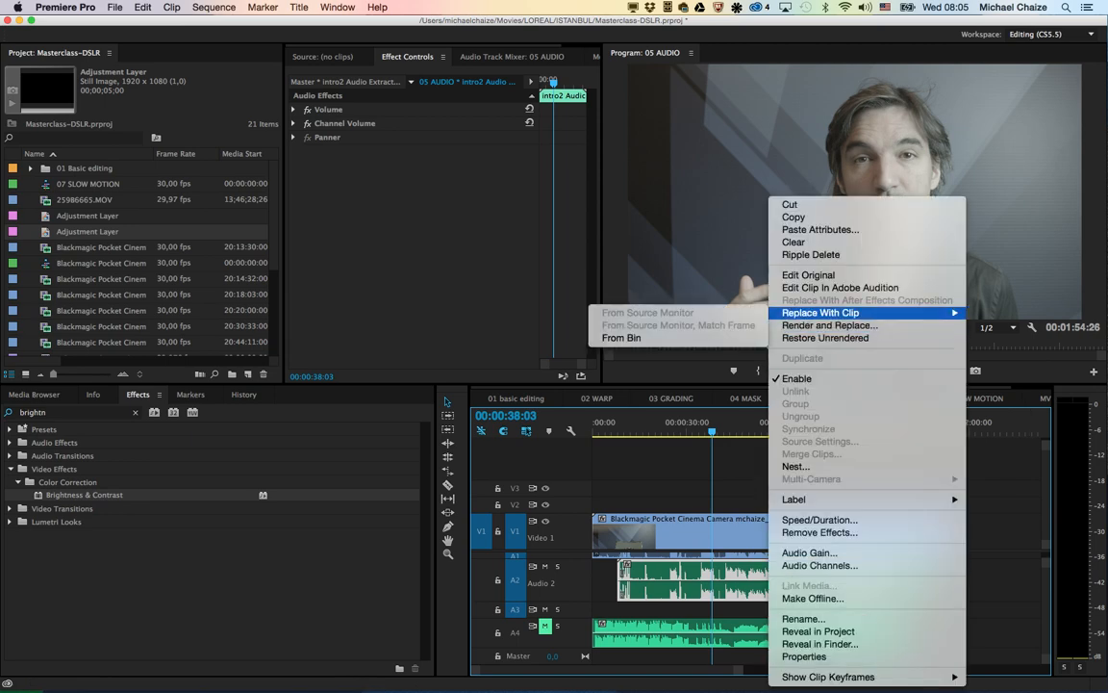
{"action": "left_click", "coordinate": [829, 325]}
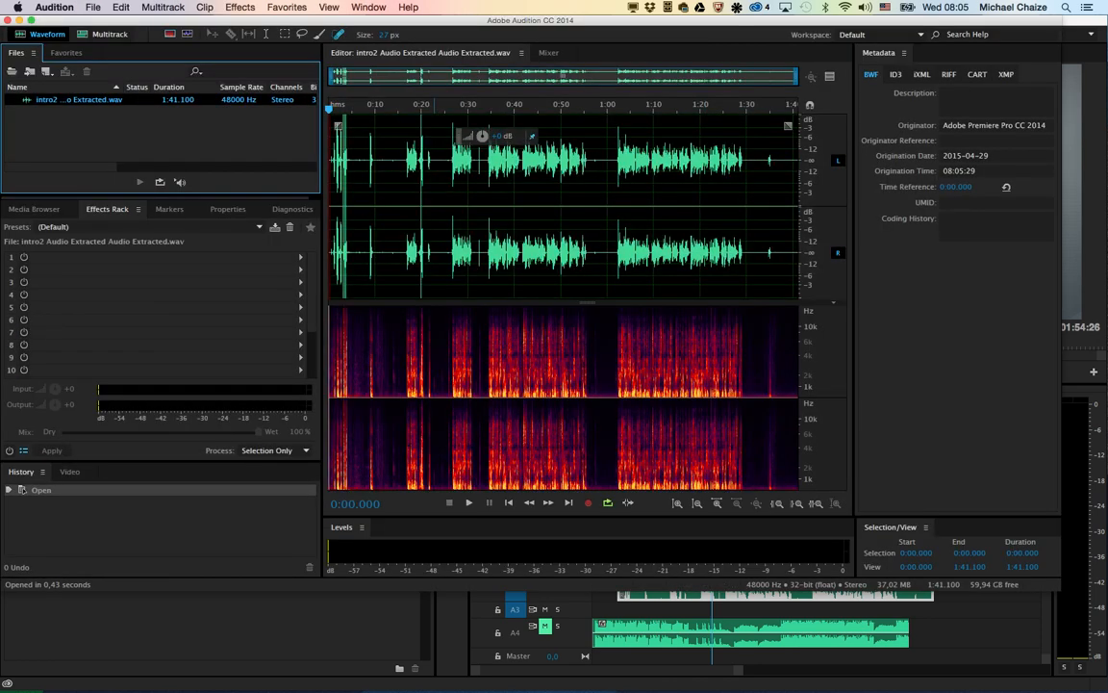
{"action": "left_click_drag", "start_coordinate": [434, 192], "coordinate": [443, 193]}
{"action": "key", "text": "space"}
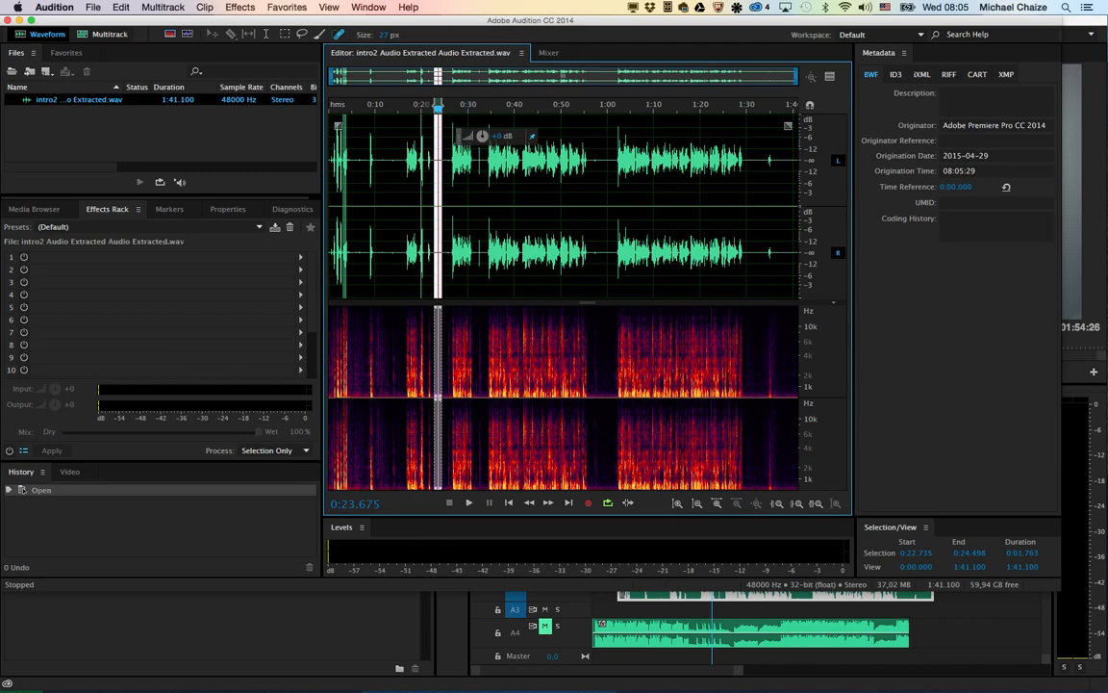
Step: Capture a noise print from the selected stretch and apply Noise Reduction to the entire file at 100% and 10.3 dB
{"action": "key", "text": "super+shift+p"}
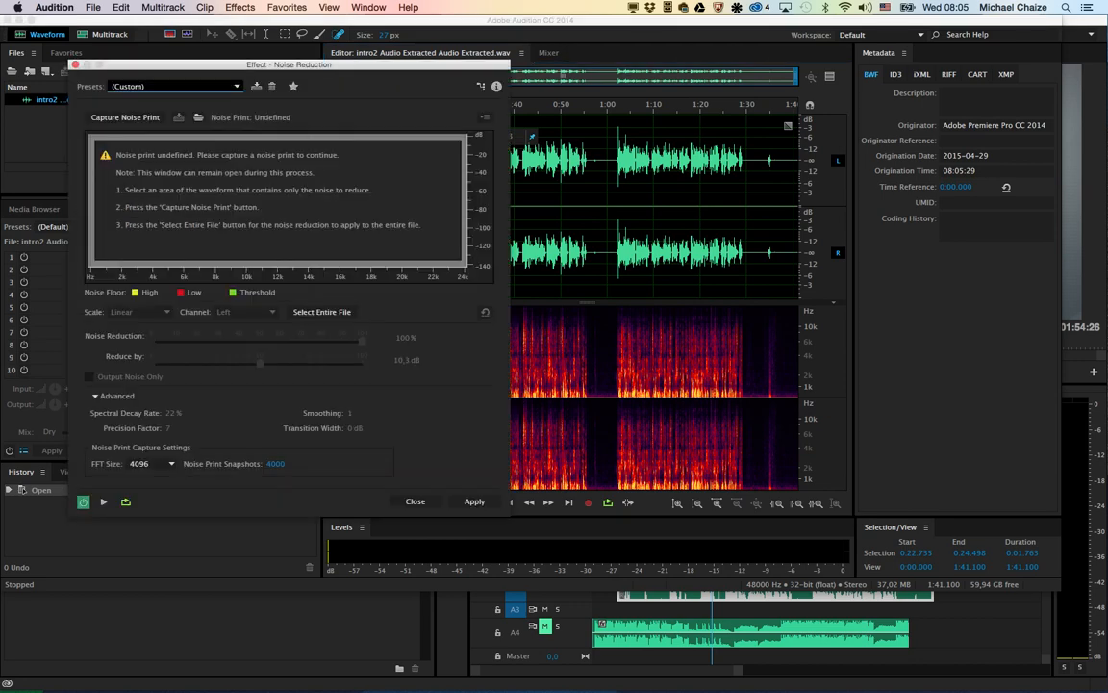
{"action": "left_click", "coordinate": [125, 116]}
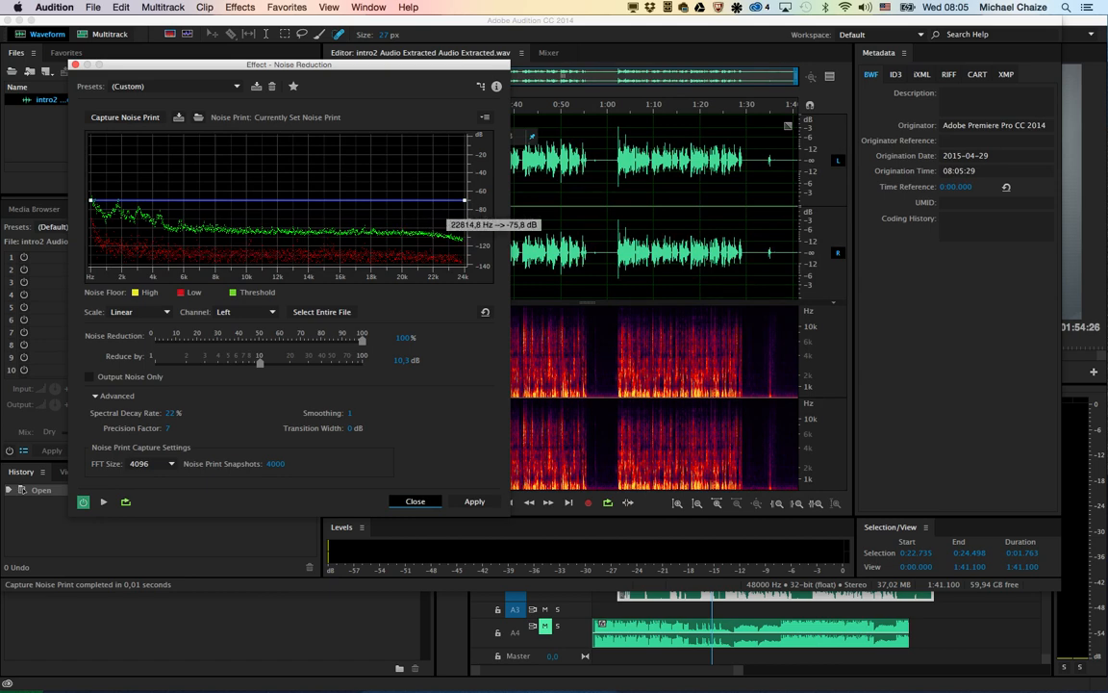
{"action": "left_click", "coordinate": [589, 249]}
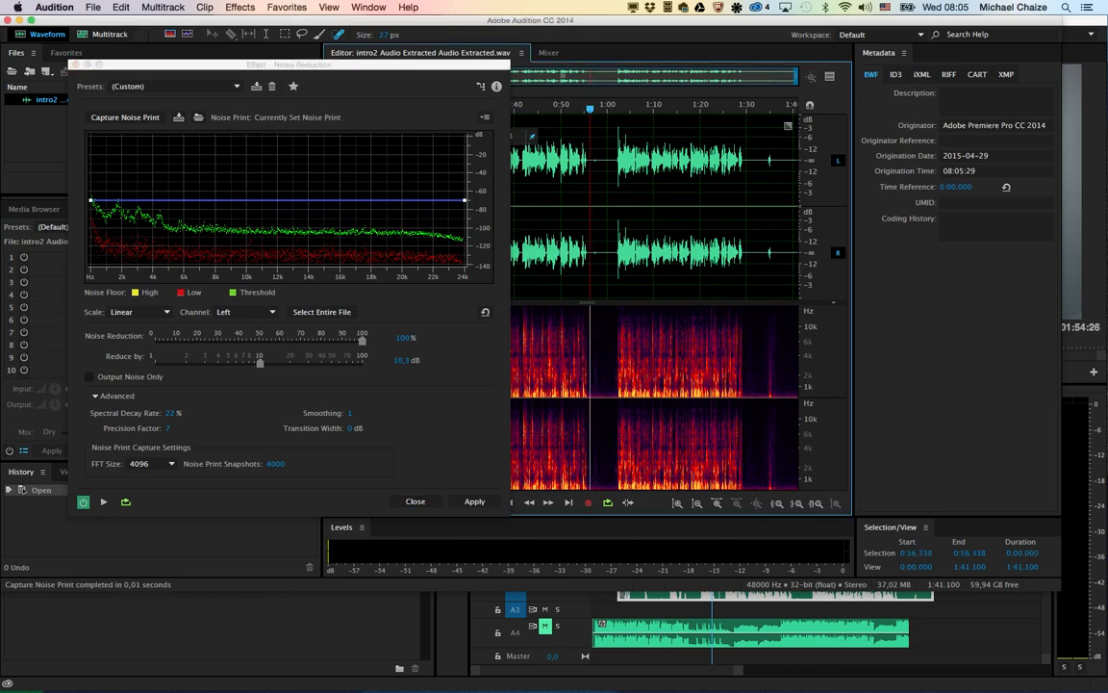
{"action": "left_click", "coordinate": [474, 501]}
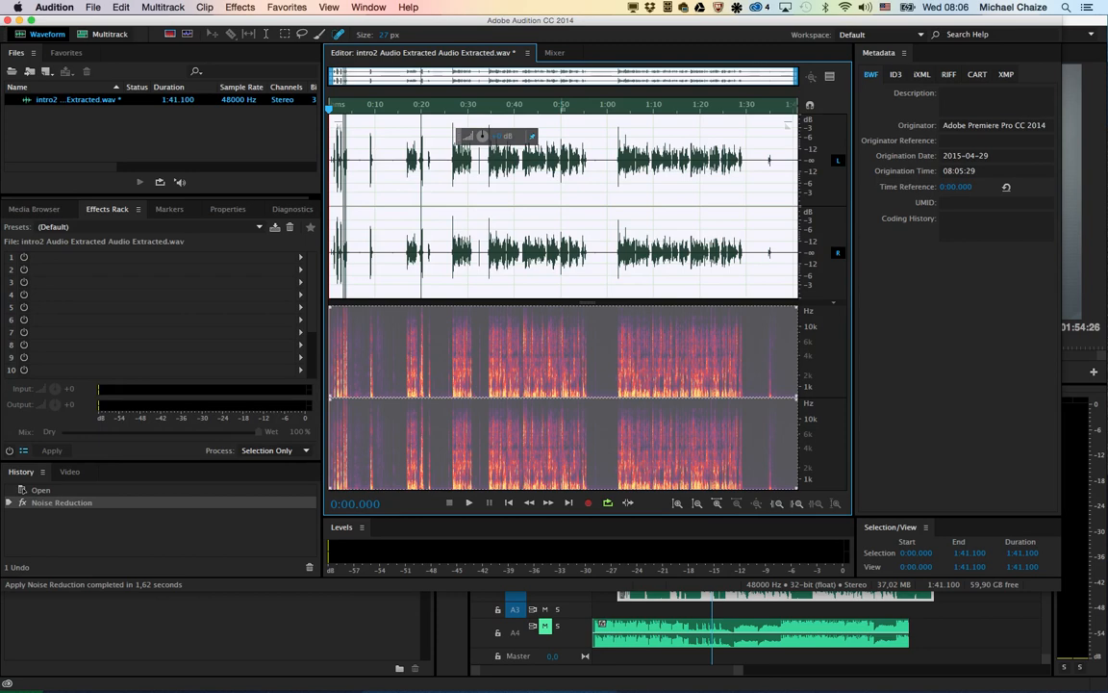
Step: Save the noise-reduced recording and switch back to Premiere Pro
{"action": "left_click", "coordinate": [520, 219]}
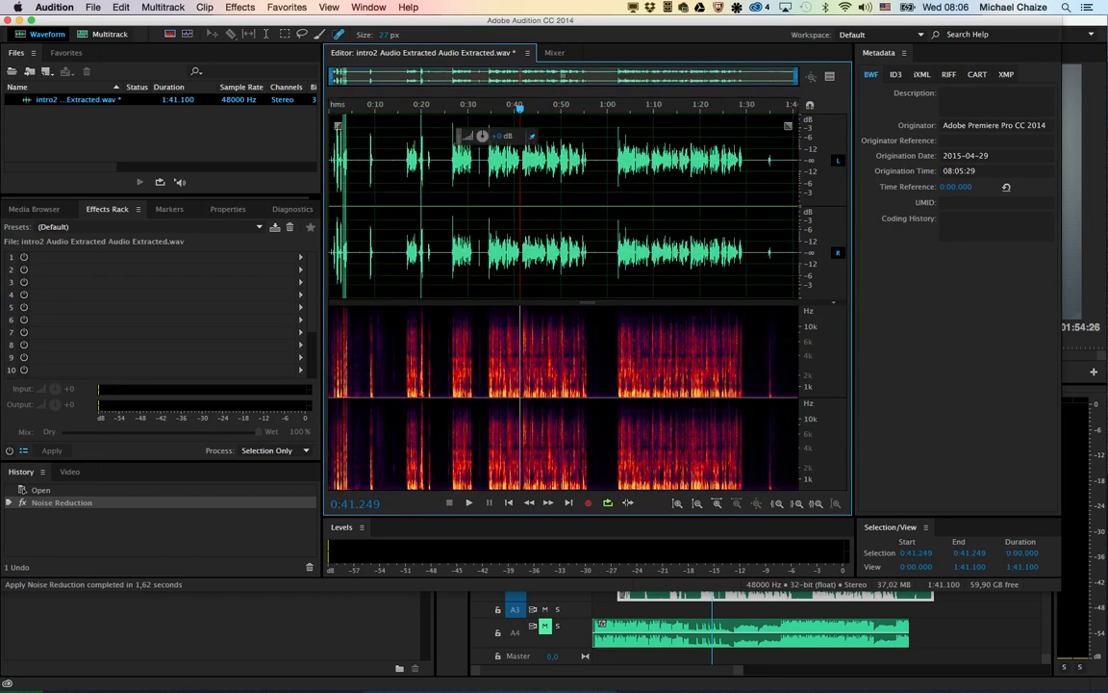
{"action": "key", "text": "super+s"}
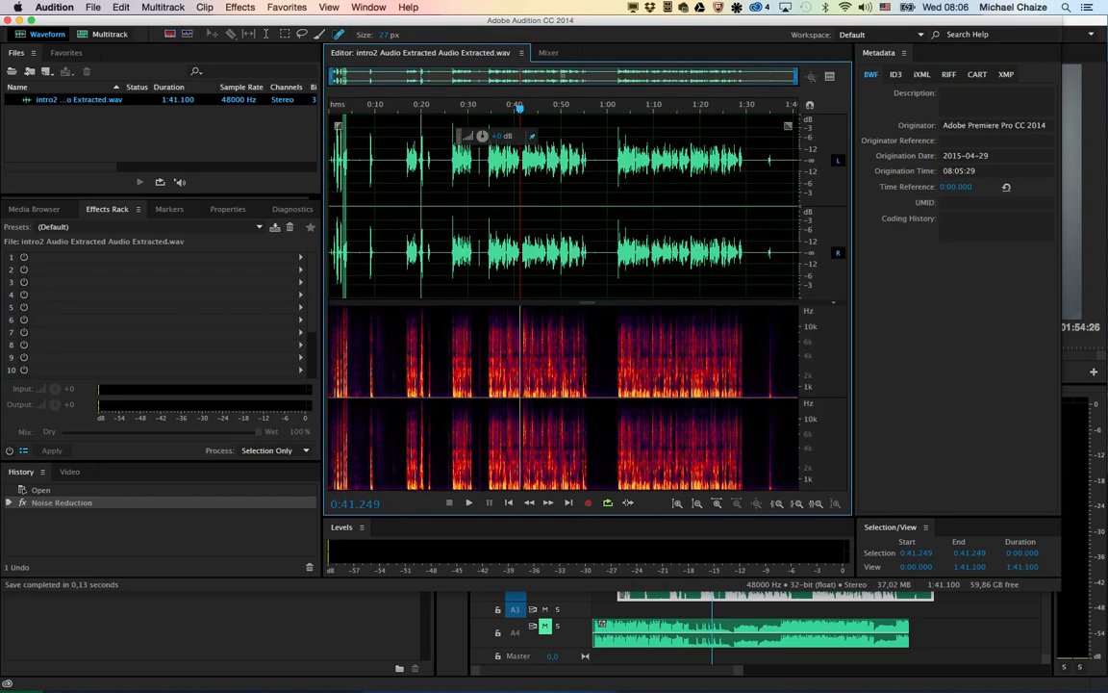
{"action": "key", "text": "super+Tab"}
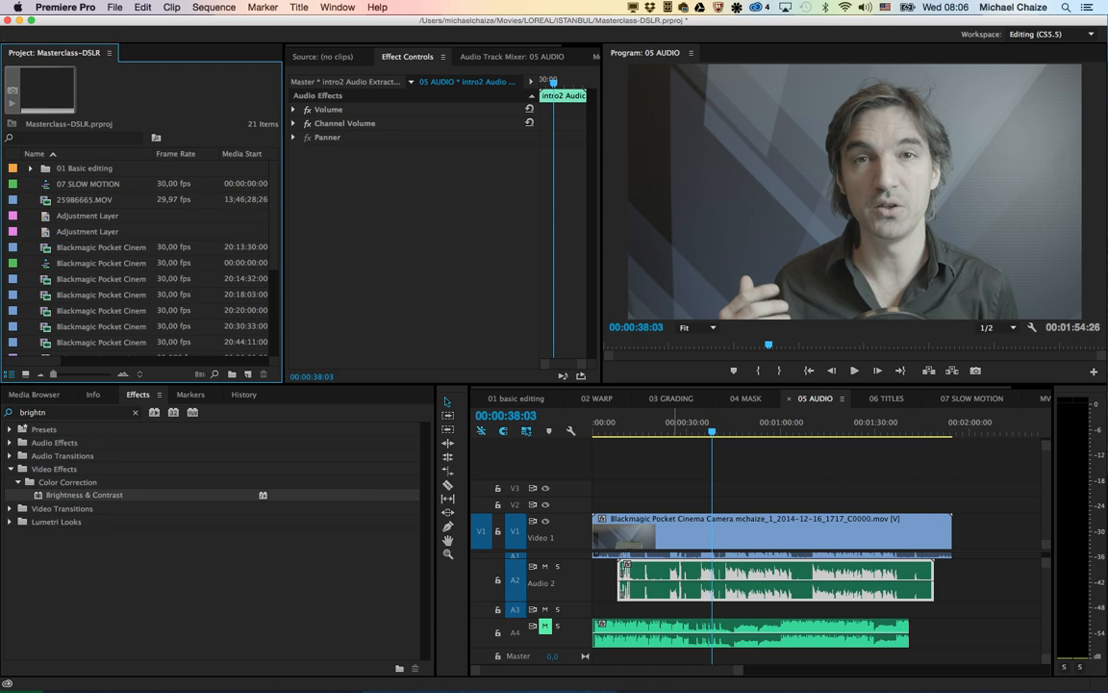
Step: Unmute music track A4, select its clip, and show the Audio Track Mixer widened to include all tracks and the Master
{"action": "left_click", "coordinate": [623, 424]}
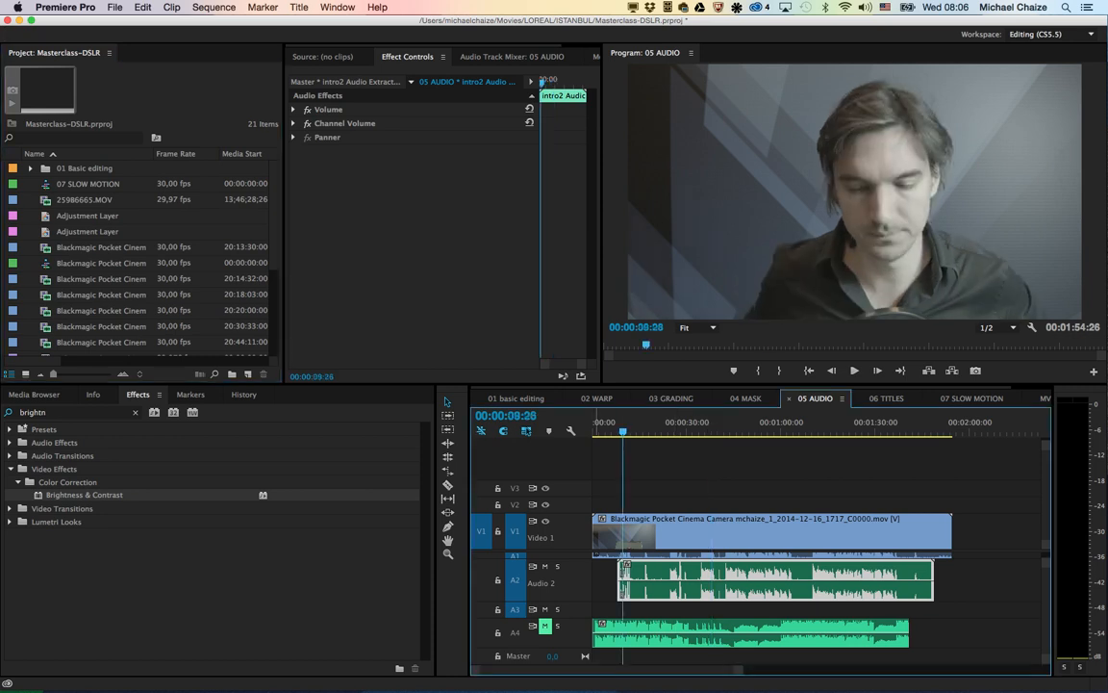
{"action": "left_click", "coordinate": [546, 626]}
{"action": "left_click", "coordinate": [664, 633]}
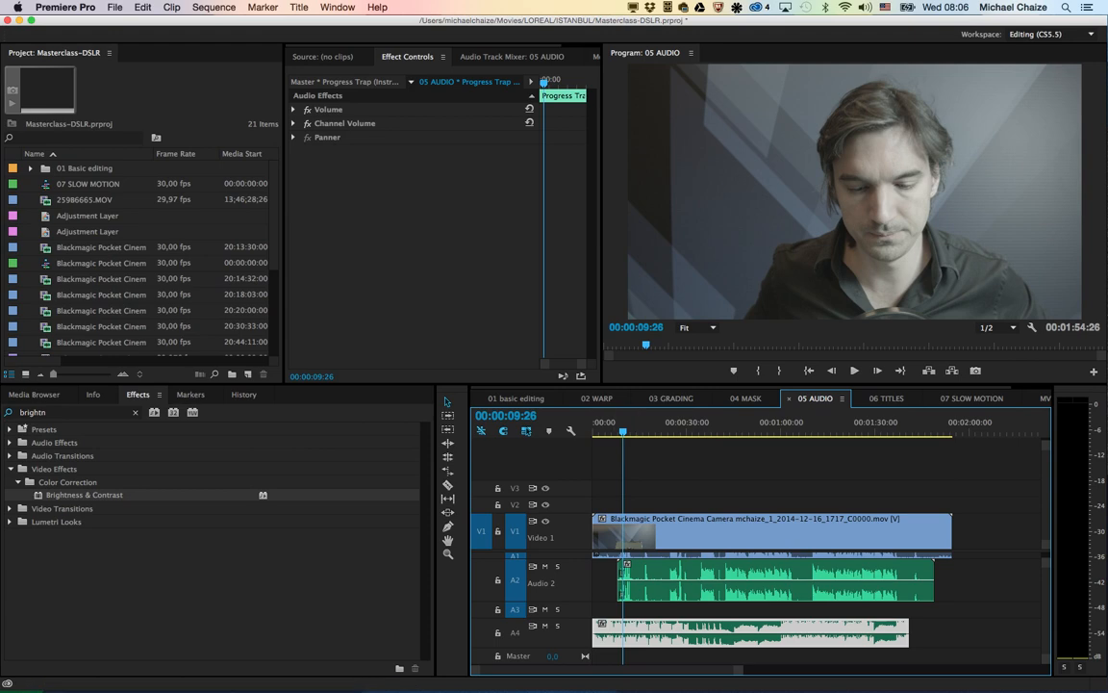
{"action": "key", "text": "shift+6"}
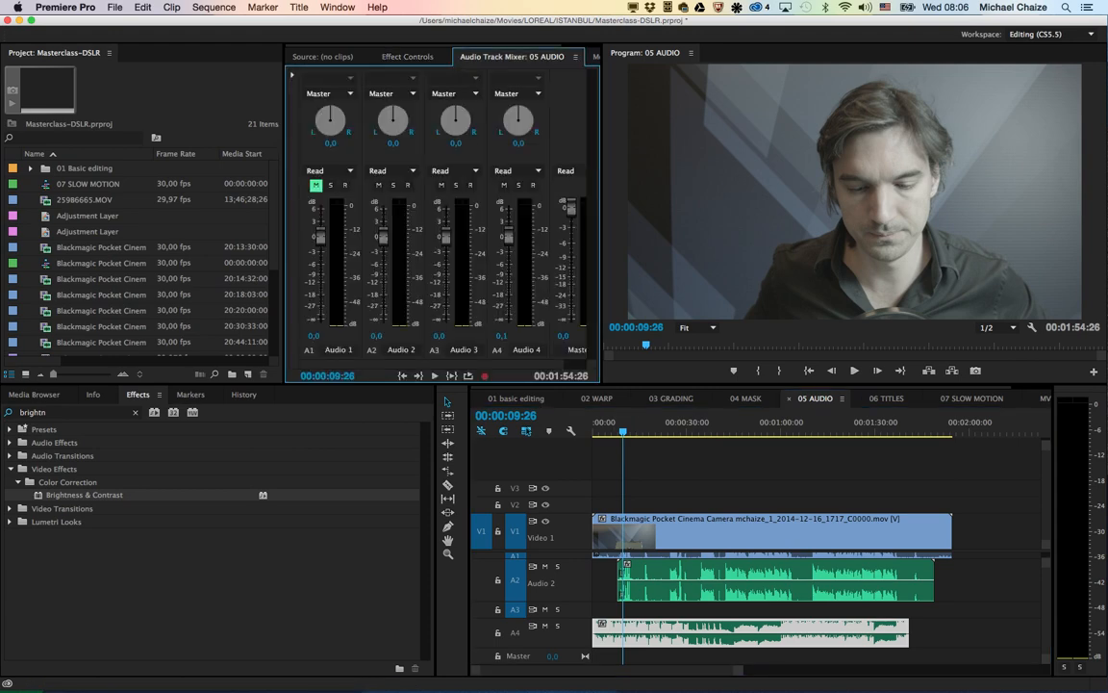
{"action": "left_click_drag", "start_coordinate": [285, 221], "coordinate": [157, 221]}
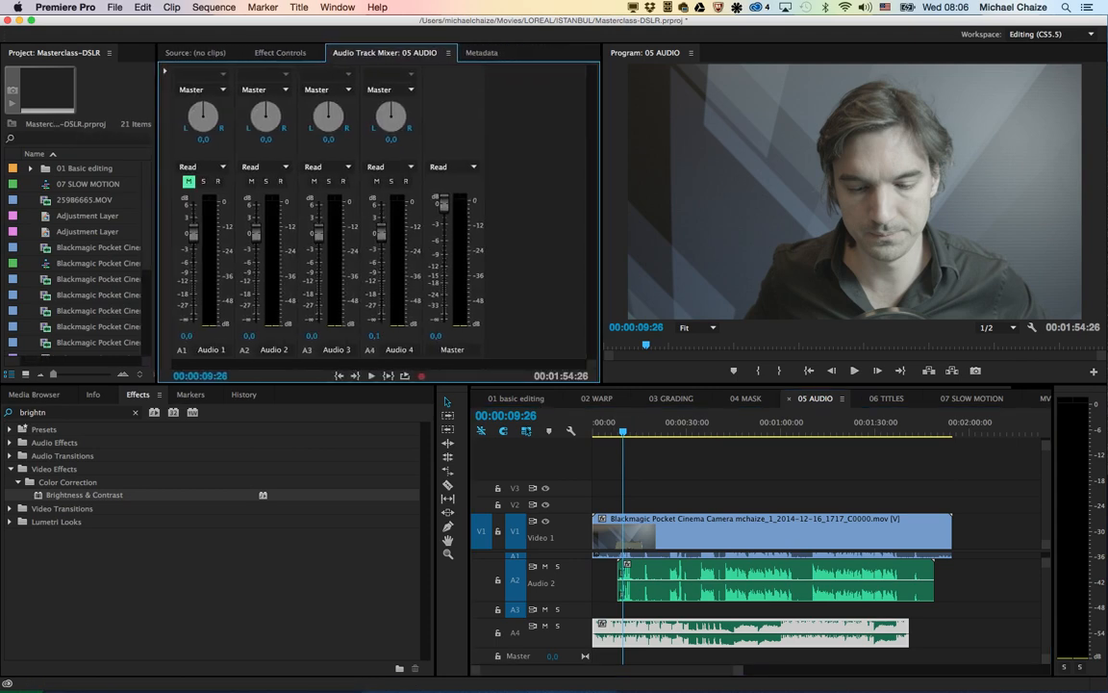
Step: Play the voice and music together and lower the Audio 4 track volume to -4.9 dB
{"action": "key", "text": "space"}
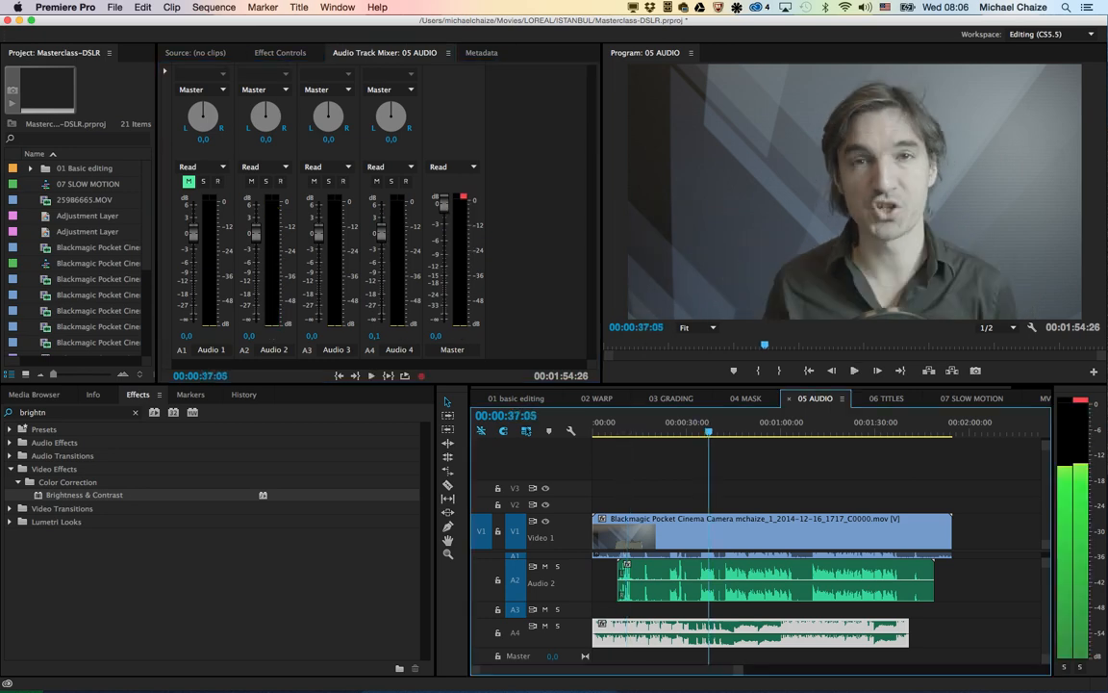
{"action": "key", "text": "space"}
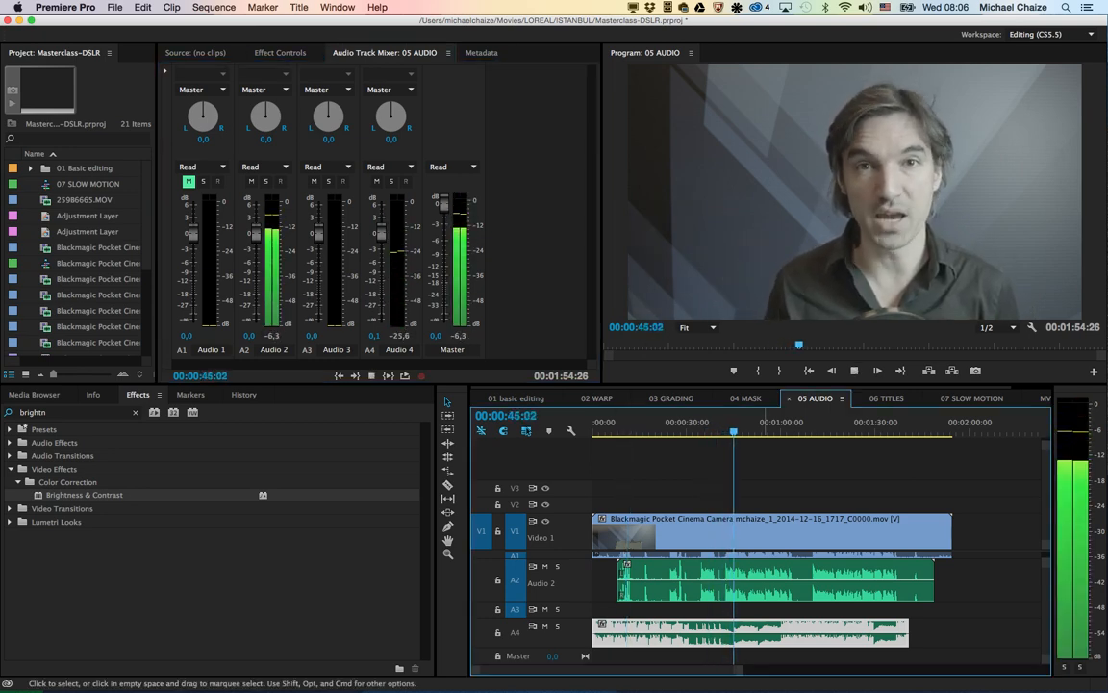
{"action": "key", "text": "space"}
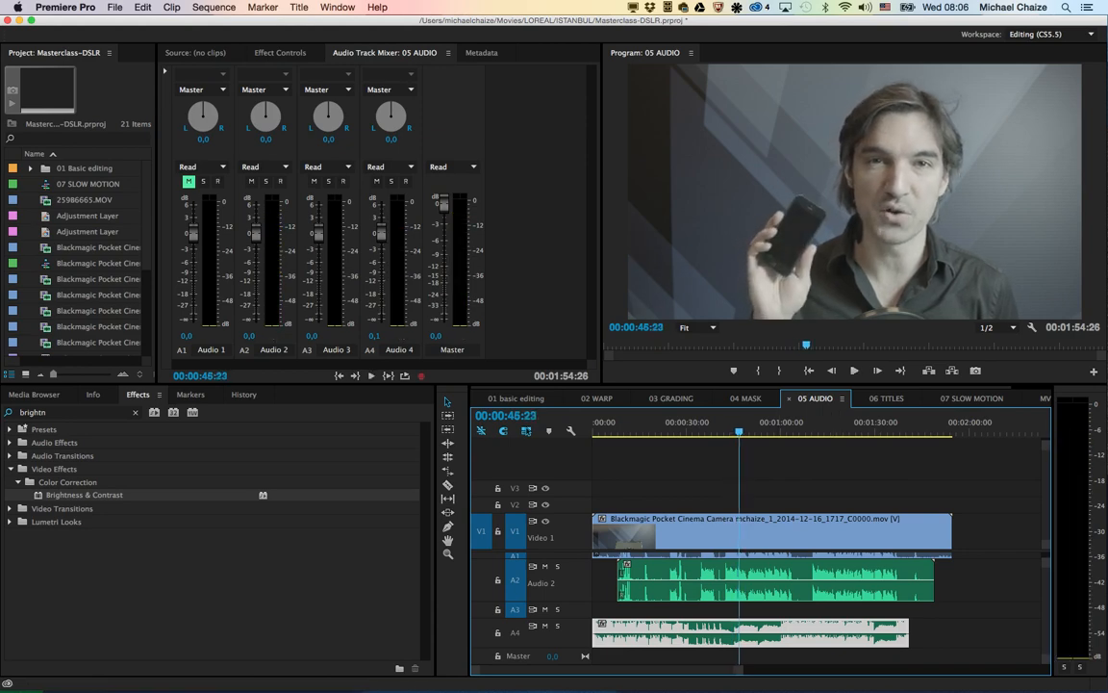
{"action": "left_click_drag", "start_coordinate": [381, 233], "coordinate": [381, 257]}
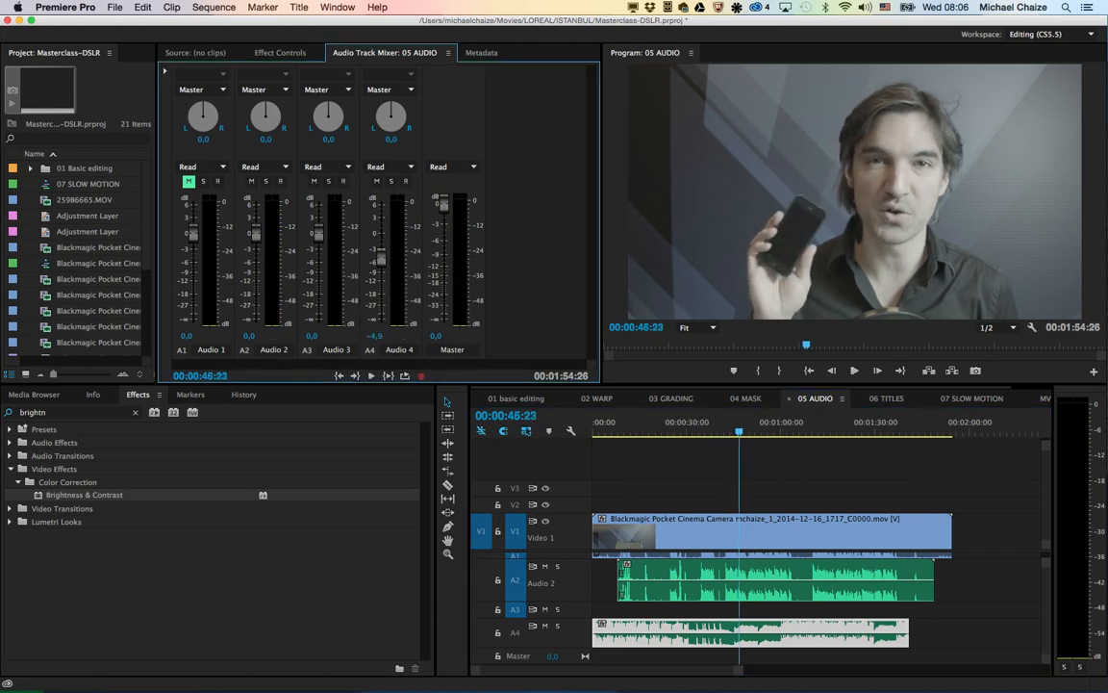
Step: Show the mixer's track effect slots, mute music track A4, and play the voice on its own
{"action": "left_click", "coordinate": [165, 71]}
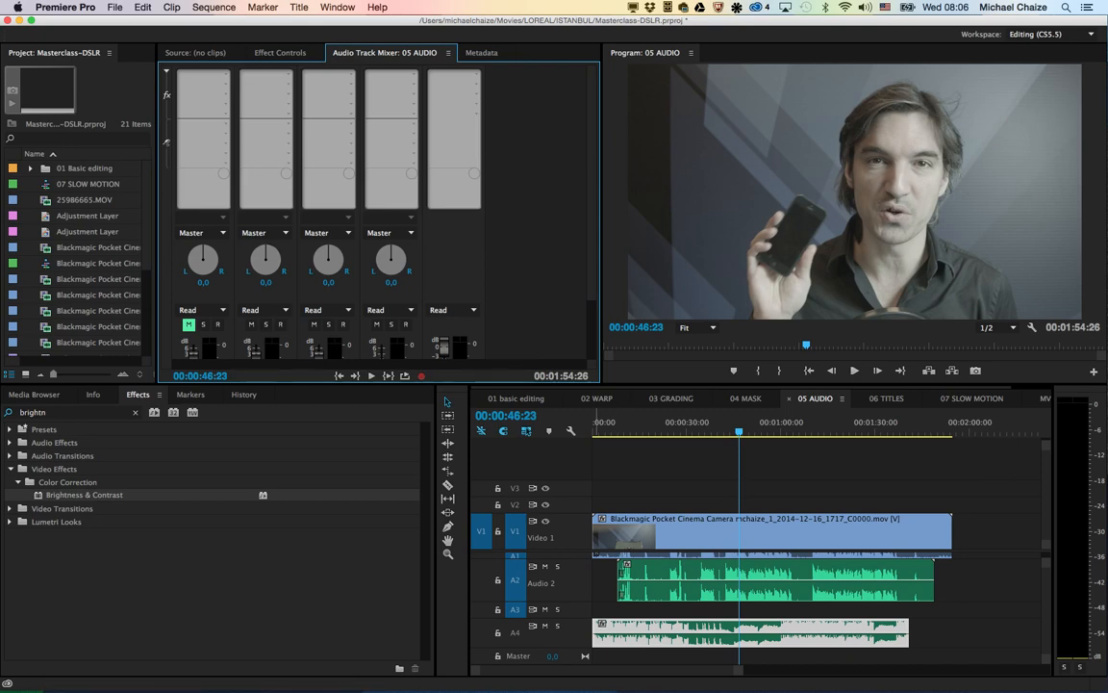
{"action": "left_click", "coordinate": [545, 626]}
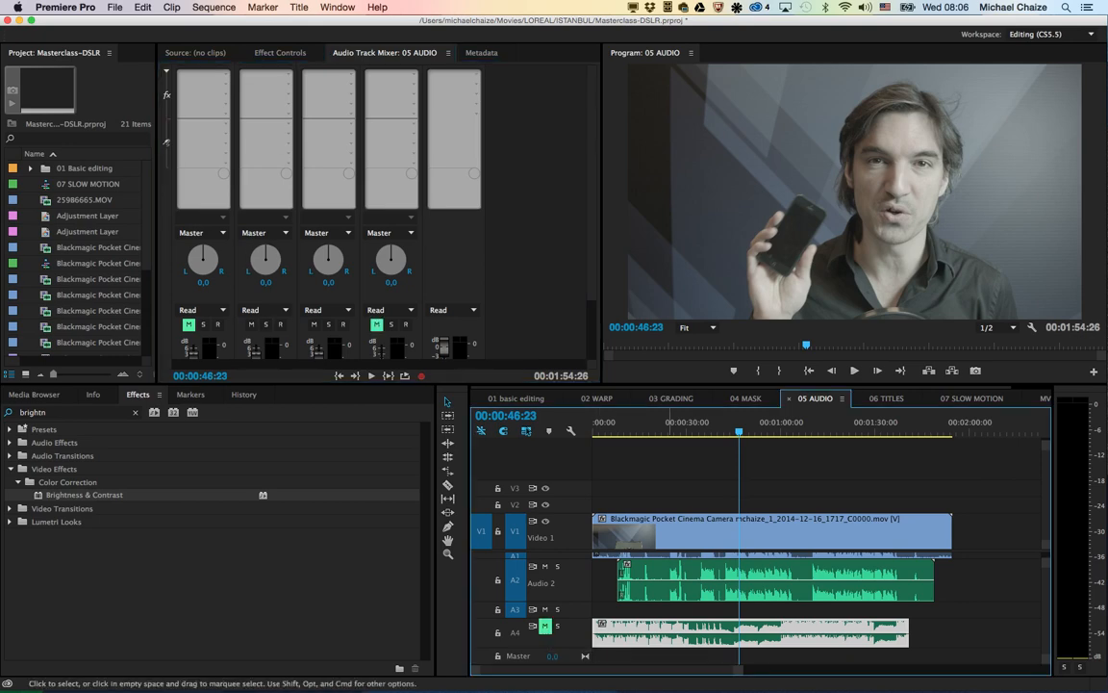
{"action": "key", "text": "space"}
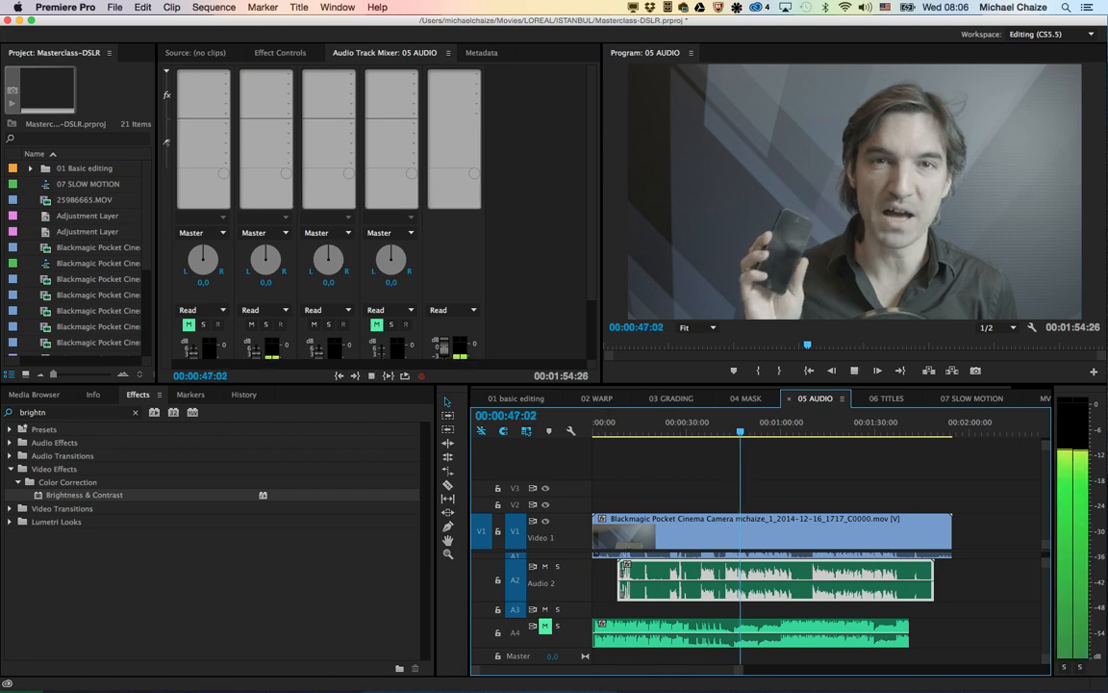
{"action": "key", "text": "space"}
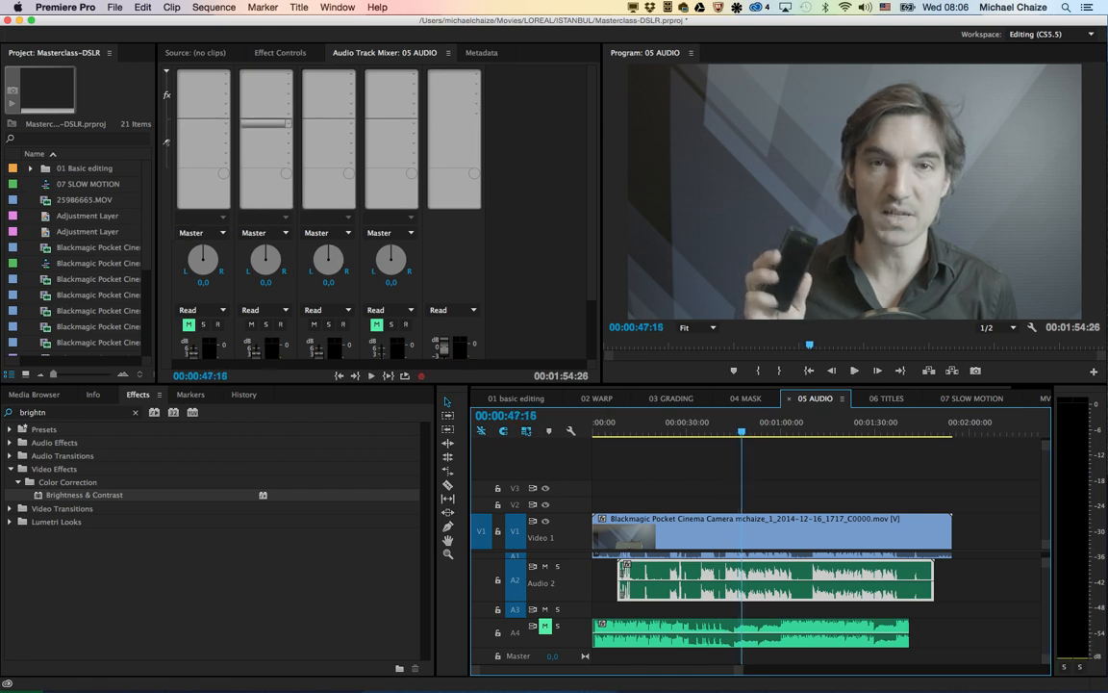
Step: Add a Multiband Compressor to the first effect slot of Audio 2, using the Broadcast preset
{"action": "left_click", "coordinate": [274, 75]}
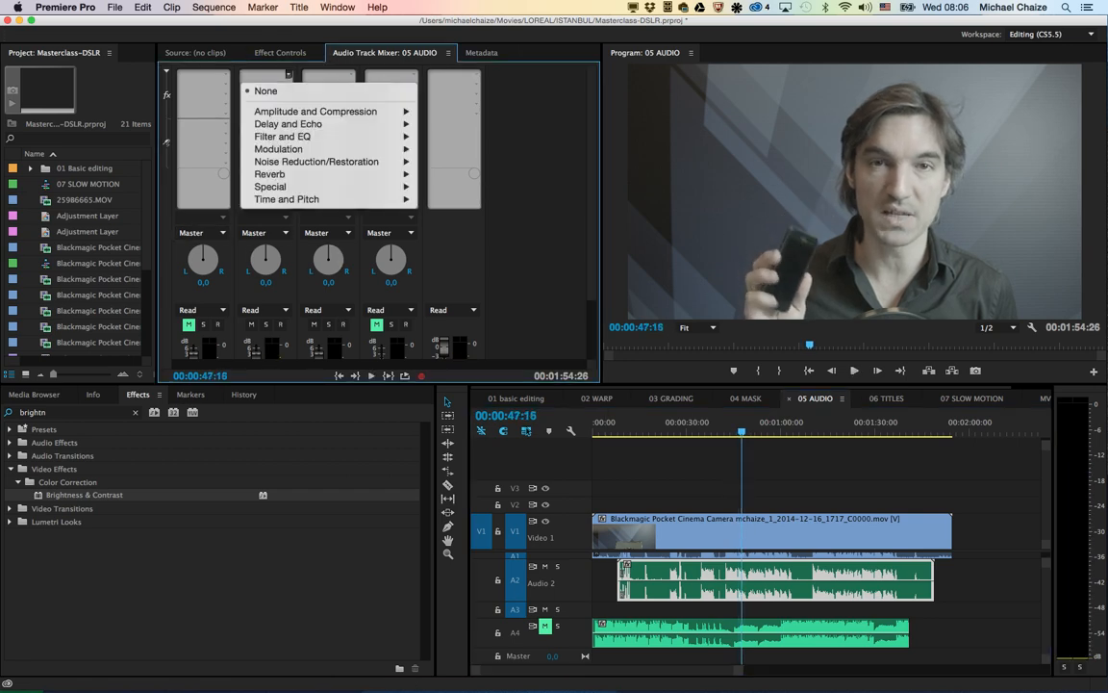
{"action": "mouse_move", "coordinate": [316, 112]}
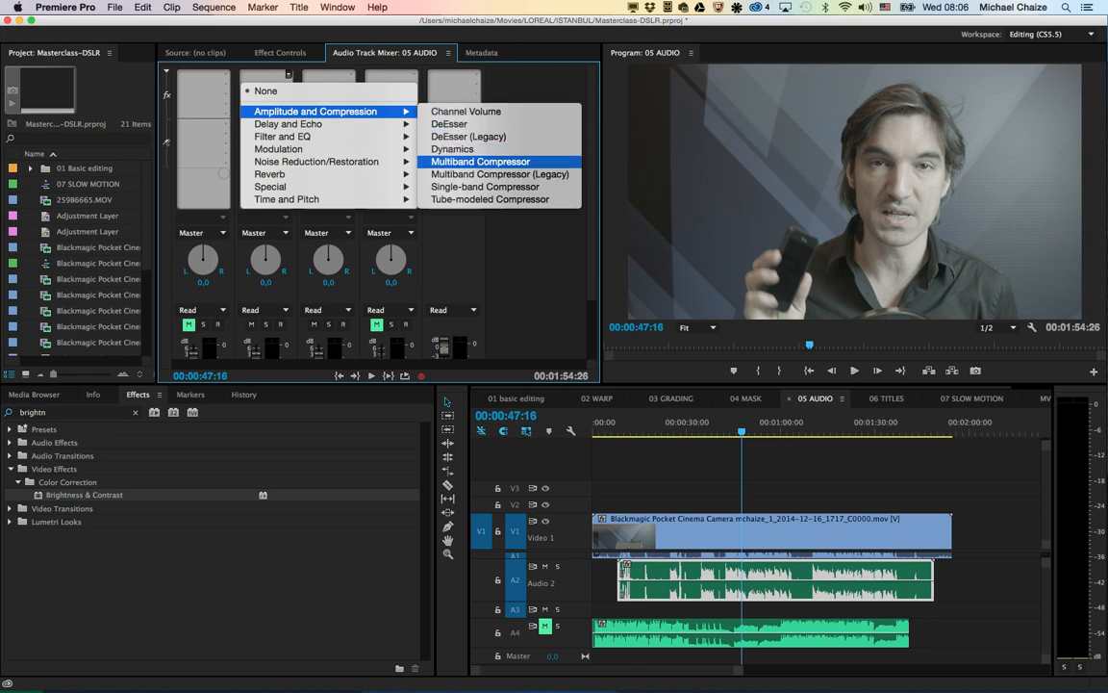
{"action": "left_click", "coordinate": [481, 162]}
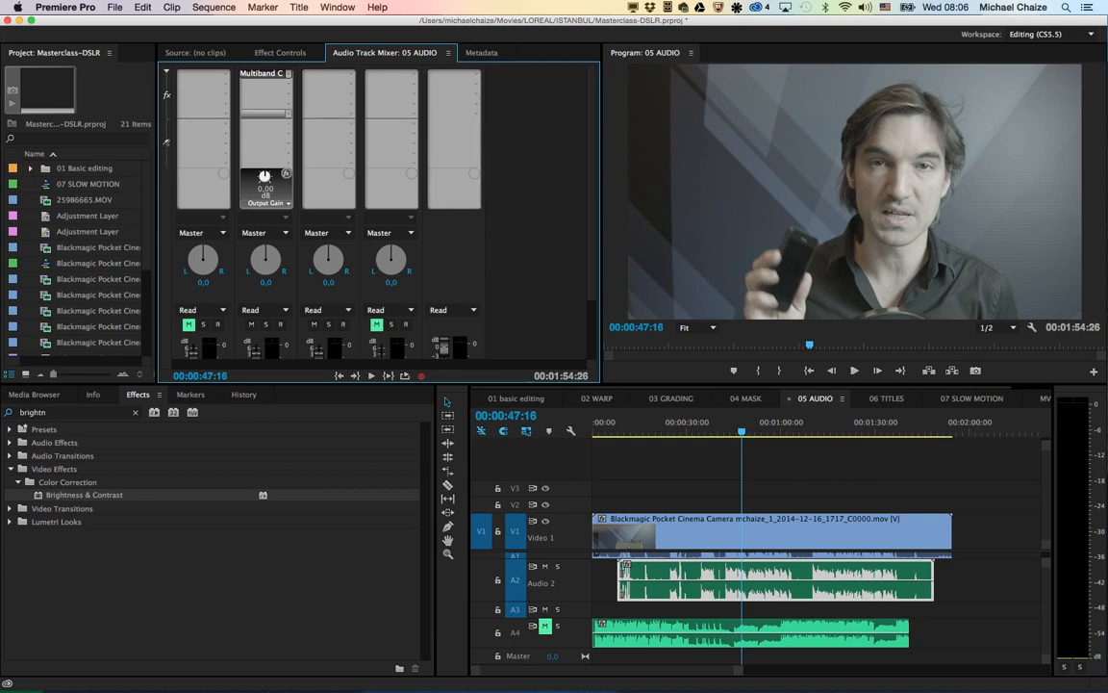
{"action": "double_click", "coordinate": [261, 73]}
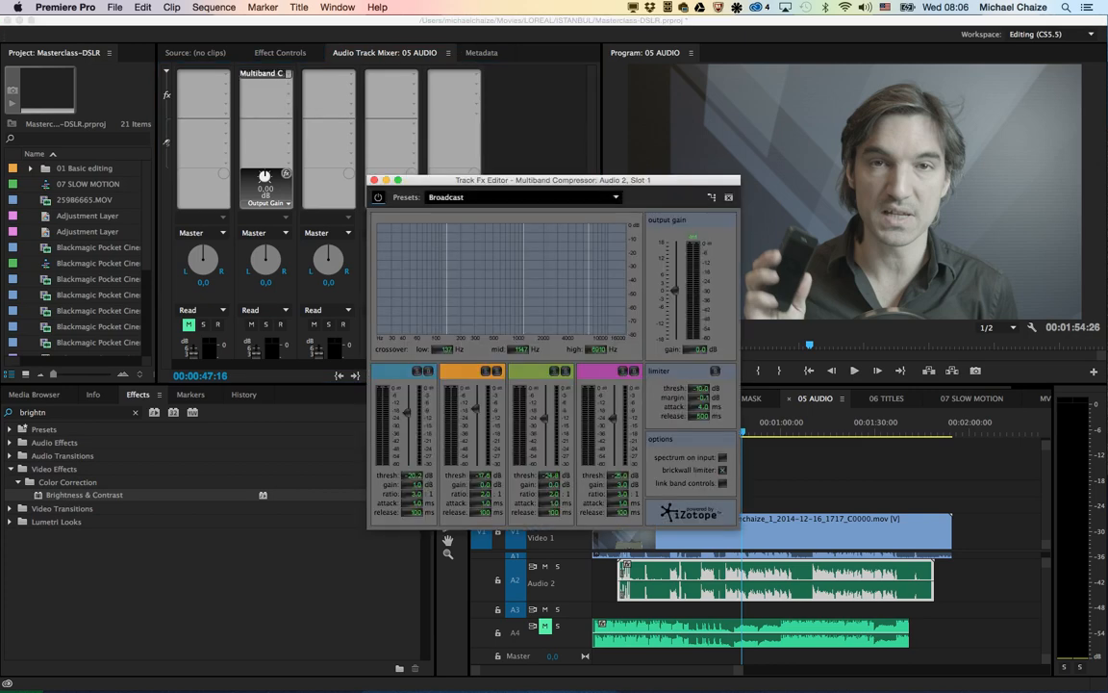
{"action": "left_click", "coordinate": [445, 197]}
{"action": "left_click", "coordinate": [445, 190]}
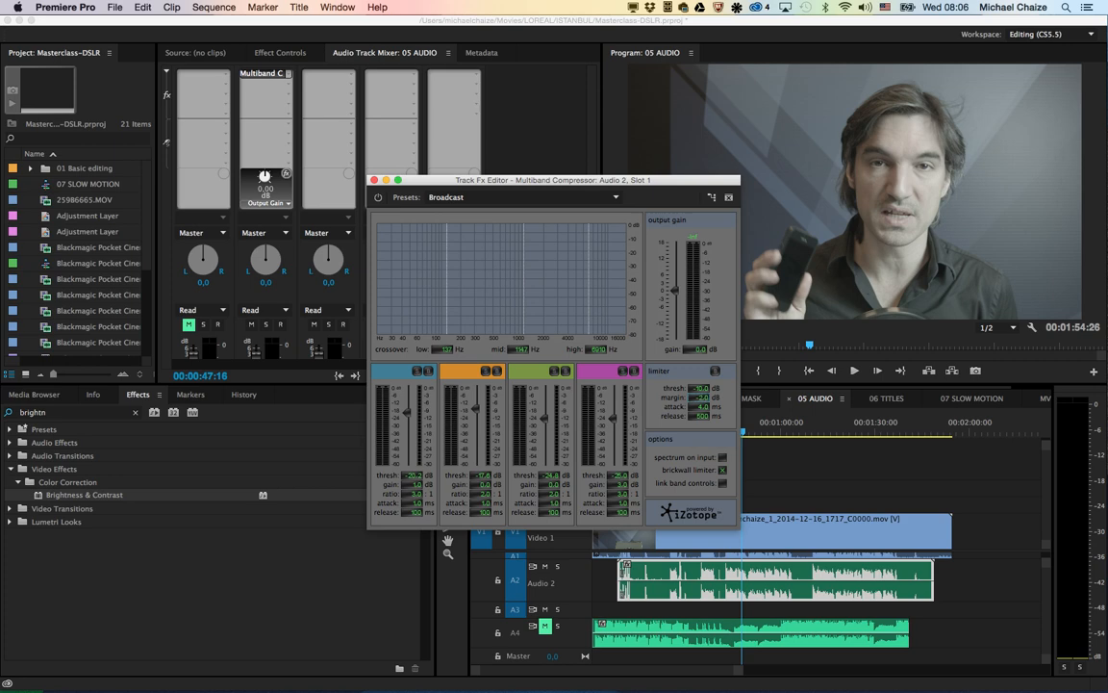
{"action": "left_click", "coordinate": [375, 180]}
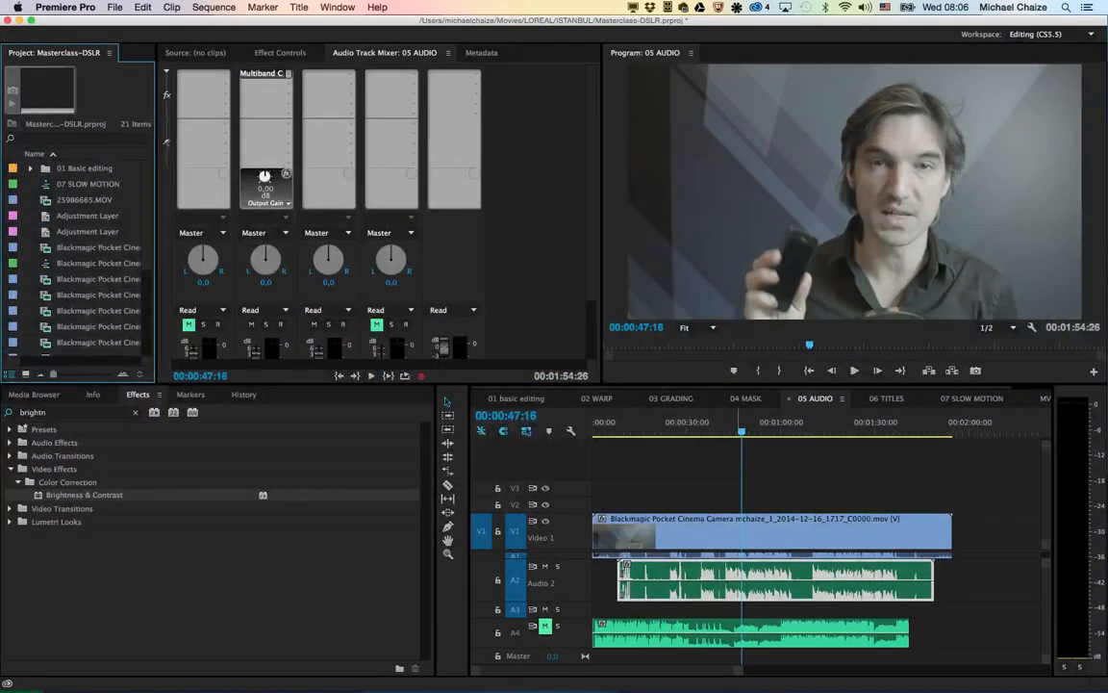
Step: Play the compressed voice on its own to hear the effect
{"action": "left_click", "coordinate": [740, 424]}
{"action": "key", "text": "space"}
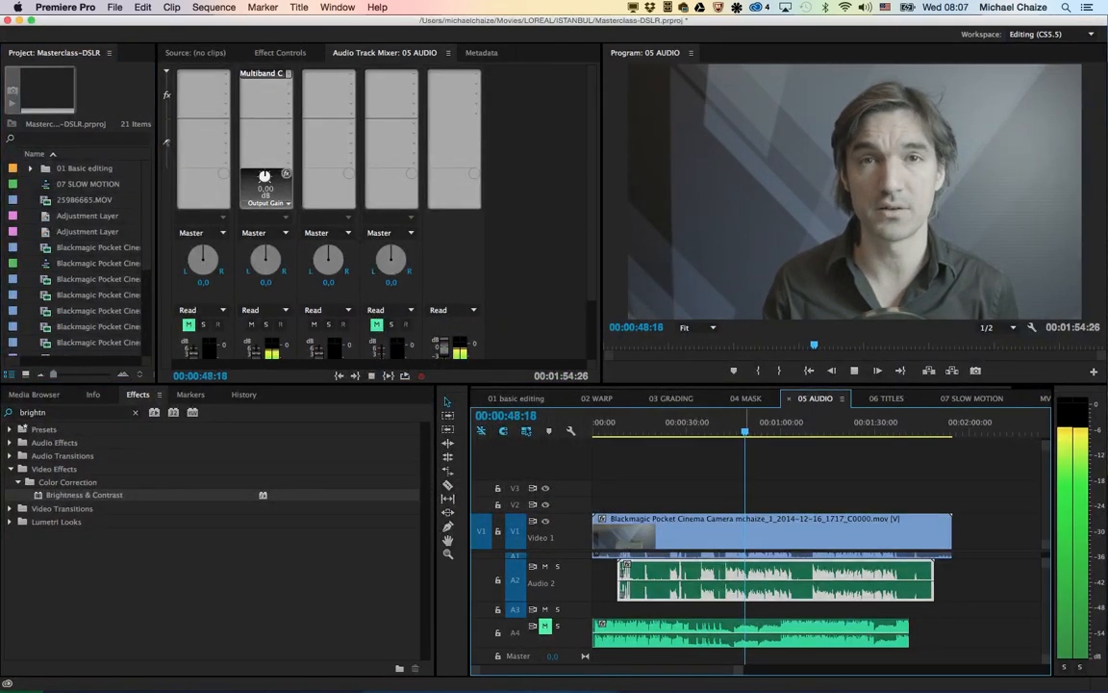
{"action": "key", "text": "space"}
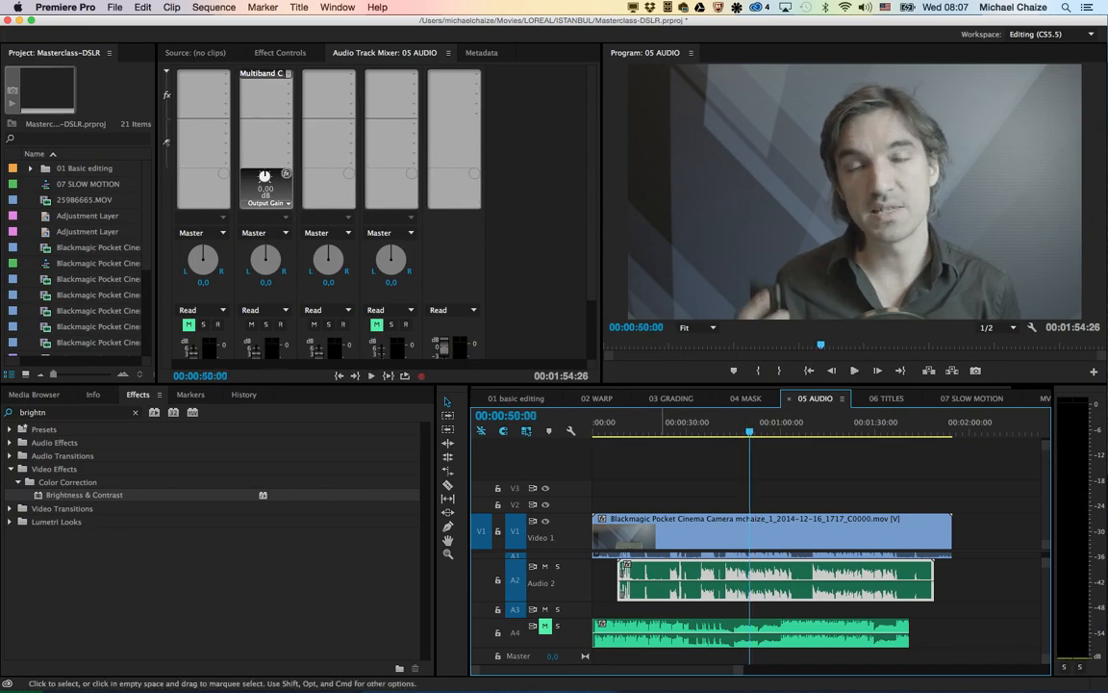
Step: Unmute music track A4 and play it together with the compressed voice
{"action": "left_click", "coordinate": [625, 634]}
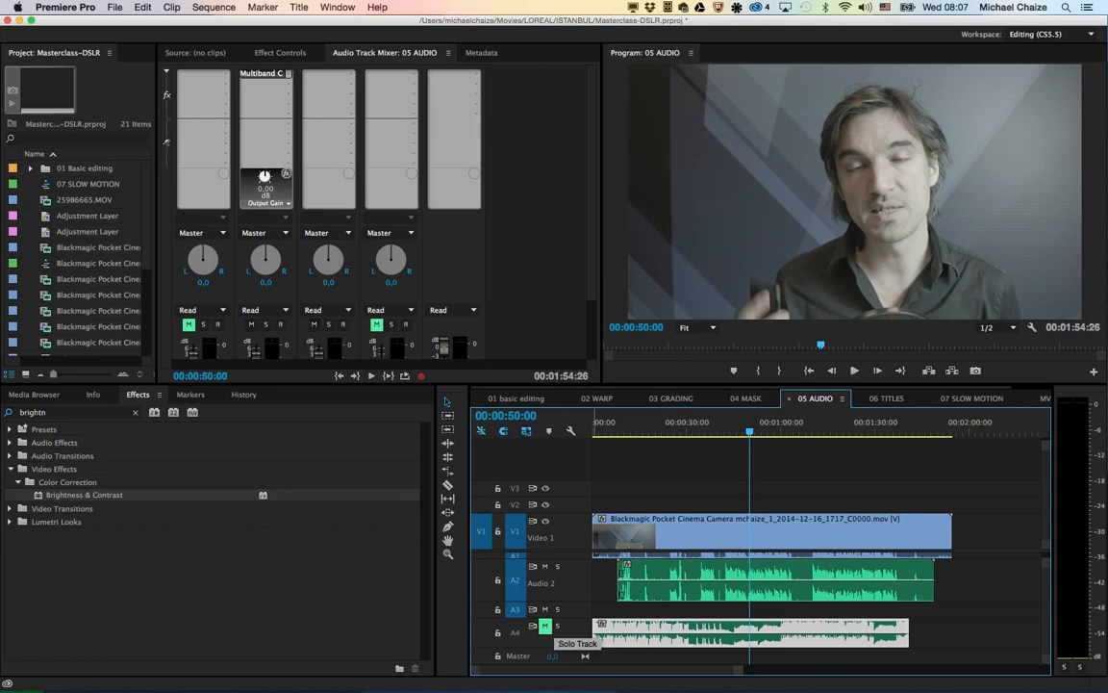
{"action": "left_click", "coordinate": [544, 626]}
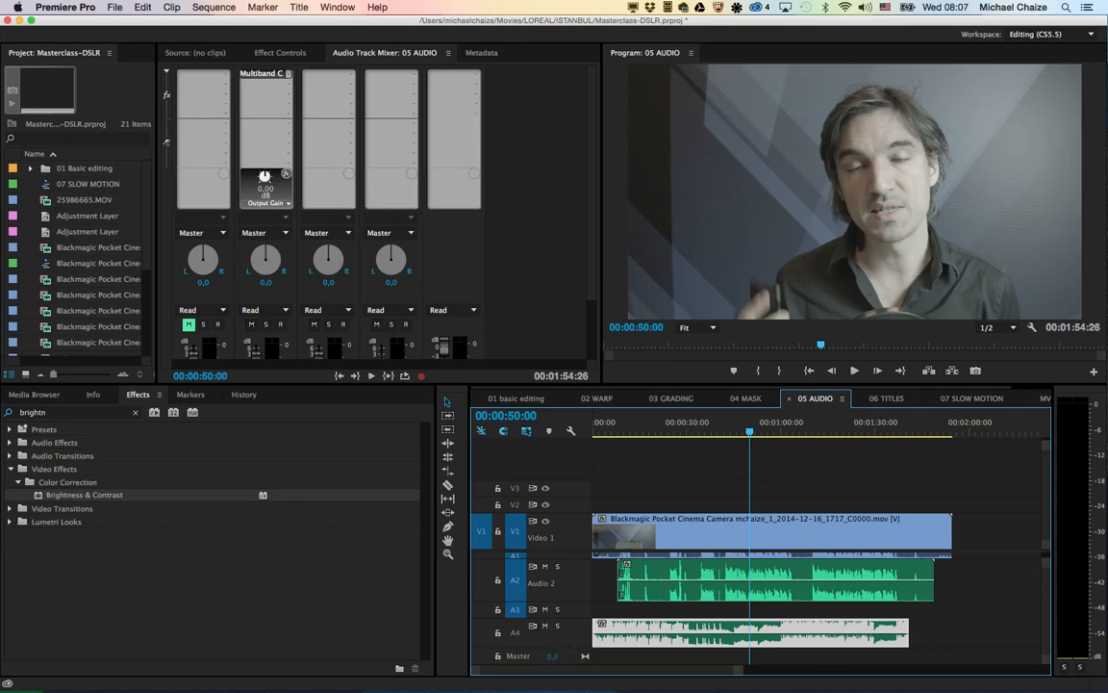
{"action": "key", "text": "space"}
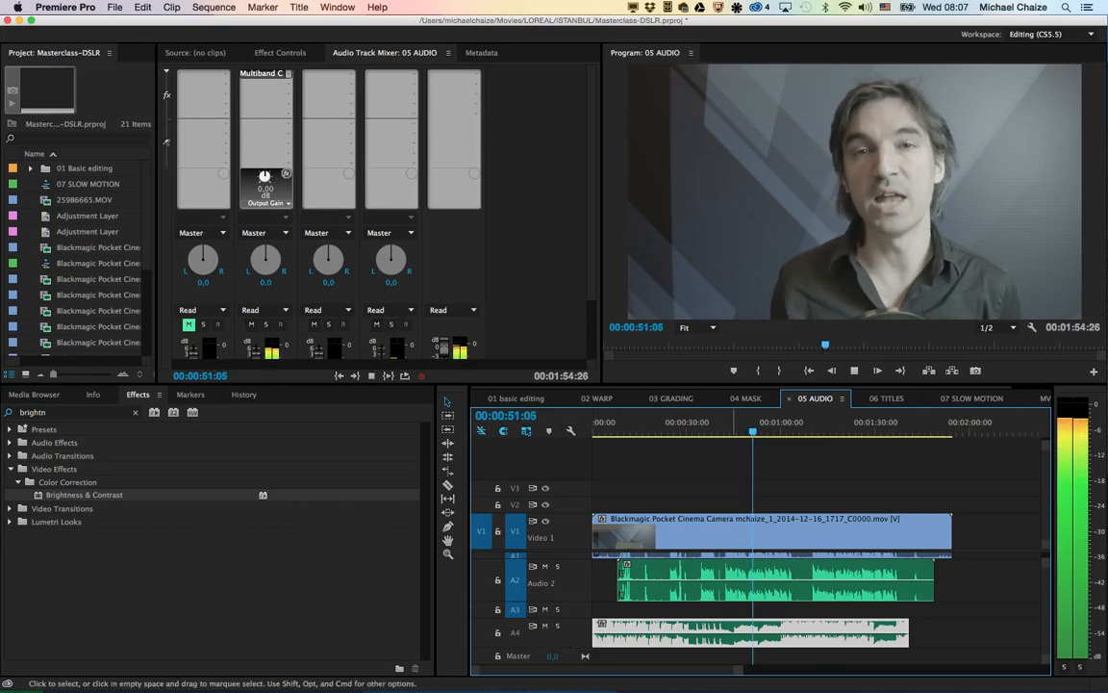
{"action": "key", "text": "space"}
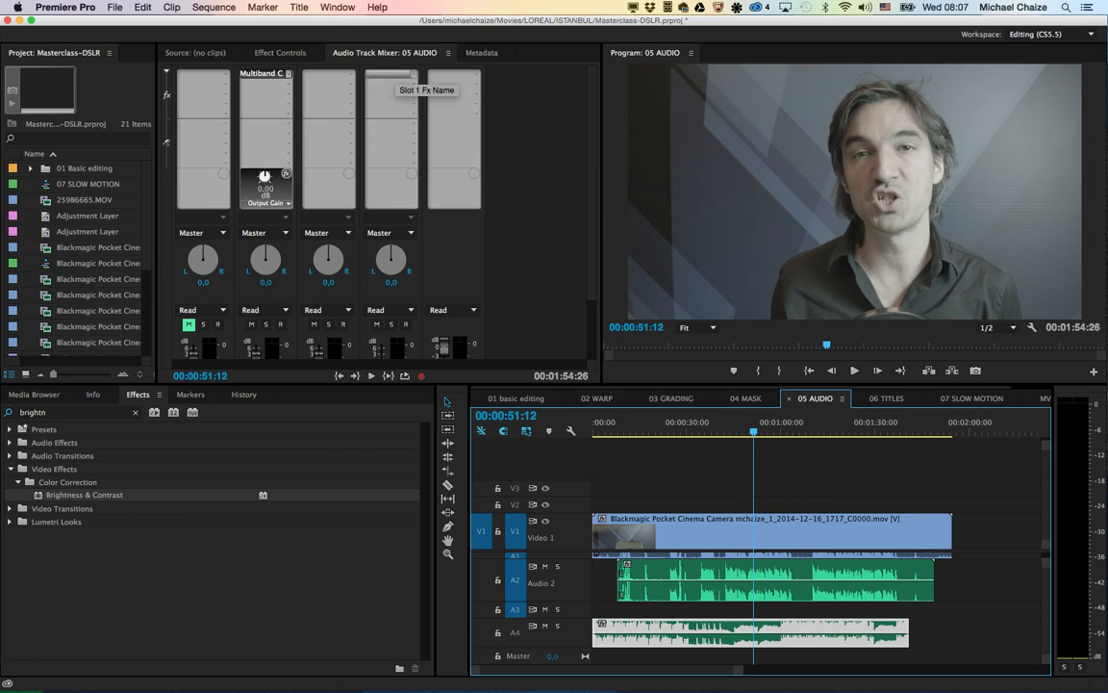
Step: Add the Mastering effect to the first effect slot of Audio 4 and open its settings
{"action": "left_click", "coordinate": [413, 74]}
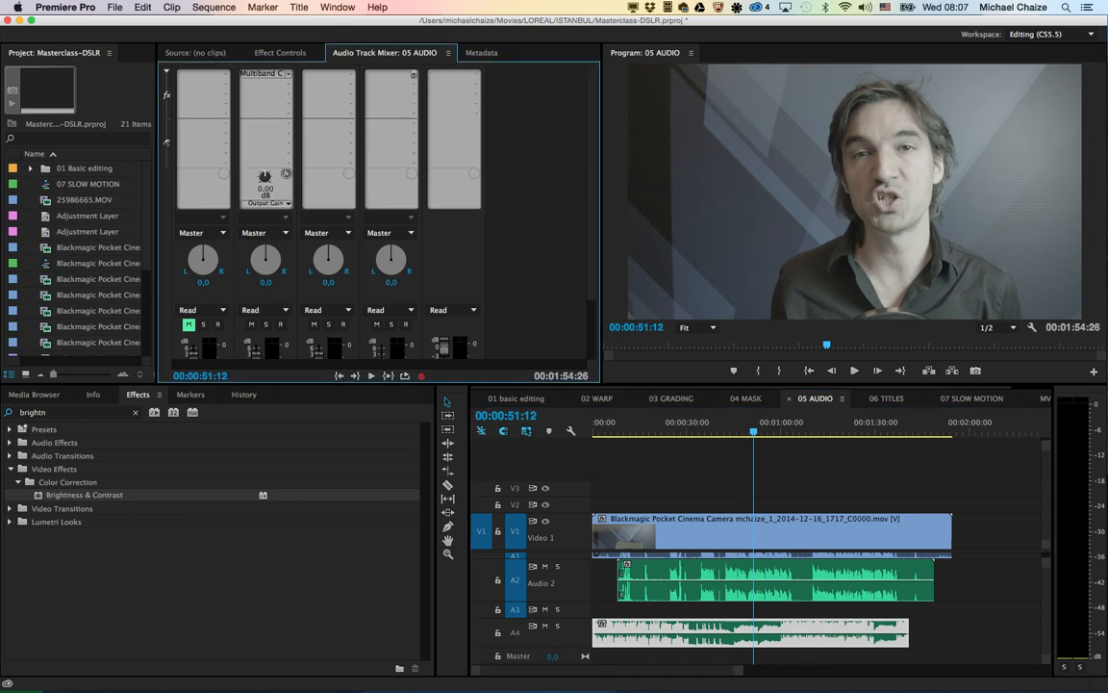
{"action": "left_click", "coordinate": [413, 74]}
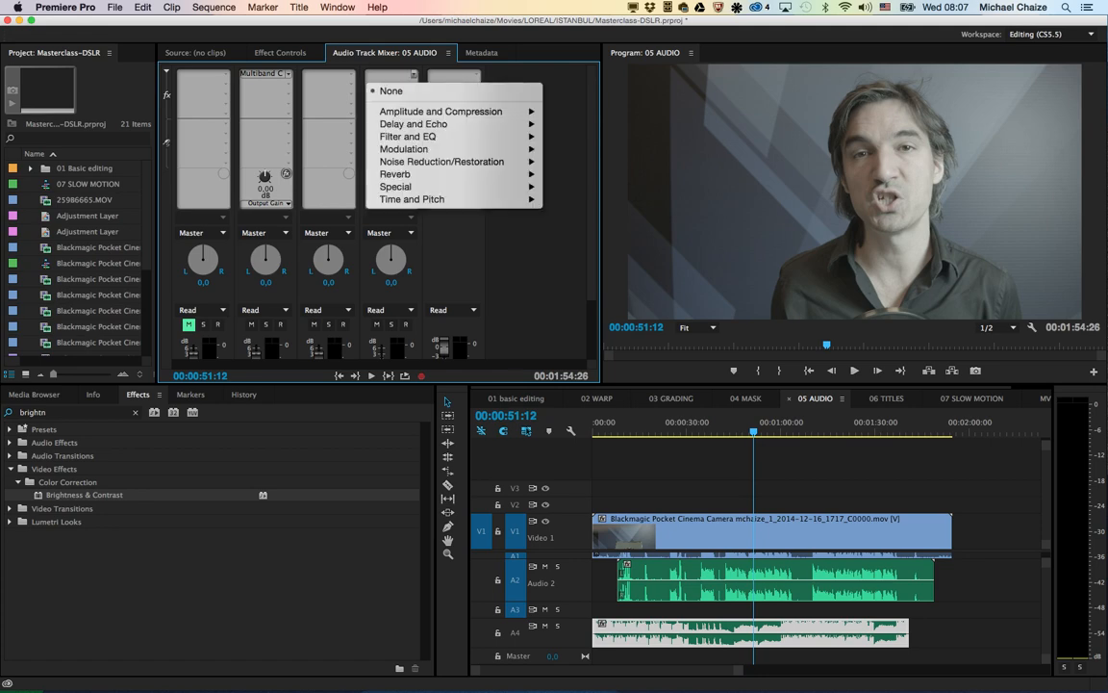
{"action": "mouse_move", "coordinate": [414, 187]}
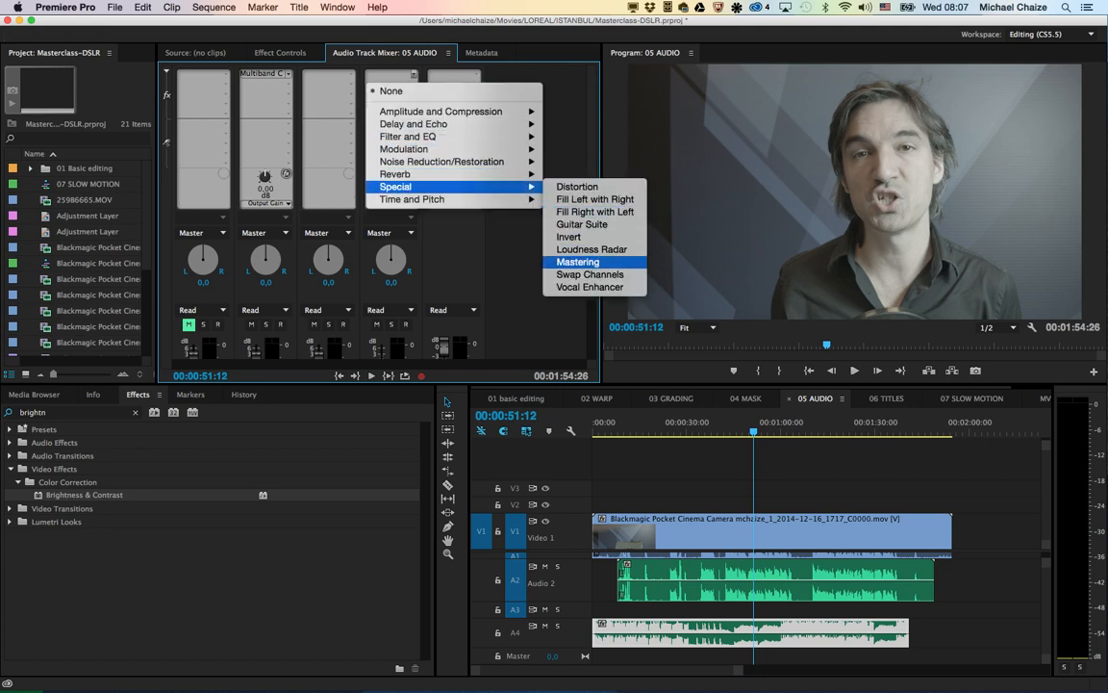
{"action": "left_click", "coordinate": [580, 261]}
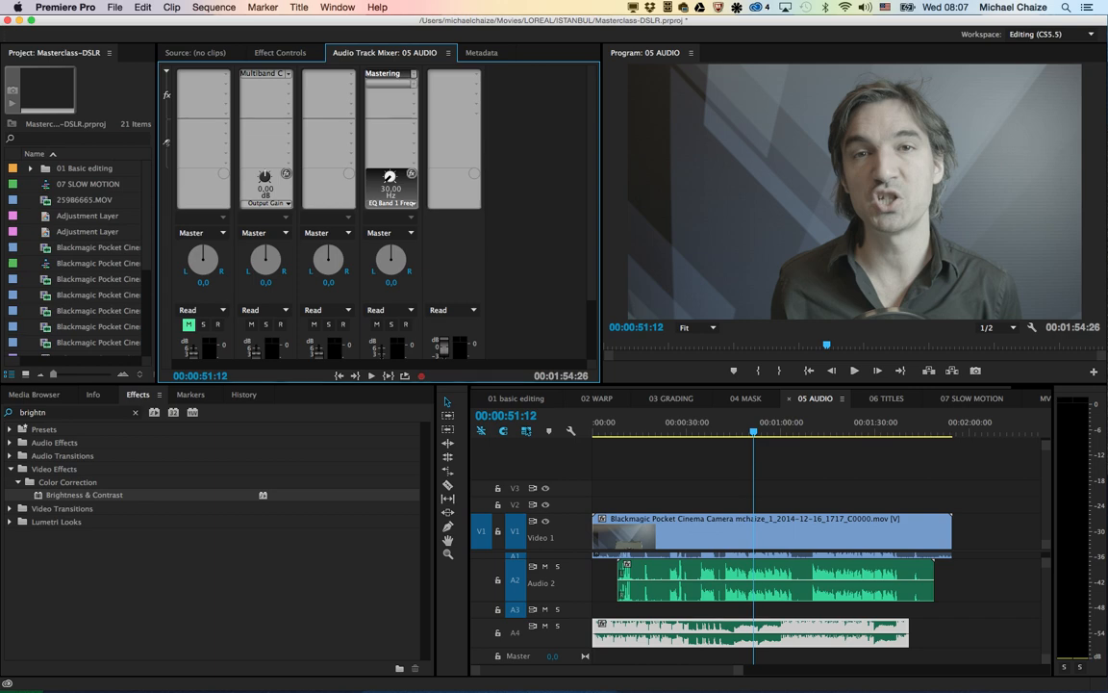
{"action": "double_click", "coordinate": [385, 74]}
Step: Apply the Make Room For Vocals preset to the music's Mastering effect, with the peaking EQ point at 942.1 Hz and -8.0 dB
{"action": "left_click", "coordinate": [466, 247]}
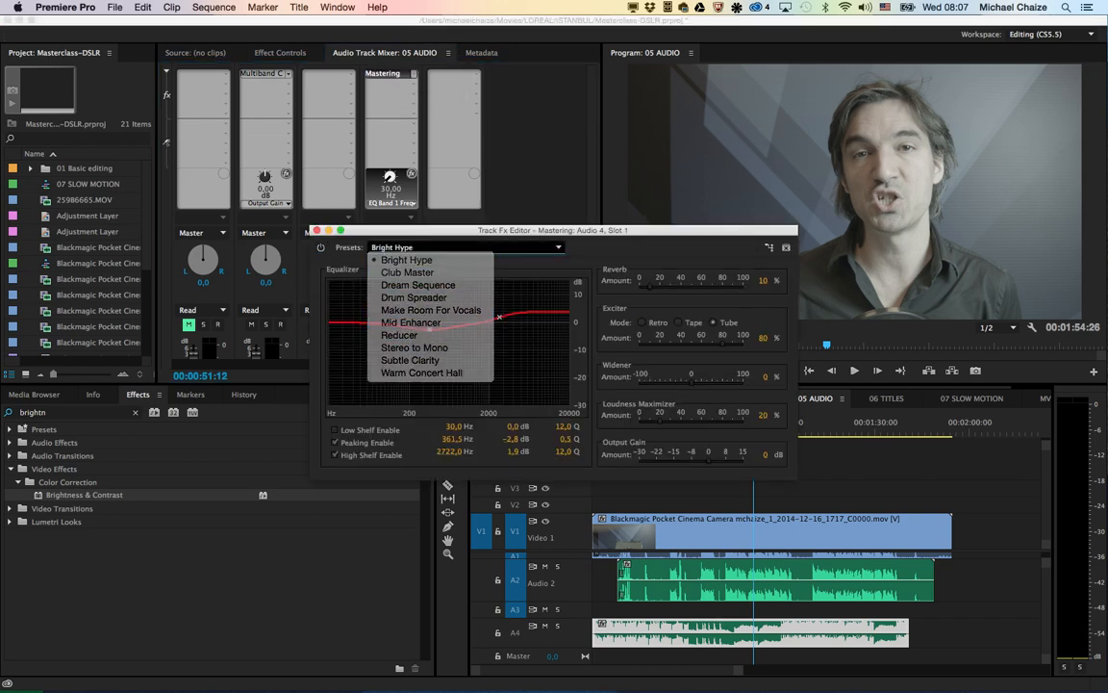
{"action": "left_click", "coordinate": [431, 309]}
{"action": "left_click_drag", "start_coordinate": [485, 339], "coordinate": [462, 343]}
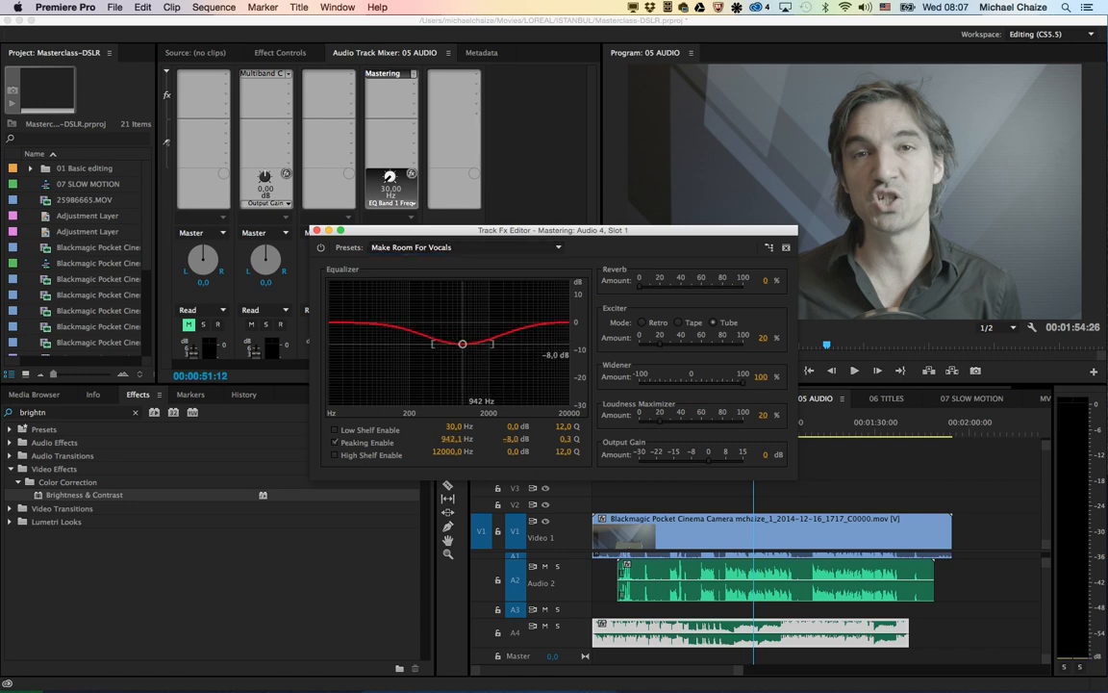
{"action": "left_click", "coordinate": [317, 230]}
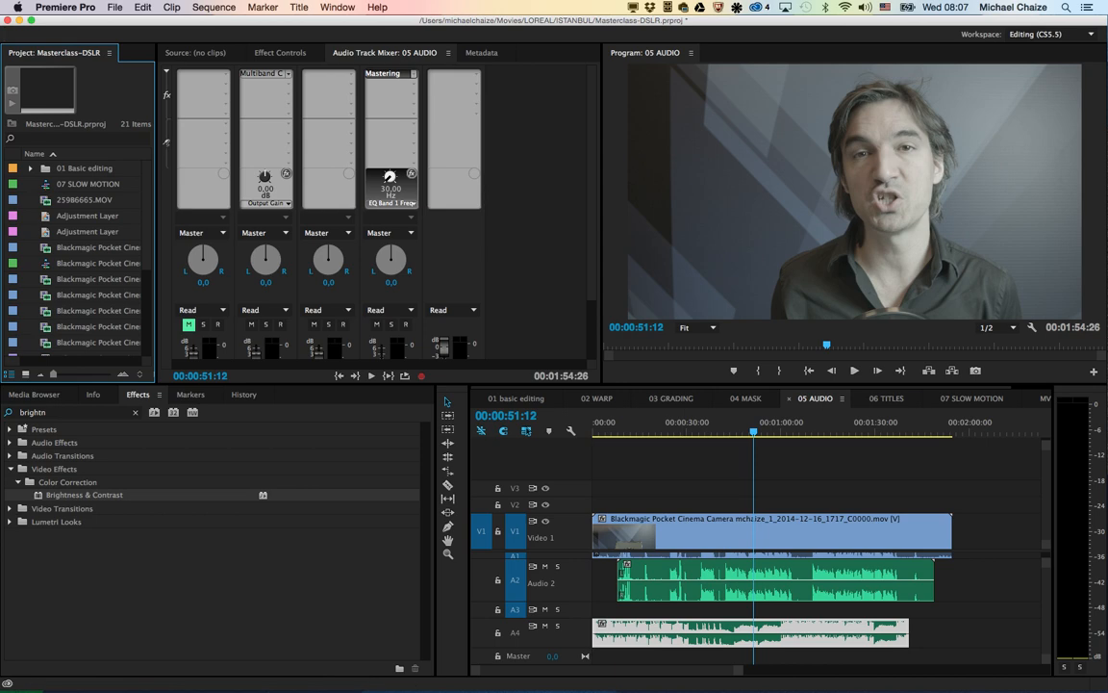
Step: Switch to the 06 TITLES sequence and save the project
{"action": "left_click", "coordinate": [886, 398]}
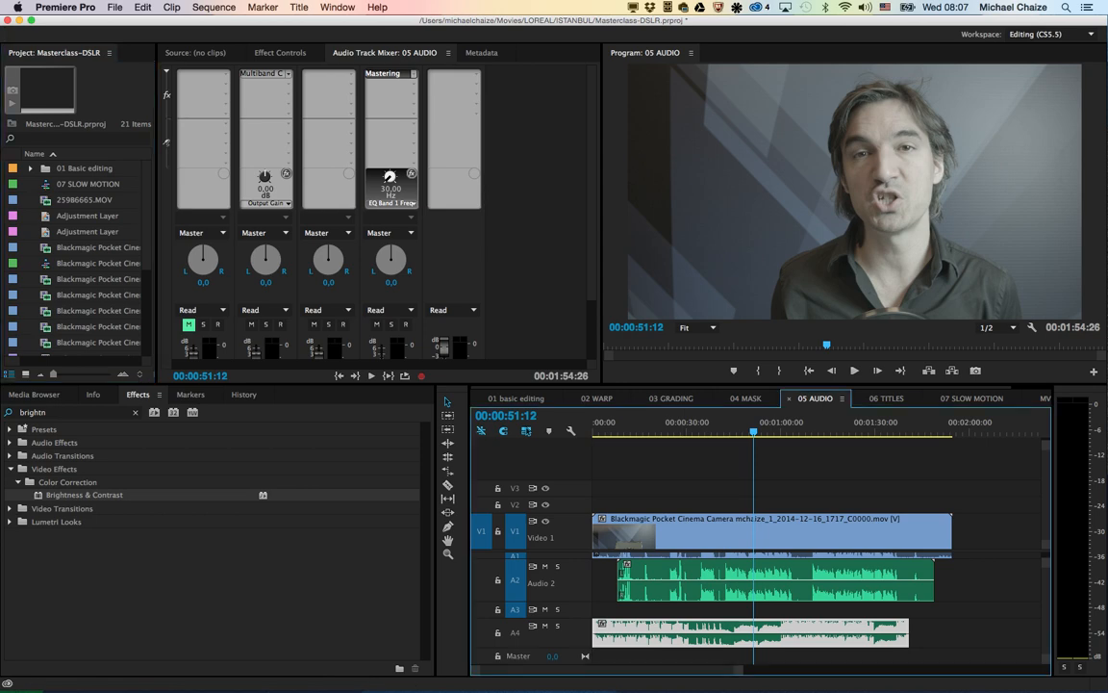
{"action": "key", "text": "space"}
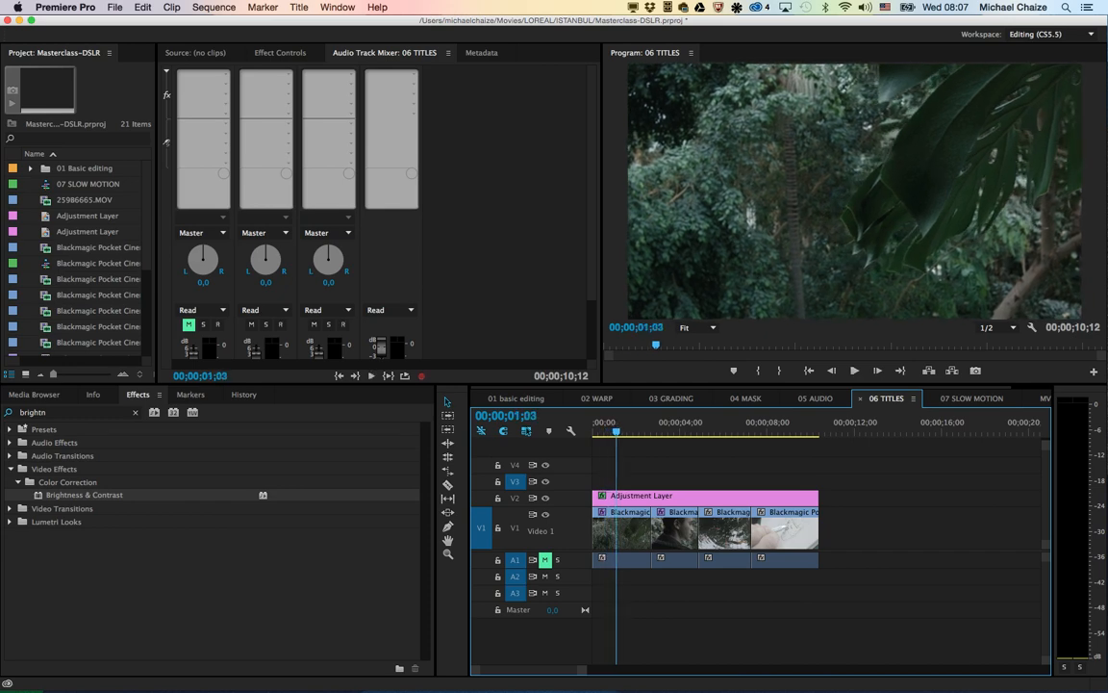
{"action": "key", "text": "super+s"}
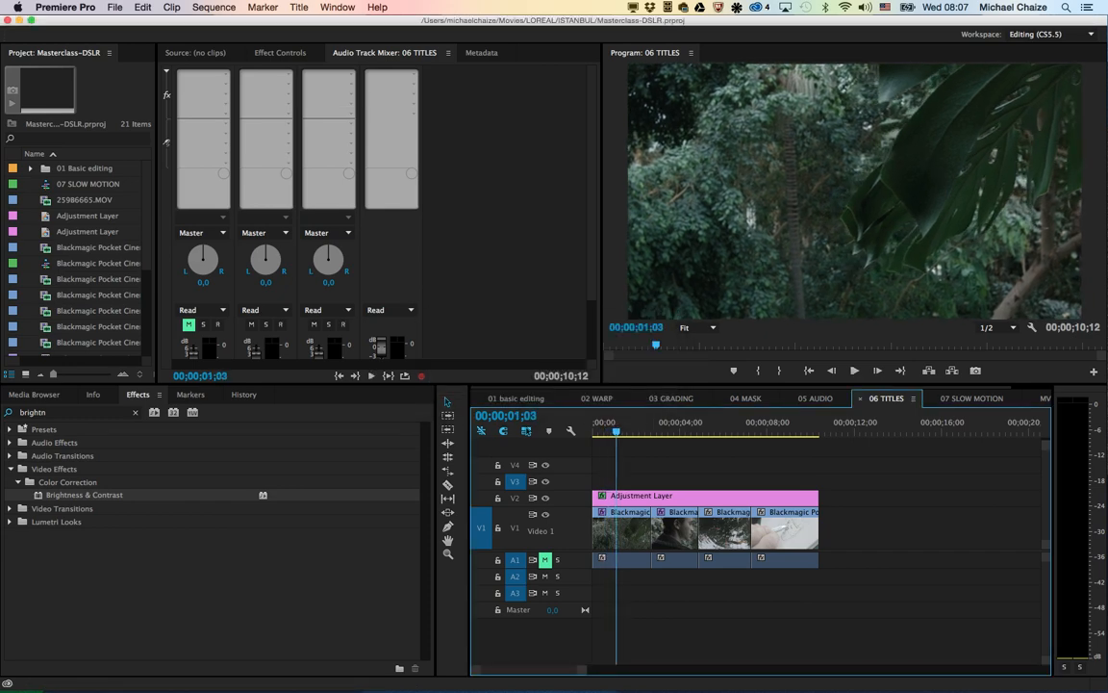
Step: Create a 1920 × 1080 default still title named Title 02 and enter the person's full name as its text
{"action": "left_click", "coordinate": [299, 7]}
{"action": "mouse_move", "coordinate": [356, 44]}
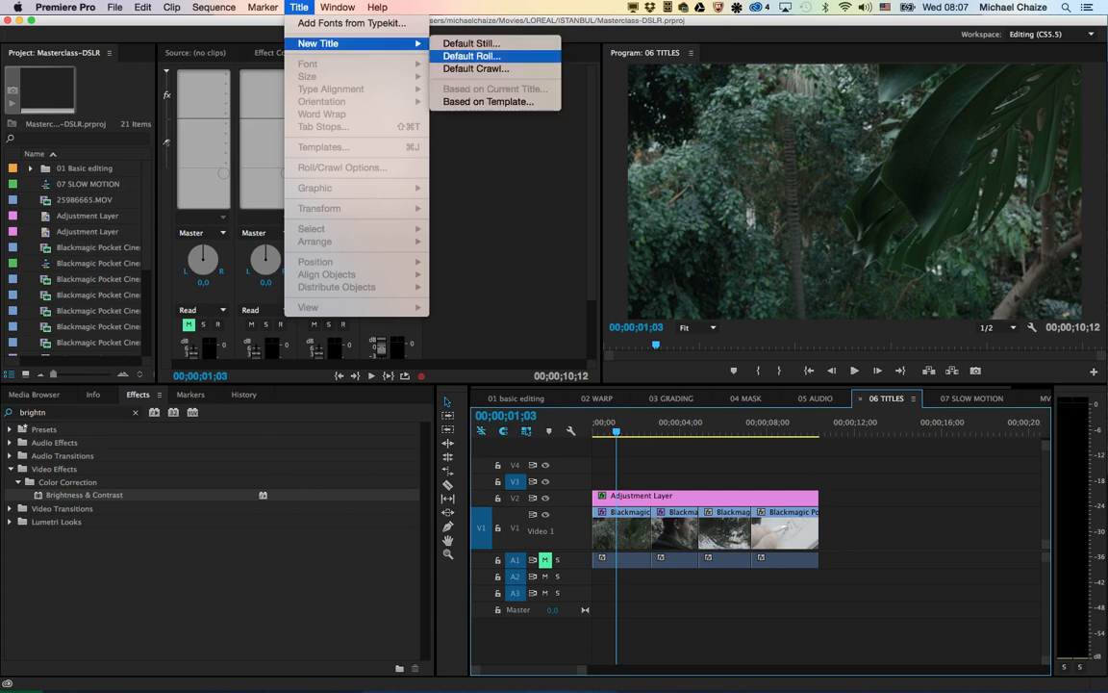
{"action": "left_click", "coordinate": [471, 43]}
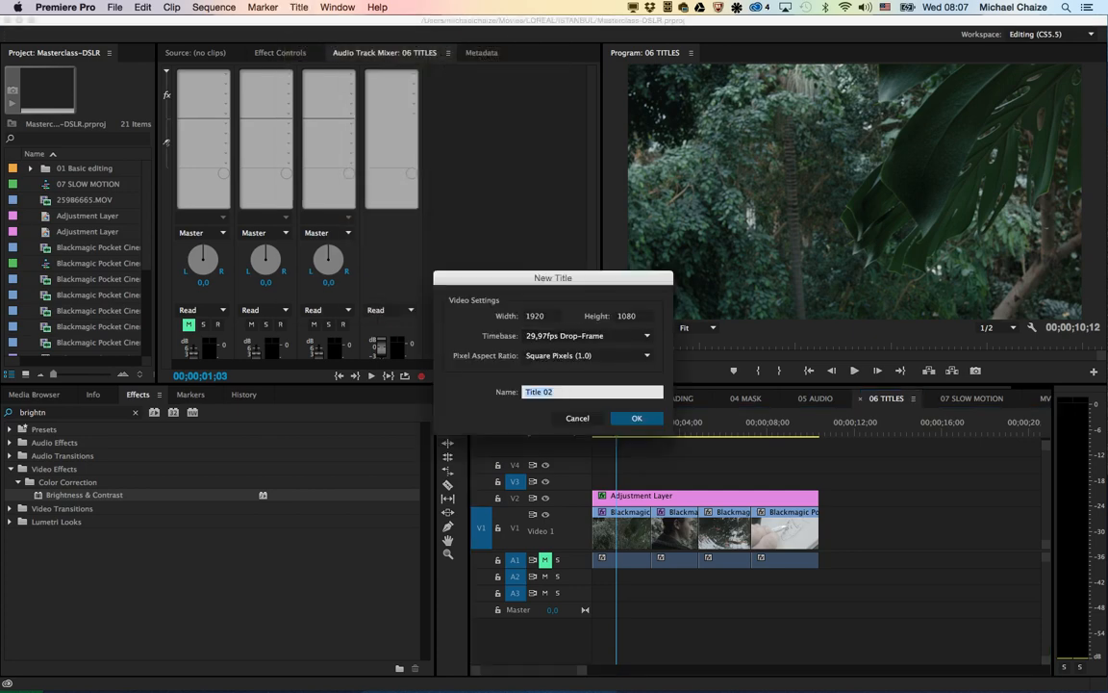
{"action": "key", "text": "Return"}
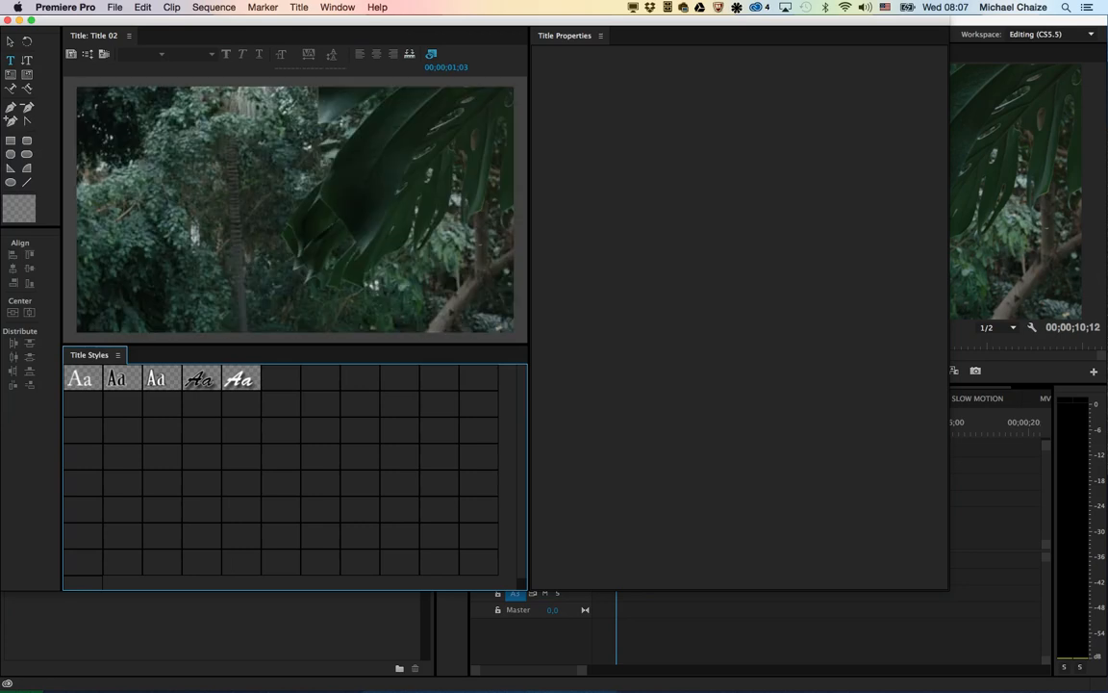
{"action": "left_click", "coordinate": [195, 224]}
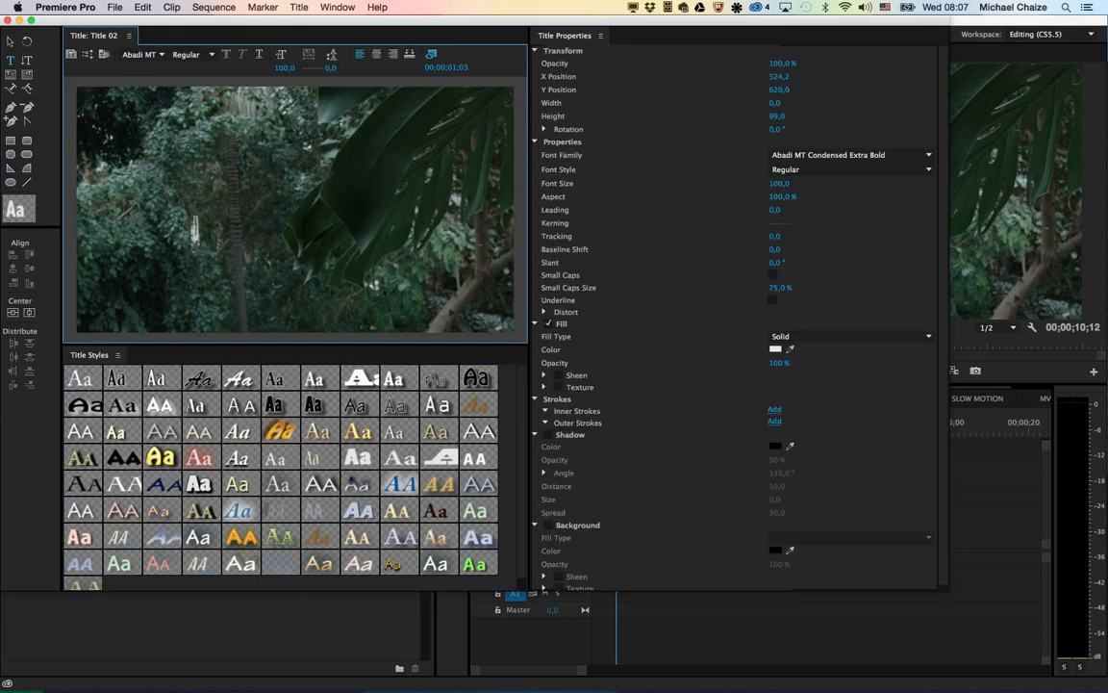
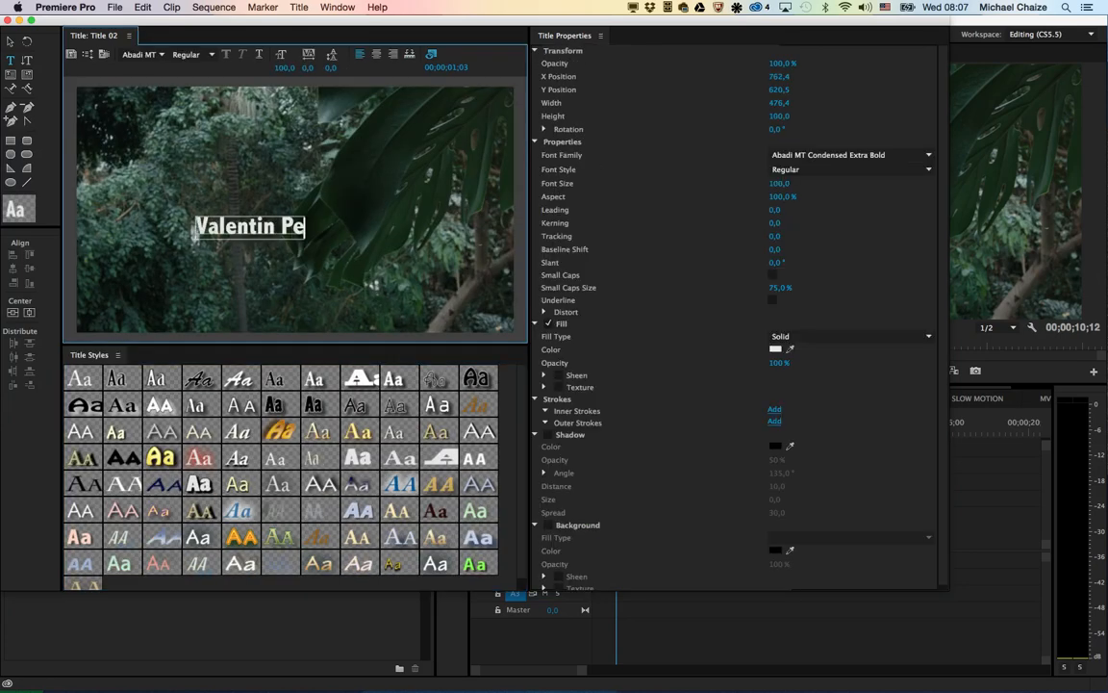
Step: Set the whole title text to the Franklin Gothic Book font in the Italic style
{"action": "key", "text": "super+a"}
{"action": "left_click", "coordinate": [867, 155]}
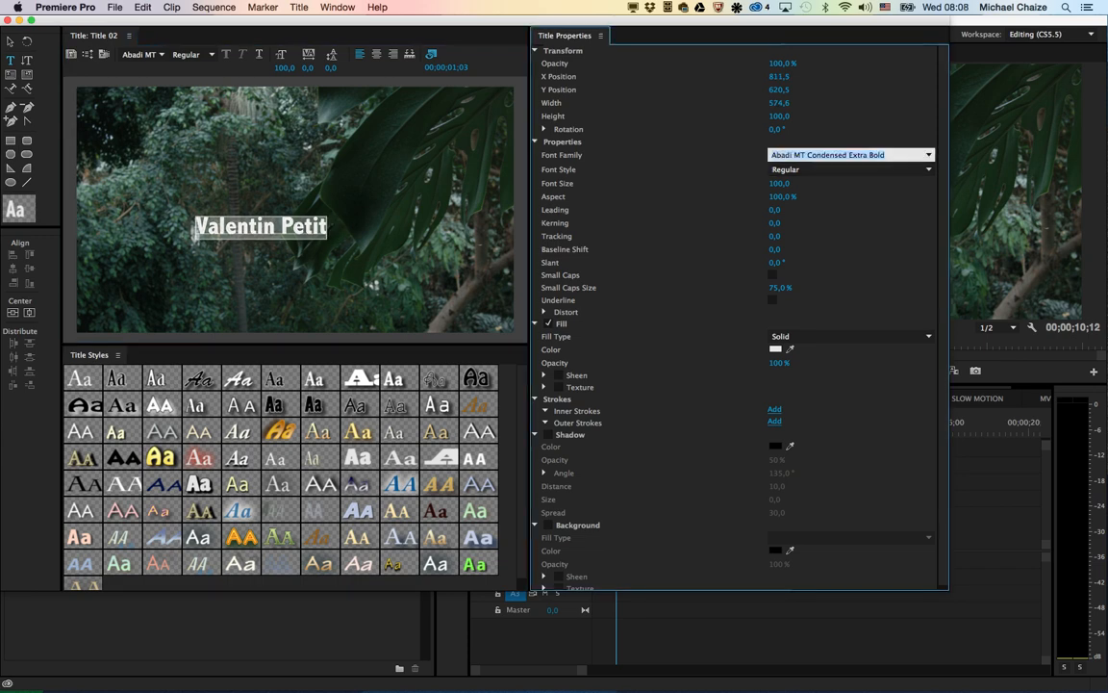
{"action": "type", "text": "Franklin Gothic Book"}
{"action": "key", "text": "Return"}
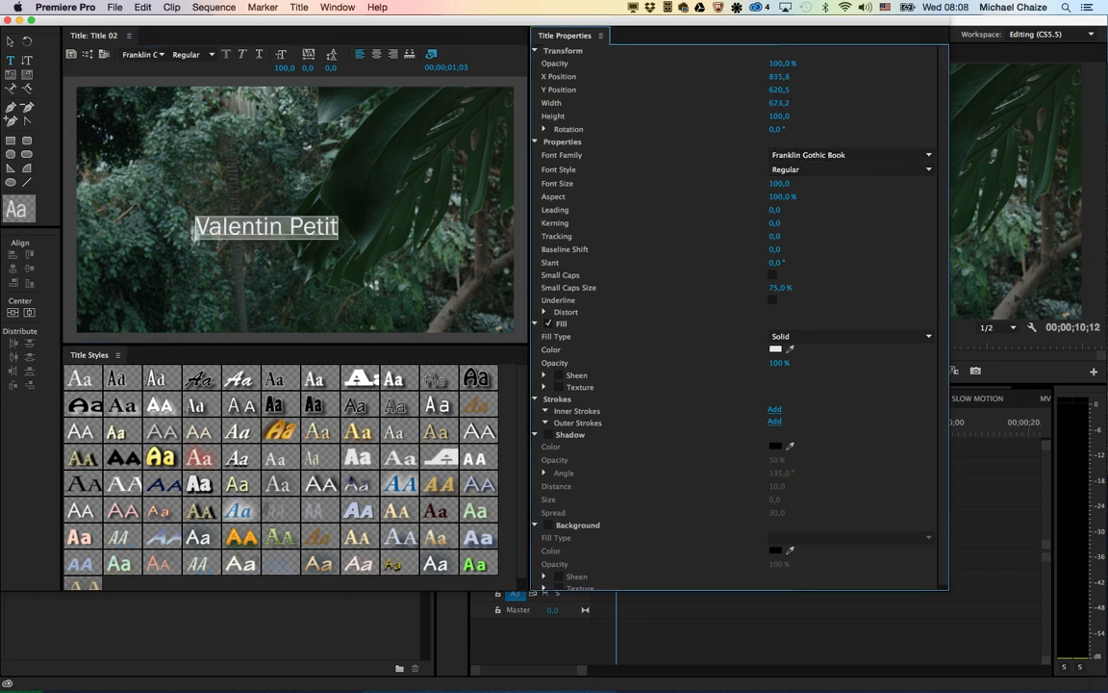
{"action": "left_click", "coordinate": [927, 169]}
{"action": "left_click", "coordinate": [818, 183]}
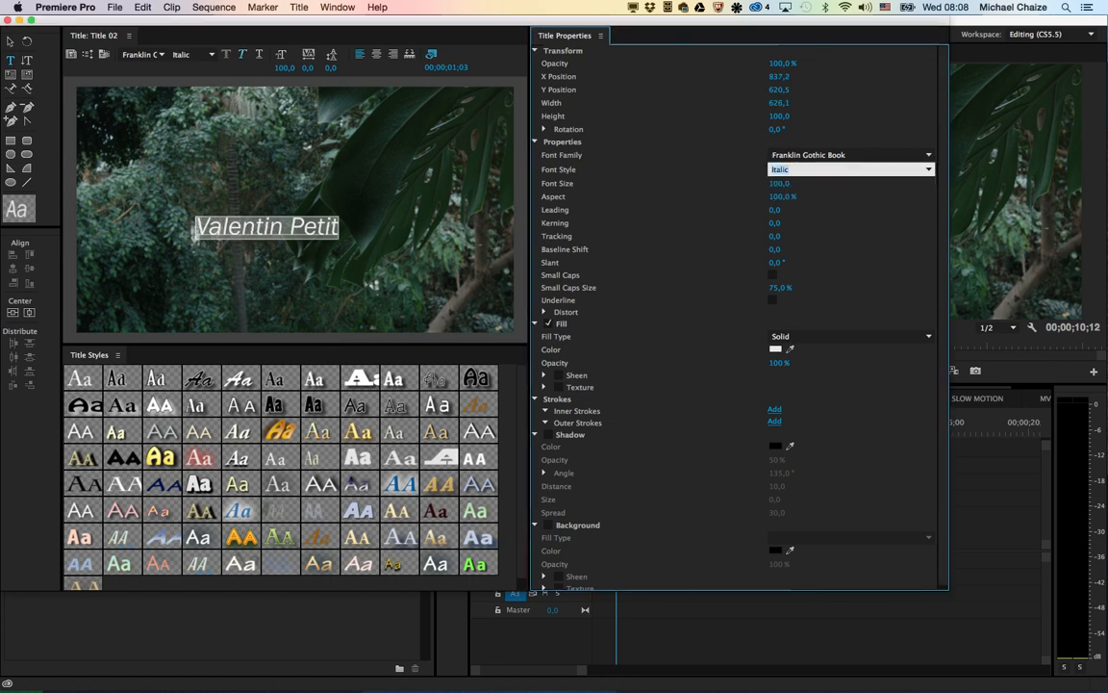
Step: Centre the name text vertically and horizontally in the title frame
{"action": "left_click", "coordinate": [11, 41]}
{"action": "left_click", "coordinate": [195, 231]}
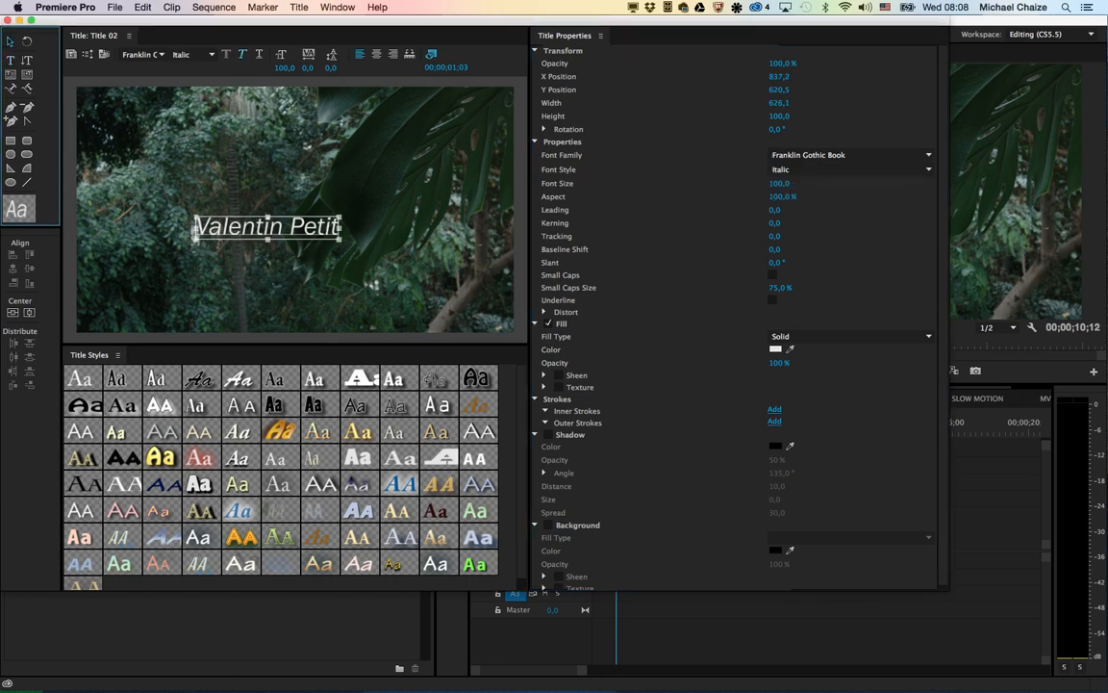
{"action": "left_click", "coordinate": [28, 313]}
{"action": "left_click", "coordinate": [13, 313]}
{"action": "left_click", "coordinate": [153, 279]}
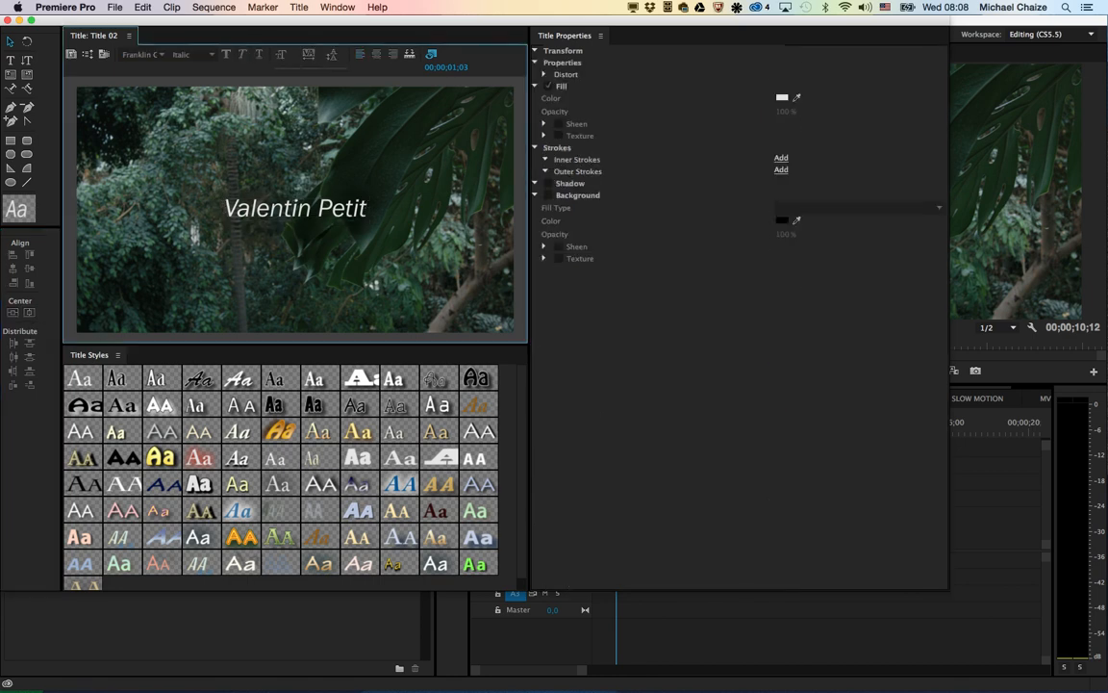
Step: Draw a straight line about 463 wide under the name, centre it horizontally and close the title
{"action": "left_click", "coordinate": [27, 182]}
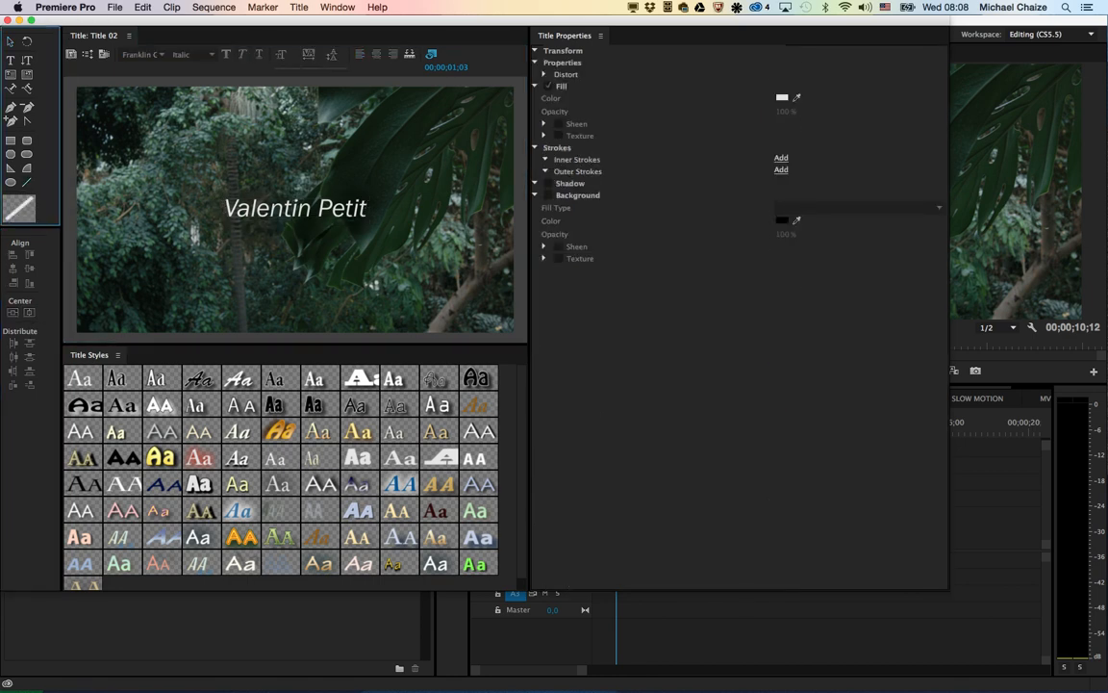
{"action": "left_click_drag", "start_coordinate": [251, 226], "coordinate": [358, 226]}
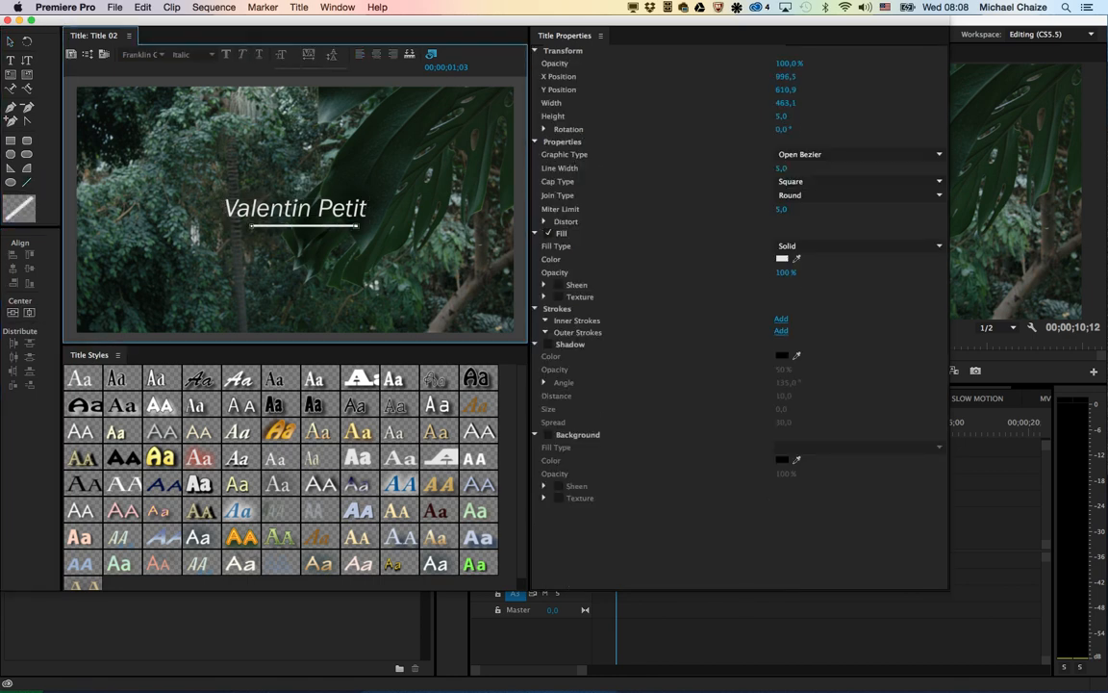
{"action": "left_click", "coordinate": [29, 313]}
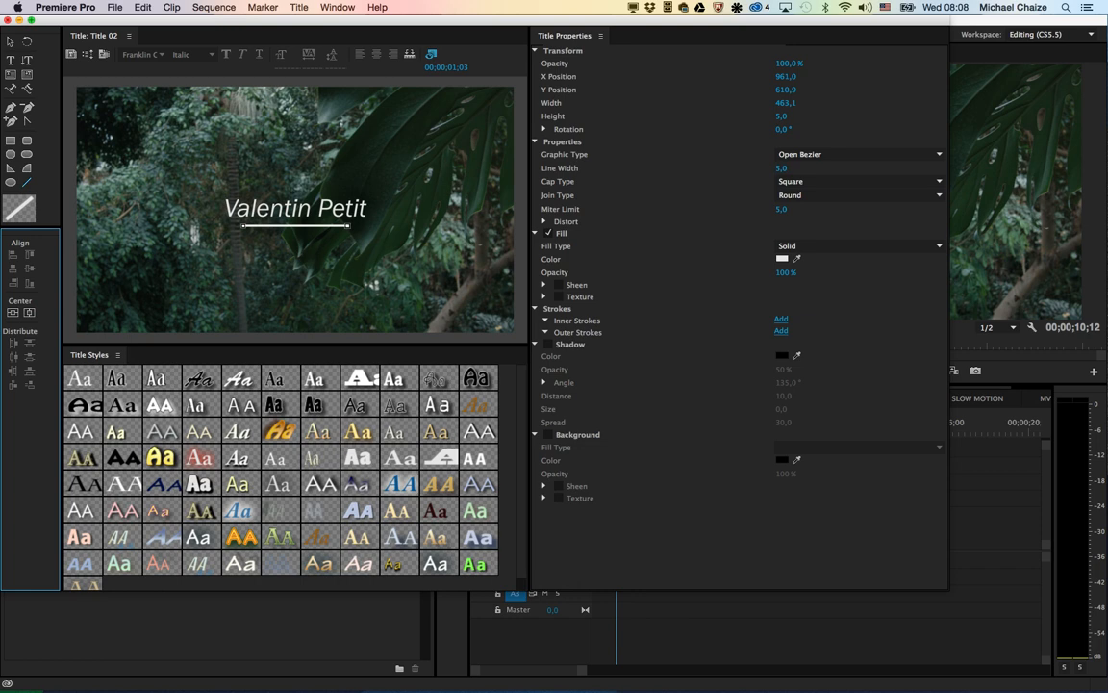
{"action": "left_click", "coordinate": [8, 20]}
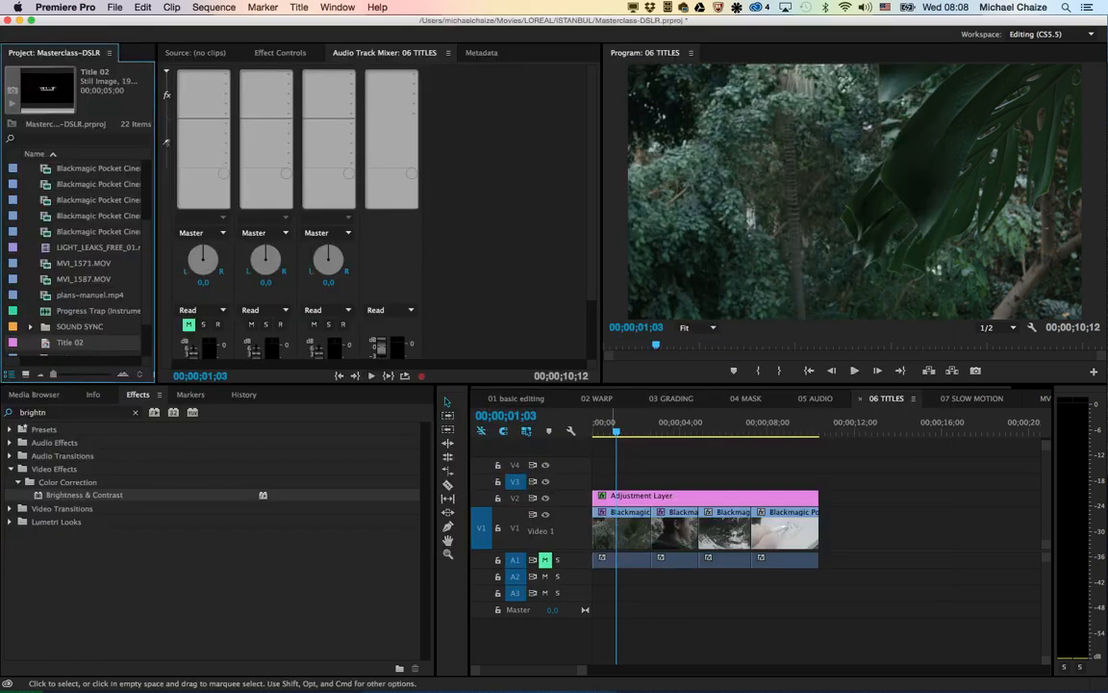
Step: Place Title 02 on V3 from 00;00;01;03 to the end of the second clip, with cross dissolves at both ends
{"action": "left_click_drag", "start_coordinate": [70, 341], "coordinate": [625, 478]}
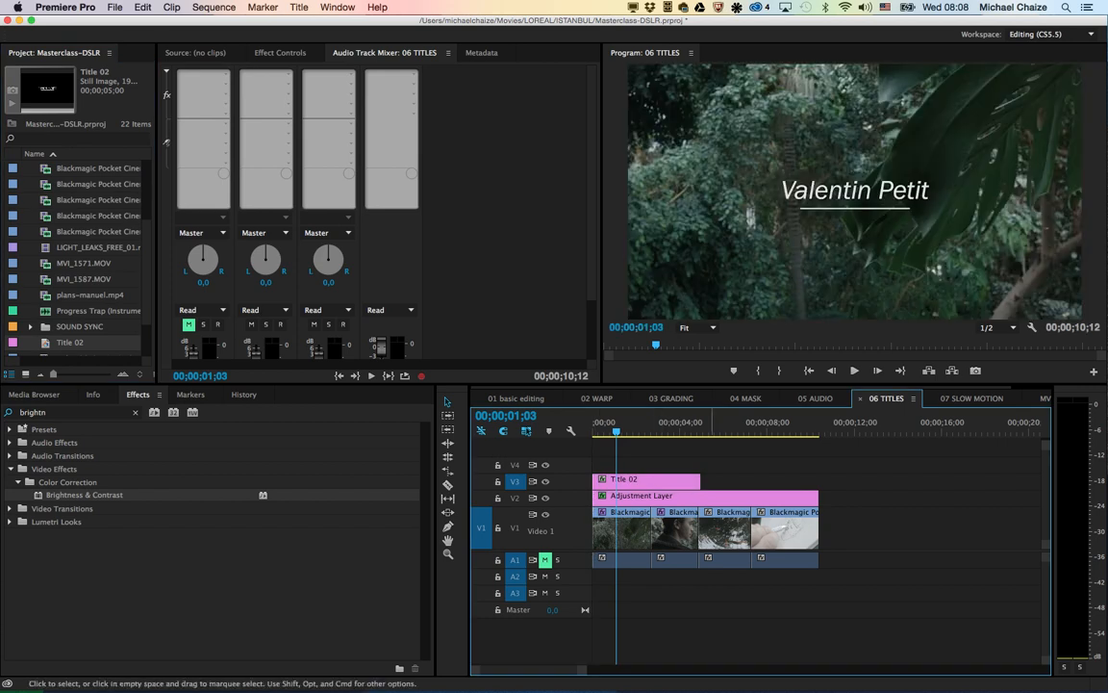
{"action": "left_click_drag", "start_coordinate": [700, 478], "coordinate": [636, 479]}
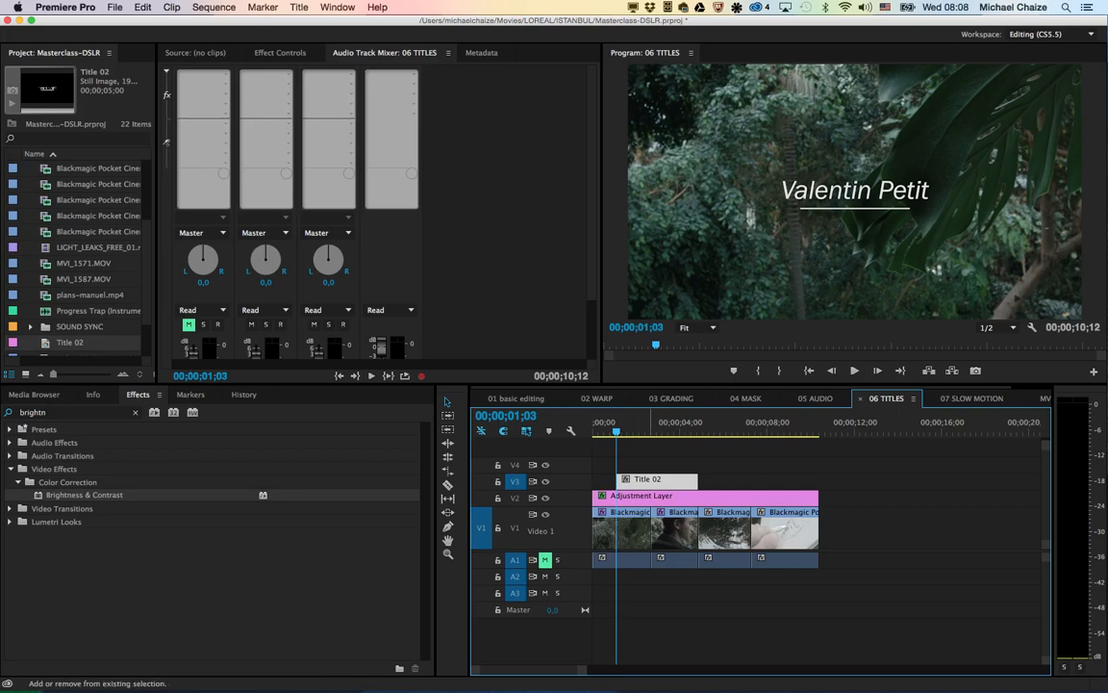
{"action": "key", "text": "super+d"}
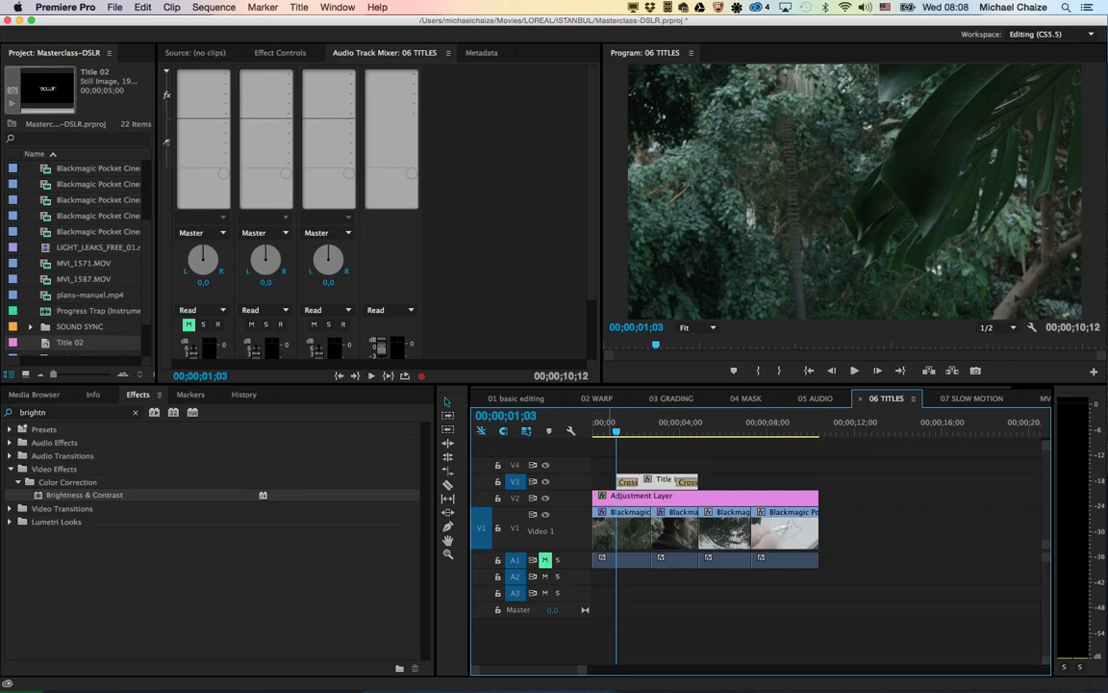
Step: Play the sequence through the title's dissolves and delete the title clip from V3
{"action": "key", "text": "space"}
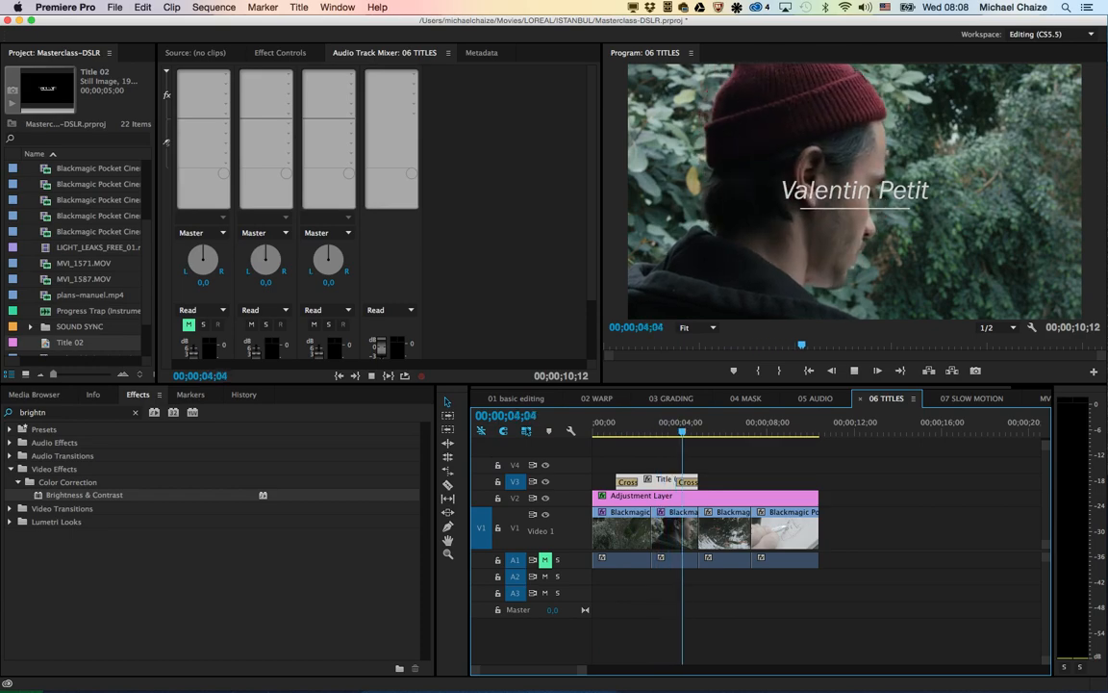
{"action": "key", "text": "space"}
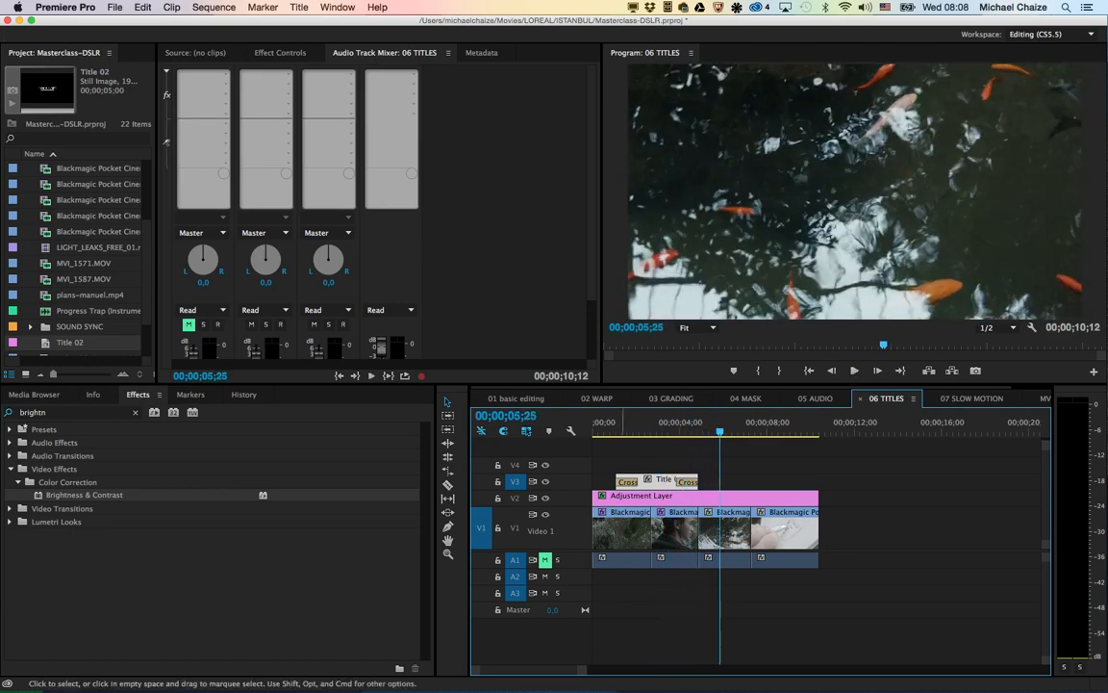
{"action": "key", "text": "Delete"}
Step: Save the project and launch Adobe After Effects CC 2014
{"action": "key", "text": "super+s"}
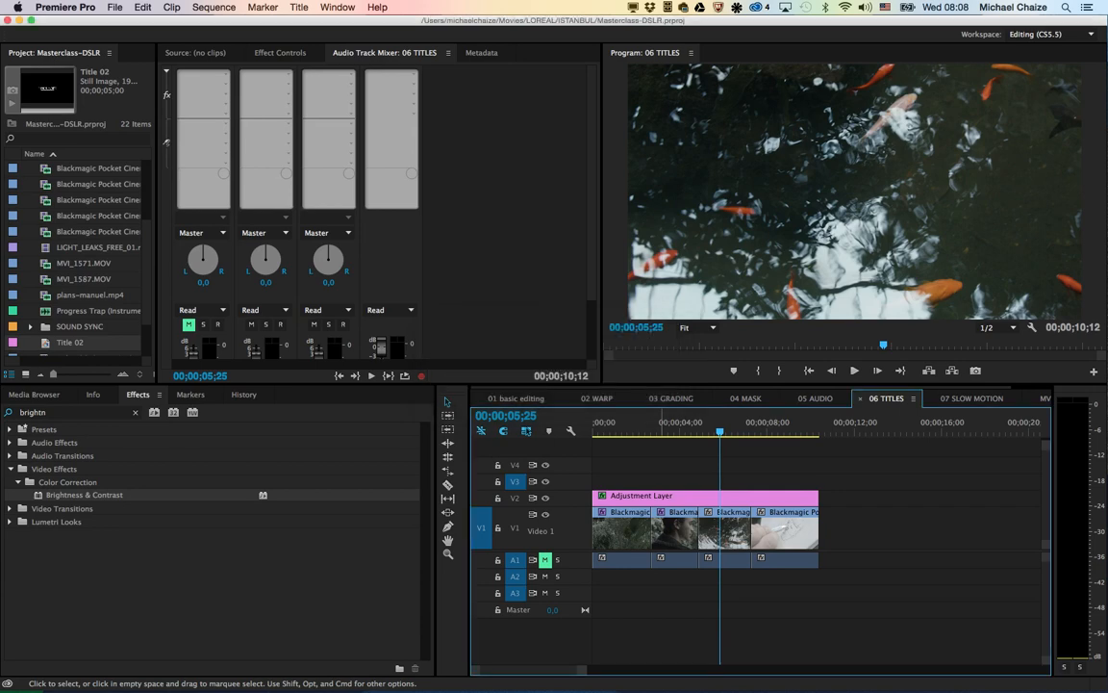
{"action": "key", "text": "super+space"}
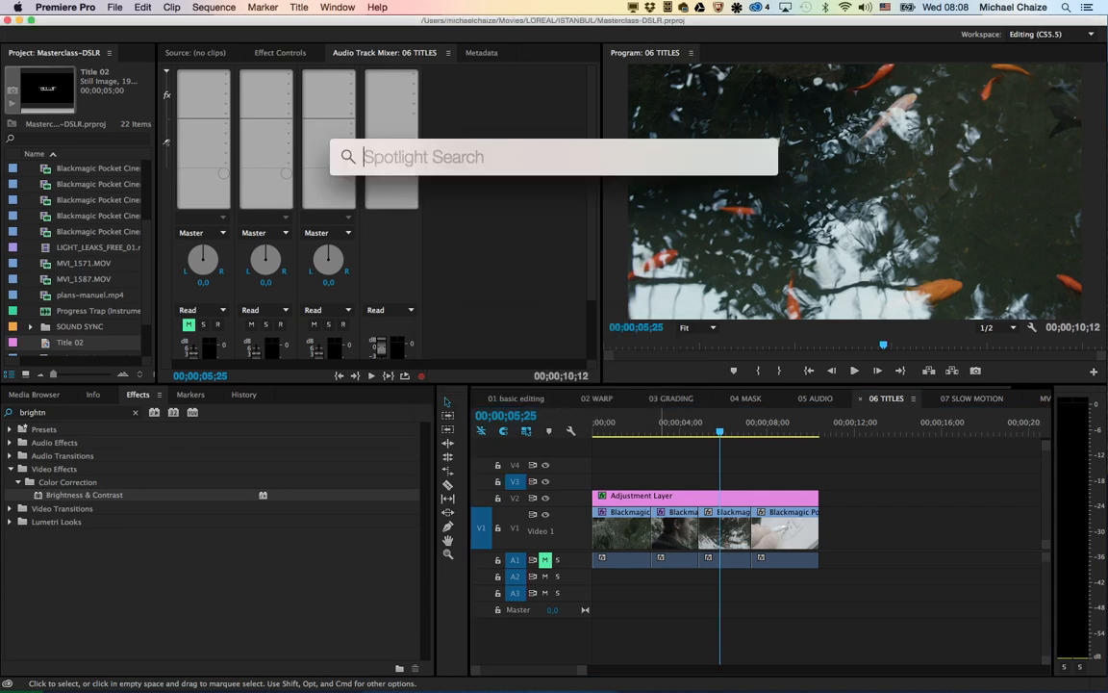
{"action": "type", "text": "after"}
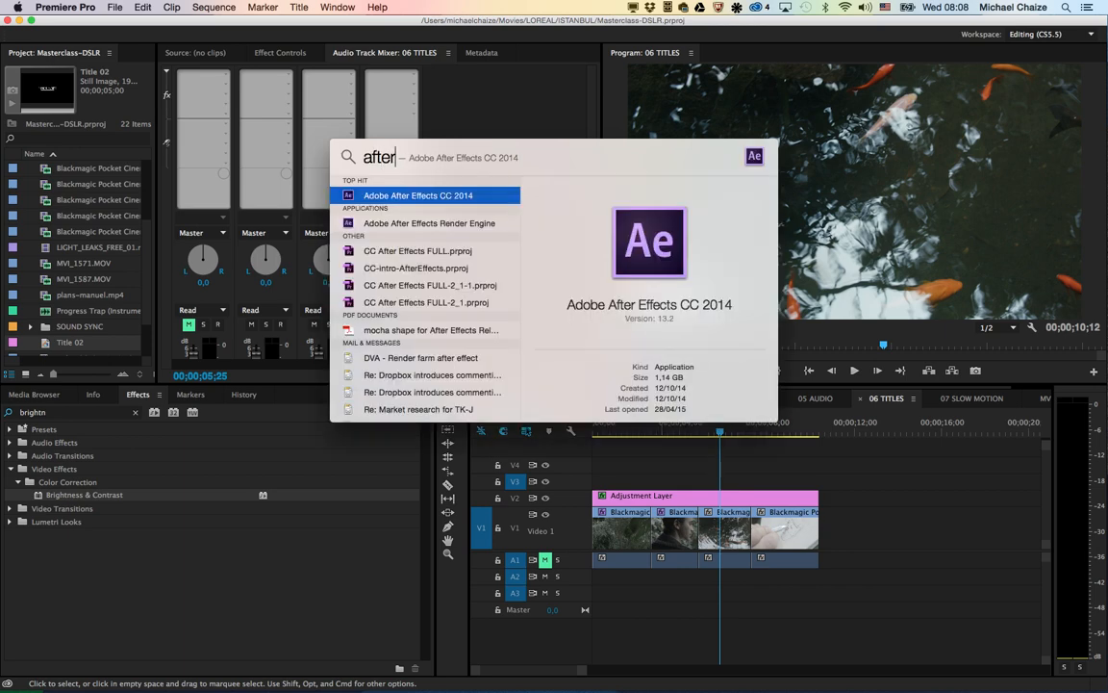
{"action": "key", "text": "Return"}
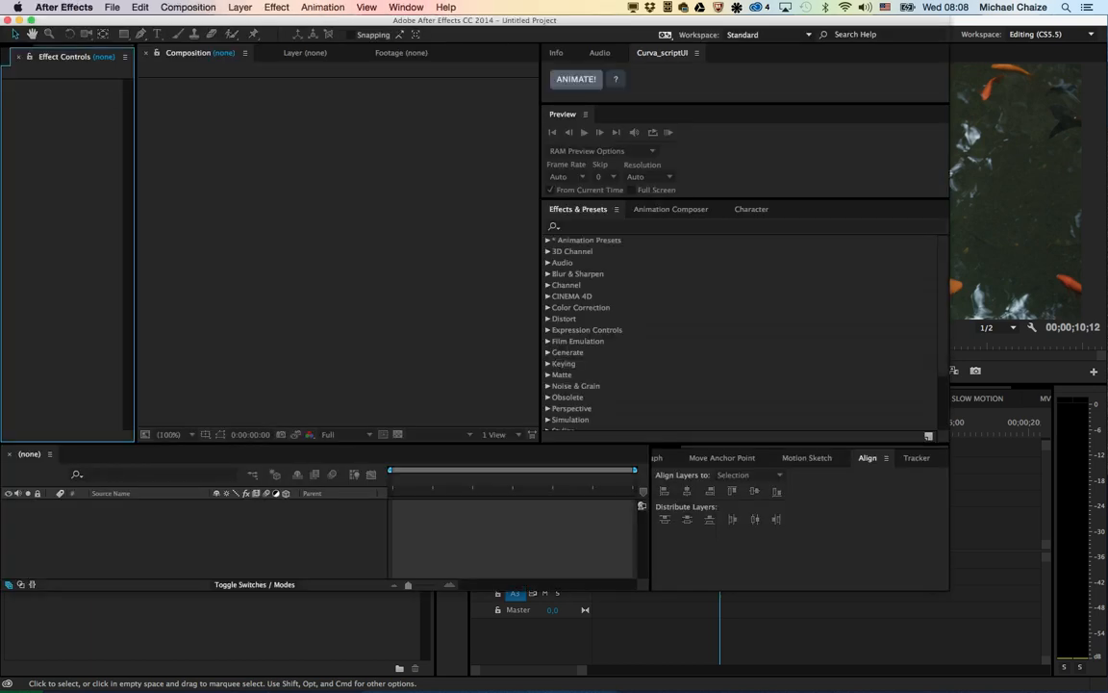
{"action": "key", "text": "Escape"}
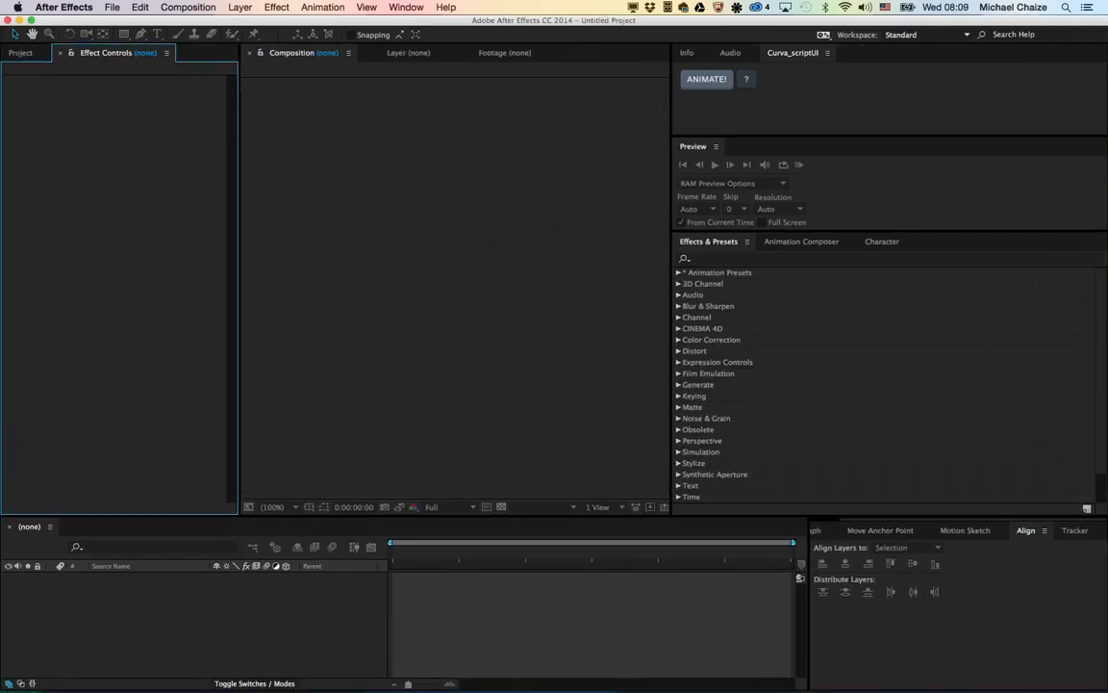
Step: Create a composition named TITLE MASTER at 1920 × 1080 px, 30 fps and 0:00:17:00 duration in a new project
{"action": "left_click", "coordinate": [112, 7]}
{"action": "mouse_move", "coordinate": [118, 27]}
{"action": "left_click", "coordinate": [289, 25]}
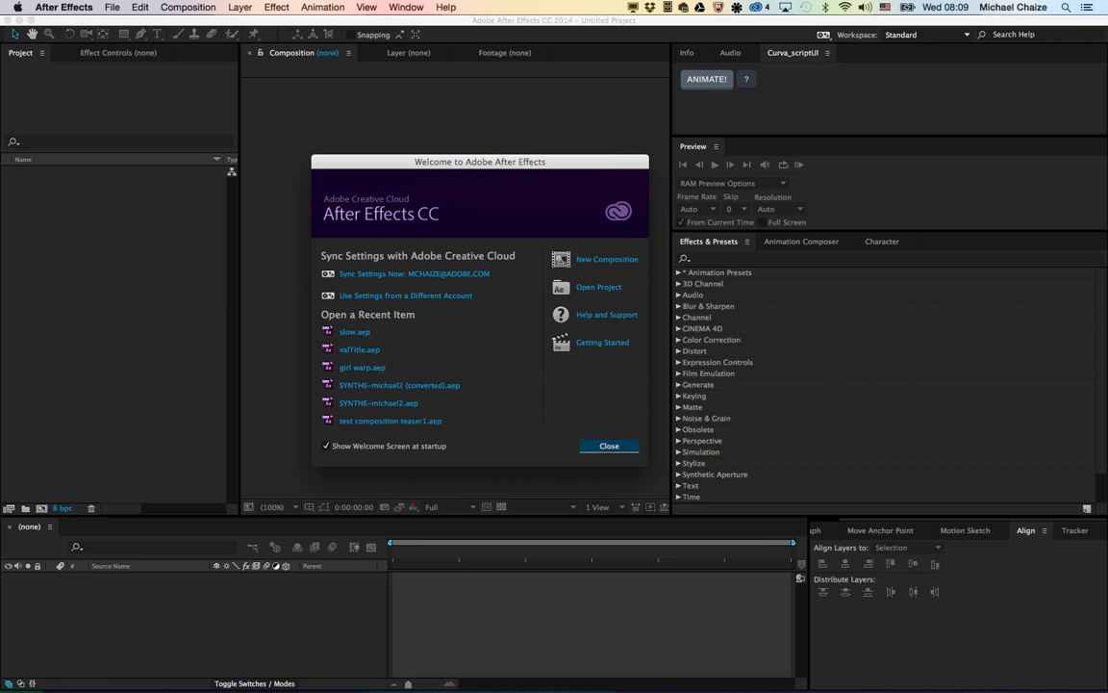
{"action": "left_click", "coordinate": [606, 260]}
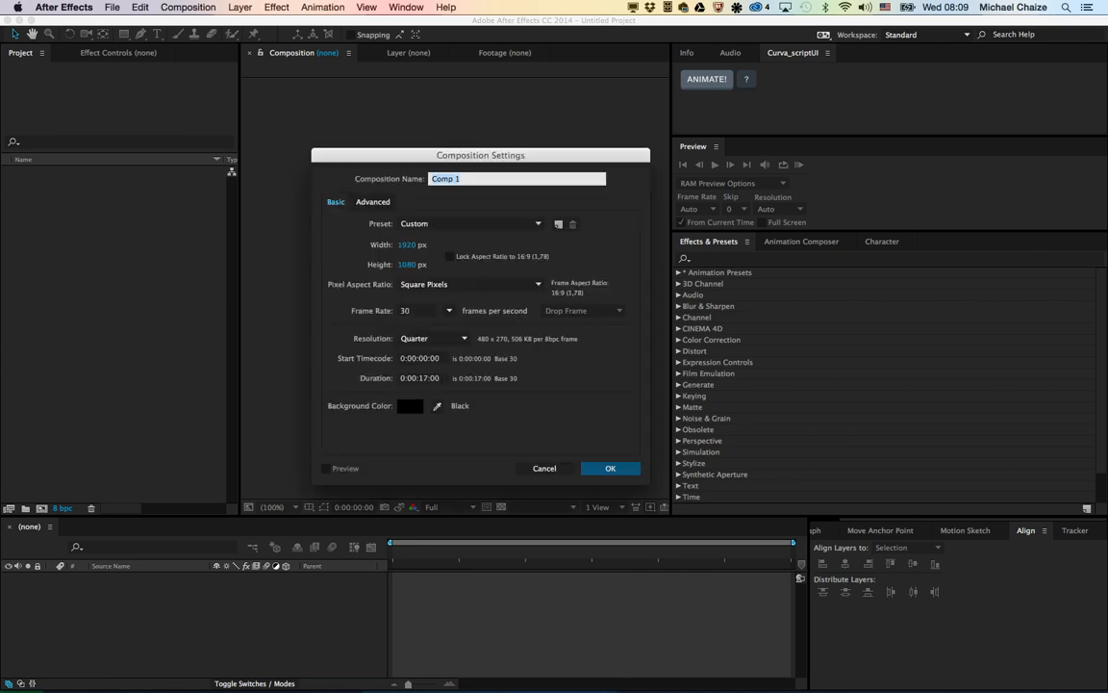
{"action": "type", "text": "TITLE MASTER"}
{"action": "key", "text": "Return"}
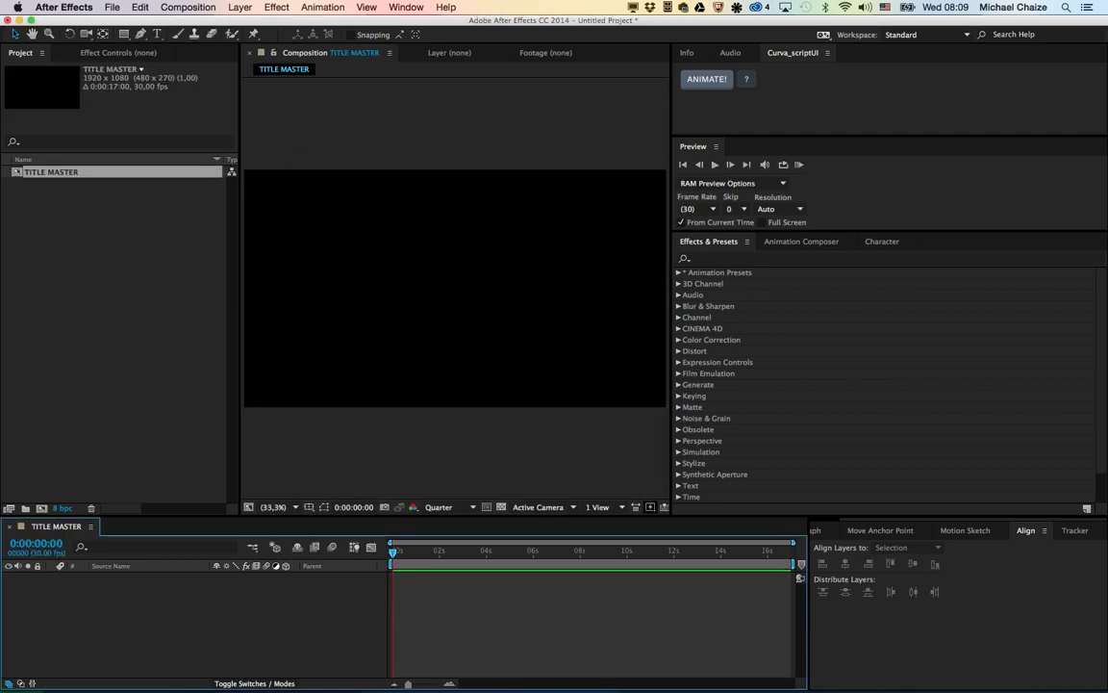
Step: Review the frame size, frame rate and duration settings of the TITLE MASTER composition
{"action": "left_click", "coordinate": [188, 6]}
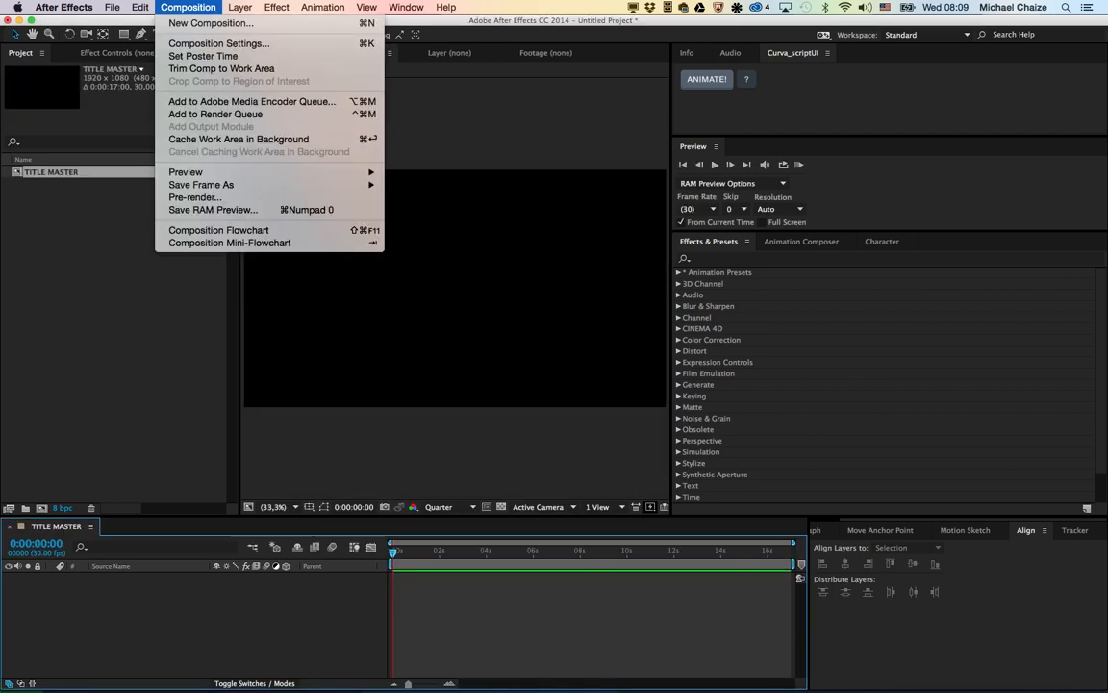
{"action": "left_click", "coordinate": [207, 42]}
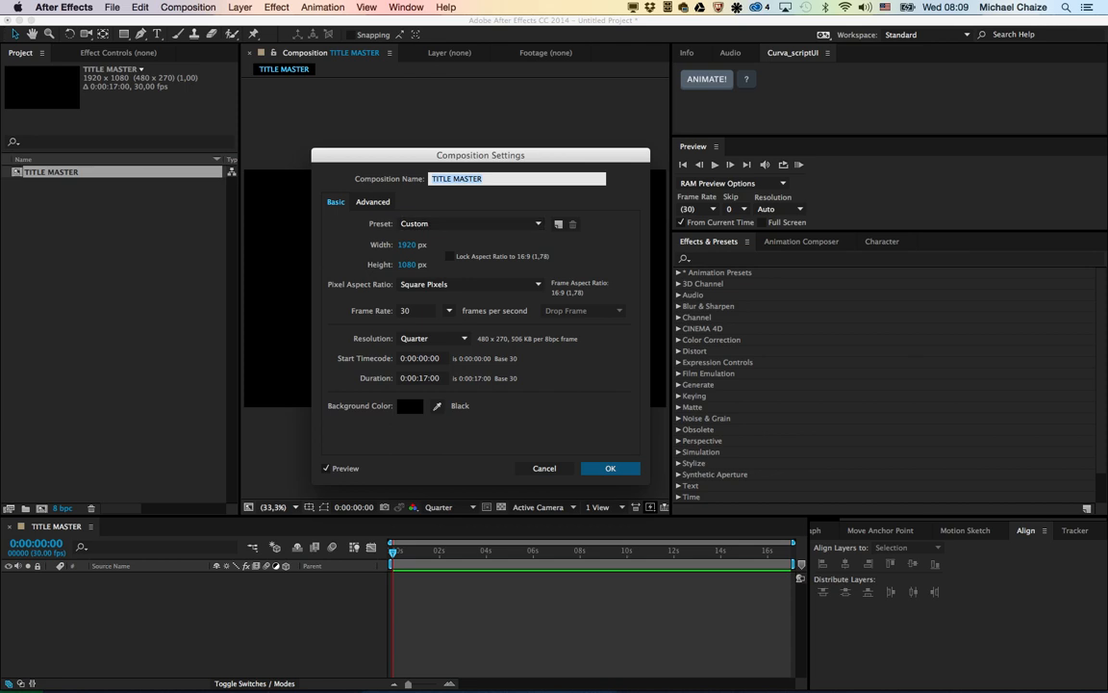
{"action": "key", "text": "Return"}
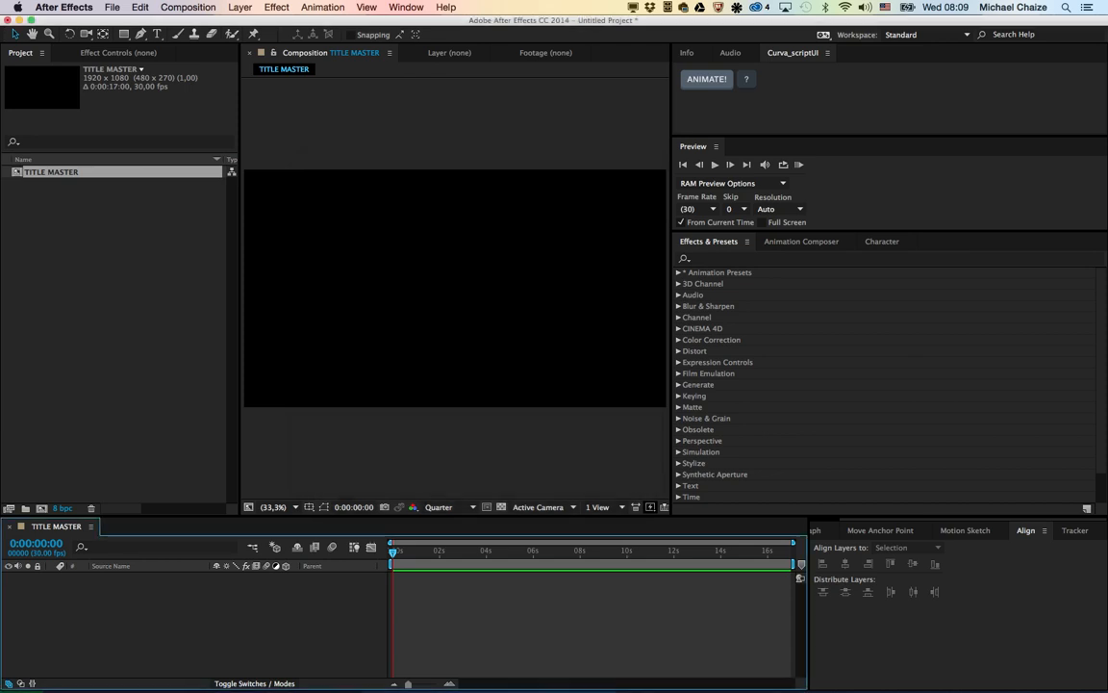
Step: Draw a square shape with a 5 px white stroke near the middle of the TITLE MASTER composition
{"action": "key", "text": "q"}
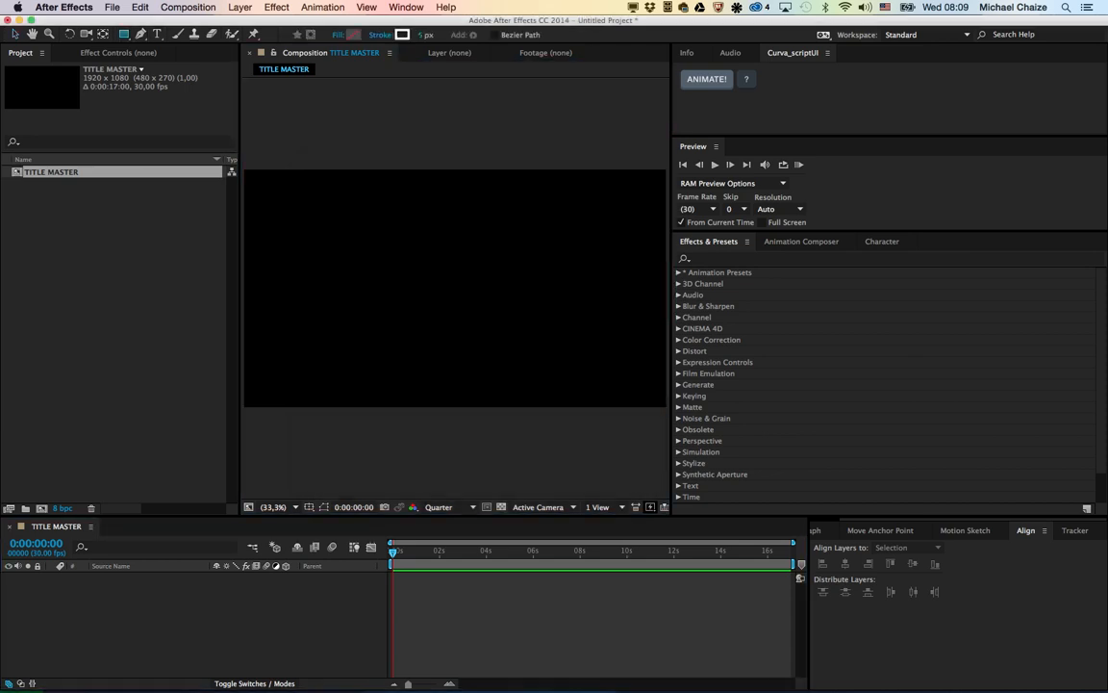
{"action": "left_click_drag", "start_coordinate": [376, 202], "coordinate": [540, 365]}
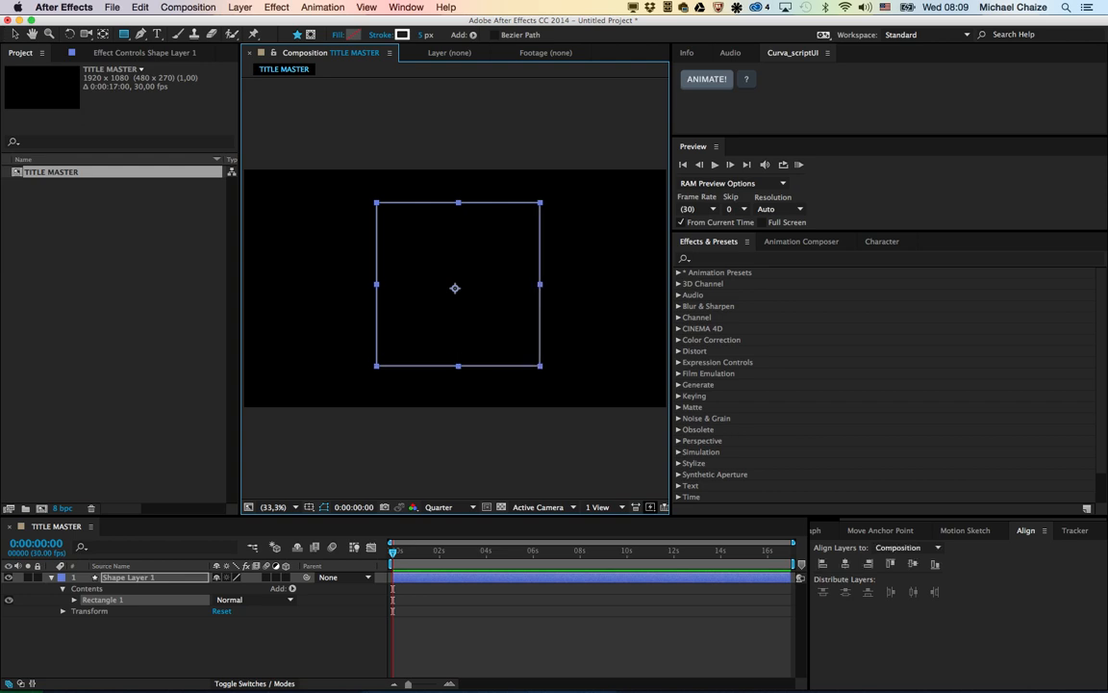
Step: Rotate the square 45° into a diamond and scale it down to a little over half its size
{"action": "key", "text": "w"}
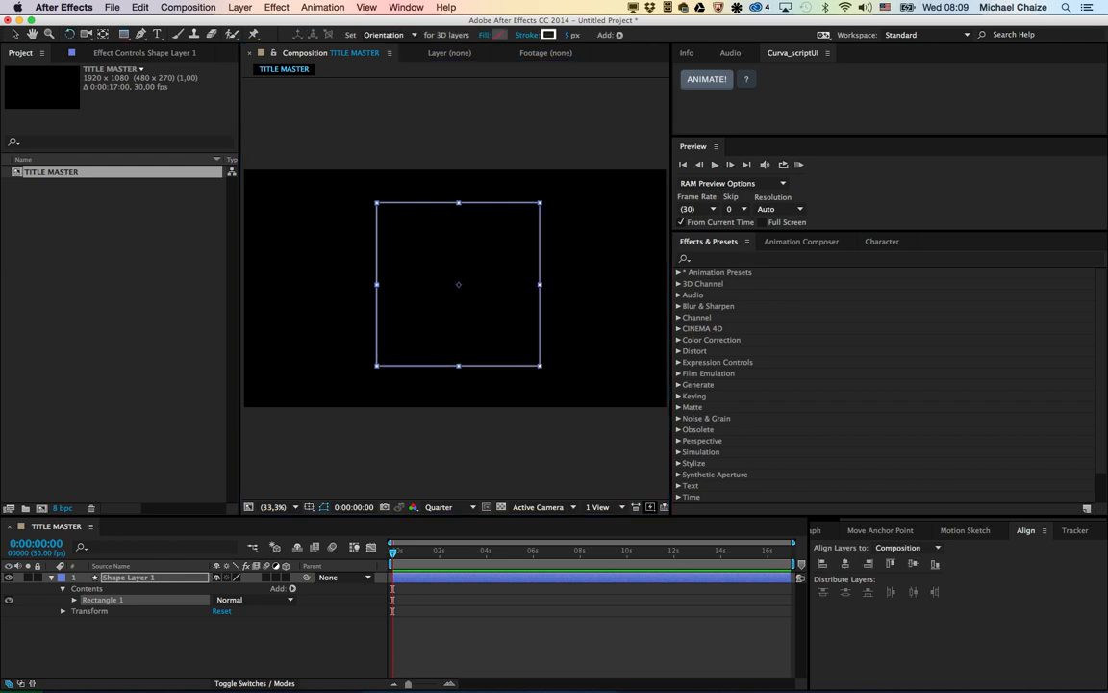
{"action": "left_click_drag", "start_coordinate": [539, 366], "coordinate": [574, 285]}
{"action": "left_click", "coordinate": [15, 34]}
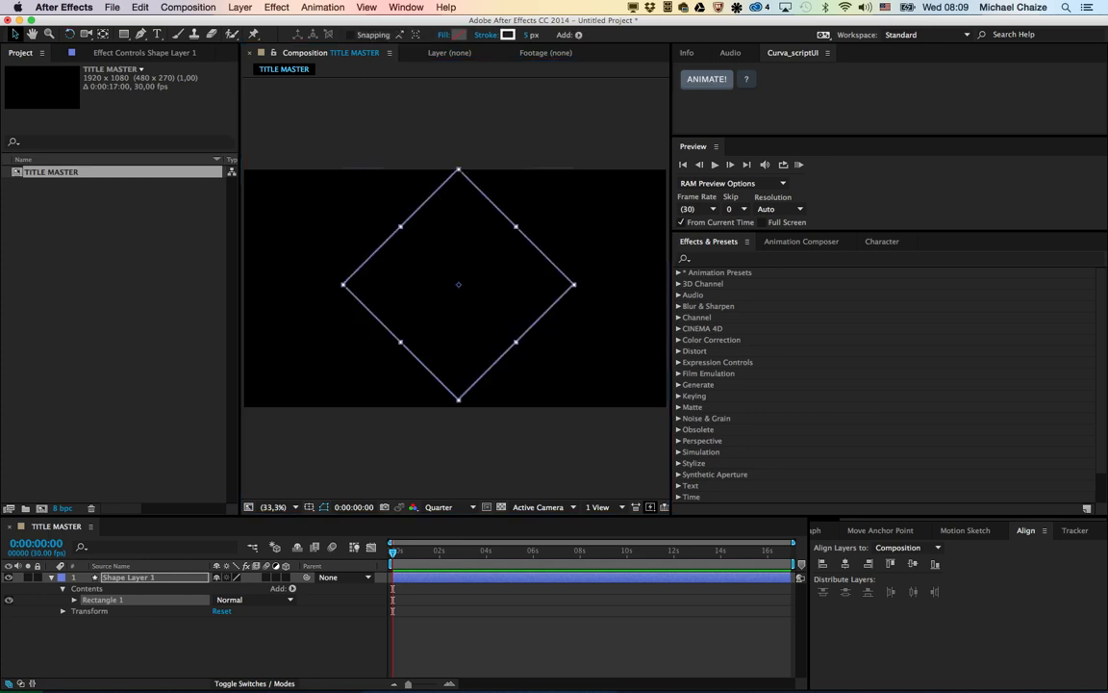
{"action": "left_click_drag", "start_coordinate": [574, 285], "coordinate": [527, 284]}
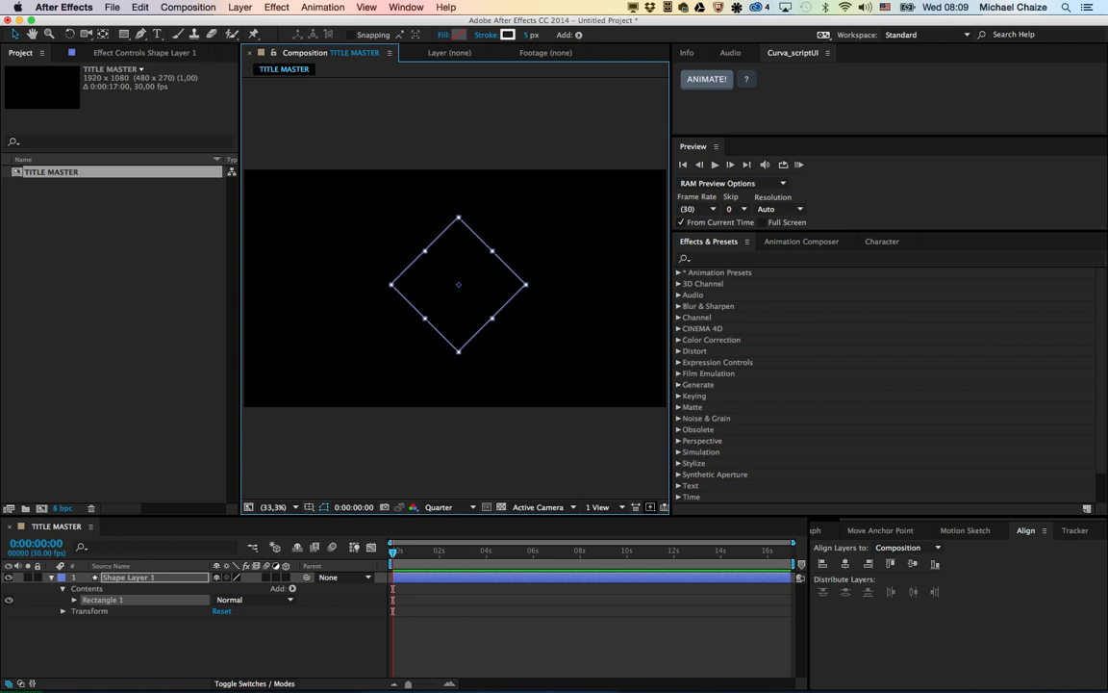
Step: Centre the diamond vertically and horizontally in the composition and deselect it
{"action": "left_click", "coordinate": [913, 564]}
{"action": "left_click", "coordinate": [845, 564]}
{"action": "left_click", "coordinate": [578, 448]}
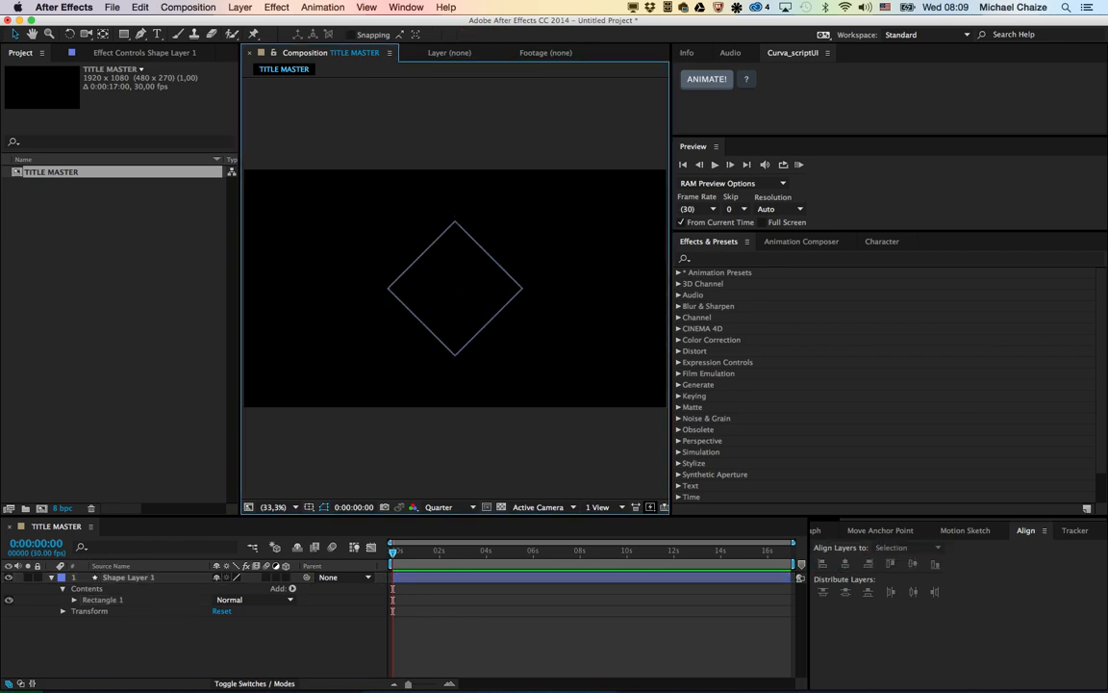
Step: Add a white 50 px Proxima Nova Semibold text layer containing the person's full name in capitals
{"action": "key", "text": "super+t"}
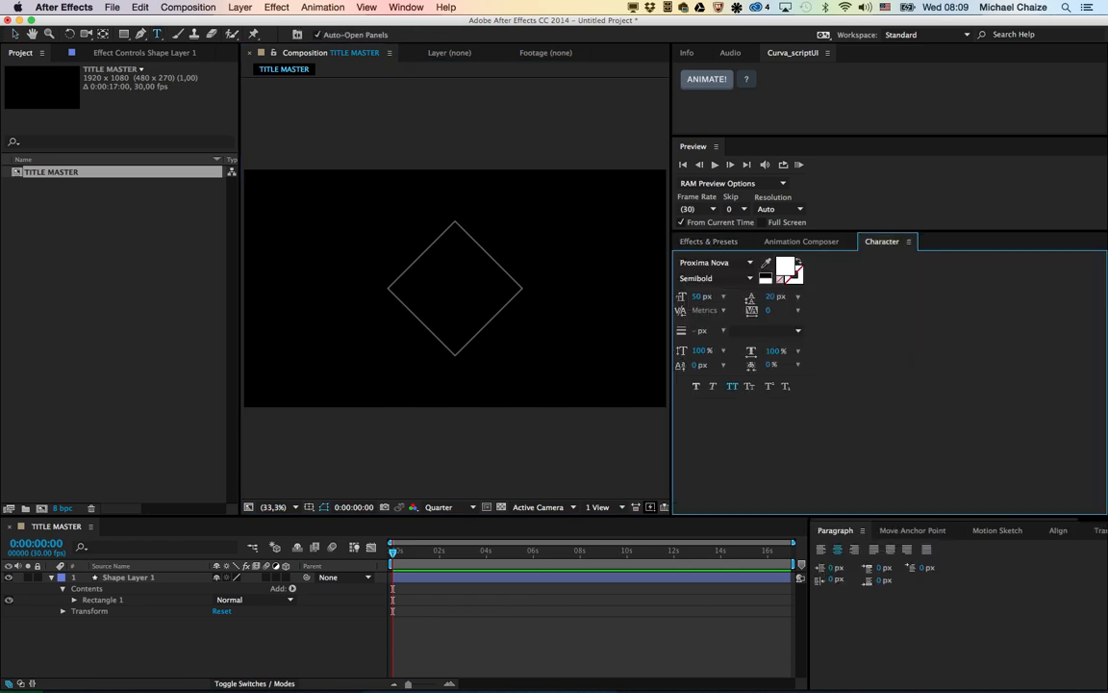
{"action": "left_click", "coordinate": [406, 288]}
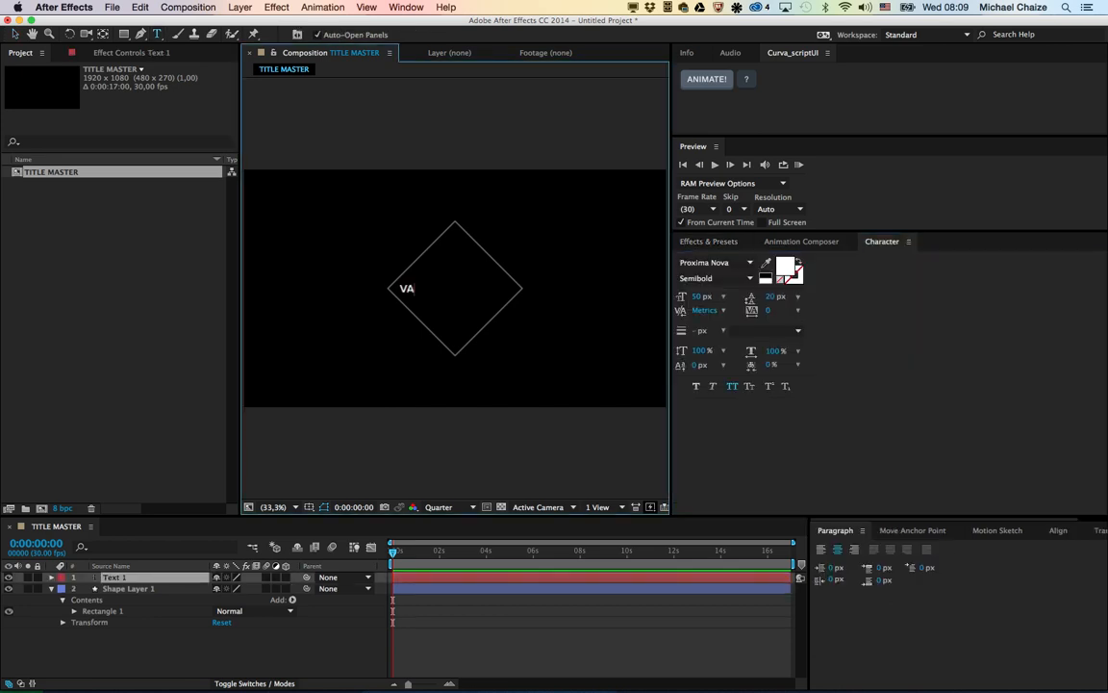
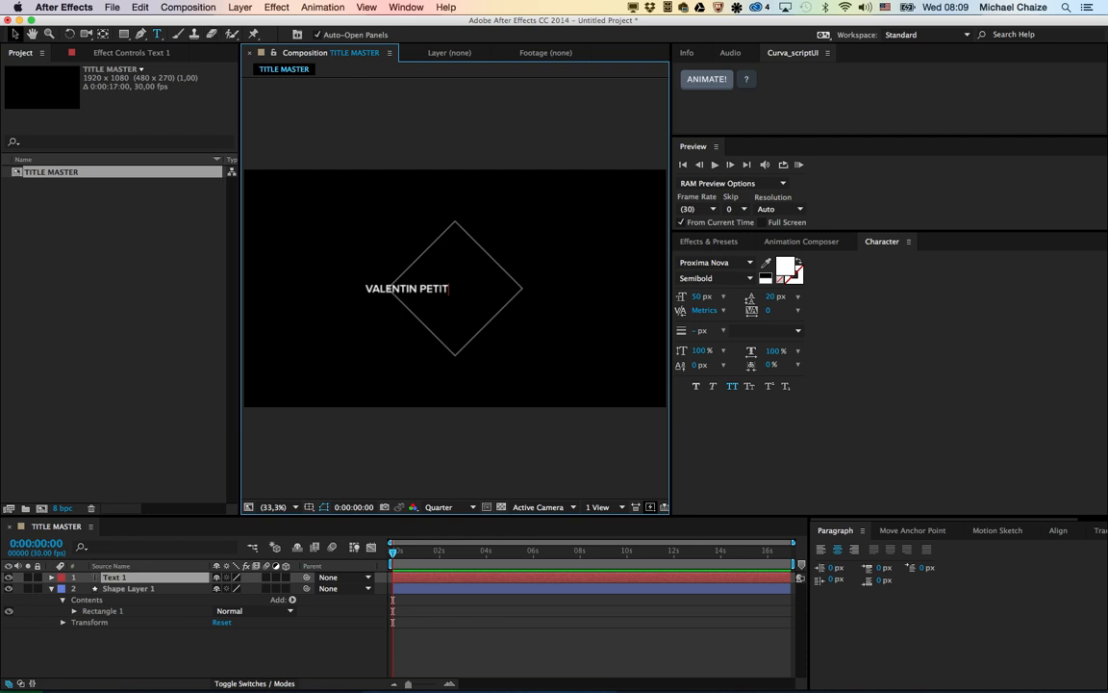
{"action": "left_click", "coordinate": [14, 34]}
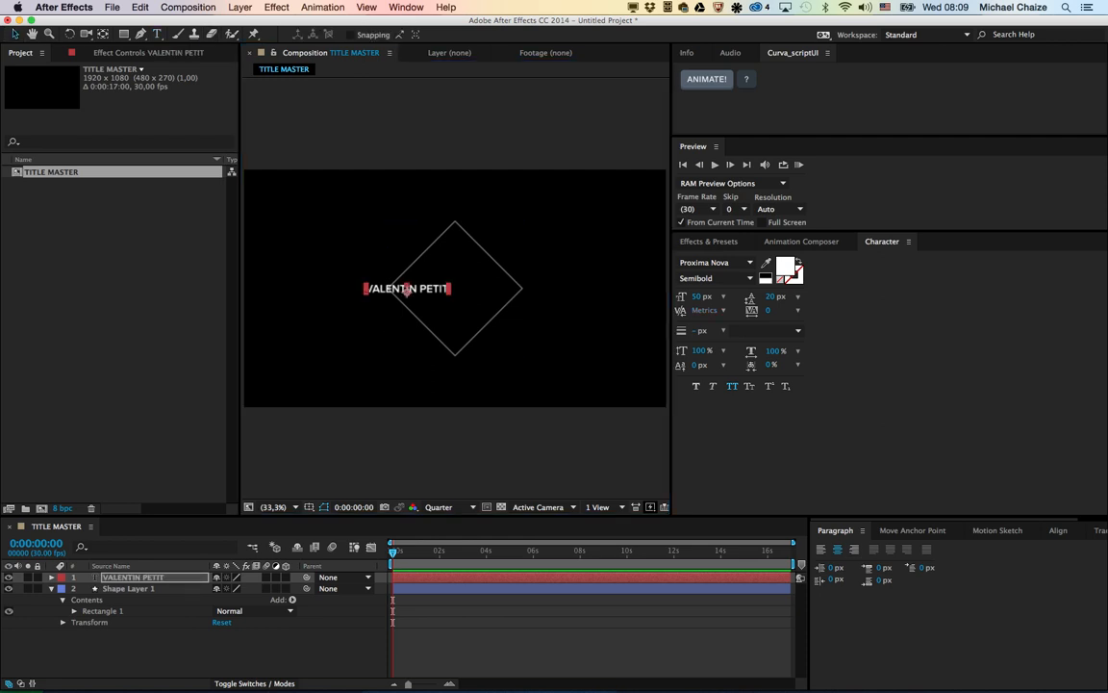
Step: Move the name text's anchor point to its centre and centre the layer horizontally in the composition
{"action": "left_click", "coordinate": [912, 530]}
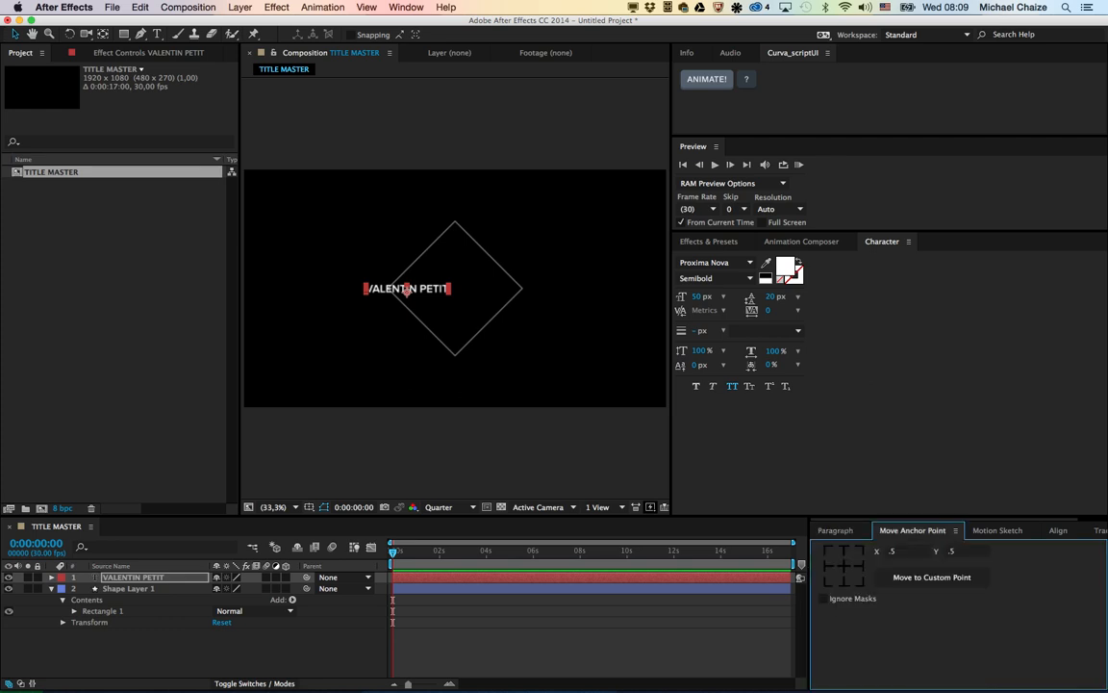
{"action": "left_click", "coordinate": [843, 566]}
{"action": "left_click", "coordinate": [1058, 530]}
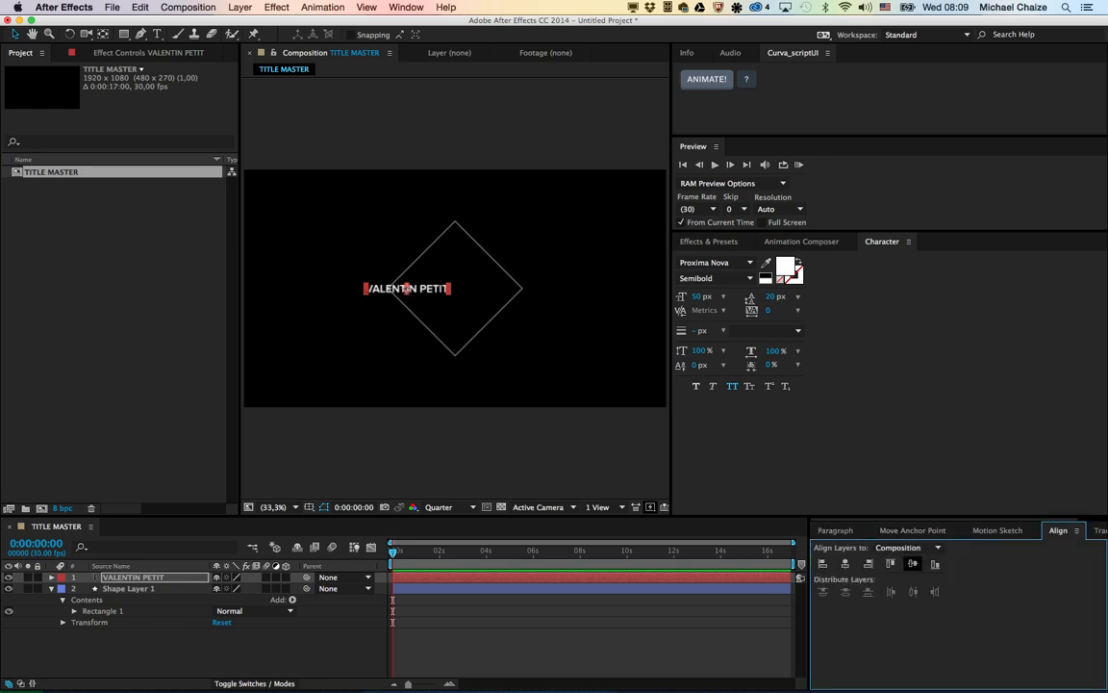
{"action": "left_click", "coordinate": [844, 564]}
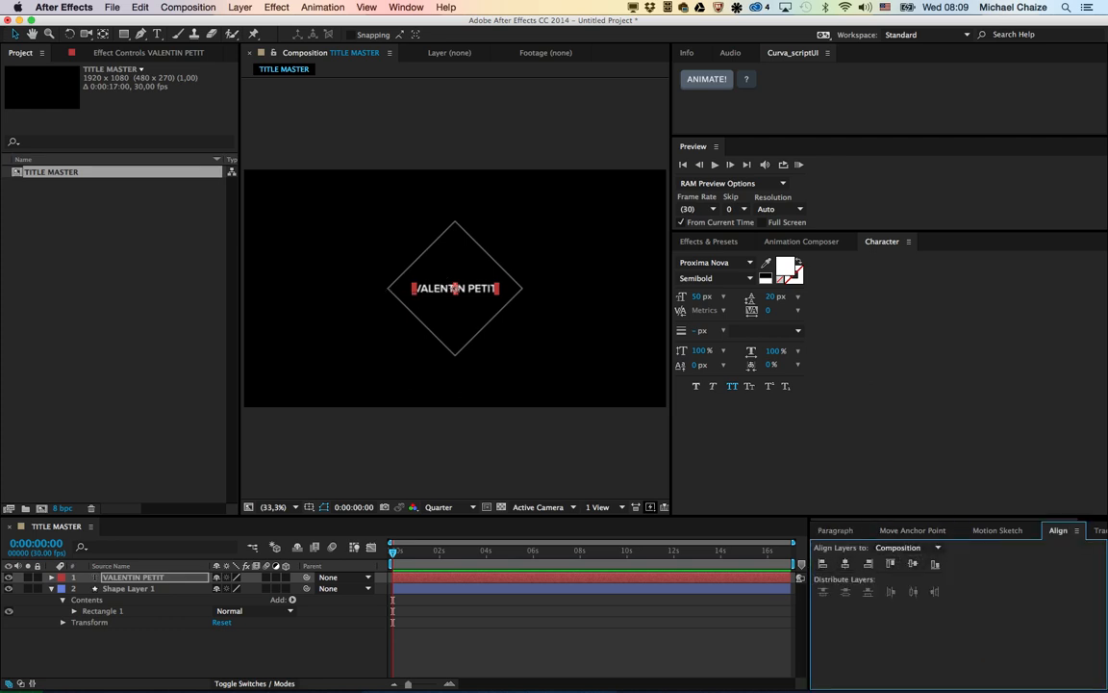
{"action": "left_click", "coordinate": [573, 380]}
Step: Apply the 3D preset Bounce Fade & Rotate Around Anchor Point Left 2 as the diamond's in transition and preview the animation
{"action": "left_click", "coordinate": [452, 291]}
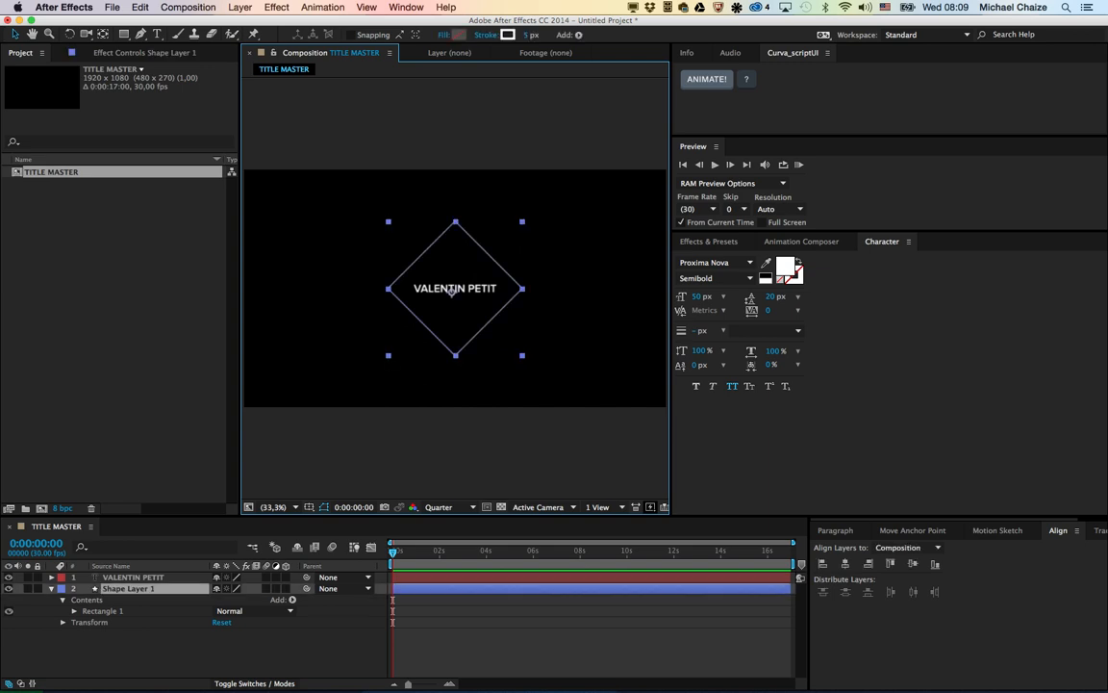
{"action": "left_click", "coordinate": [801, 242]}
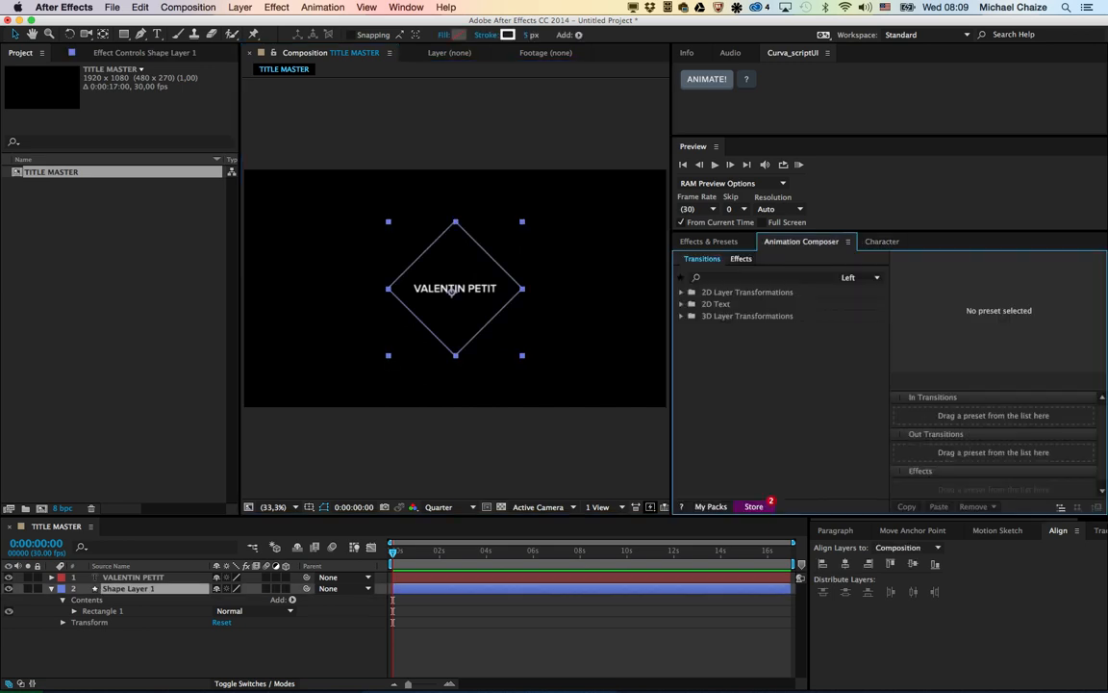
{"action": "left_click", "coordinate": [682, 315]}
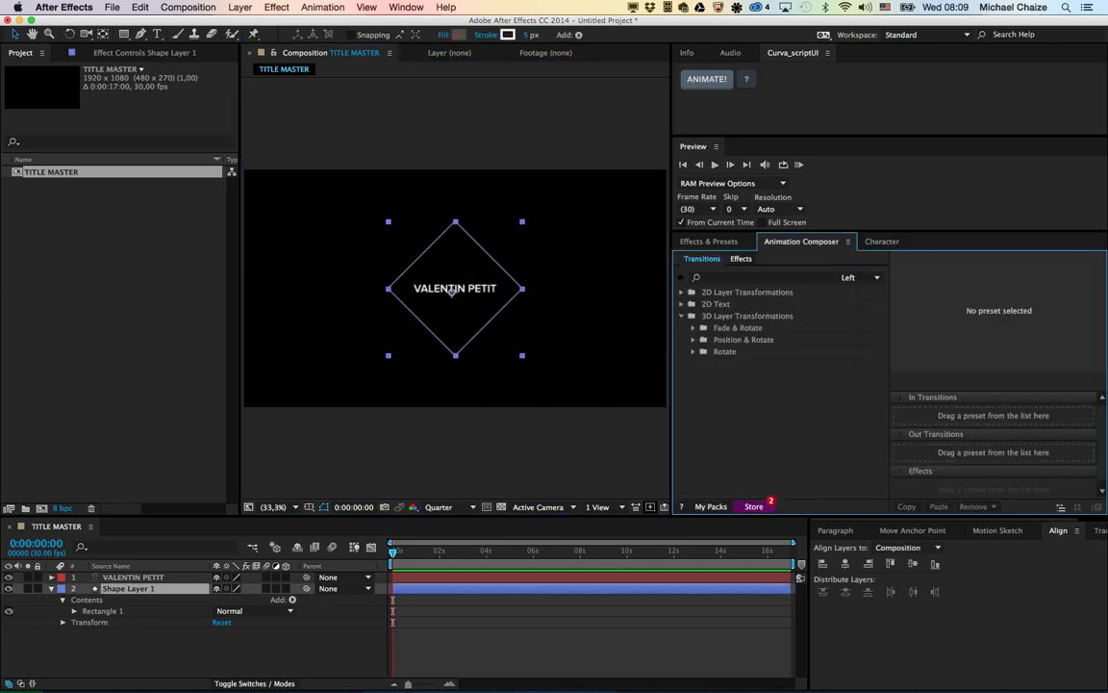
{"action": "left_click", "coordinate": [694, 328]}
{"action": "left_click", "coordinate": [704, 340]}
{"action": "left_click", "coordinate": [806, 364]}
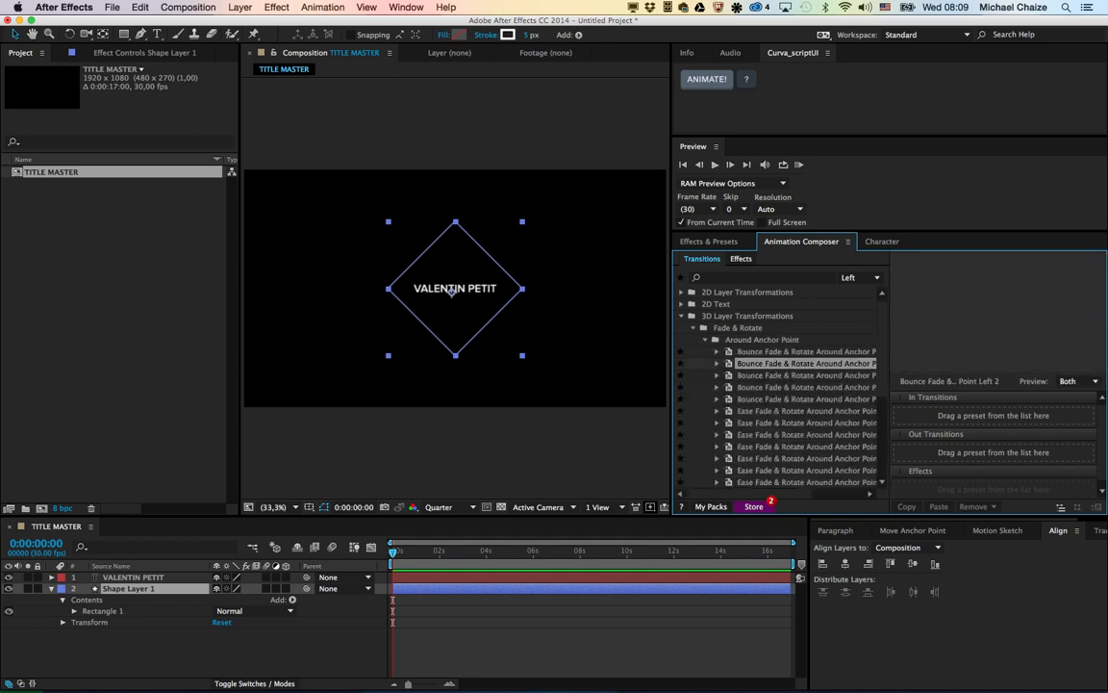
{"action": "left_click_drag", "start_coordinate": [806, 363], "coordinate": [967, 420]}
{"action": "key", "text": "Return"}
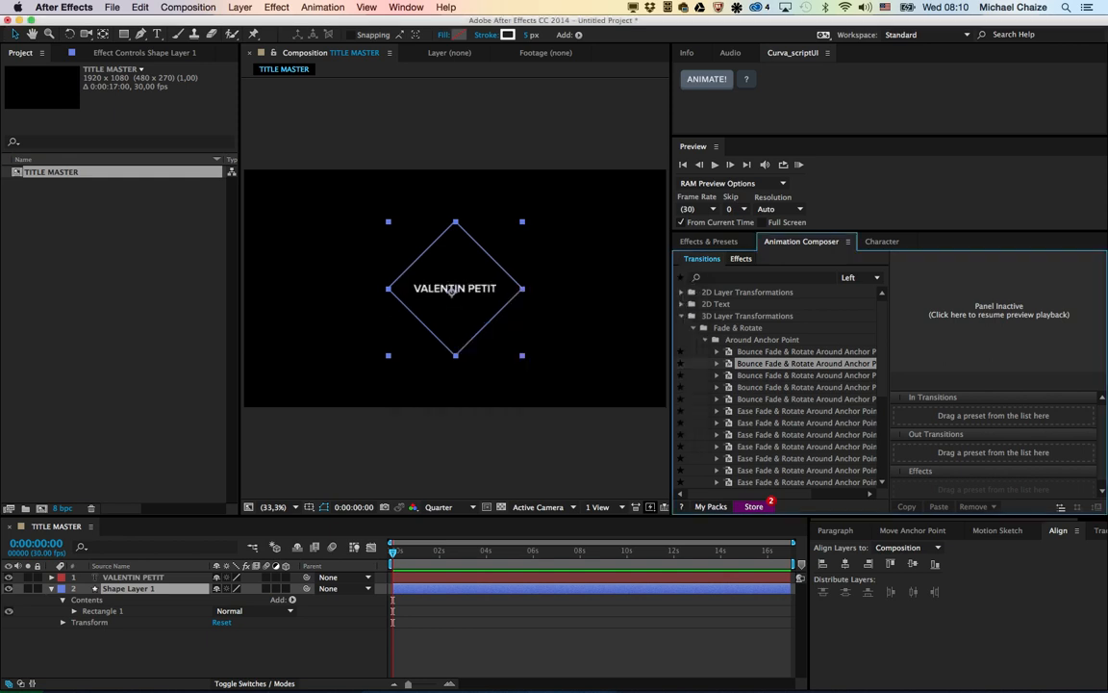
{"action": "key", "text": "space"}
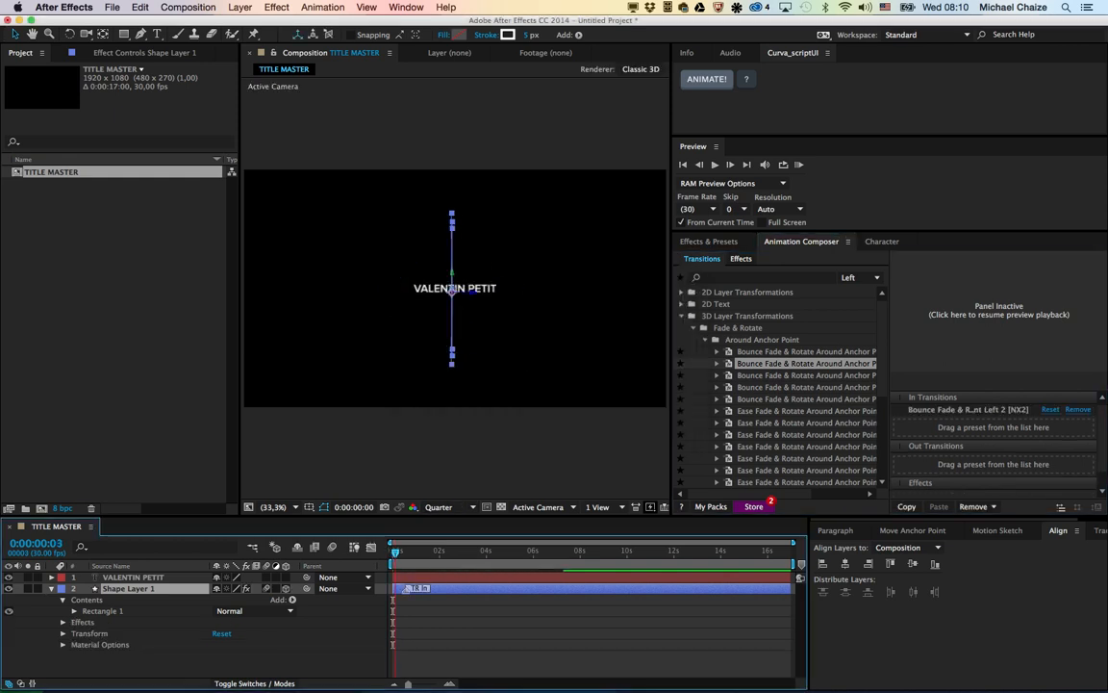
{"action": "key", "text": "space"}
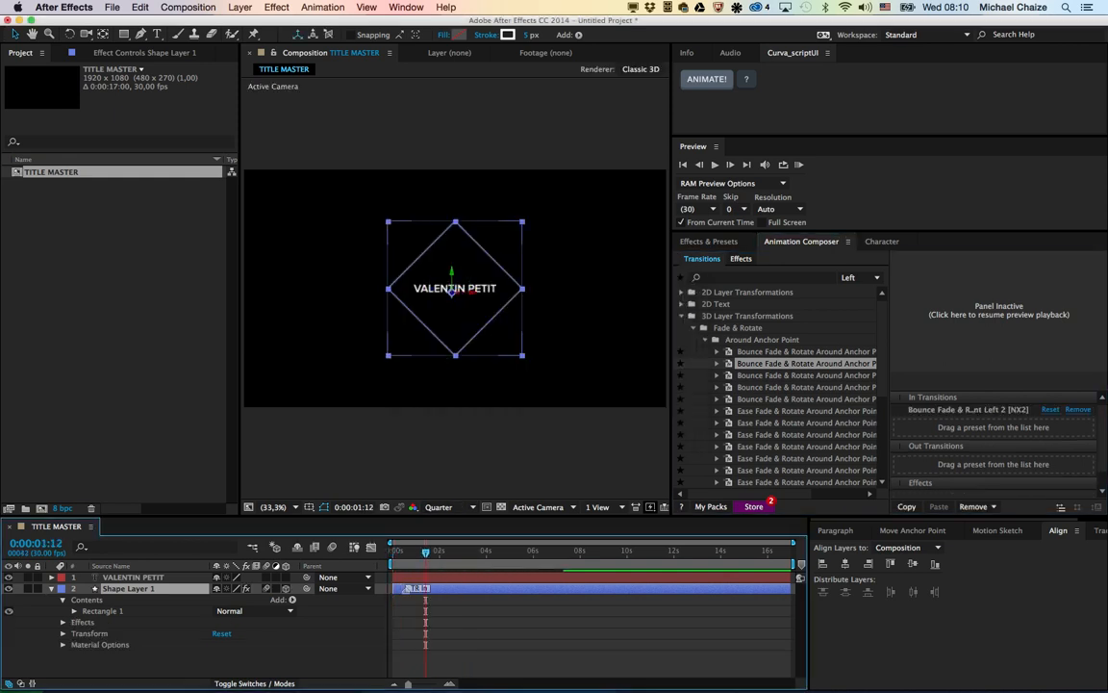
Step: Apply the basic 2D text preset Position & Rotate & Scale Characters, Bottom Start 3, as the name layer's in transition and check it
{"action": "left_click", "coordinate": [133, 577]}
{"action": "left_click", "coordinate": [681, 316]}
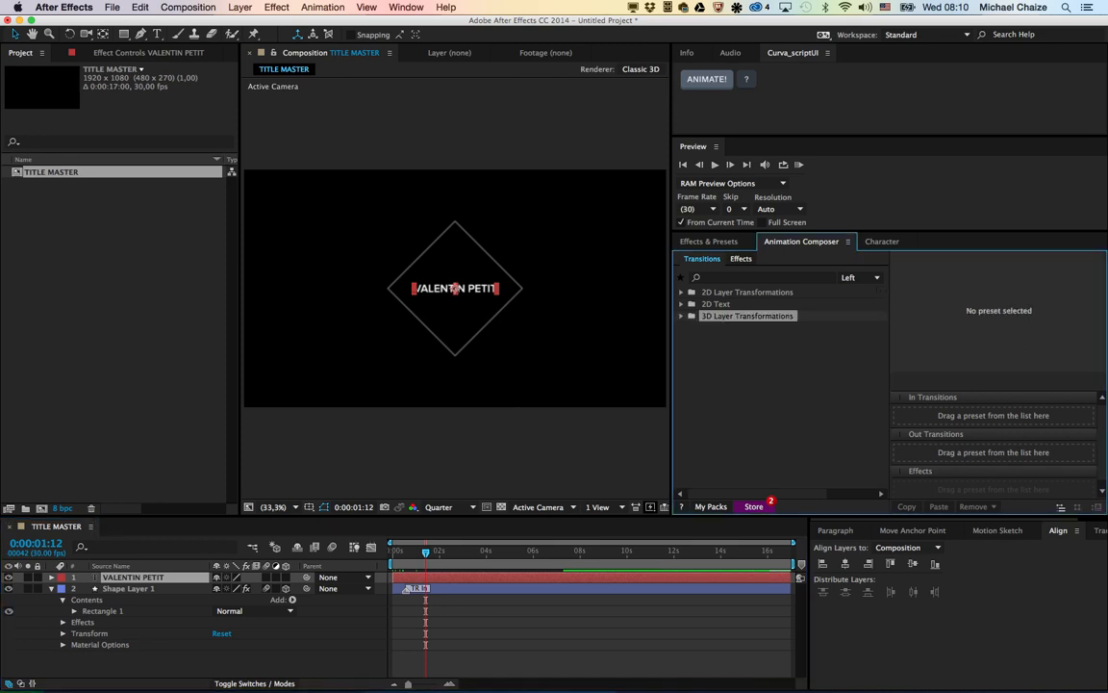
{"action": "left_click", "coordinate": [681, 304]}
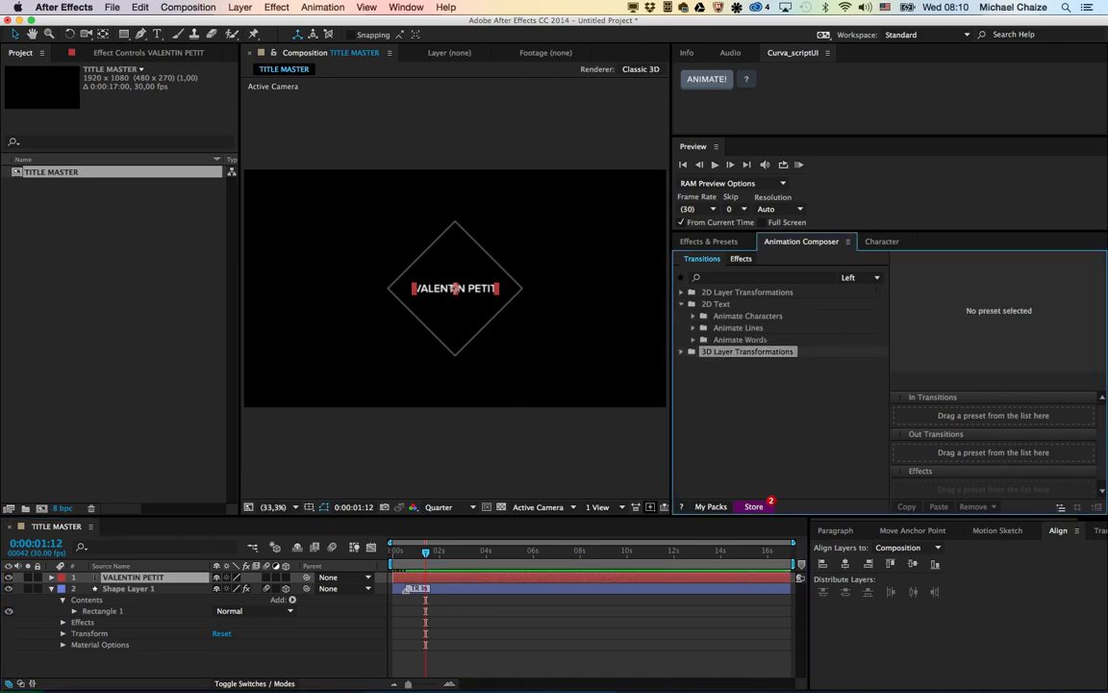
{"action": "left_click", "coordinate": [693, 316]}
{"action": "left_click", "coordinate": [704, 339]}
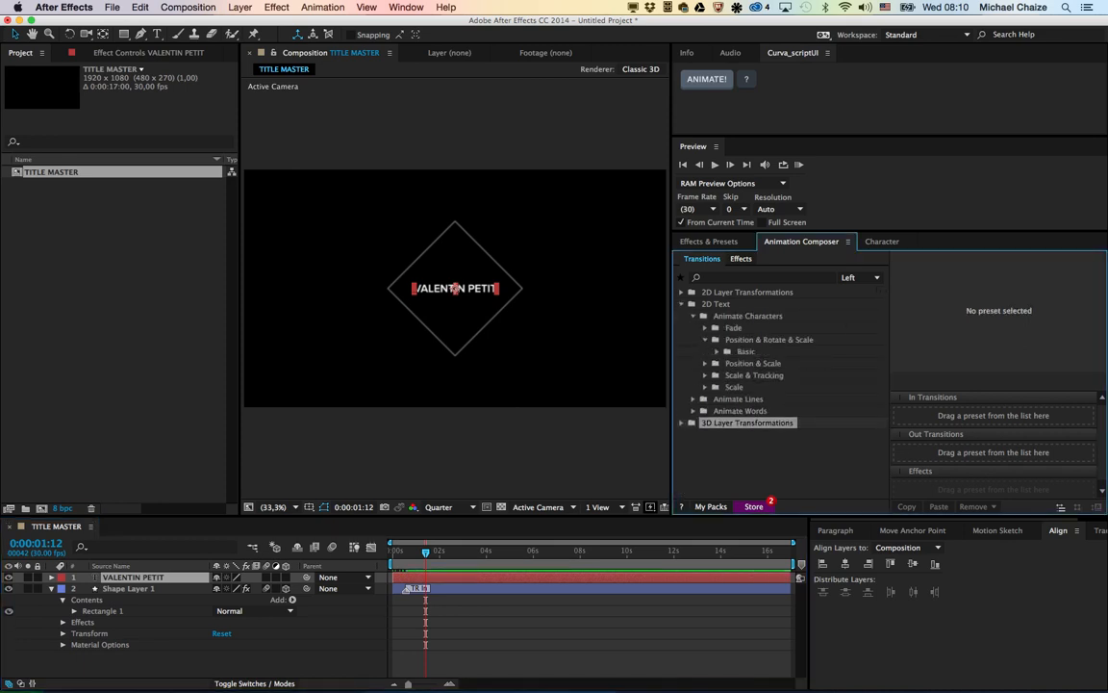
{"action": "left_click", "coordinate": [716, 351]}
{"action": "left_click", "coordinate": [789, 363]}
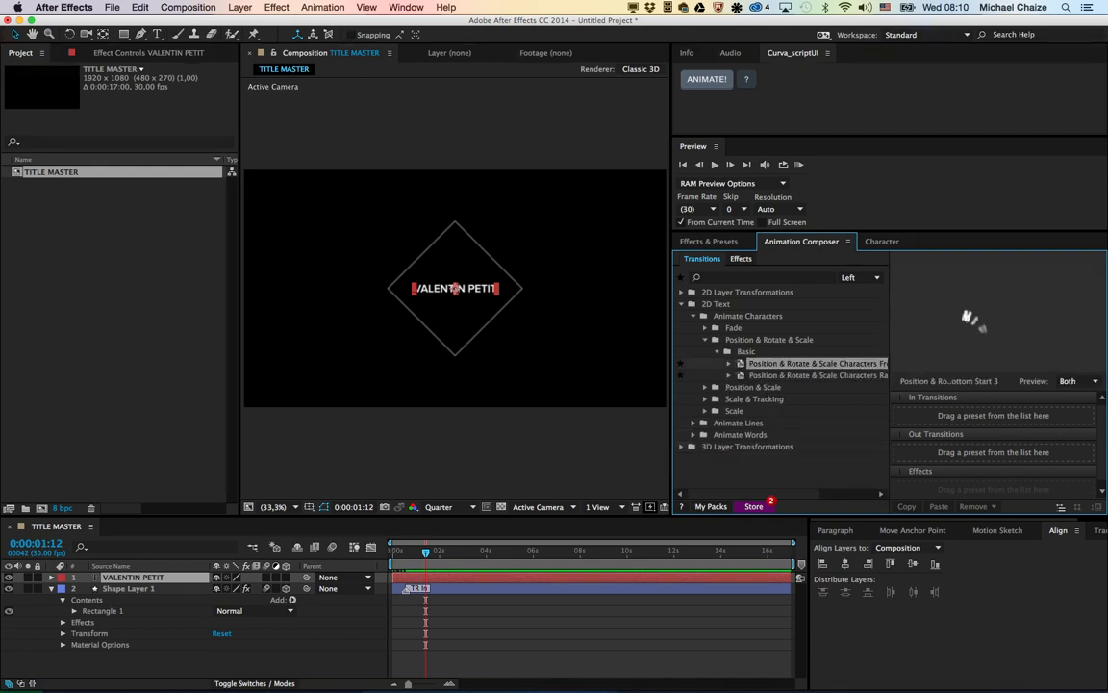
{"action": "left_click_drag", "start_coordinate": [789, 363], "coordinate": [971, 415]}
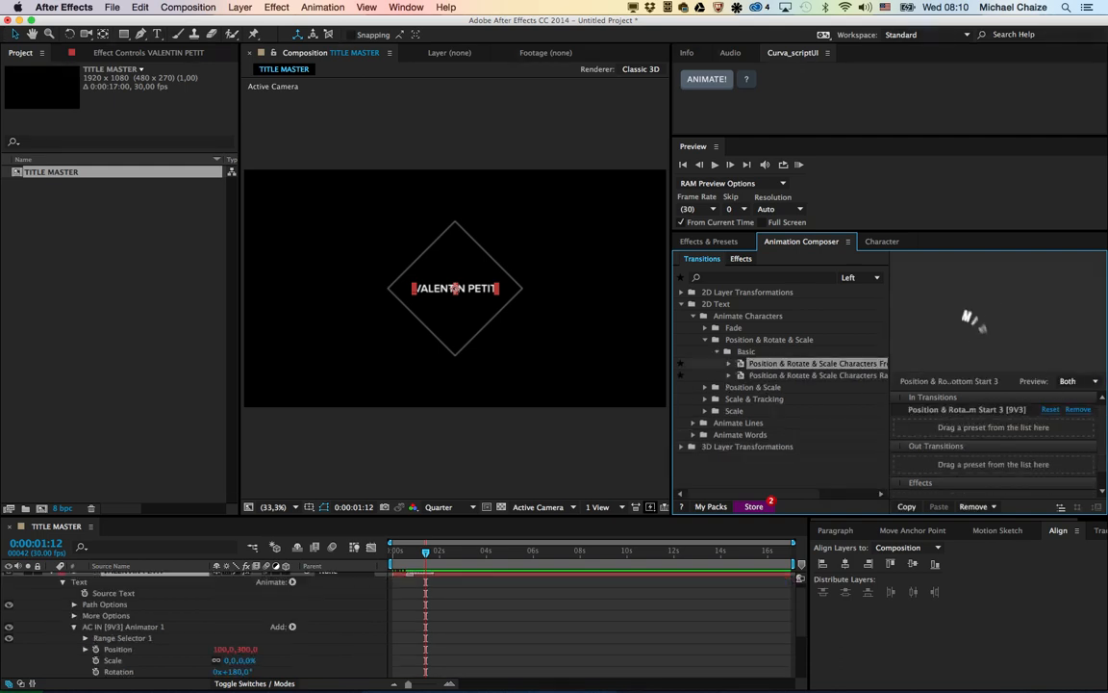
{"action": "mouse_move", "coordinate": [425, 552]}
{"action": "left_mouse_down"}
{"action": "mouse_move", "coordinate": [391, 552]}
{"action": "mouse_move", "coordinate": [419, 553]}
{"action": "left_mouse_up"}
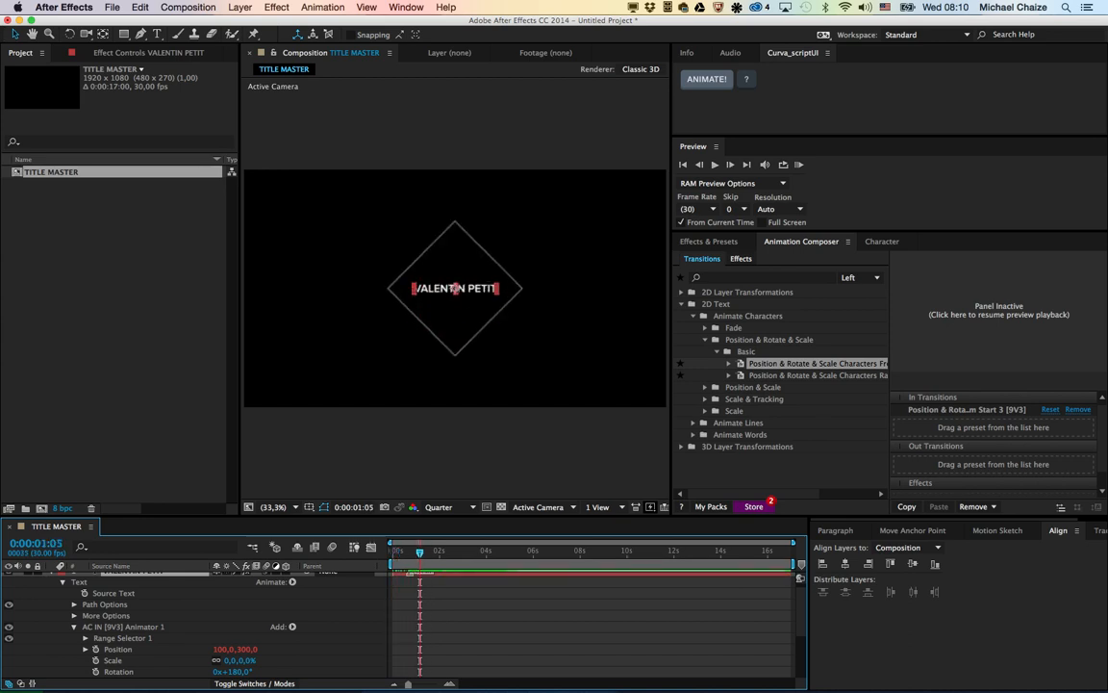
{"action": "scroll", "coordinate": [197, 625], "scroll_direction": "up", "scroll_amount": 1}
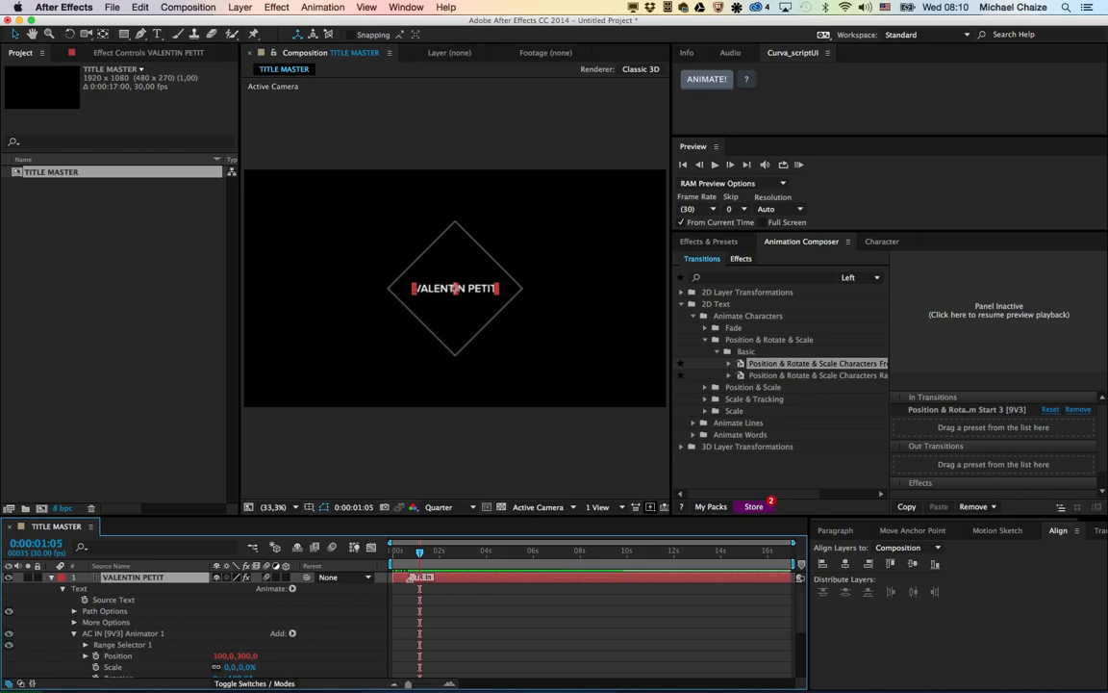
Step: Enable the Template option in TITLE MASTER's advanced composition settings so its unlocked text layers are editable in Premiere Pro
{"action": "left_click", "coordinate": [189, 7]}
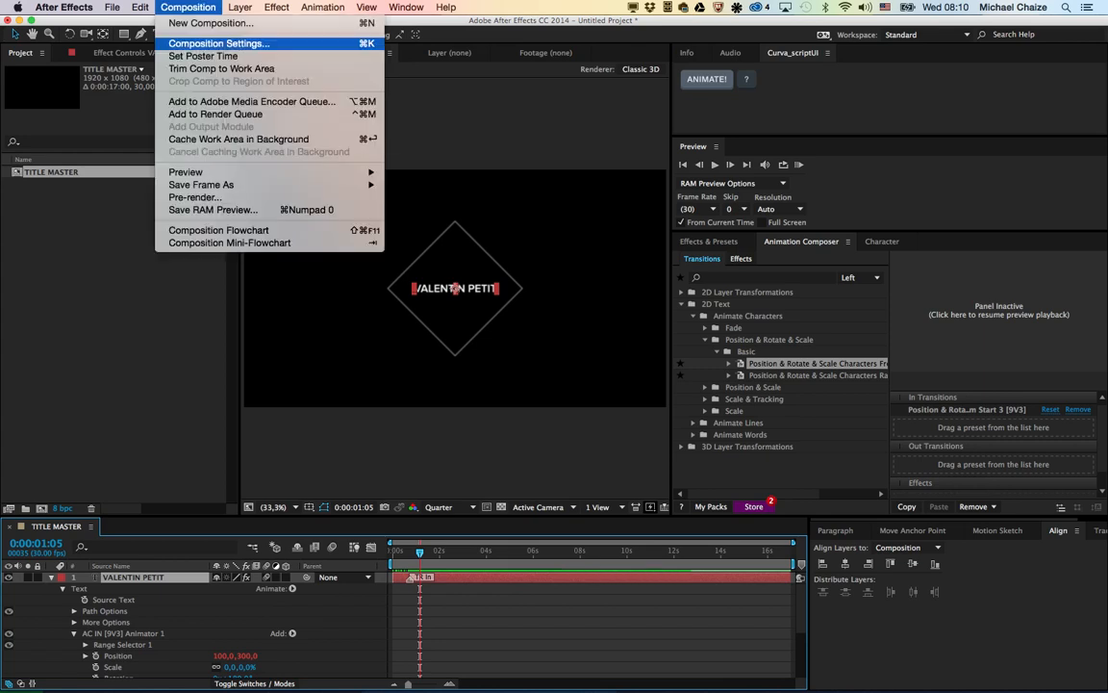
{"action": "left_click", "coordinate": [220, 44]}
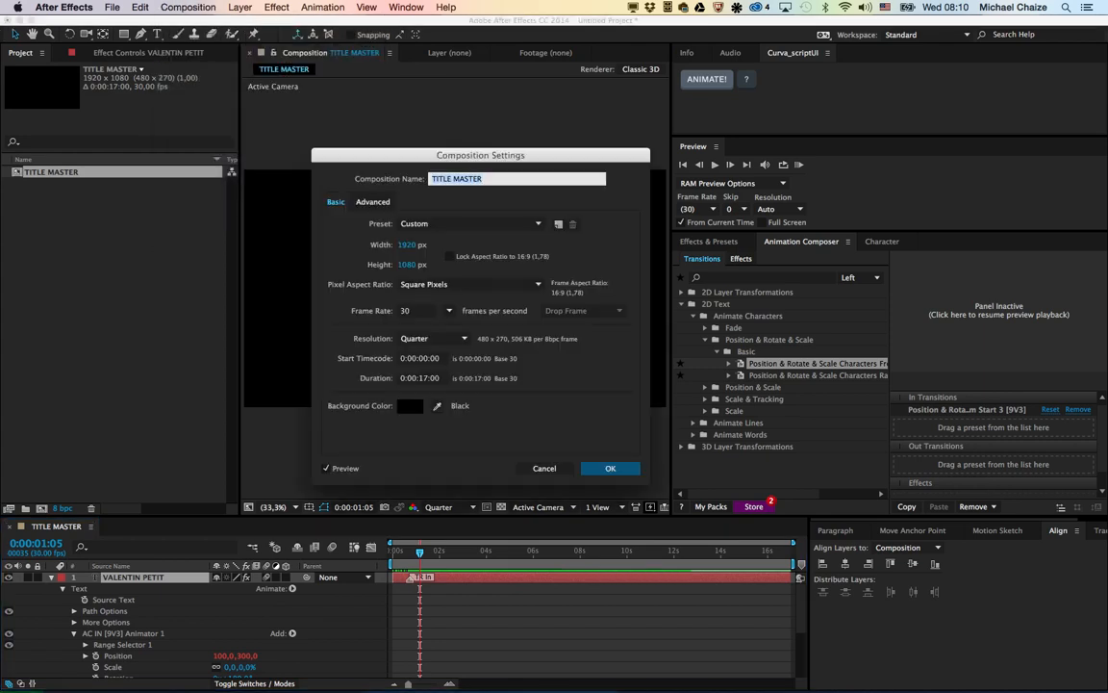
{"action": "left_click", "coordinate": [372, 202]}
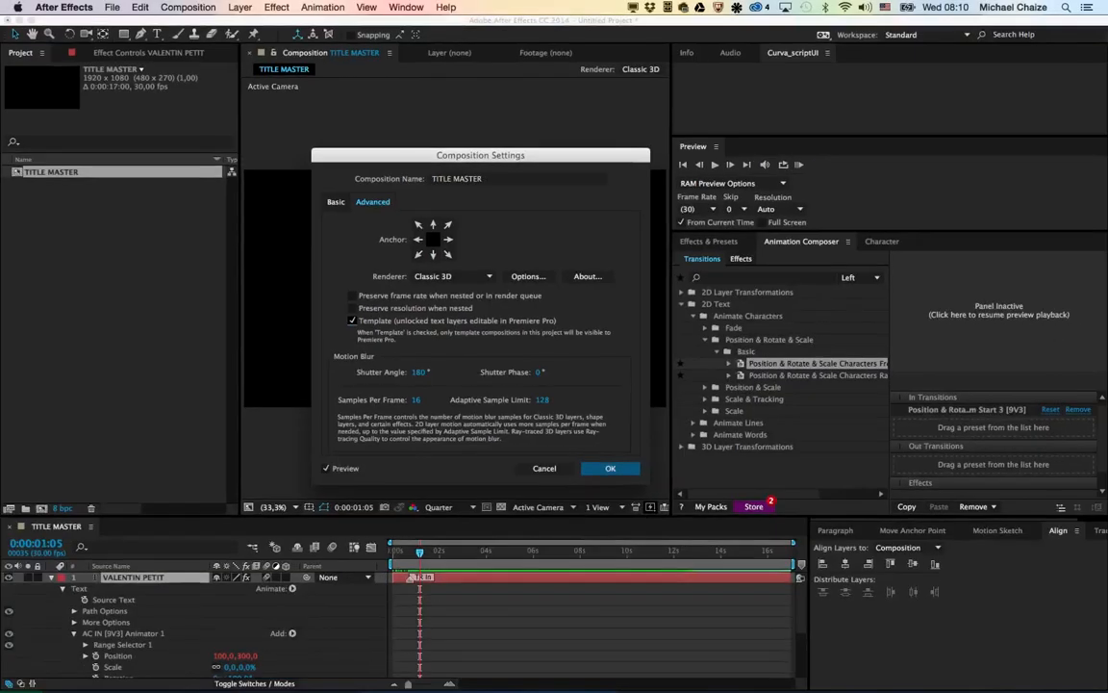
{"action": "left_click", "coordinate": [970, 685]}
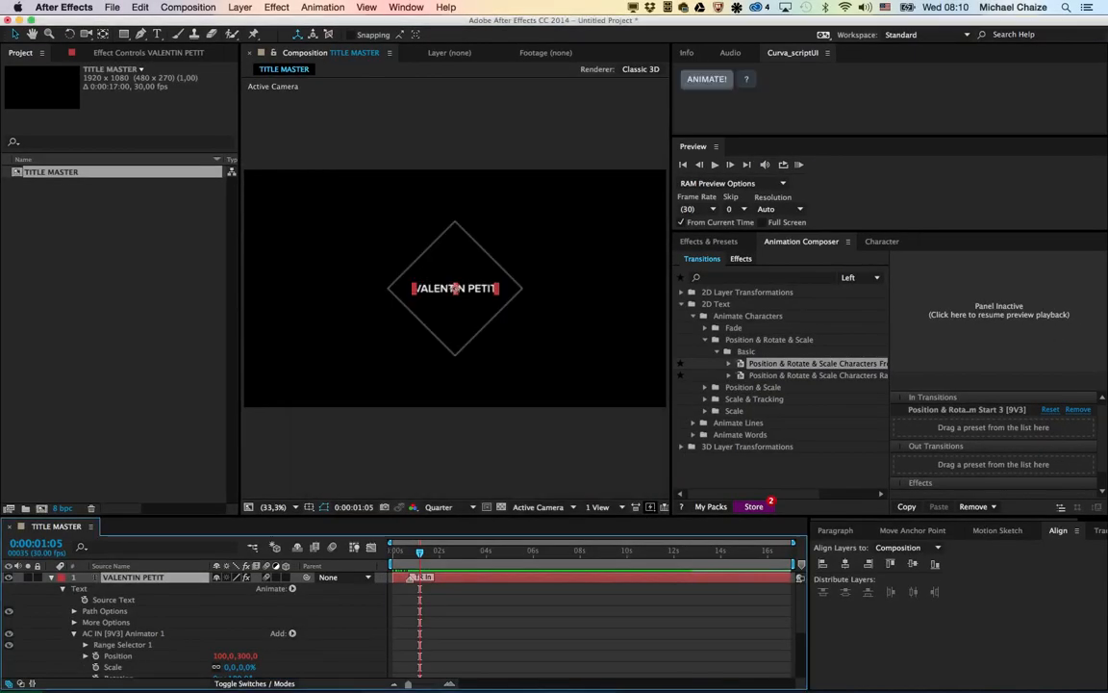
Step: Save the project to the Desktop as TITLEVAL in Adobe After Effects Project format
{"action": "key", "text": "super+s"}
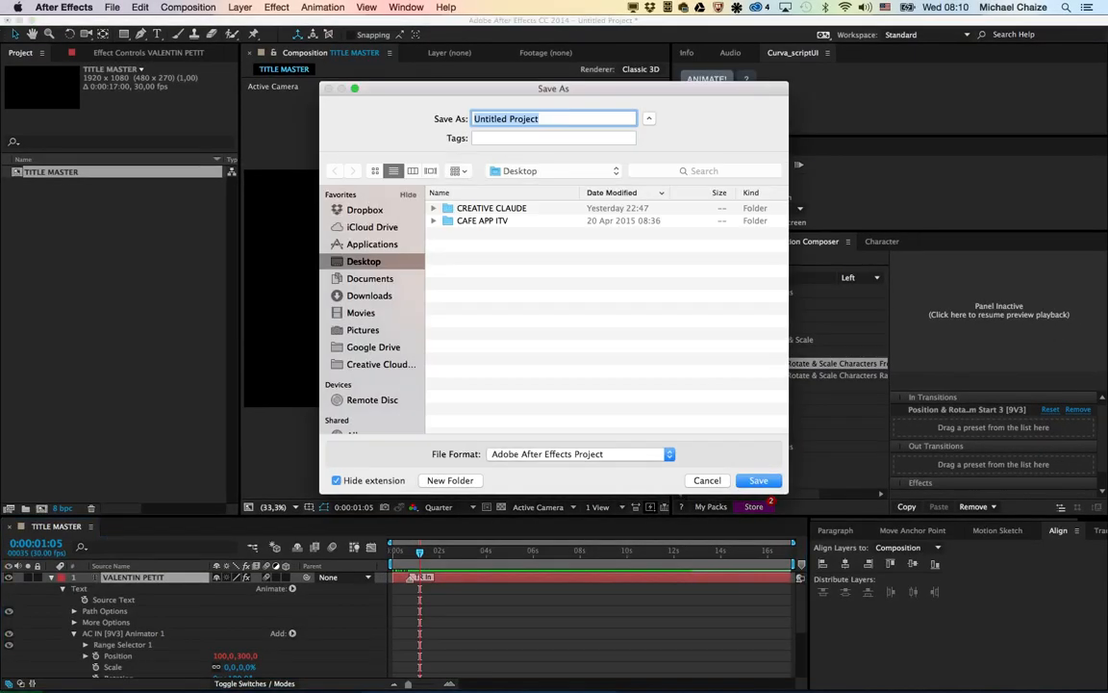
{"action": "type", "text": "TITLEVAL"}
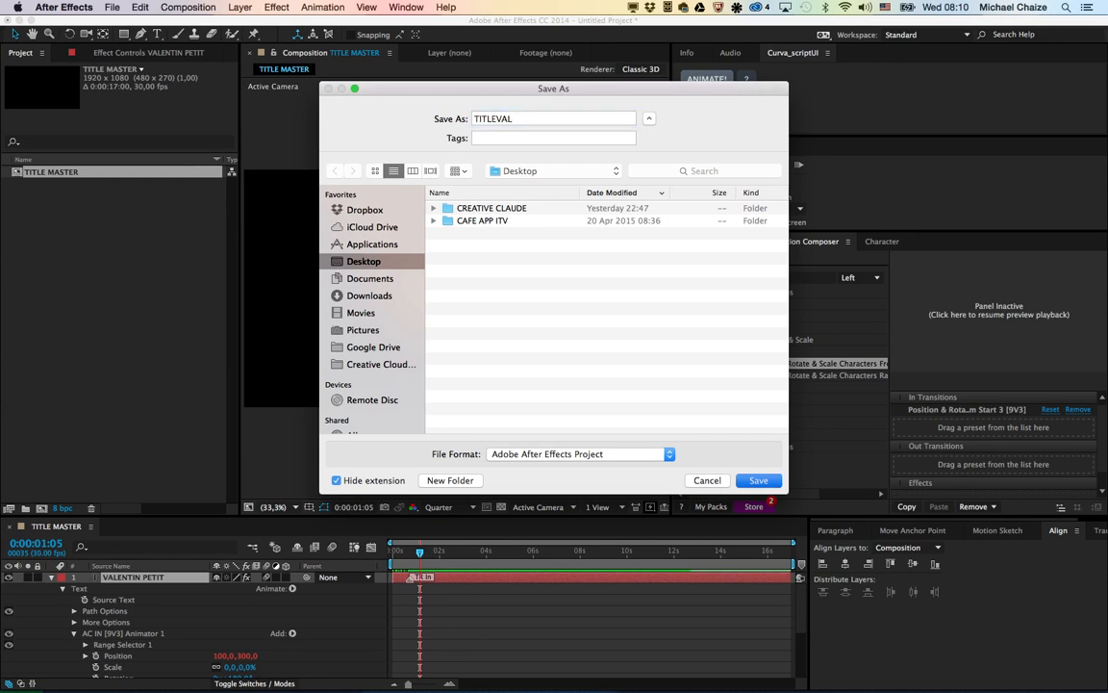
{"action": "key", "text": "Return"}
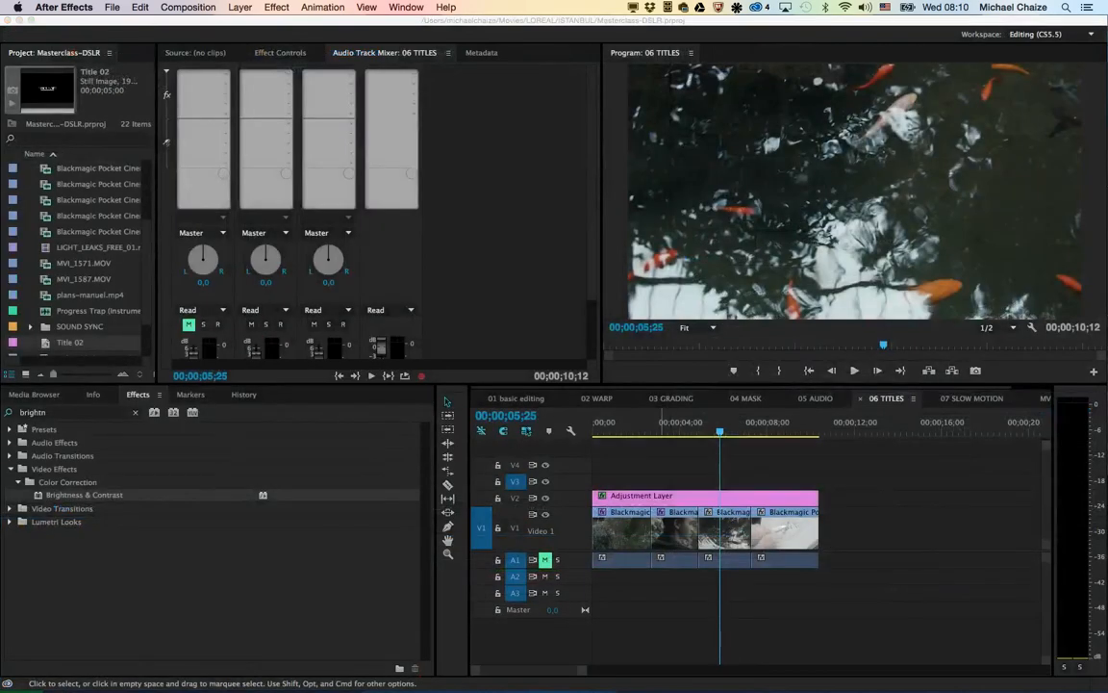
Step: Switch to Finder and show the Desktop folder containing TITLEVAL.aep in a new window over Premiere Pro
{"action": "key", "text": "super+Tab"}
{"action": "key", "text": "super+Tab"}
{"action": "key", "text": "super+Tab"}
{"action": "key", "text": "super+Tab"}
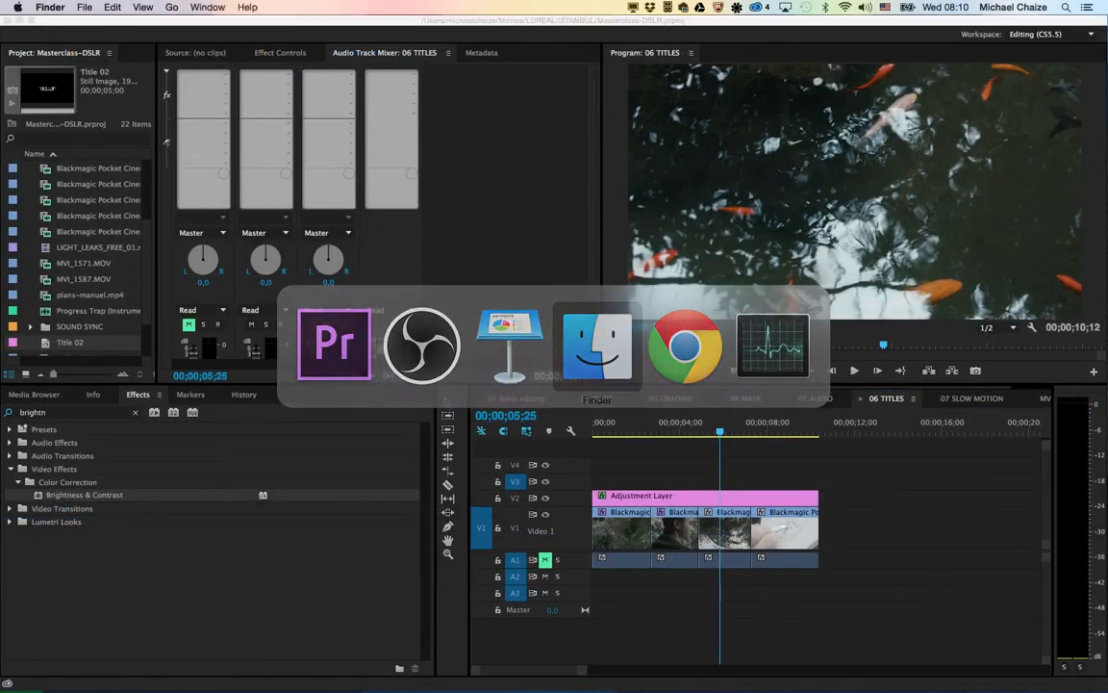
{"action": "key", "text": "super+n"}
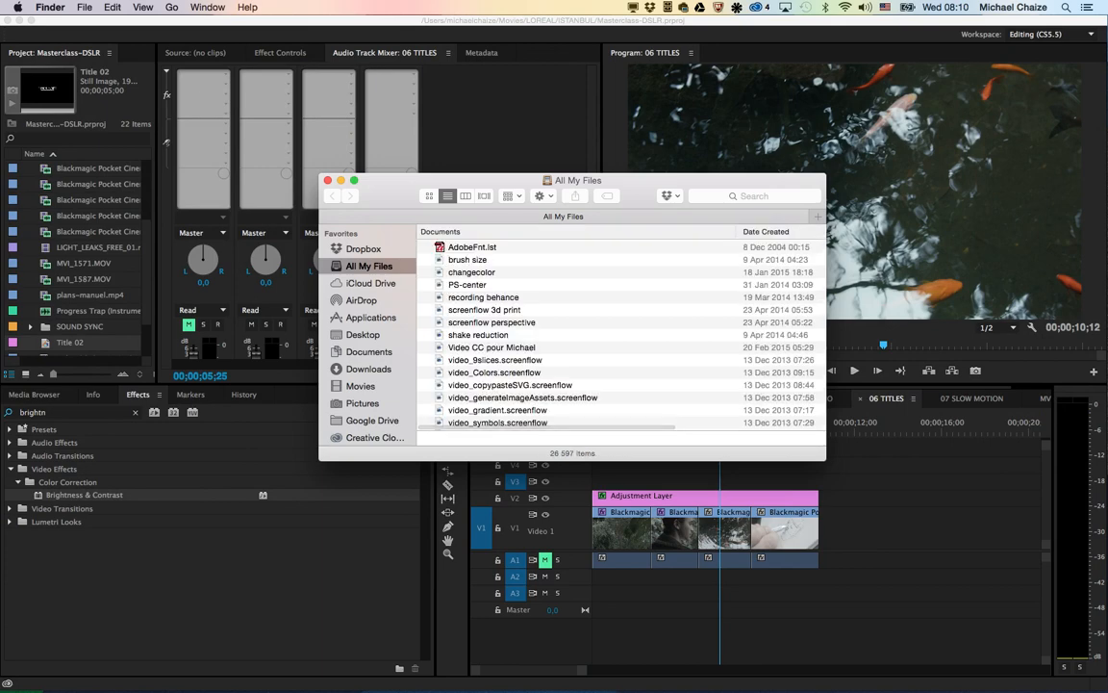
{"action": "key", "text": "super+shift+d"}
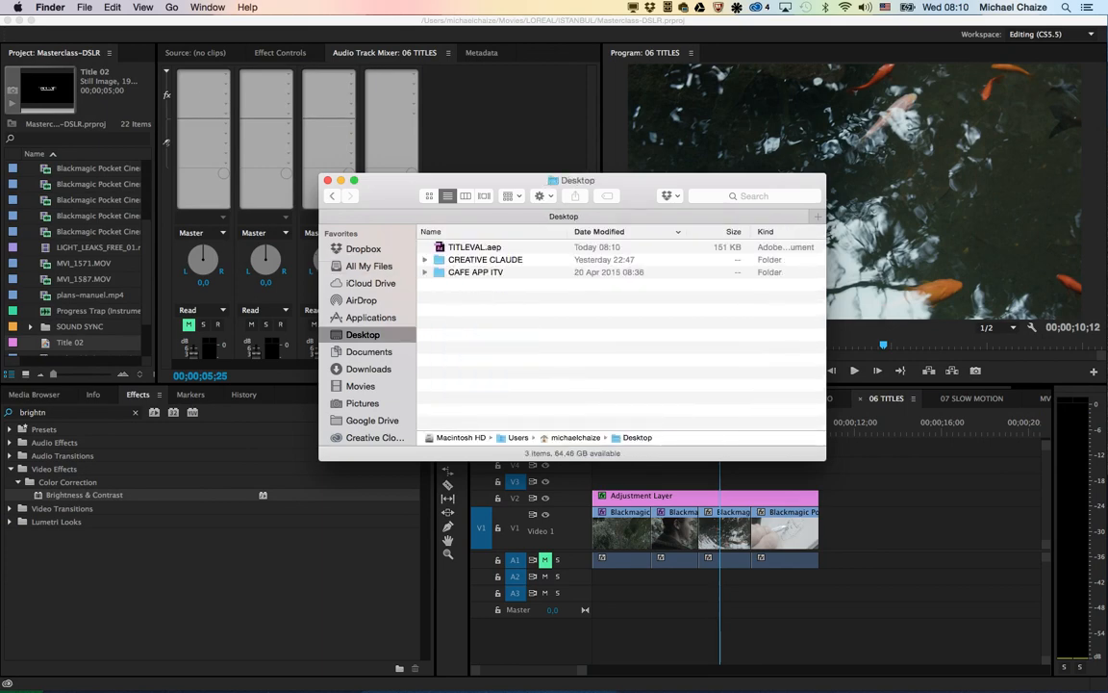
Step: Import the TITLE MASTER composition from TITLEVAL.aep into the Premiere Pro project and place it on V4 at about 00;00;00;20
{"action": "left_click_drag", "start_coordinate": [474, 247], "coordinate": [101, 277]}
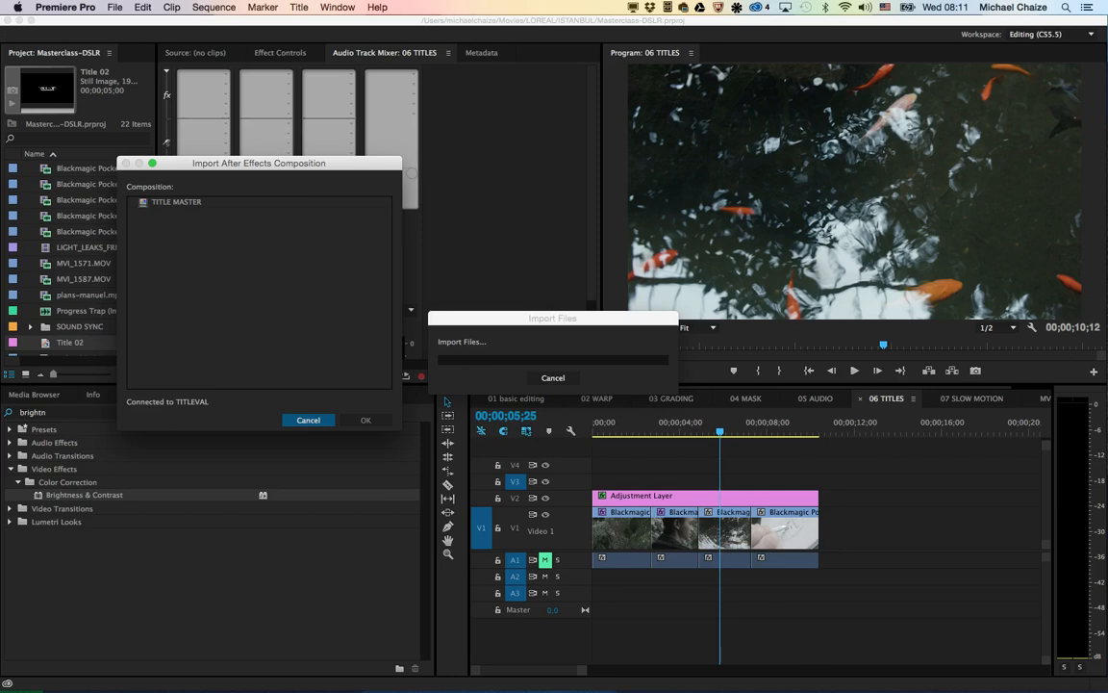
{"action": "left_click", "coordinate": [176, 202]}
{"action": "left_click", "coordinate": [366, 420]}
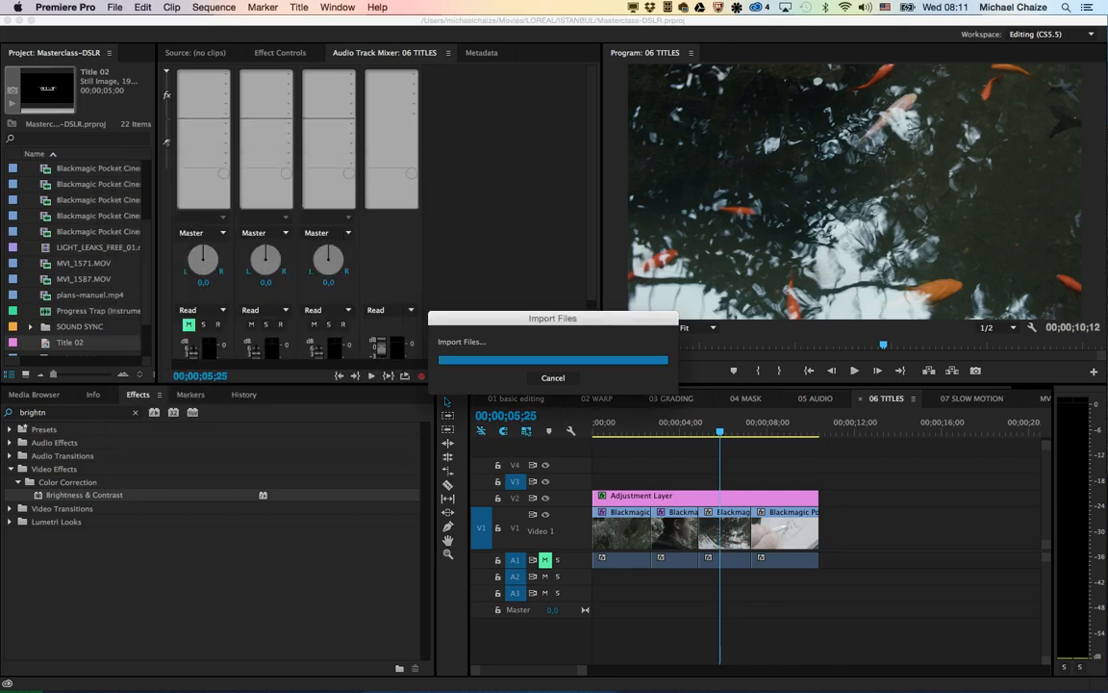
{"action": "left_click_drag", "start_coordinate": [96, 343], "coordinate": [610, 465]}
Step: Preview the title animation and trim the TITLE MASTER clip on V4 to end at about 00;00;01;23
{"action": "key", "text": "Home"}
{"action": "key", "text": "space"}
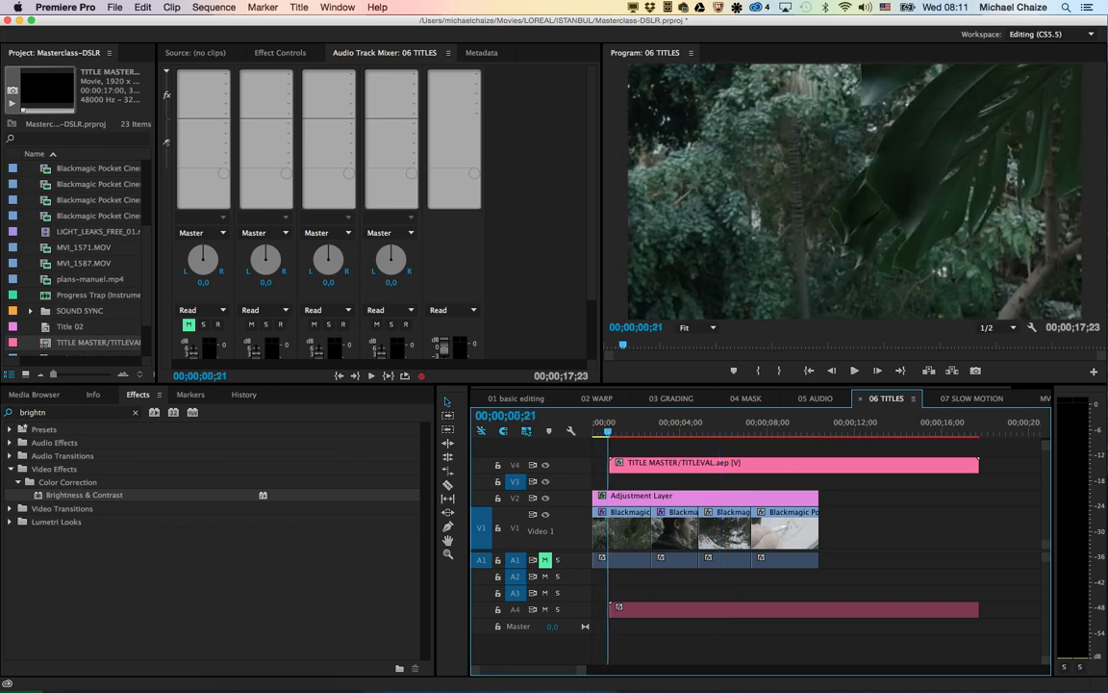
{"action": "mouse_move", "coordinate": [631, 431]}
{"action": "left_mouse_down"}
{"action": "mouse_move", "coordinate": [611, 431]}
{"action": "mouse_move", "coordinate": [631, 431]}
{"action": "left_mouse_up"}
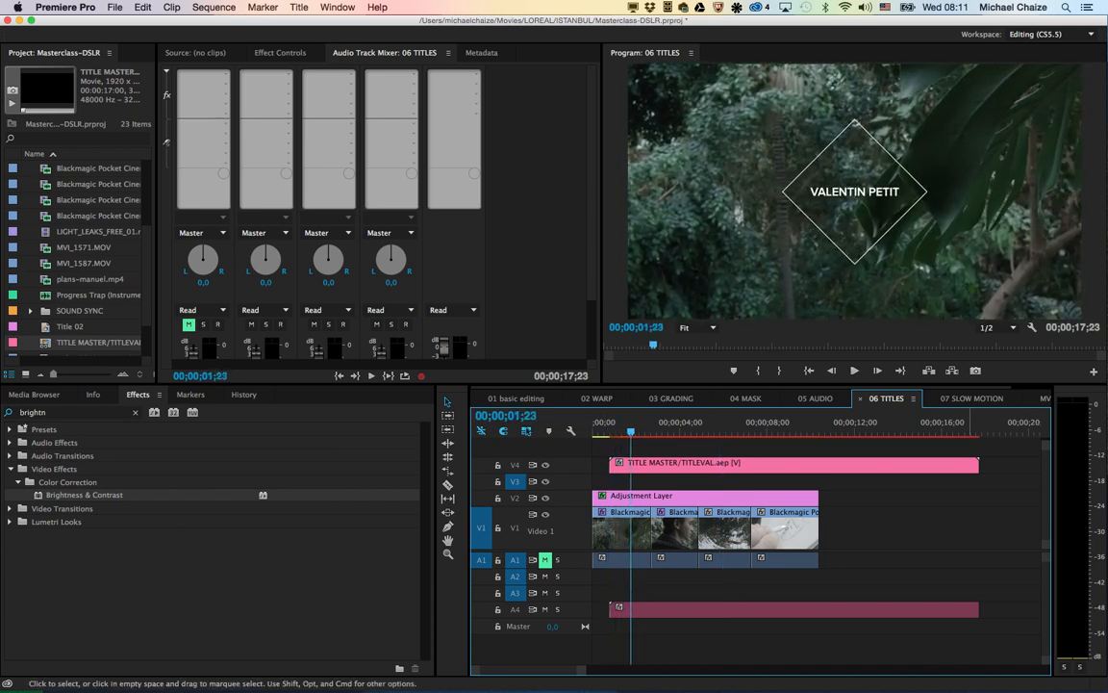
{"action": "left_click_drag", "start_coordinate": [977, 464], "coordinate": [631, 465]}
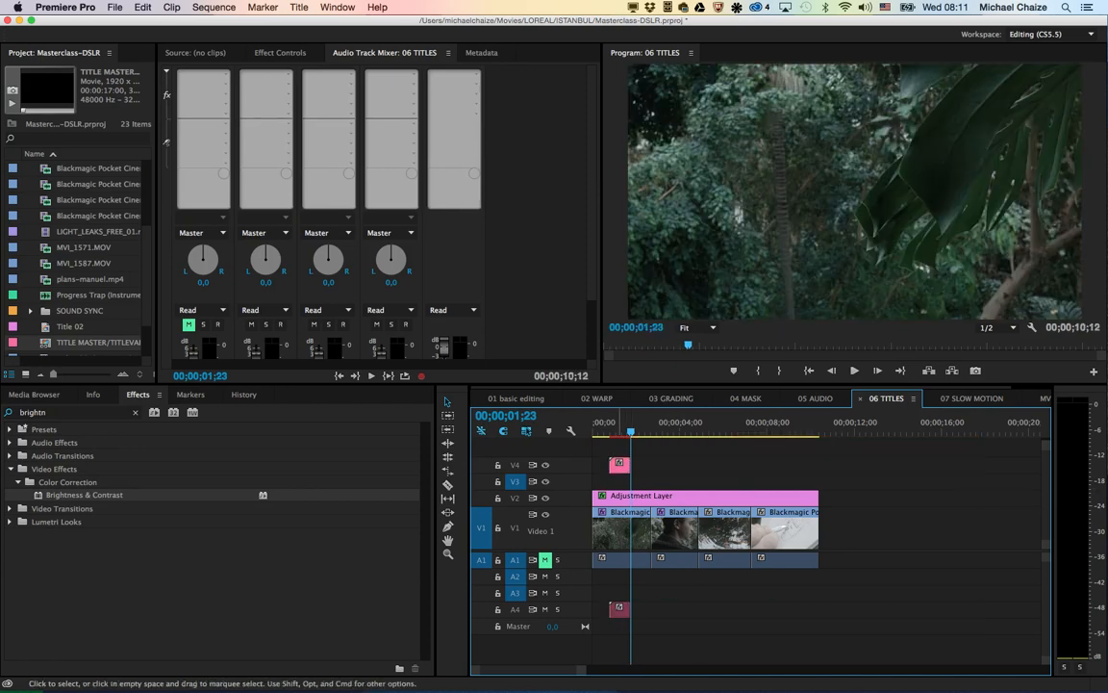
Step: Open the V4 title clip's master After Effects Editable Text and replace the displayed name with another person's full name
{"action": "left_click", "coordinate": [620, 466]}
{"action": "left_click", "coordinate": [621, 431]}
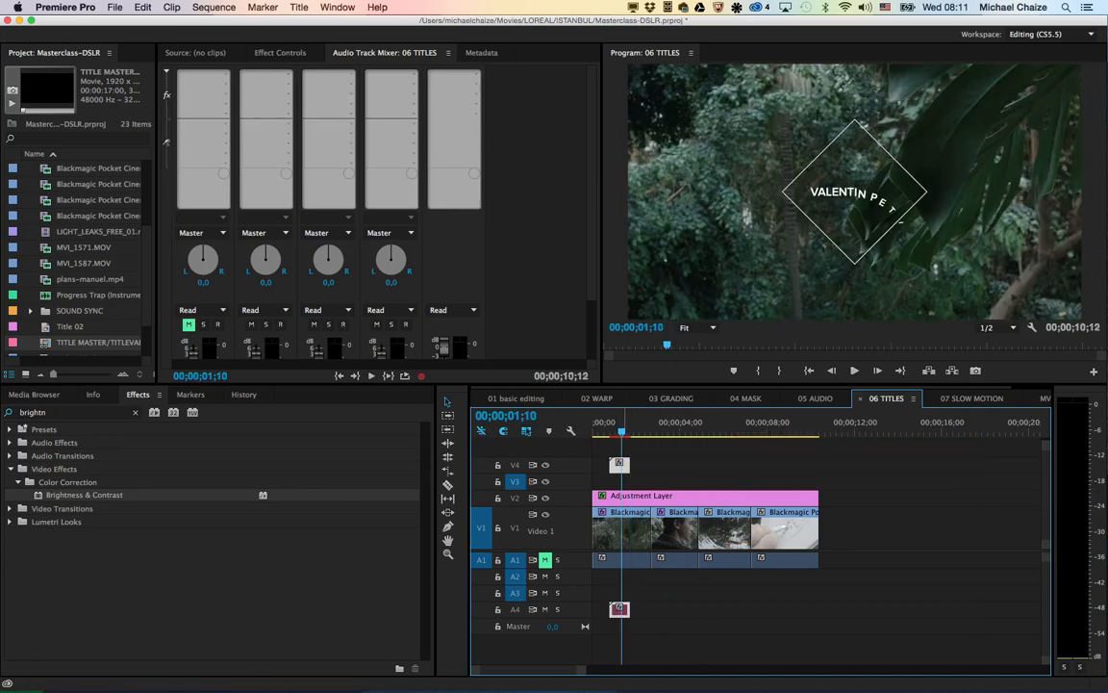
{"action": "left_click_drag", "start_coordinate": [621, 431], "coordinate": [627, 431]}
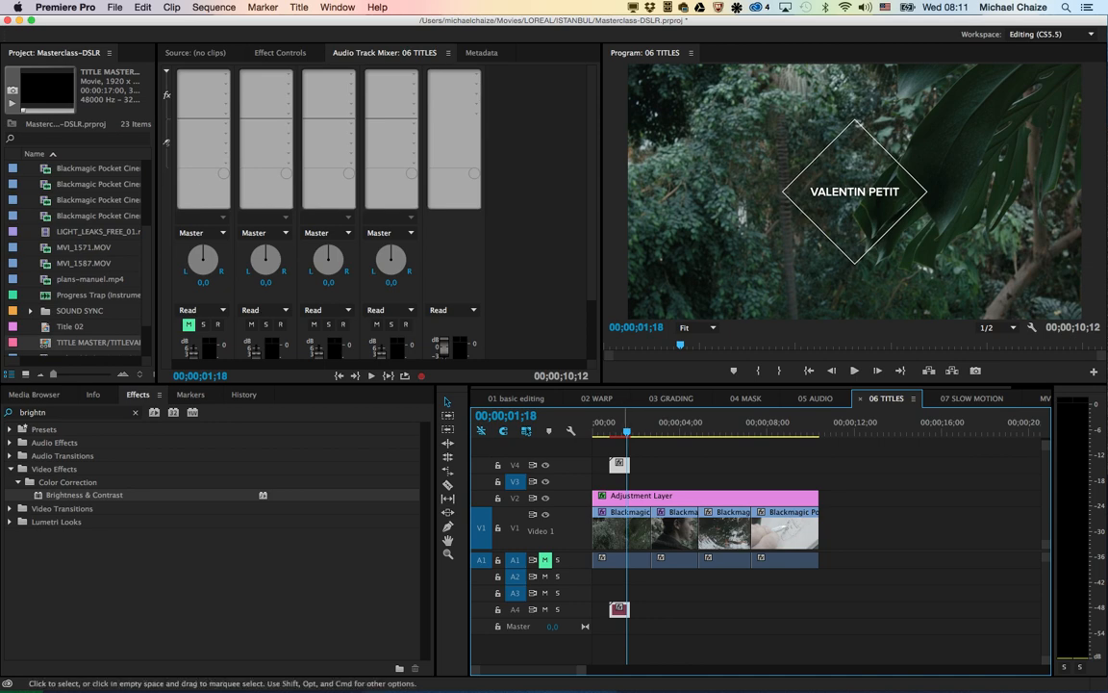
{"action": "key", "text": "f"}
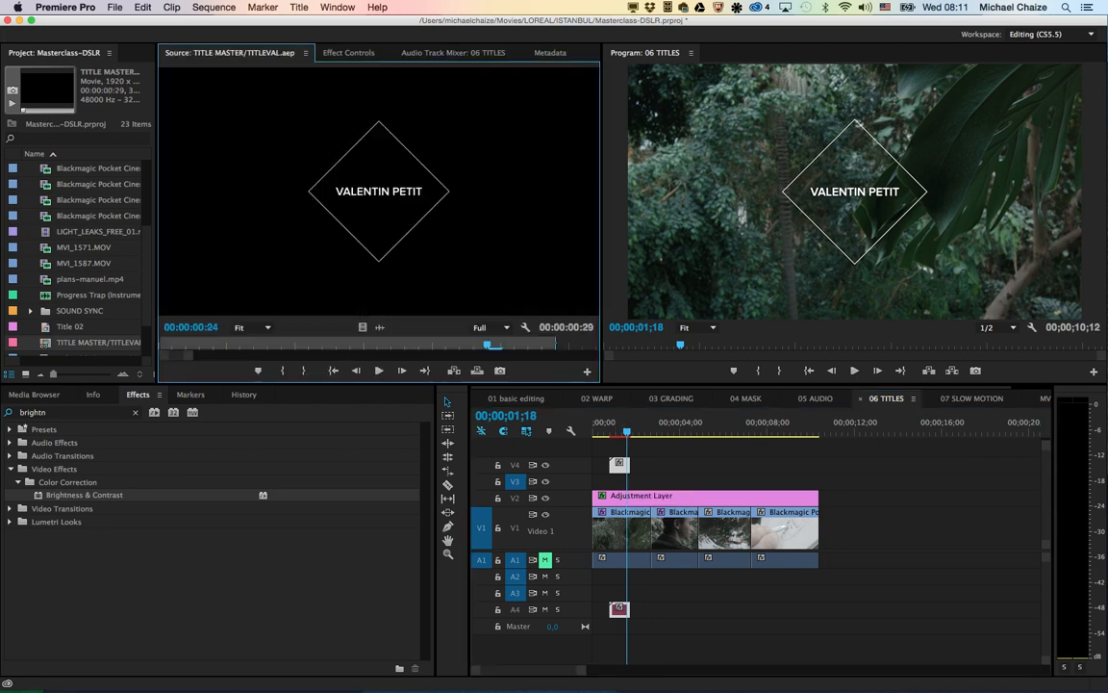
{"action": "key", "text": "shift+5"}
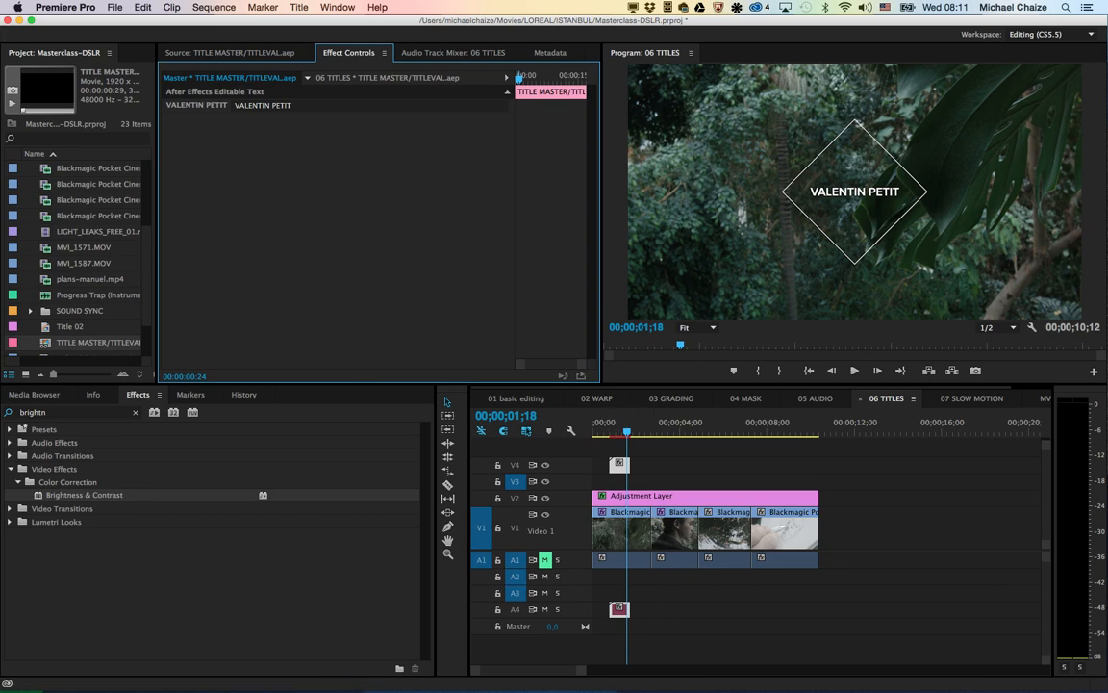
{"action": "left_click", "coordinate": [292, 106]}
{"action": "key", "text": "super+a"}
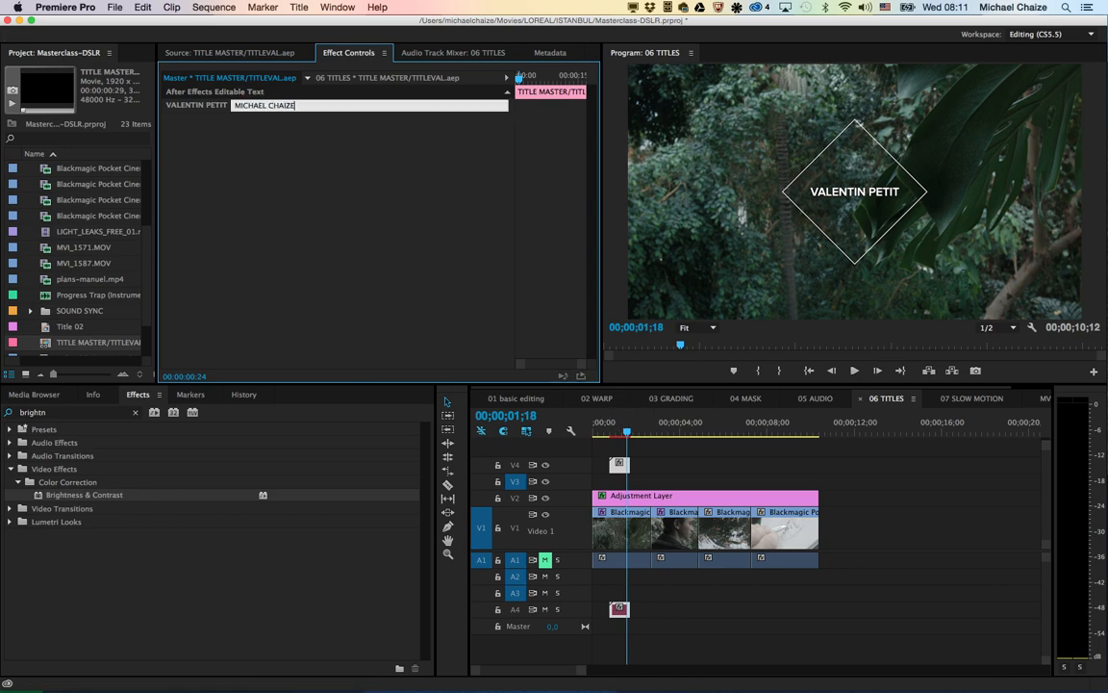
{"action": "key", "text": "Return"}
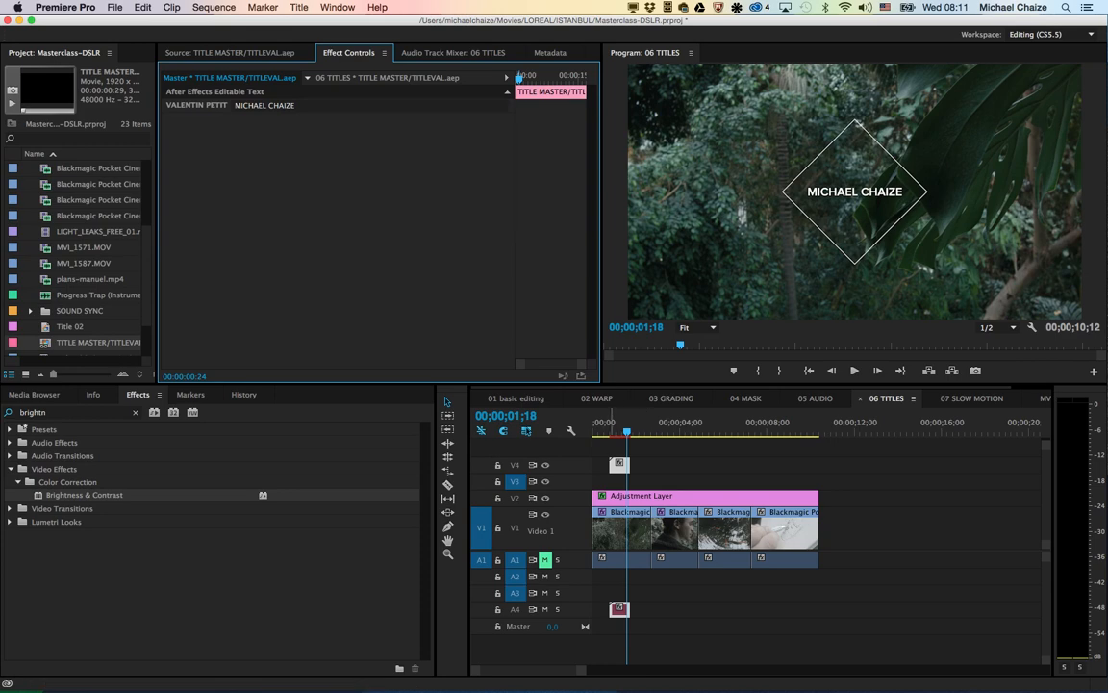
Step: Play the V4 title from its beginning to check the animation with the replaced name
{"action": "left_click", "coordinate": [608, 424]}
{"action": "key", "text": "space"}
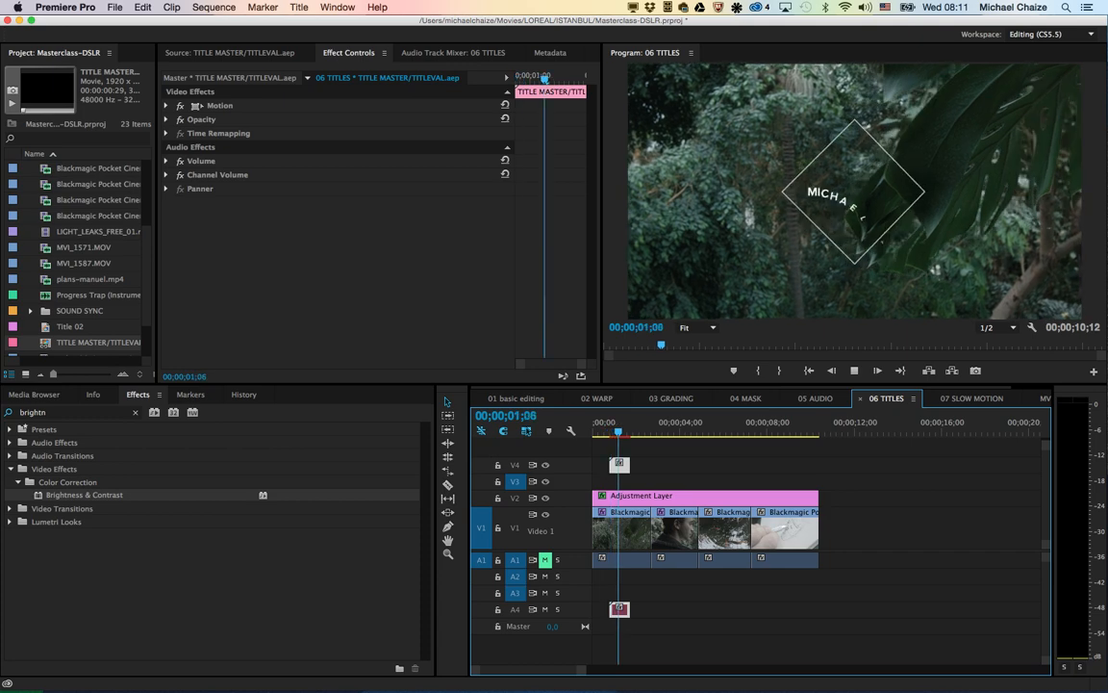
{"action": "key", "text": "space"}
{"action": "left_click", "coordinate": [608, 423]}
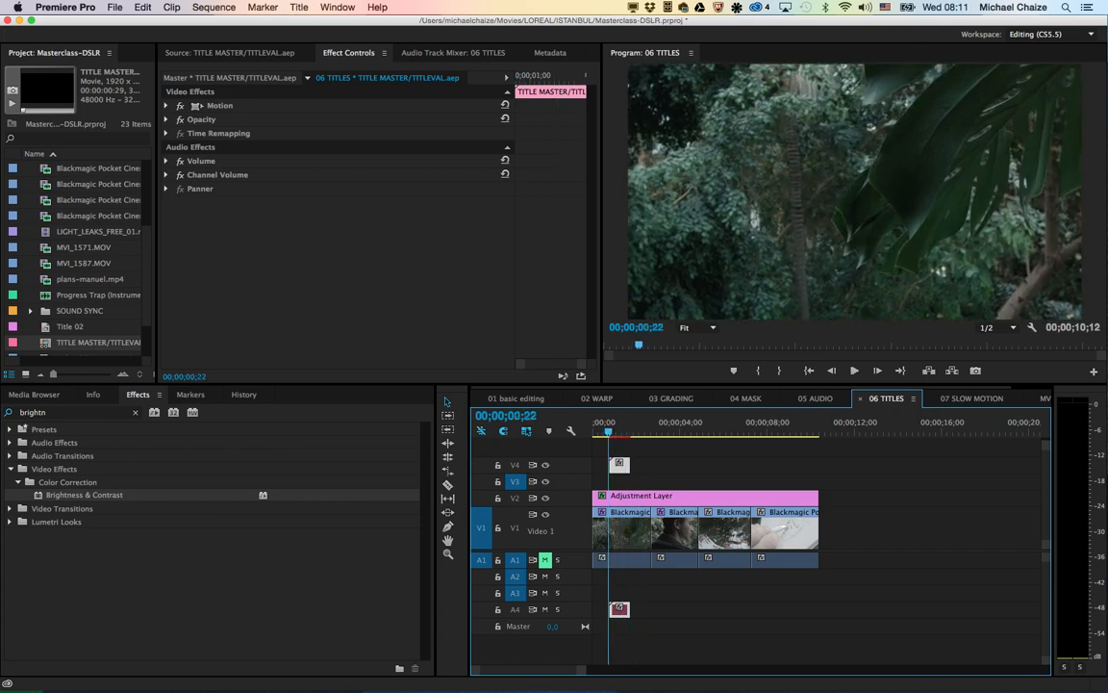
{"action": "key", "text": "space"}
{"action": "key", "text": "space"}
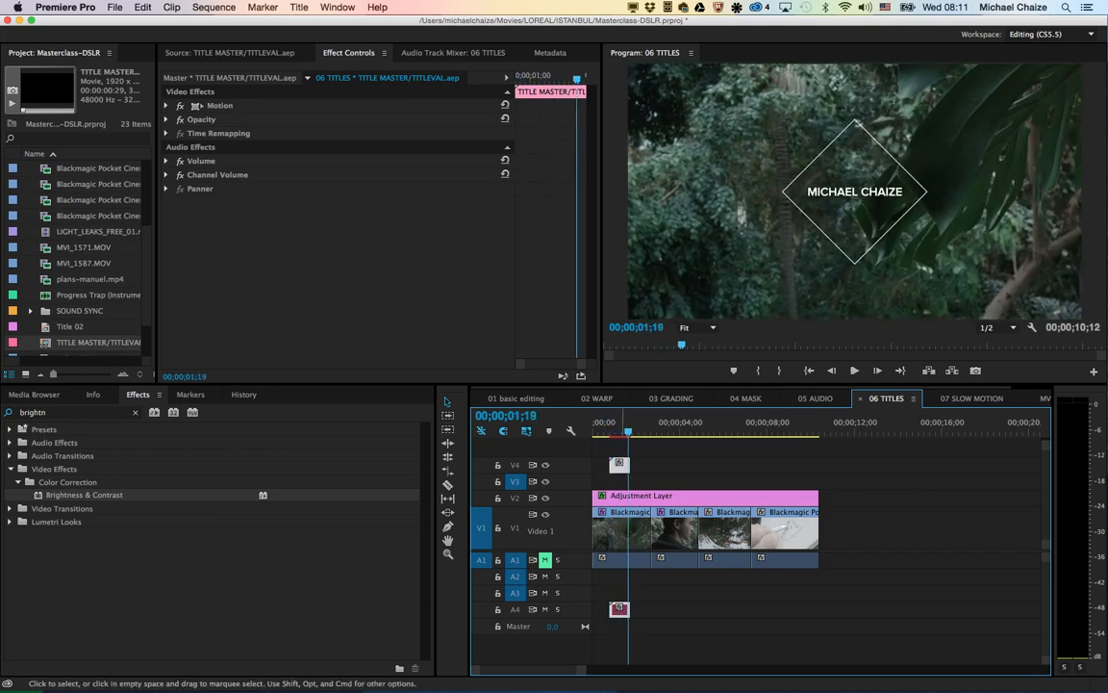
Step: Lock tracks V1 and V2 and duplicate the title clip onto V3 over the second shot, at about 00;00;04;00
{"action": "left_click_drag", "start_coordinate": [622, 467], "coordinate": [685, 529]}
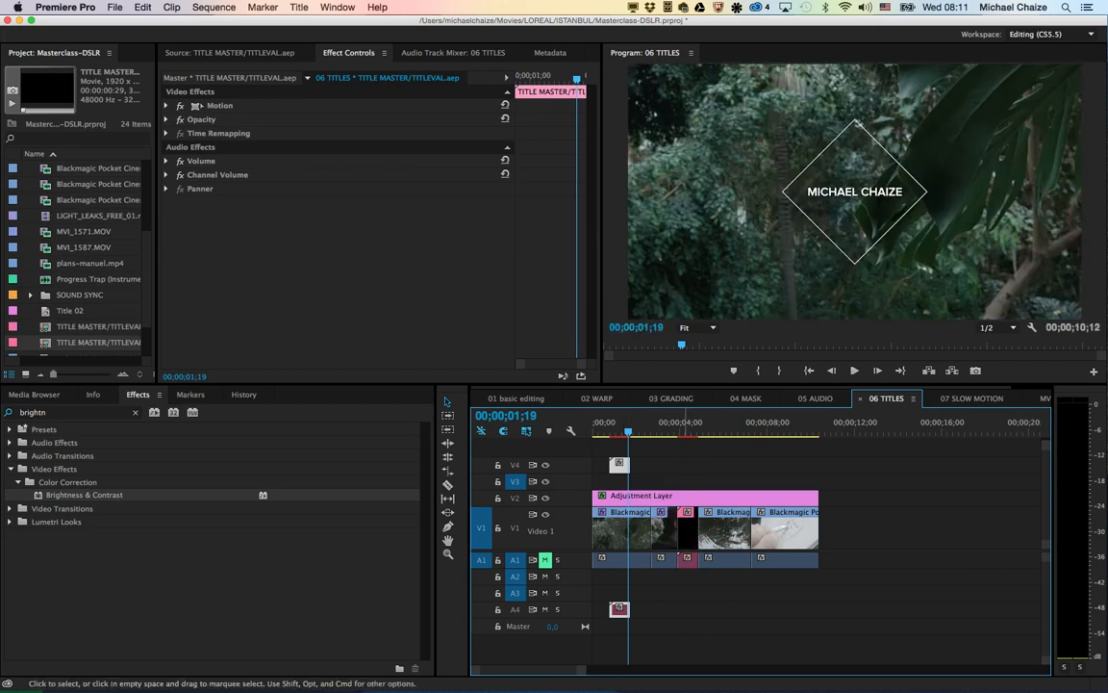
{"action": "key", "text": "super+z"}
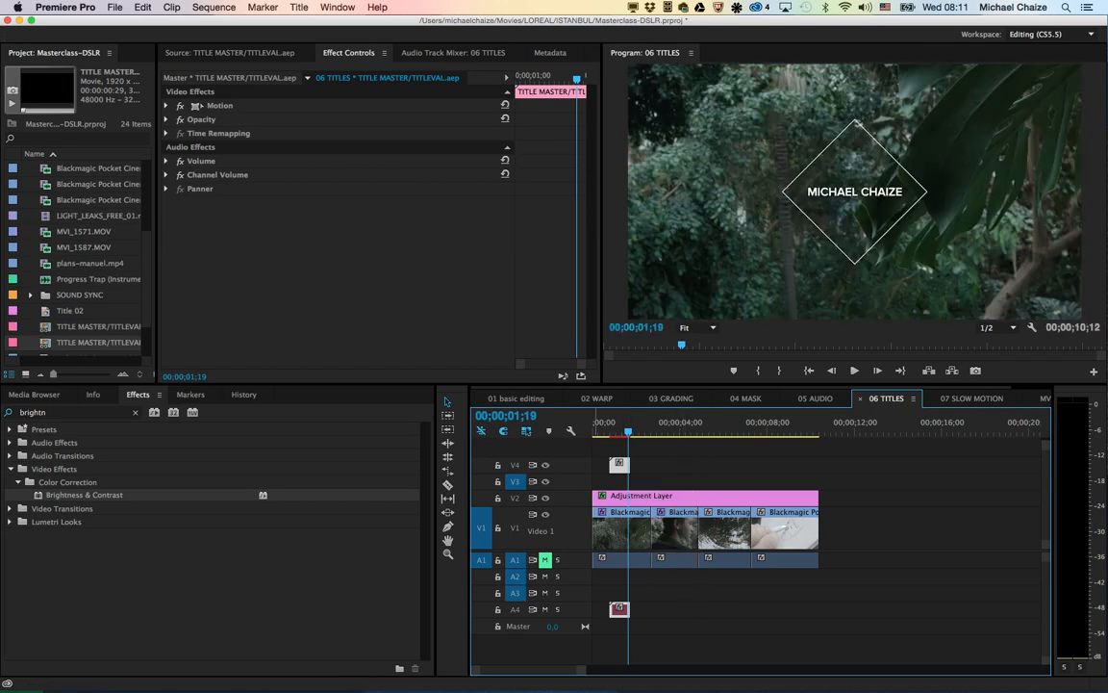
{"action": "left_click", "coordinate": [497, 528]}
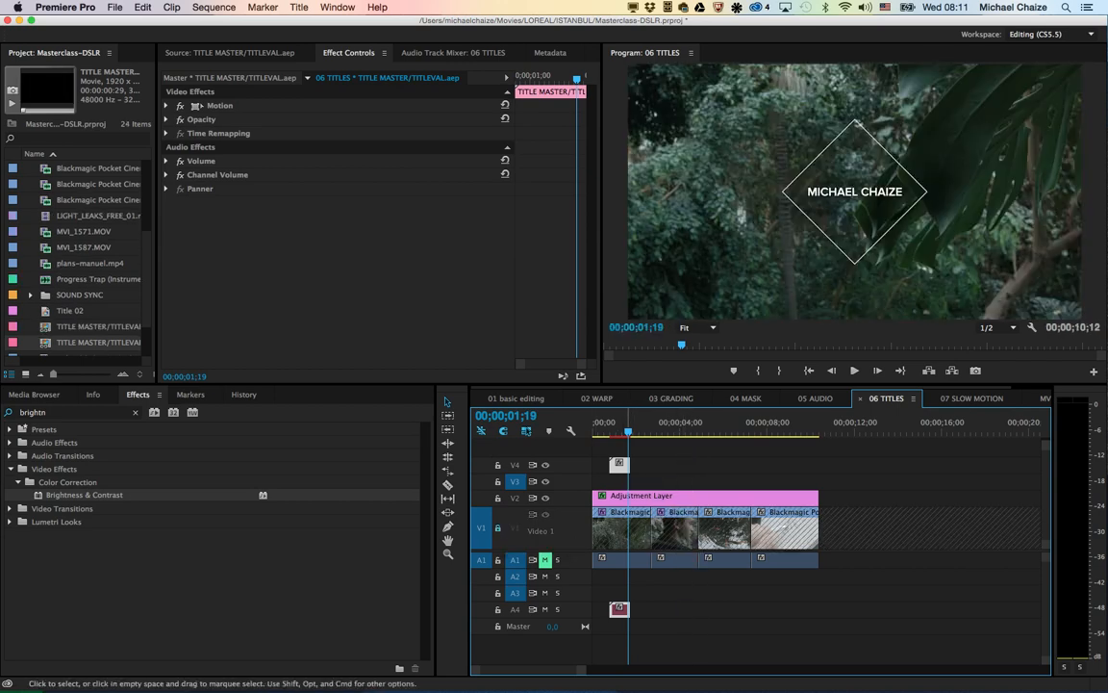
{"action": "left_click_drag", "start_coordinate": [618, 464], "coordinate": [686, 468]}
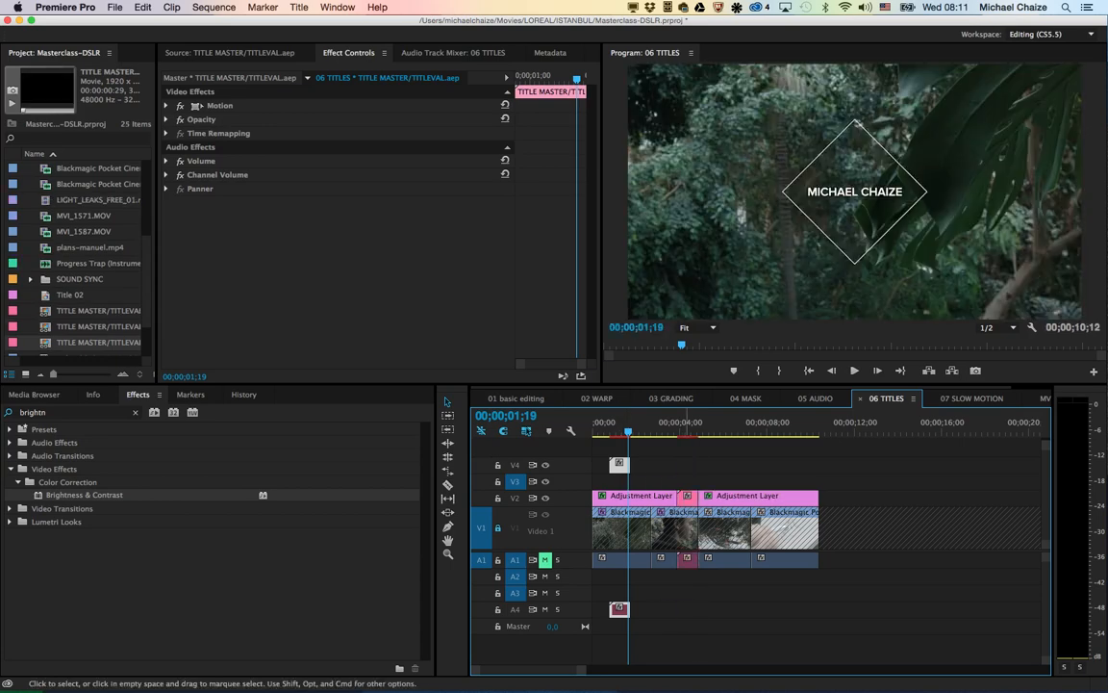
{"action": "left_click", "coordinate": [497, 498]}
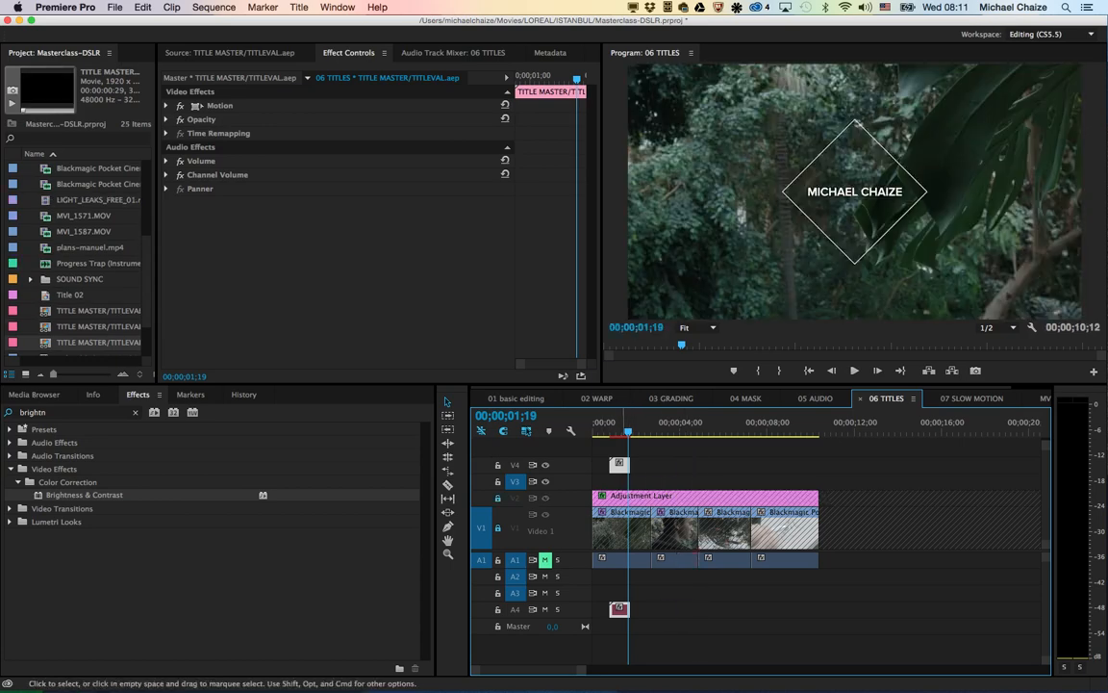
{"action": "left_click_drag", "start_coordinate": [618, 466], "coordinate": [688, 467]}
Step: Open the V3 title copy's master After Effects Editable Text and replace its name with a different person's name
{"action": "left_click", "coordinate": [685, 424]}
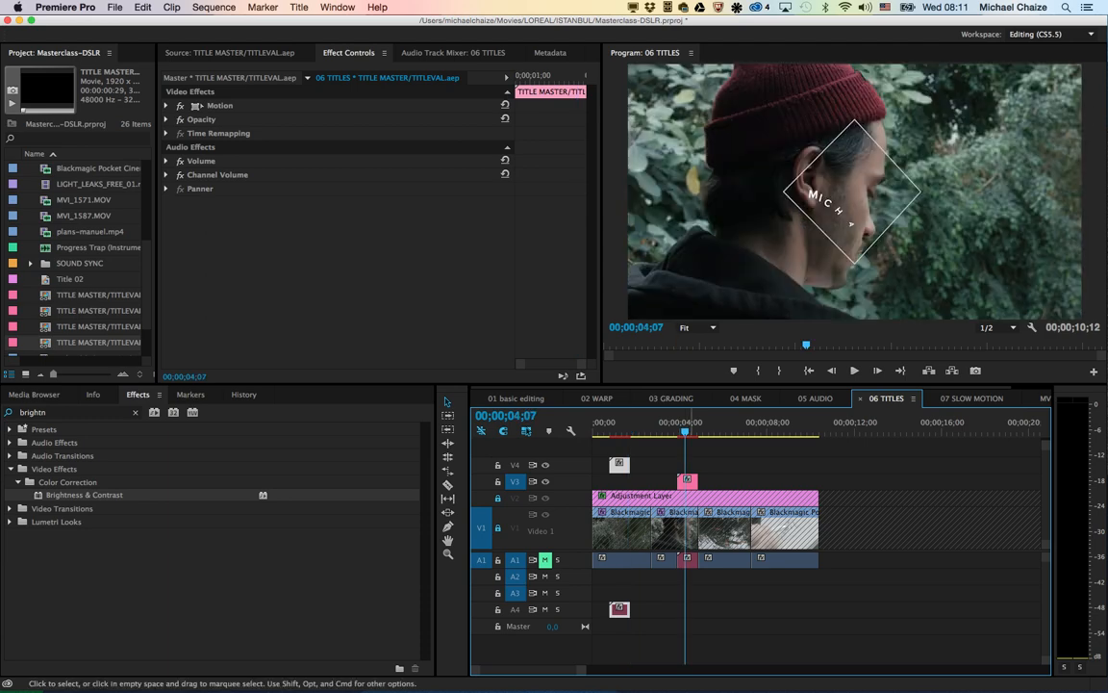
{"action": "left_click", "coordinate": [690, 481]}
{"action": "double_click", "coordinate": [687, 480]}
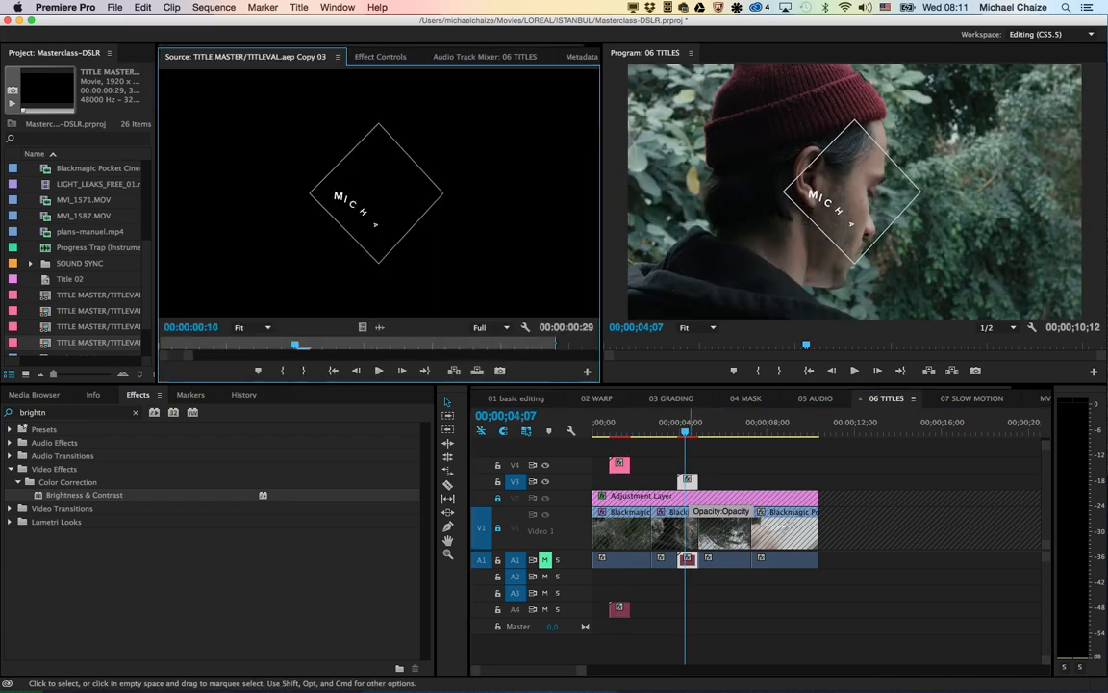
{"action": "left_click", "coordinate": [381, 57]}
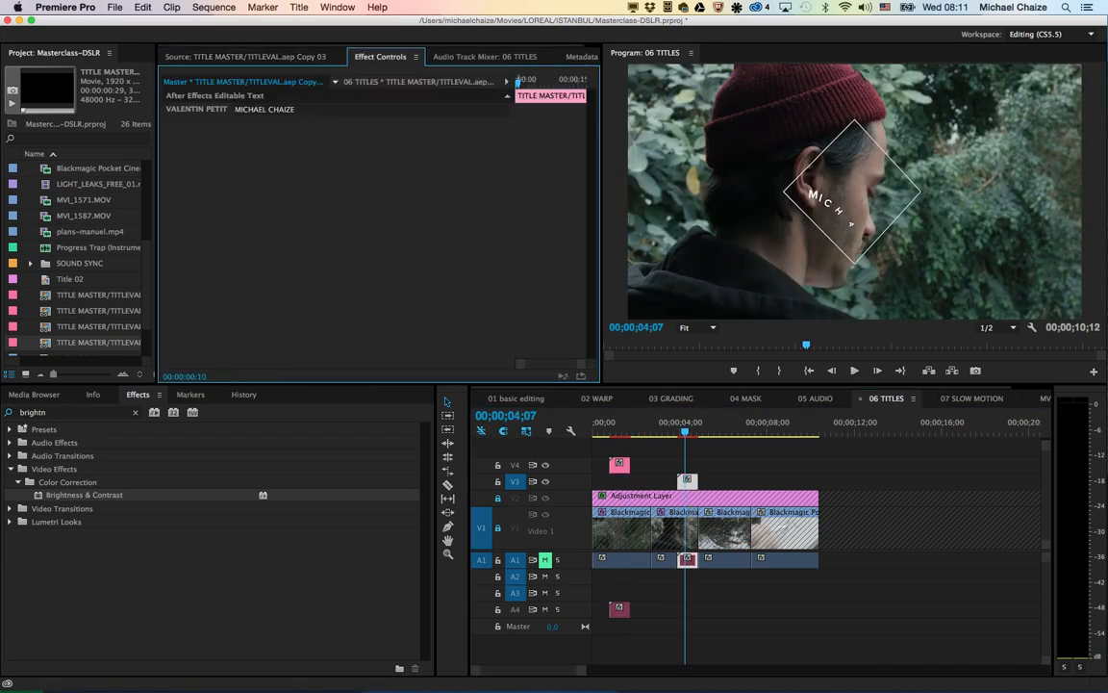
{"action": "left_click", "coordinate": [265, 109]}
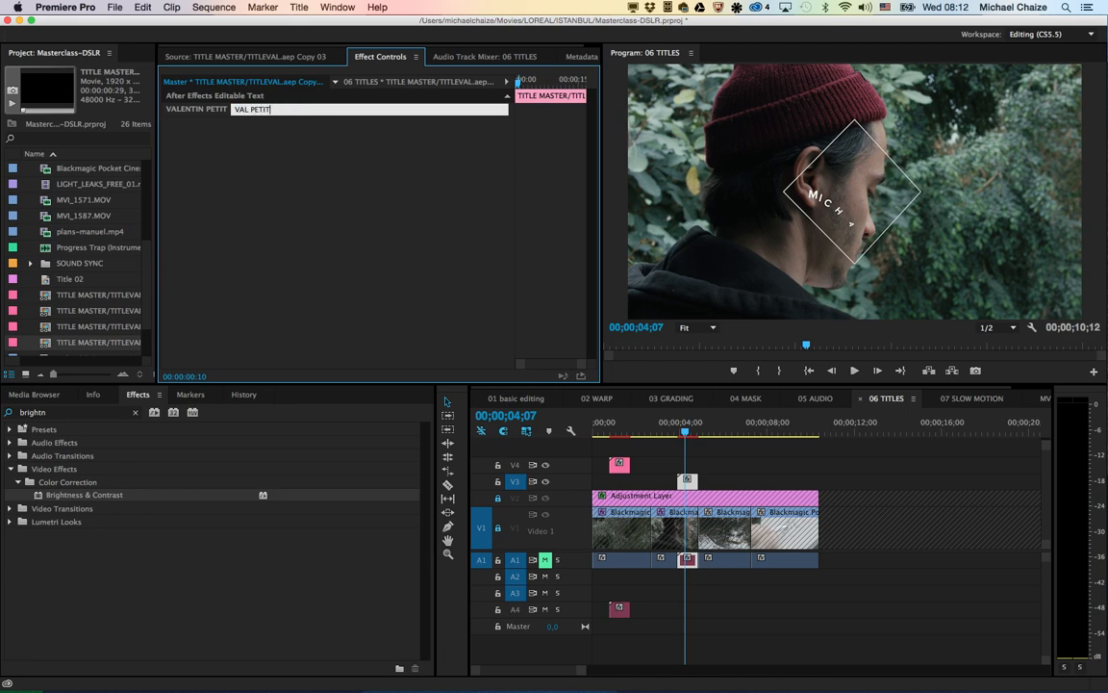
{"action": "left_click", "coordinate": [741, 466]}
Step: Play the V3 title copy and the V4 title to compare their independently edited names
{"action": "key", "text": "Left"}
{"action": "key", "text": "Left"}
{"action": "key", "text": "Left"}
{"action": "key", "text": "Left"}
{"action": "key", "text": "Left"}
{"action": "key", "text": "Left"}
{"action": "key", "text": "Left"}
{"action": "key", "text": "Left"}
{"action": "key", "text": "Left"}
{"action": "key", "text": "Left"}
{"action": "key", "text": "Left"}
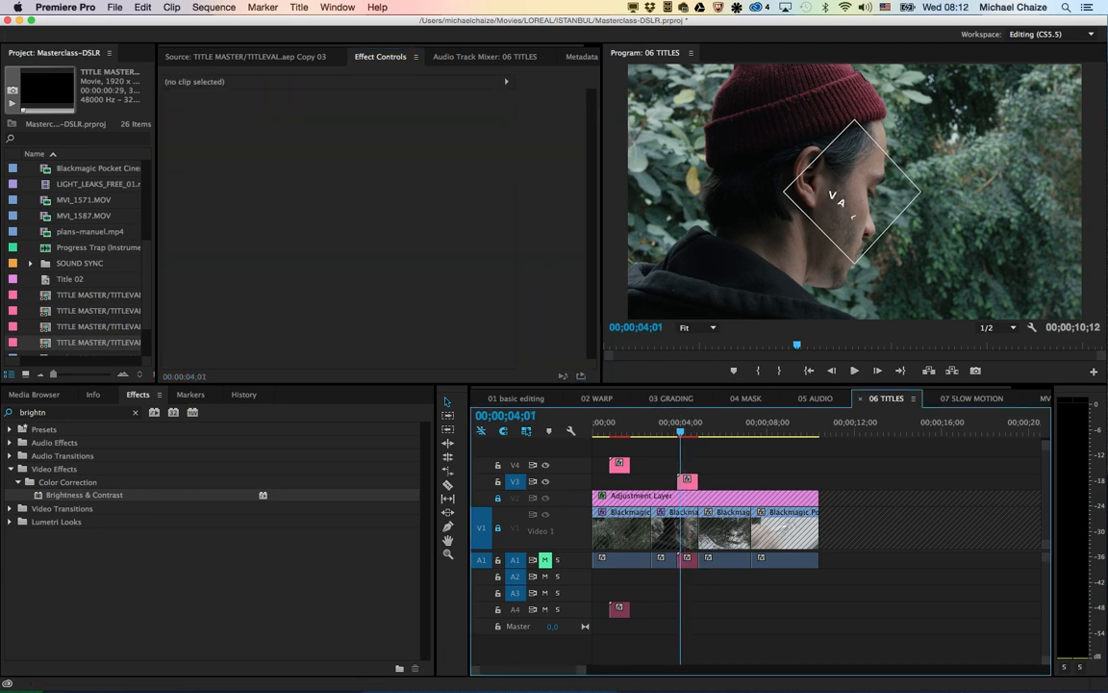
{"action": "key", "text": "space"}
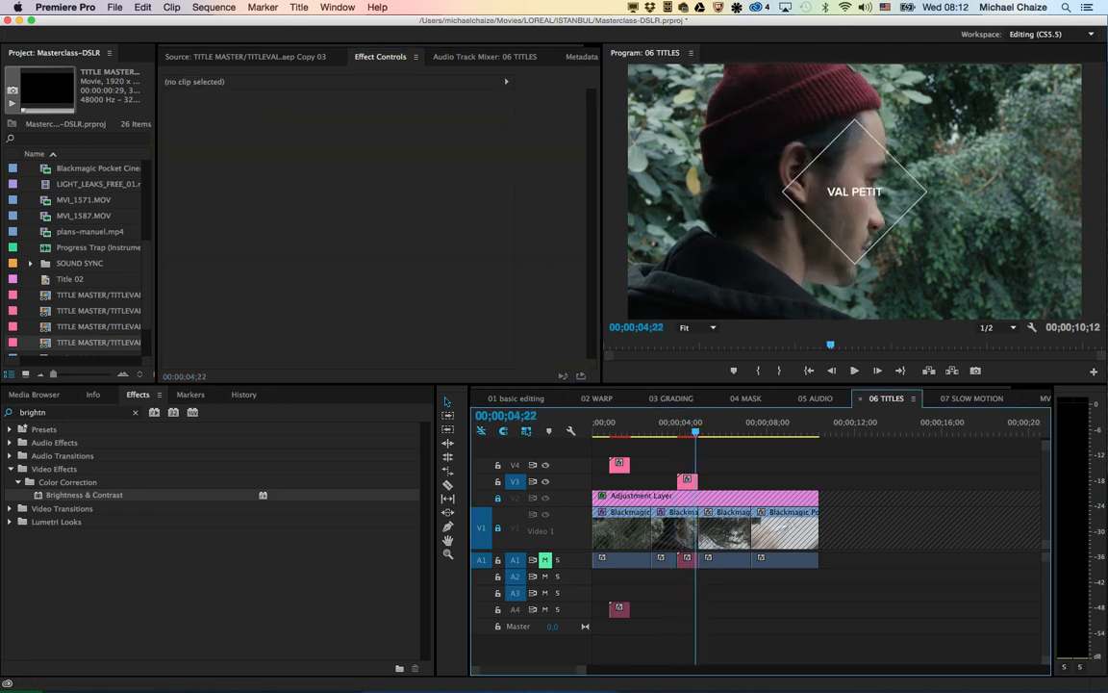
{"action": "key", "text": "Home"}
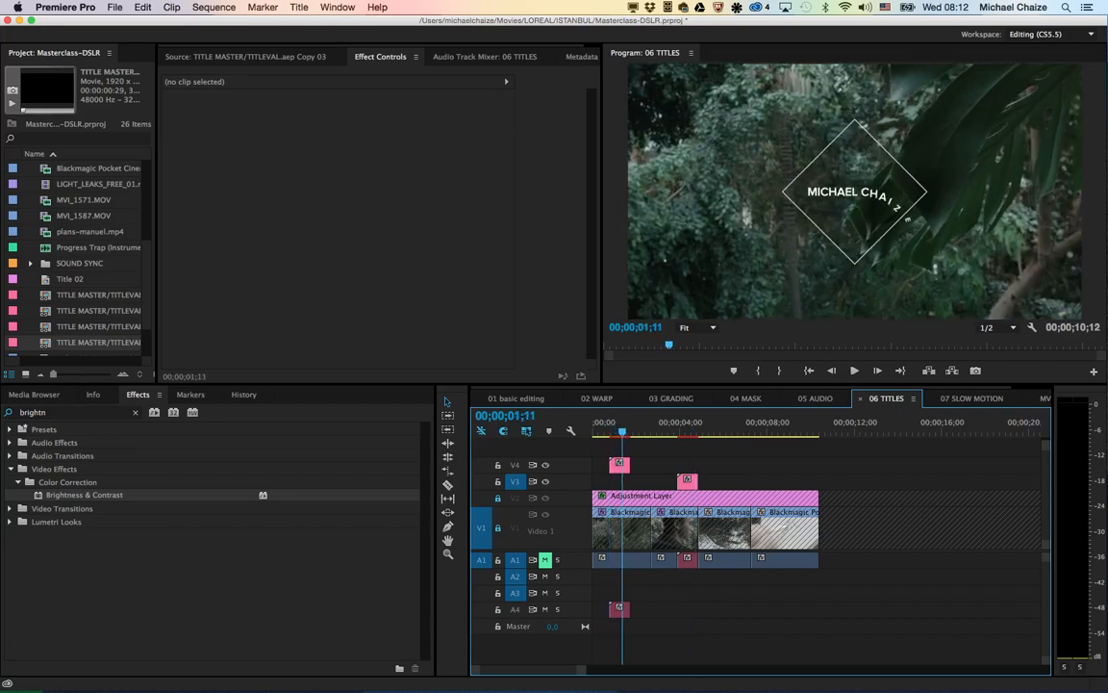
{"action": "left_click", "coordinate": [677, 424]}
{"action": "key", "text": "space"}
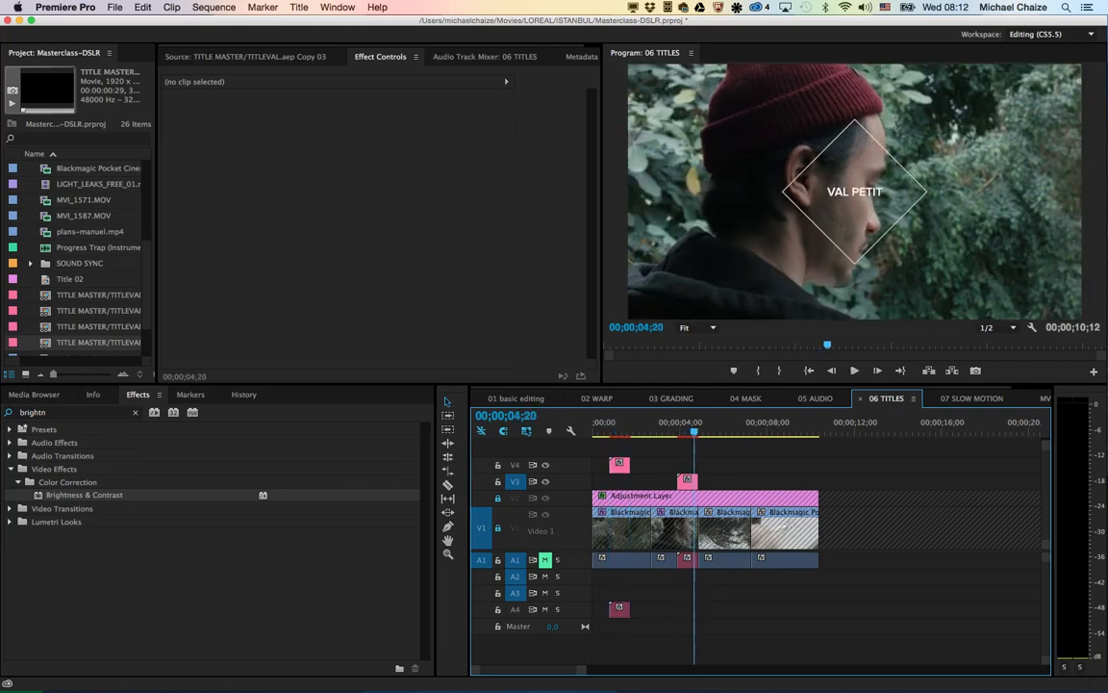
{"action": "key", "text": "space"}
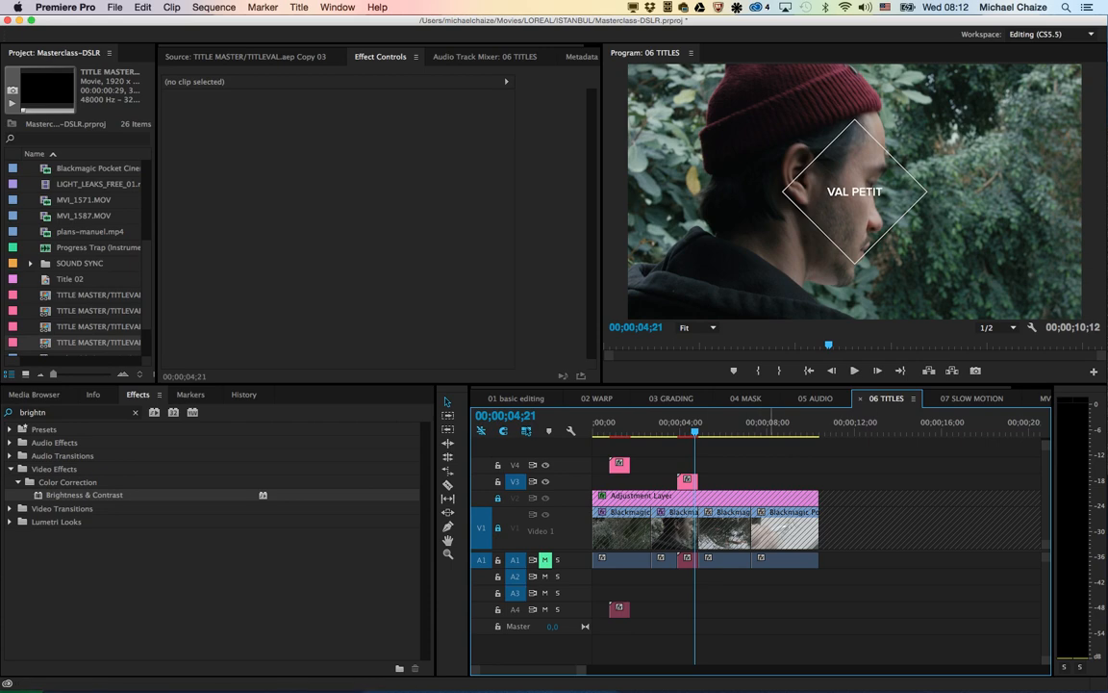
Step: Open the 07 SLOW MOTION sequence, play its first shot and move the two trailing V1 clips about 11 seconds further along
{"action": "left_click", "coordinate": [972, 399]}
{"action": "left_click", "coordinate": [608, 423]}
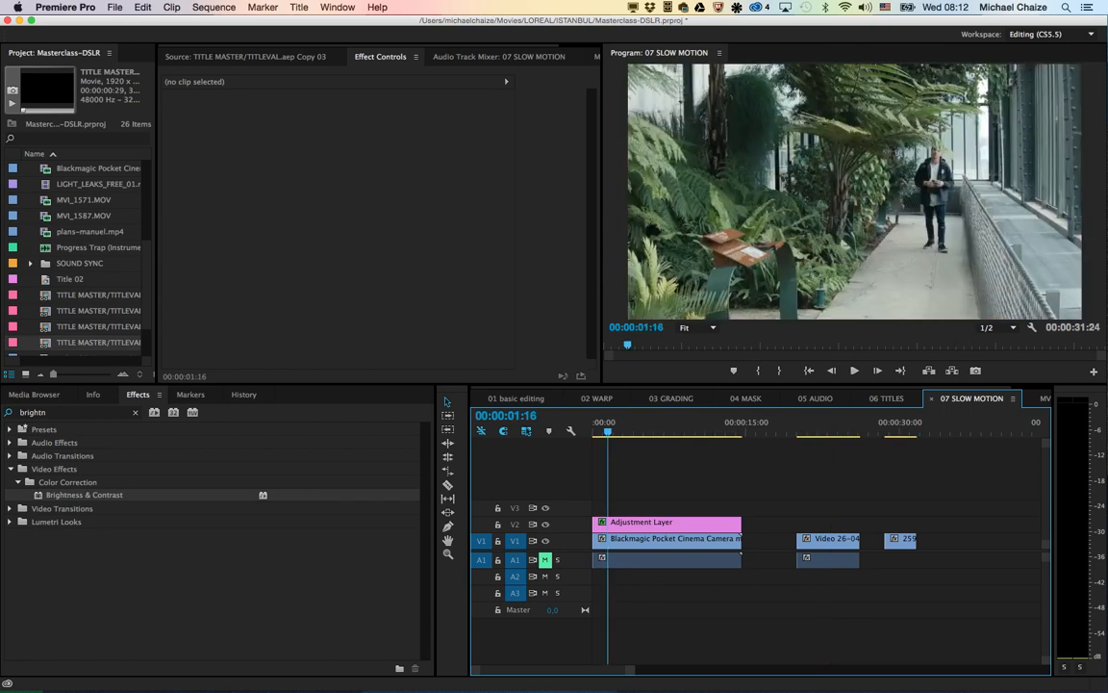
{"action": "key", "text": "space"}
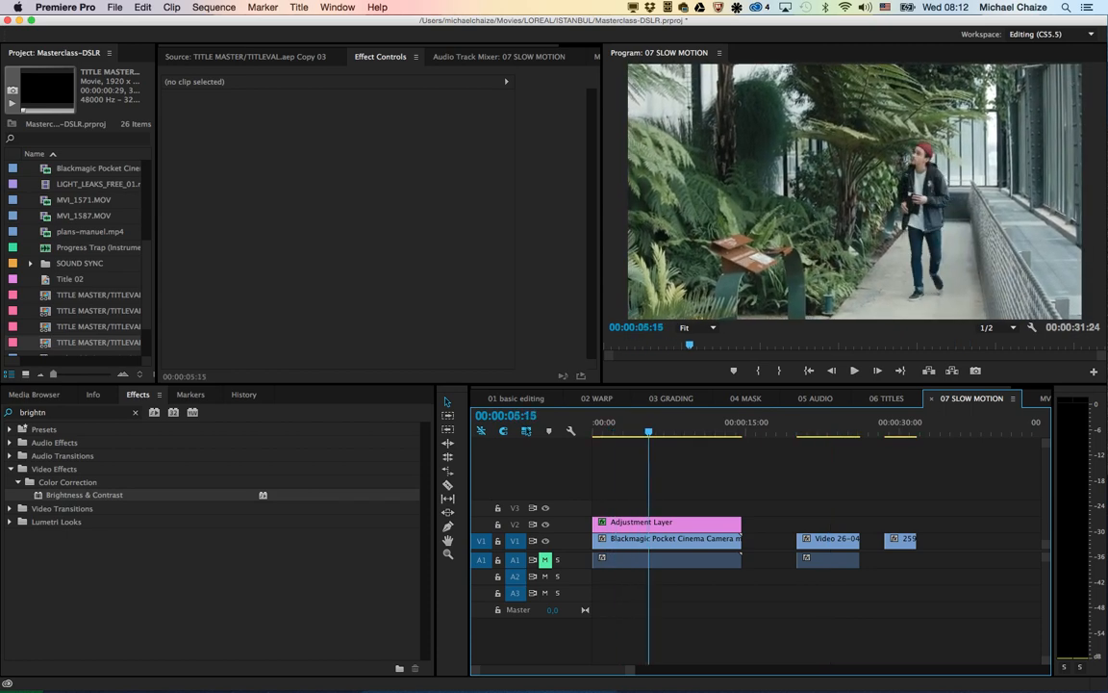
{"action": "key", "text": "space"}
{"action": "left_click_drag", "start_coordinate": [767, 512], "coordinate": [919, 558]}
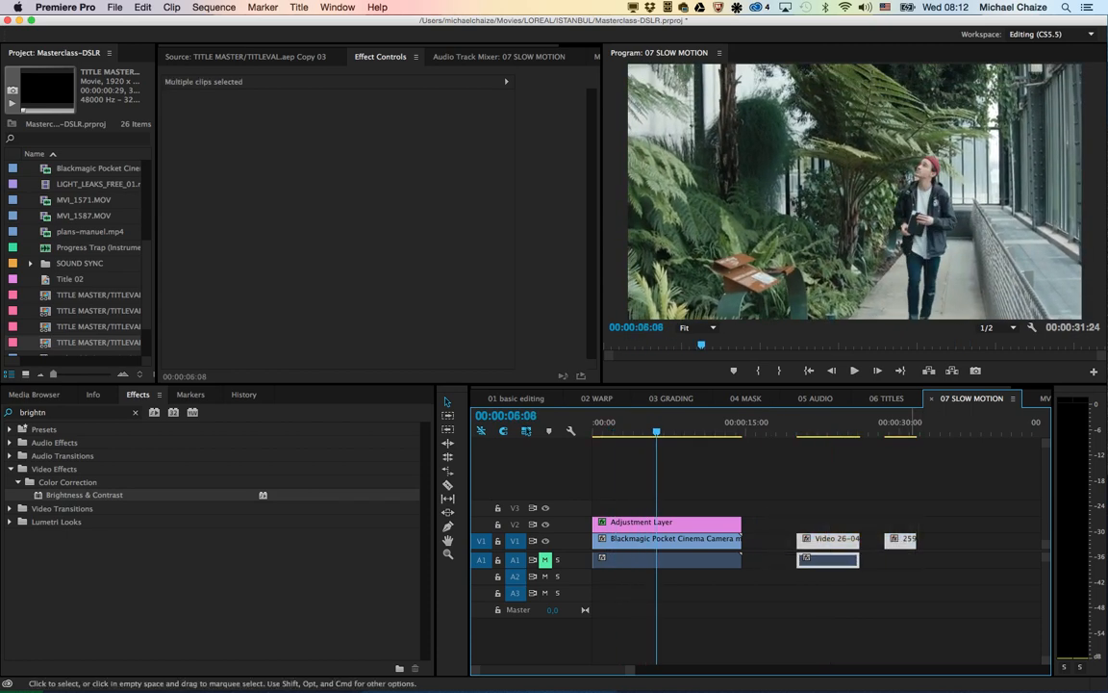
{"action": "left_click_drag", "start_coordinate": [837, 541], "coordinate": [946, 542]}
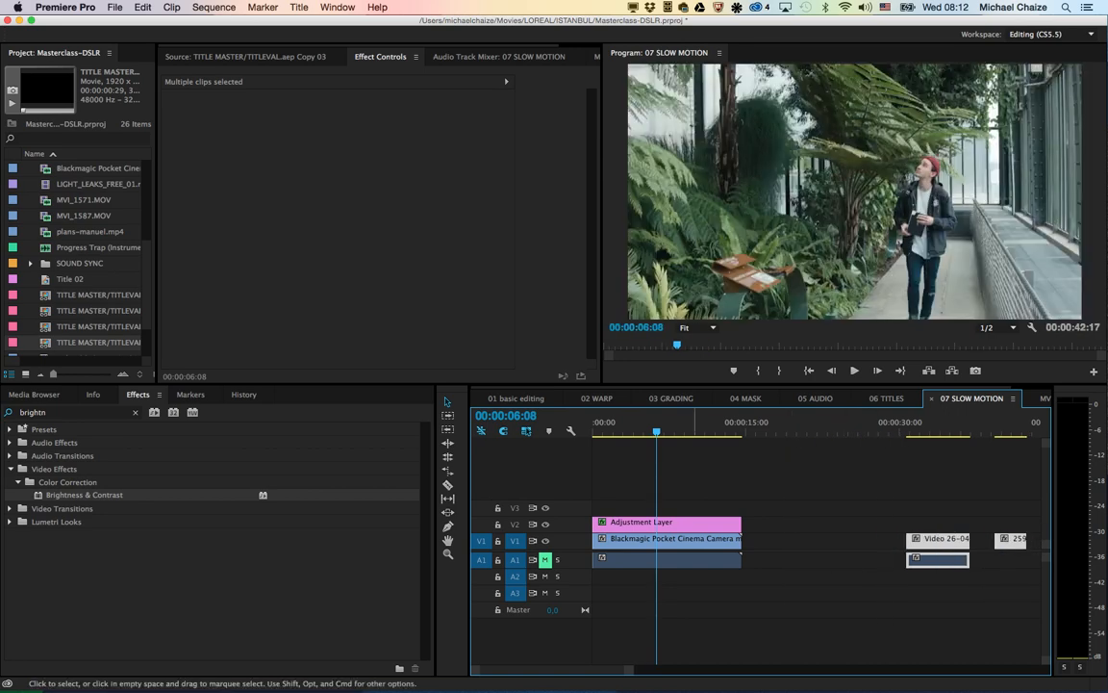
Step: Slow the first V1 clip, the greenhouse walking shot, to 50% speed
{"action": "left_click", "coordinate": [694, 542]}
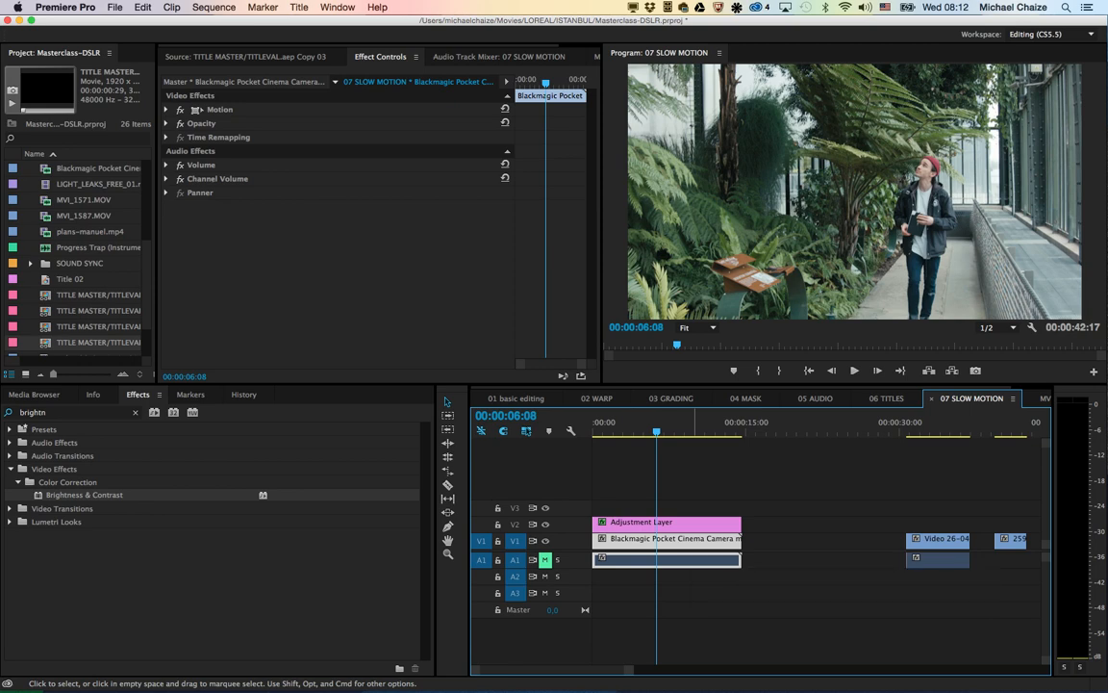
{"action": "right_click", "coordinate": [694, 539]}
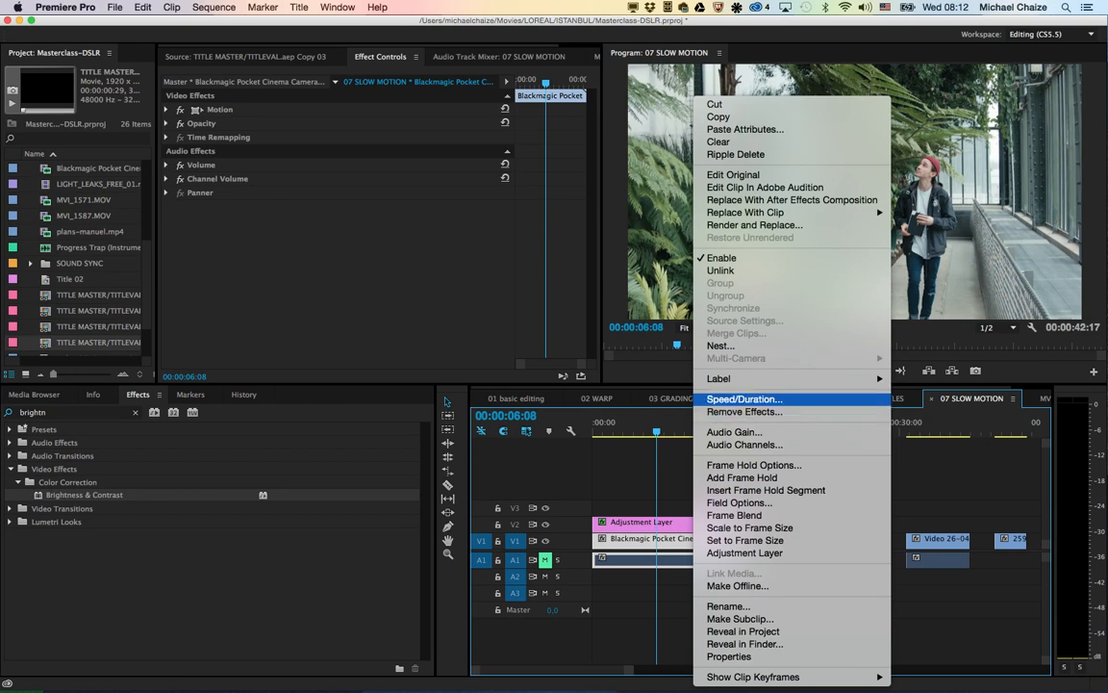
{"action": "left_click", "coordinate": [745, 399]}
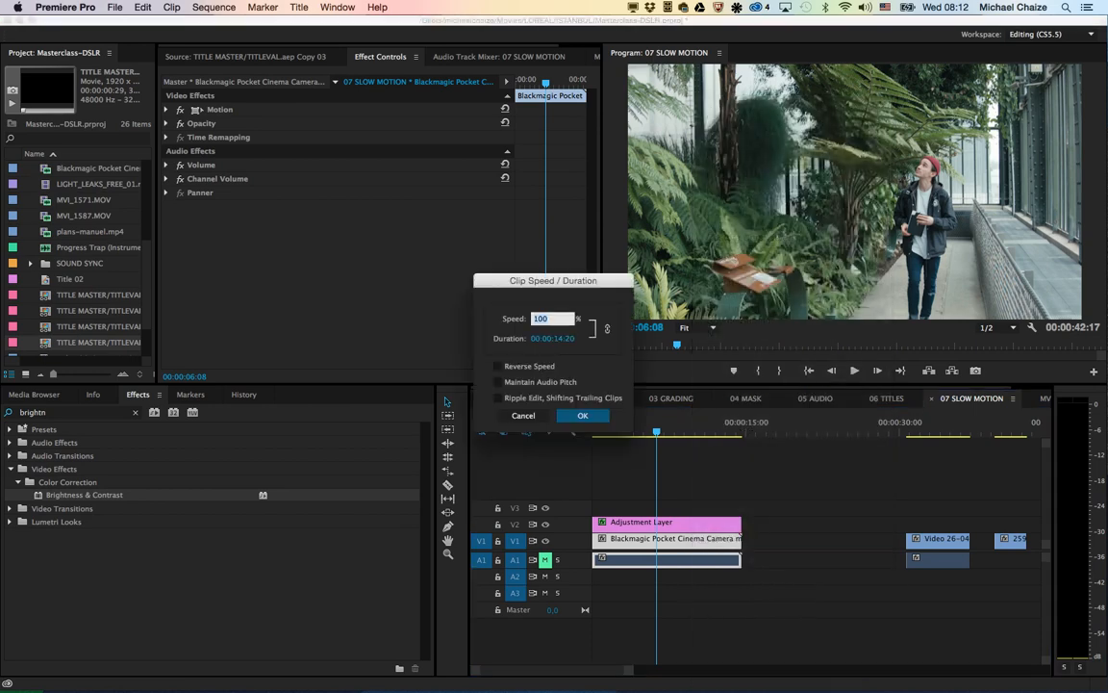
{"action": "type", "text": "50"}
{"action": "key", "text": "Return"}
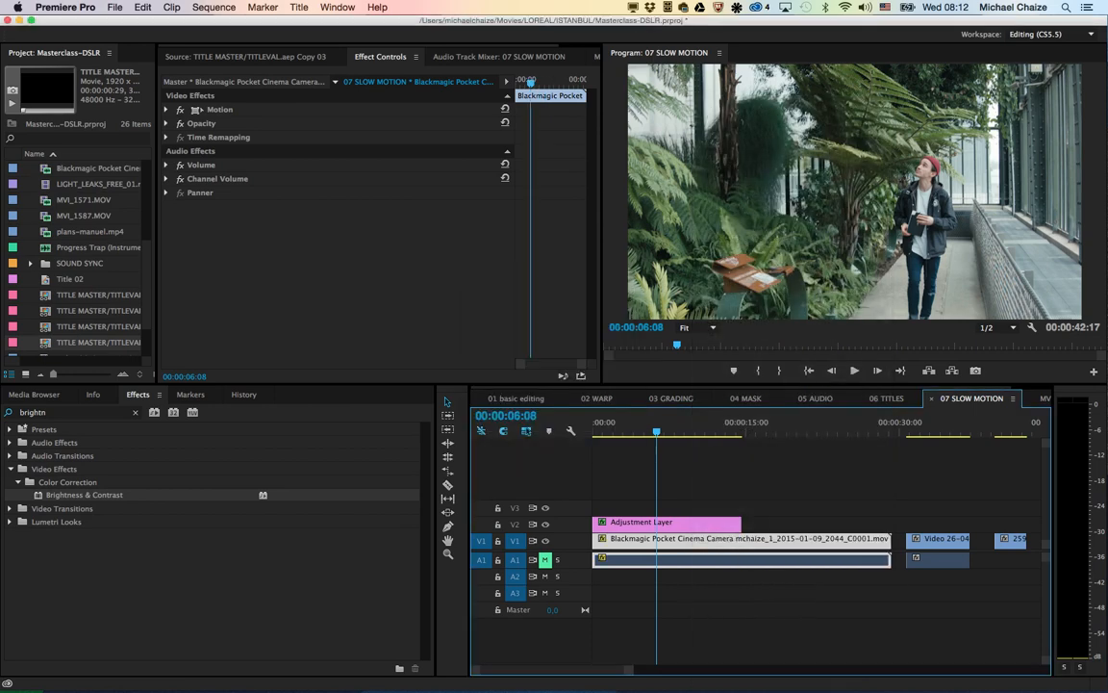
Step: Play the slowed greenhouse shot to judge its motion and undo the speed change
{"action": "key", "text": "space"}
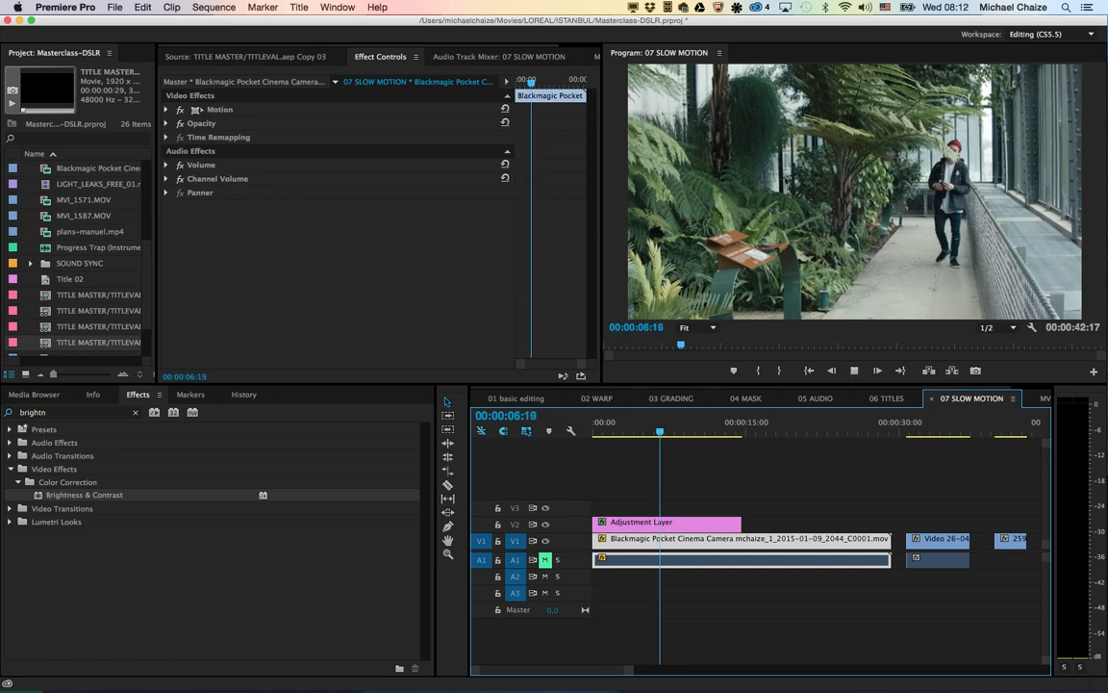
{"action": "key", "text": "space"}
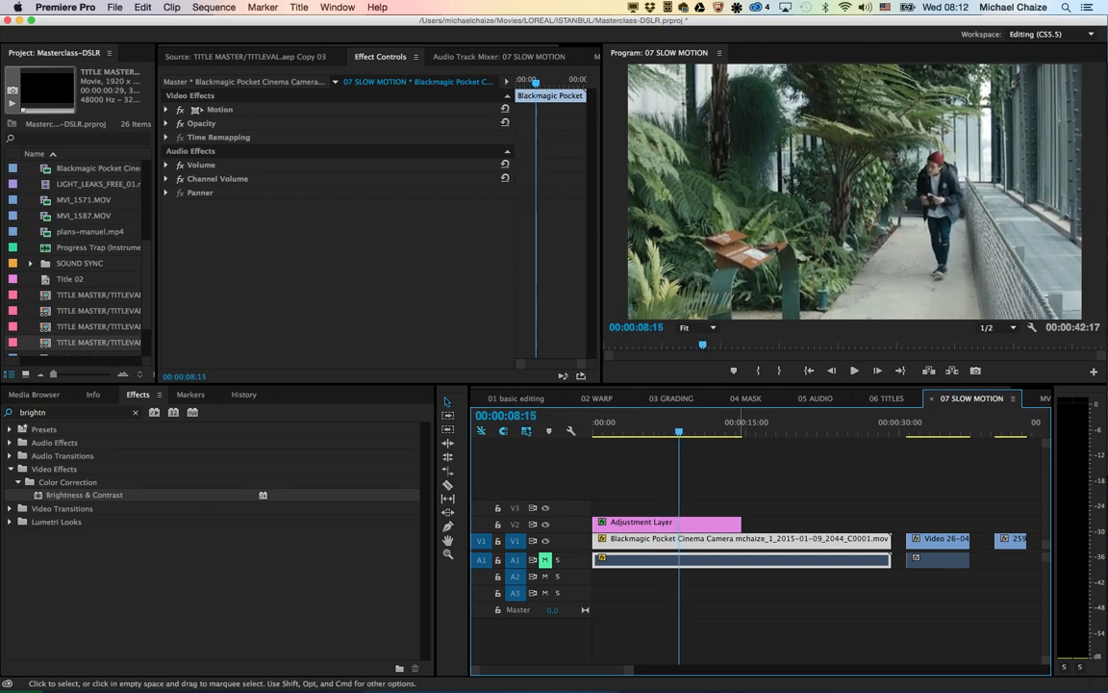
{"action": "key", "text": "space"}
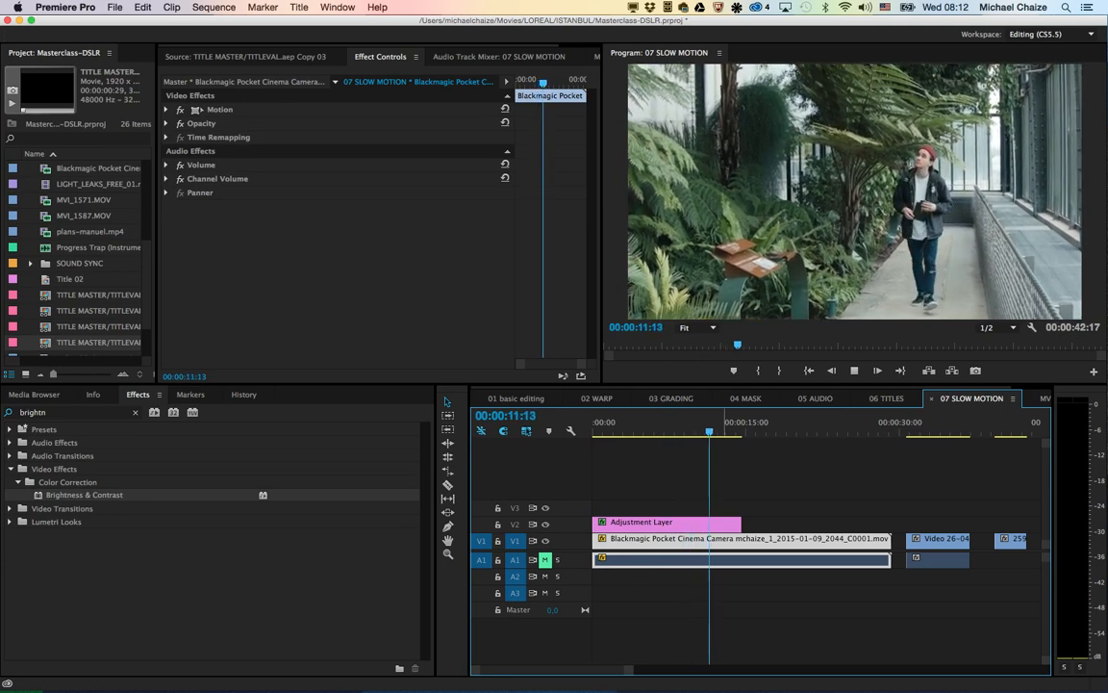
{"action": "key", "text": "space"}
{"action": "key", "text": "super+z"}
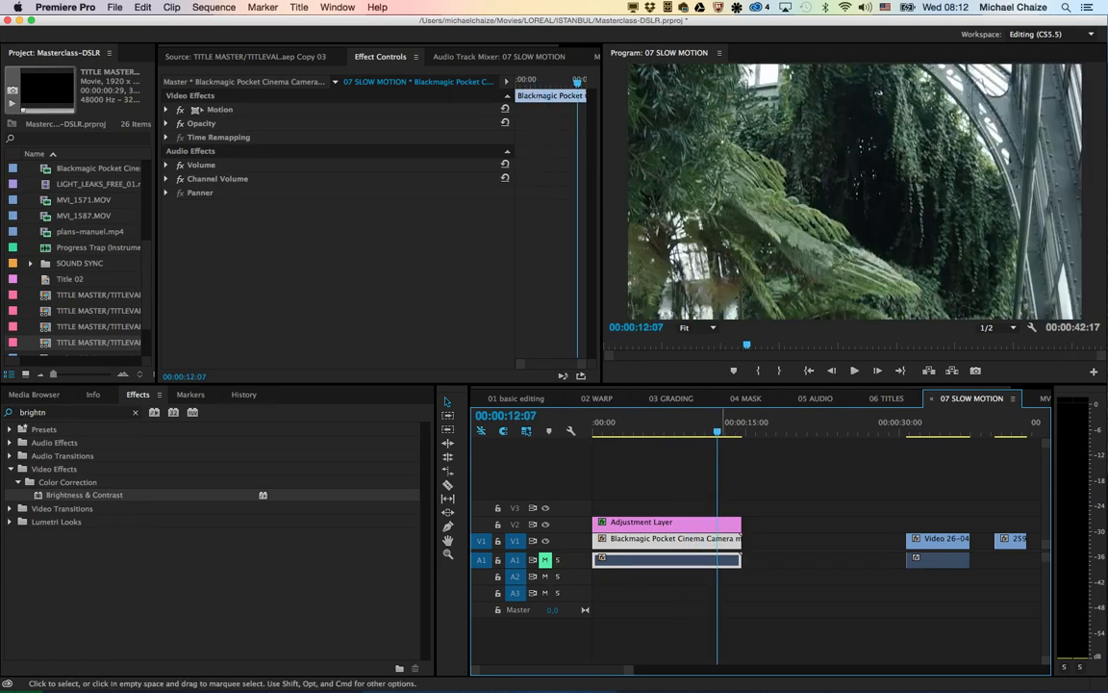
Step: Review the greenhouse shot up to about 00:00:05:28 and bring up the playground shot at about 00:00:31:09
{"action": "left_click_drag", "start_coordinate": [626, 422], "coordinate": [652, 423]}
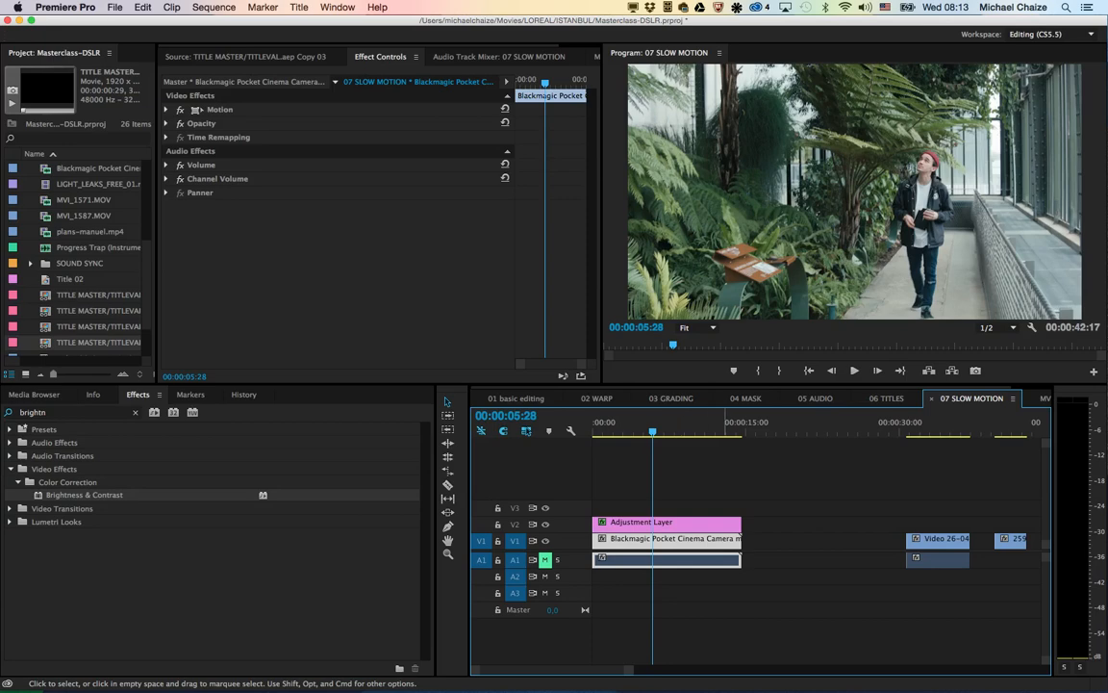
{"action": "scroll", "coordinate": [728, 538], "scroll_direction": "right", "scroll_amount": 1}
{"action": "left_click", "coordinate": [969, 423]}
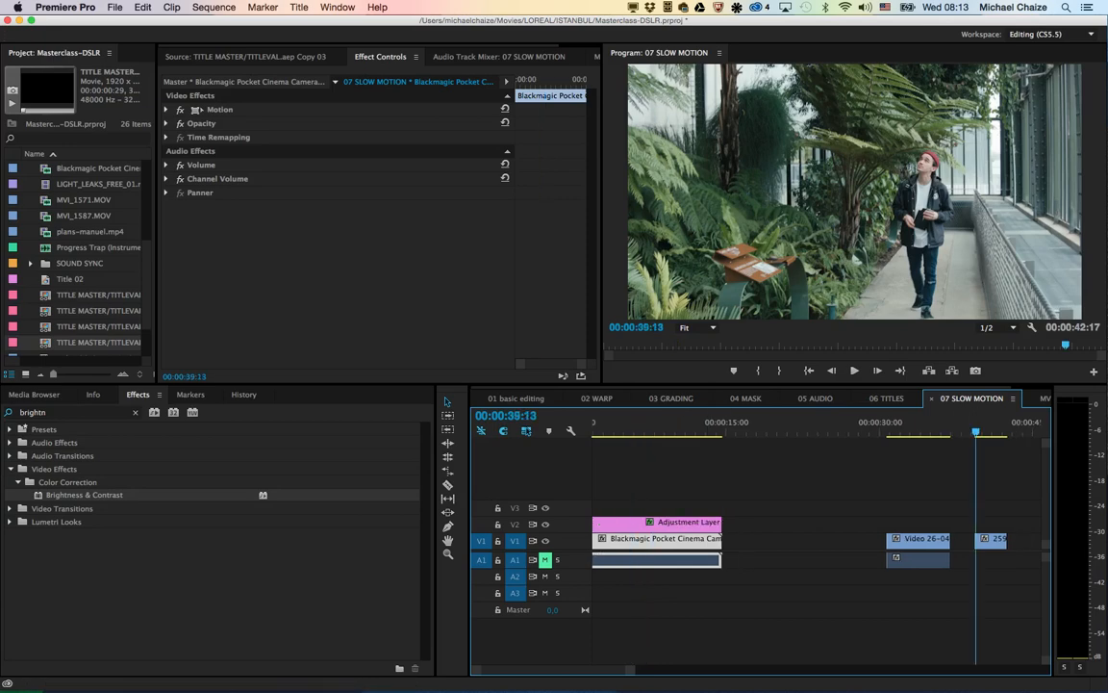
{"action": "left_click", "coordinate": [892, 425]}
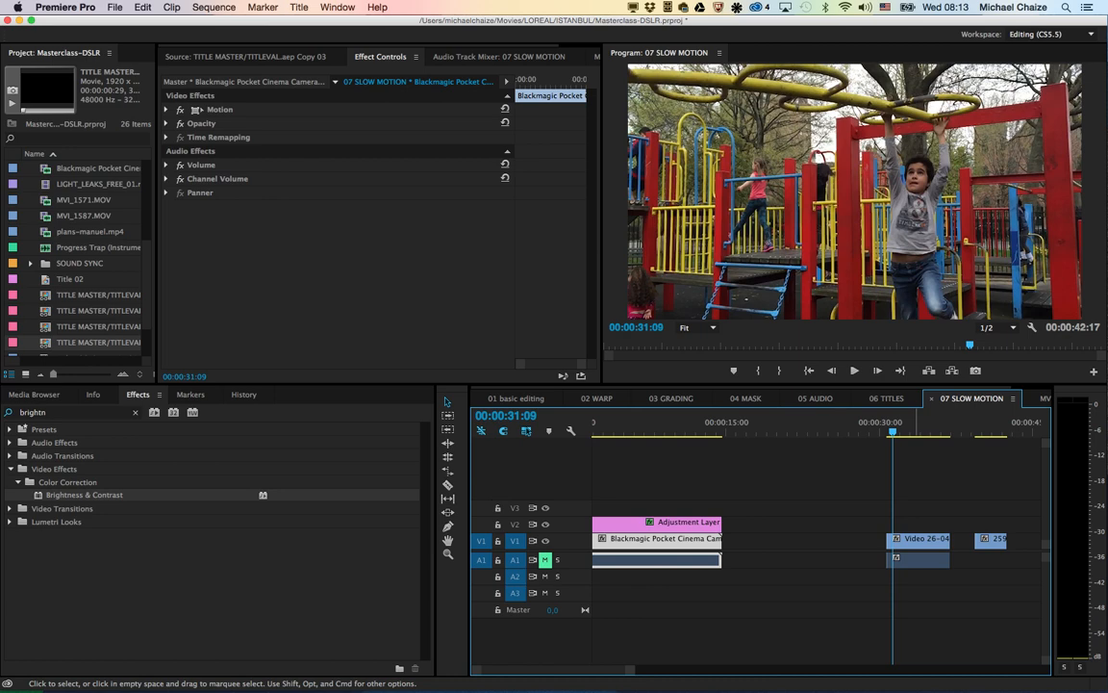
Step: Move the playground clip on V1 earlier so it starts at about 00:00:16:08, and play it
{"action": "left_click_drag", "start_coordinate": [910, 540], "coordinate": [763, 540]}
{"action": "left_click", "coordinate": [738, 423]}
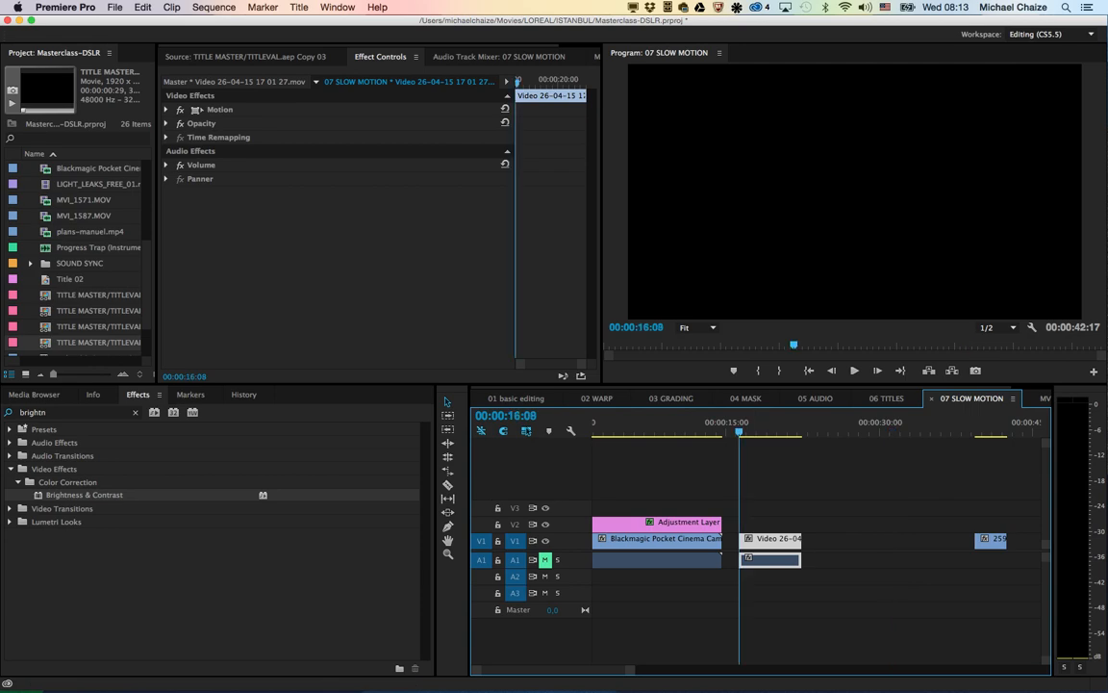
{"action": "key", "text": "space"}
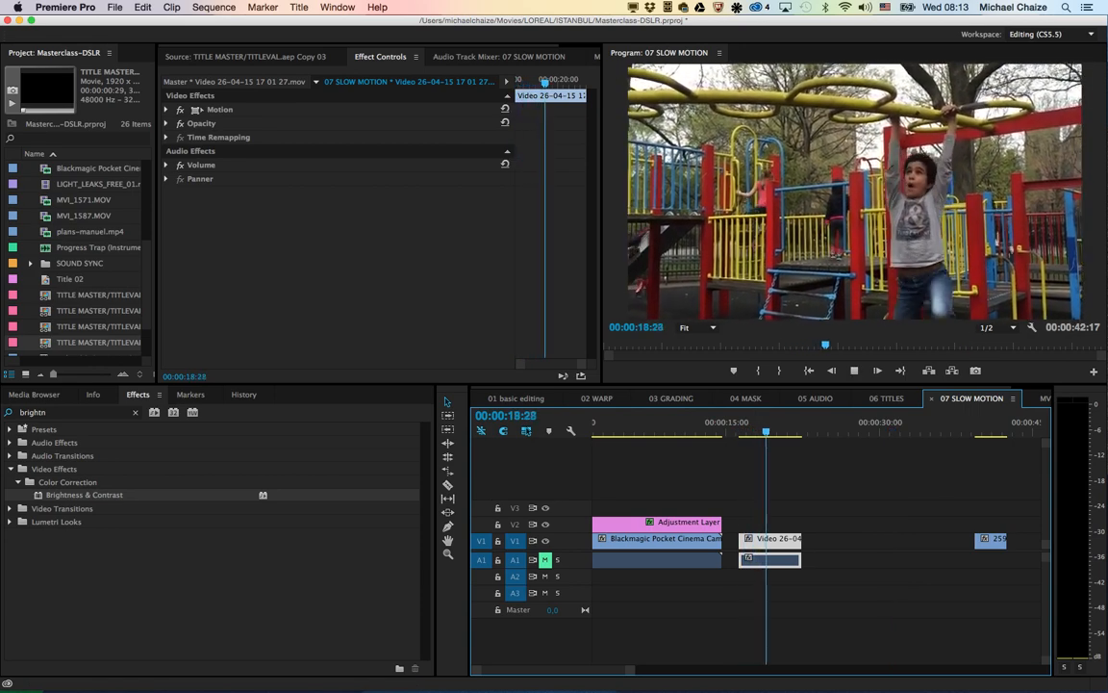
{"action": "key", "text": "space"}
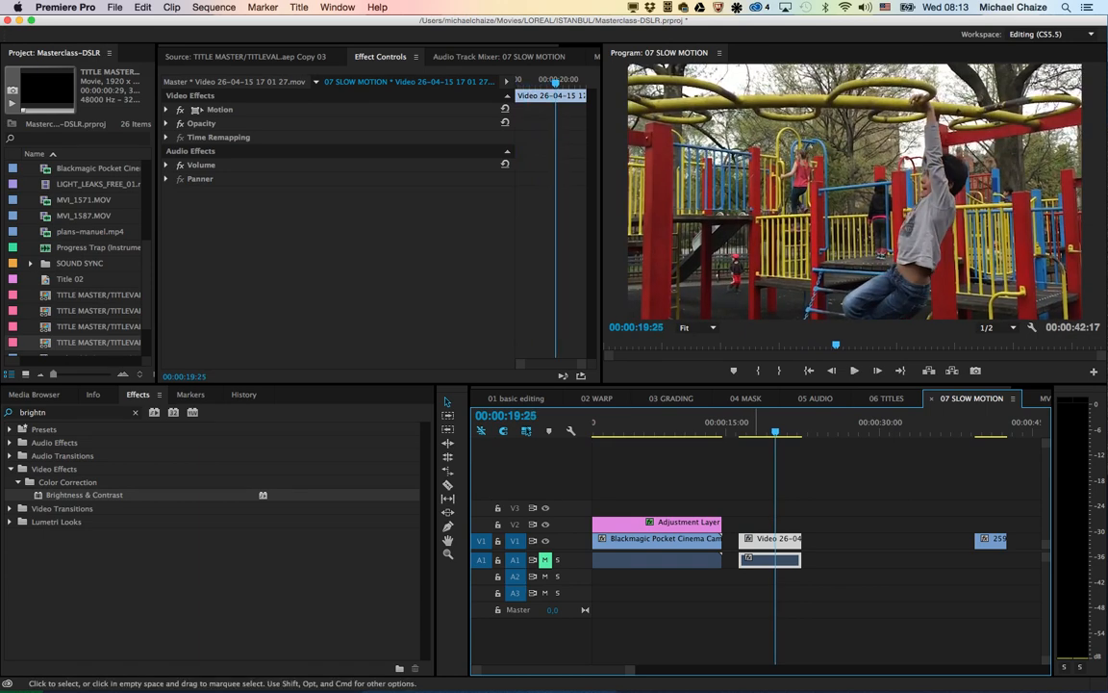
Step: Delete the trailing 25986665.MOV clip and slow the playground clip to 21.93% with the Rate Stretch tool, extending it to about 00:00:44:17
{"action": "left_click", "coordinate": [997, 541]}
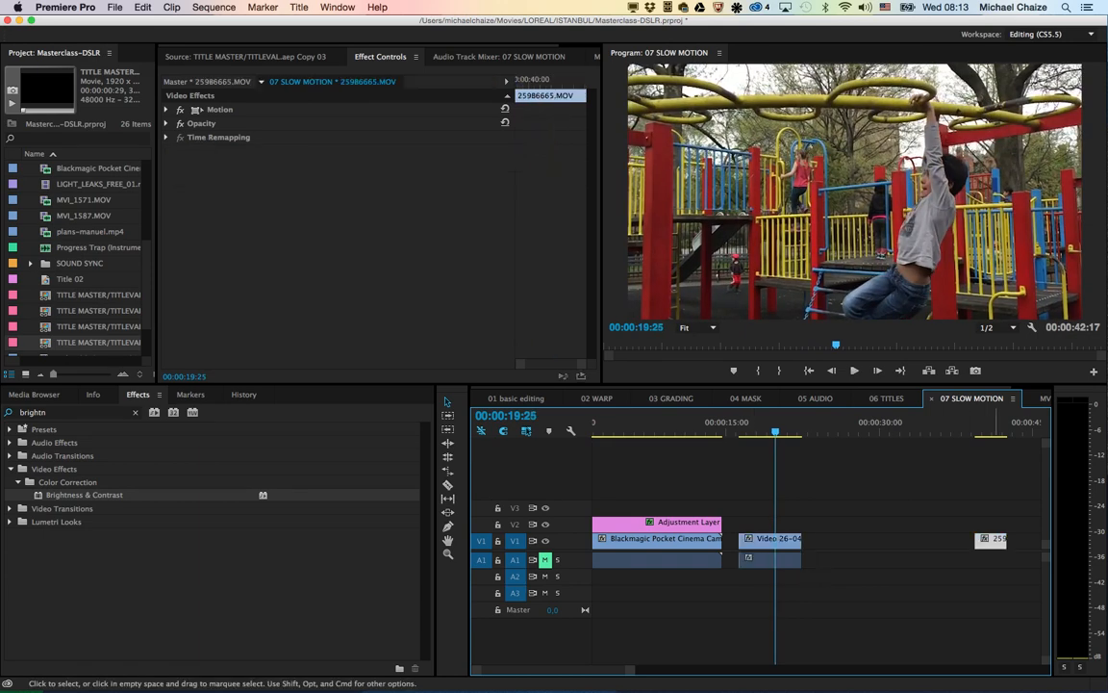
{"action": "key", "text": "Delete"}
{"action": "left_click", "coordinate": [749, 558]}
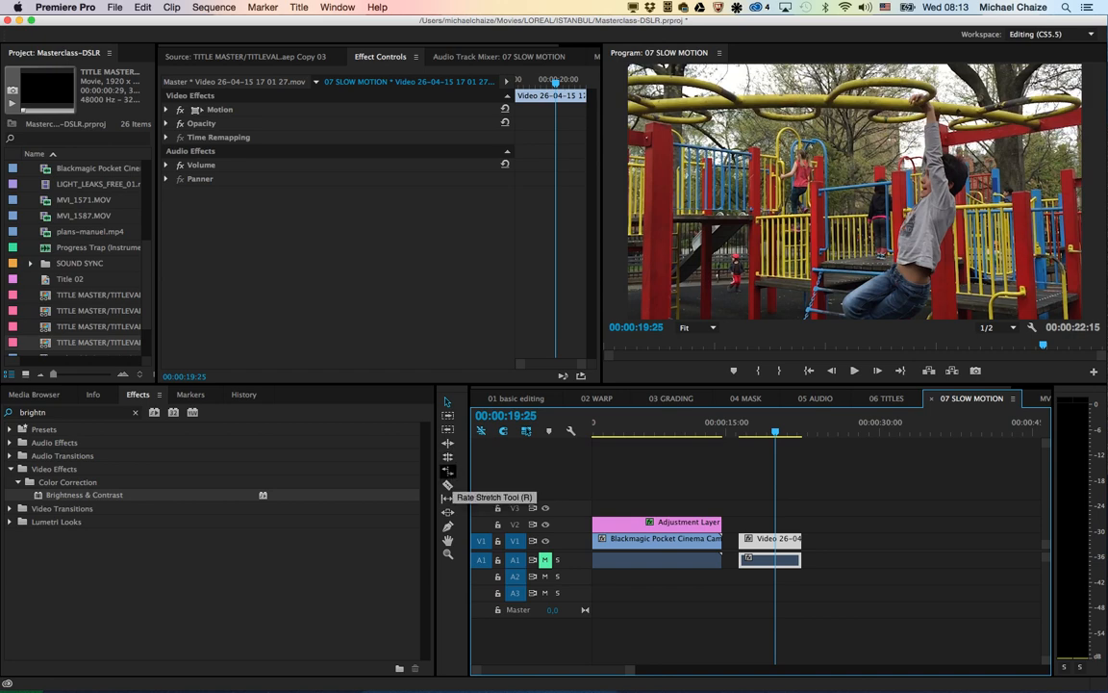
{"action": "left_click", "coordinate": [447, 498]}
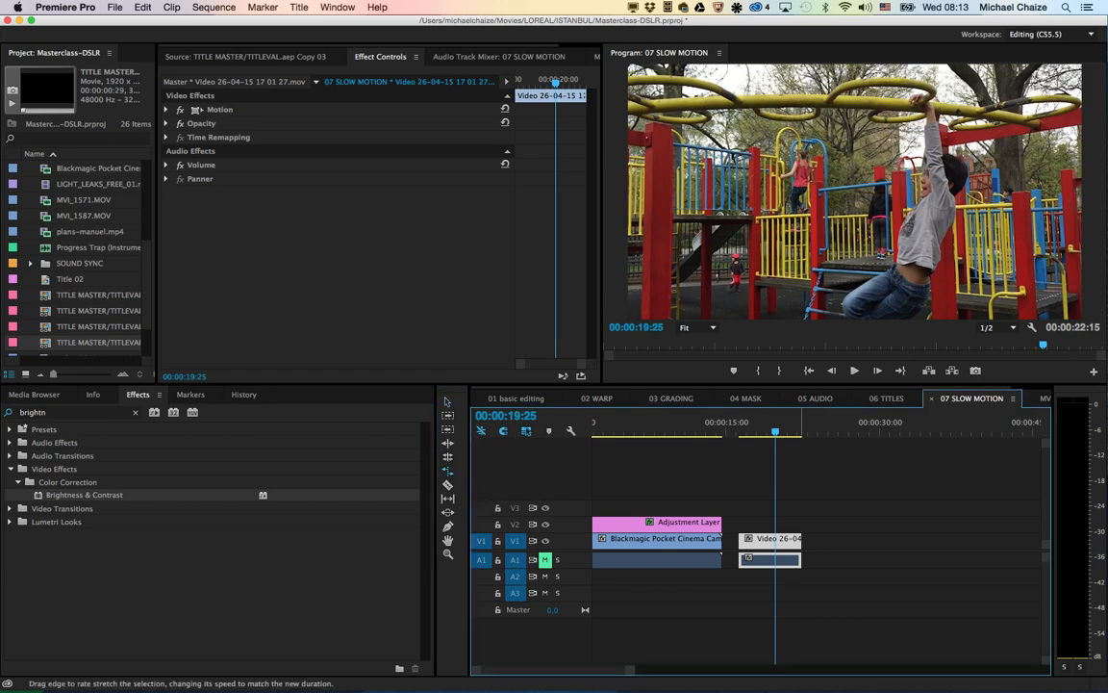
{"action": "left_click_drag", "start_coordinate": [799, 558], "coordinate": [1027, 560]}
{"action": "key", "text": "space"}
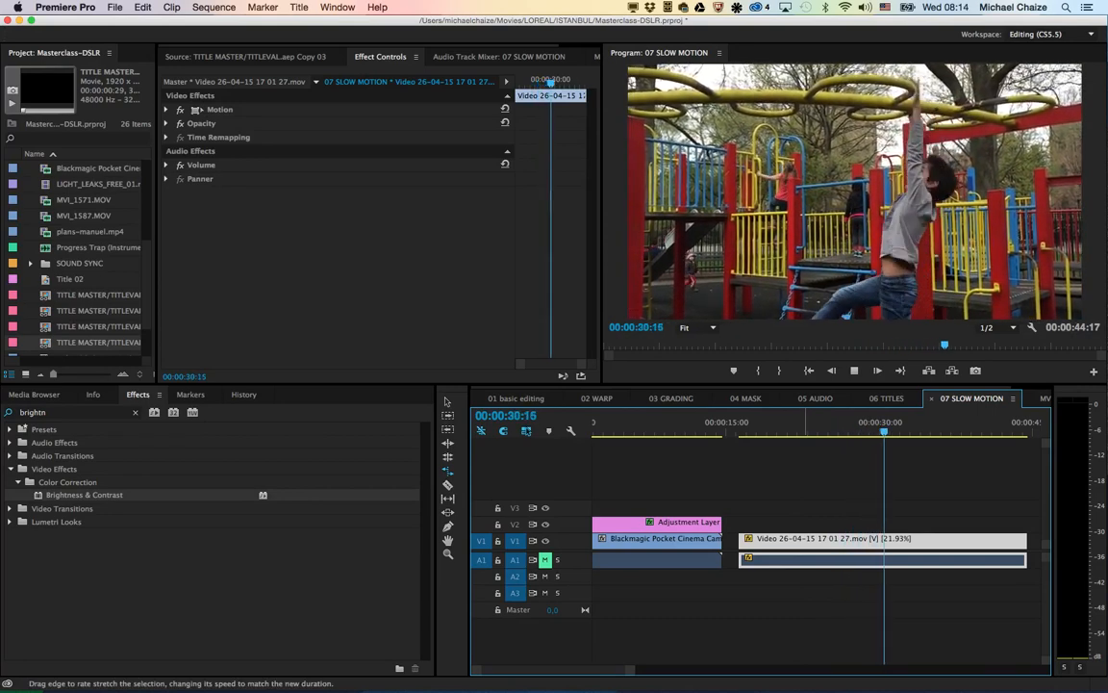
{"action": "key", "text": "space"}
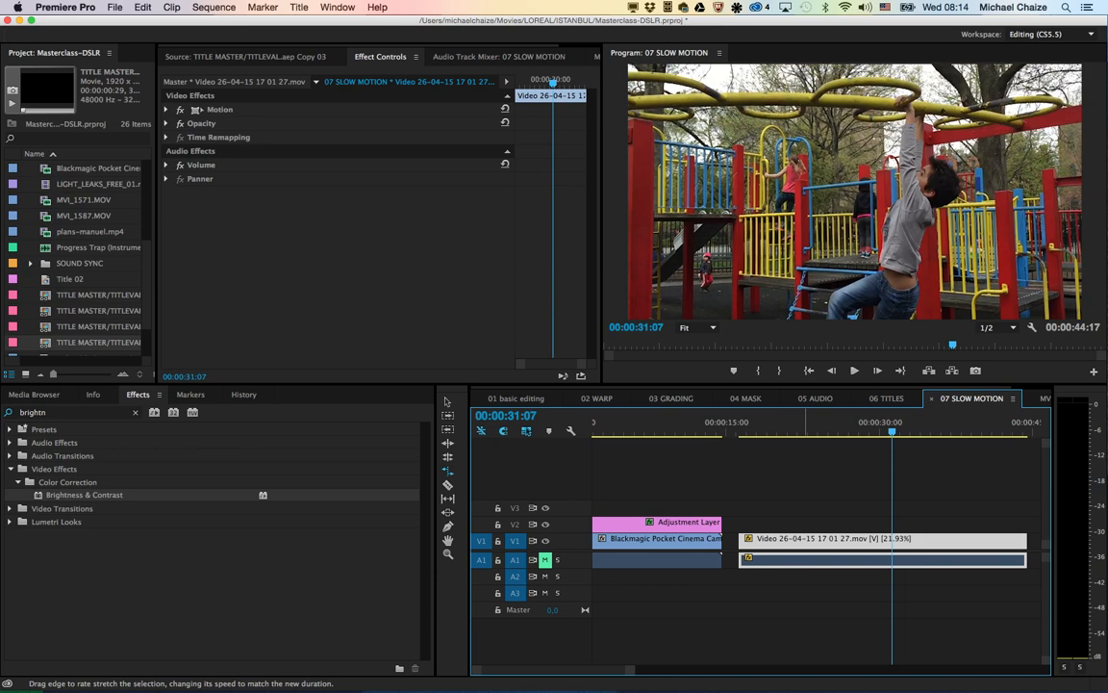
Step: Switch to Keynote, present the closing slide of MASTERCLASS LOOK FILM full screen and end the slideshow
{"action": "key", "text": "super+Tab"}
{"action": "key", "text": "Tab"}
{"action": "key", "text": "Tab"}
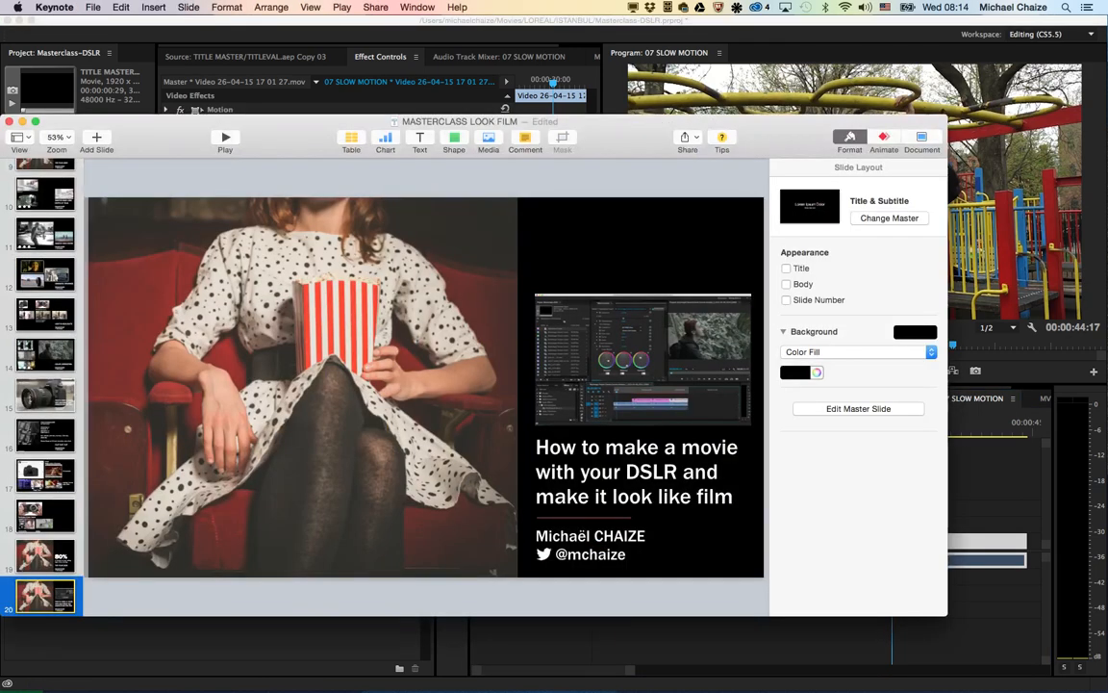
{"action": "key", "text": "alt+super+p"}
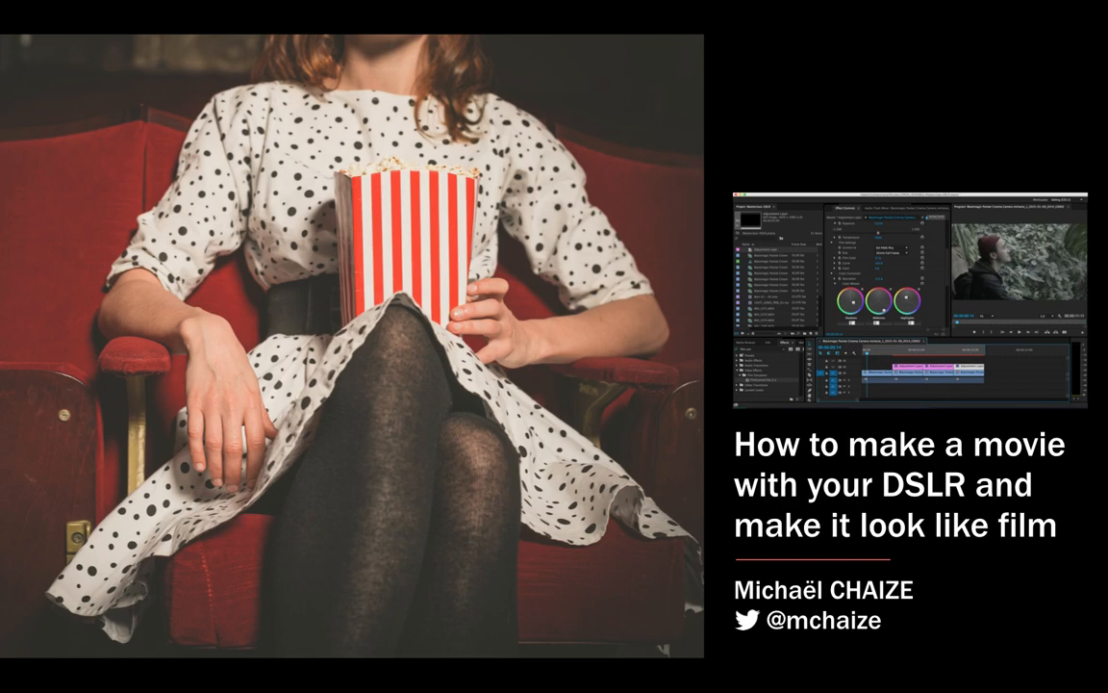
{"action": "key", "text": "Escape"}
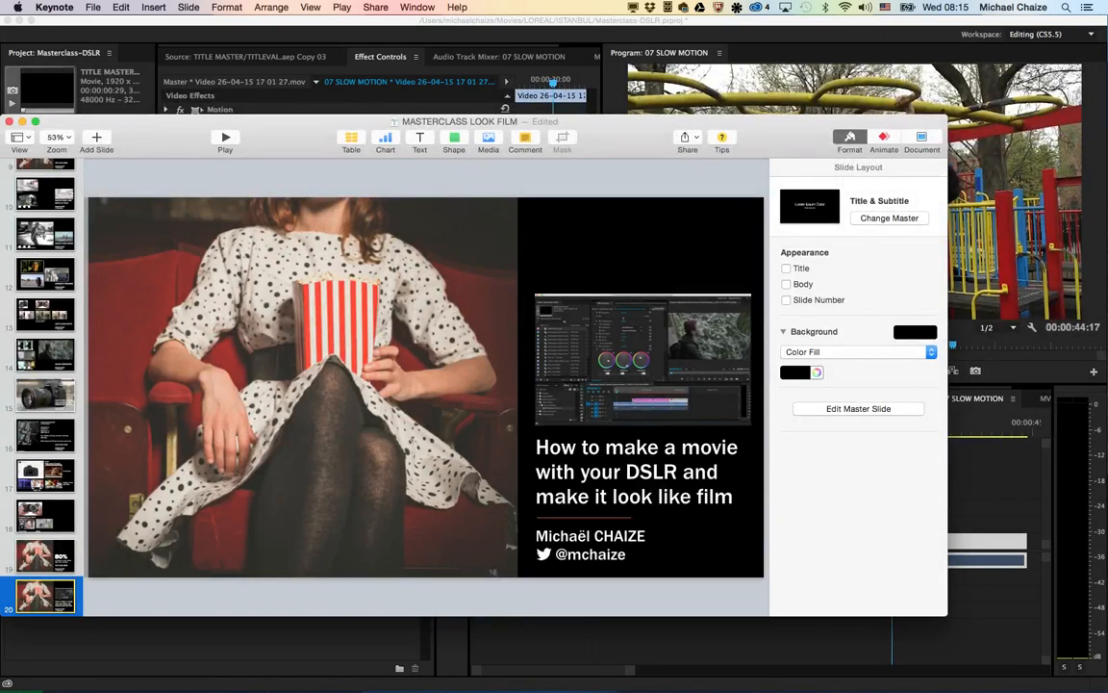
Step: Return to Premiere Pro, save the project, and undo the playground clip's rate stretch and the deletion of 25986665.MOV
{"action": "key", "text": "super+Tab"}
{"action": "key", "text": "super+s"}
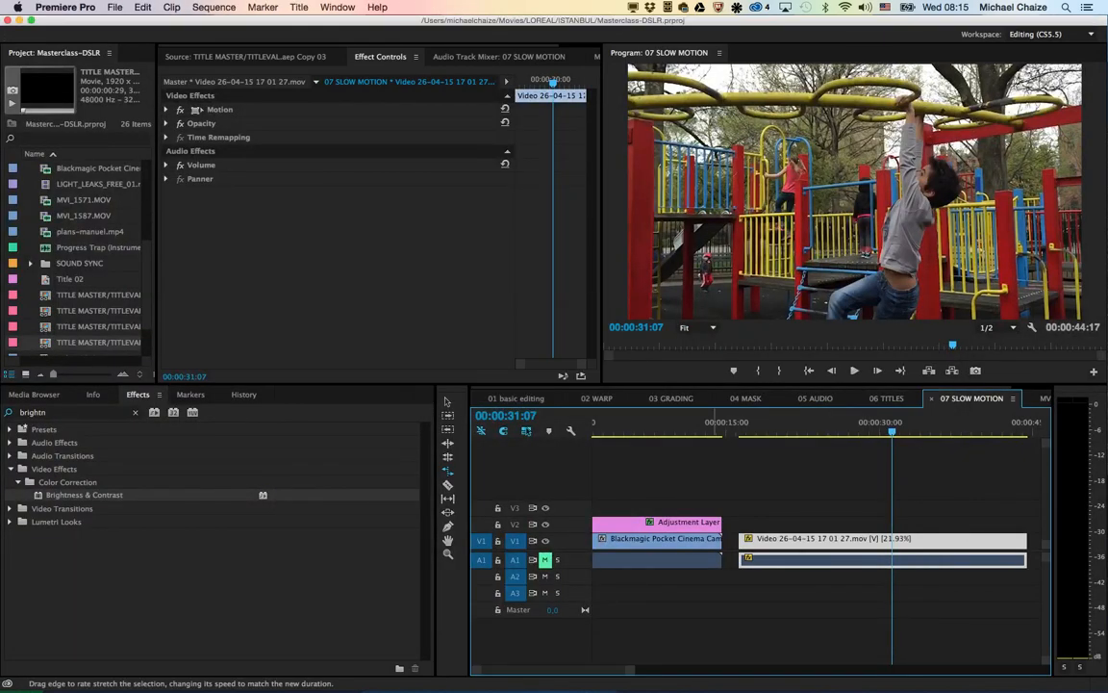
{"action": "scroll", "coordinate": [810, 543], "scroll_direction": "right", "scroll_amount": 5}
{"action": "scroll", "coordinate": [817, 548], "scroll_direction": "left", "scroll_amount": 1}
{"action": "key", "text": "super+z"}
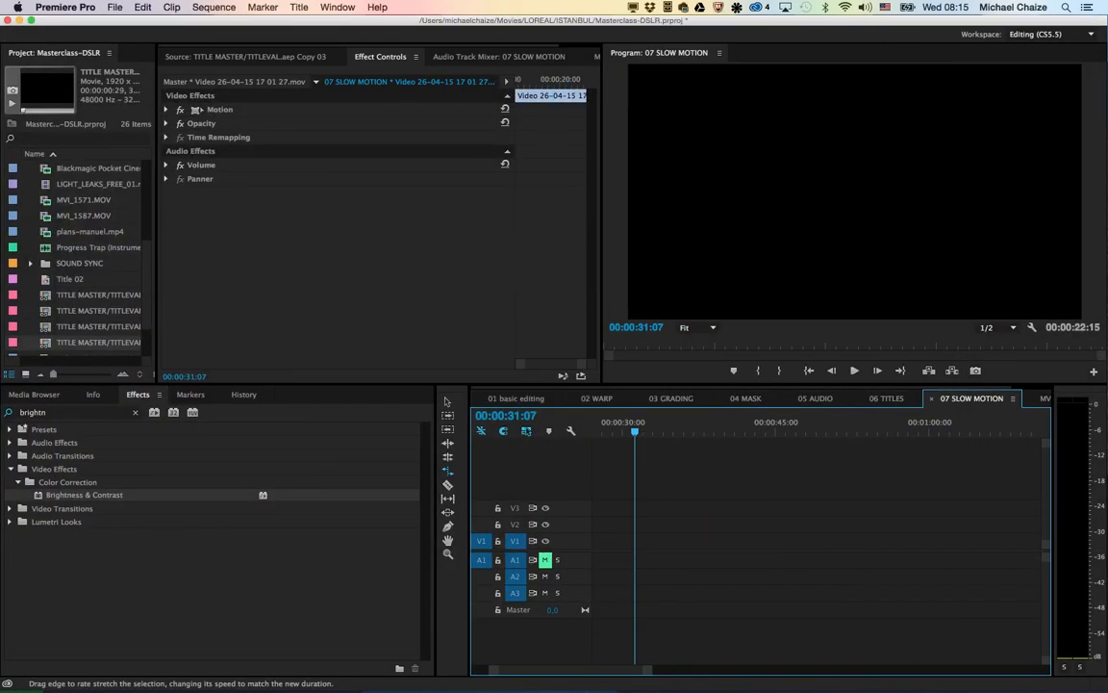
{"action": "key", "text": "super+z"}
{"action": "scroll", "coordinate": [817, 549], "scroll_direction": "left", "scroll_amount": 2}
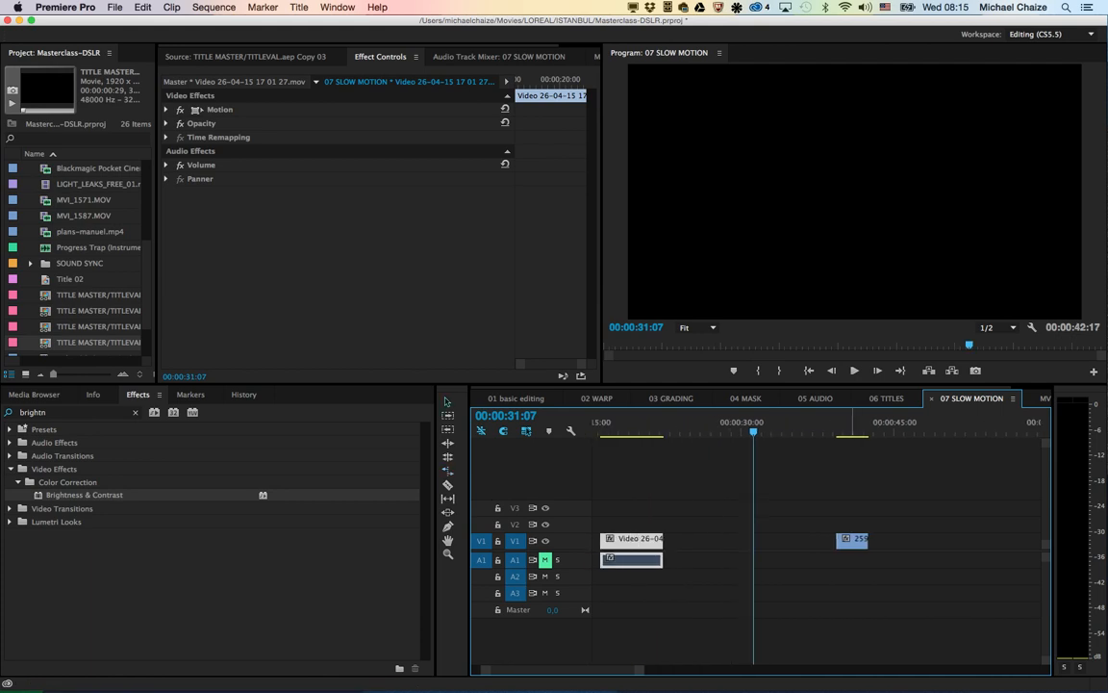
Step: Replace the 25986665.MOV clip on V1 with a linked After Effects composition
{"action": "key", "text": "Down"}
{"action": "left_click", "coordinate": [852, 540]}
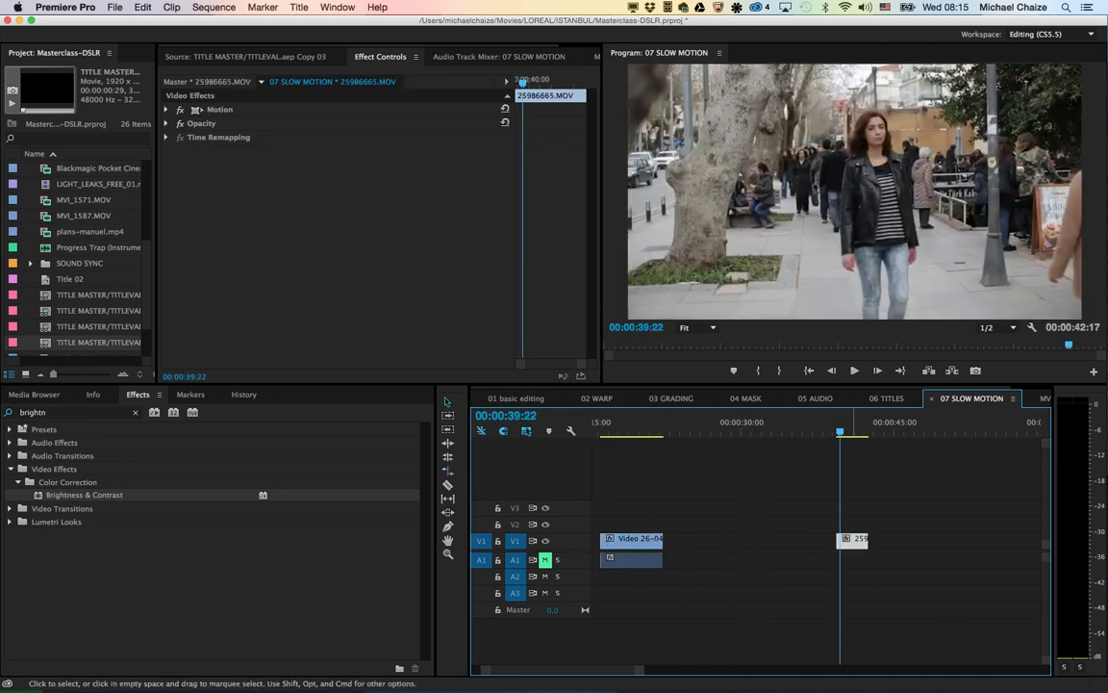
{"action": "right_click", "coordinate": [845, 540]}
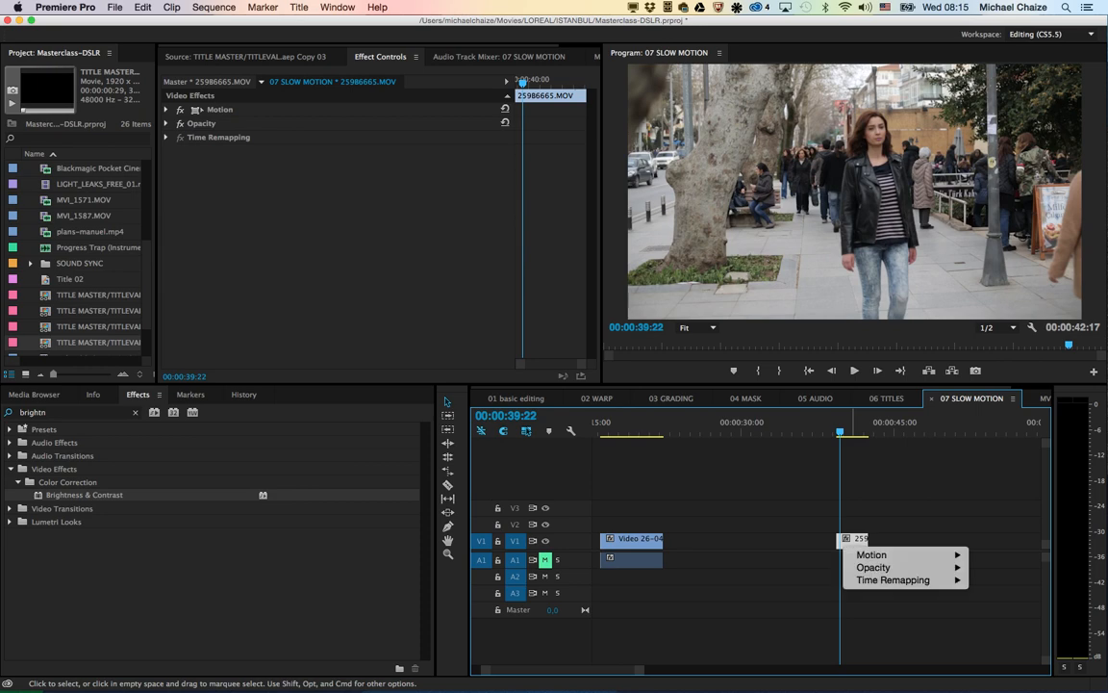
{"action": "left_click", "coordinate": [855, 540]}
{"action": "scroll", "coordinate": [855, 539], "scroll_direction": "up", "scroll_amount": 2}
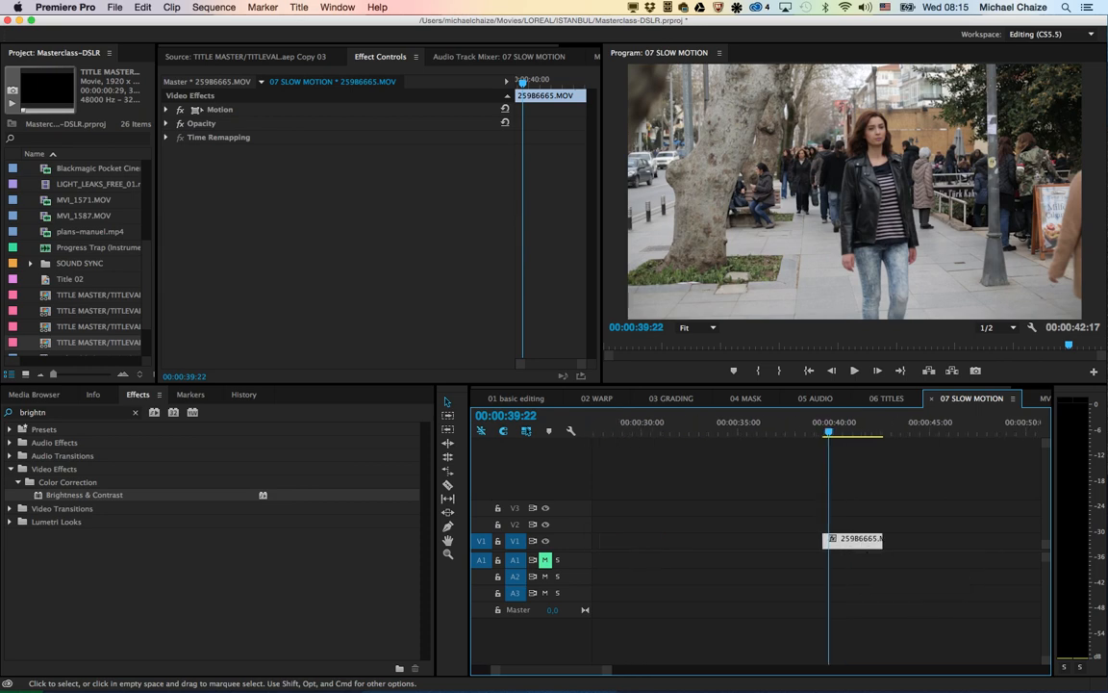
{"action": "right_click", "coordinate": [855, 539]}
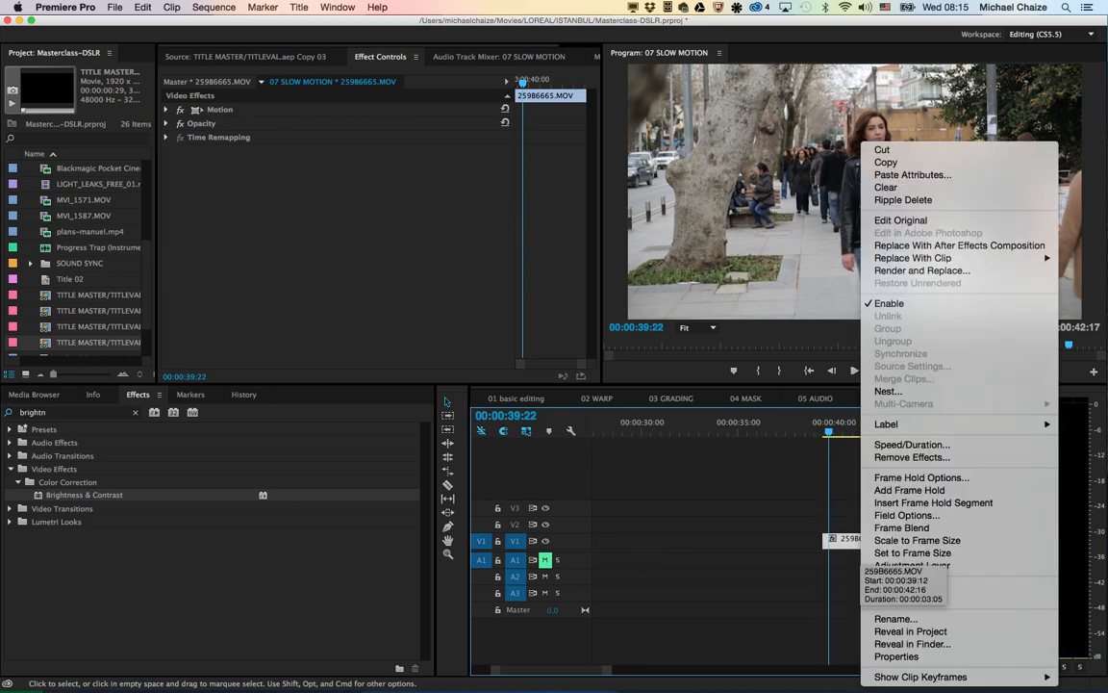
{"action": "left_click", "coordinate": [948, 245]}
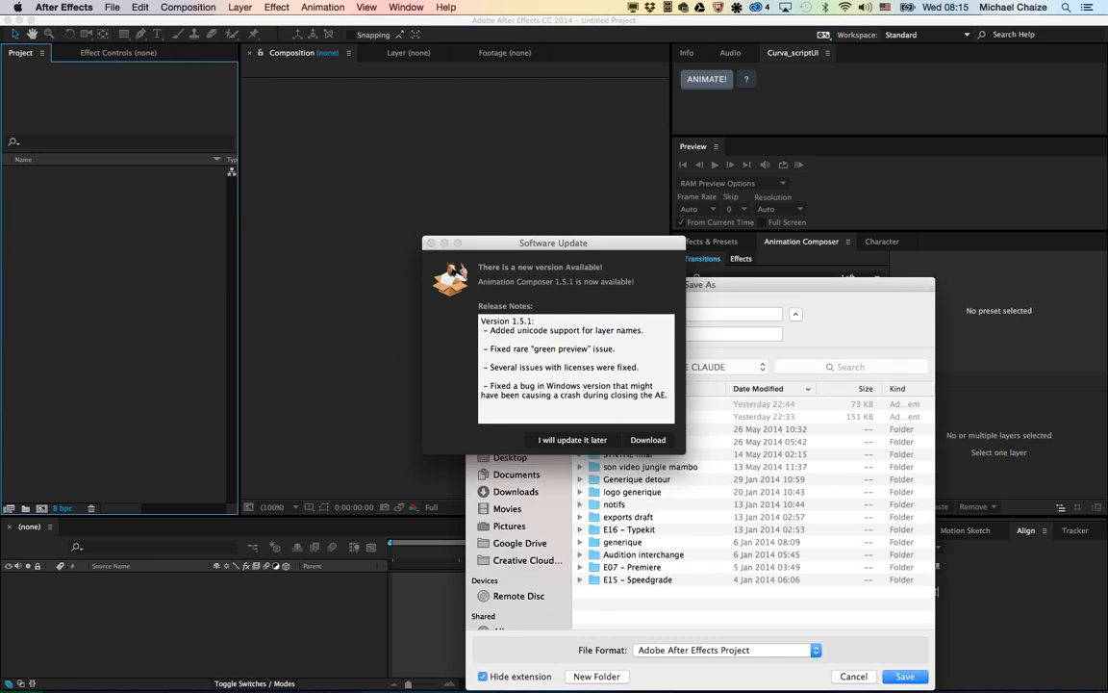
Step: Save the After Effects project as Untitled Projecthuh in the CREATIVE CLAUDE folder and dismiss the Animation Composer update notice
{"action": "left_click", "coordinate": [741, 314]}
{"action": "type", "text": "huh"}
{"action": "key", "text": "Return"}
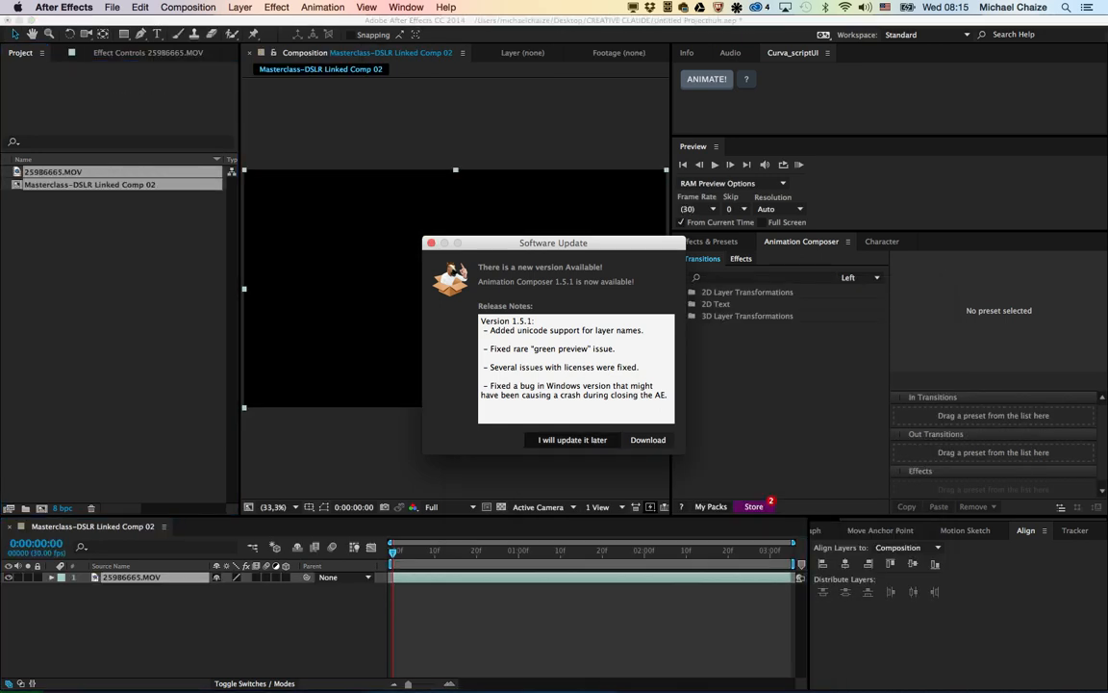
{"action": "key", "text": "Return"}
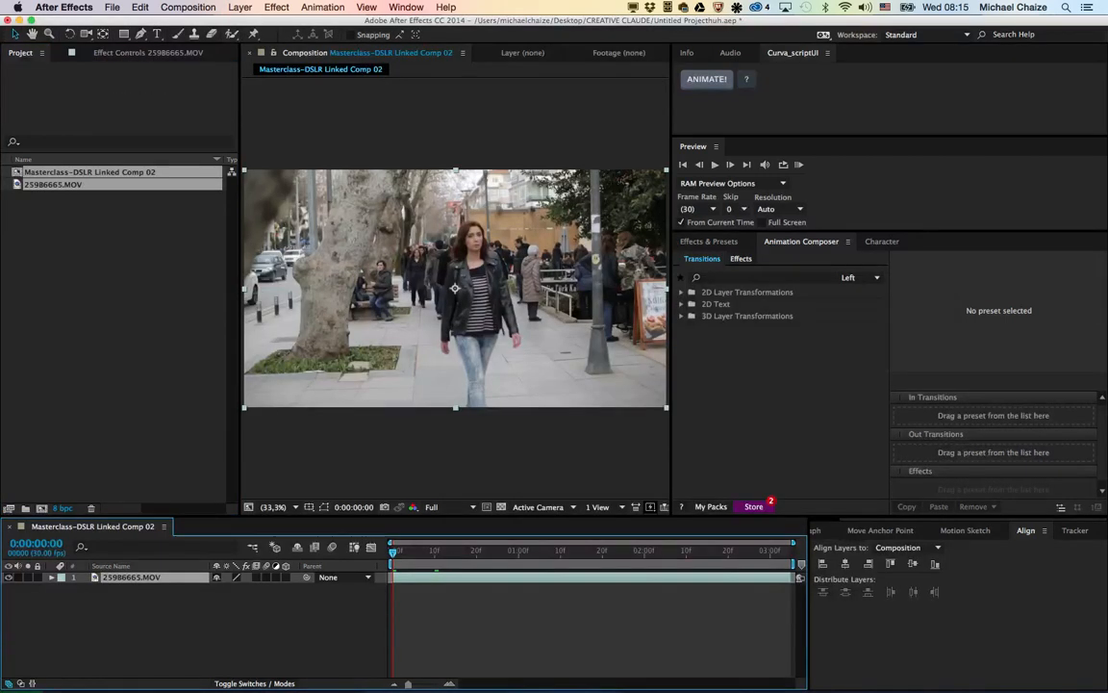
Step: Enable time remapping on the 25986665.MOV layer in the linked composition
{"action": "right_click", "coordinate": [153, 577]}
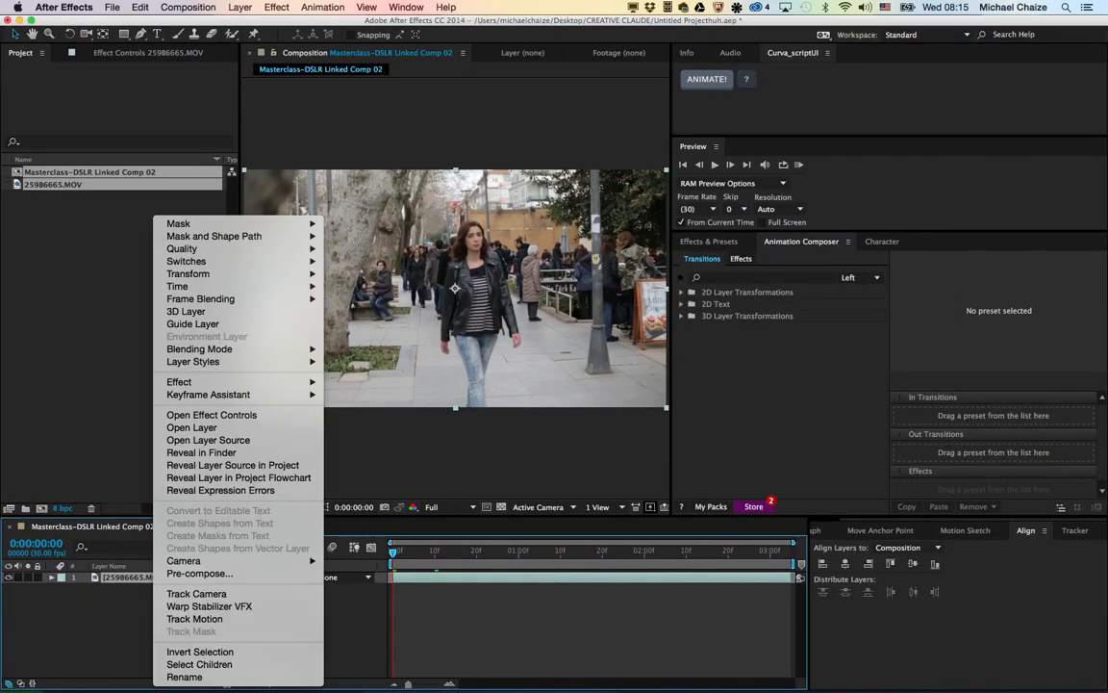
{"action": "mouse_move", "coordinate": [177, 286]}
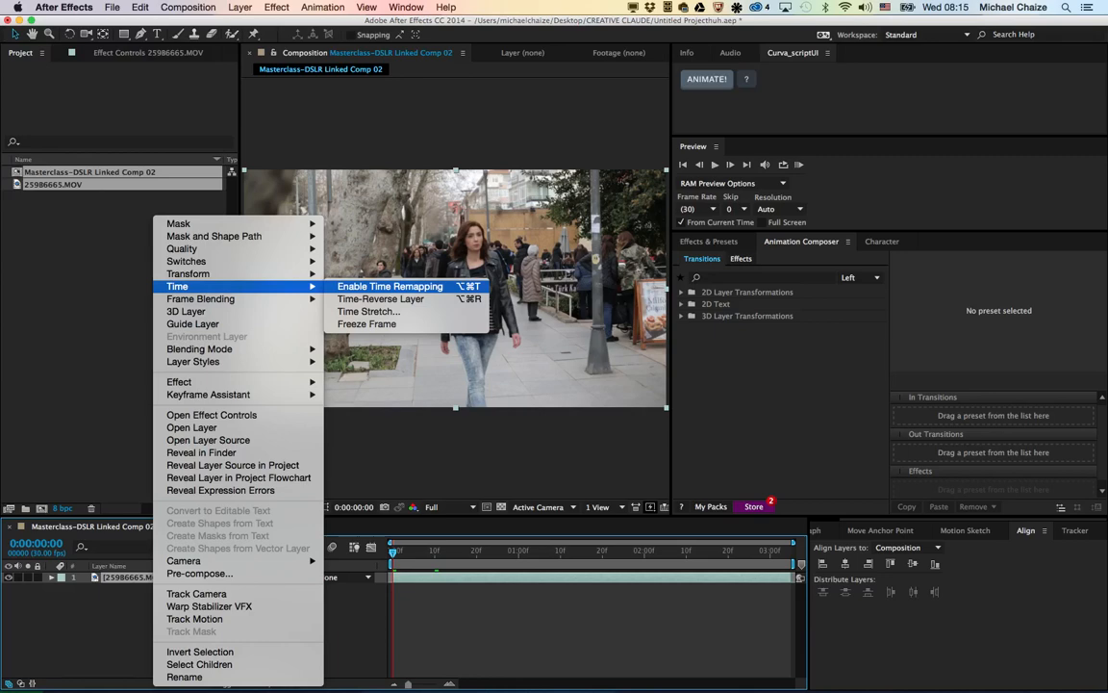
{"action": "left_click", "coordinate": [390, 285]}
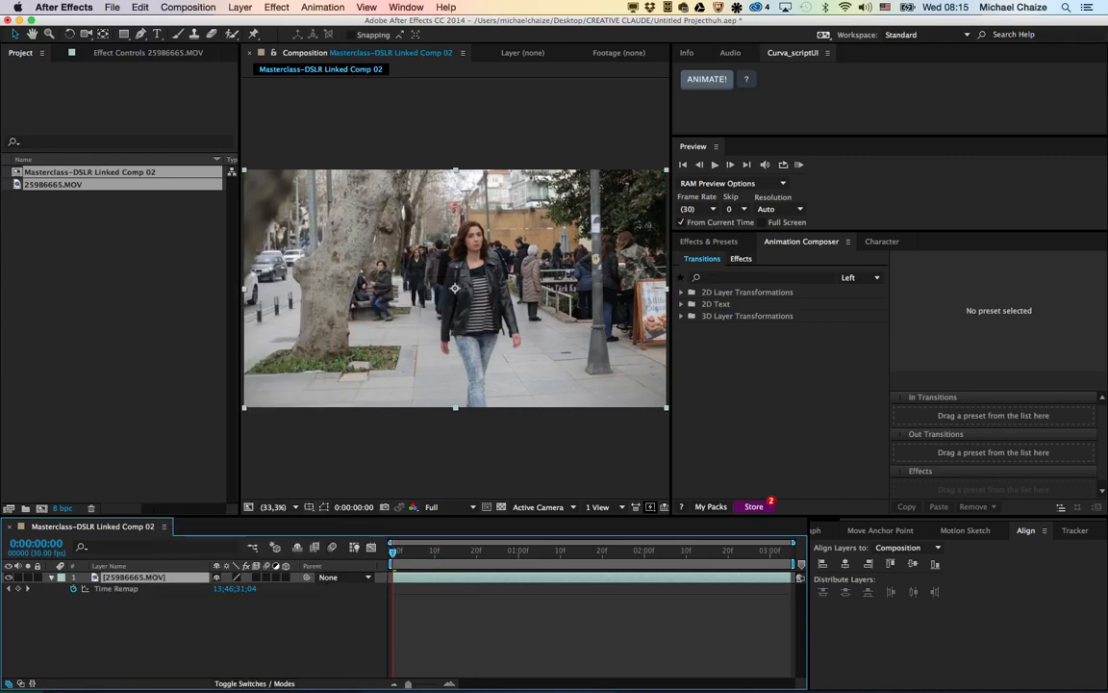
Step: Apply the Timewarp effect to the 25986665.MOV layer and preview the slowed footage
{"action": "left_click", "coordinate": [741, 259]}
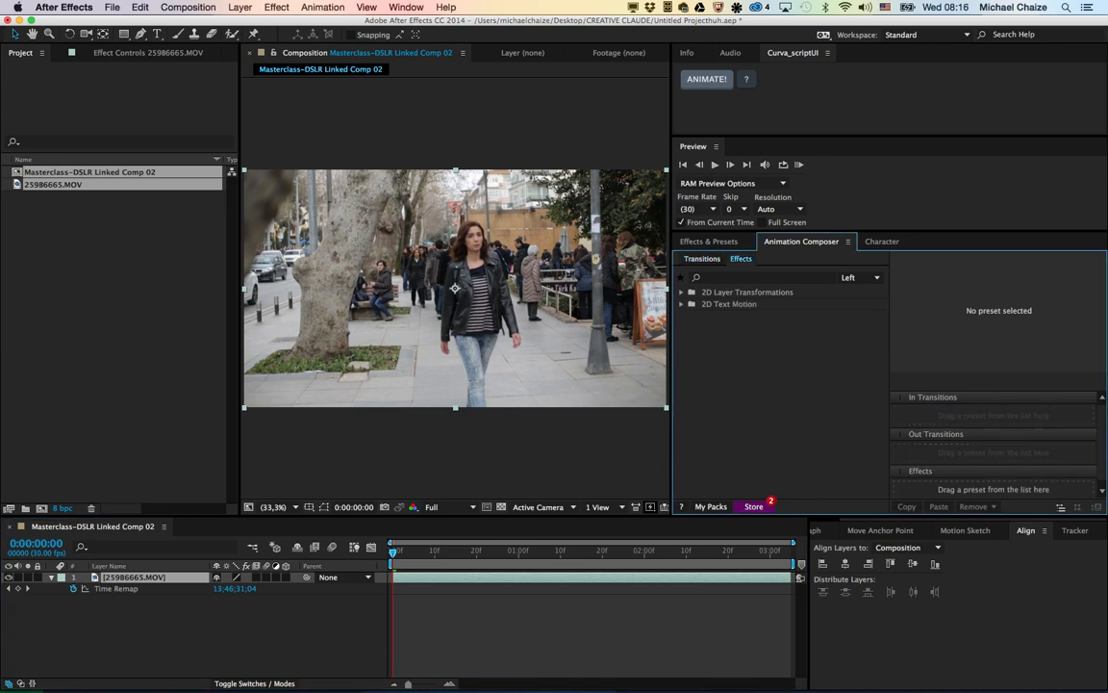
{"action": "key", "text": "super+5"}
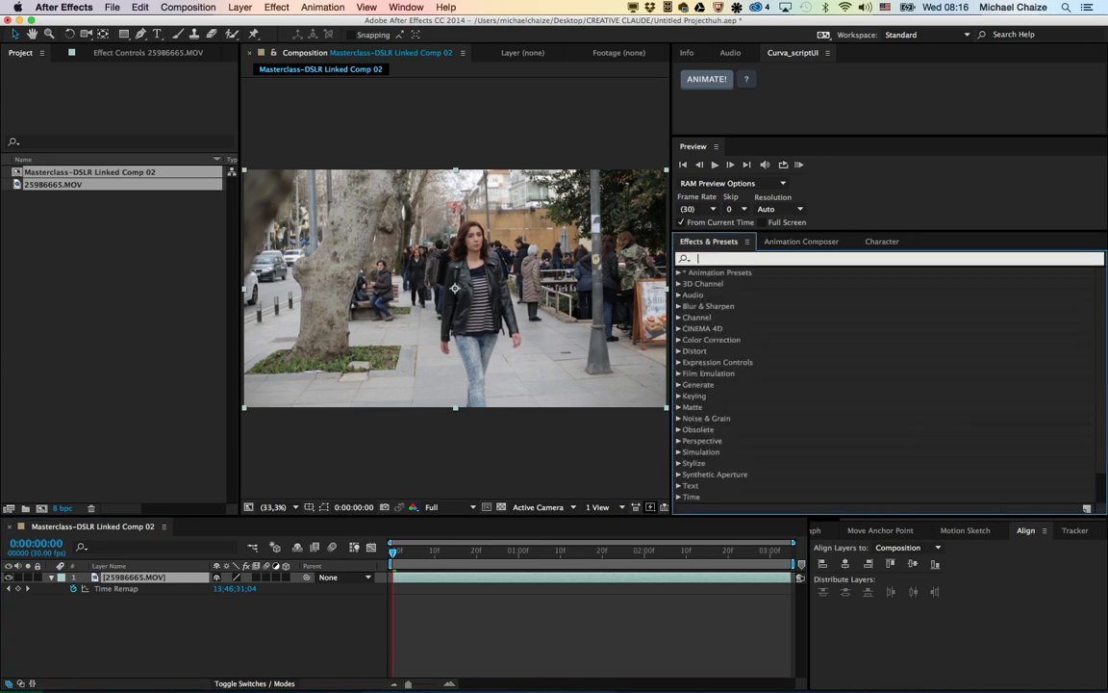
{"action": "type", "text": "time"}
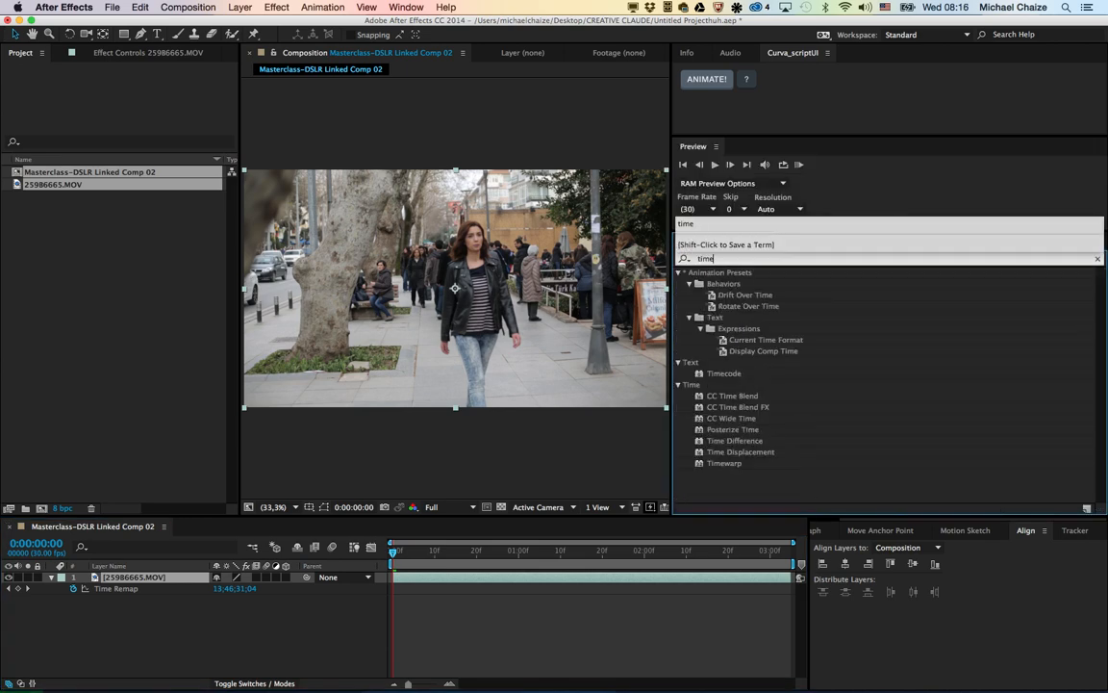
{"action": "left_click", "coordinate": [724, 463]}
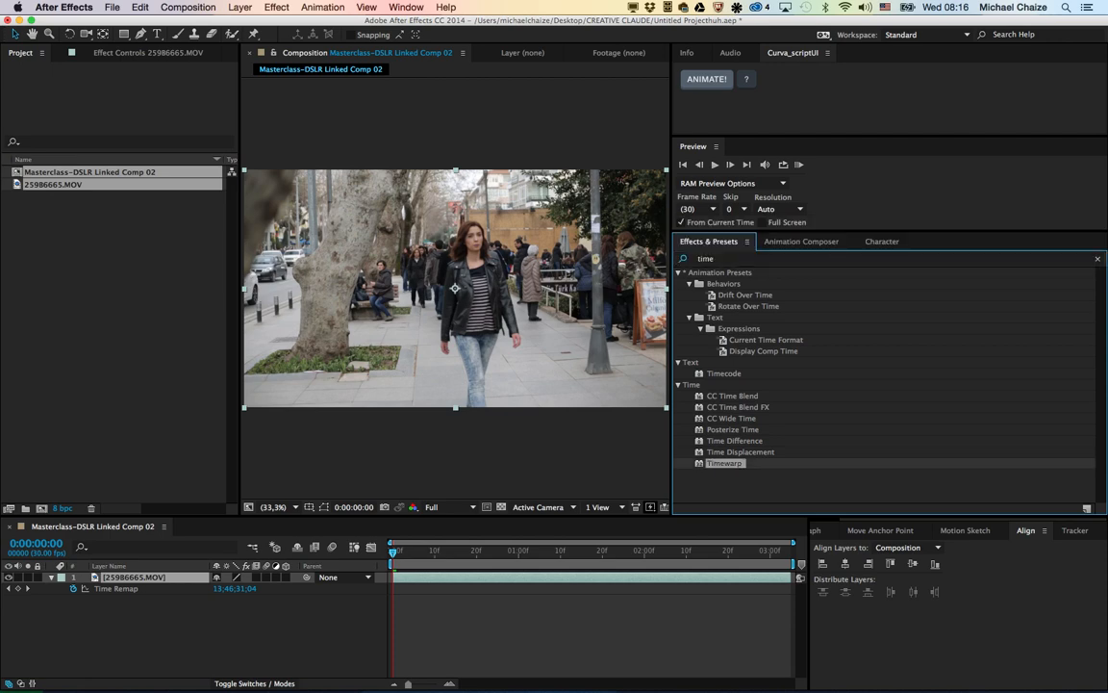
{"action": "key", "text": "Return"}
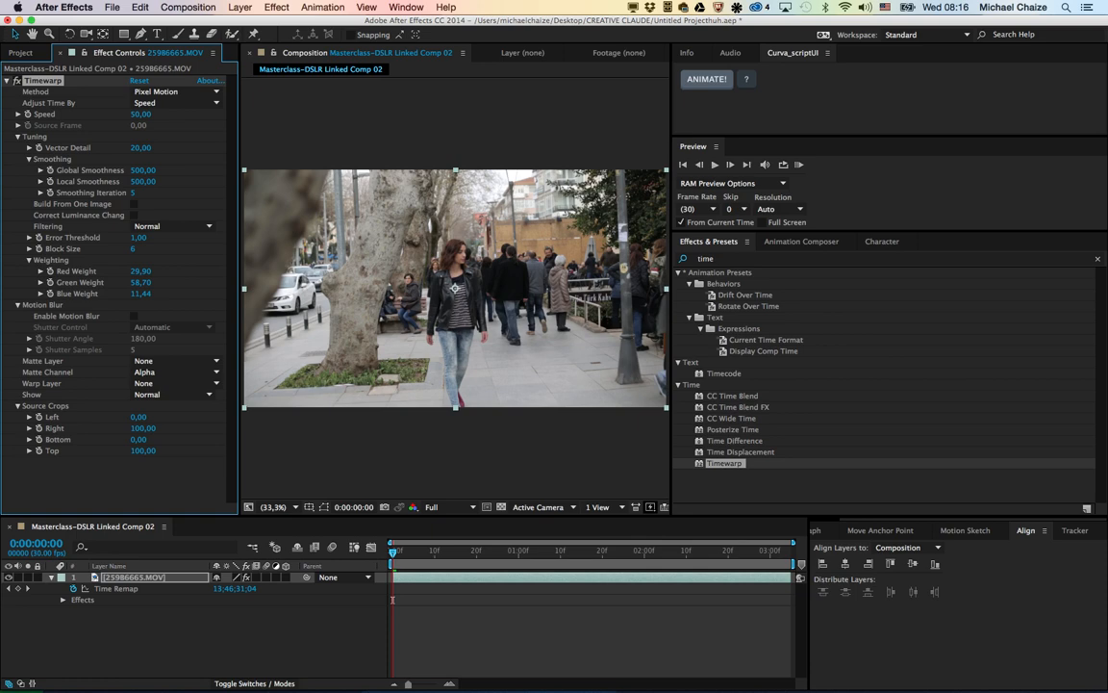
{"action": "key", "text": "space"}
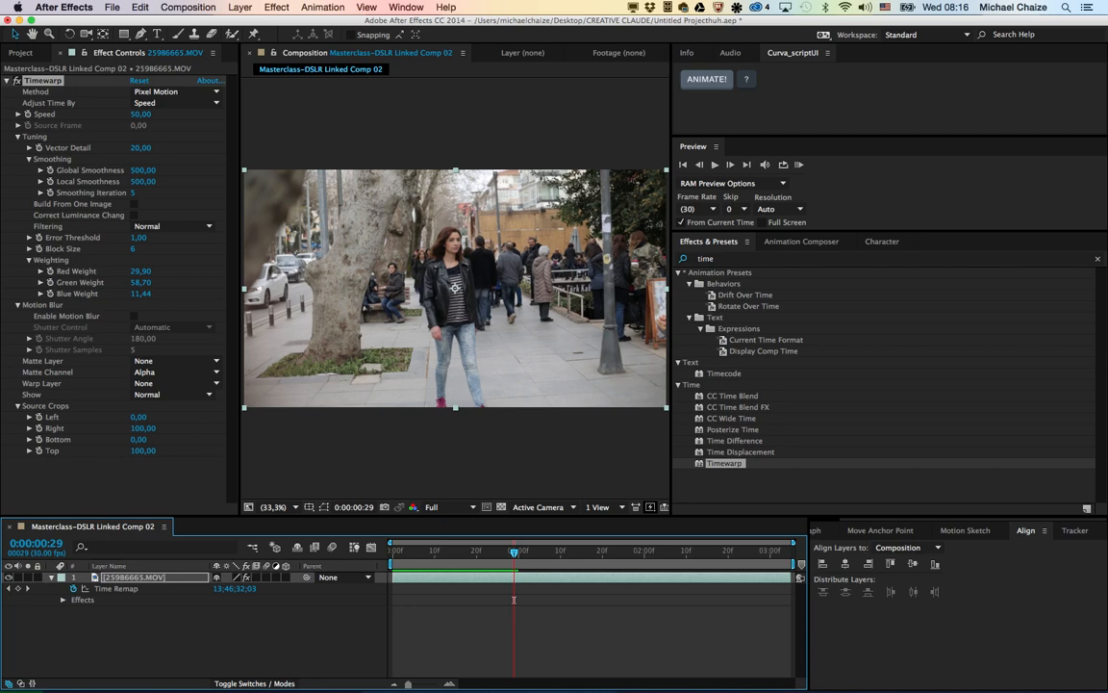
Step: Switch to the MASTERCLASS LOOK FILM presentation in Keynote and play its closing slide full screen
{"action": "key", "text": "super+Tab"}
{"action": "key", "text": "super+Tab"}
{"action": "key", "text": "super+Tab"}
{"action": "key", "text": "super+shift+Tab"}
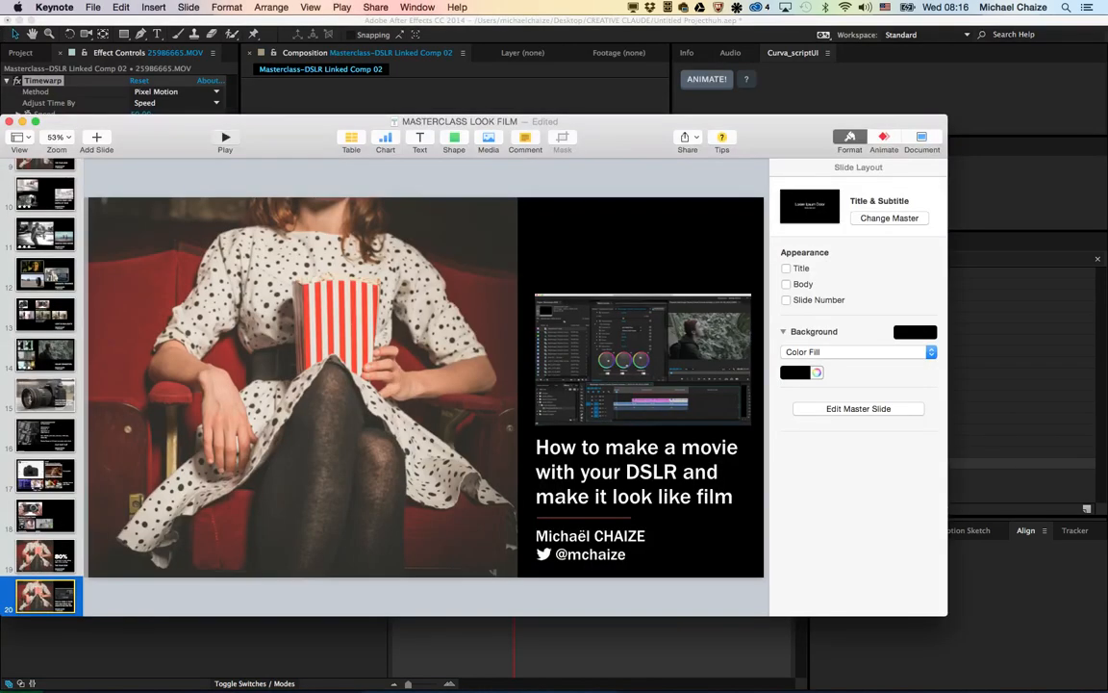
{"action": "key", "text": "alt+super+p"}
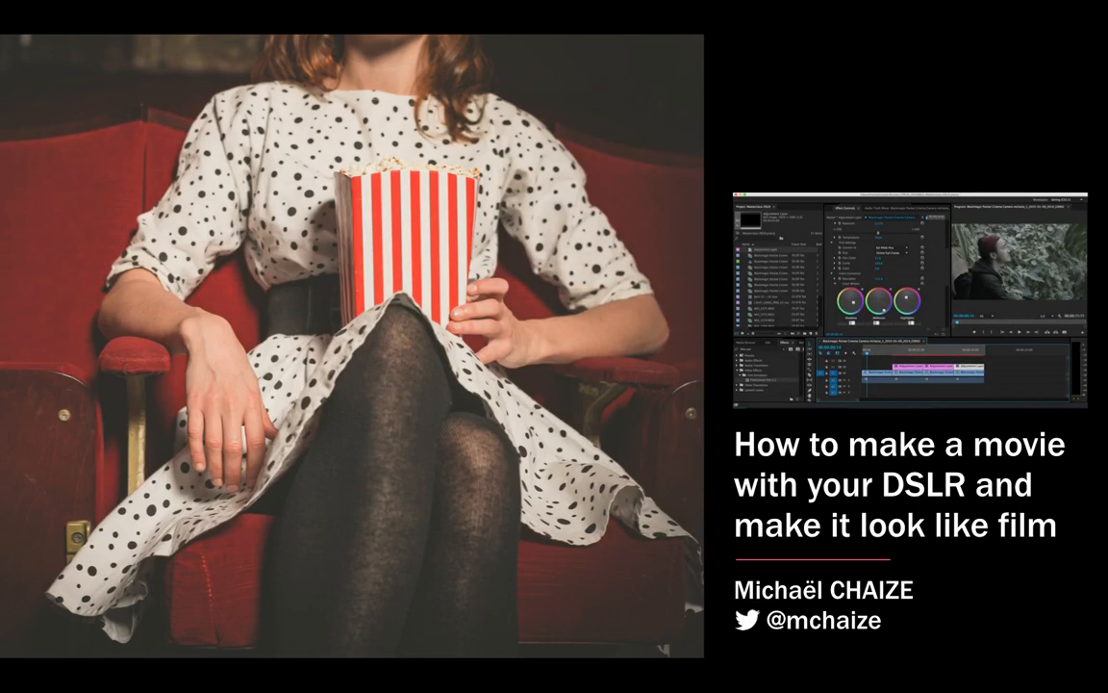